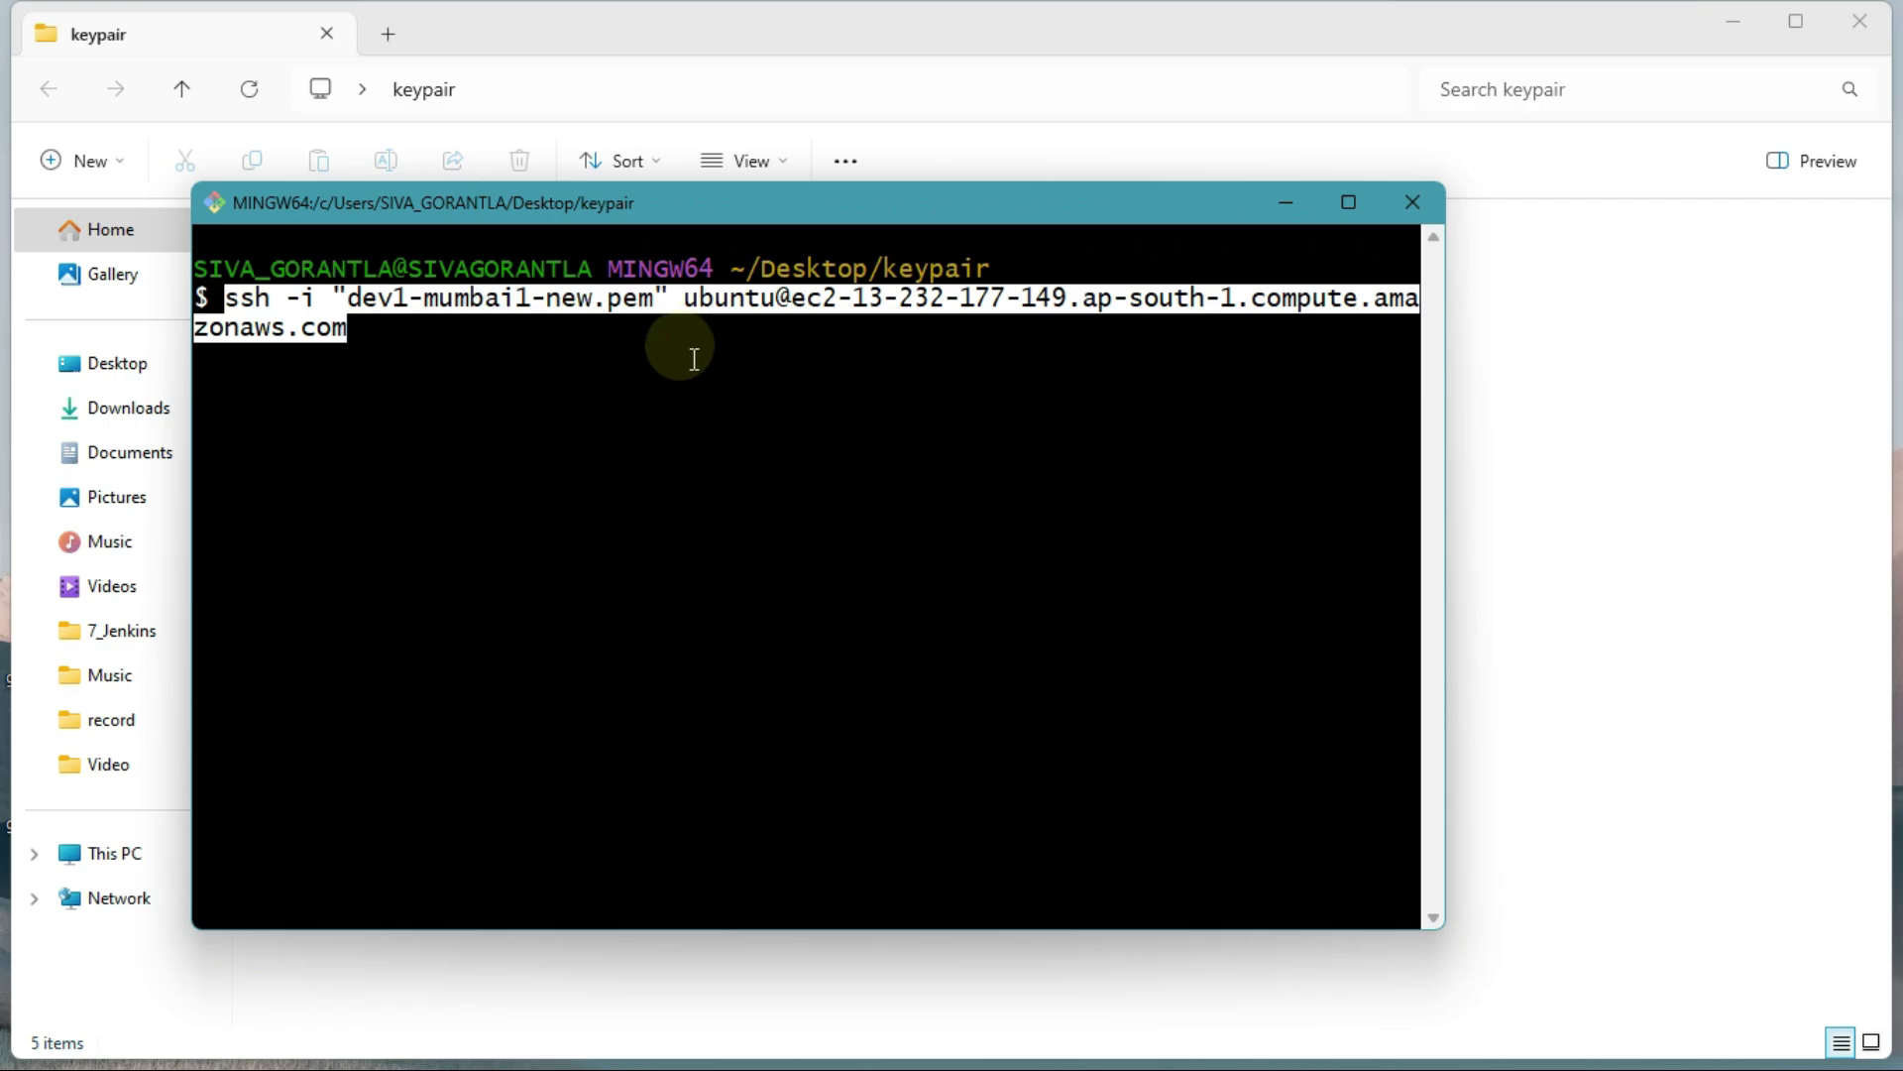
Step: Return to the EC2 instances list and filter it to show only running instances
key(alt+Tab)
click(914, 578)
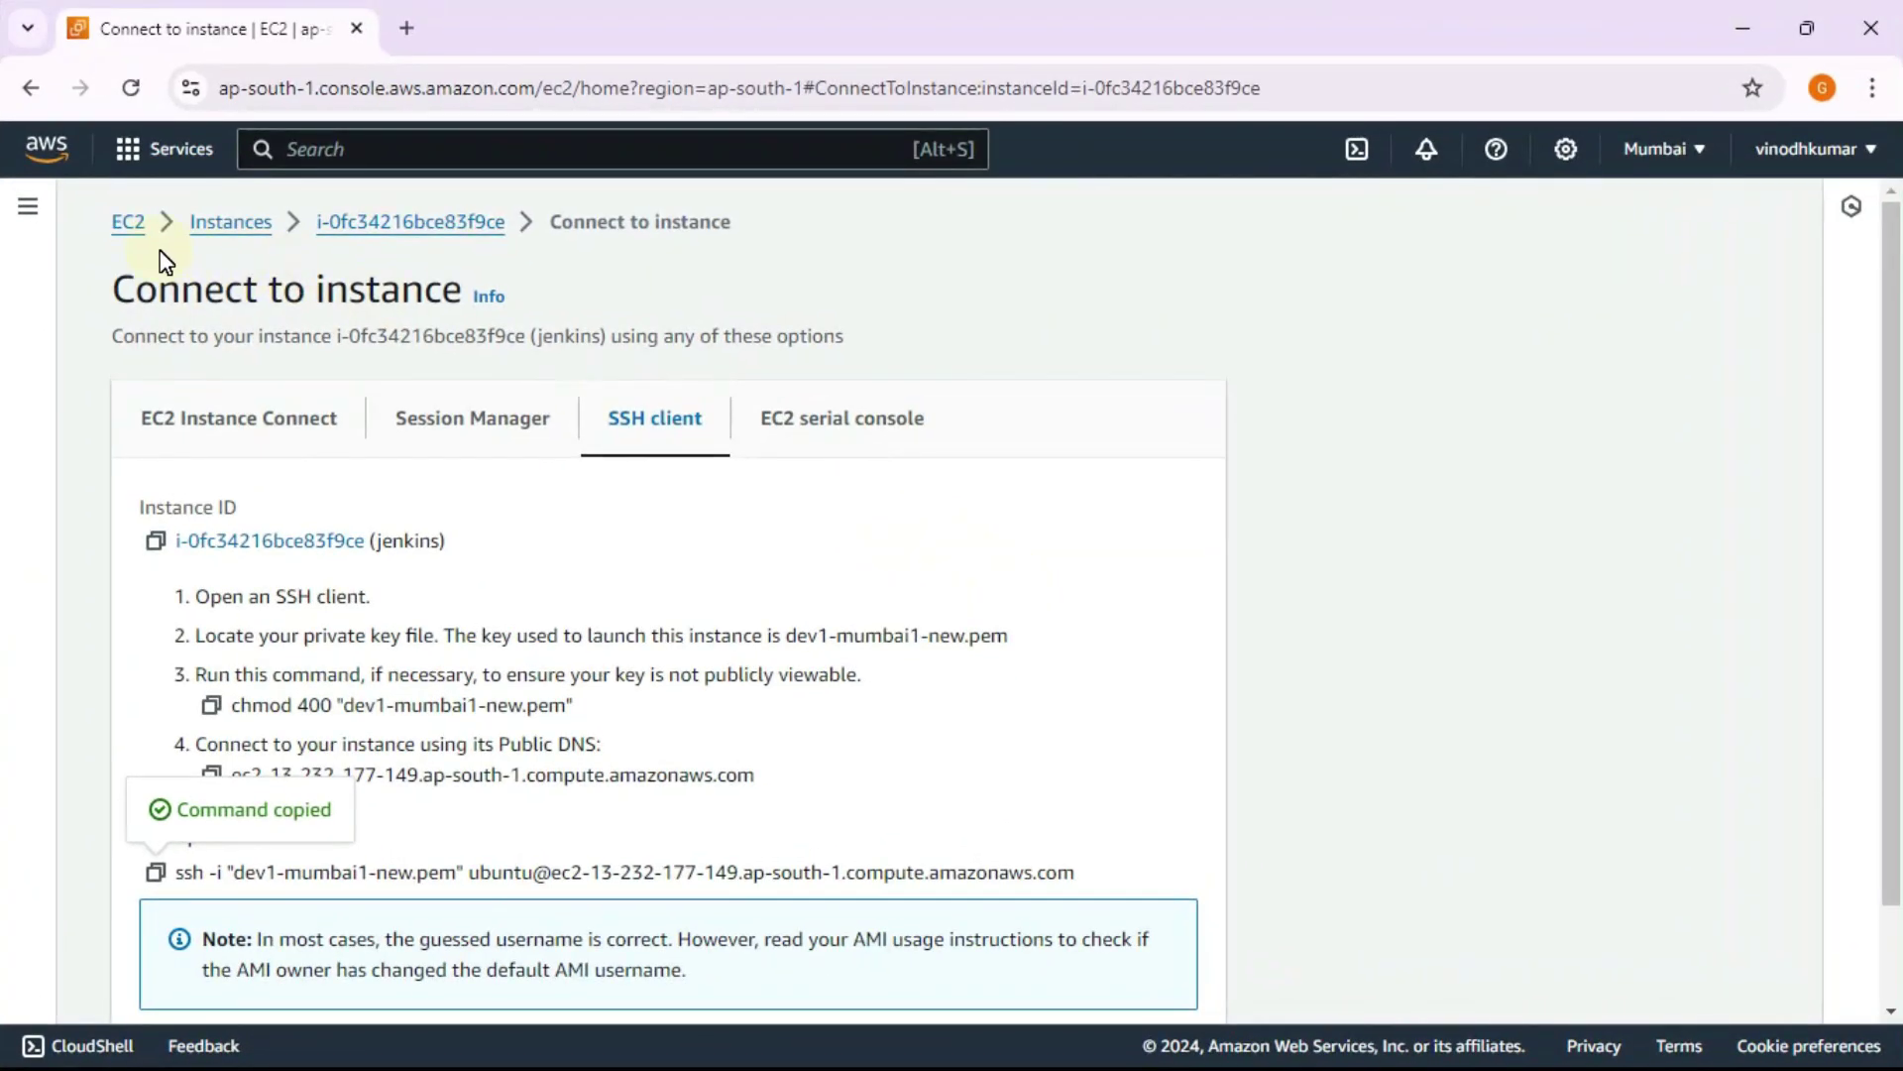
click(276, 234)
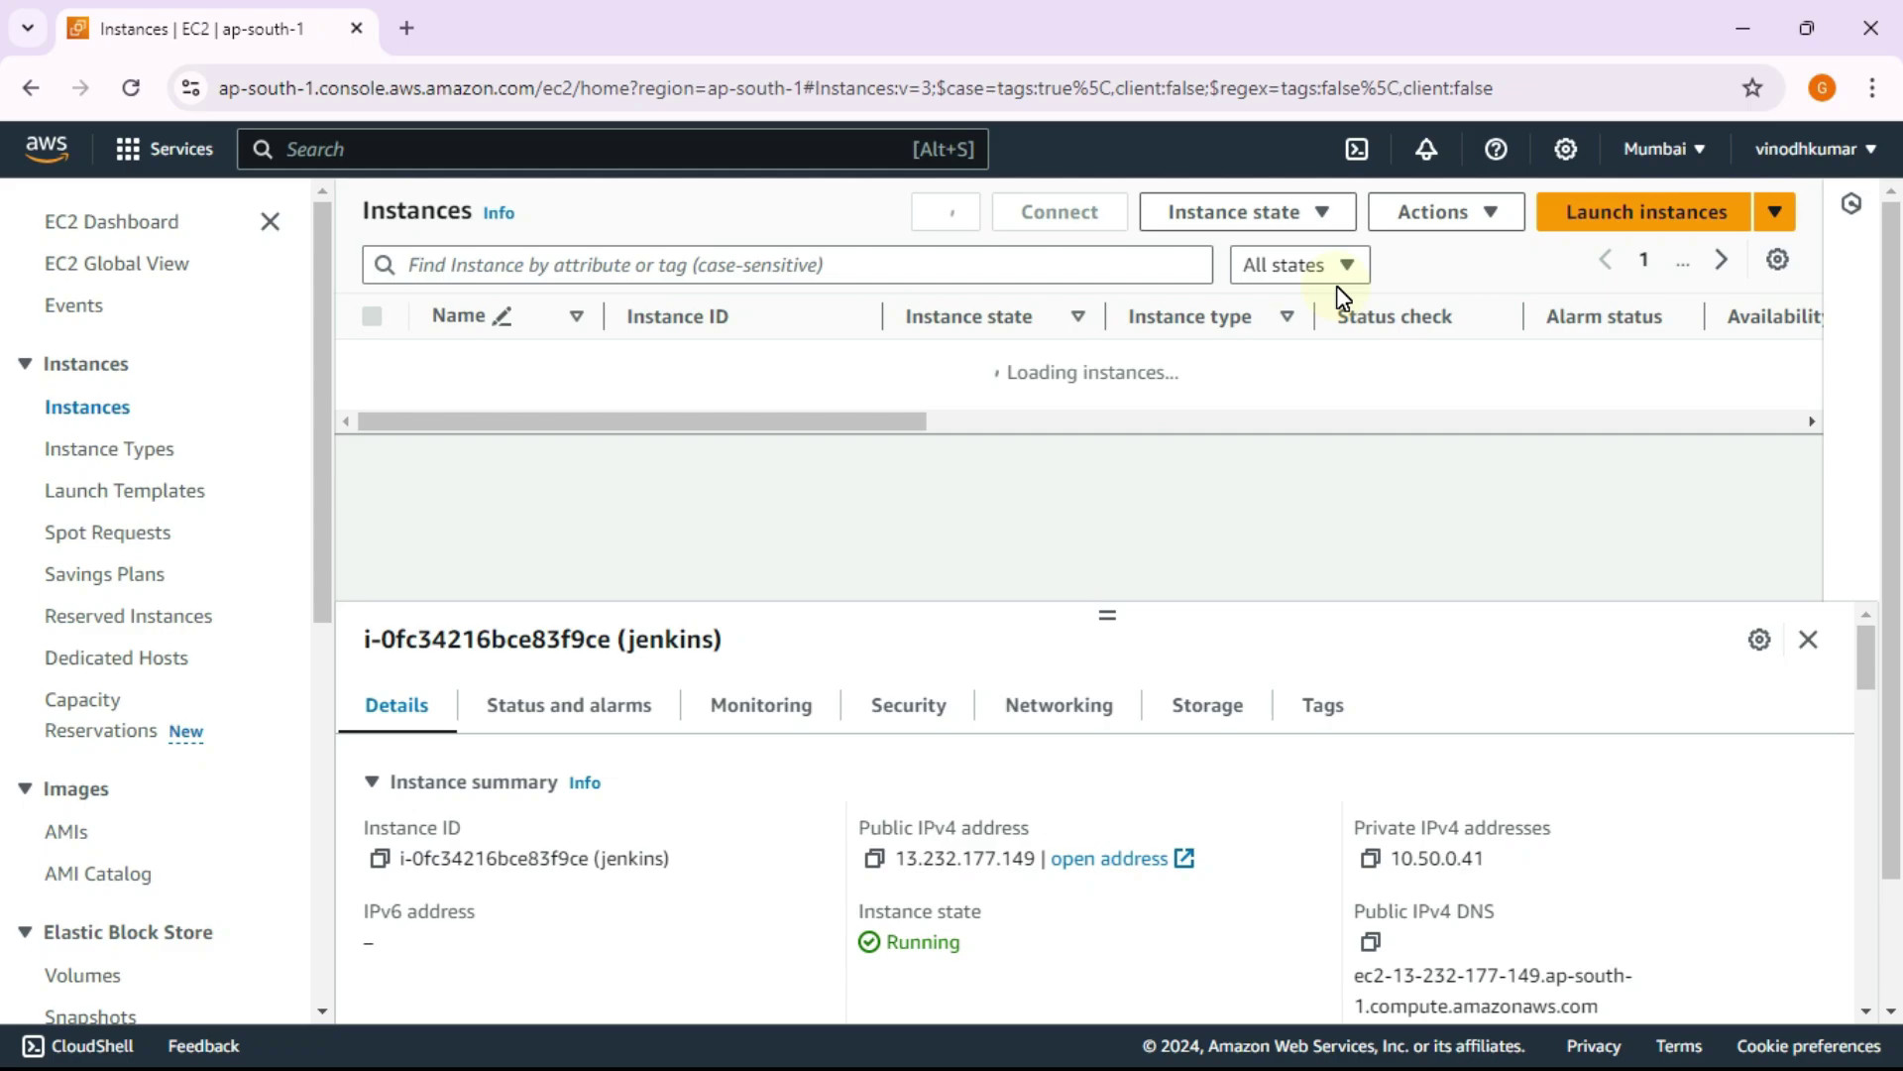
click(1343, 295)
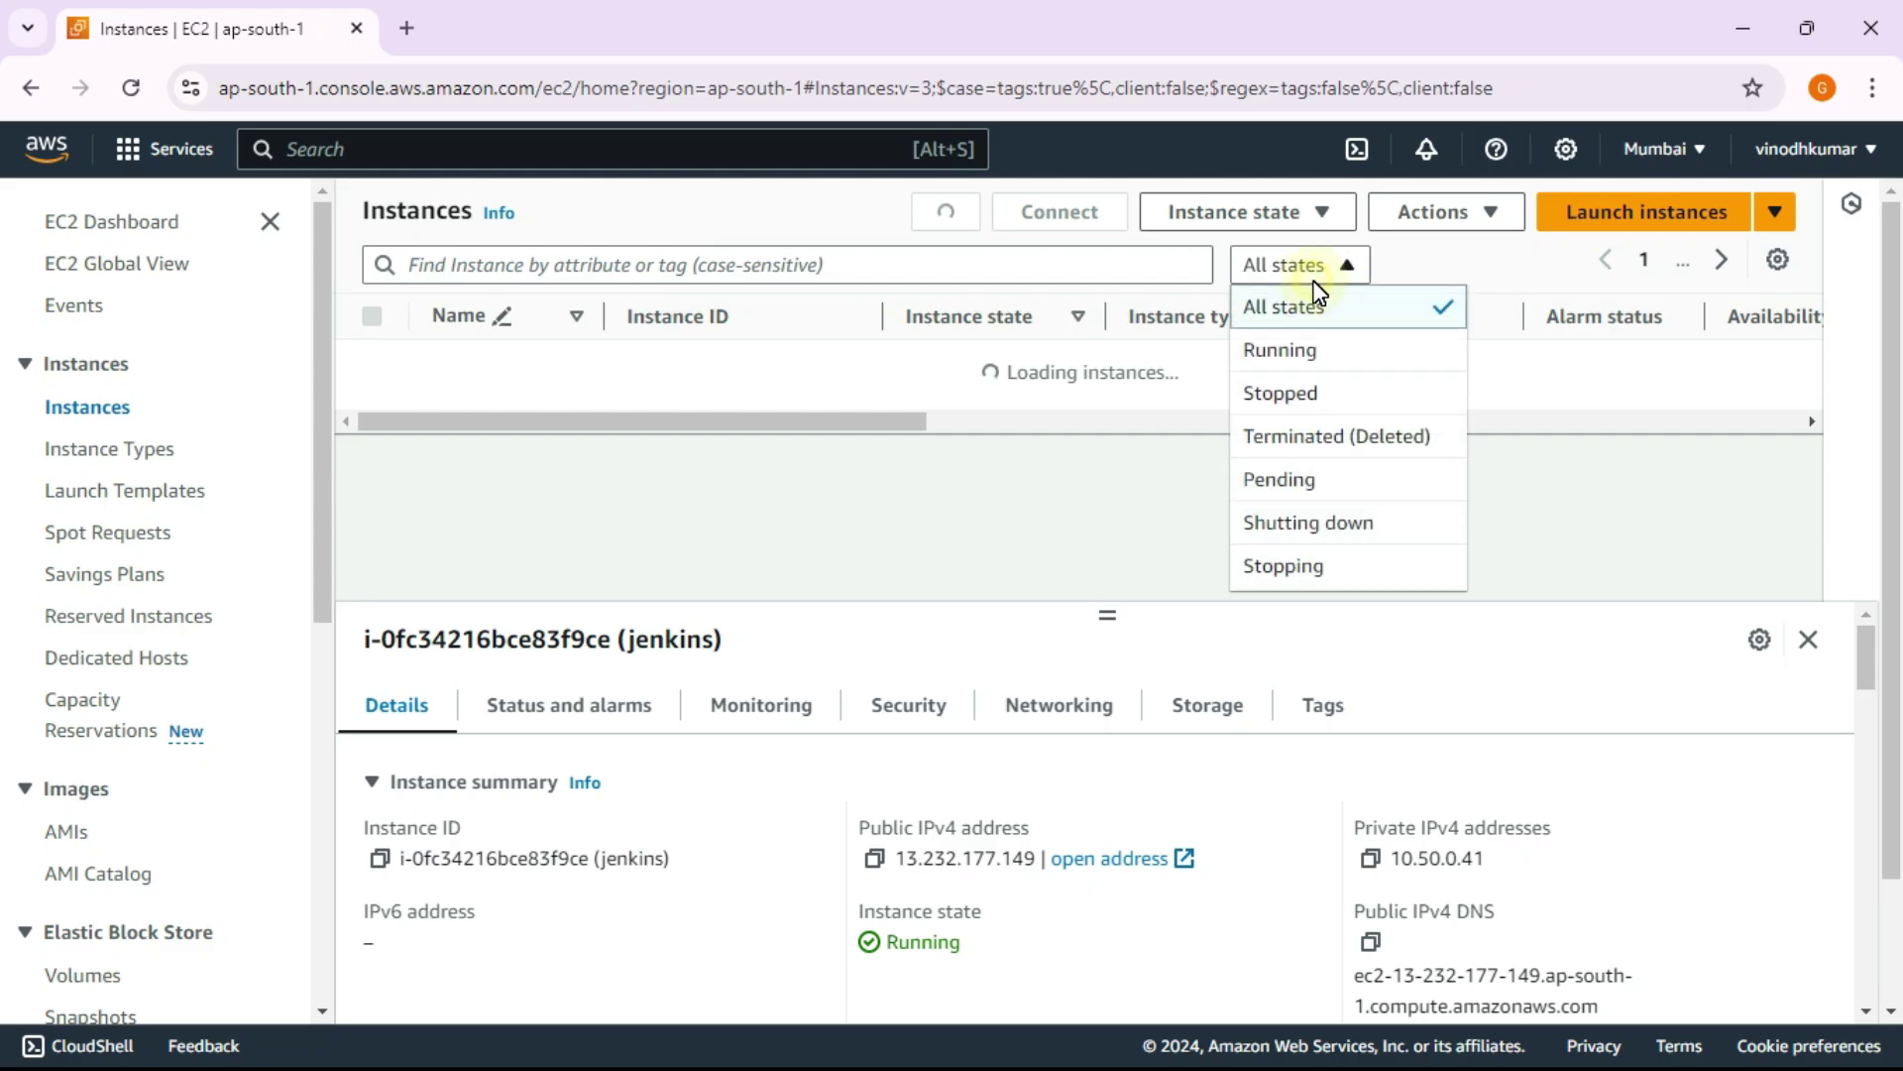
click(1299, 393)
click(1317, 270)
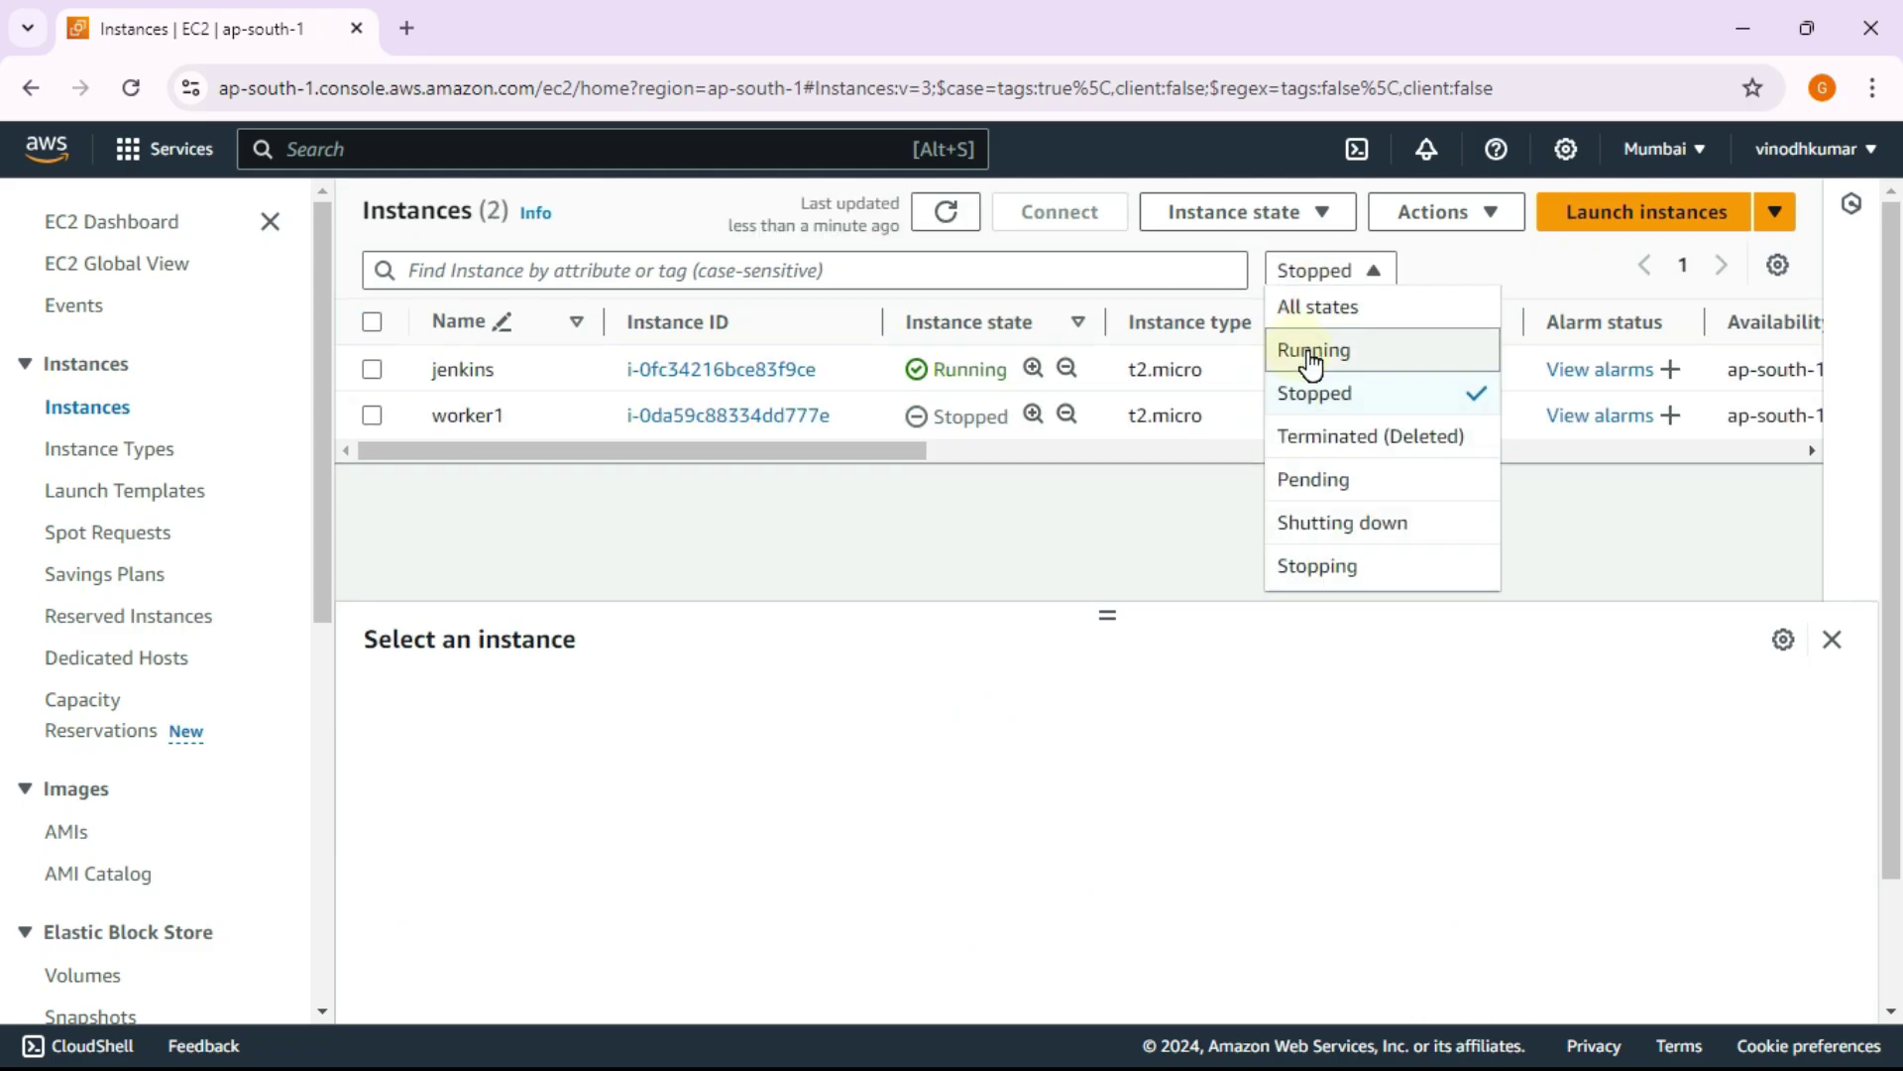
click(1311, 349)
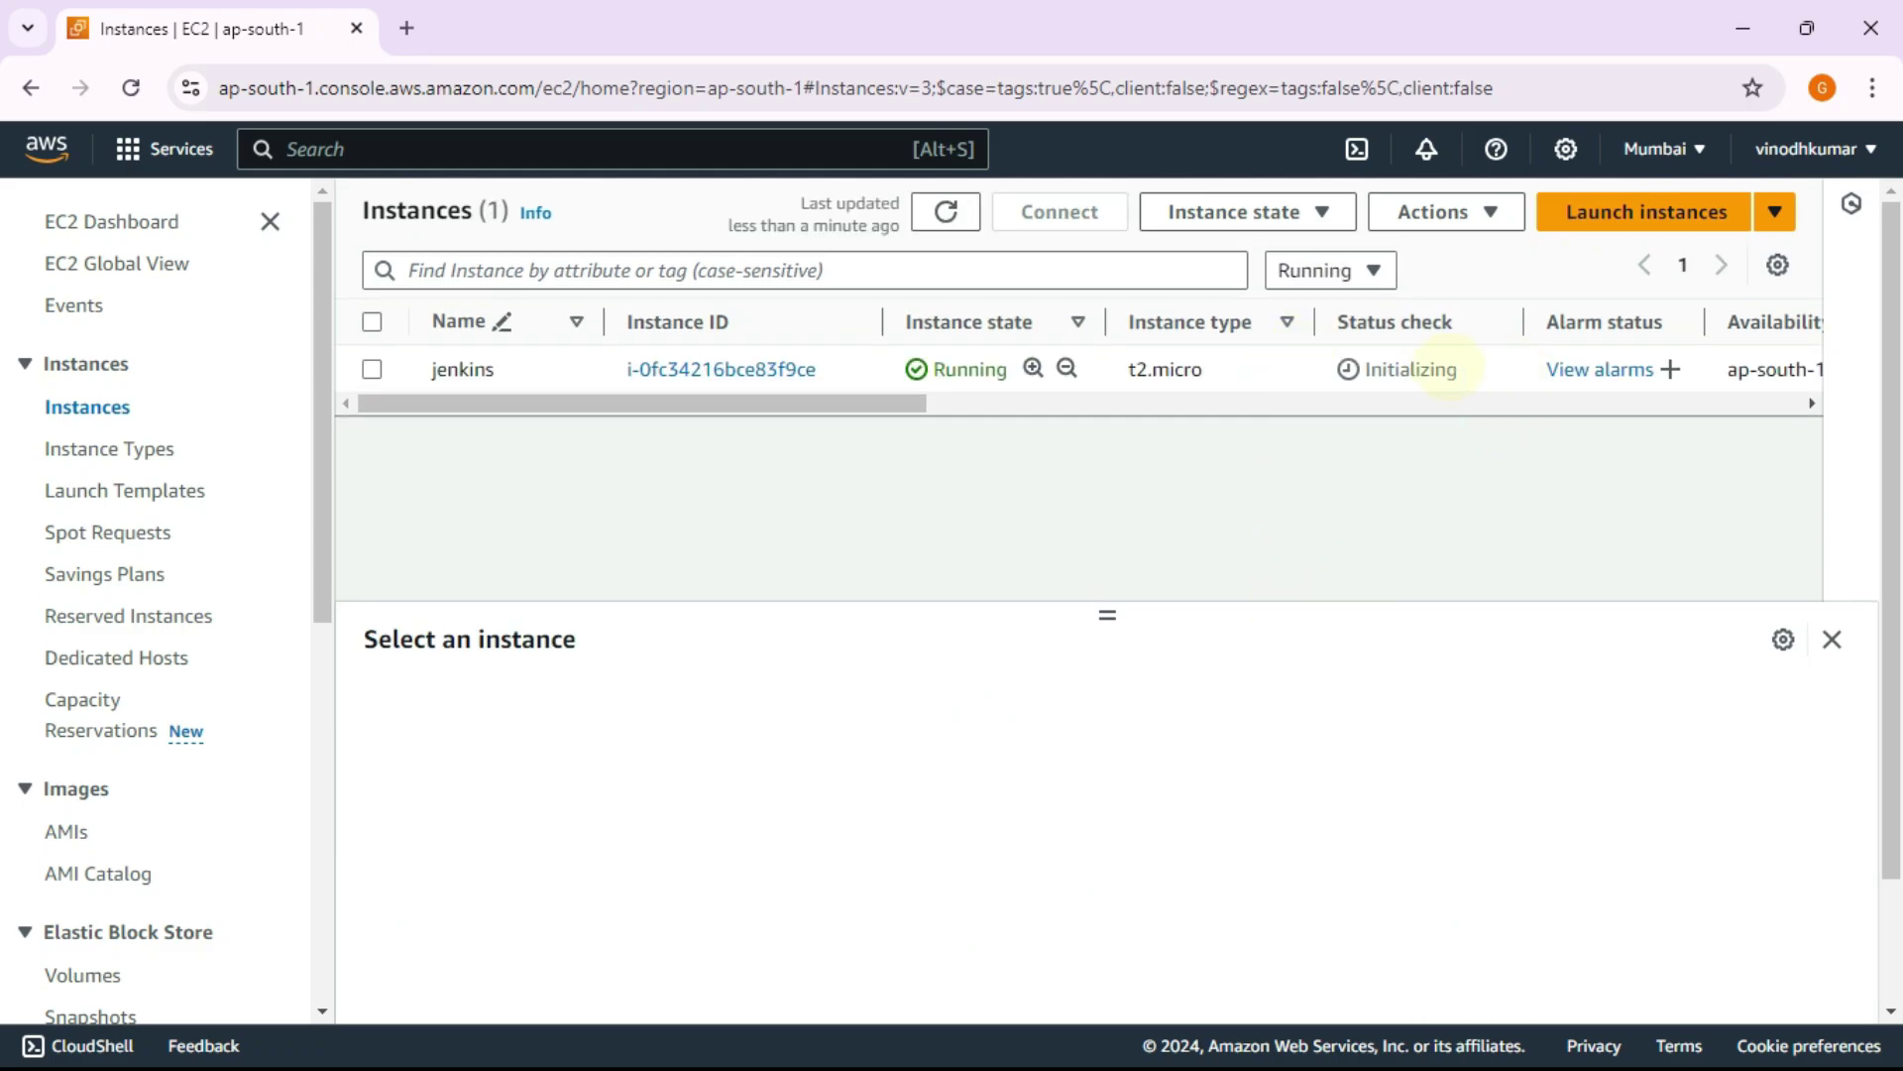
Step: Select the jenkins instance and refresh until it shows 2/2 status checks passed
drag(1465, 373, 1322, 367)
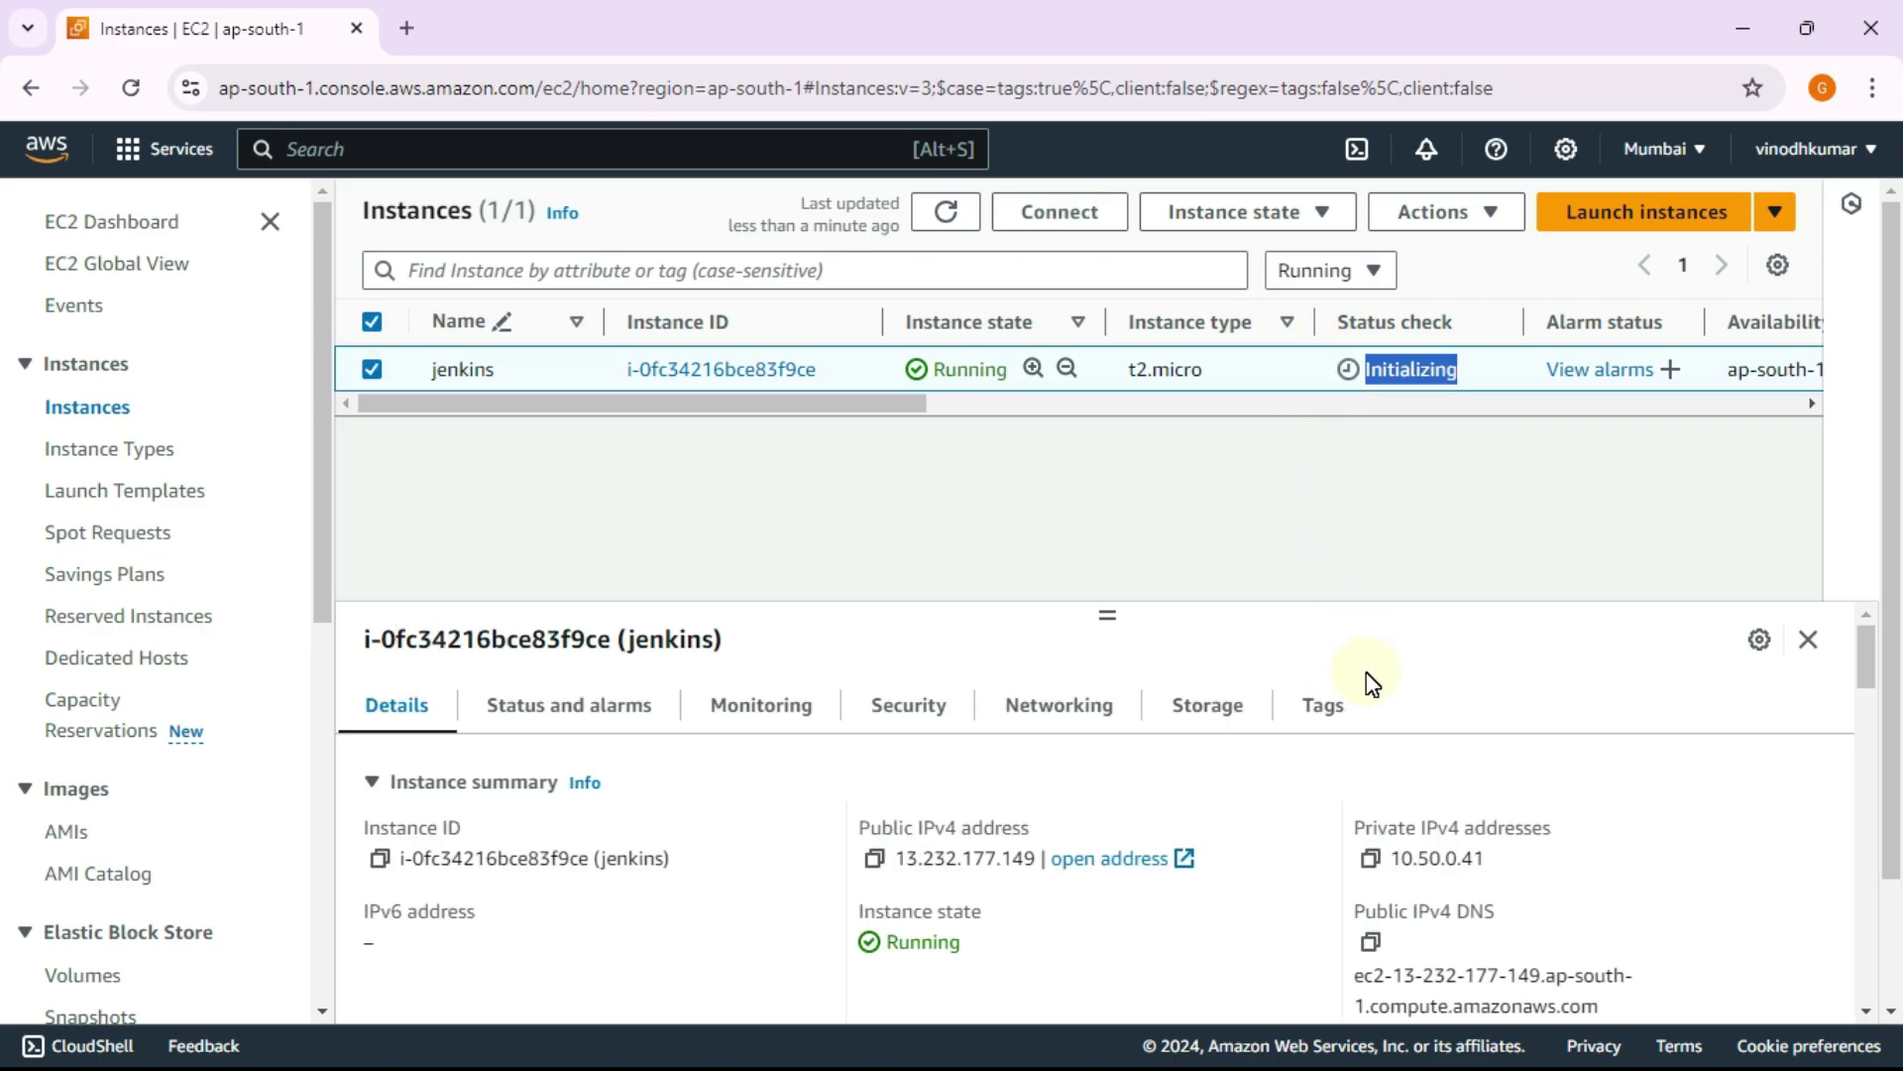
click(487, 472)
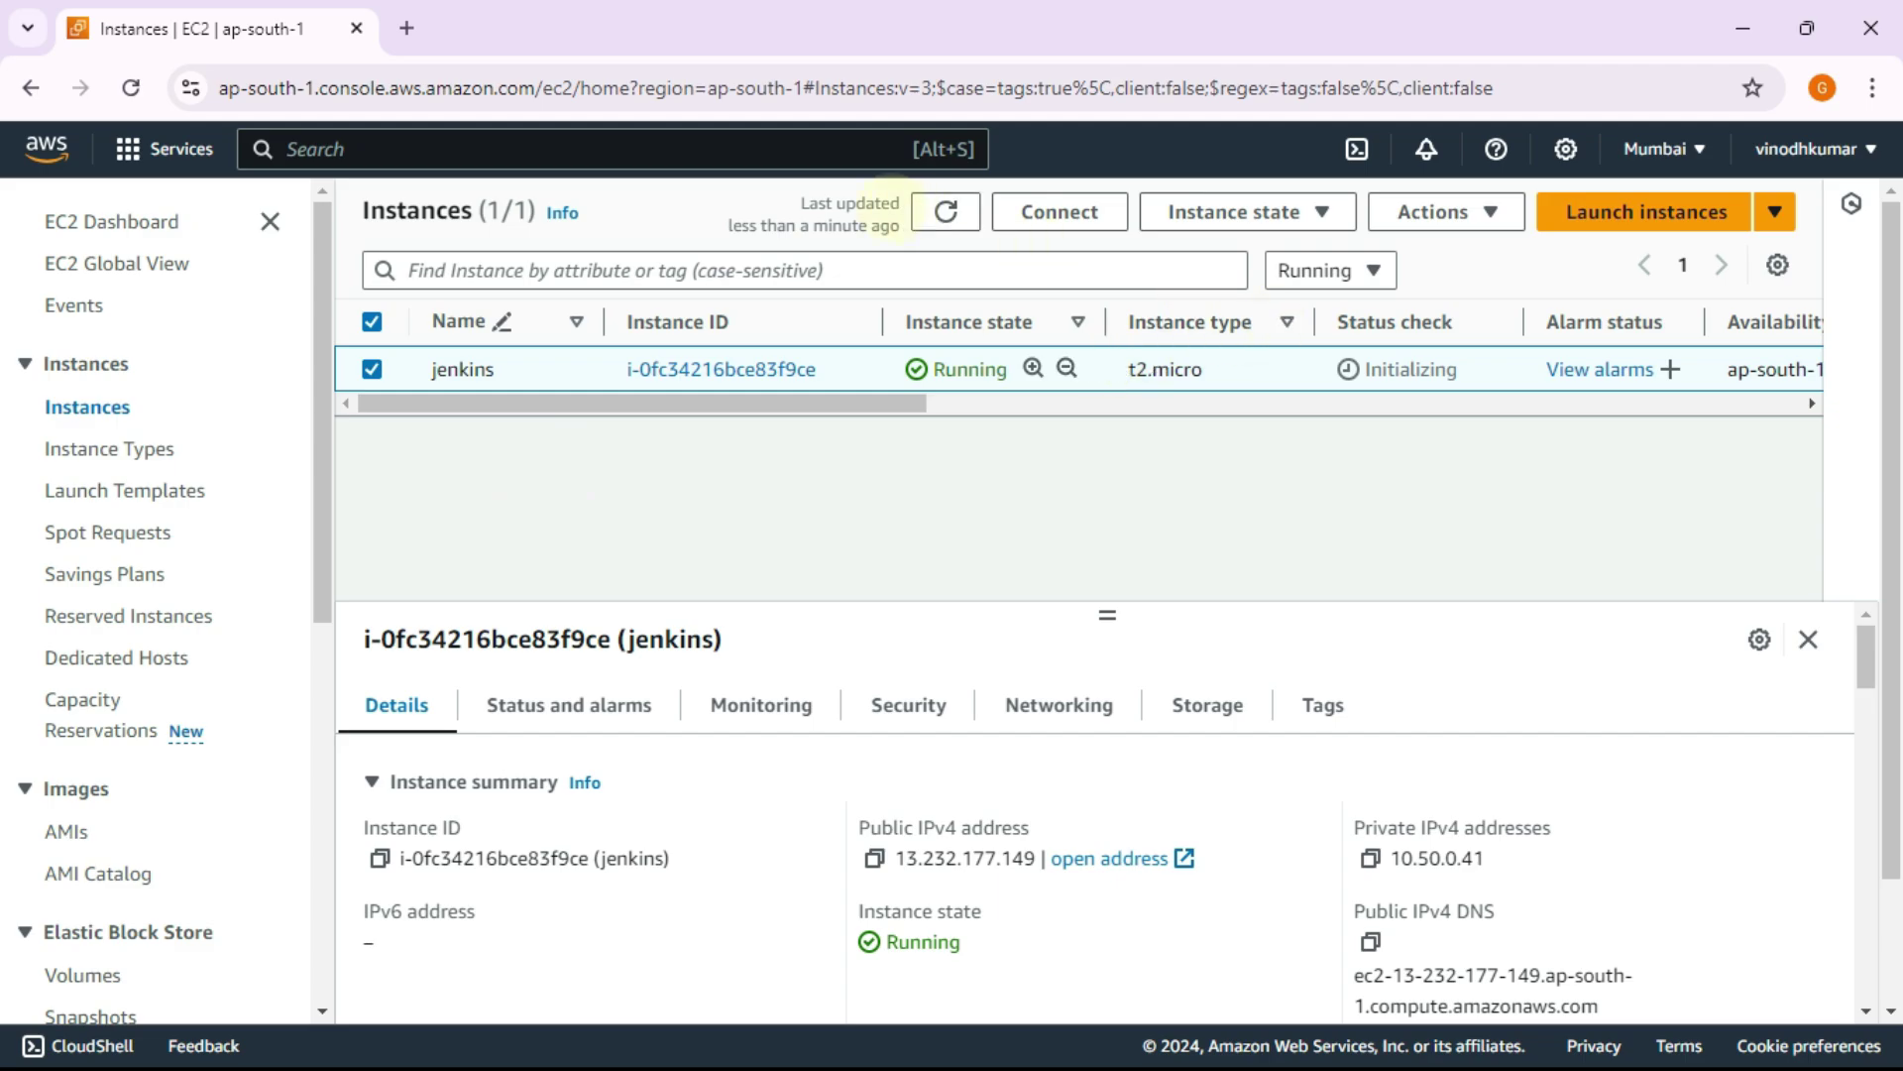
click(938, 219)
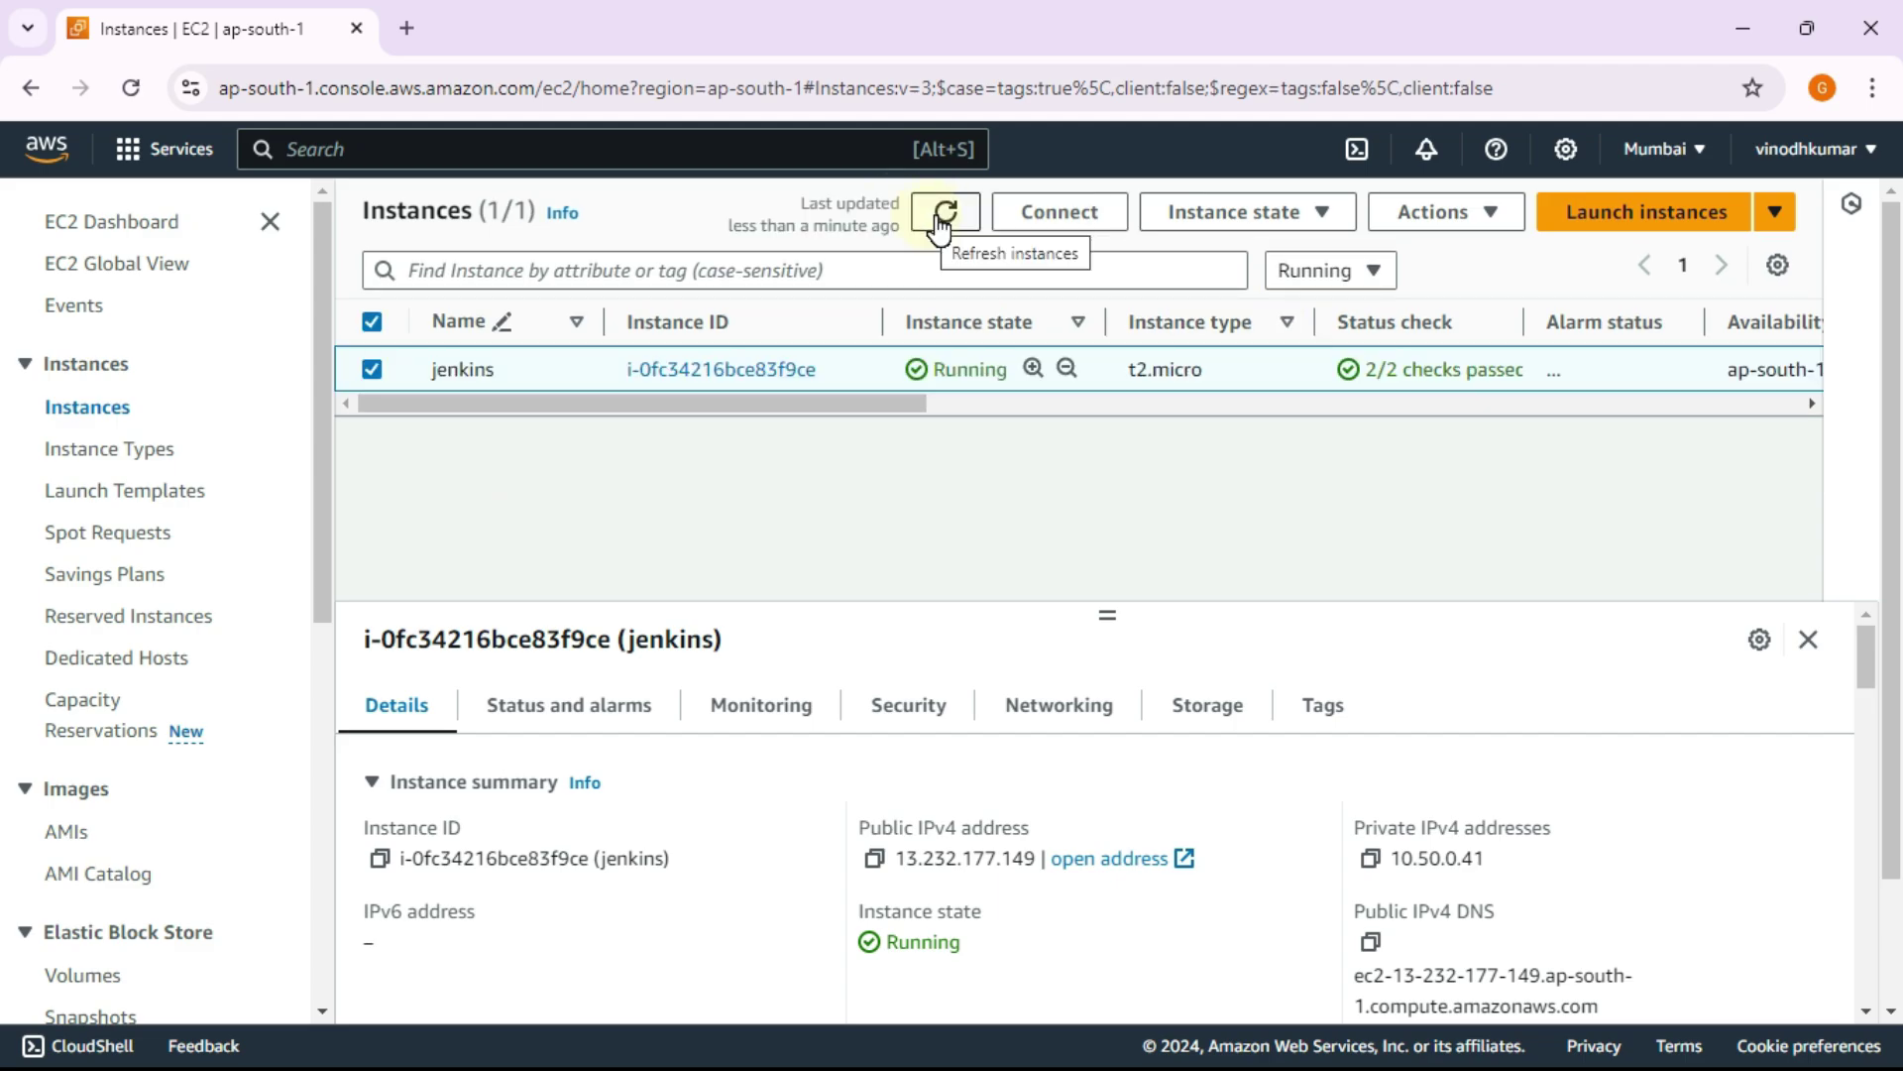
Step: SSH into the jenkins instance, accept the host key with 'yes', and enlarge the terminal
key(alt+Tab)
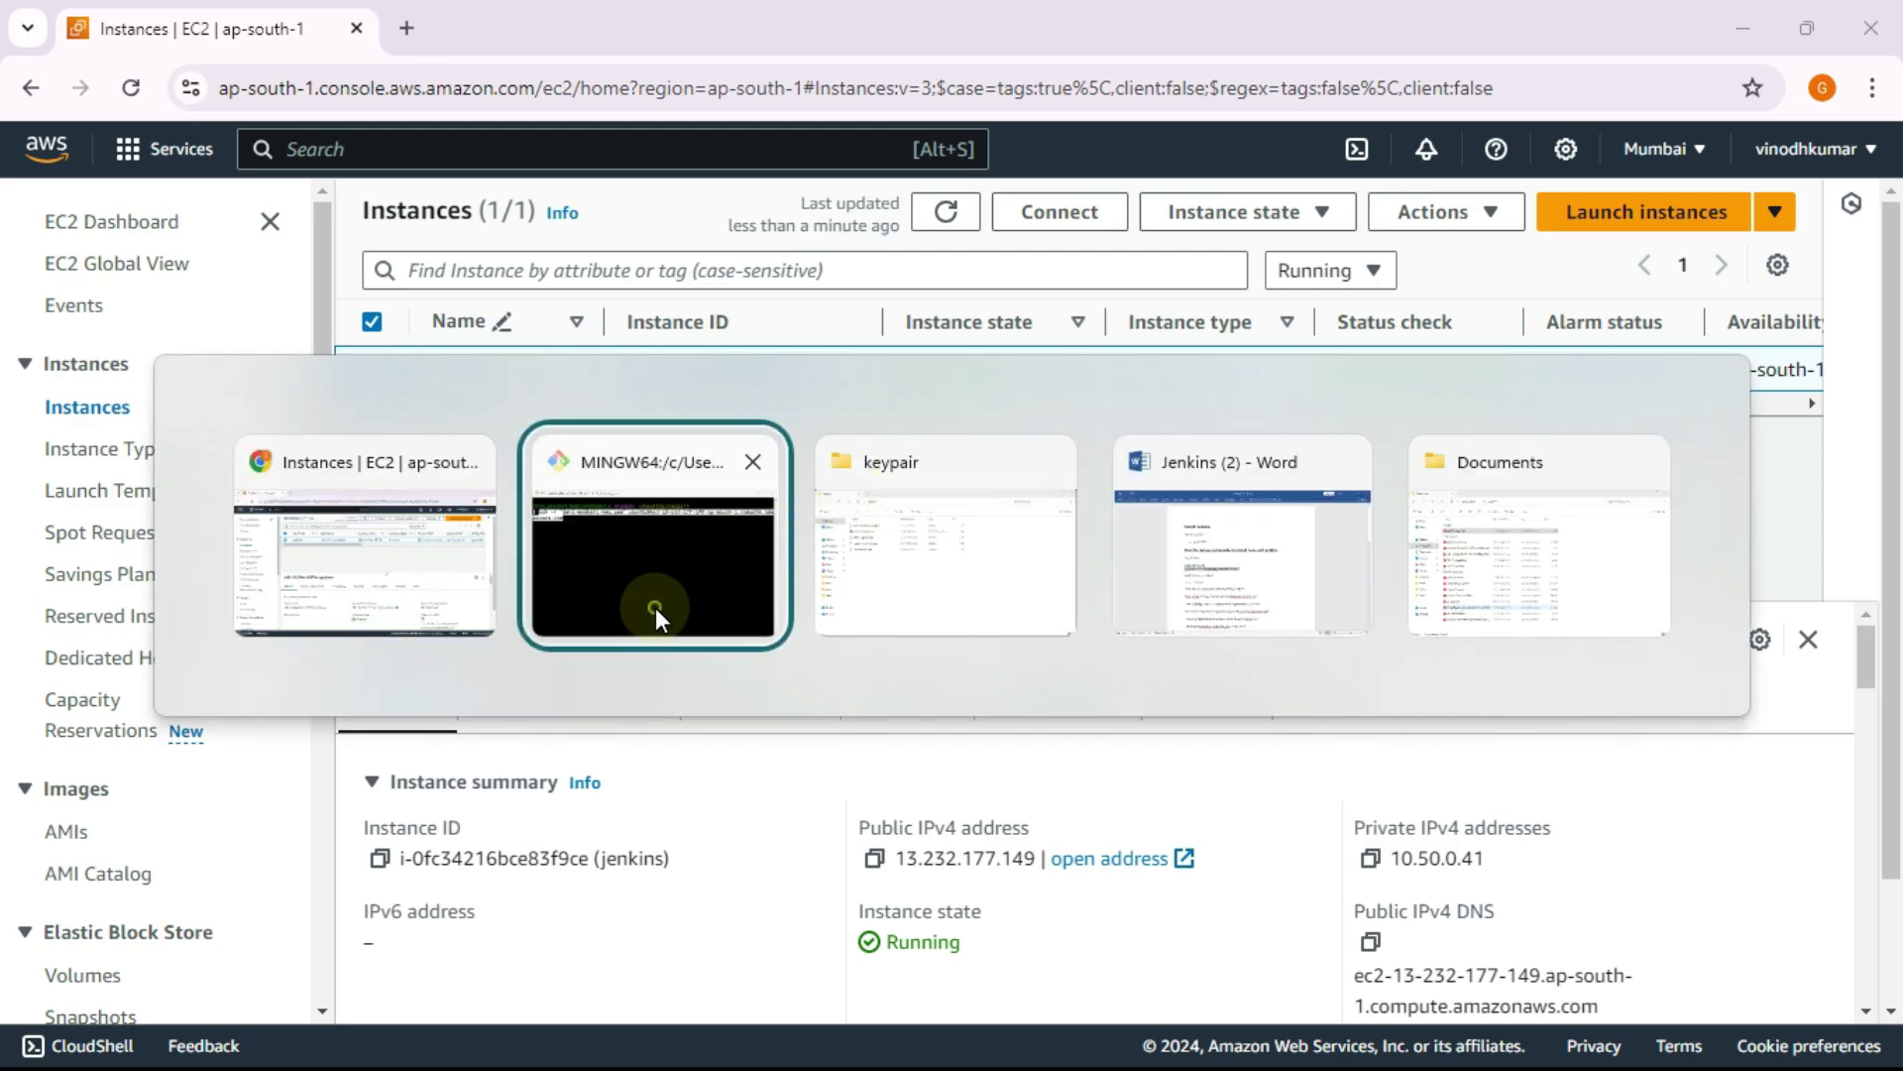
key(Return)
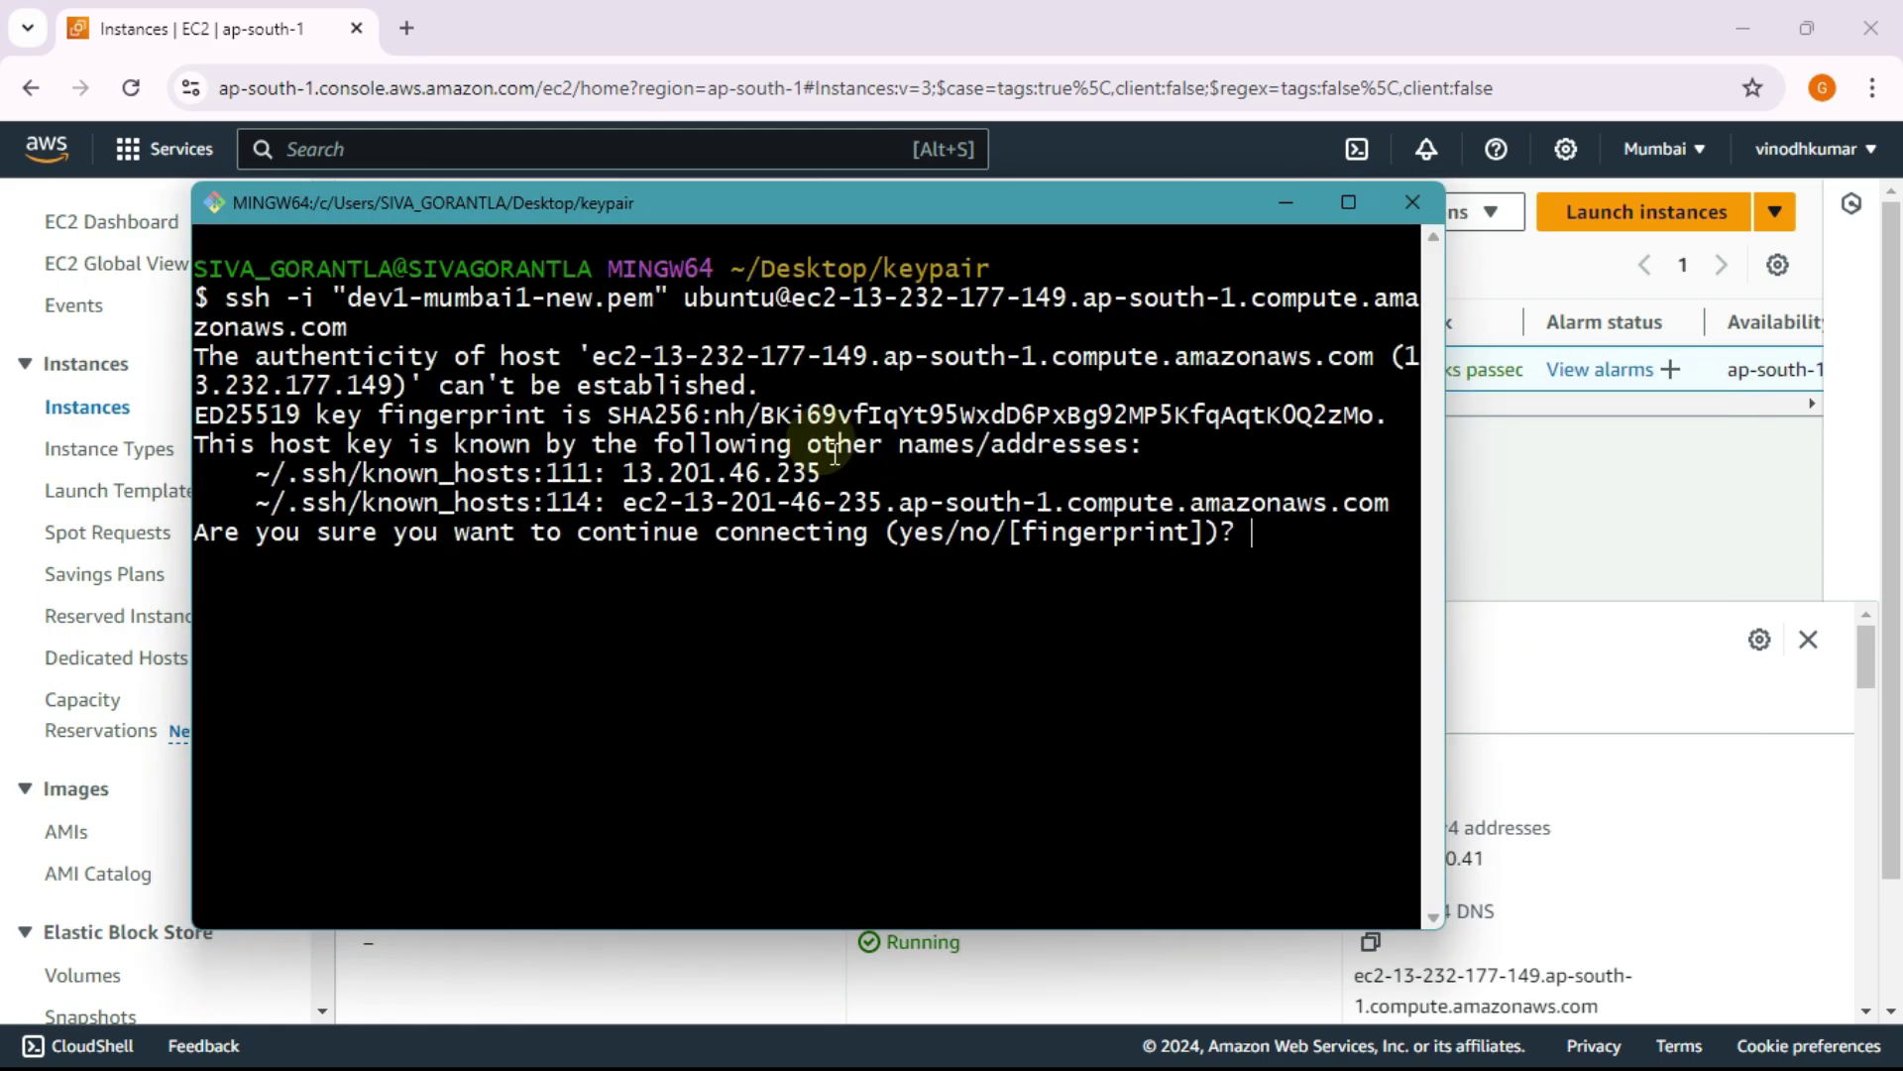
text(yes)
key(Return)
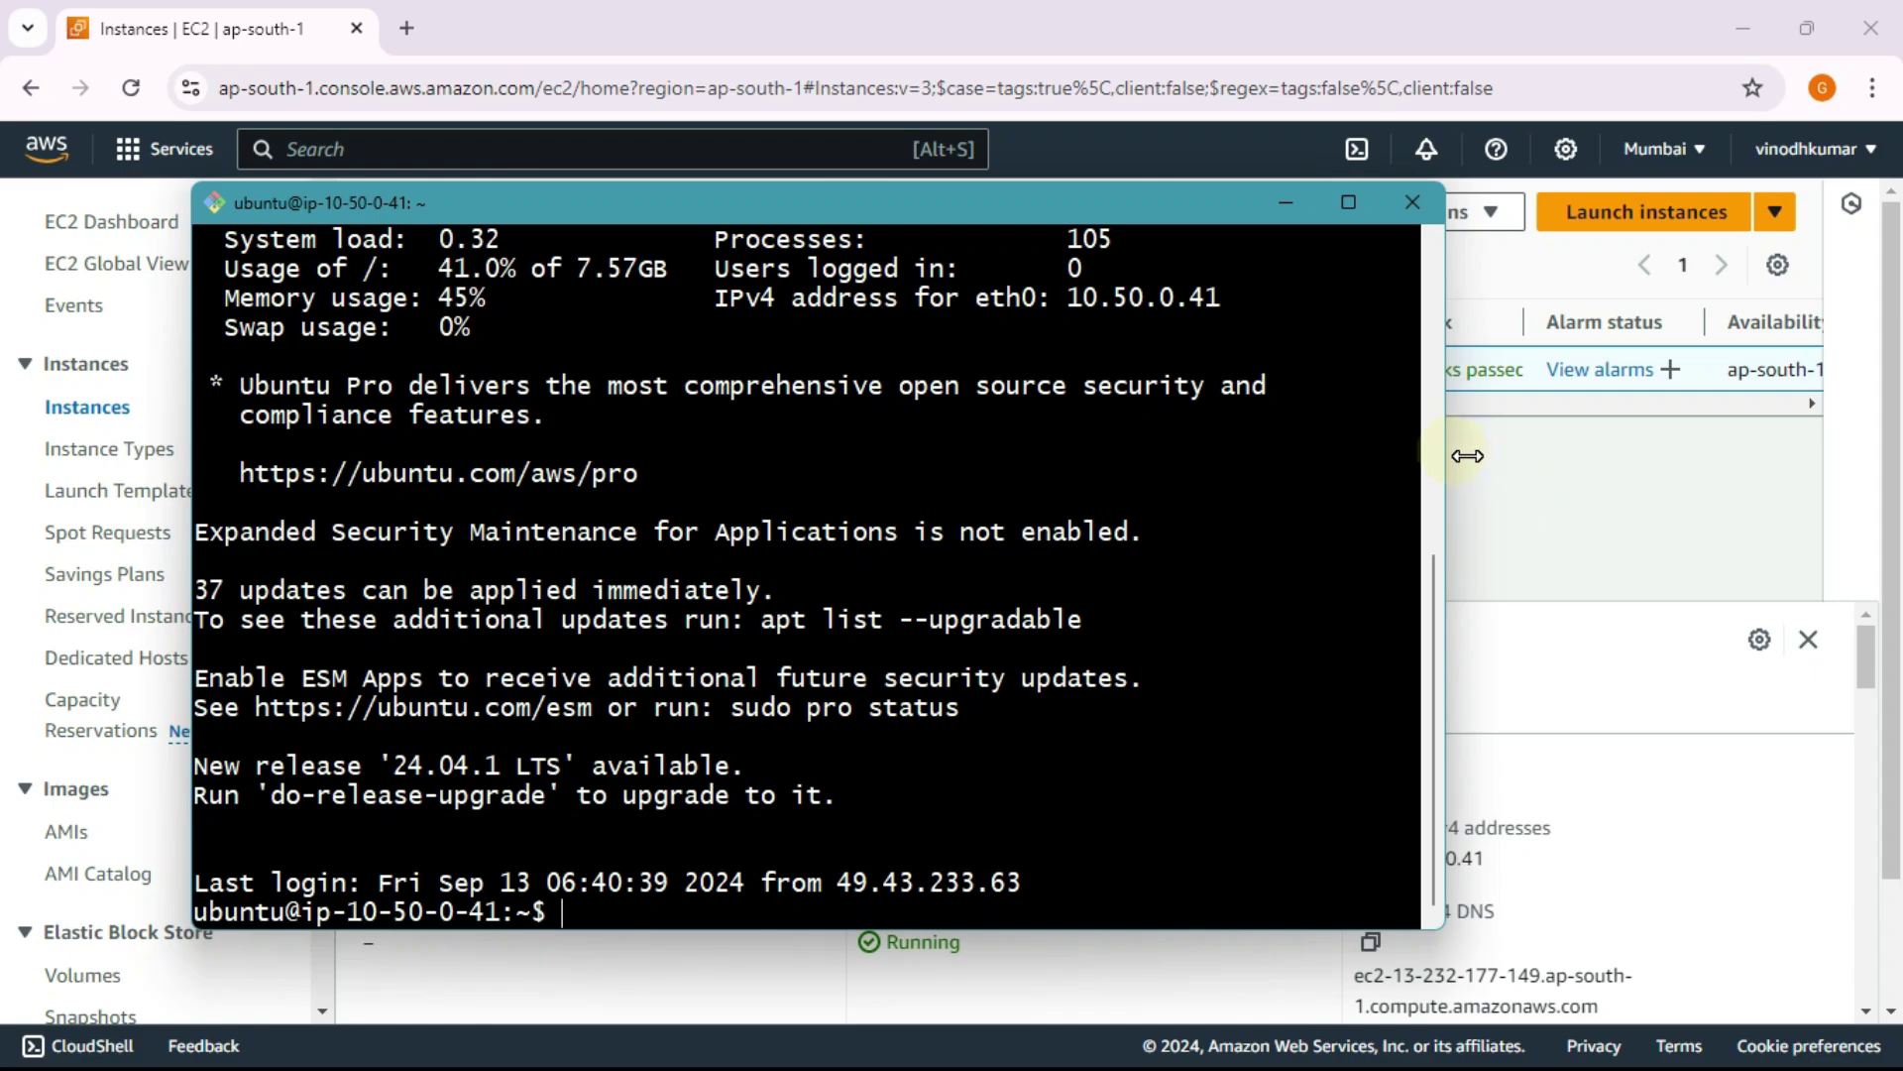
drag(1467, 455, 1859, 451)
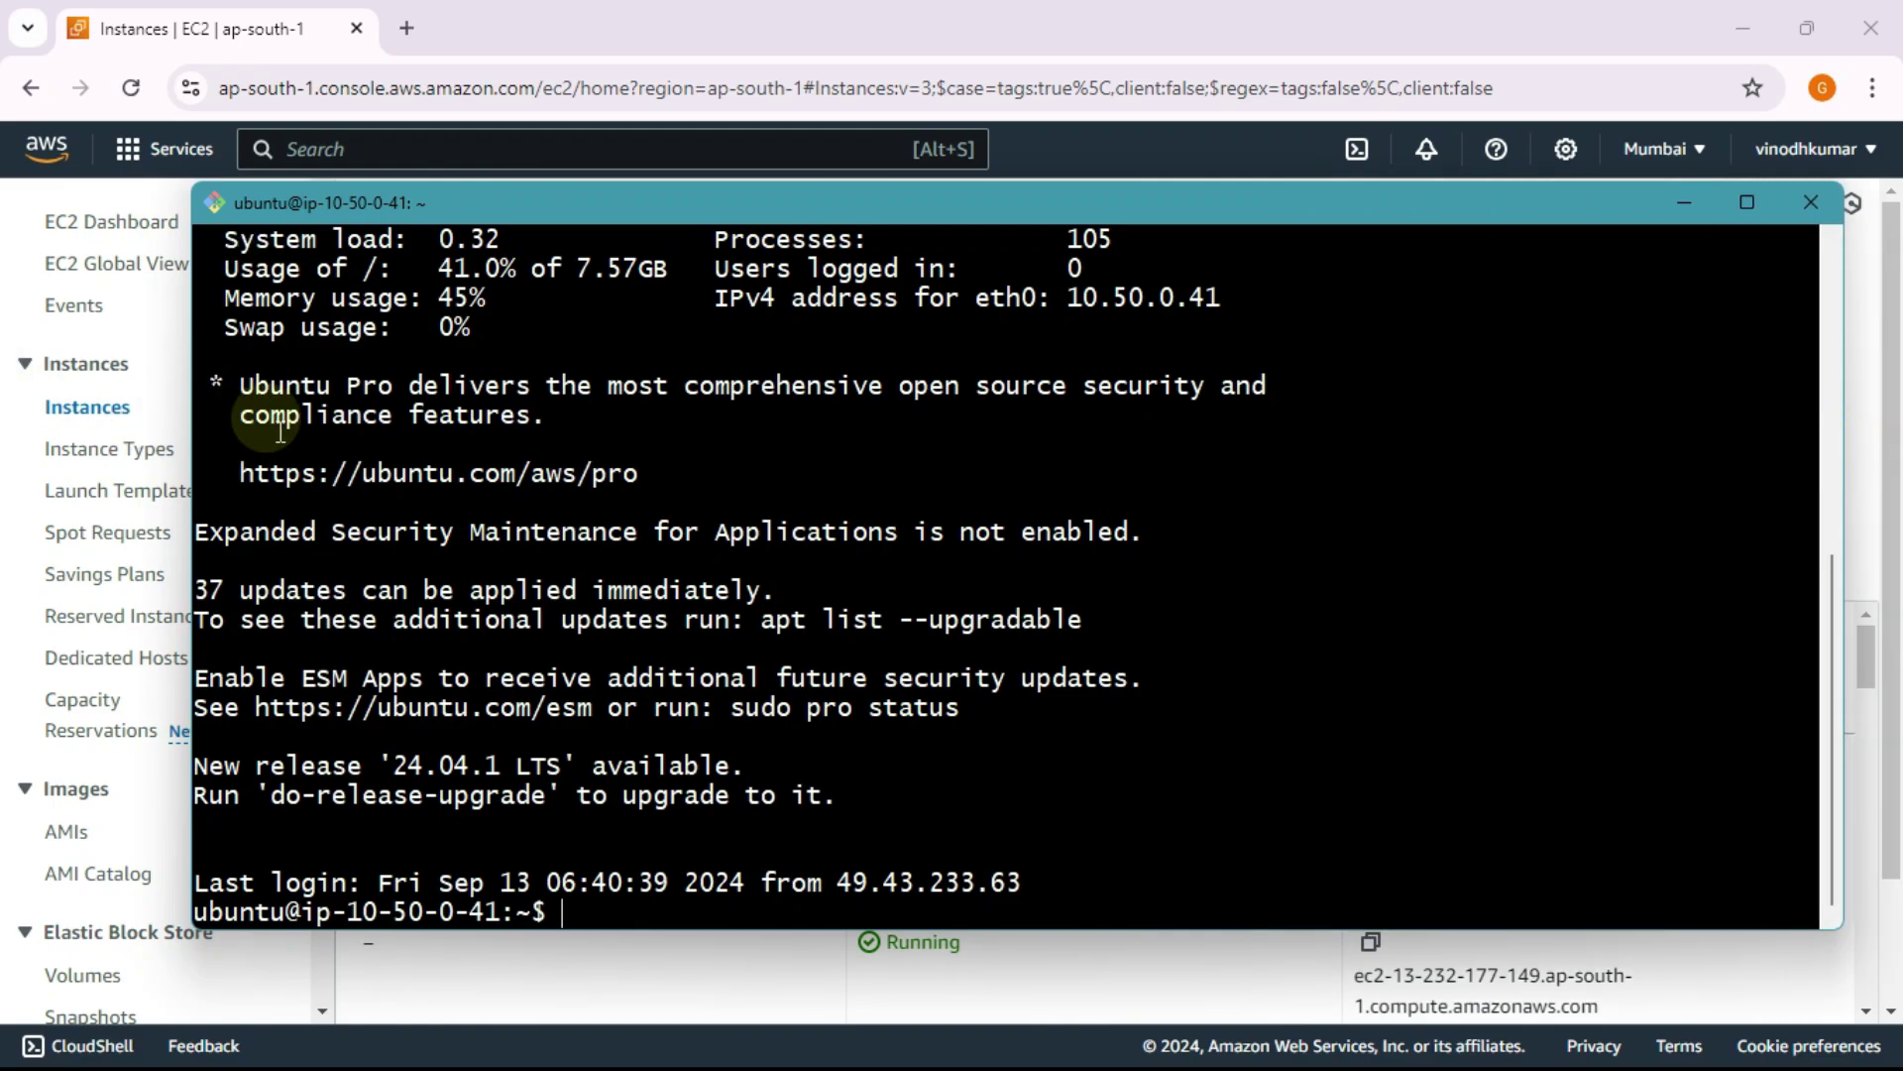
drag(193, 422, 40, 402)
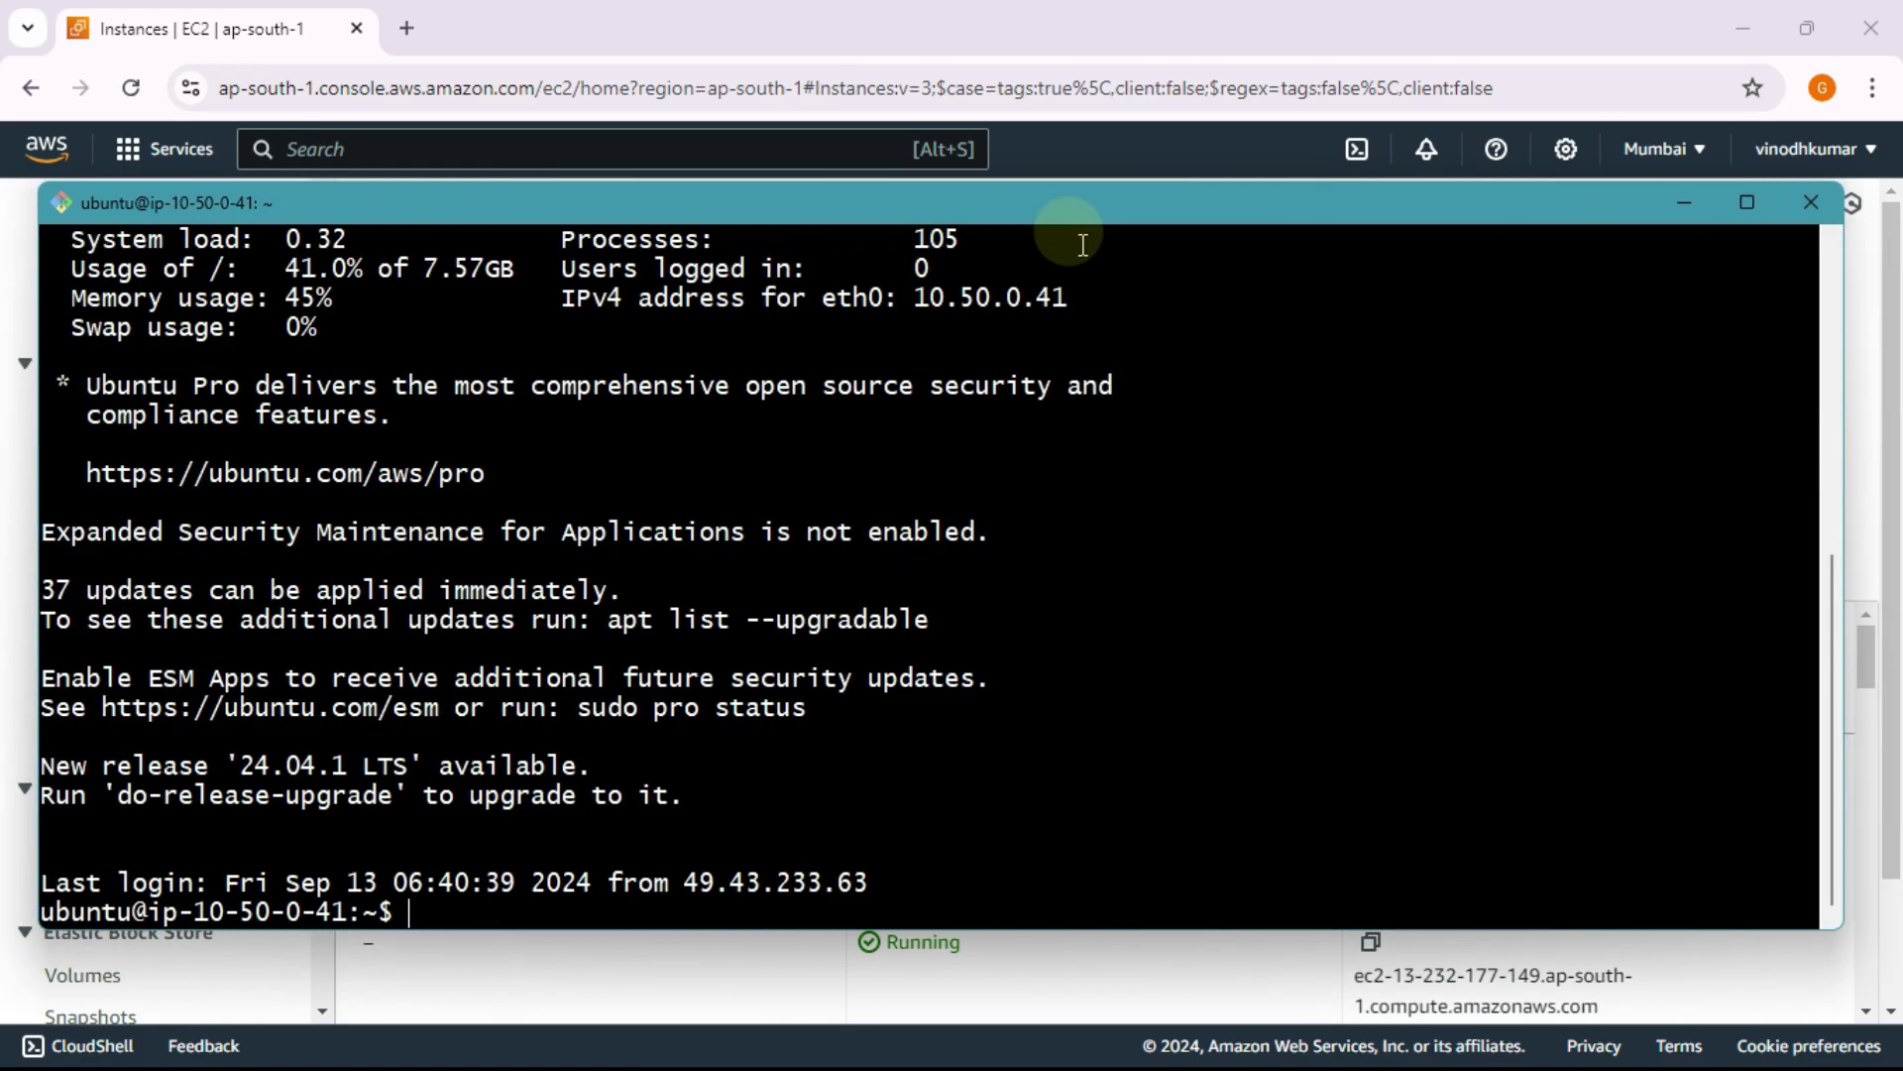
drag(969, 187, 943, 95)
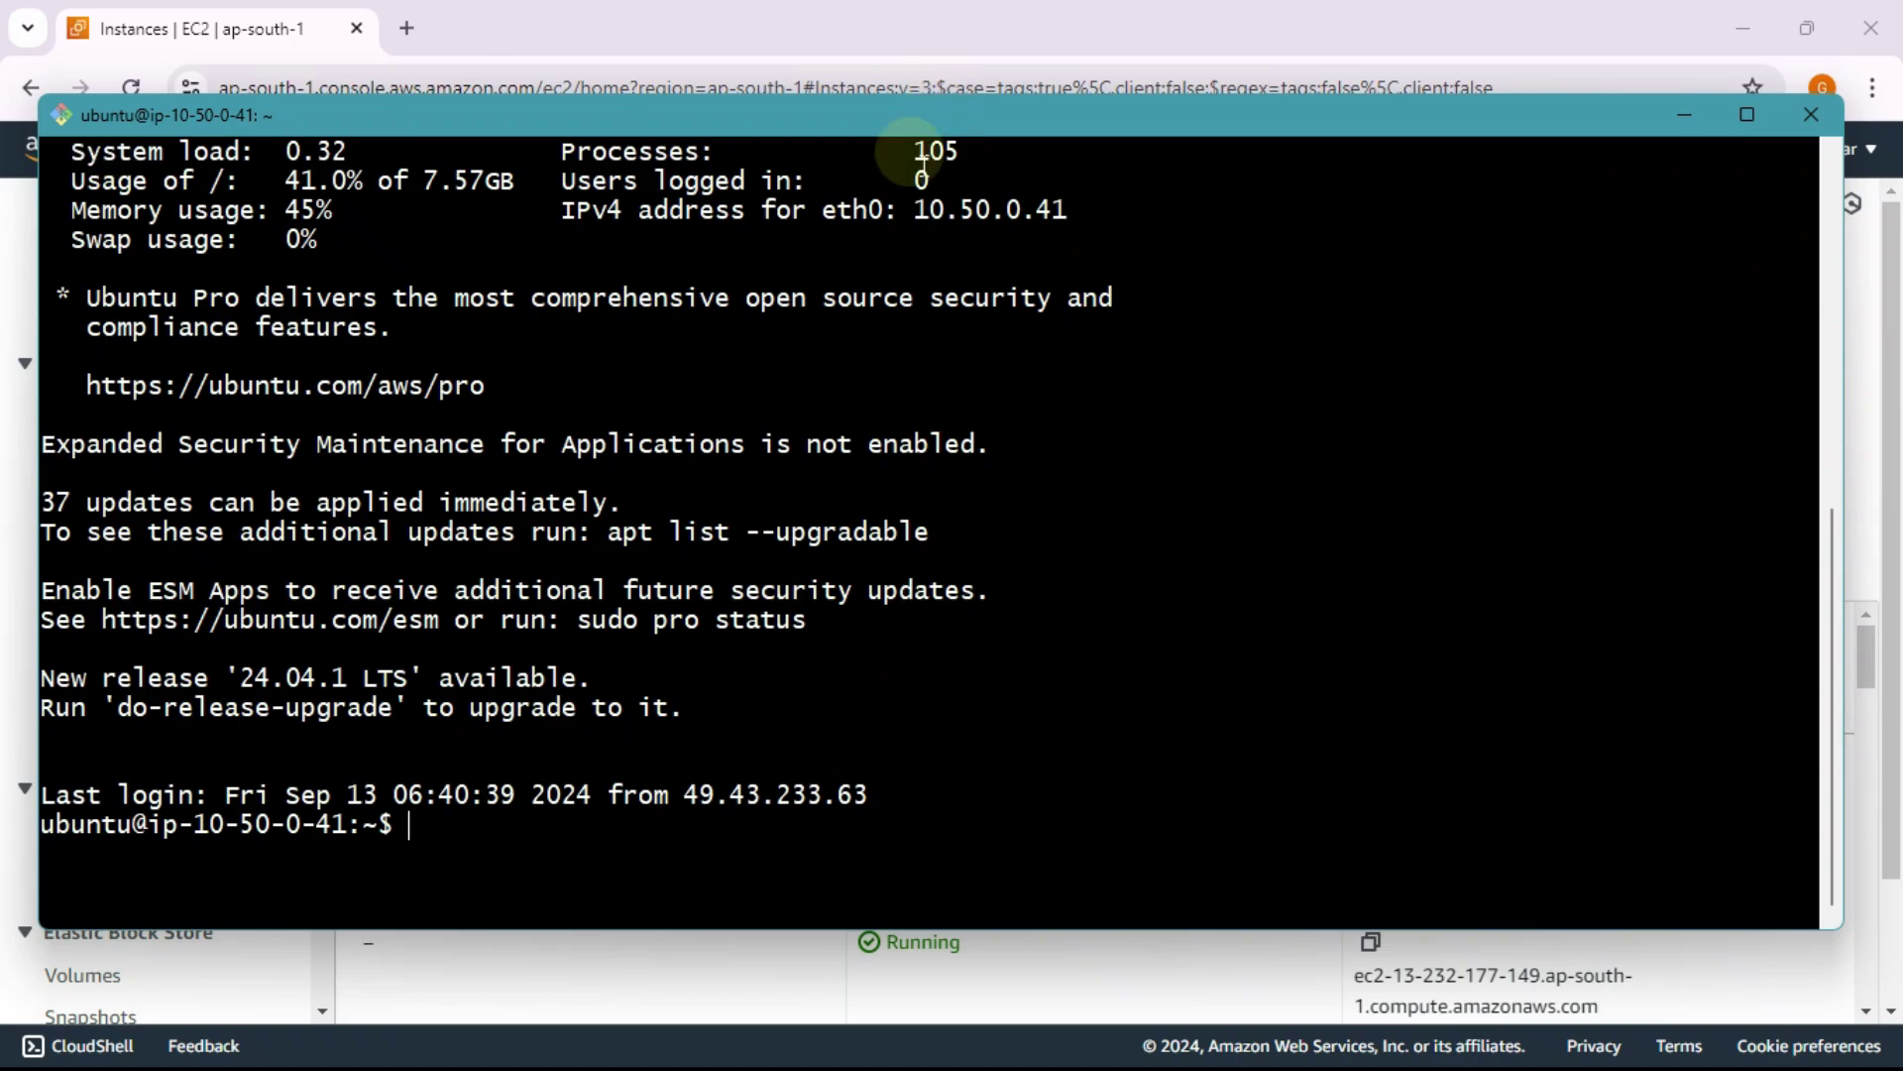
Step: Run apt update, then rerun it as sudo apt update
text(apt )
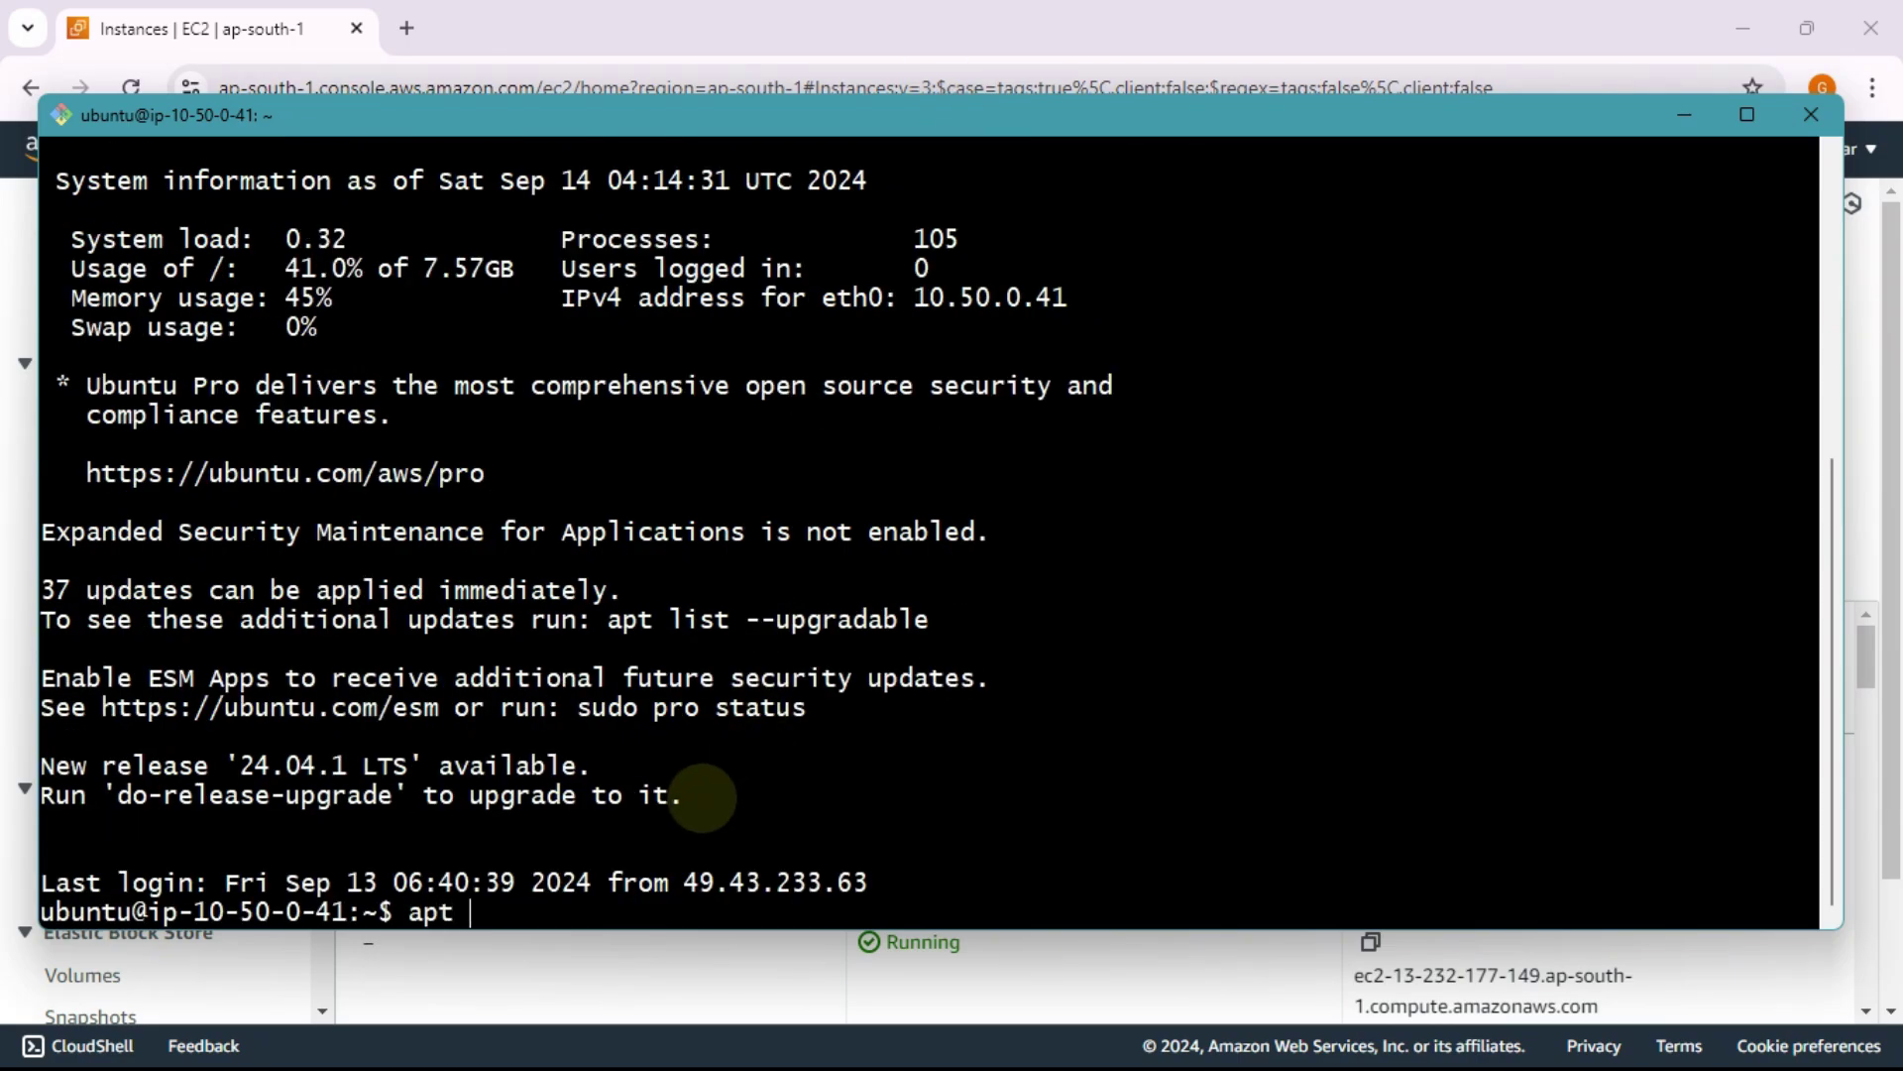
text(update)
key(Return)
text(si)
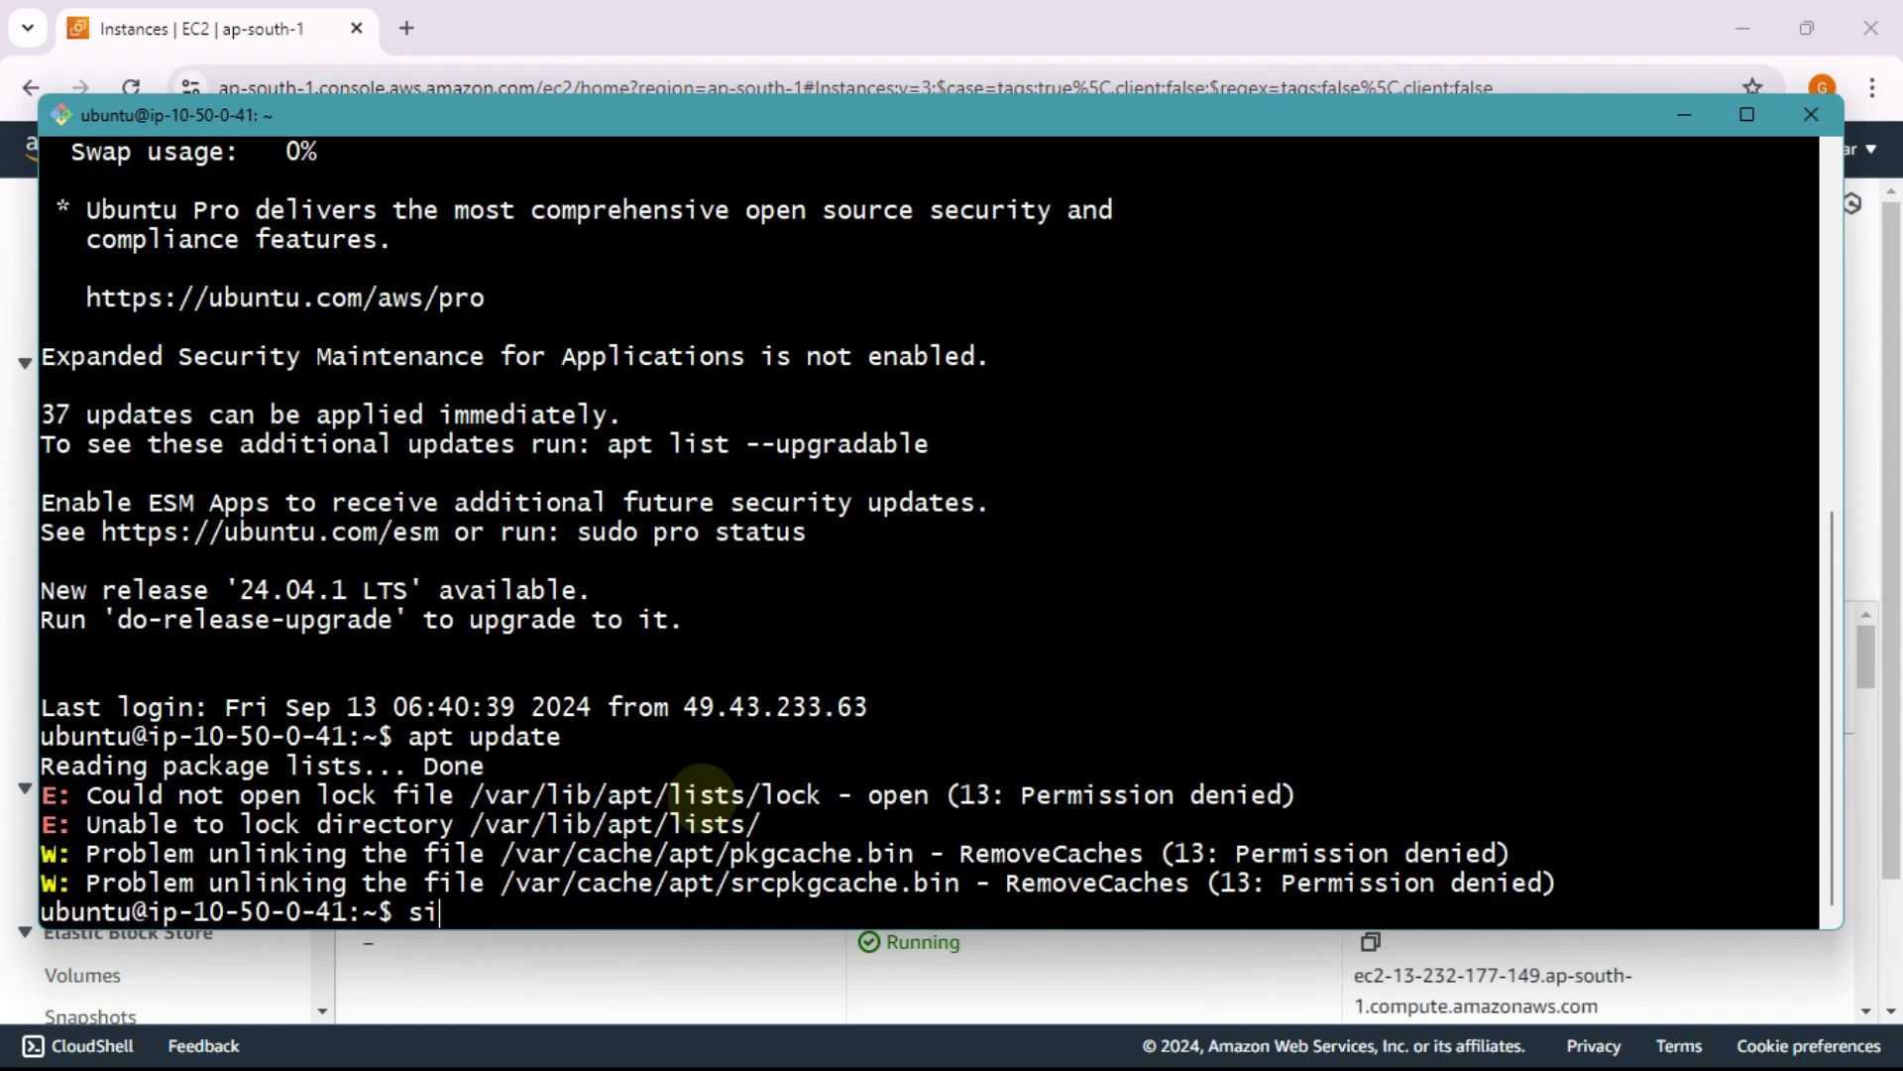
key(Up)
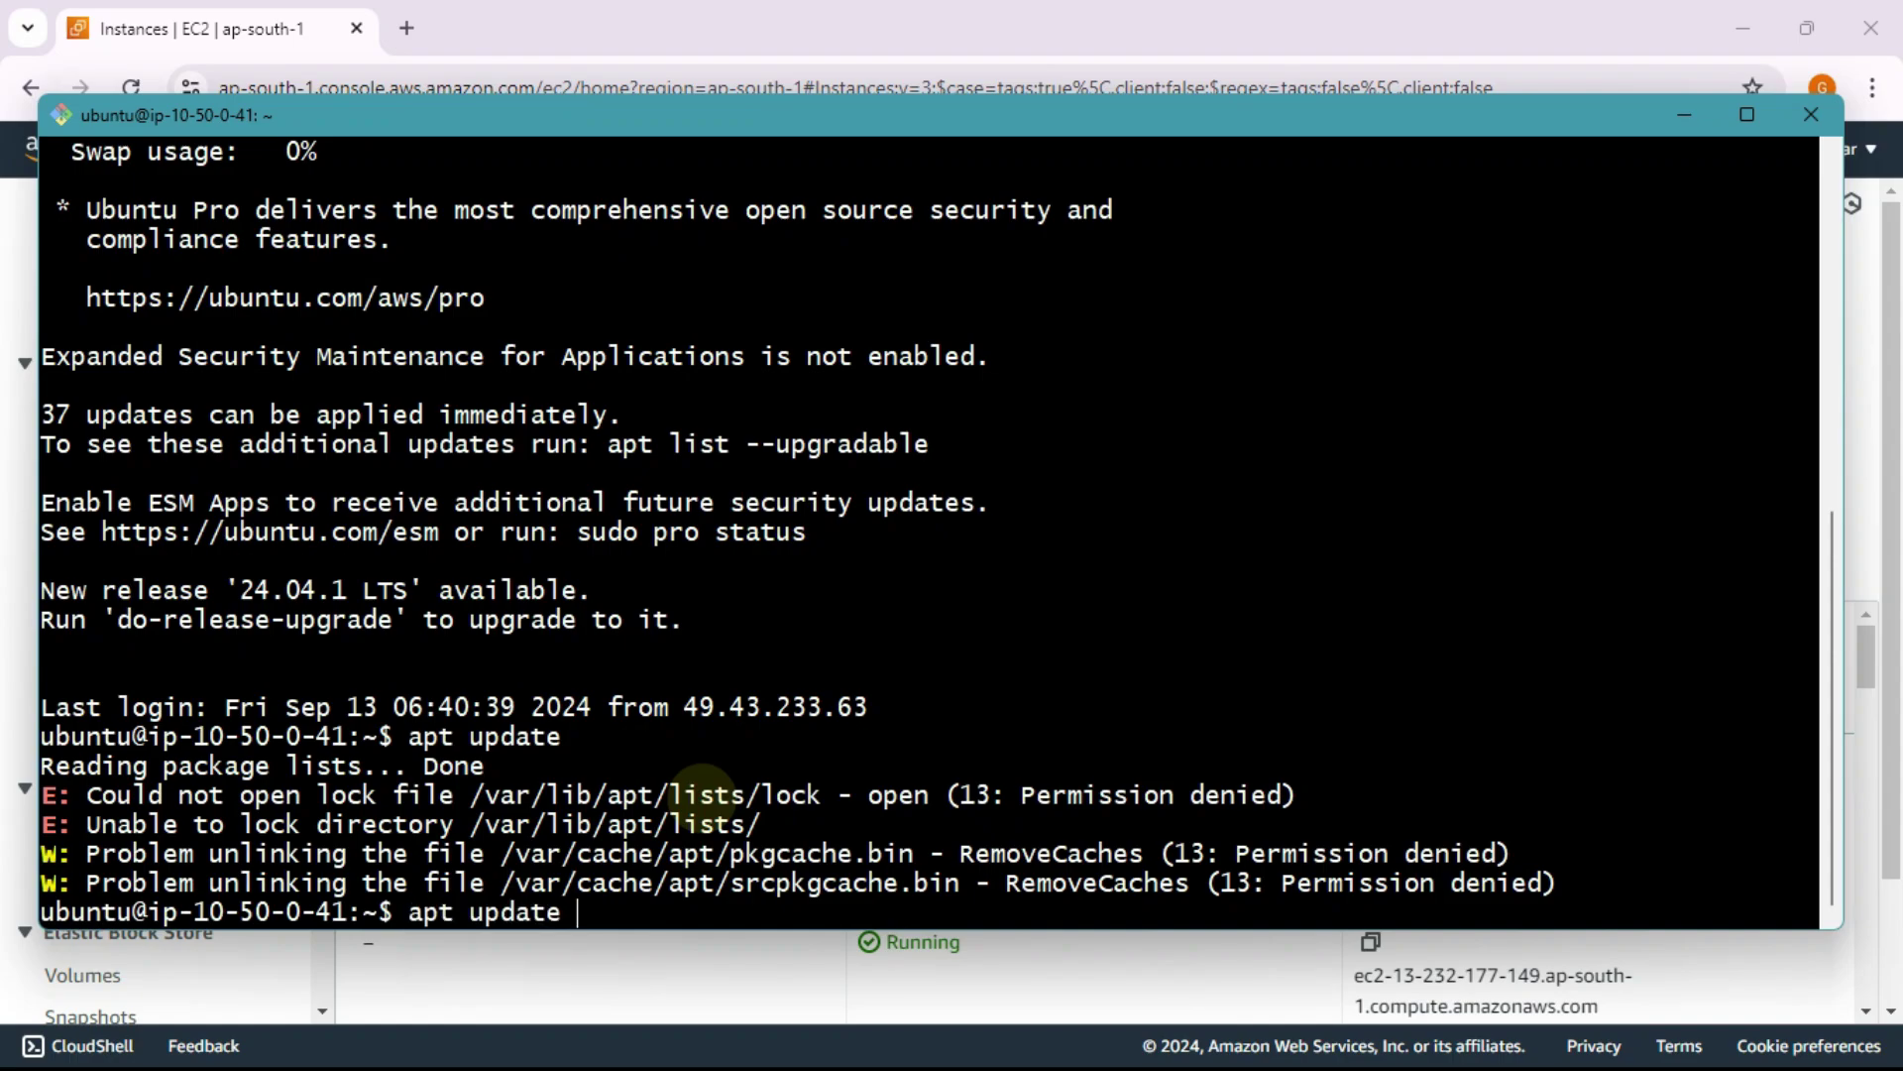
text(sudo)
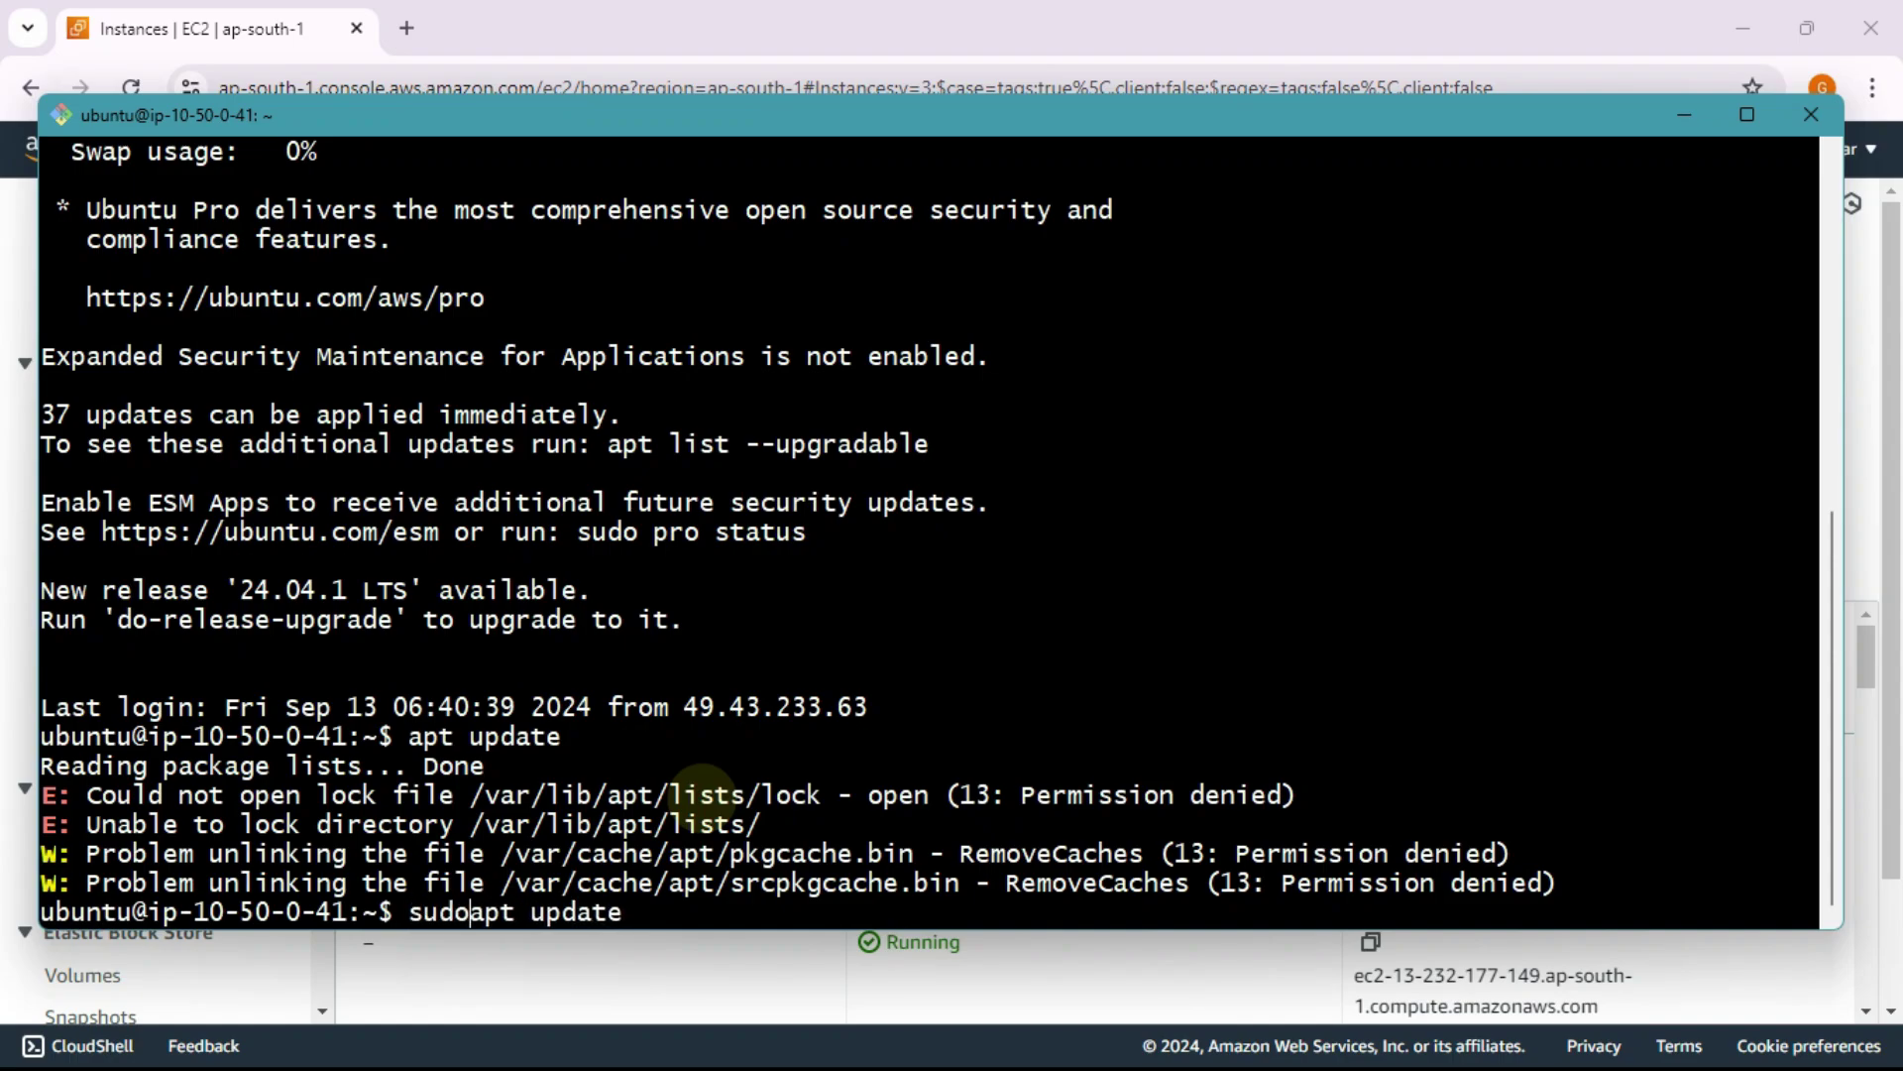
key(Return)
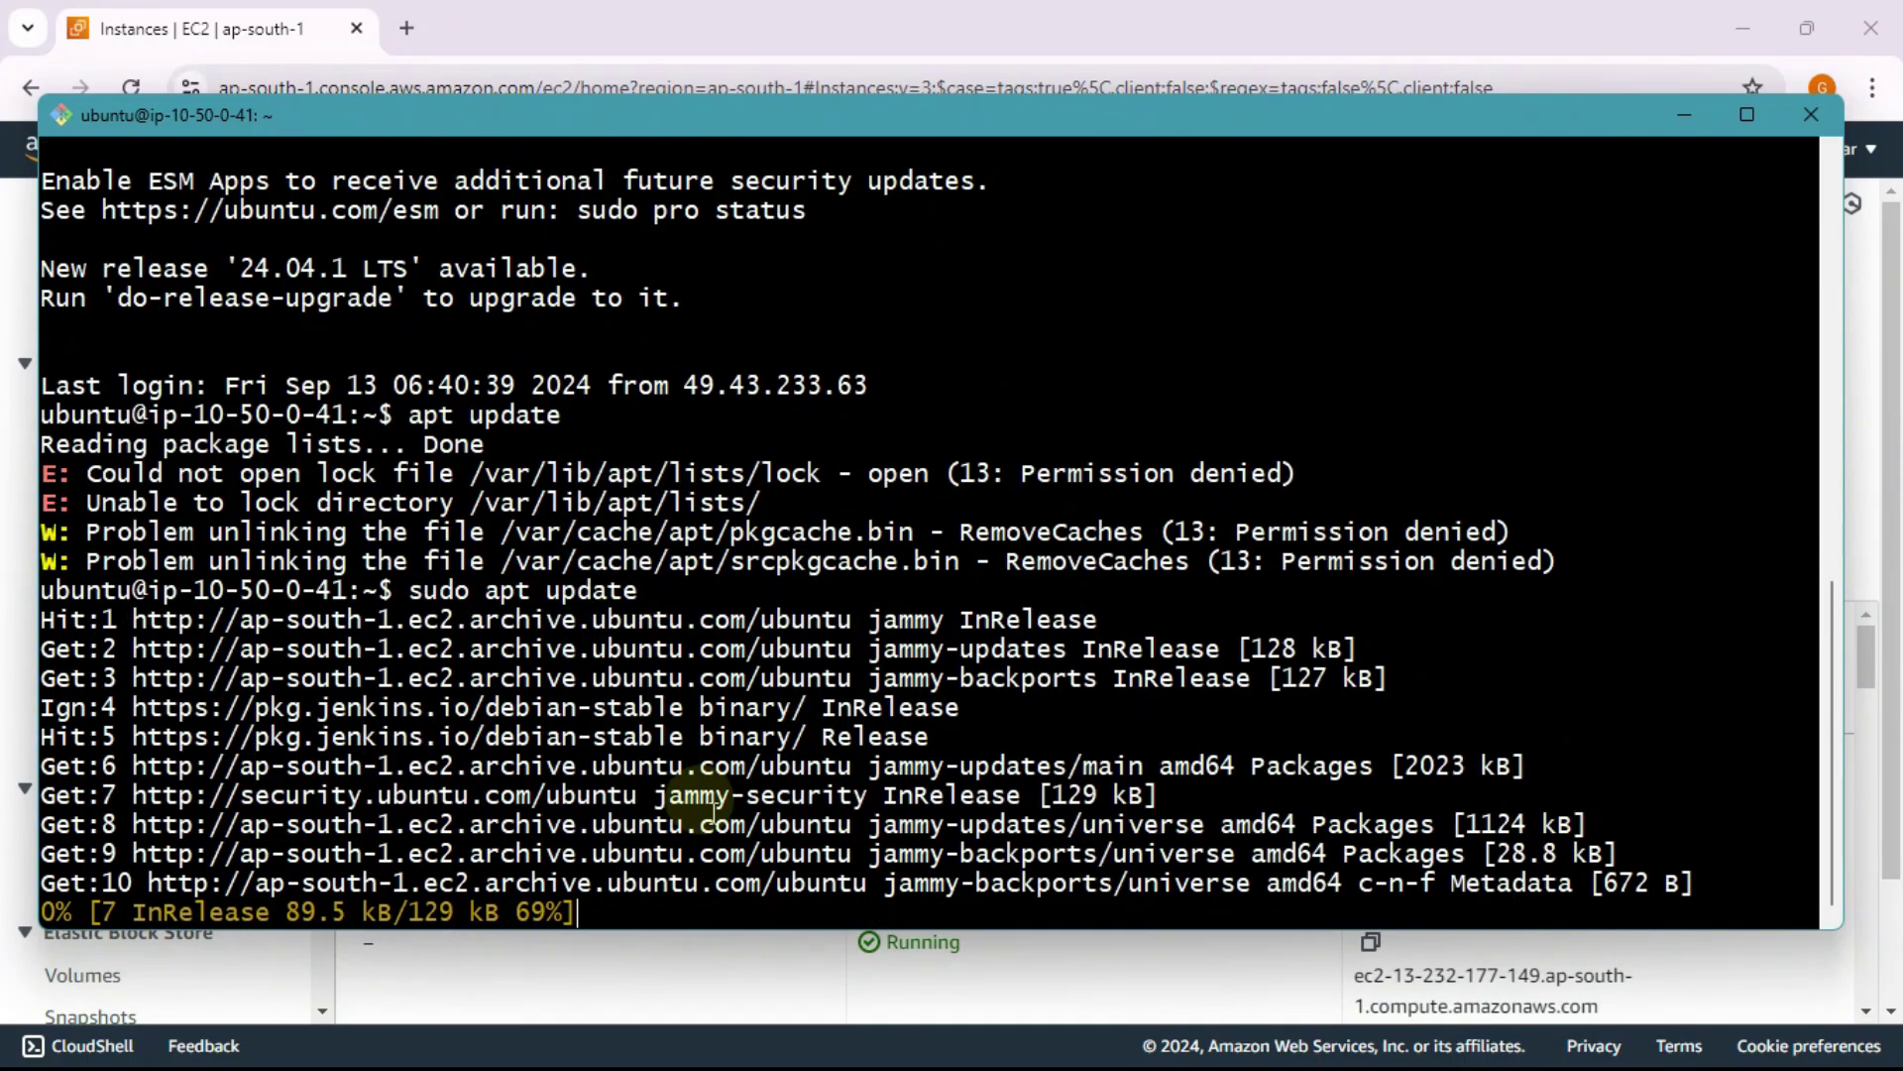
Step: Turn Bluetooth off in quick settings and return to the EC2 instances page
click(1567, 1069)
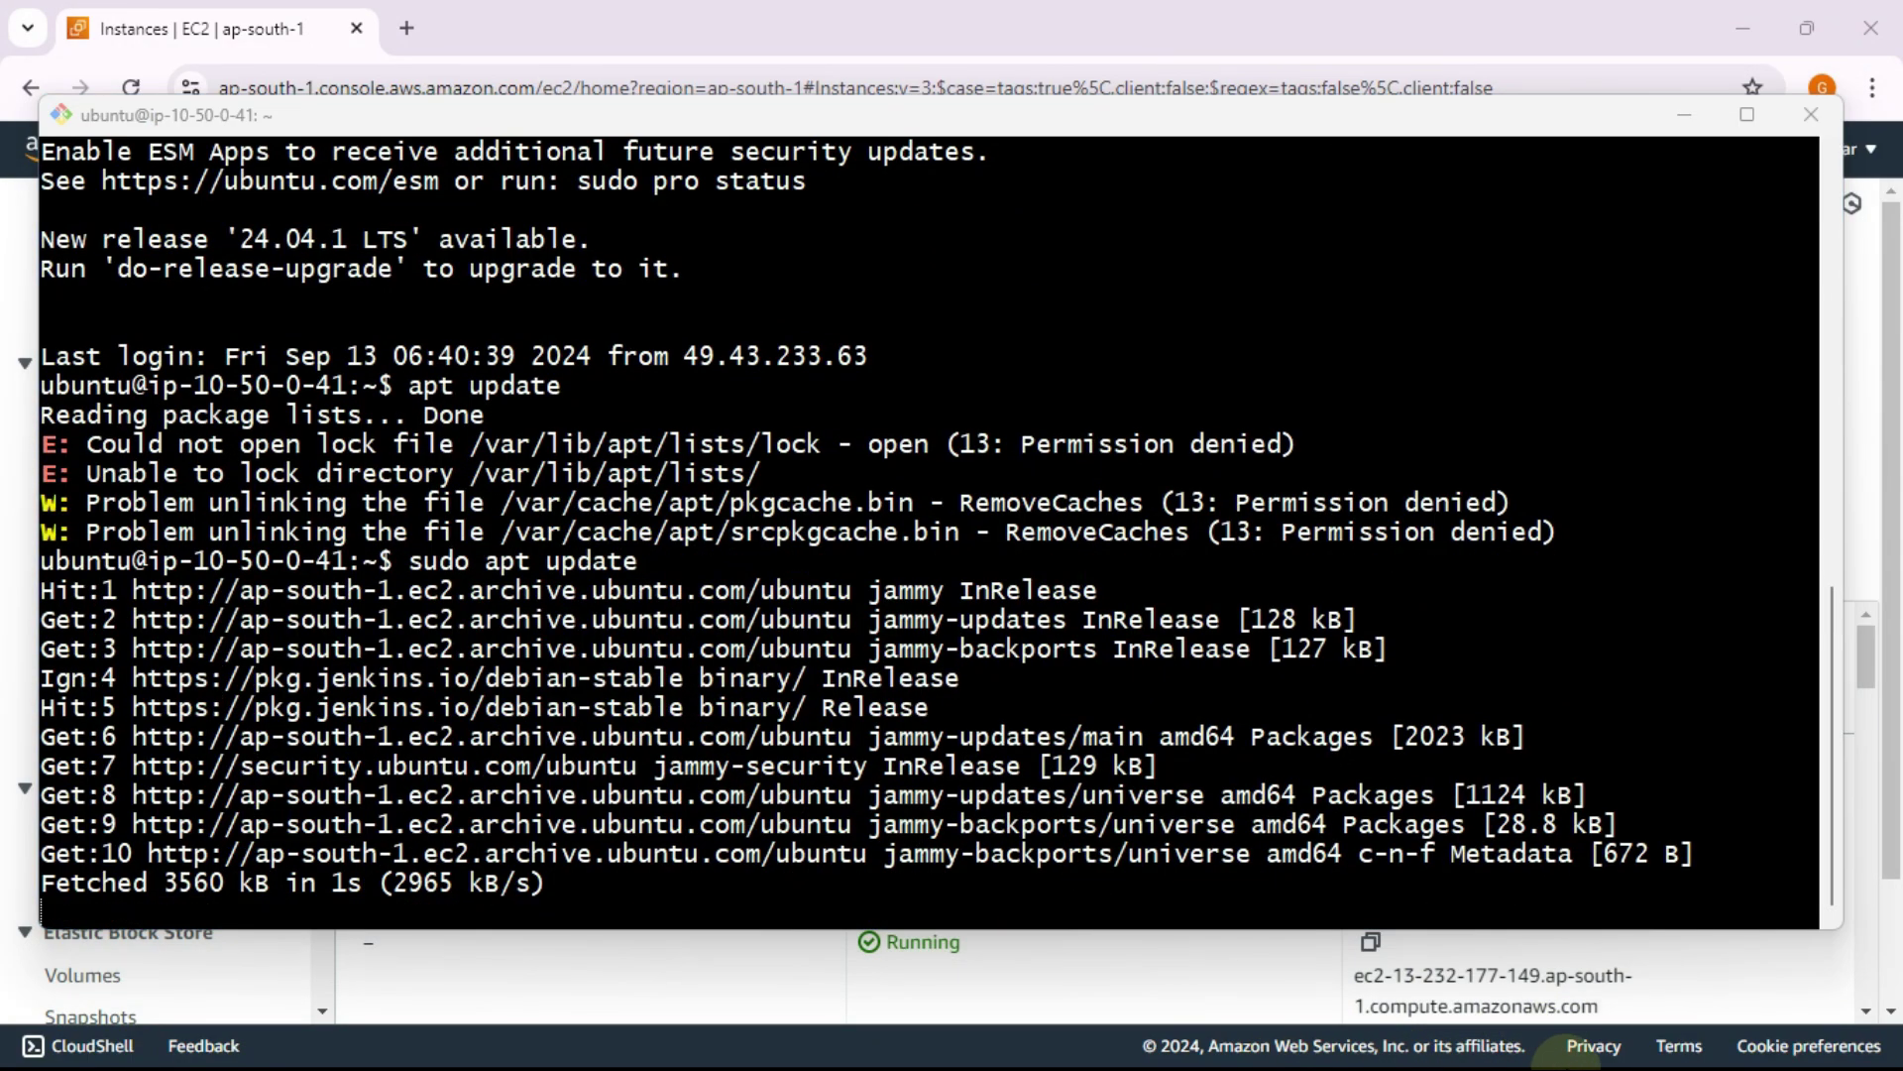
key(super)
click(1608, 1039)
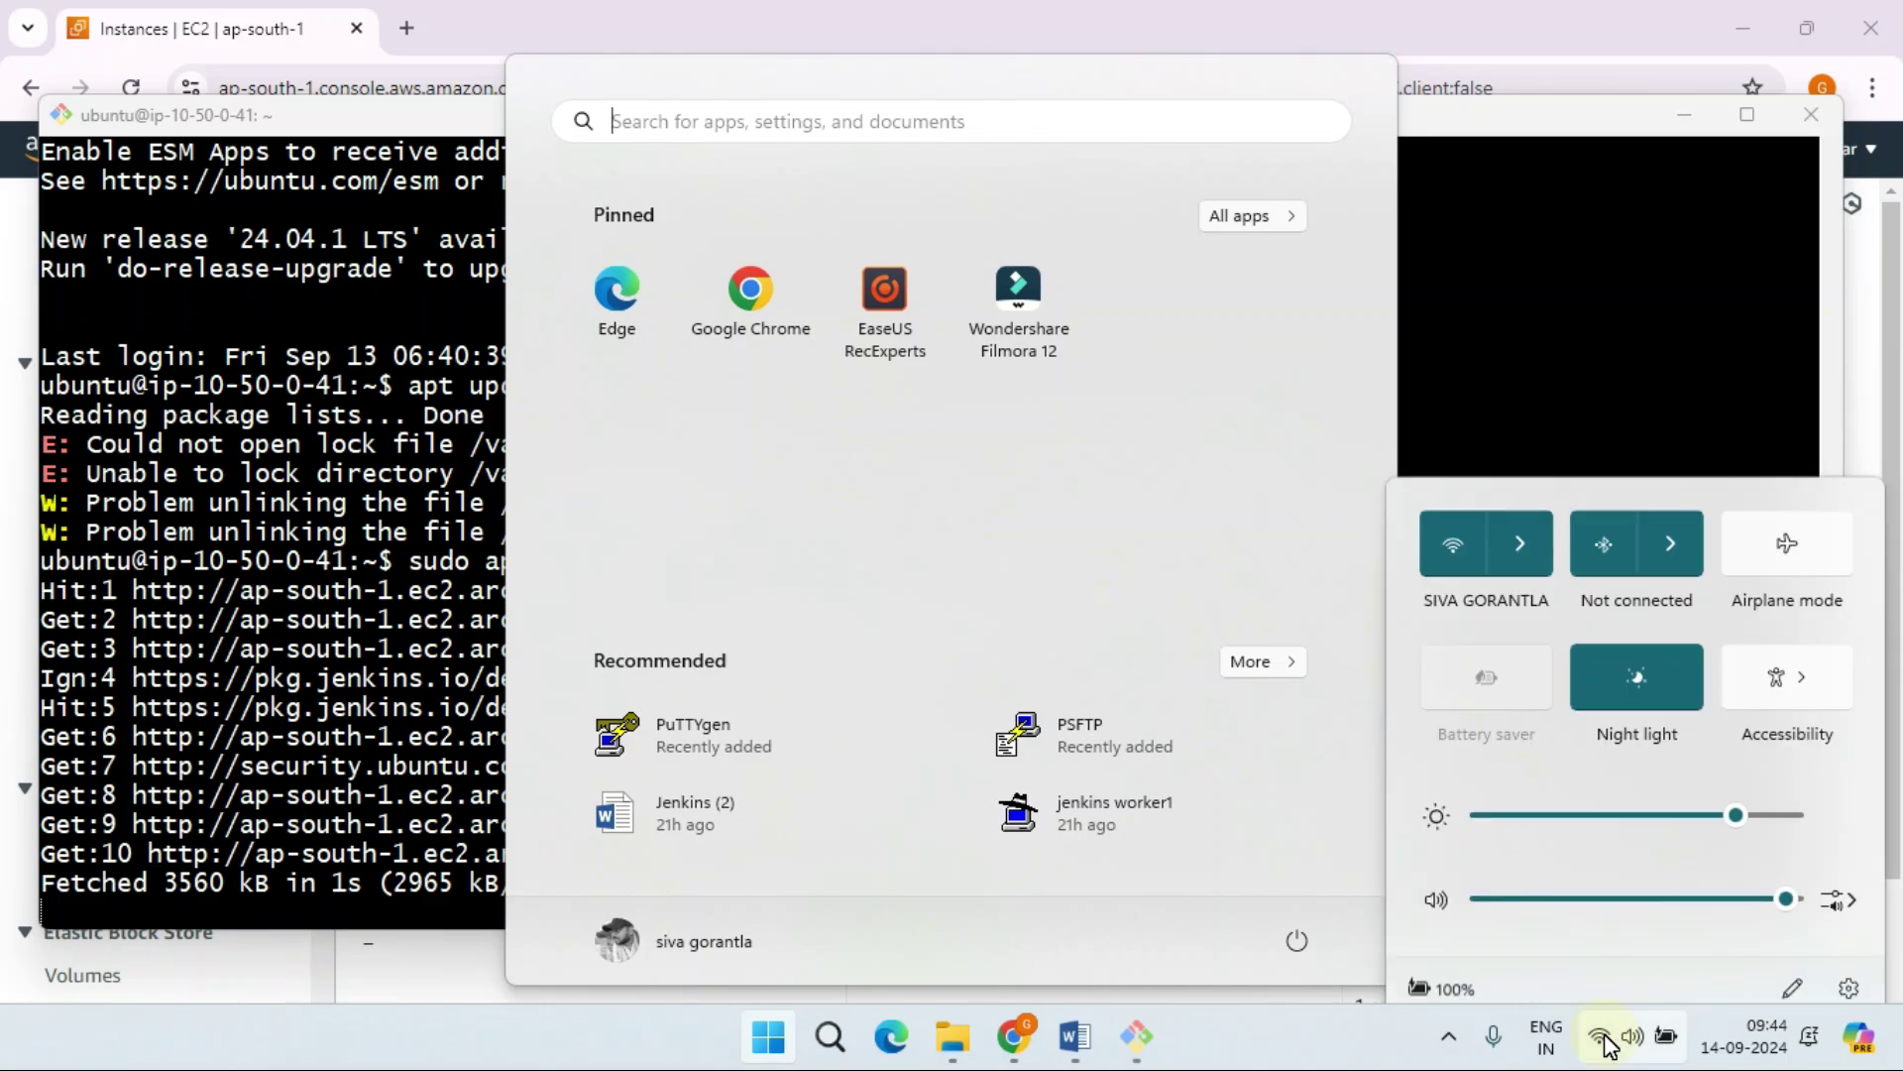
click(1618, 508)
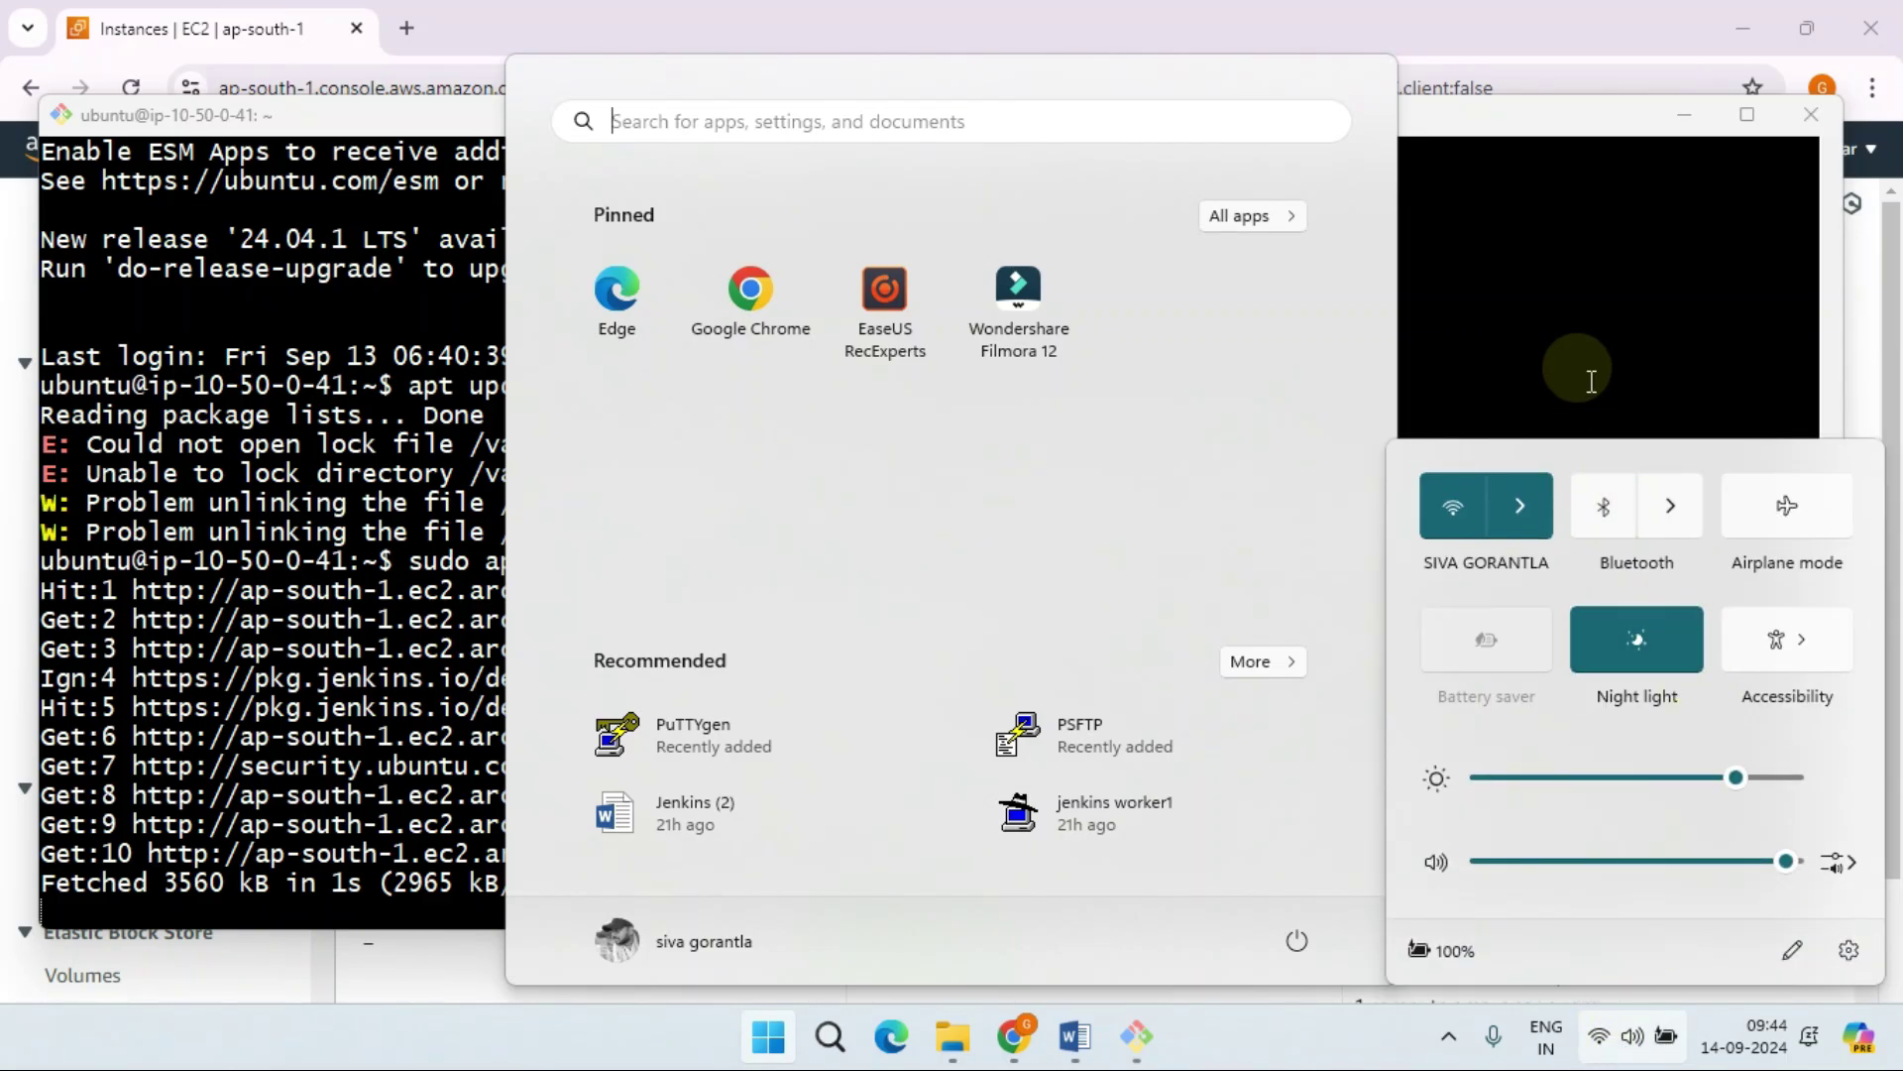
drag(1580, 366, 1182, 737)
click(1177, 670)
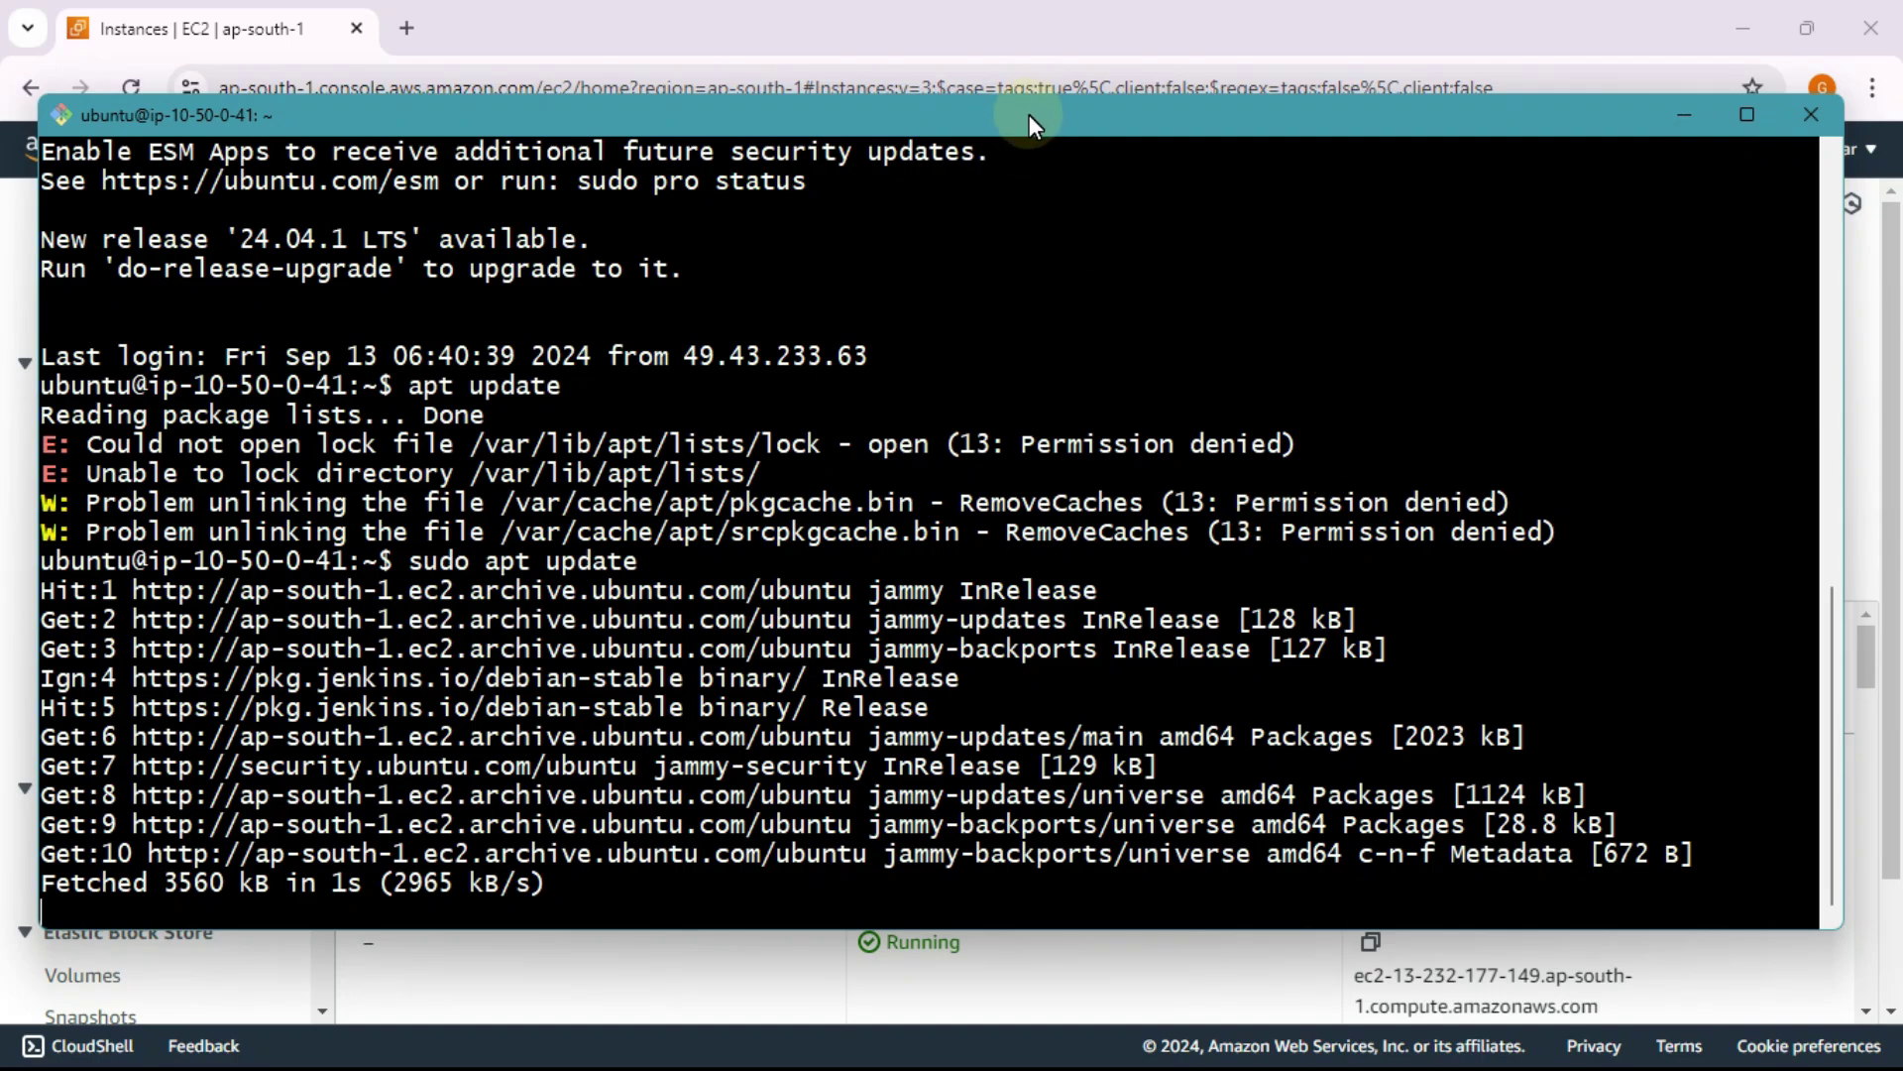
mouse_move(1029, 115)
mouse_down()
mouse_move(1061, 119)
mouse_move(1040, 109)
mouse_up()
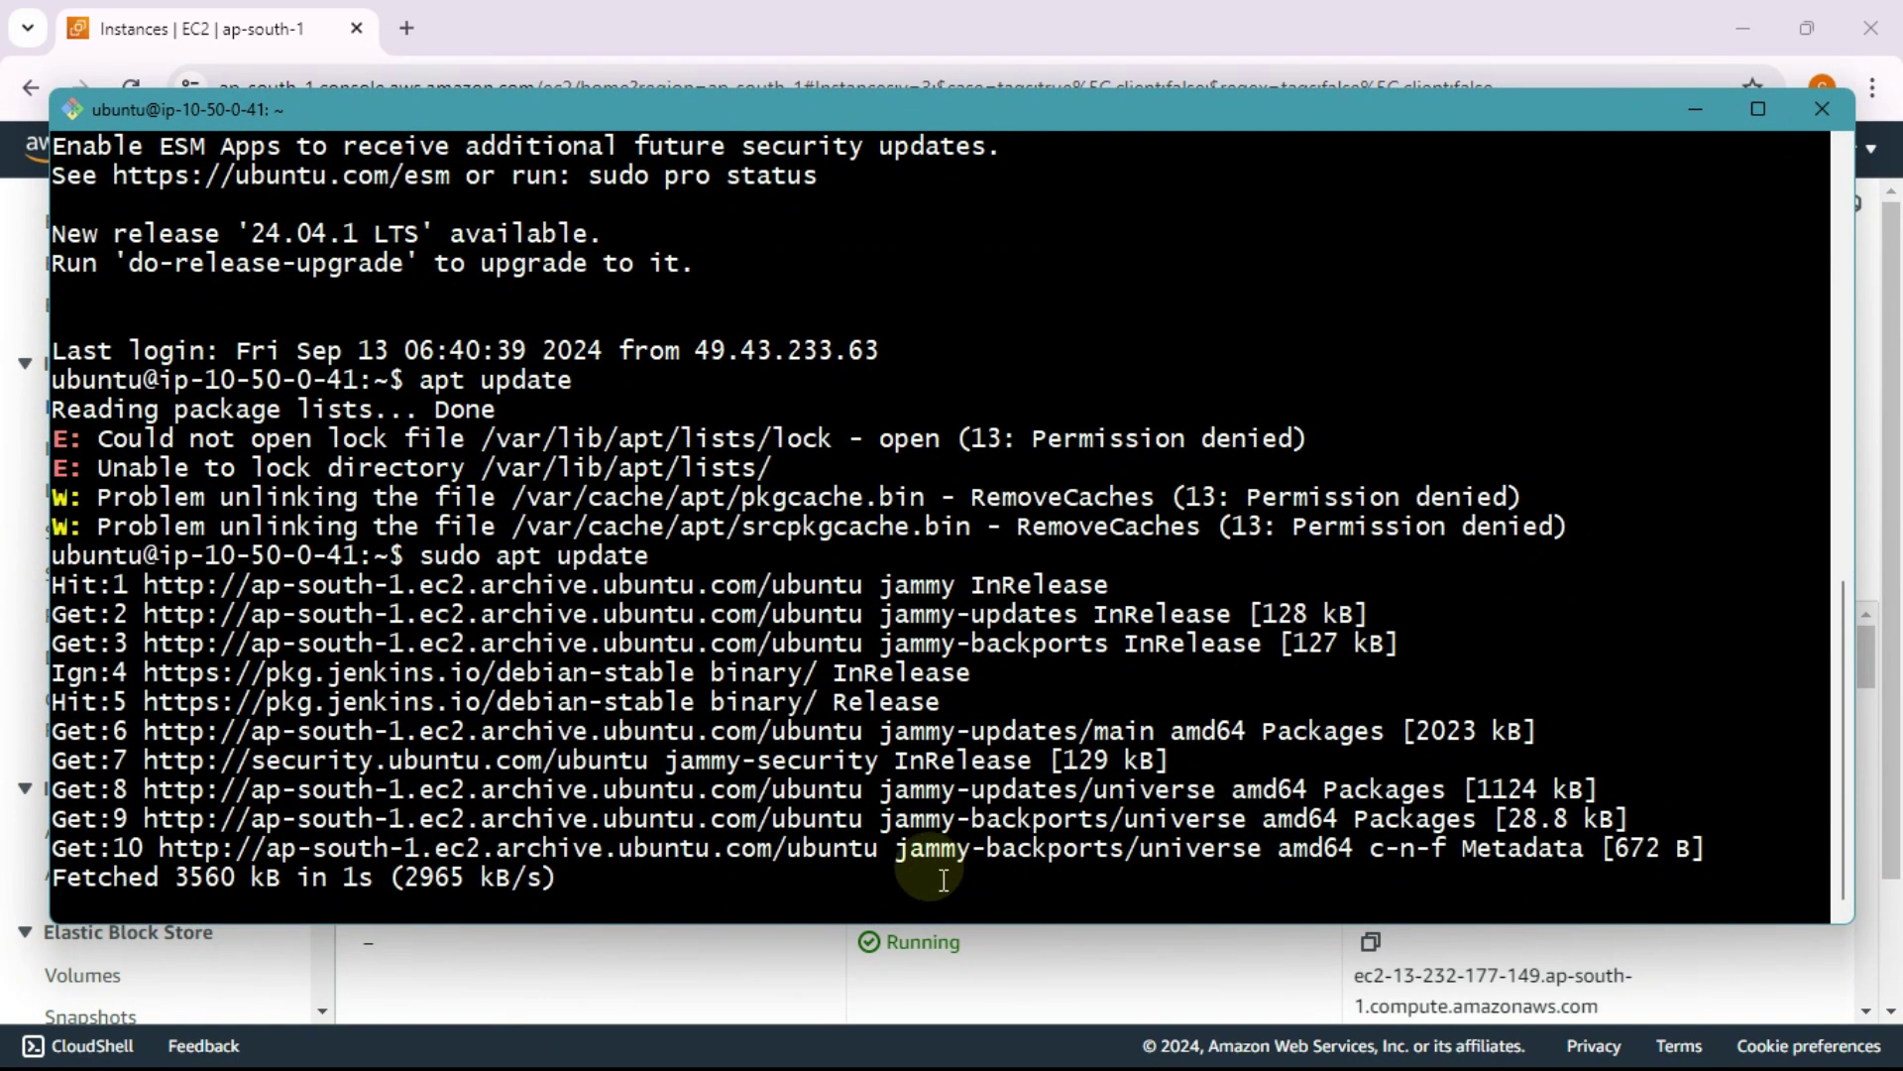
click(32, 689)
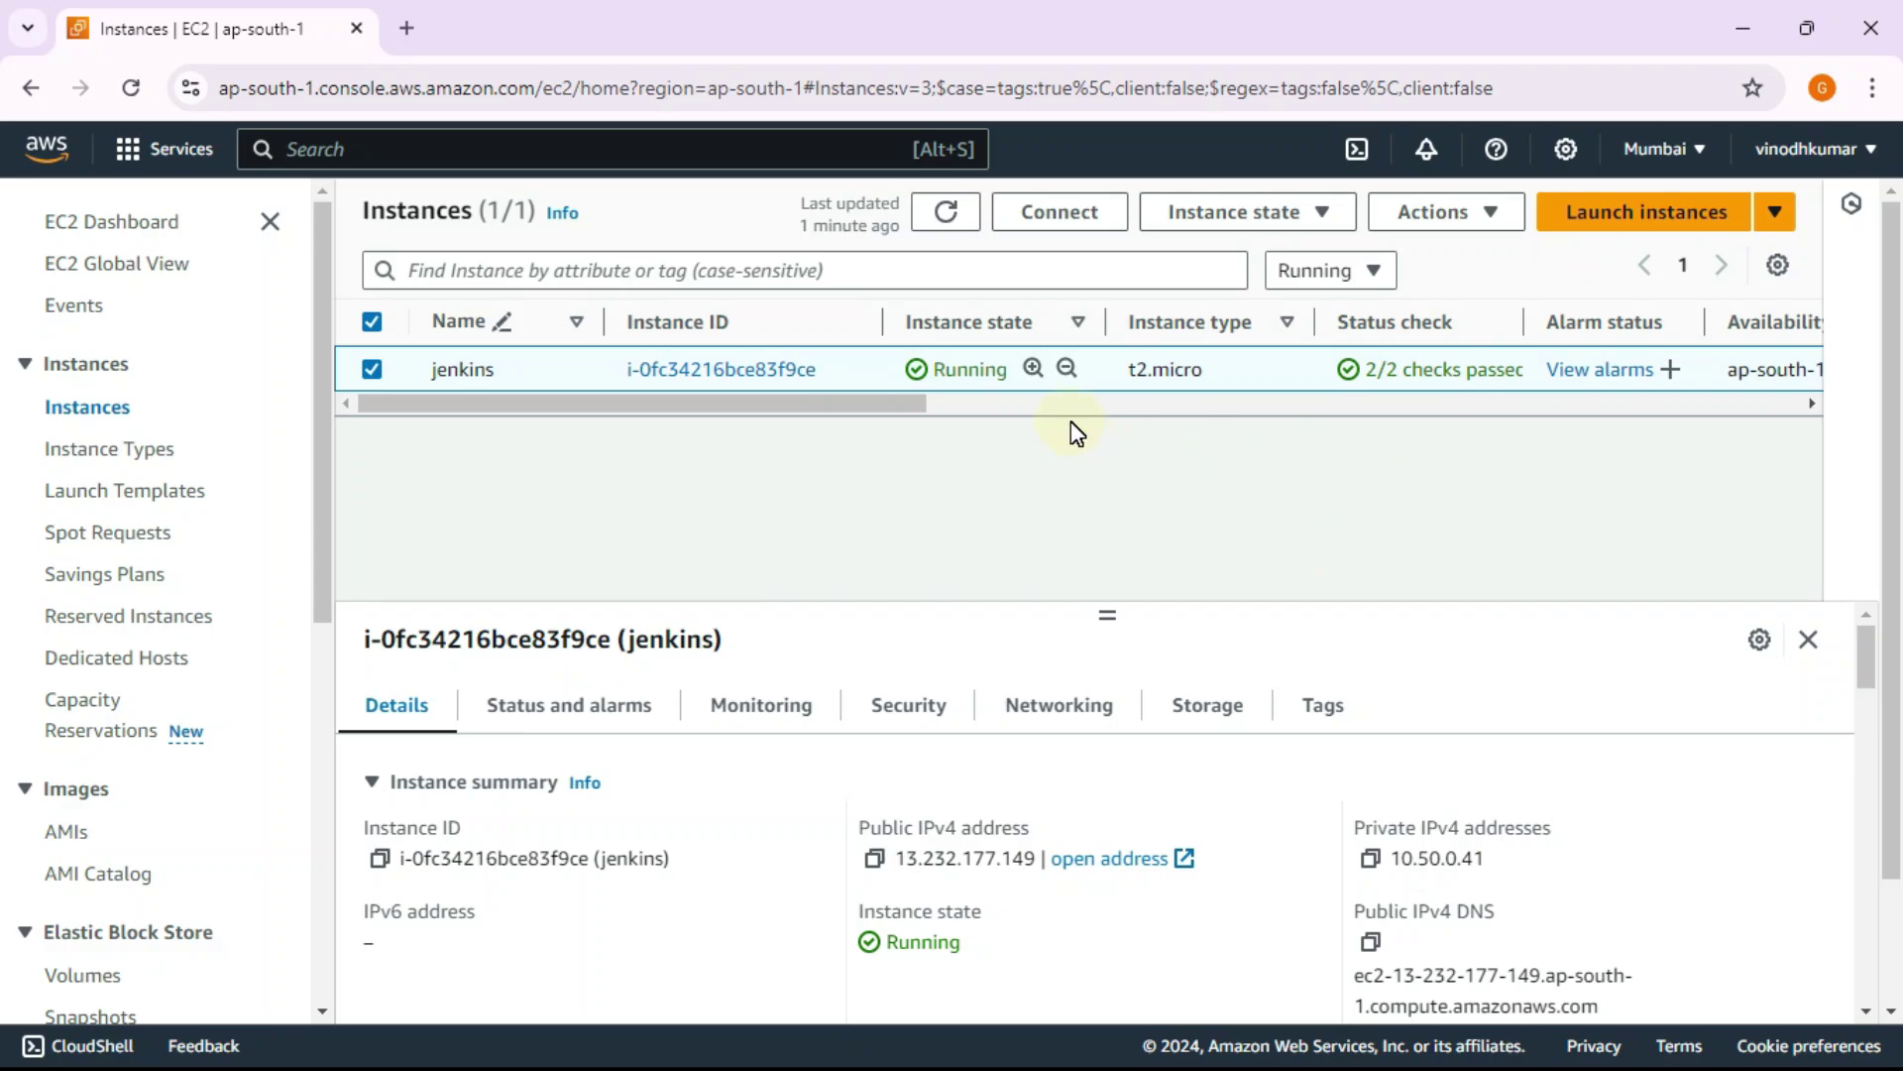
Step: Copy the instance's public IPv4 address and load it with :8080 in a new tab
click(874, 858)
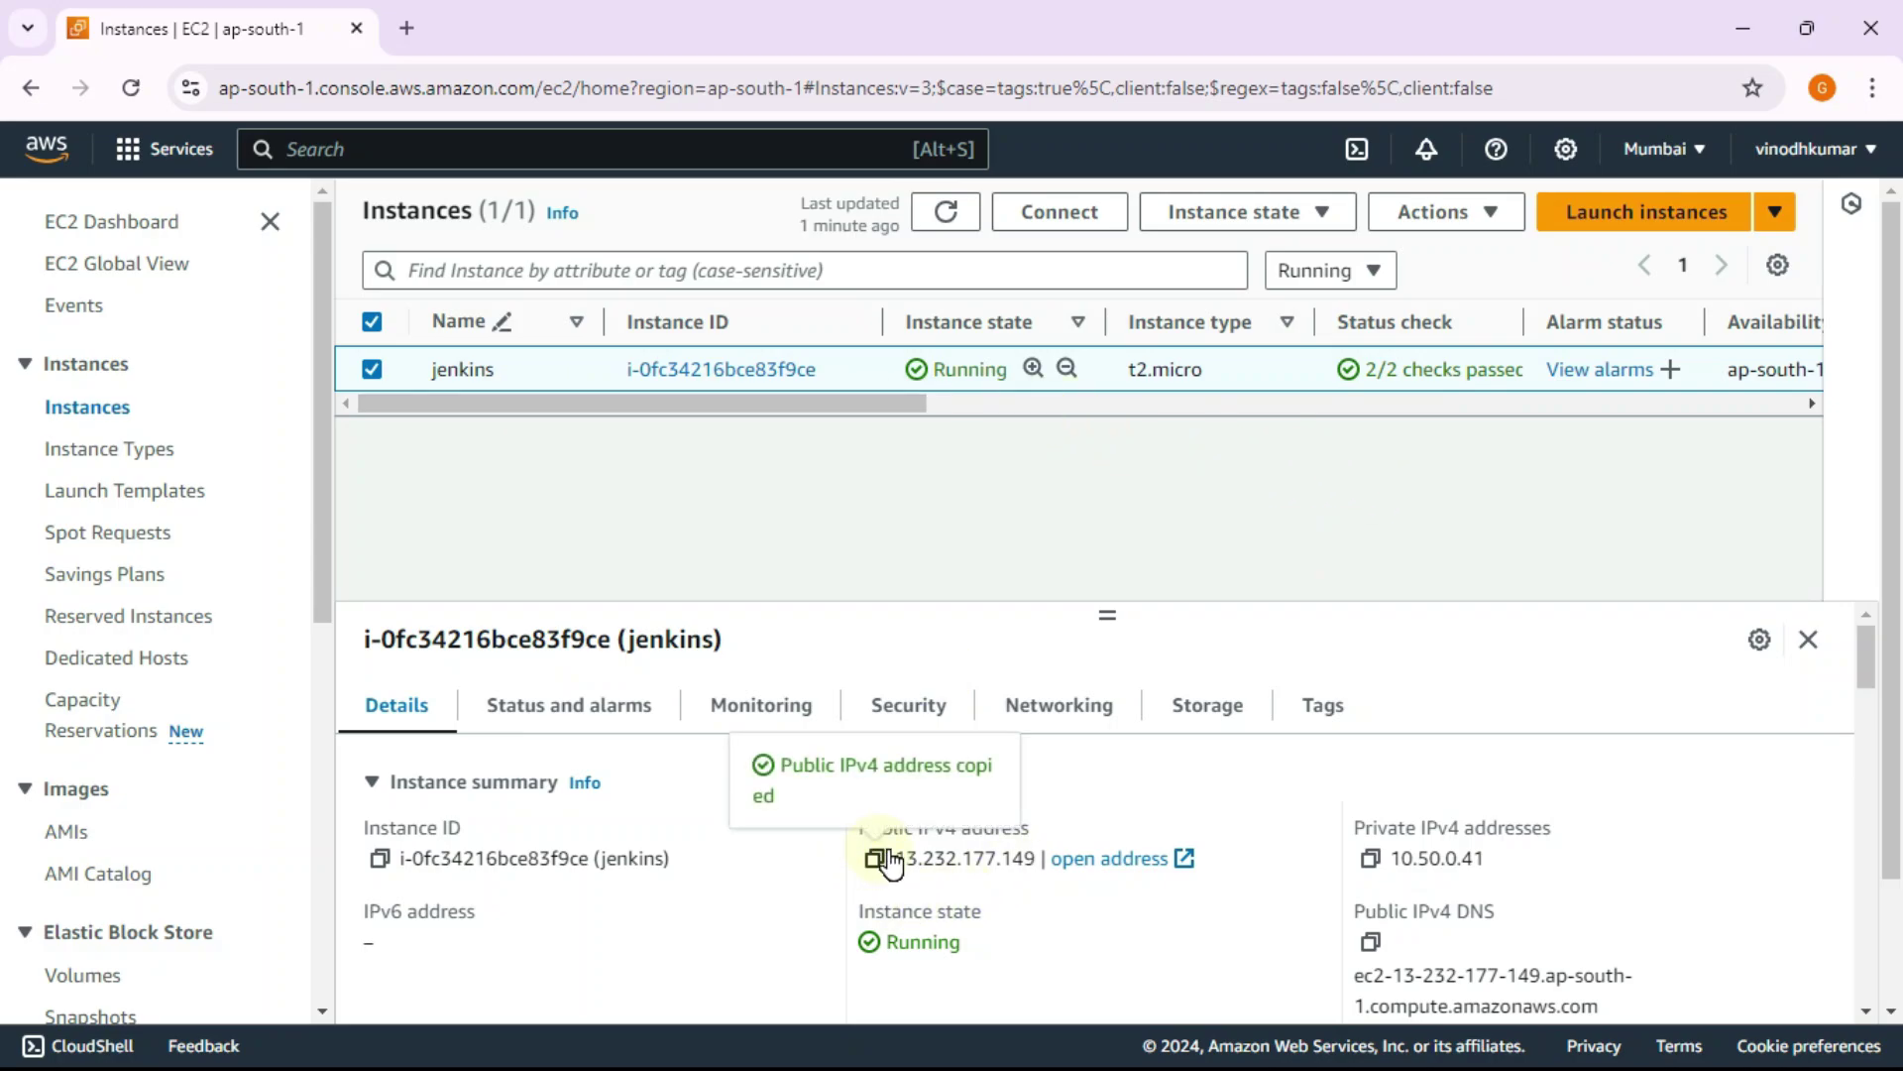
click(407, 27)
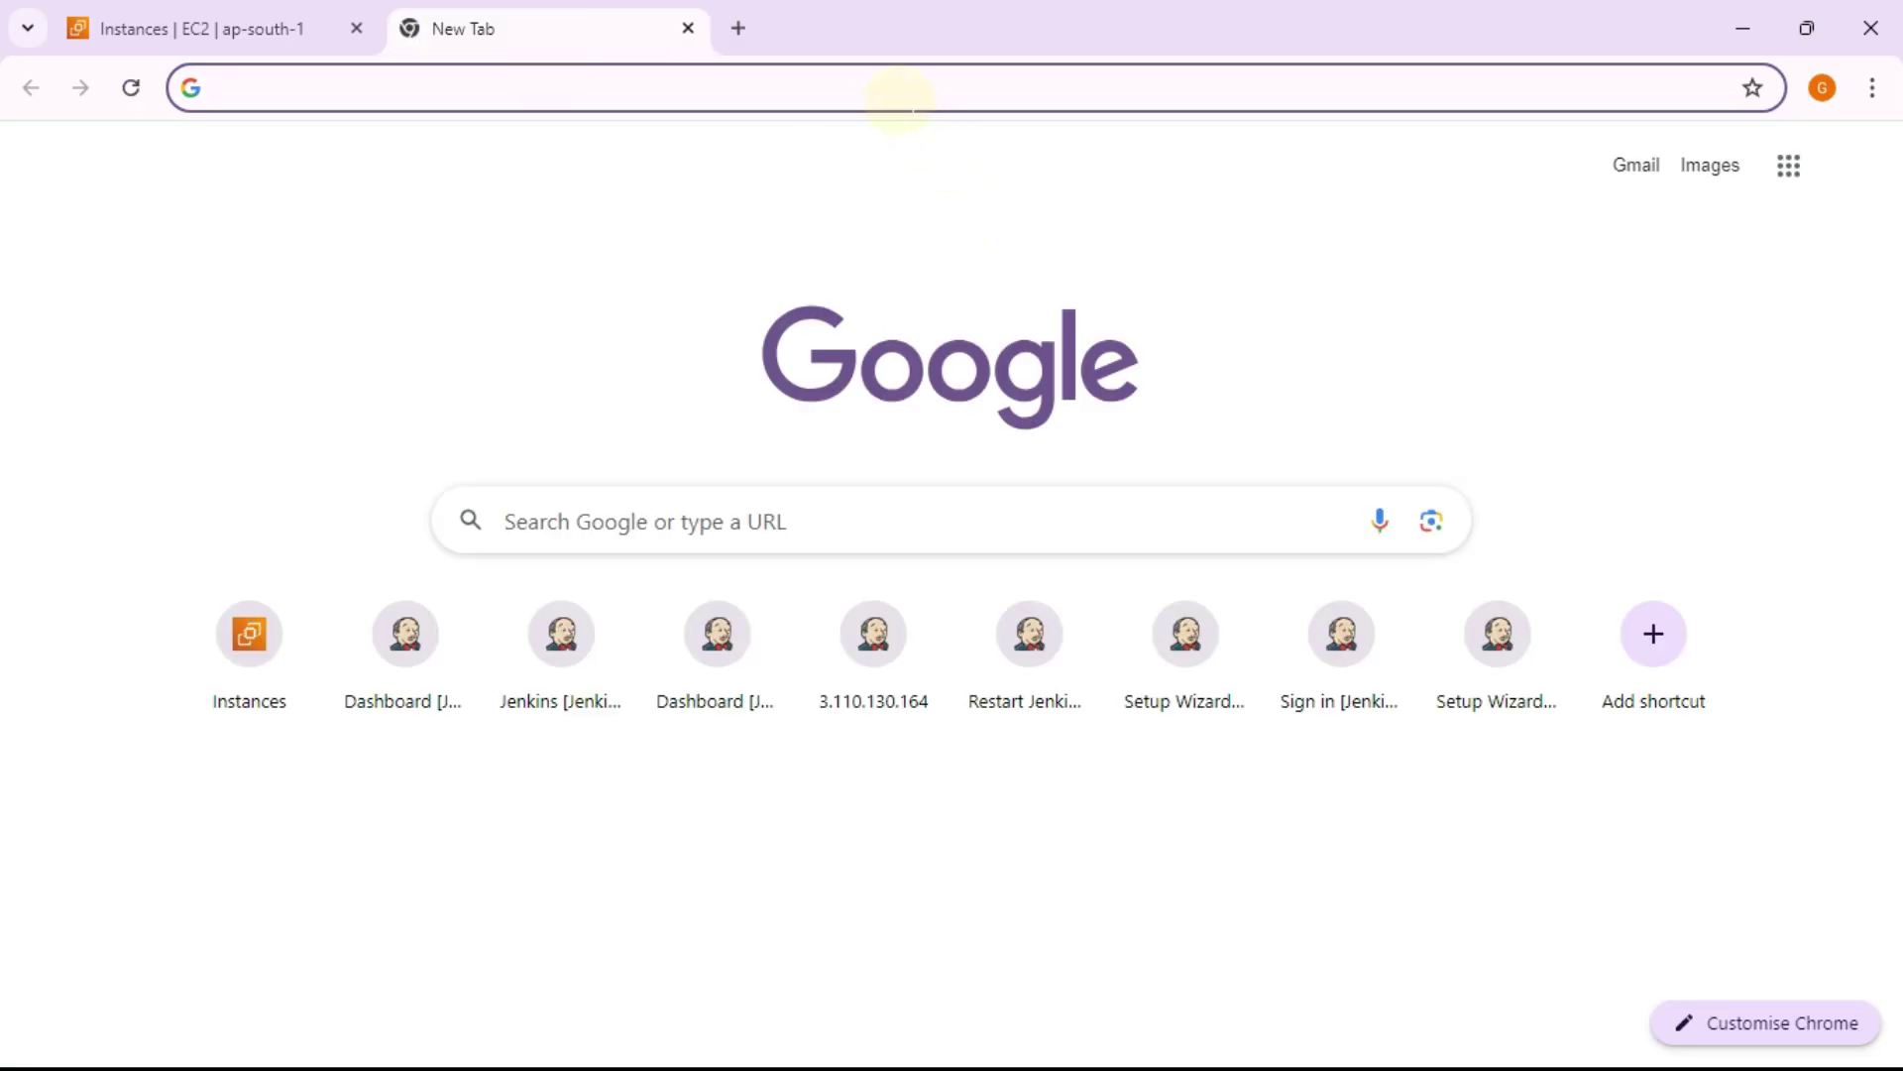
click(889, 87)
key(ctrl+v)
text(:)
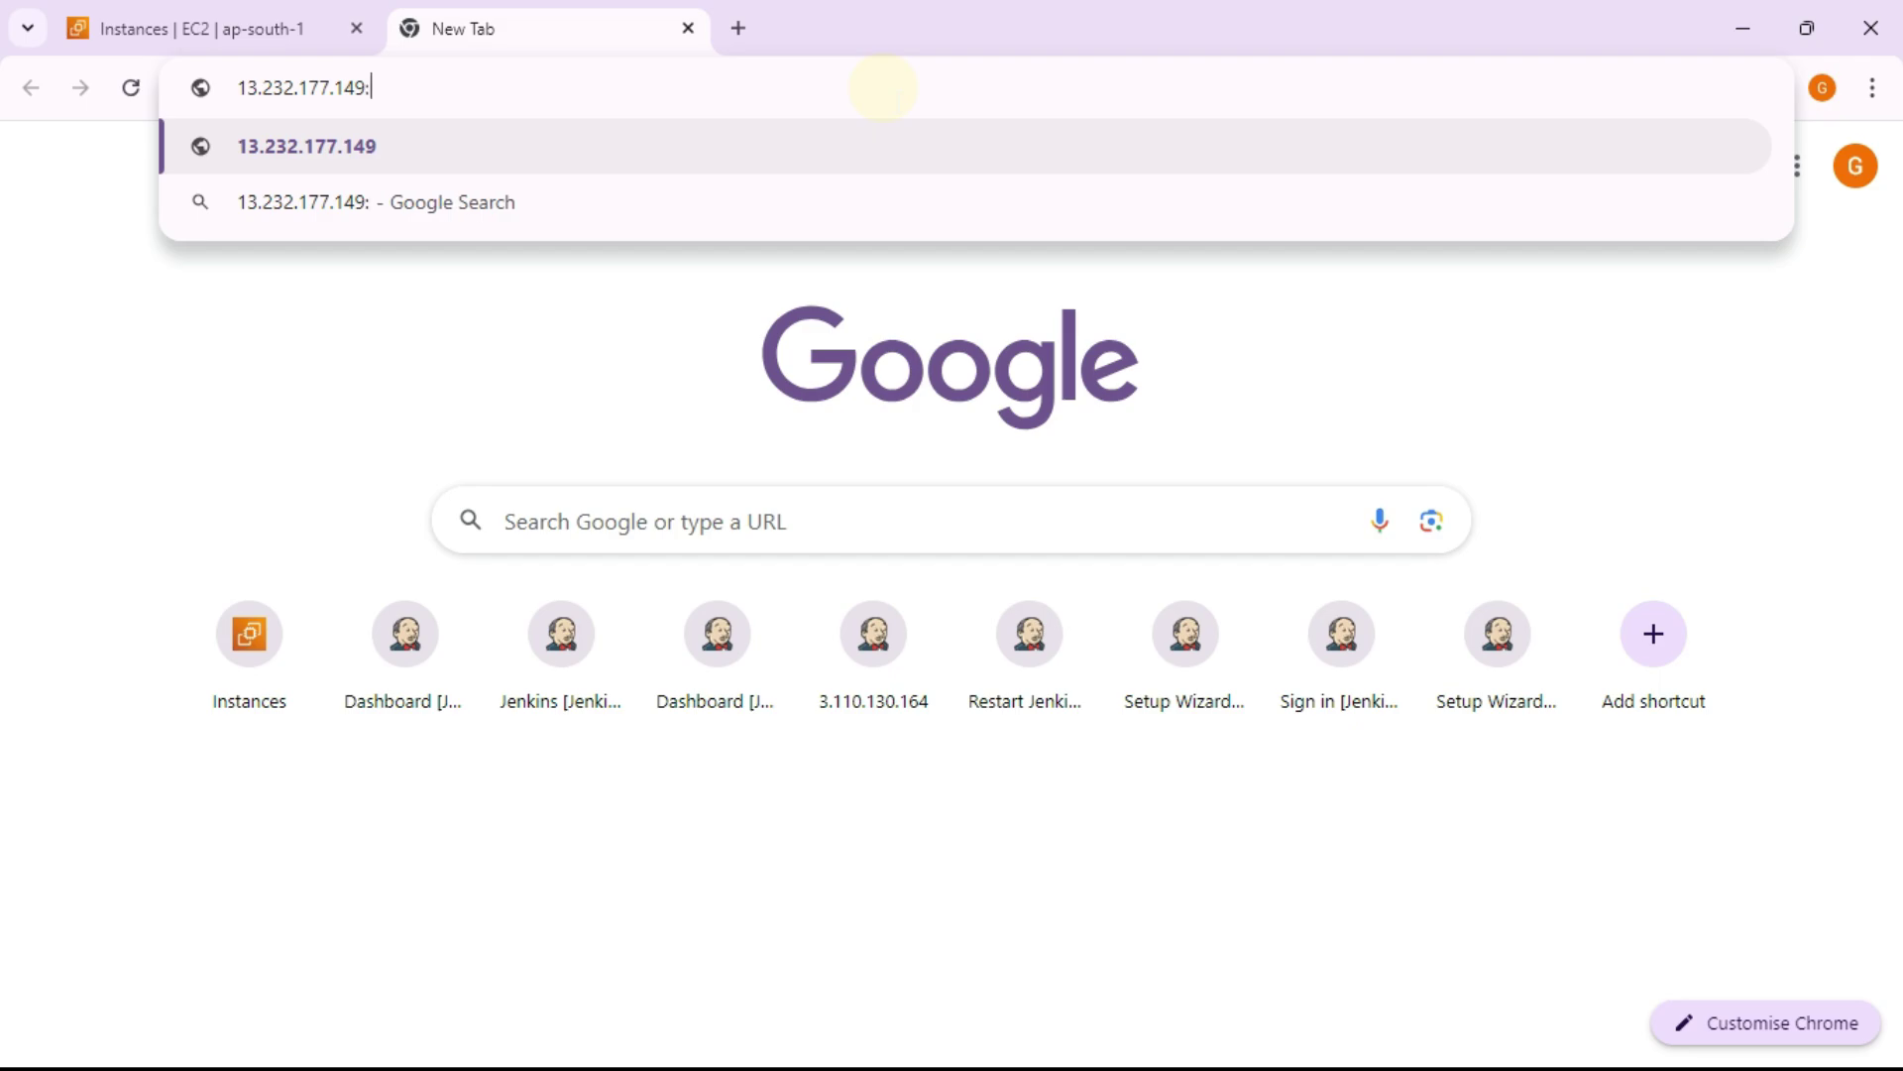
text(8080)
key(Return)
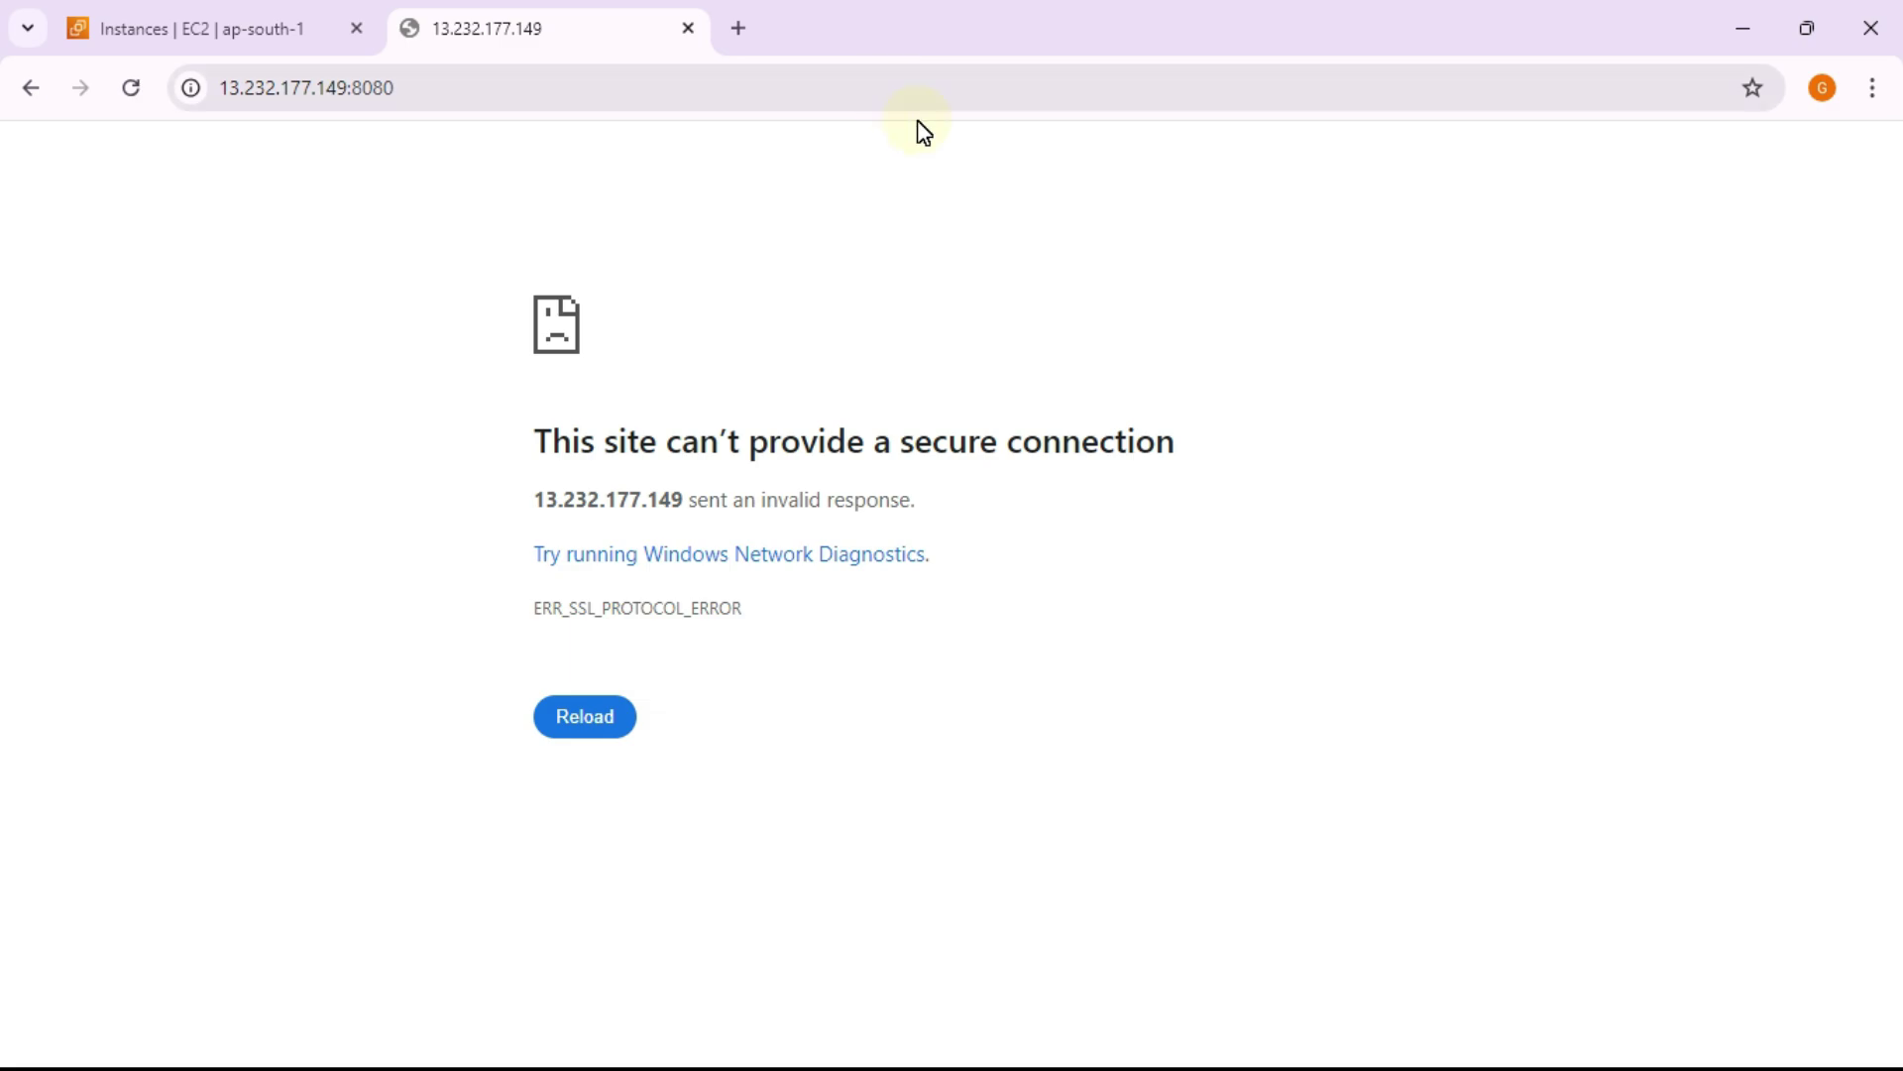
Step: Check the 13.232.177.149 tab's error, then go back to EC2 and the terminal
click(178, 22)
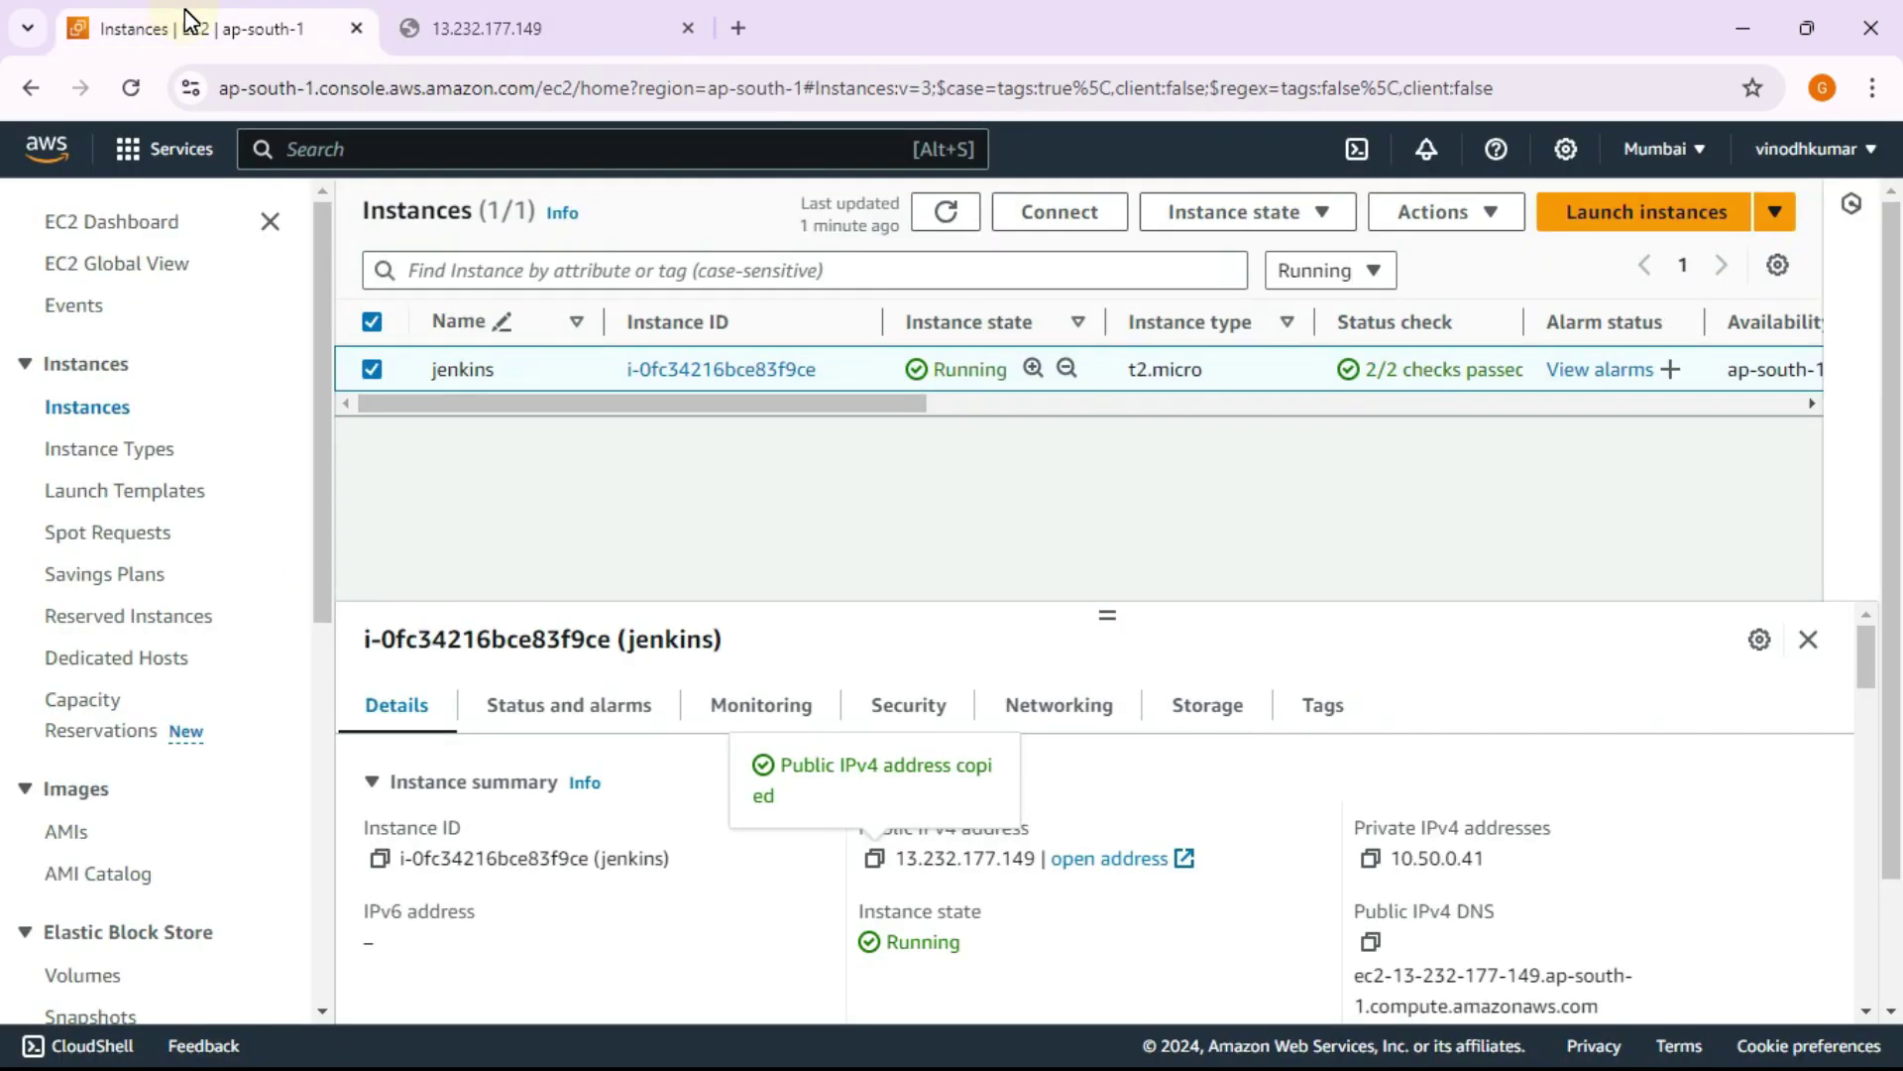
click(444, 30)
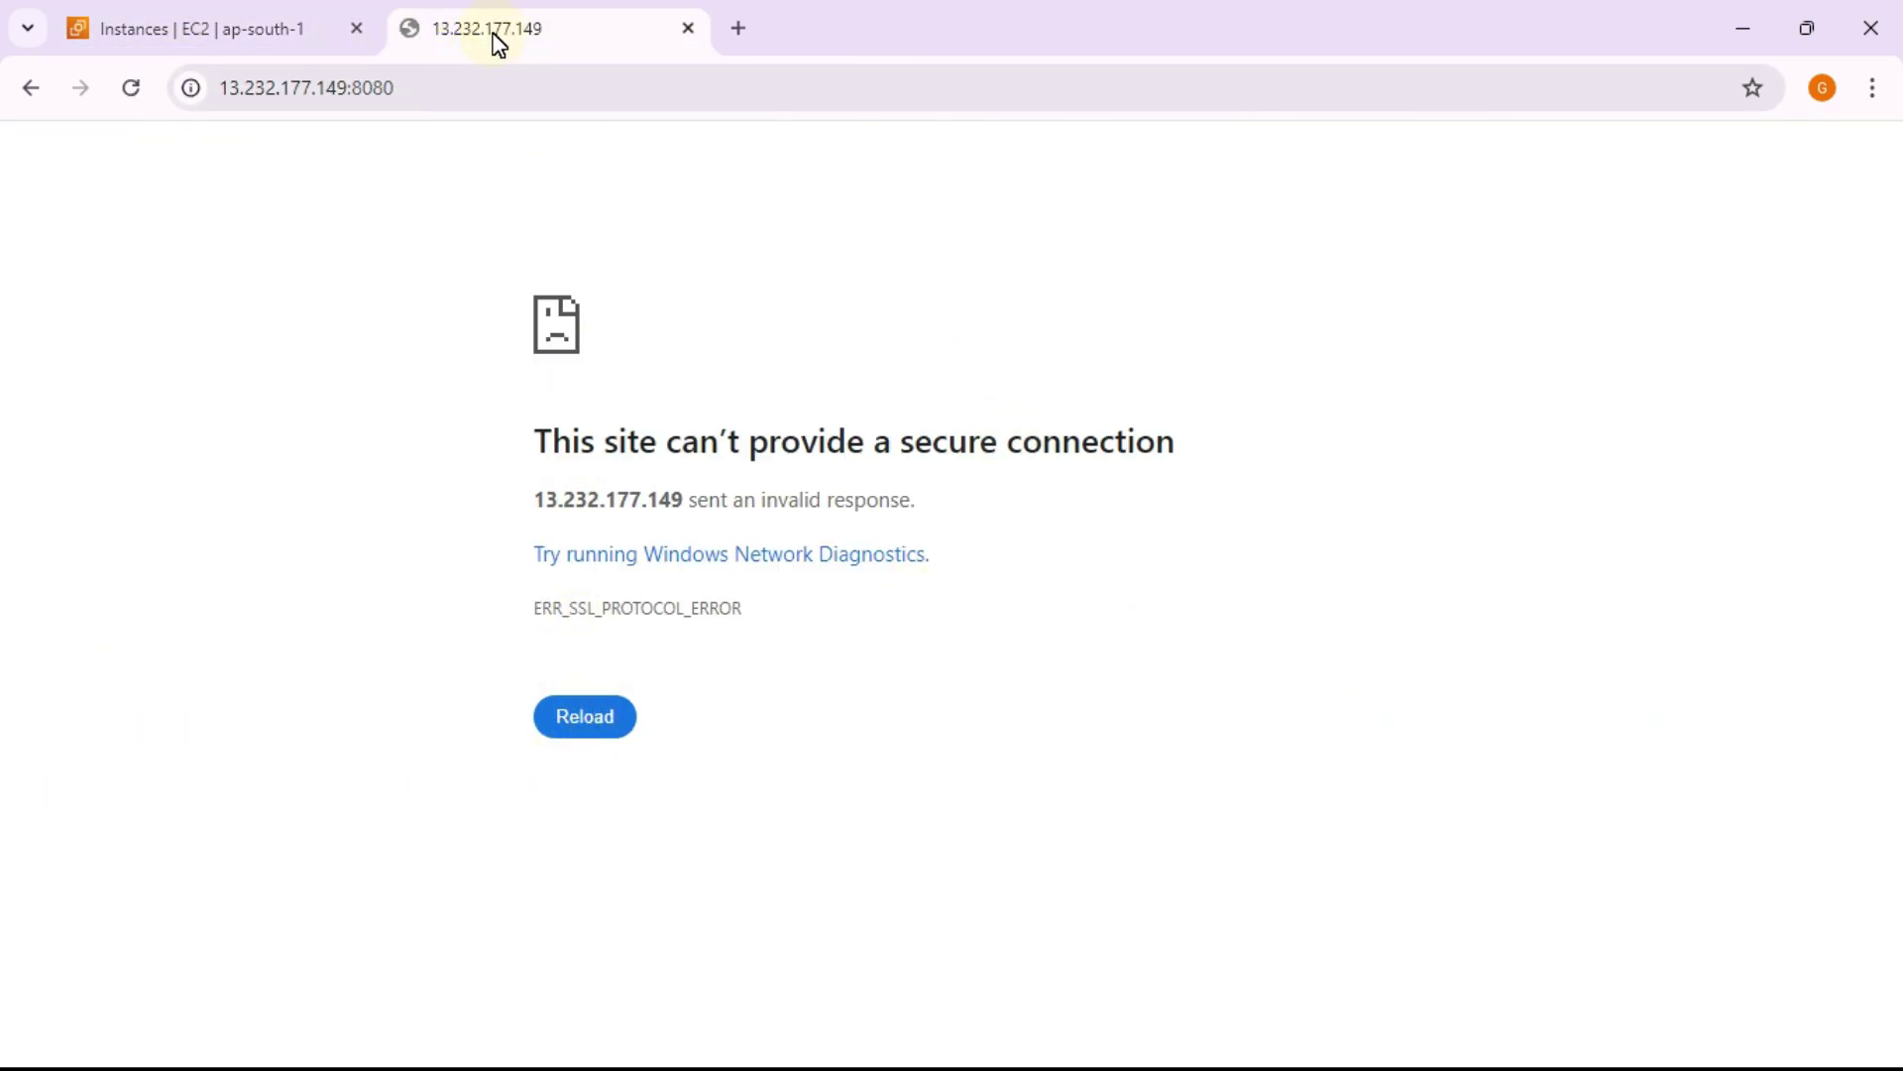
click(178, 28)
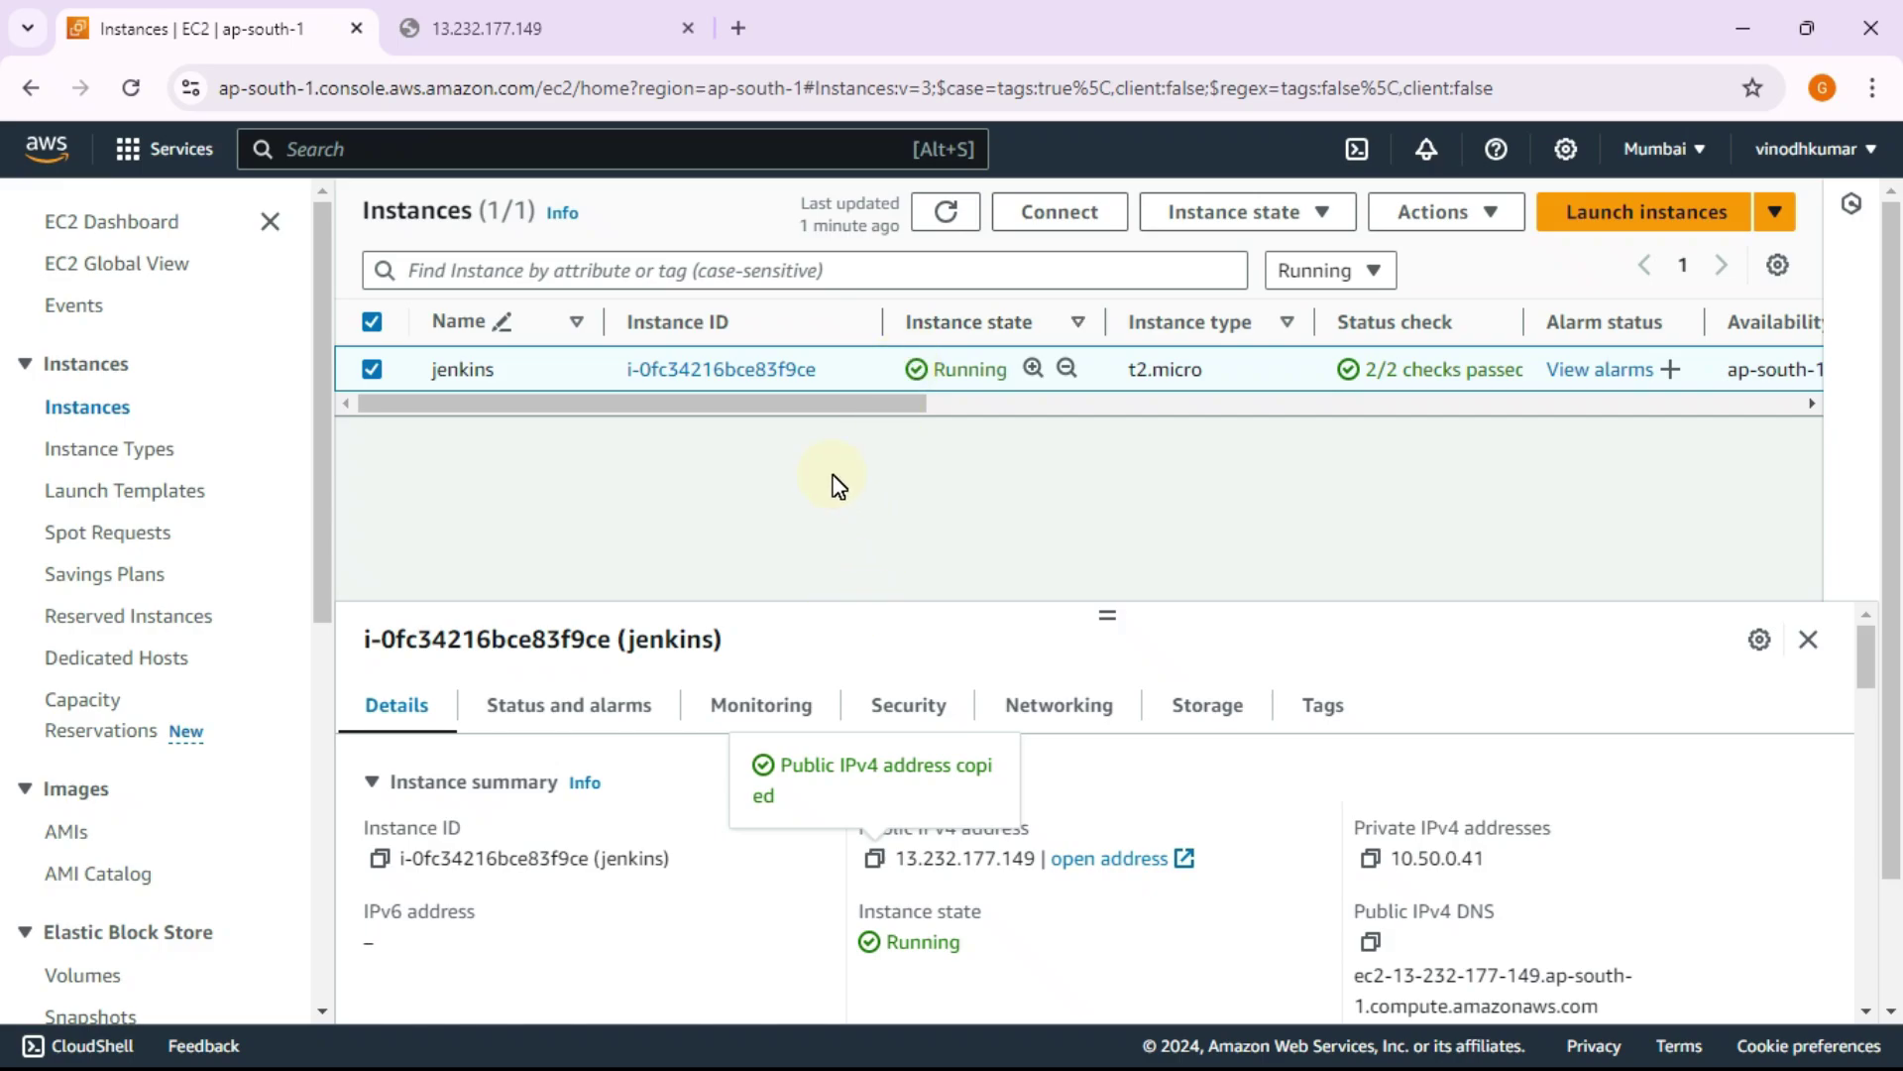
key(alt+Tab)
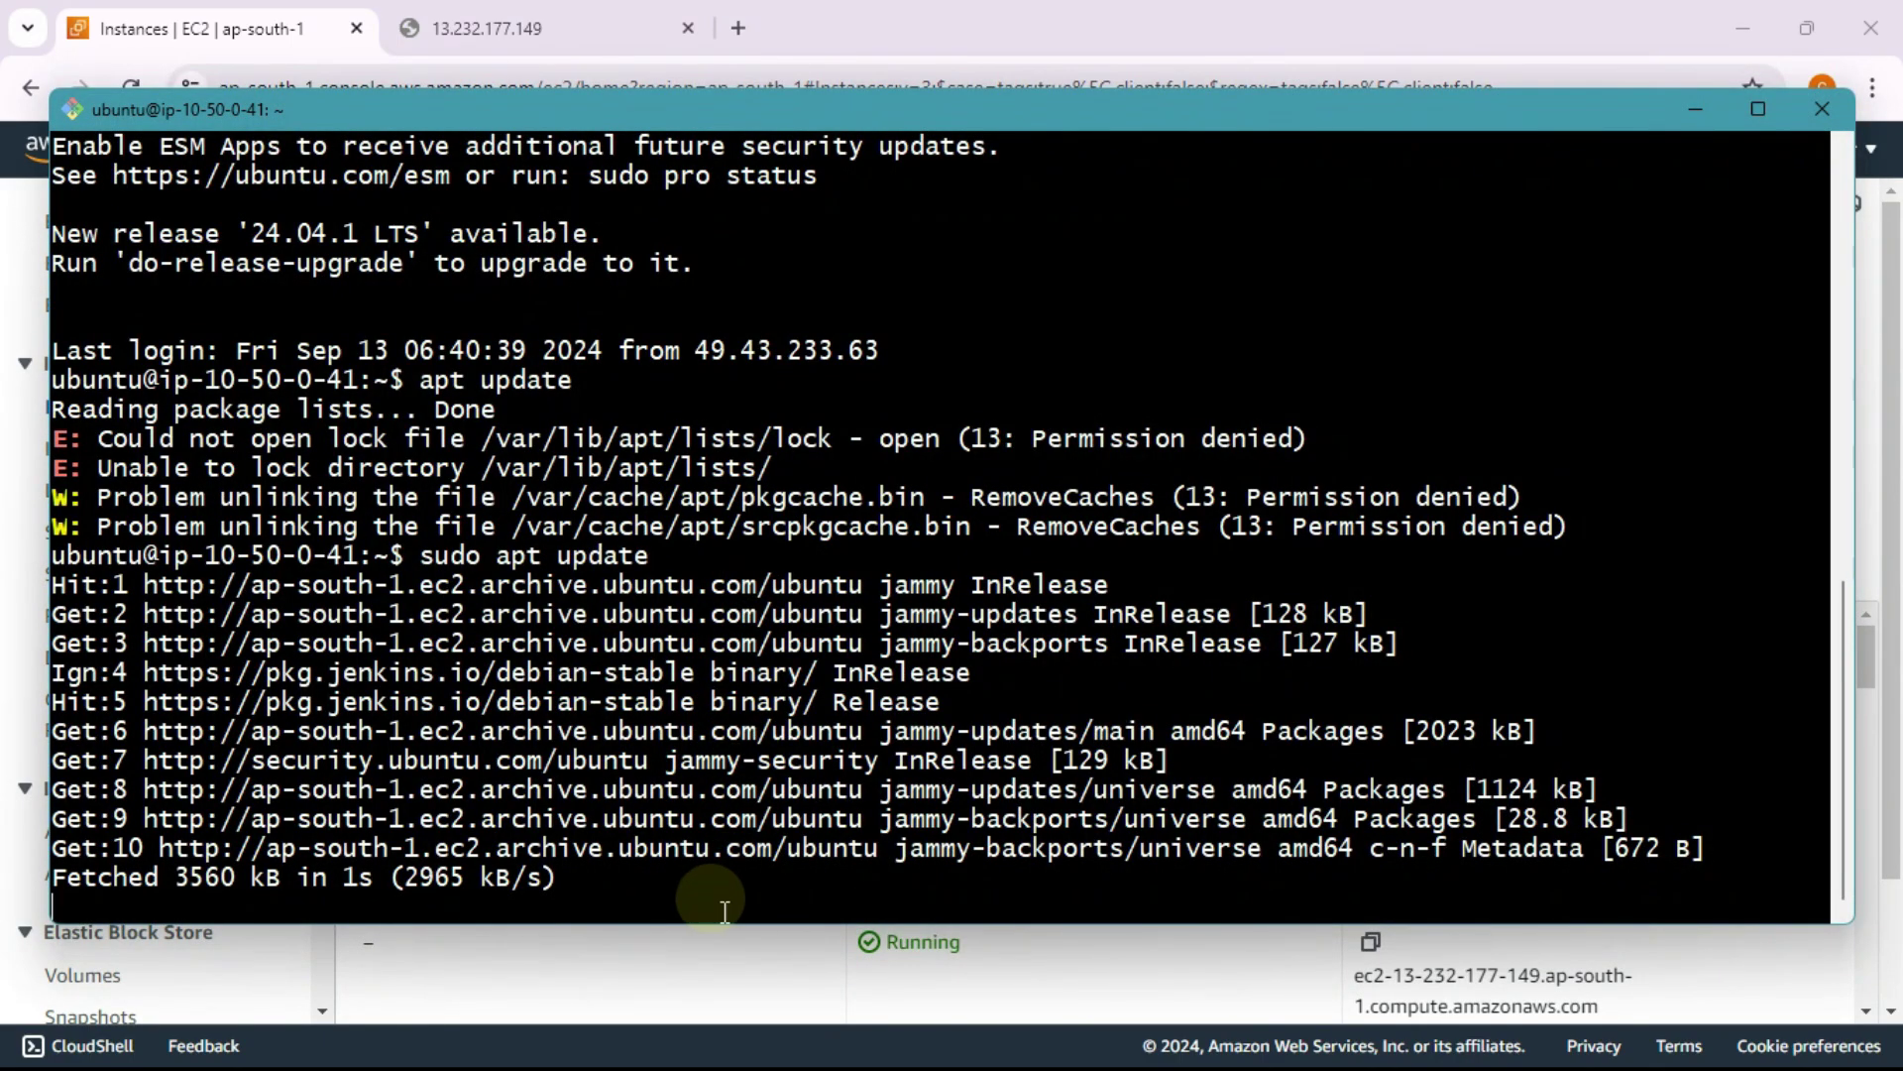
Step: Cancel the stalled update with Ctrl+C and rerun sudo apt update
key(ctrl+c)
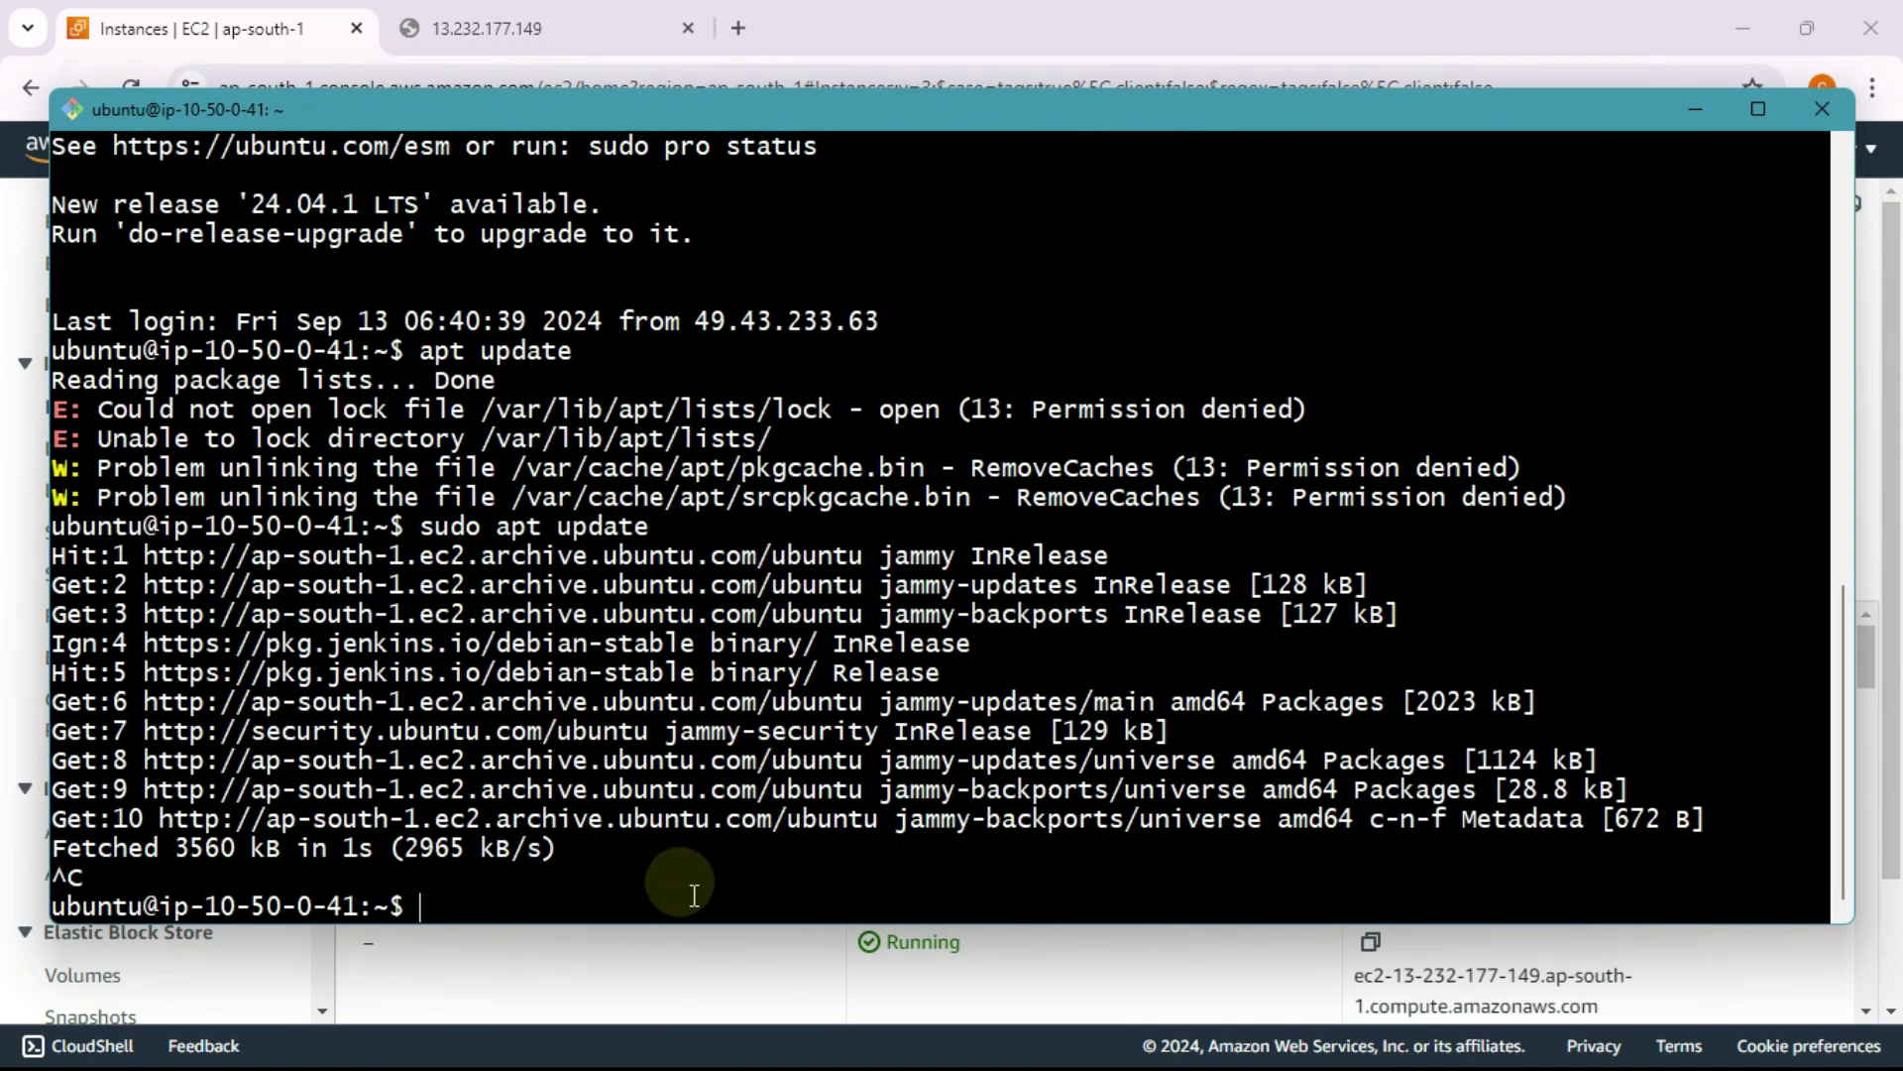
key(Up)
key(Return)
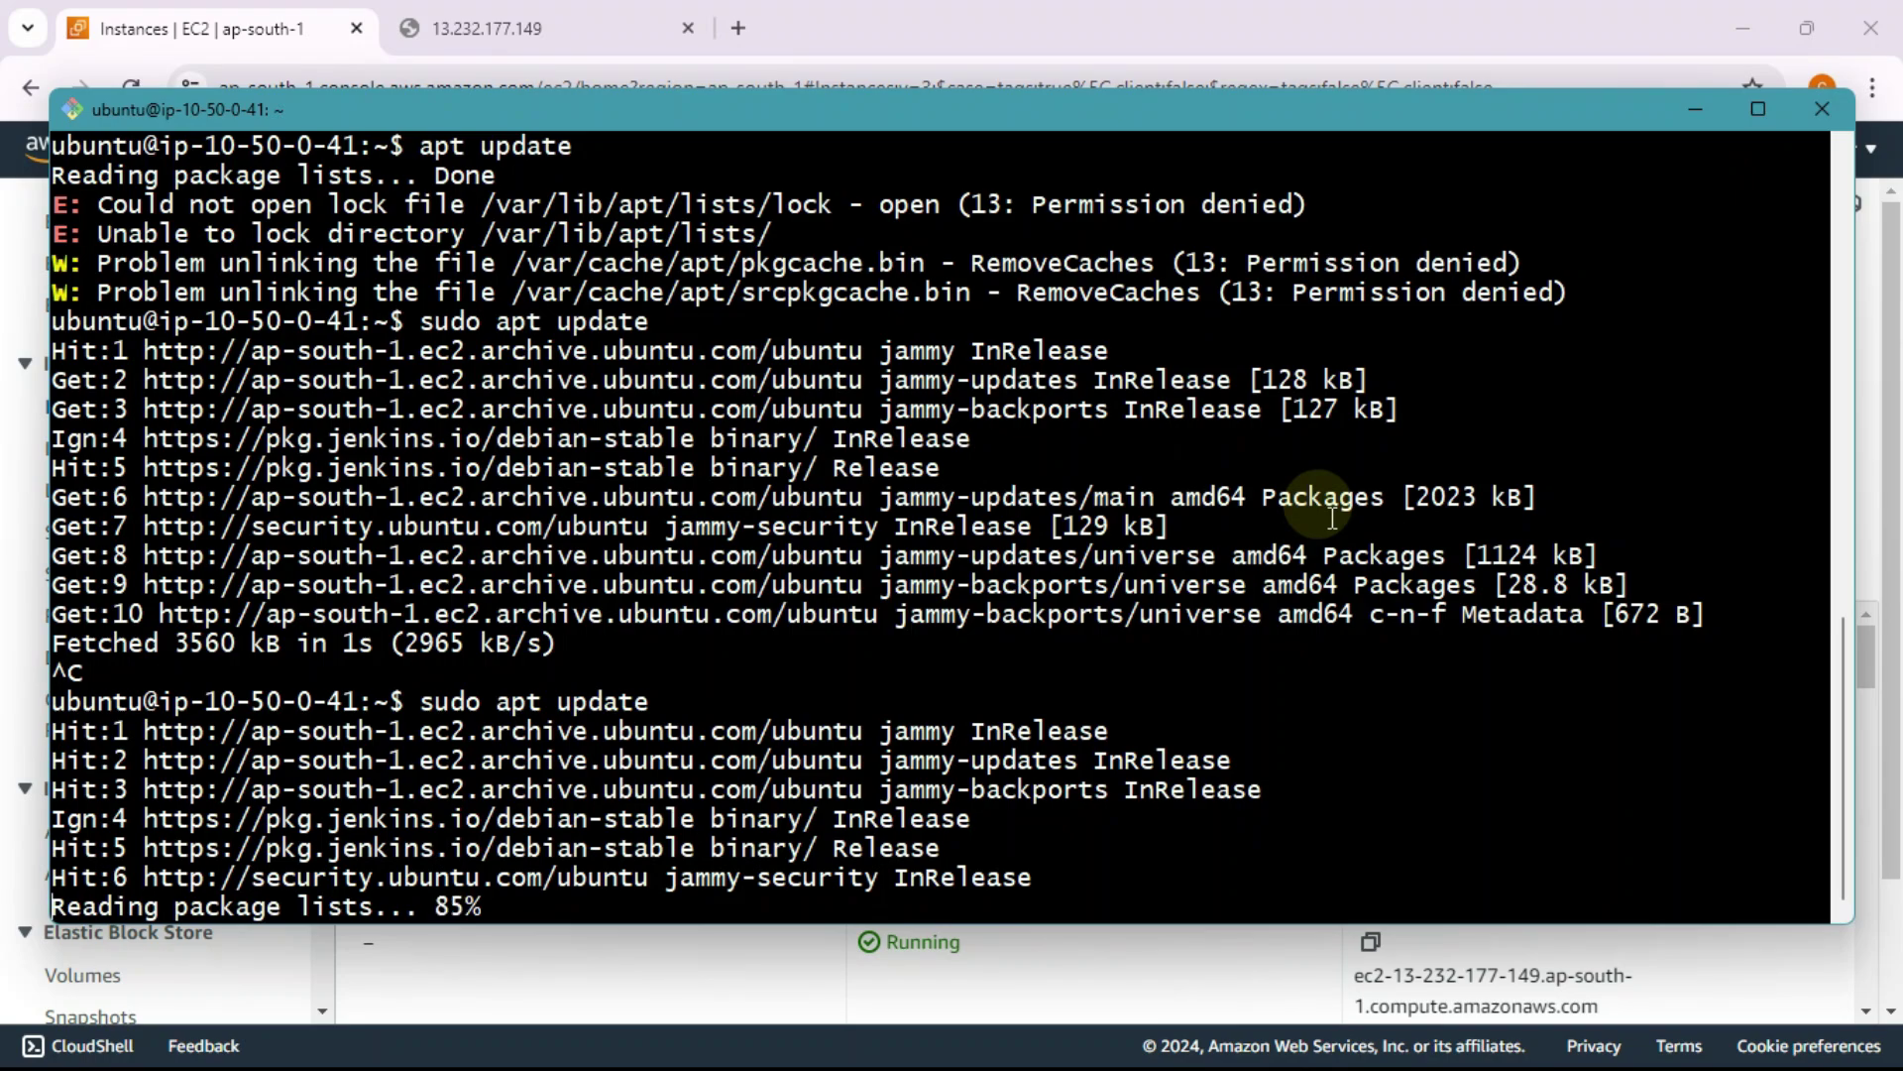
Step: Copy the 'sudo systemctl status jenkins' line from page 2 of the Jenkins Word notes
key(alt+Tab)
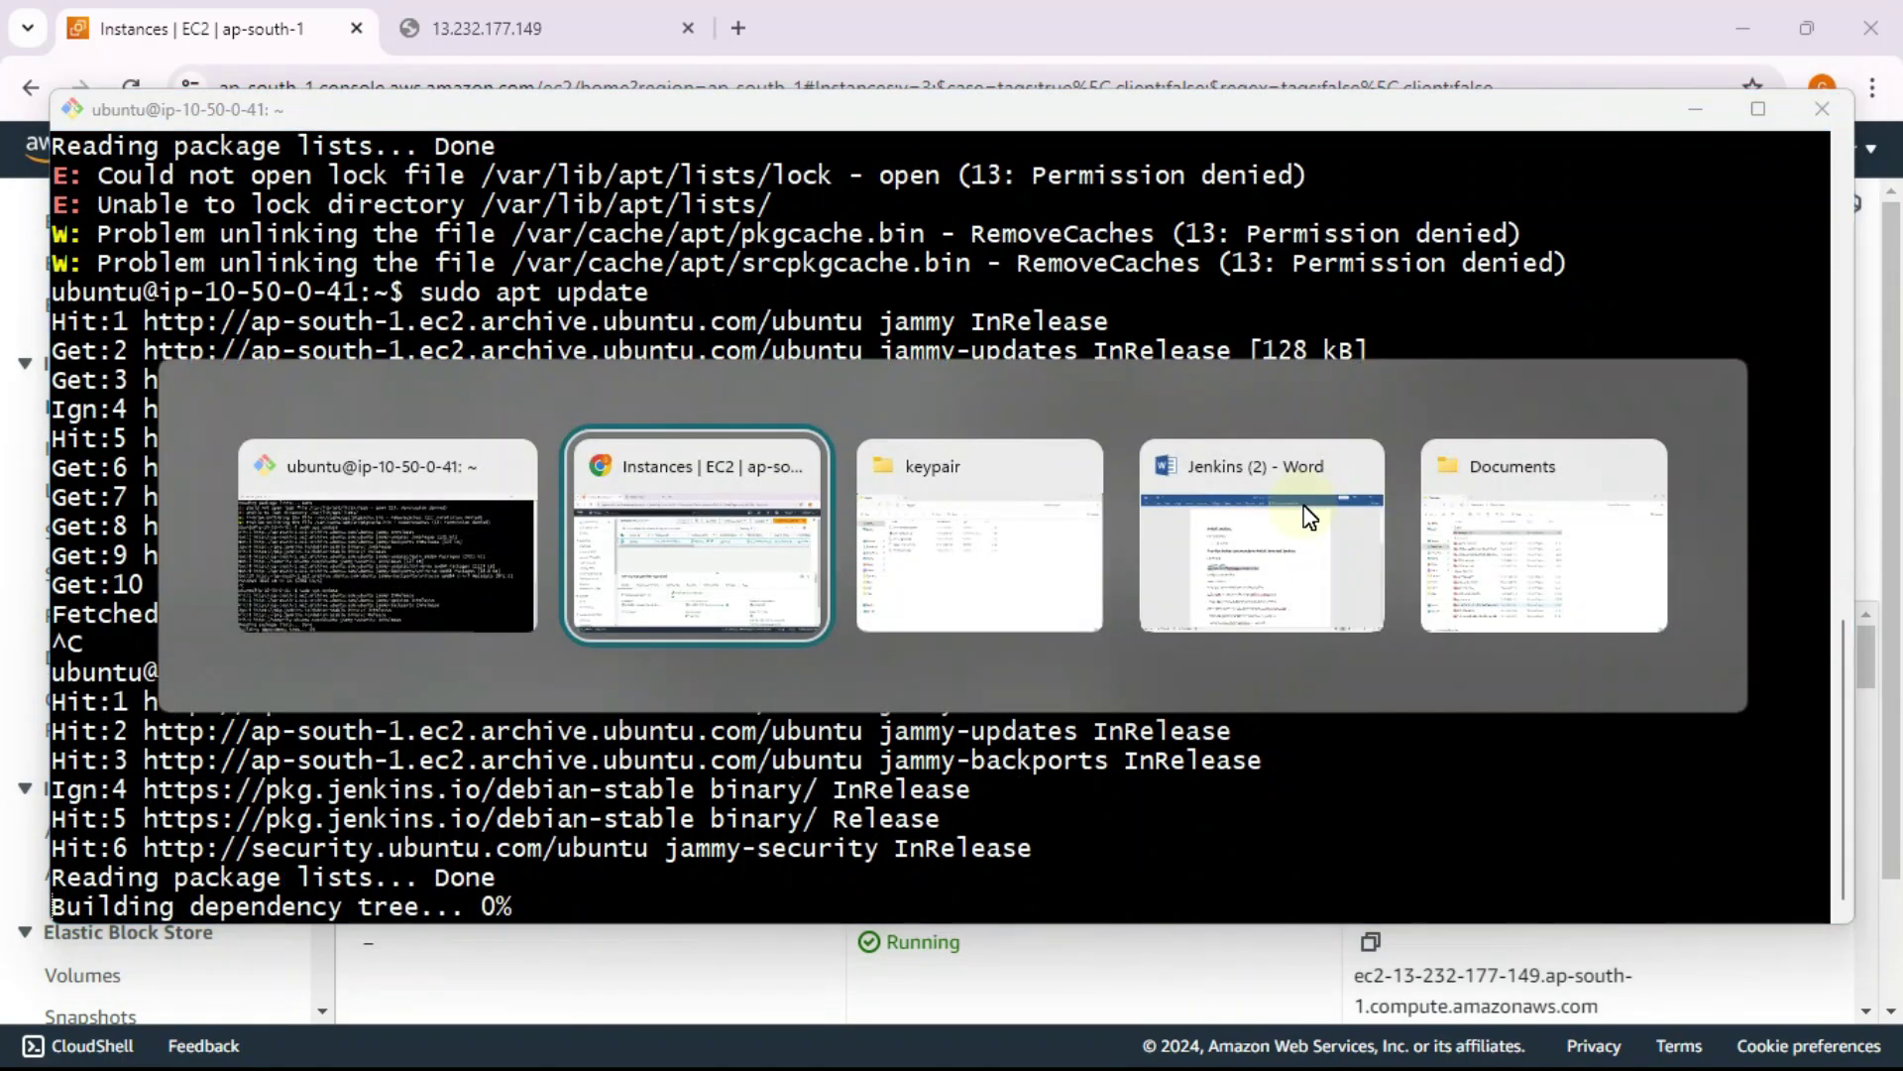
click(1248, 567)
scroll(1126, 645, down, 3)
scroll(592, 561, down, 3)
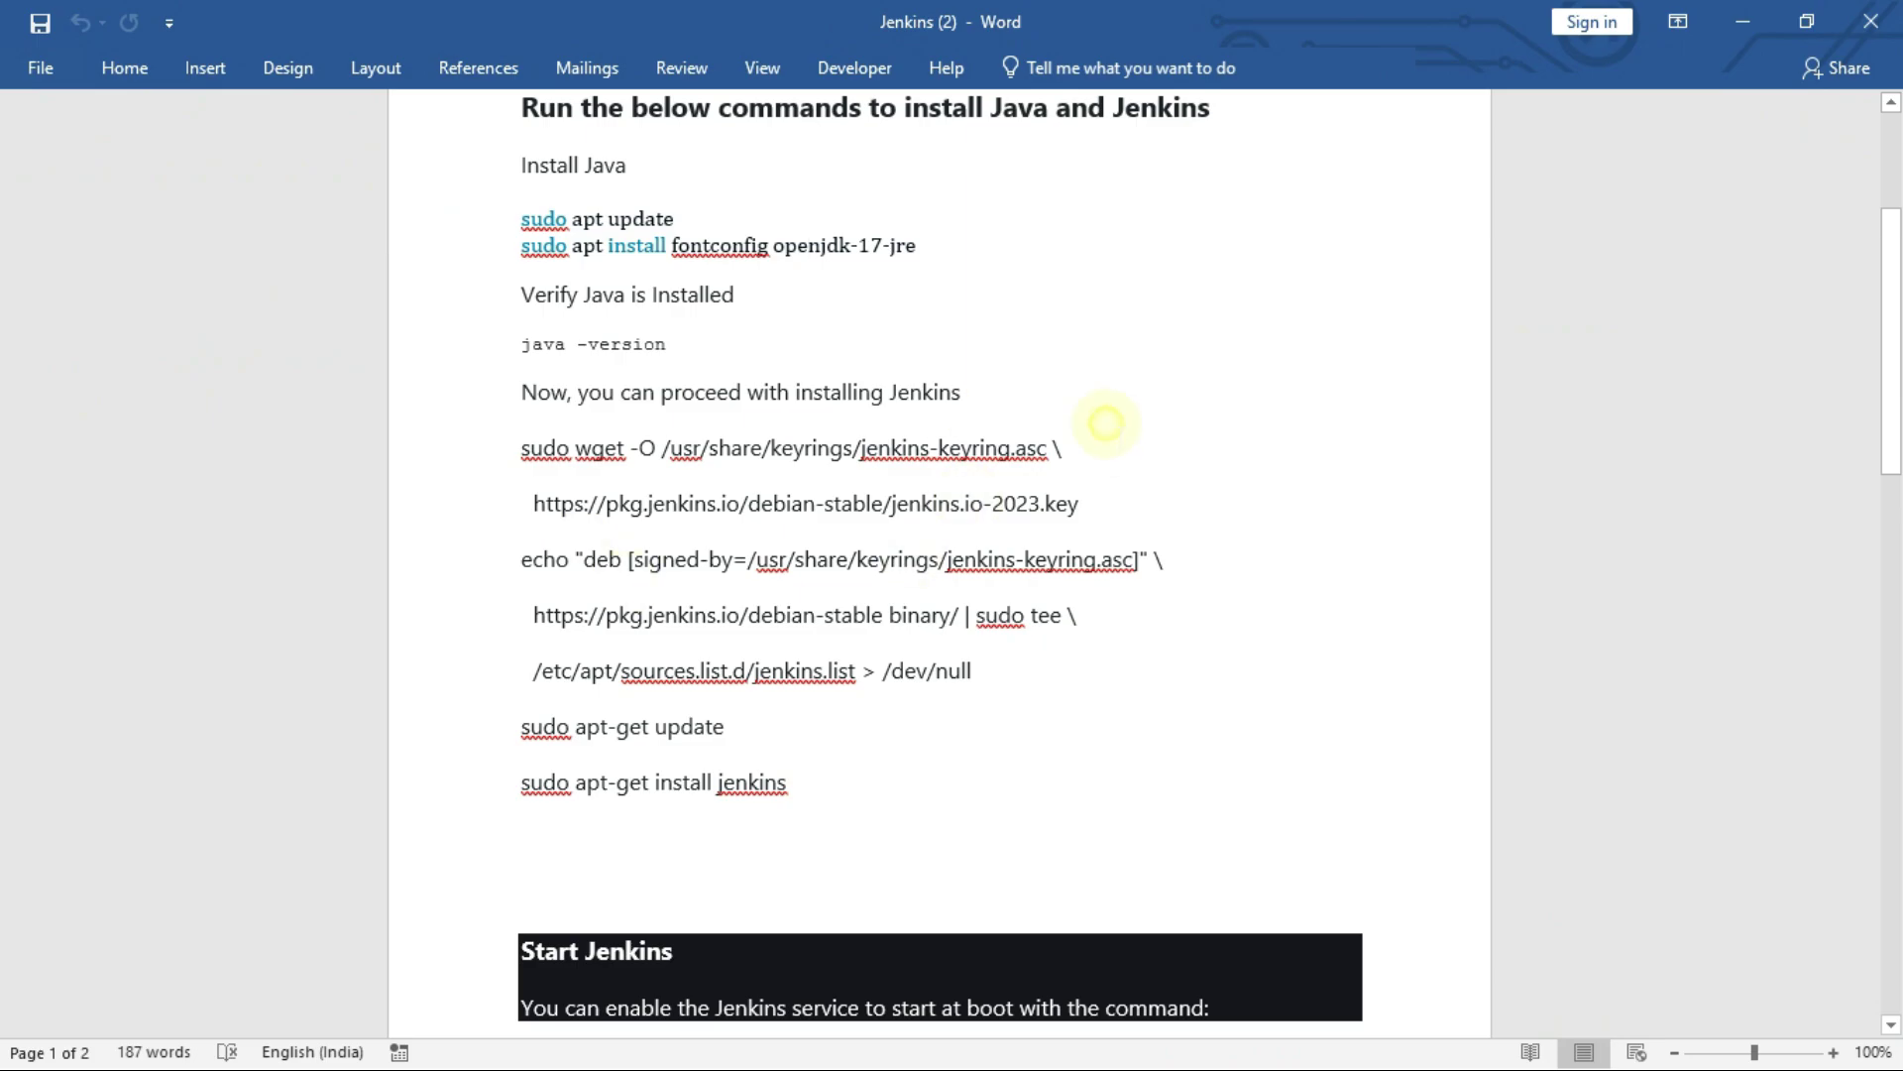
click(1107, 423)
scroll(609, 506, down, 20)
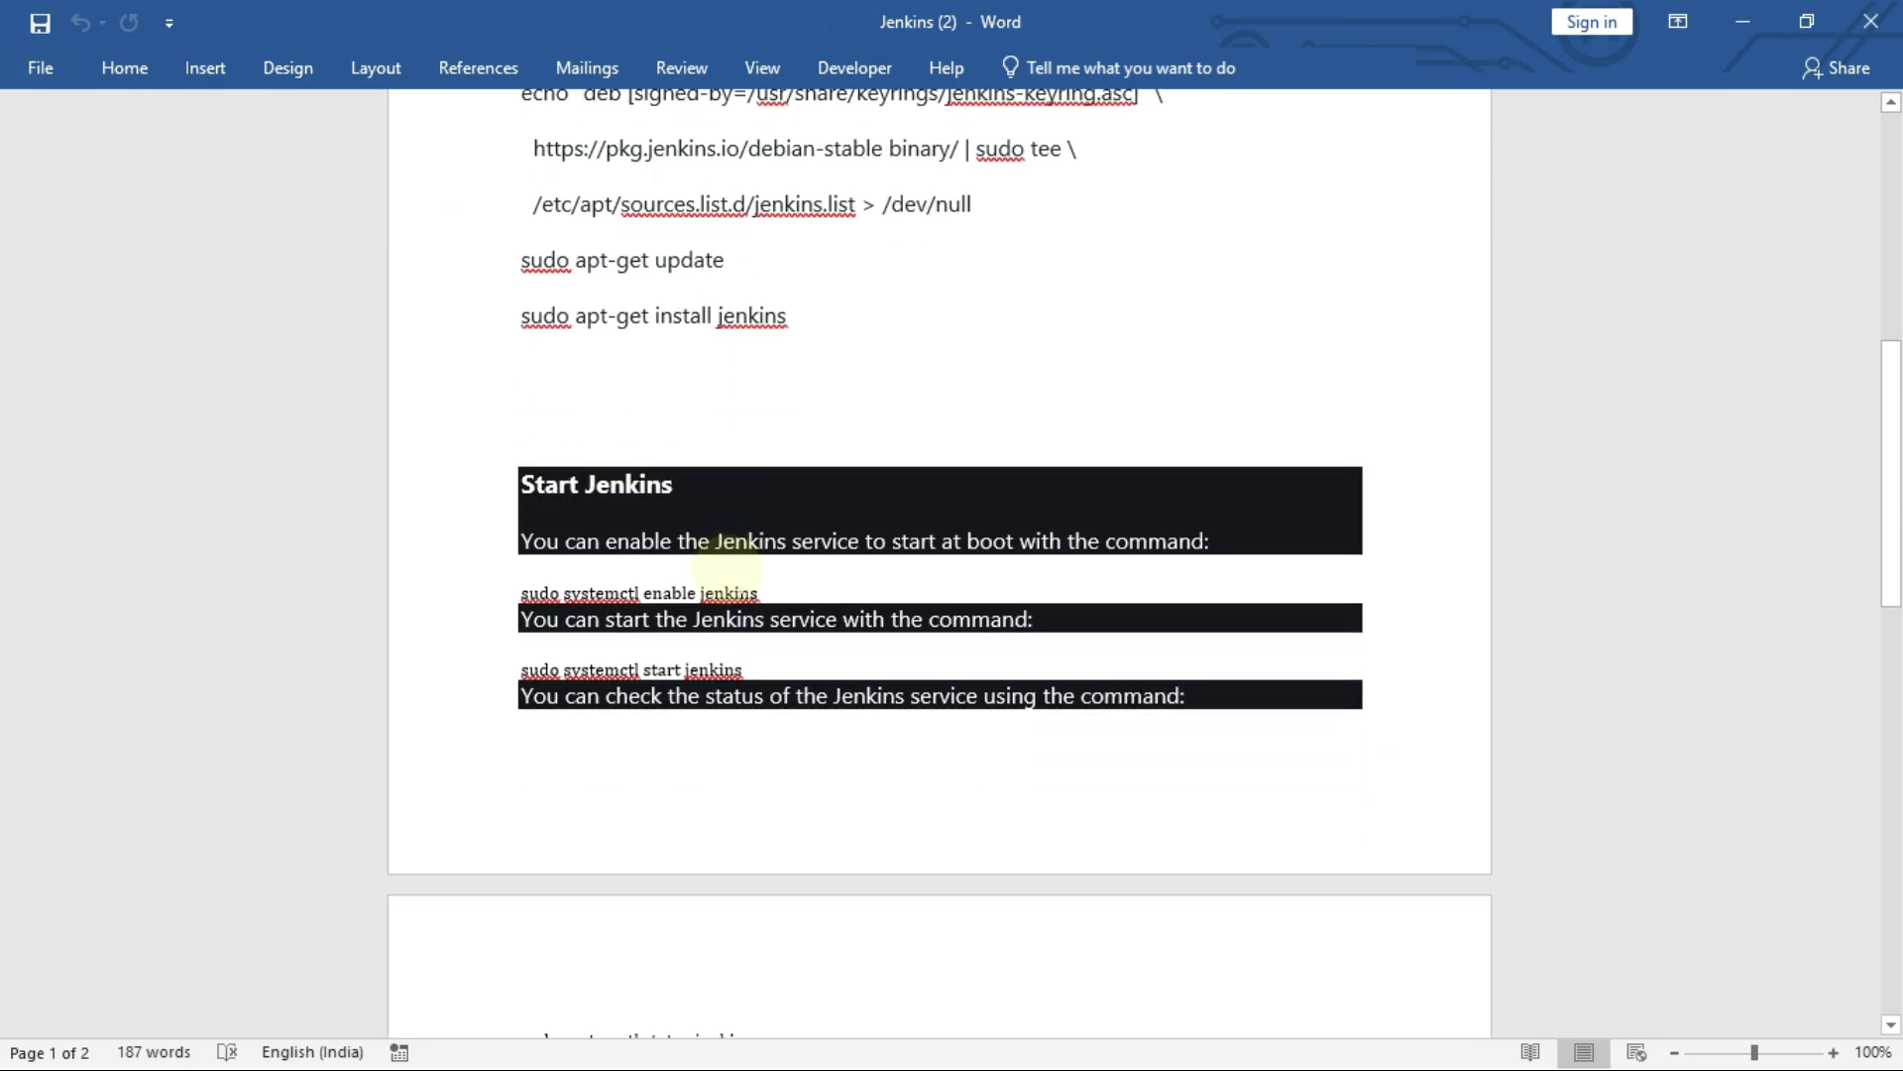
scroll(725, 560, up, 1)
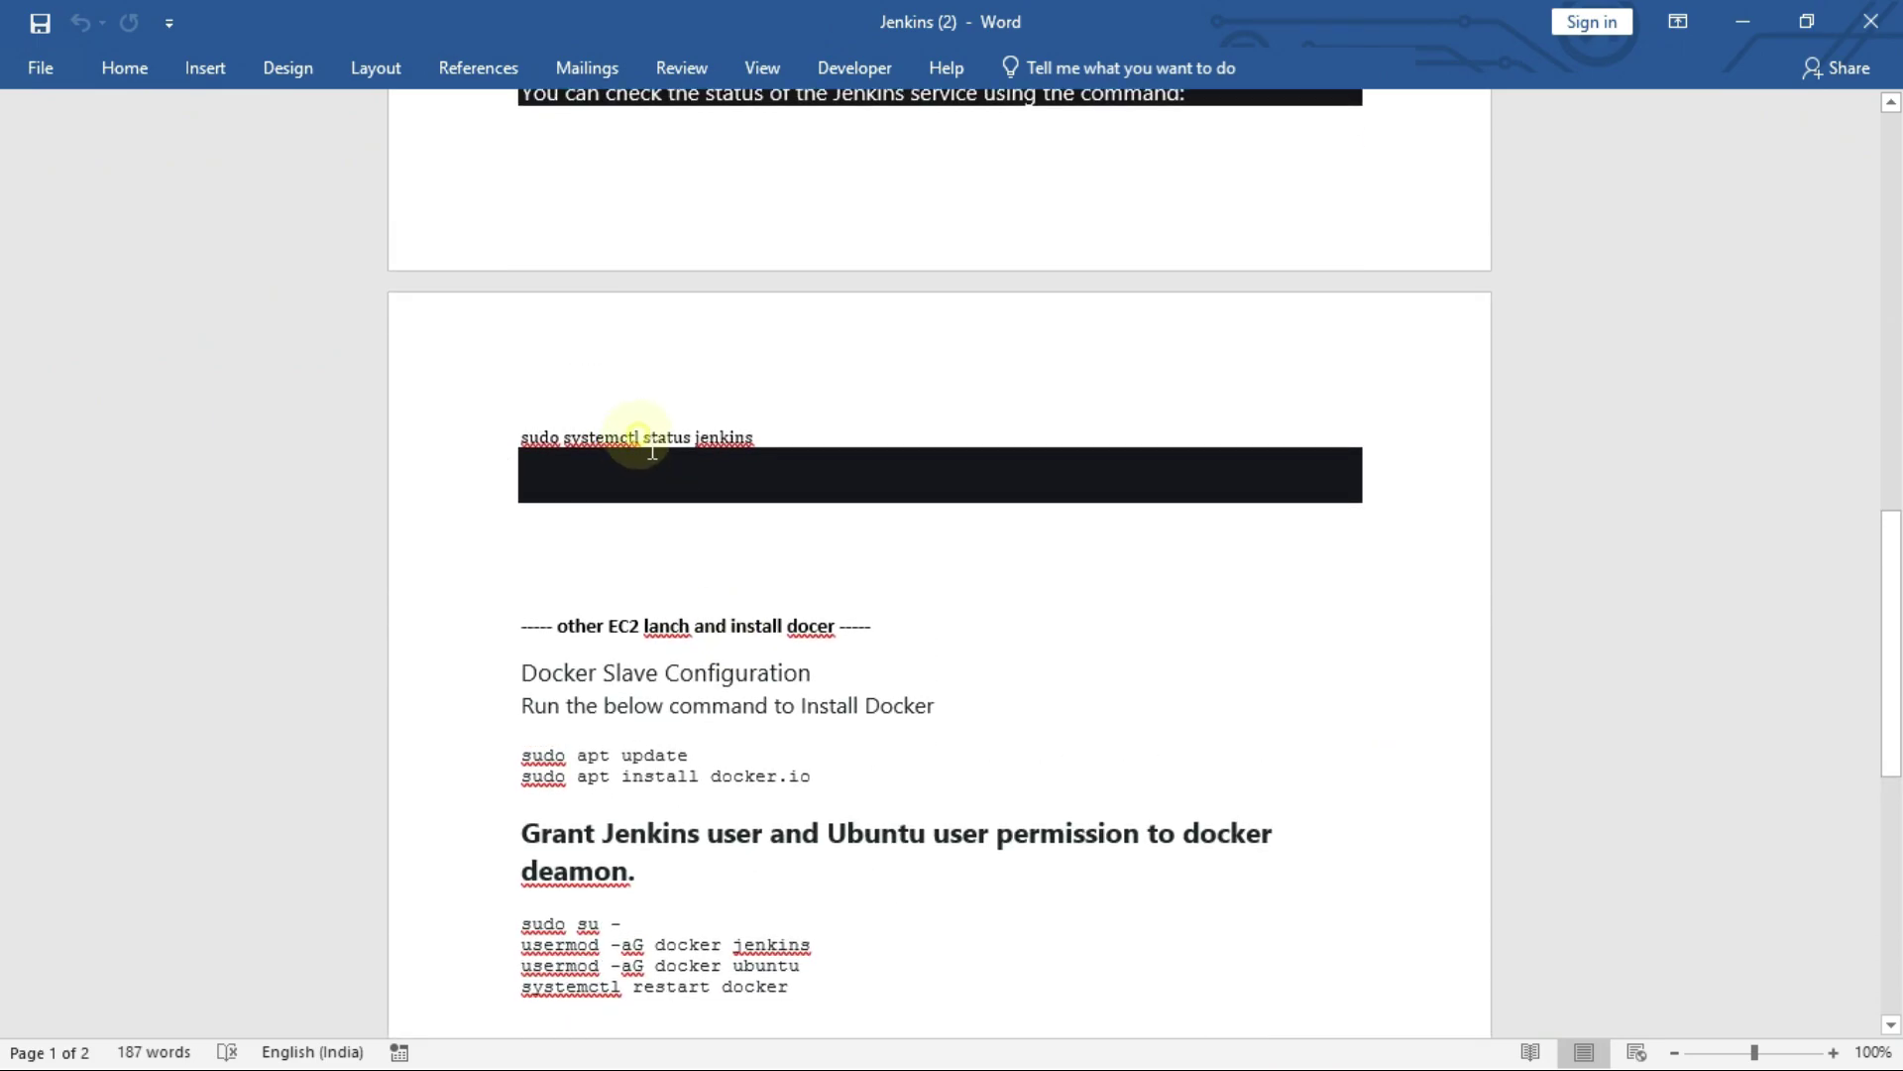
triple_click(636, 436)
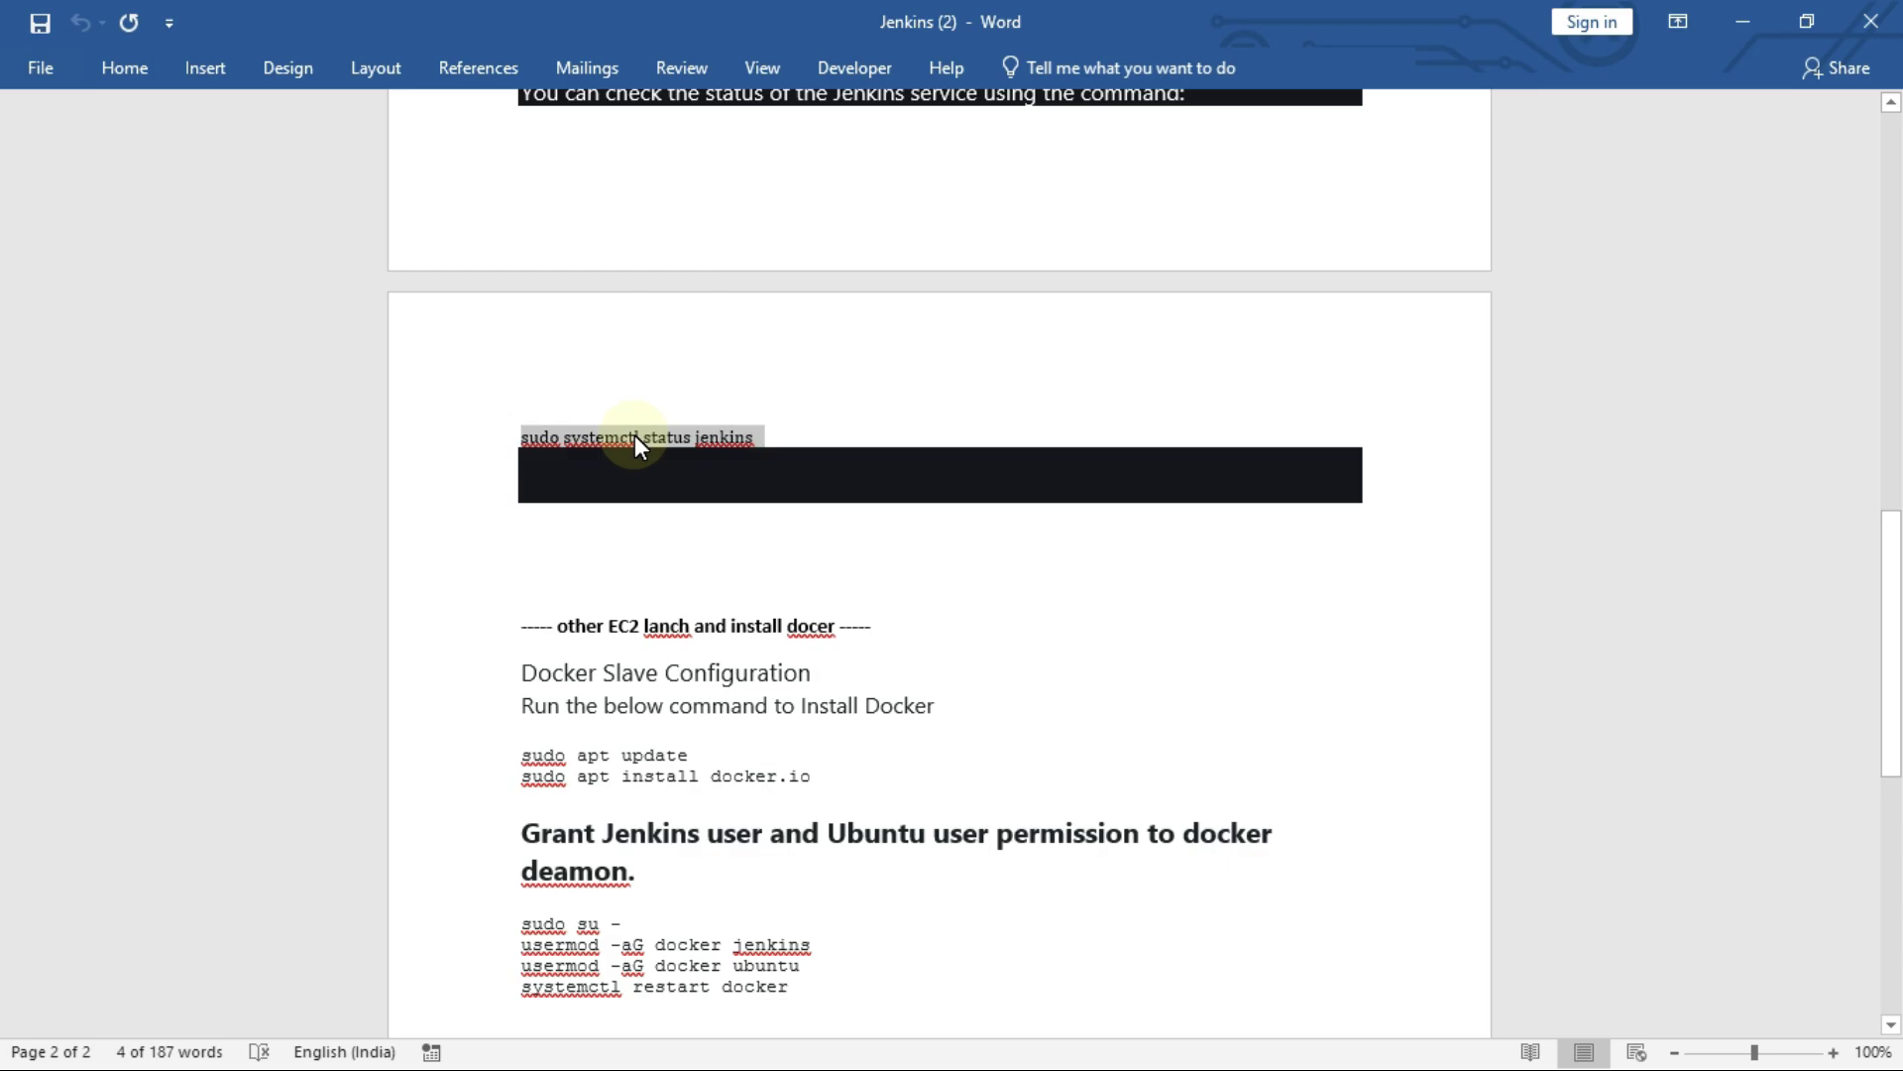
key(alt+Tab)
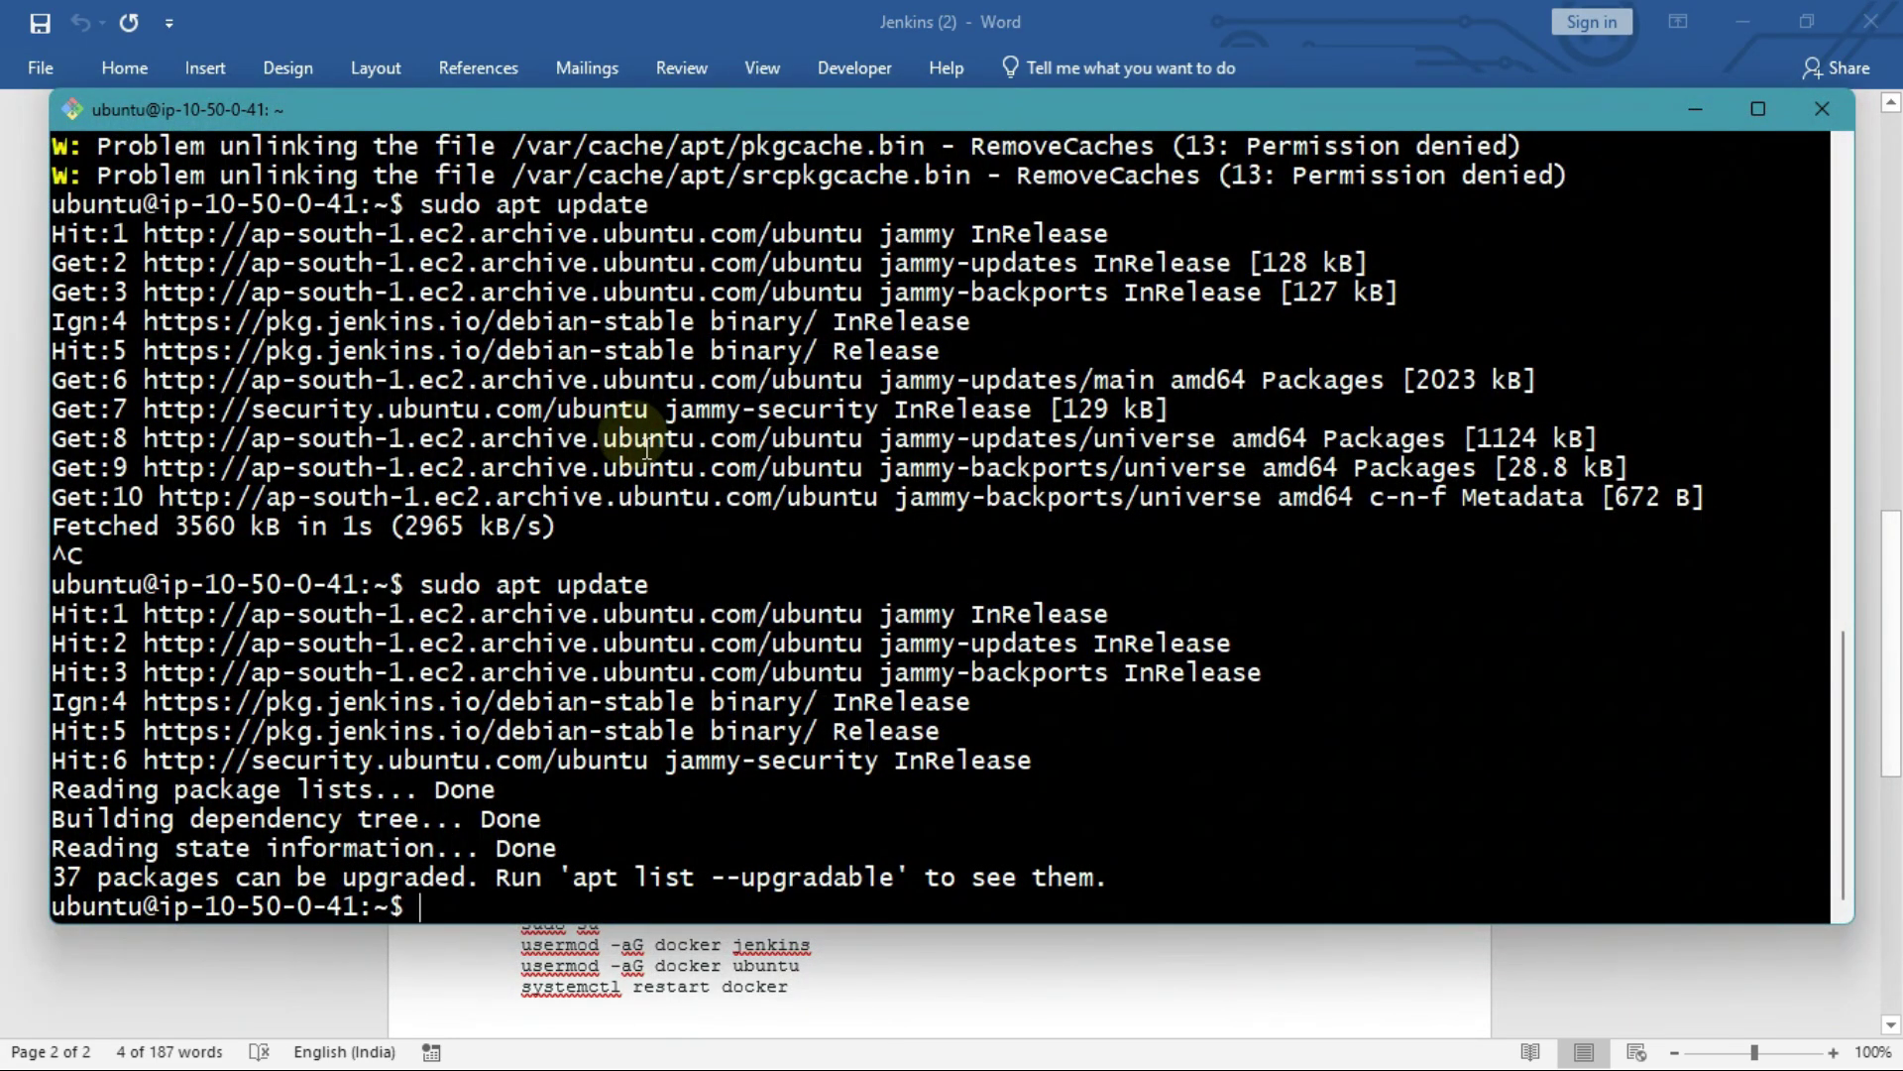
Step: Paste and run sudo systemctl status jenkins, confirming the service is active (running)
right_click(646, 448)
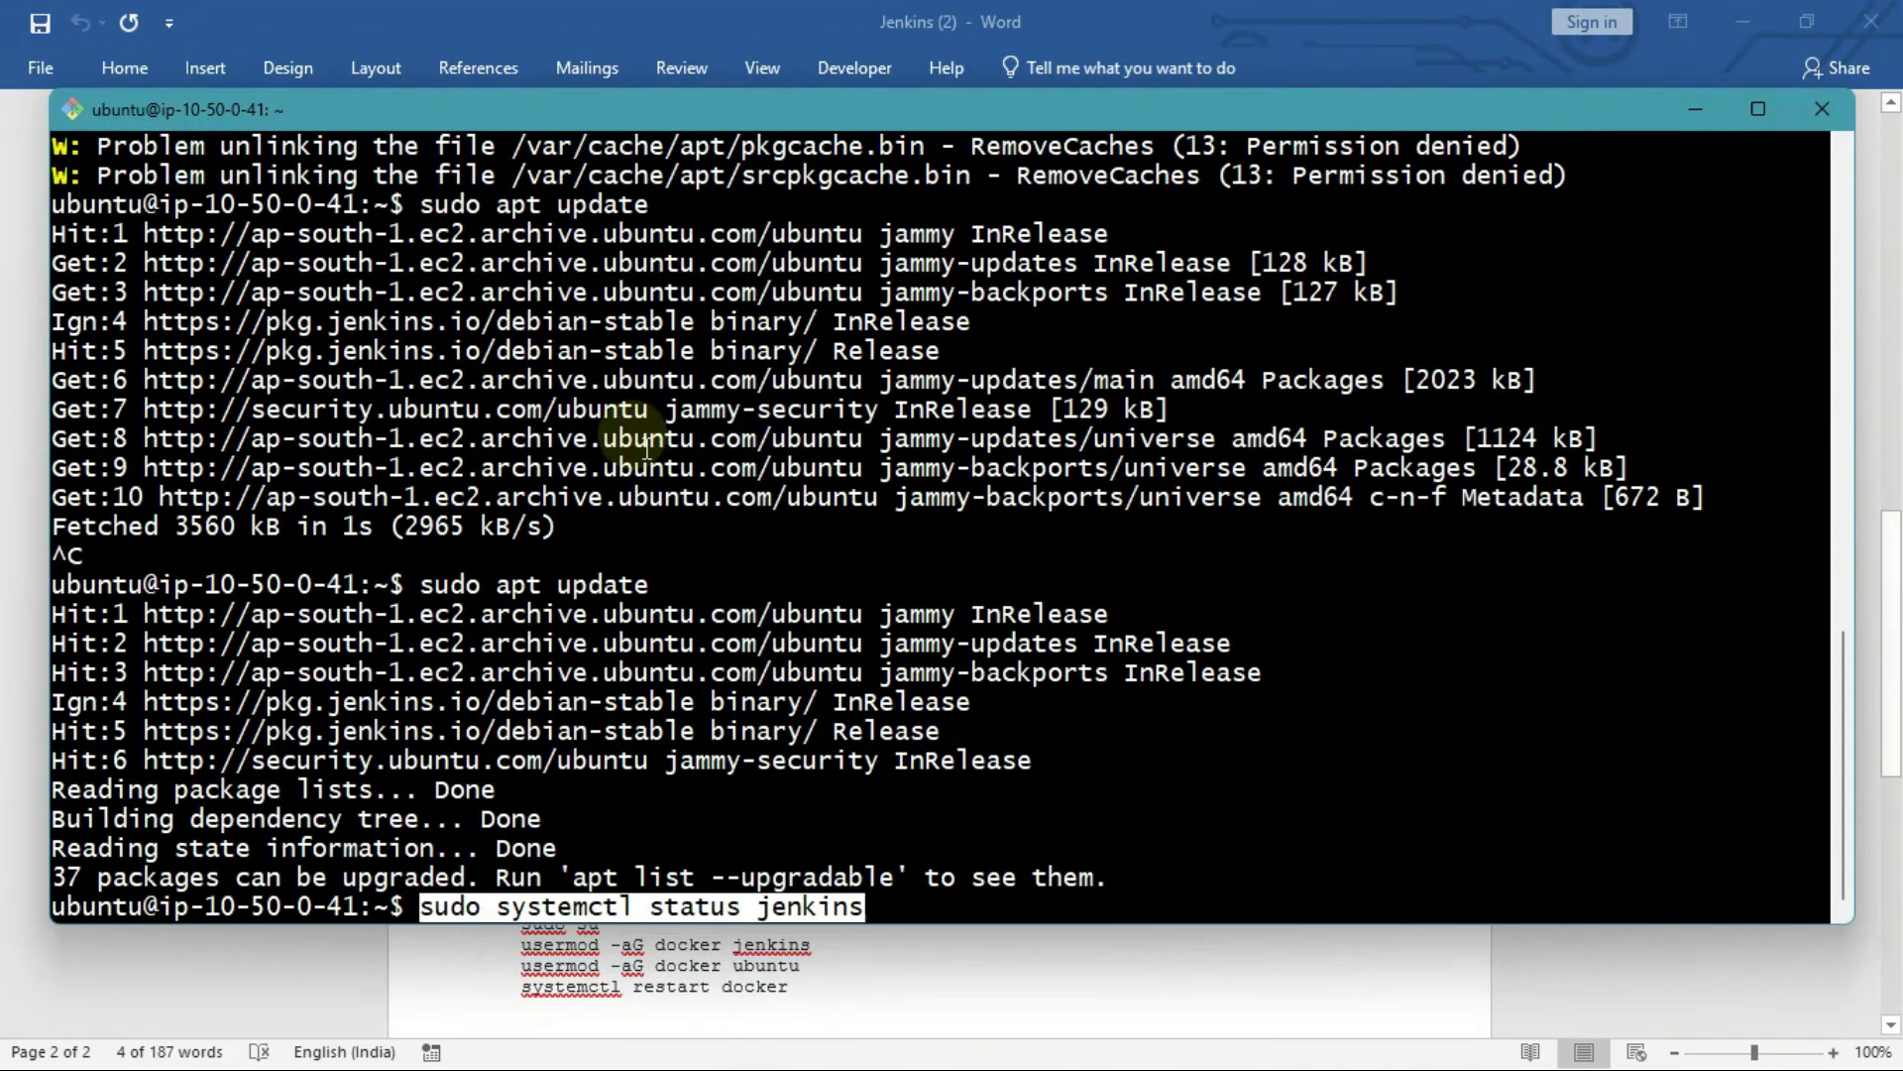
key(Return)
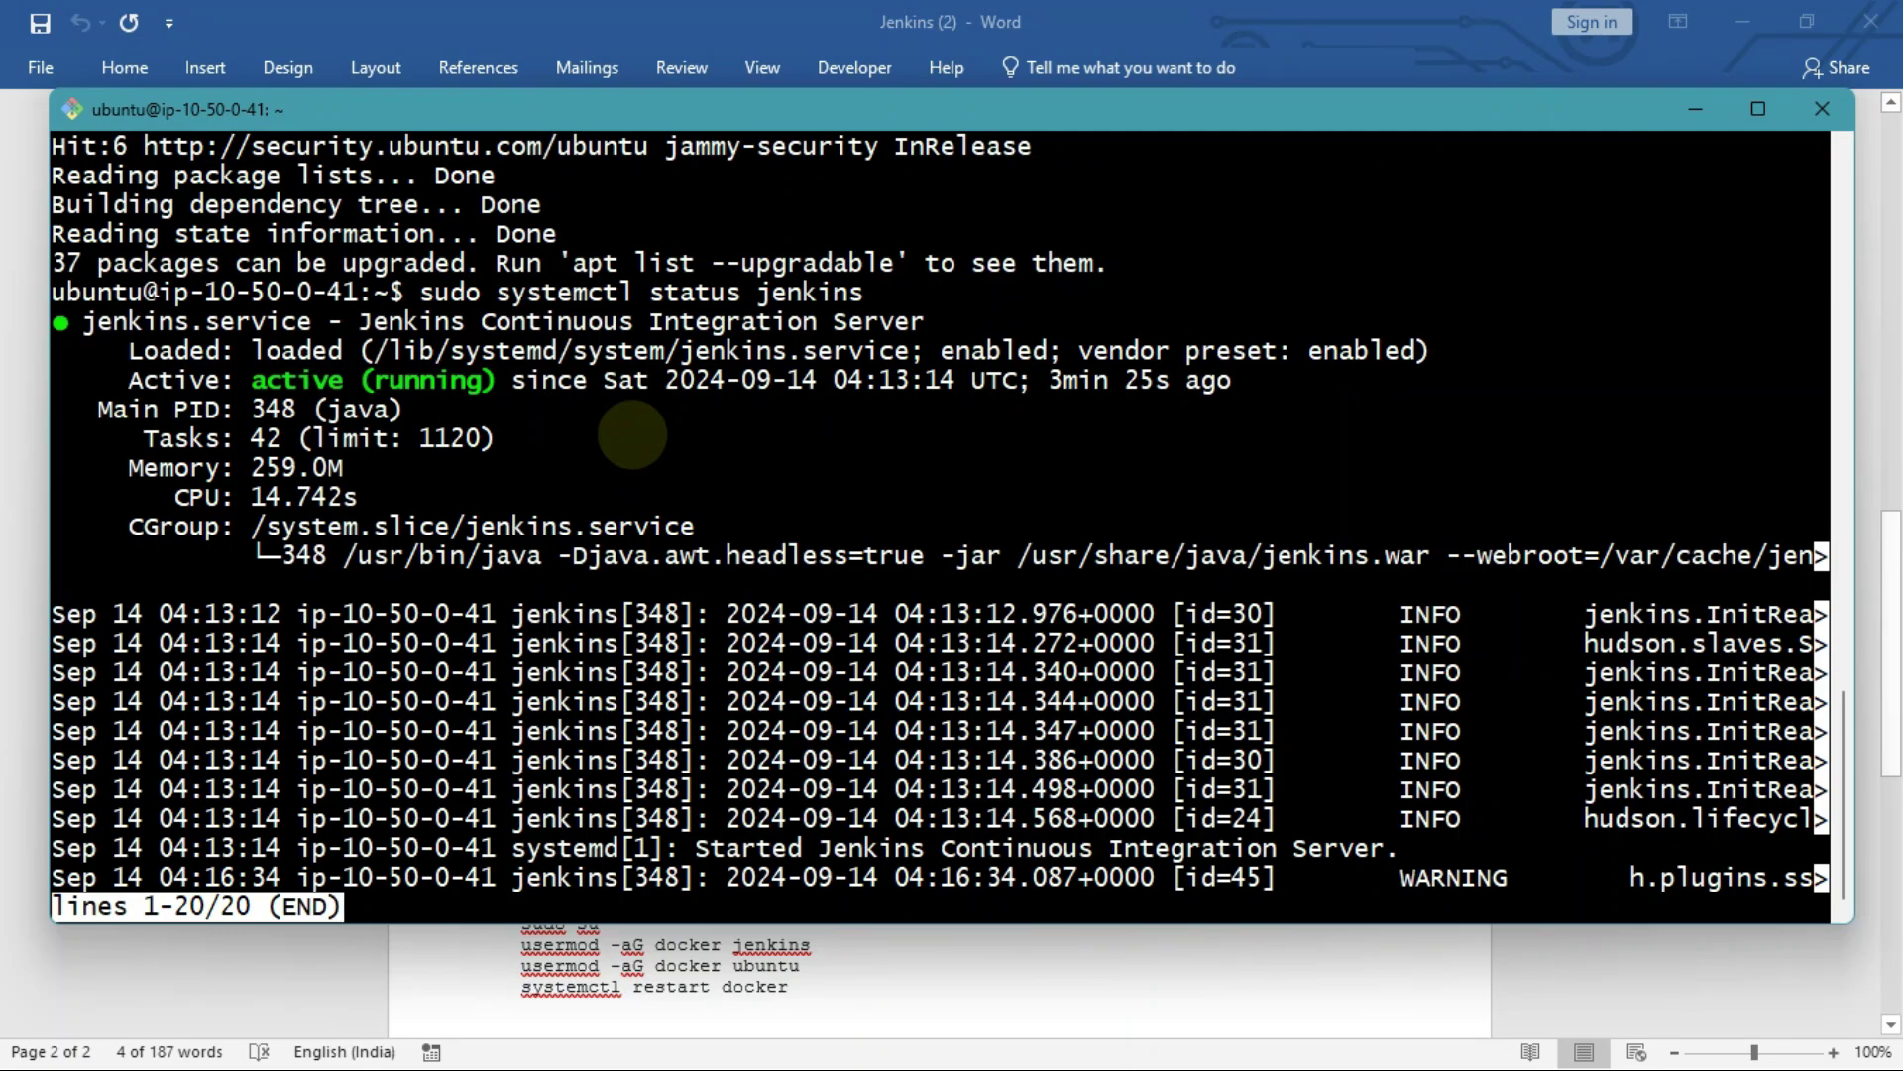
key(alt+Tab)
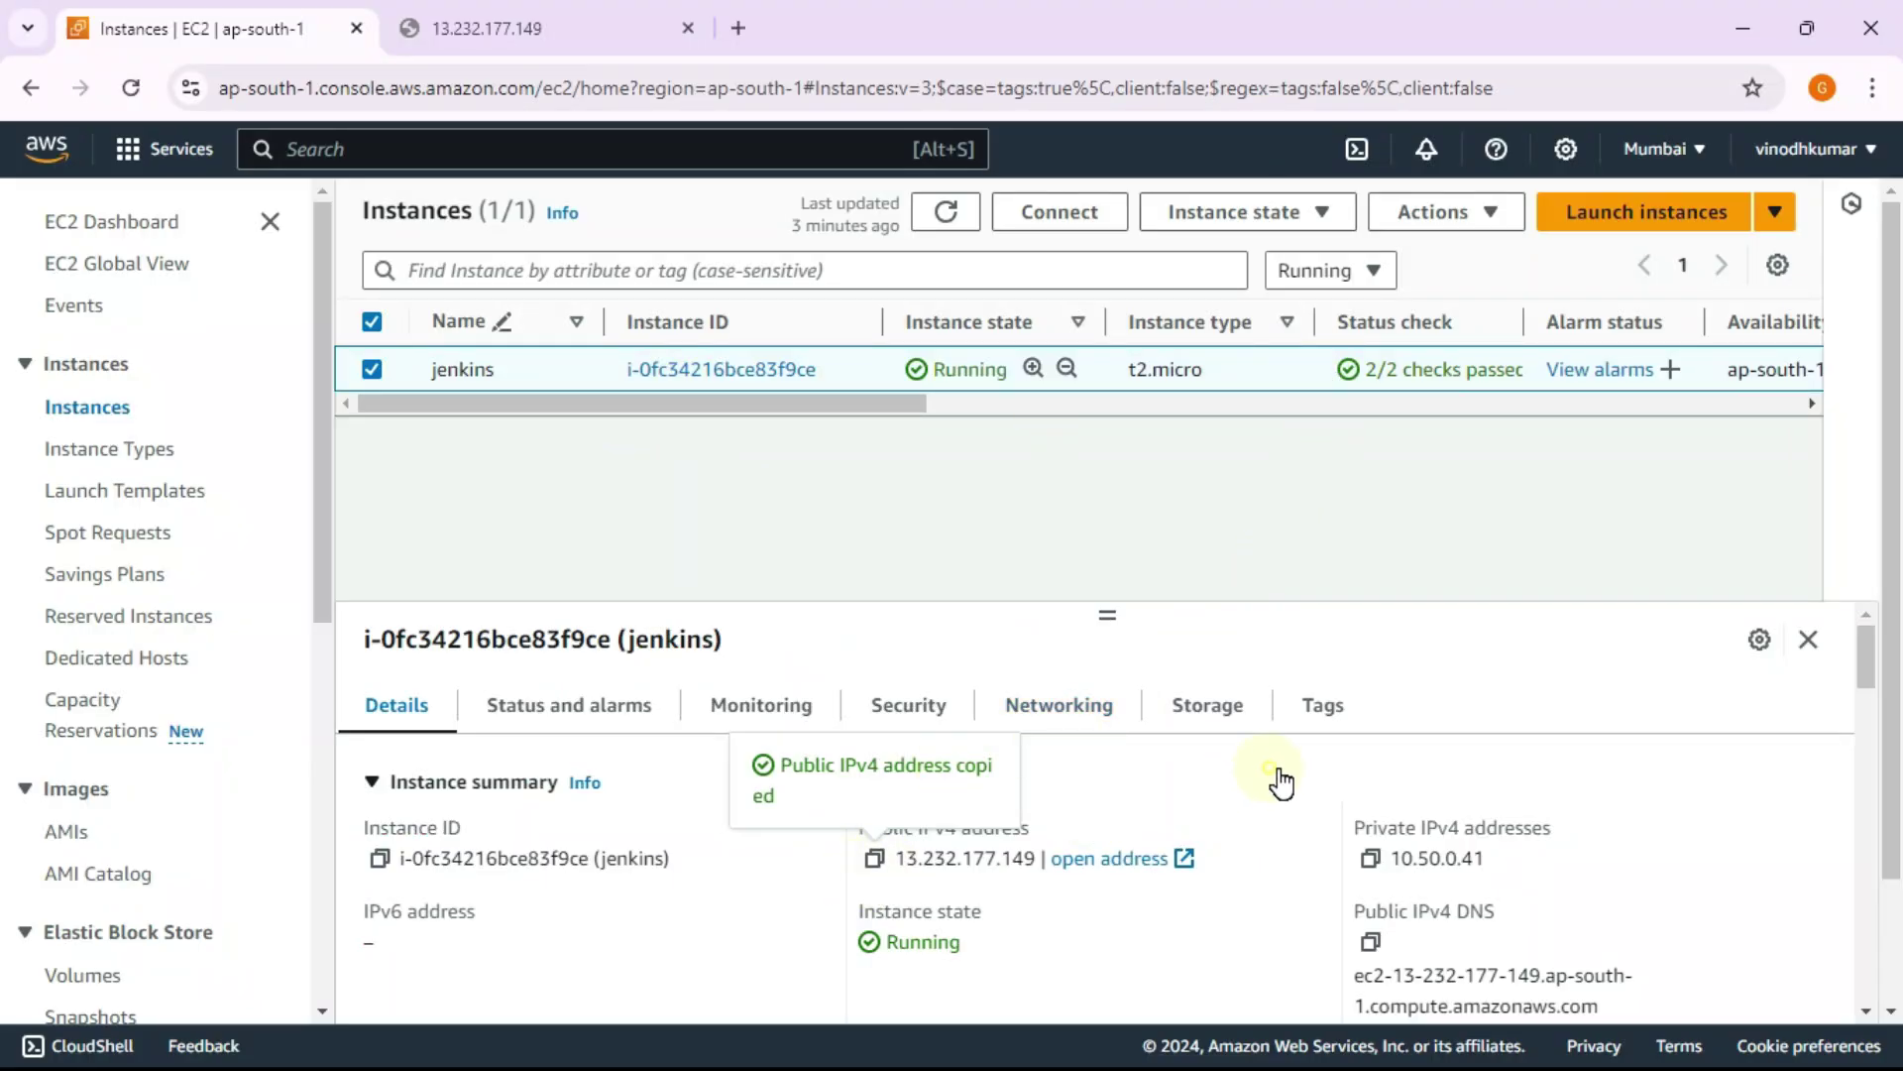
Step: Copy the instance's public IPv4 address and select the Jenkins tab's address bar
click(1279, 784)
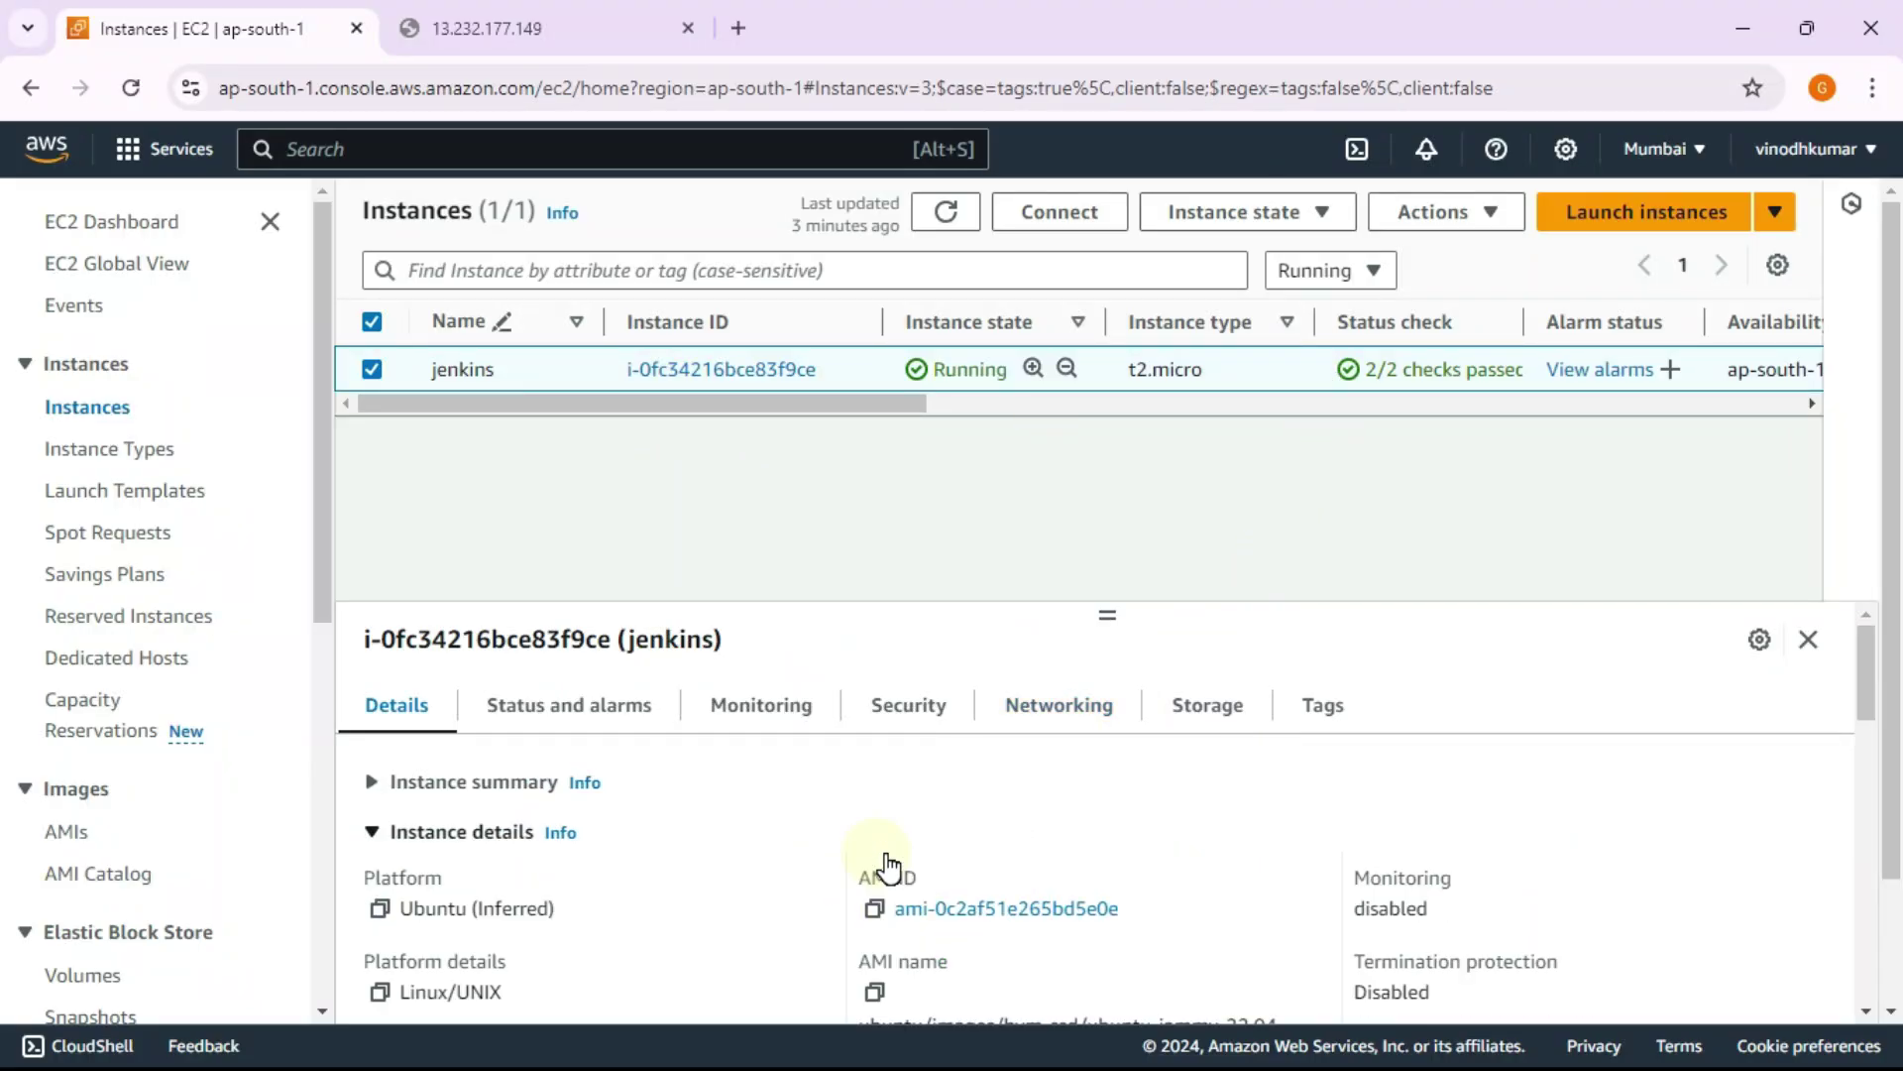
click(379, 785)
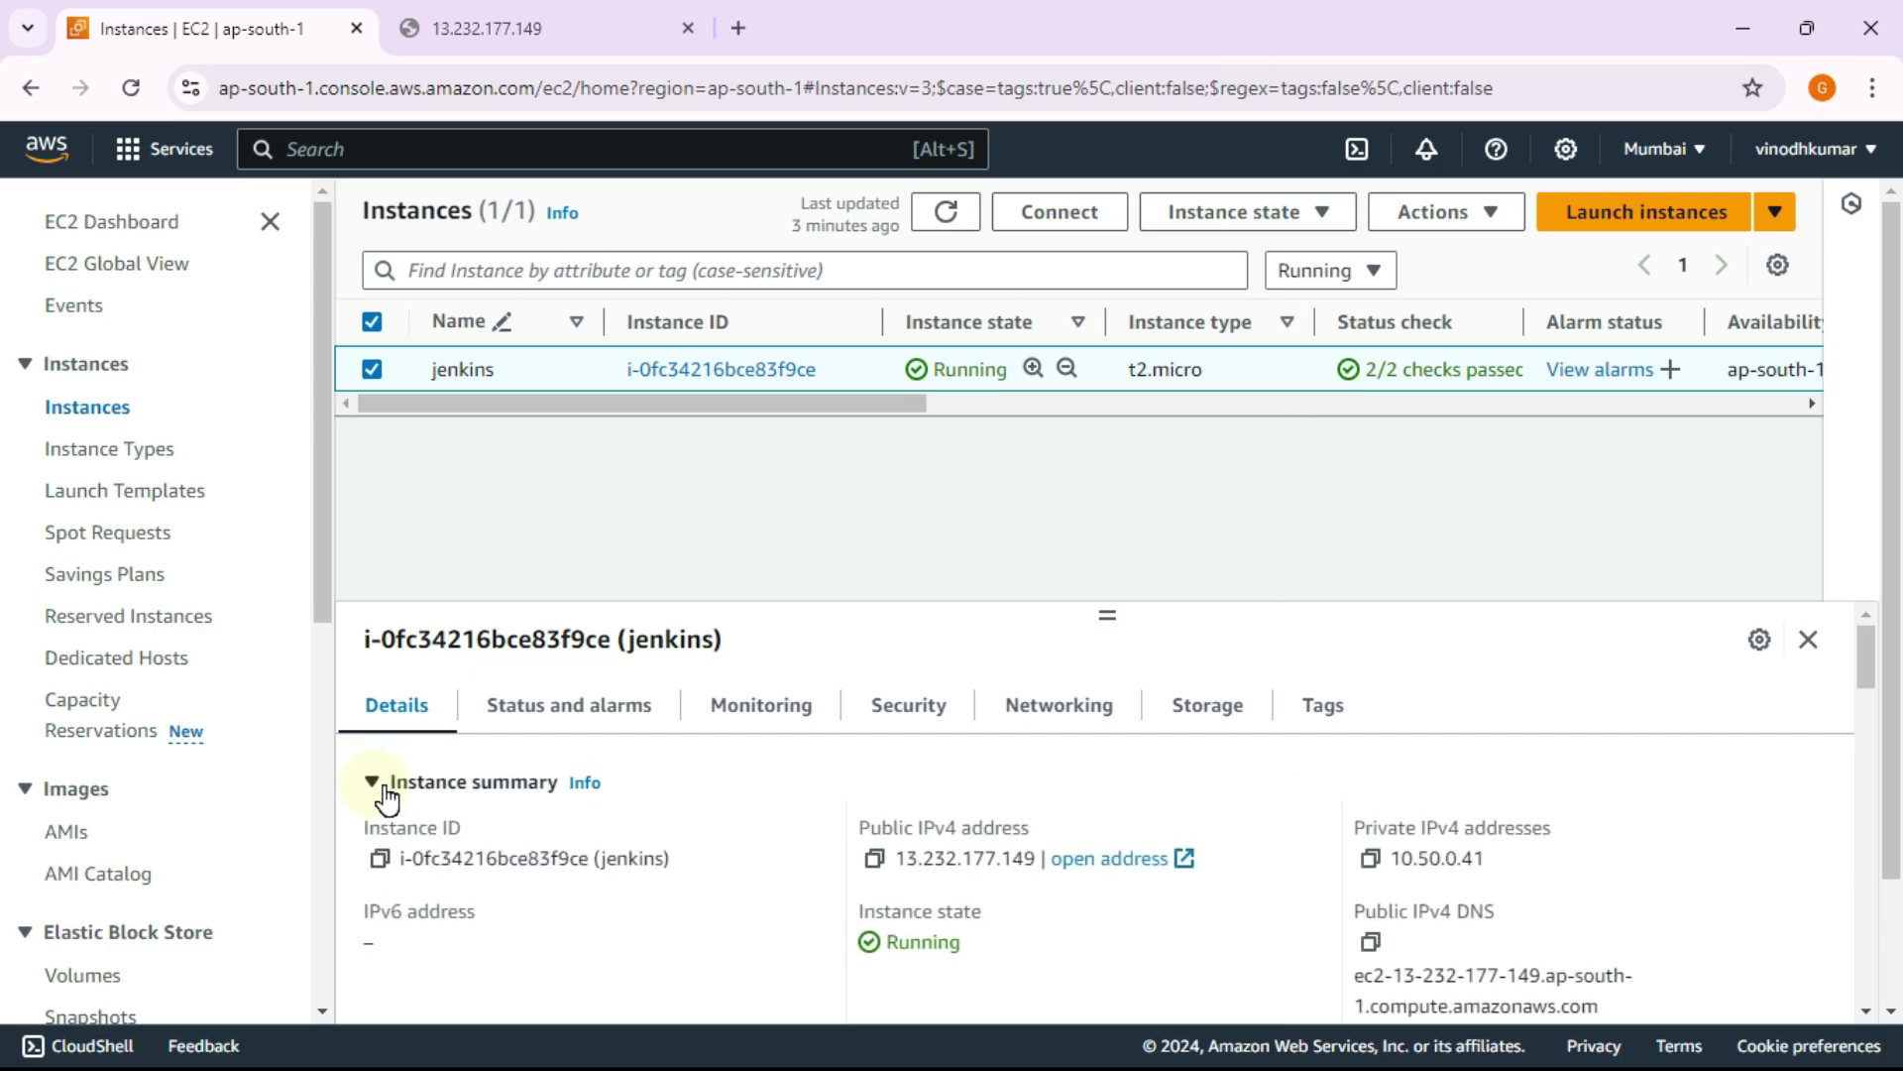
click(875, 859)
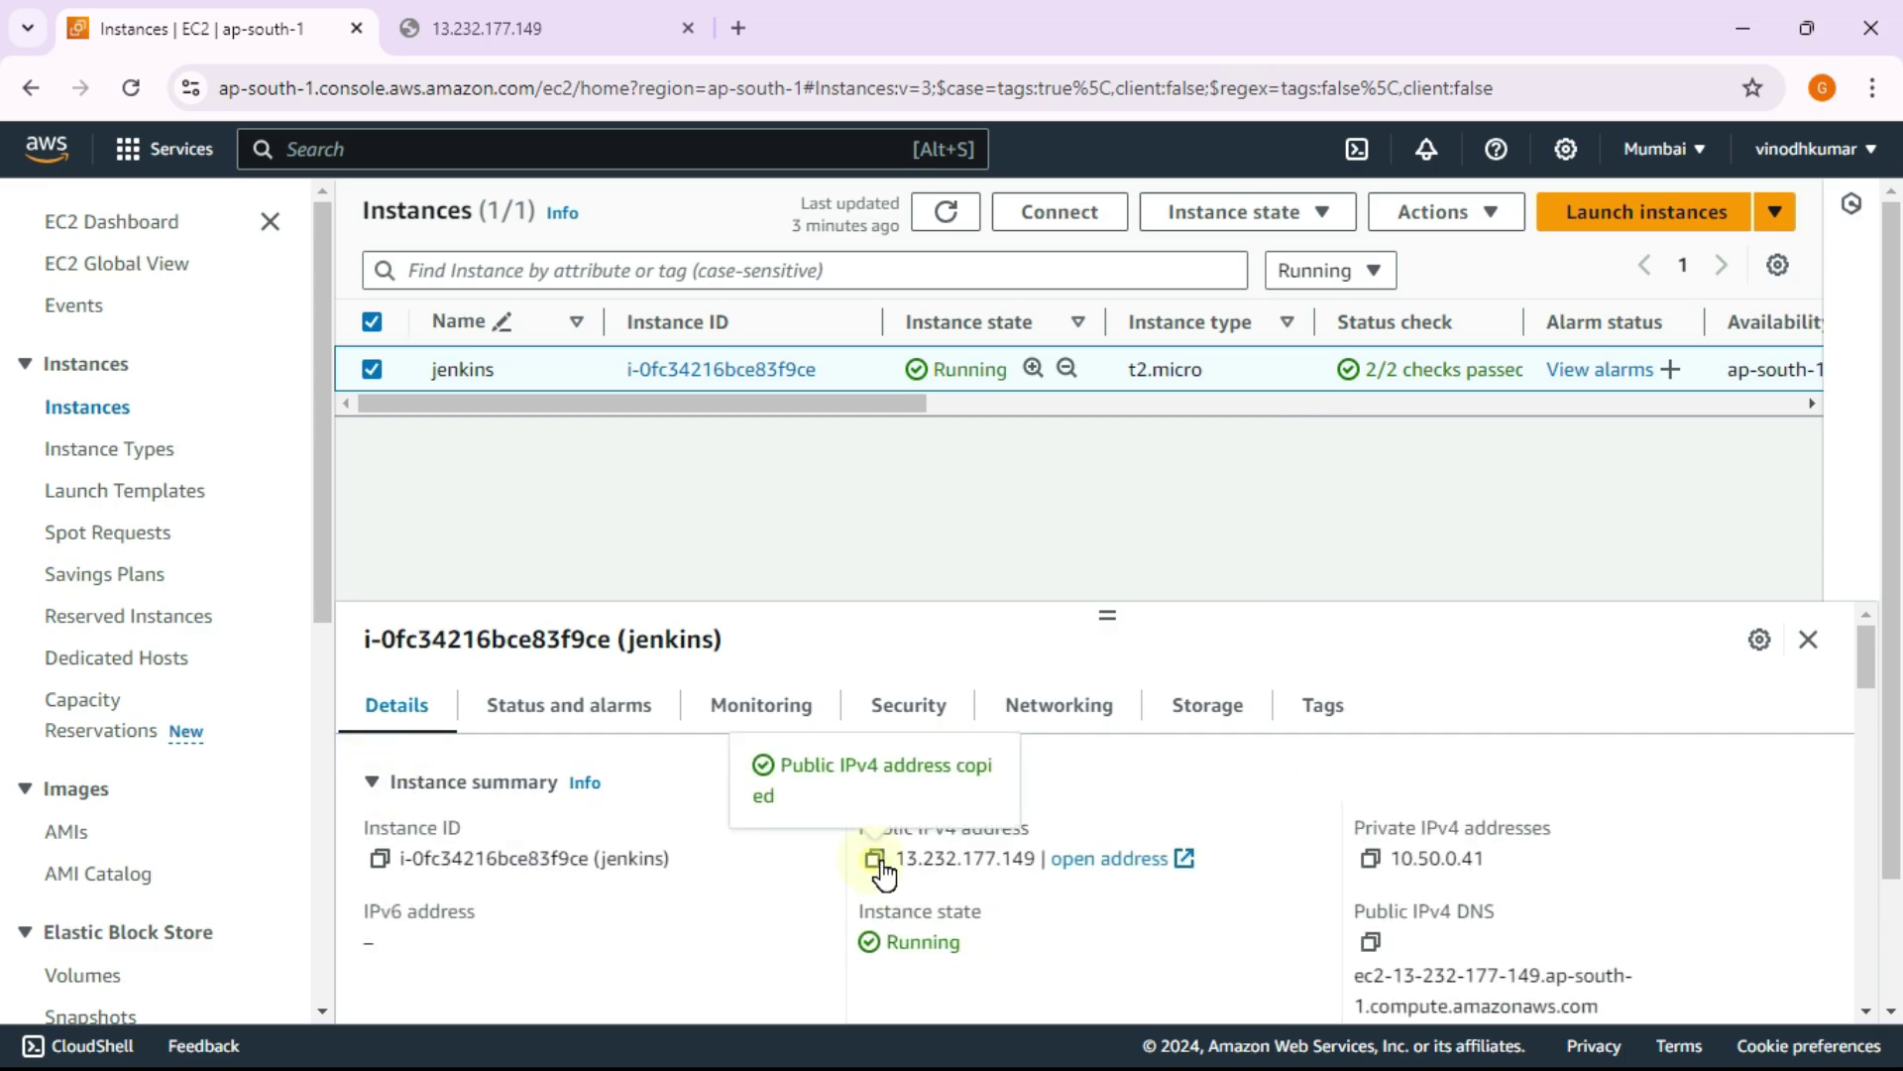
click(446, 26)
click(469, 89)
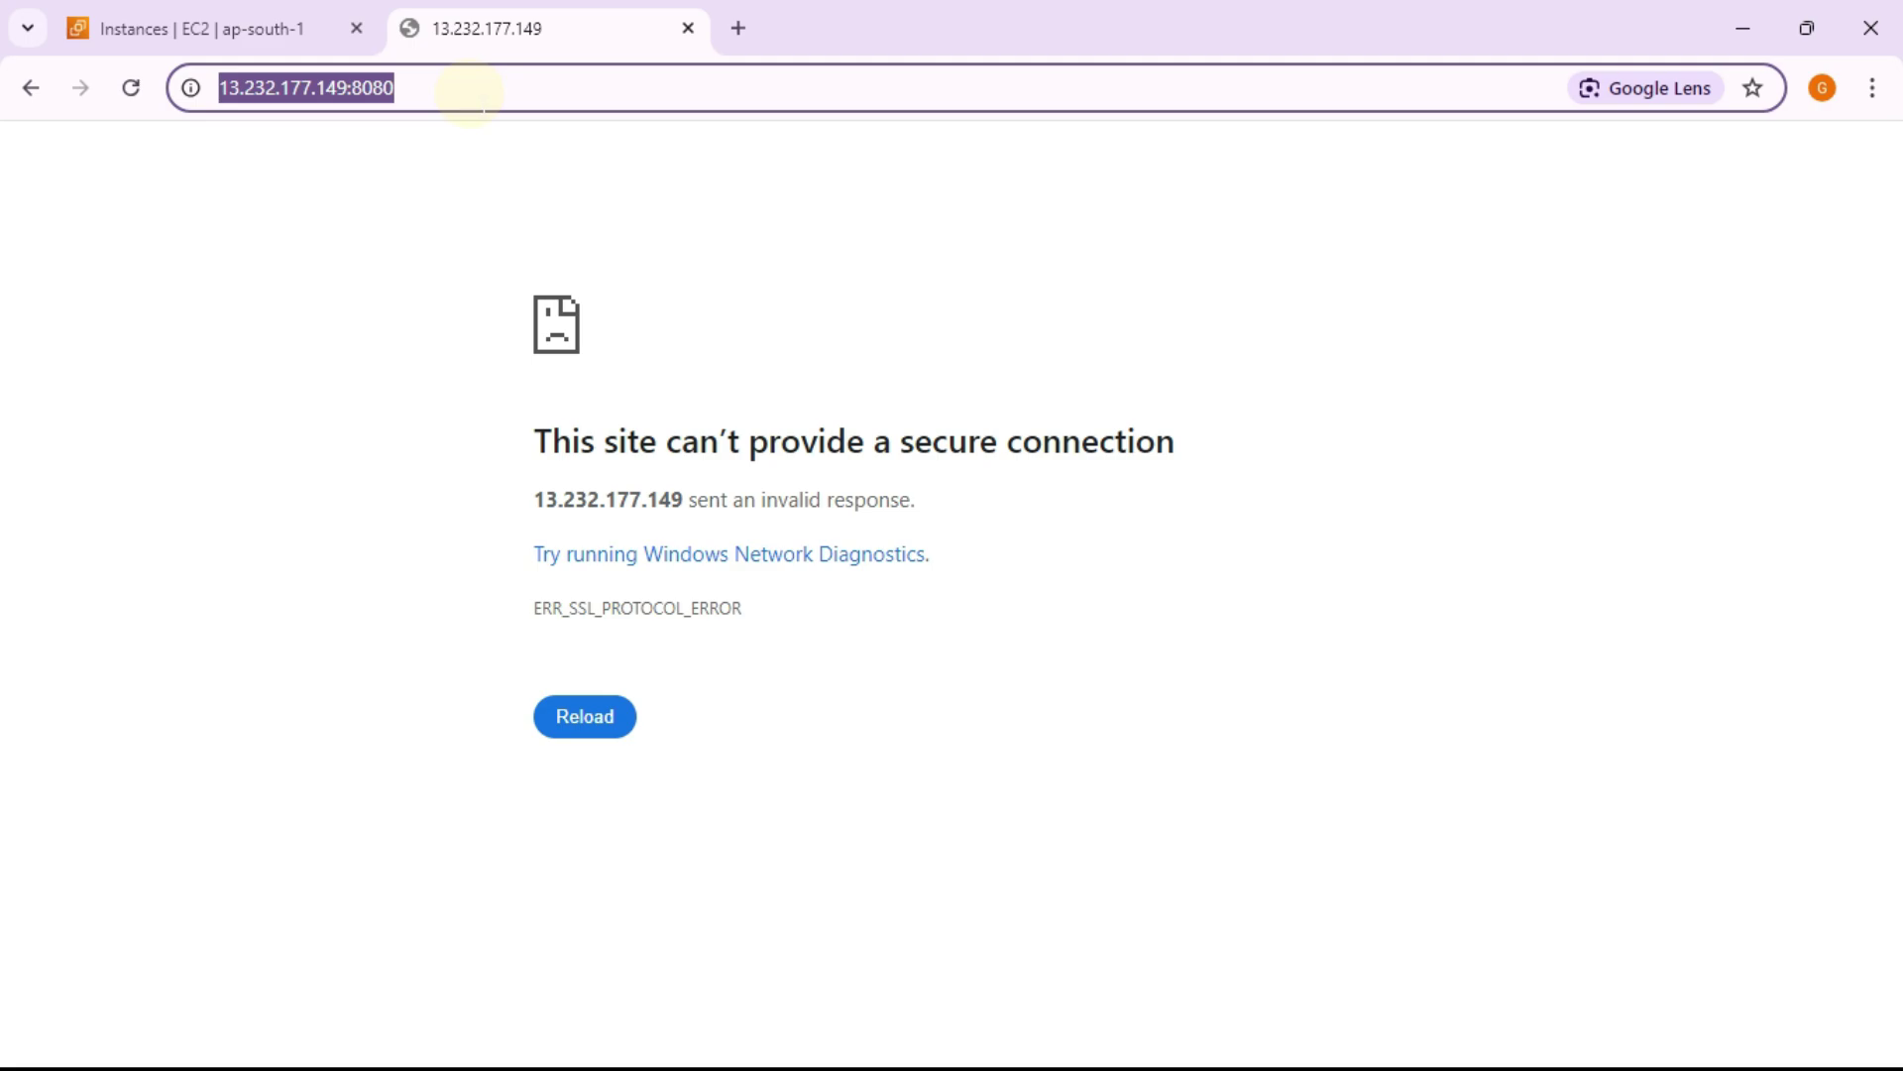
Step: Load 13.232.177.149:8080 over HTTP to reach Jenkins sign-in, then start a new EC2 launch
key(ctrl+v)
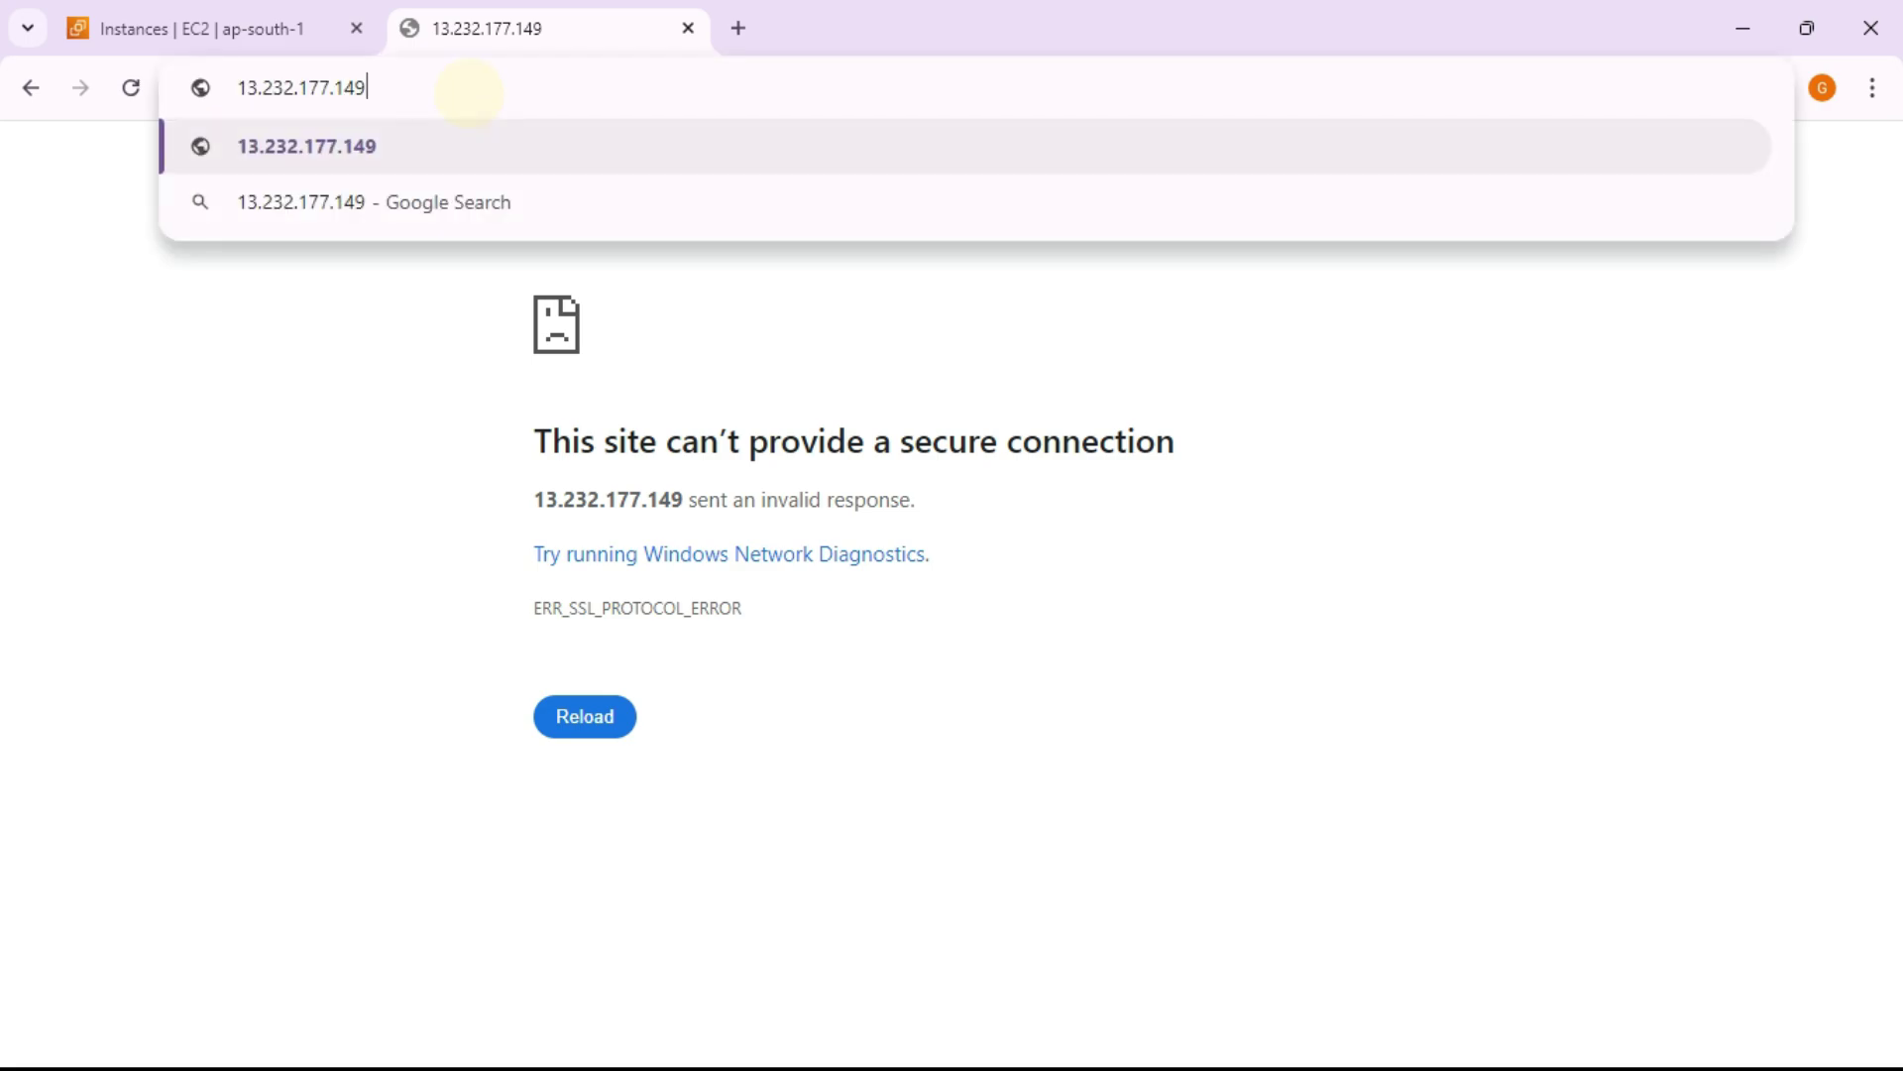
text(:8080)
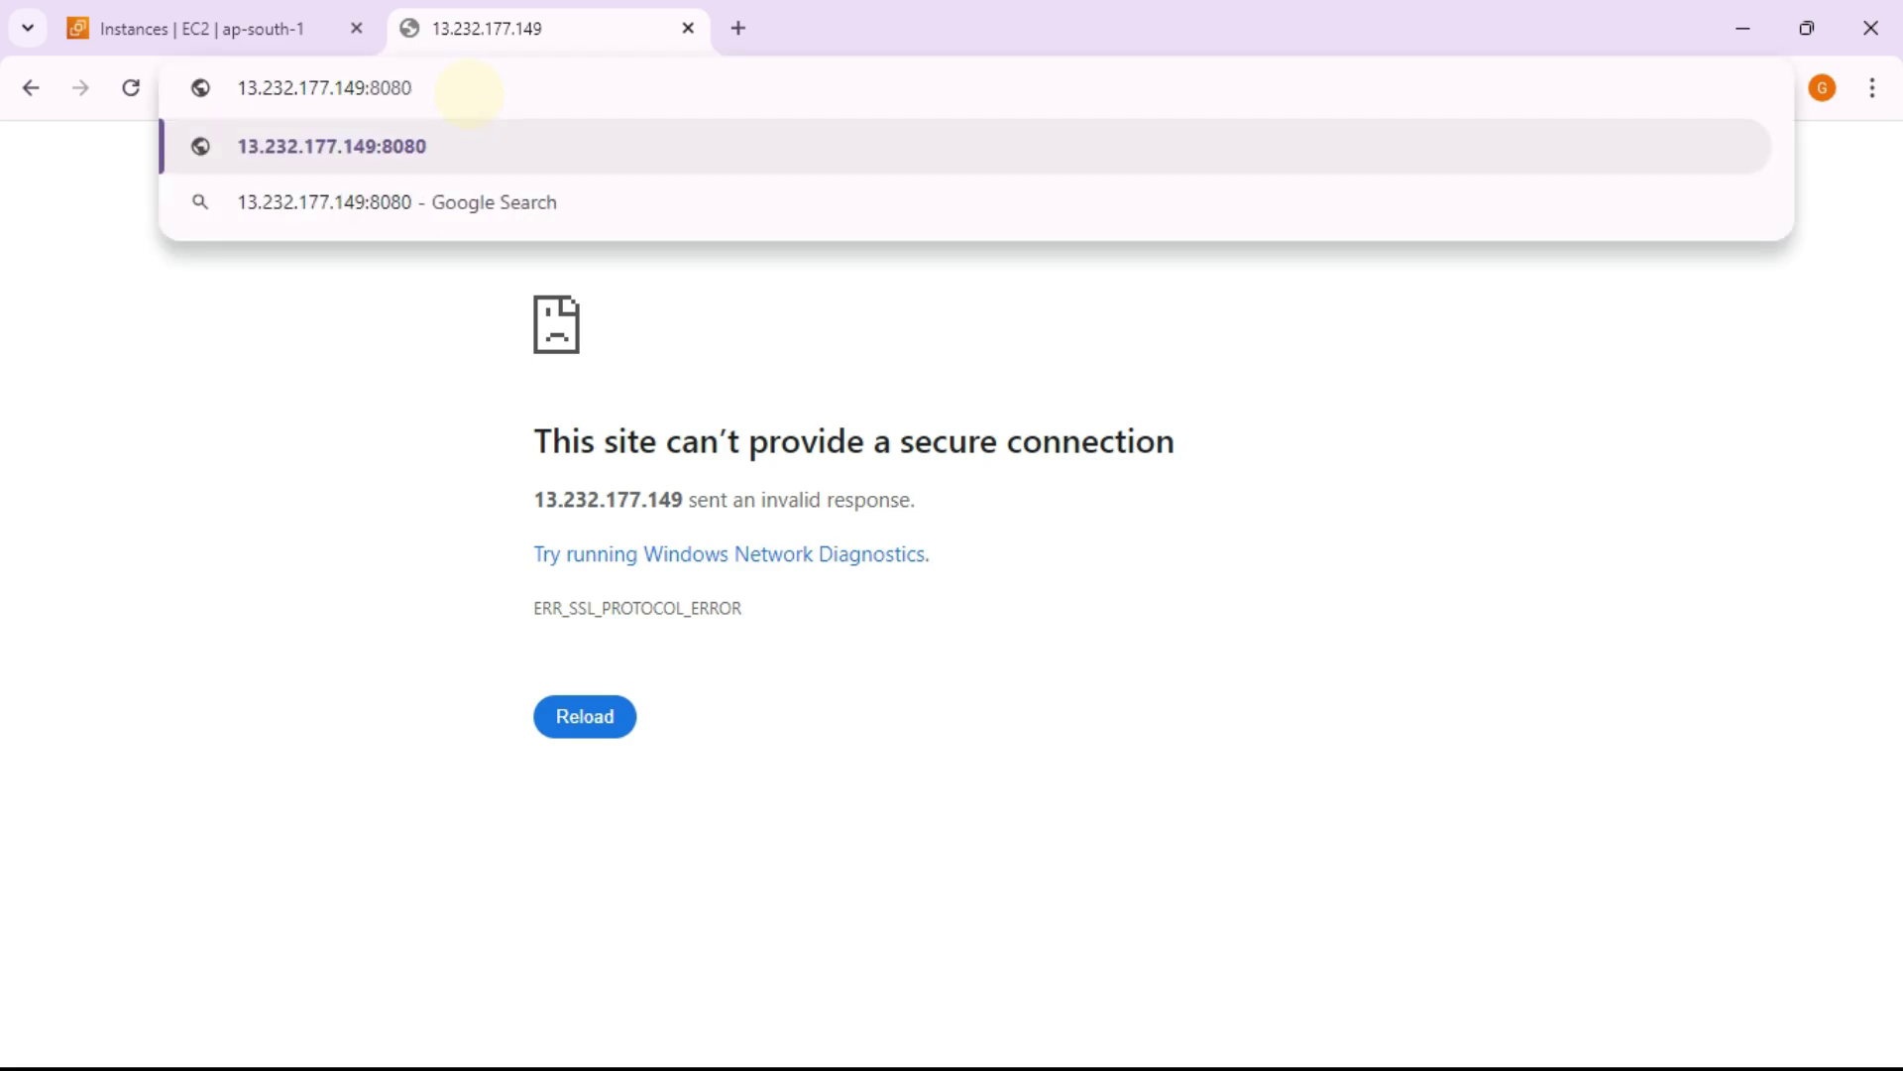
key(Return)
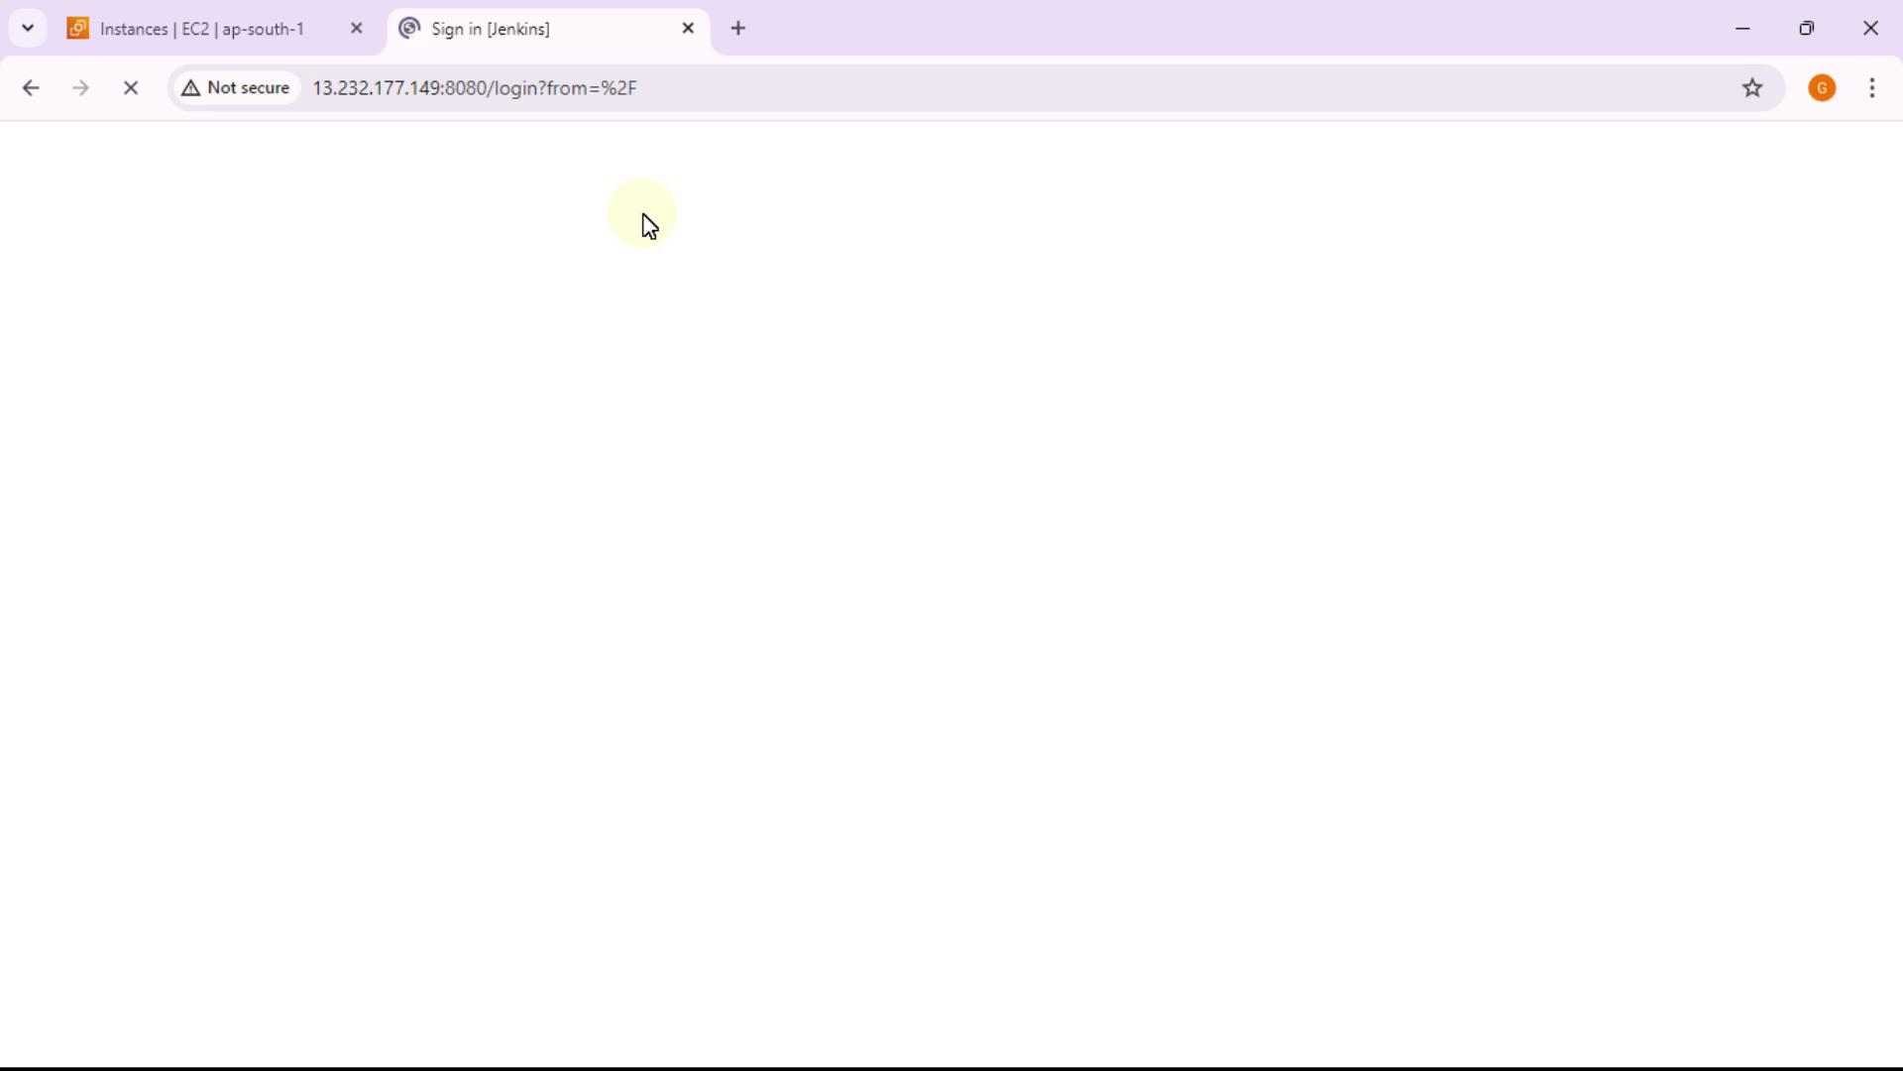
click(285, 30)
click(1619, 209)
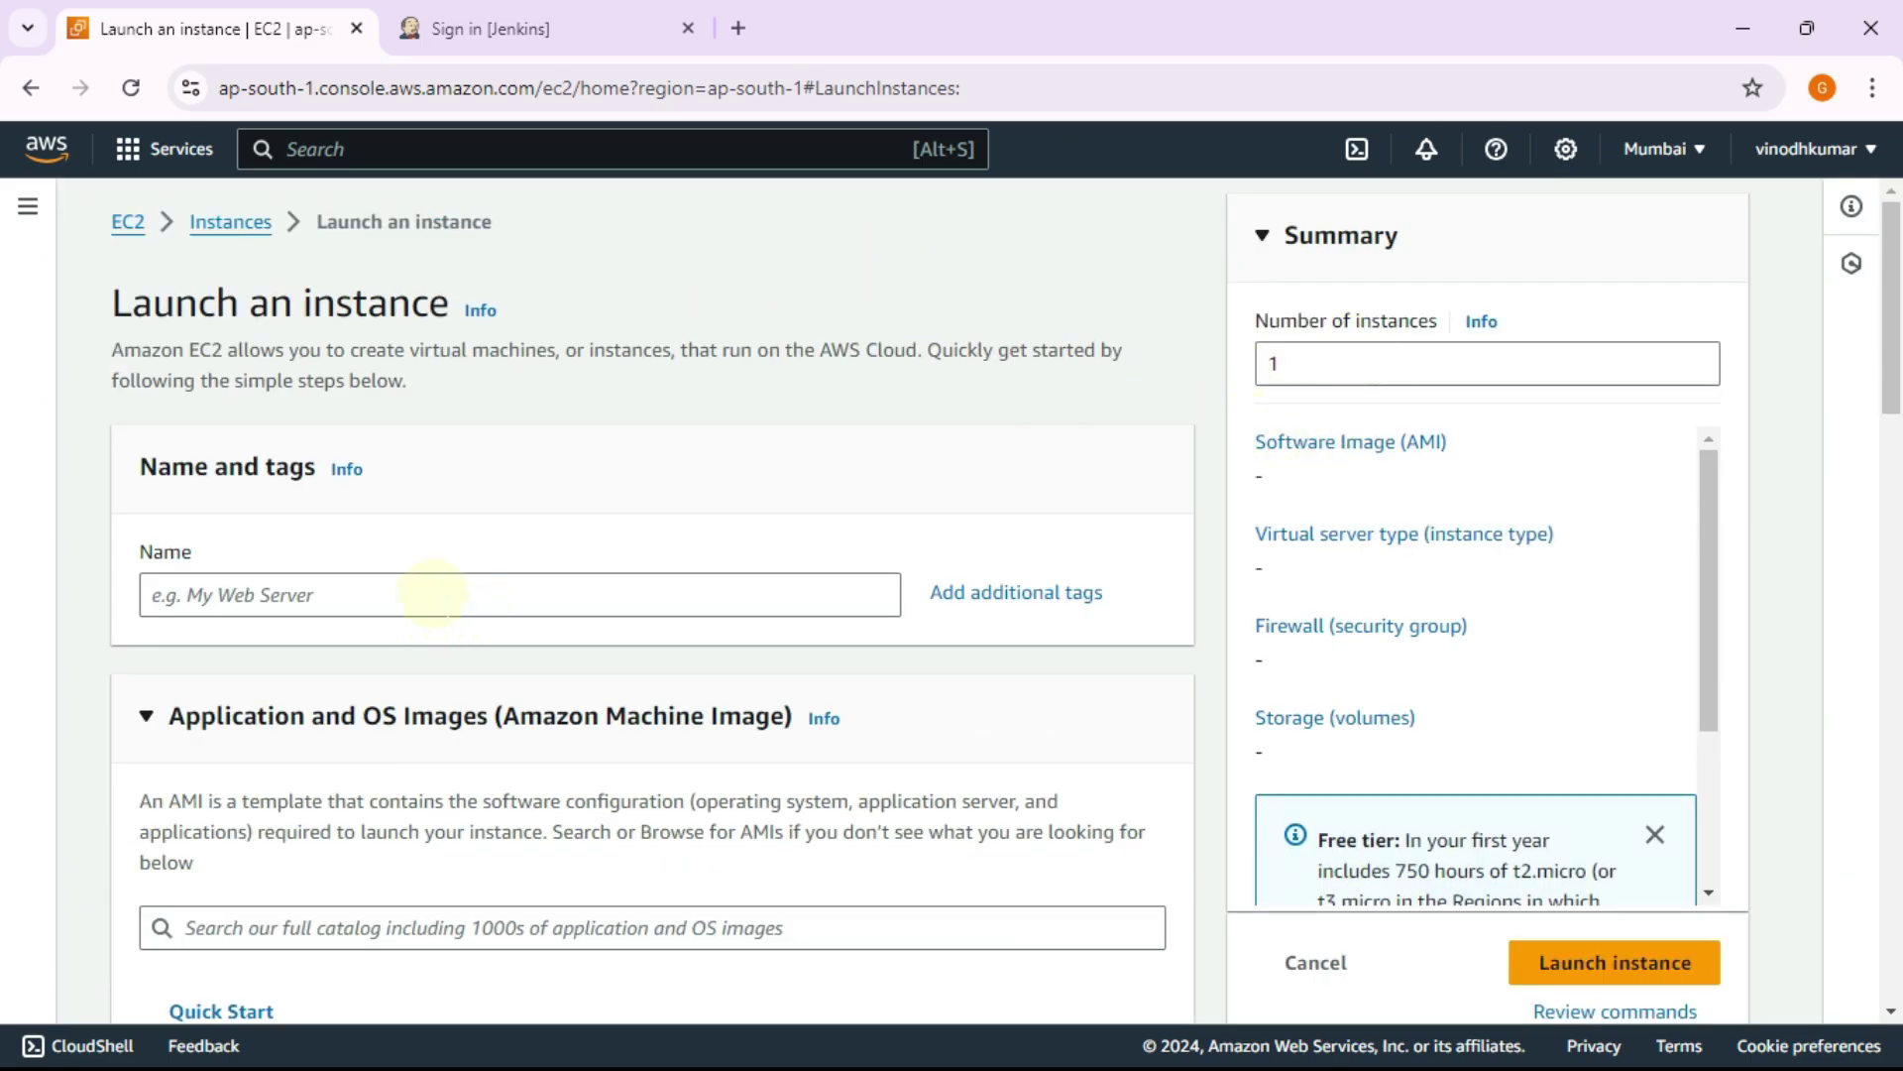
Step: Name the new instance 'nodee1' and switch its image to Ubuntu Server 22.04 LTS
click(433, 593)
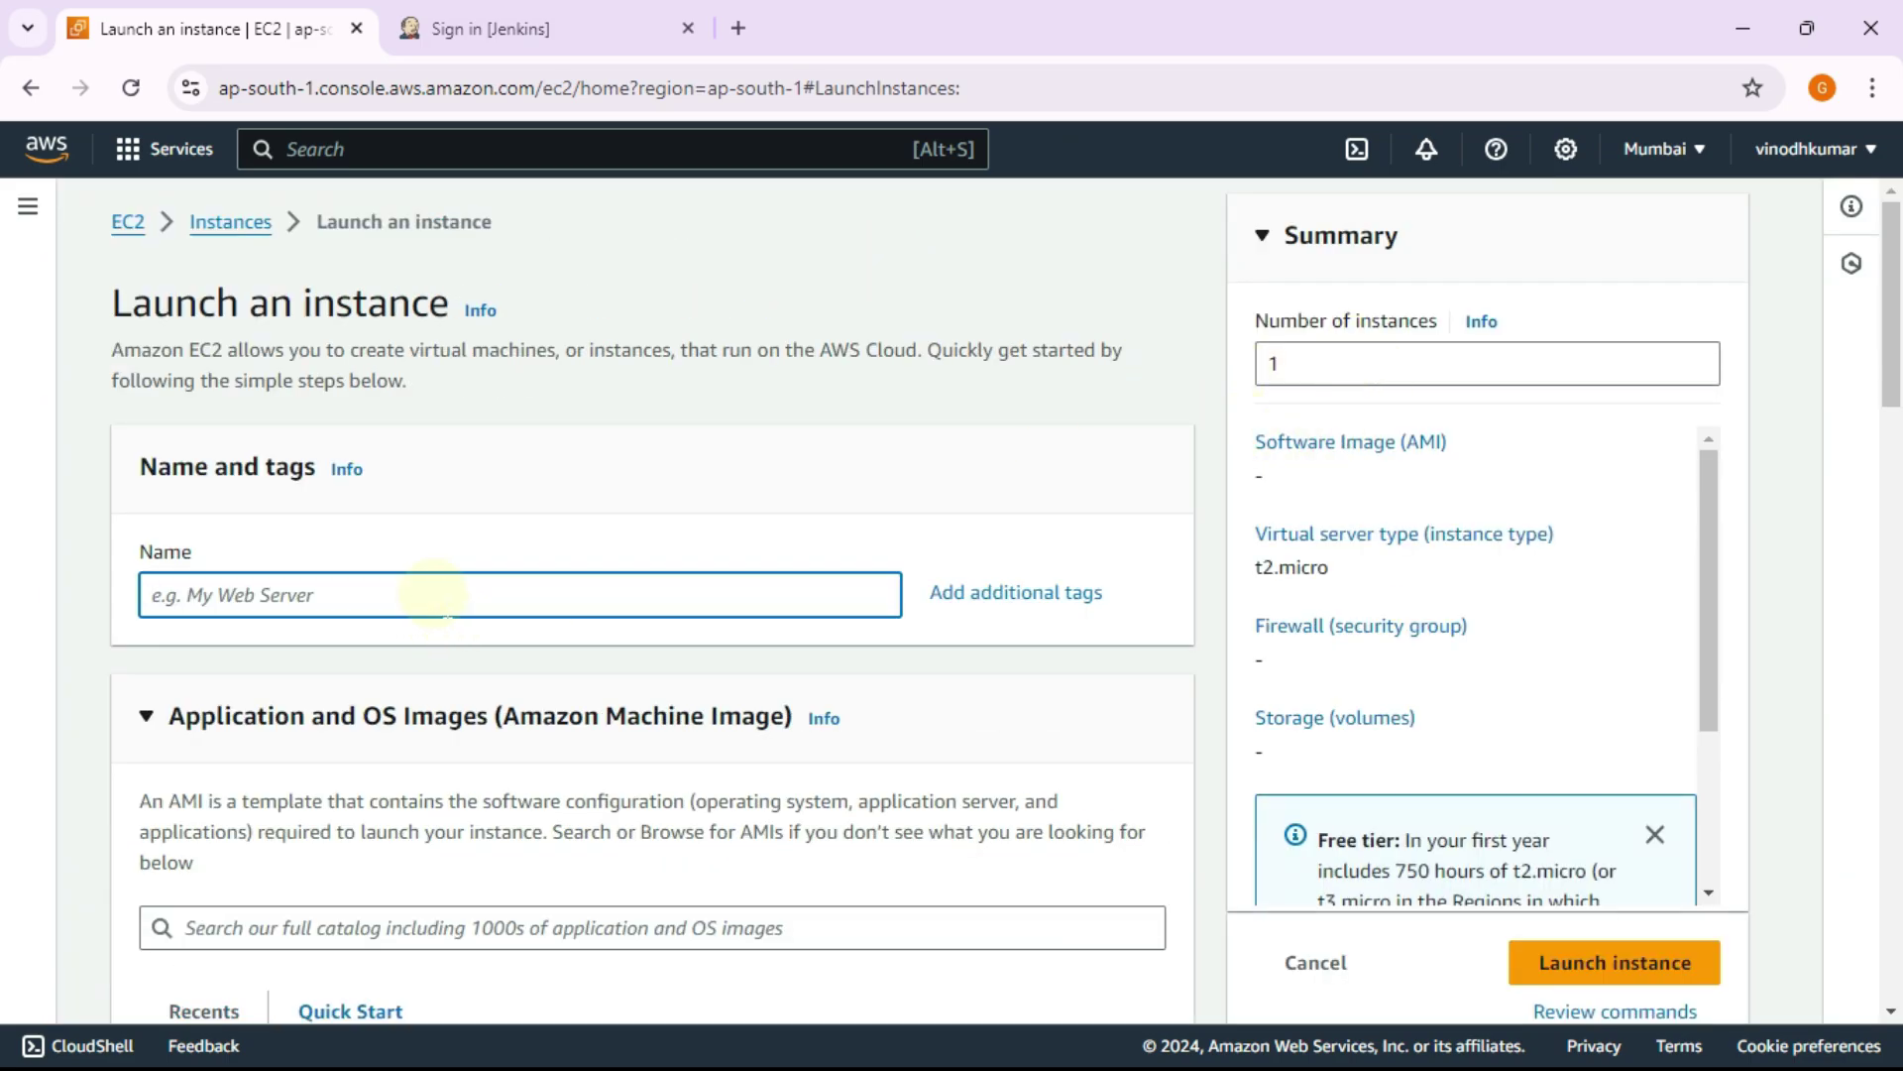
text(node)
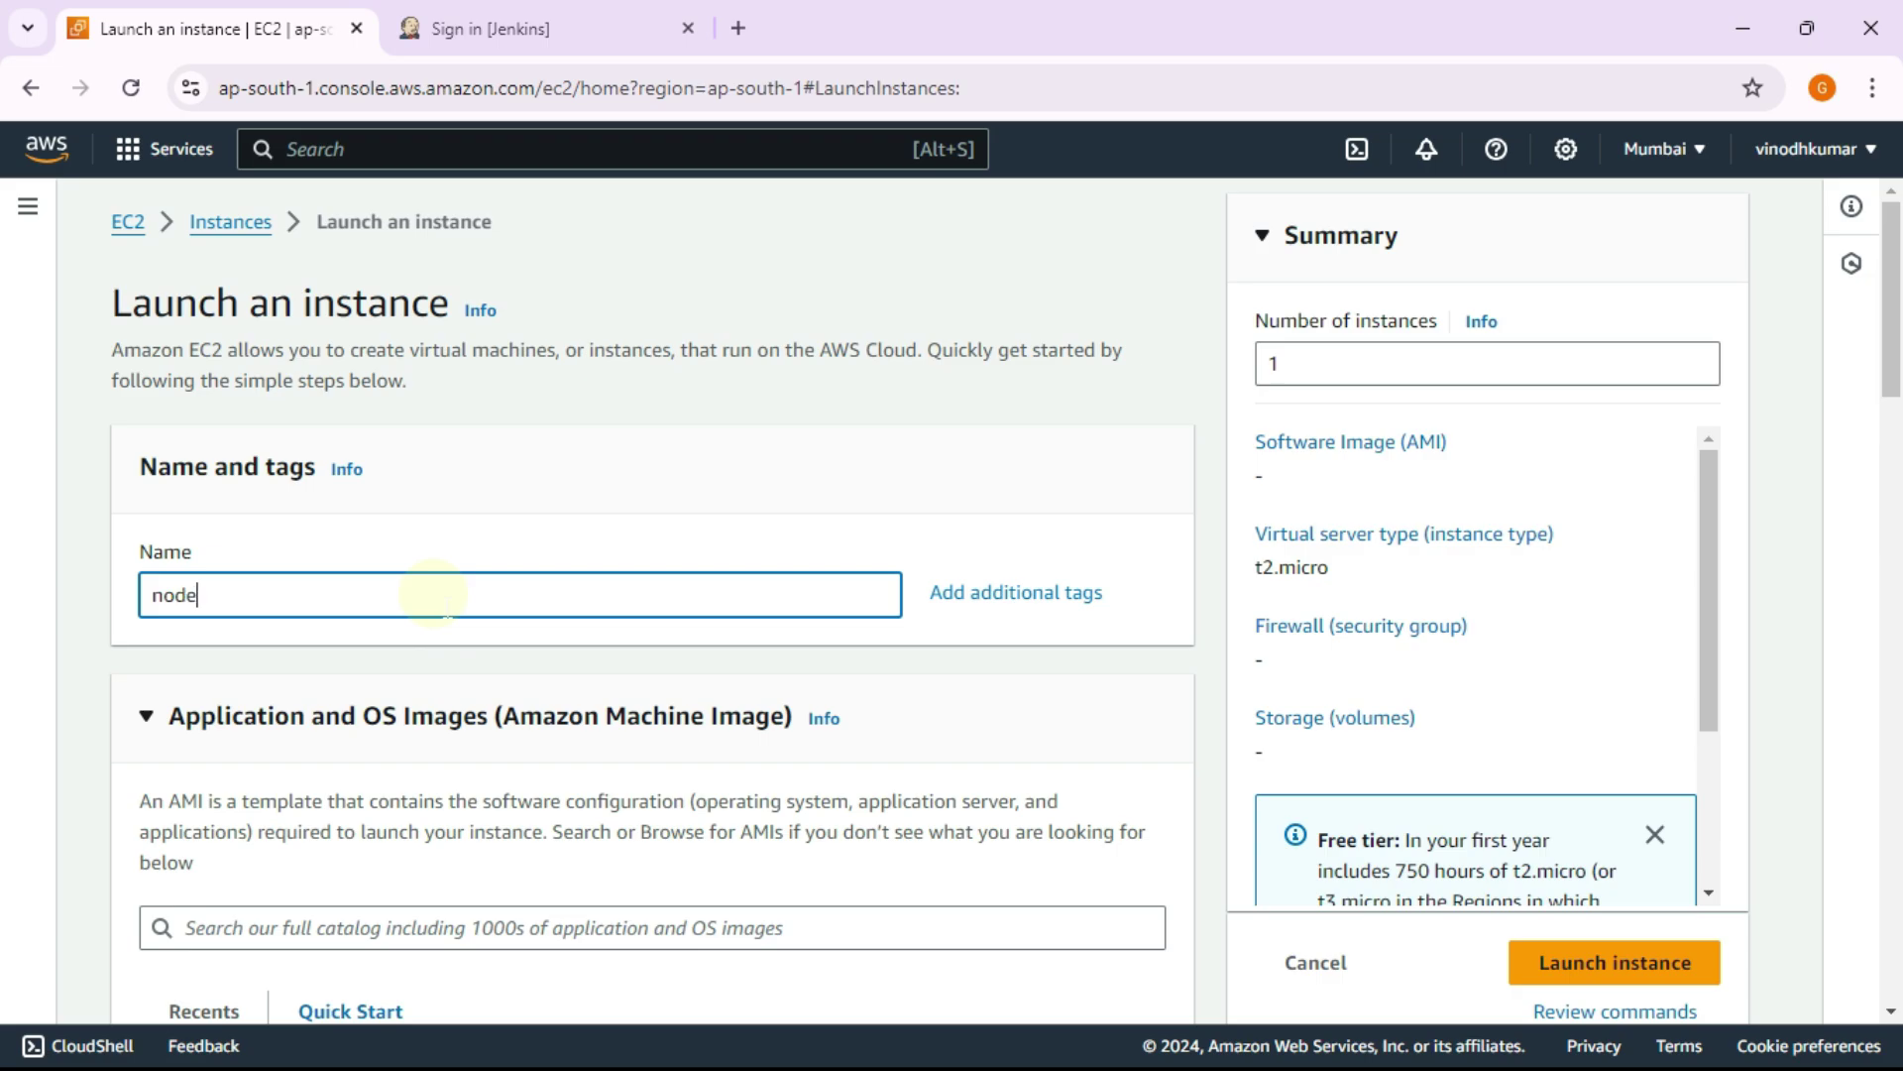
text(e1)
scroll(476, 620, down, 5)
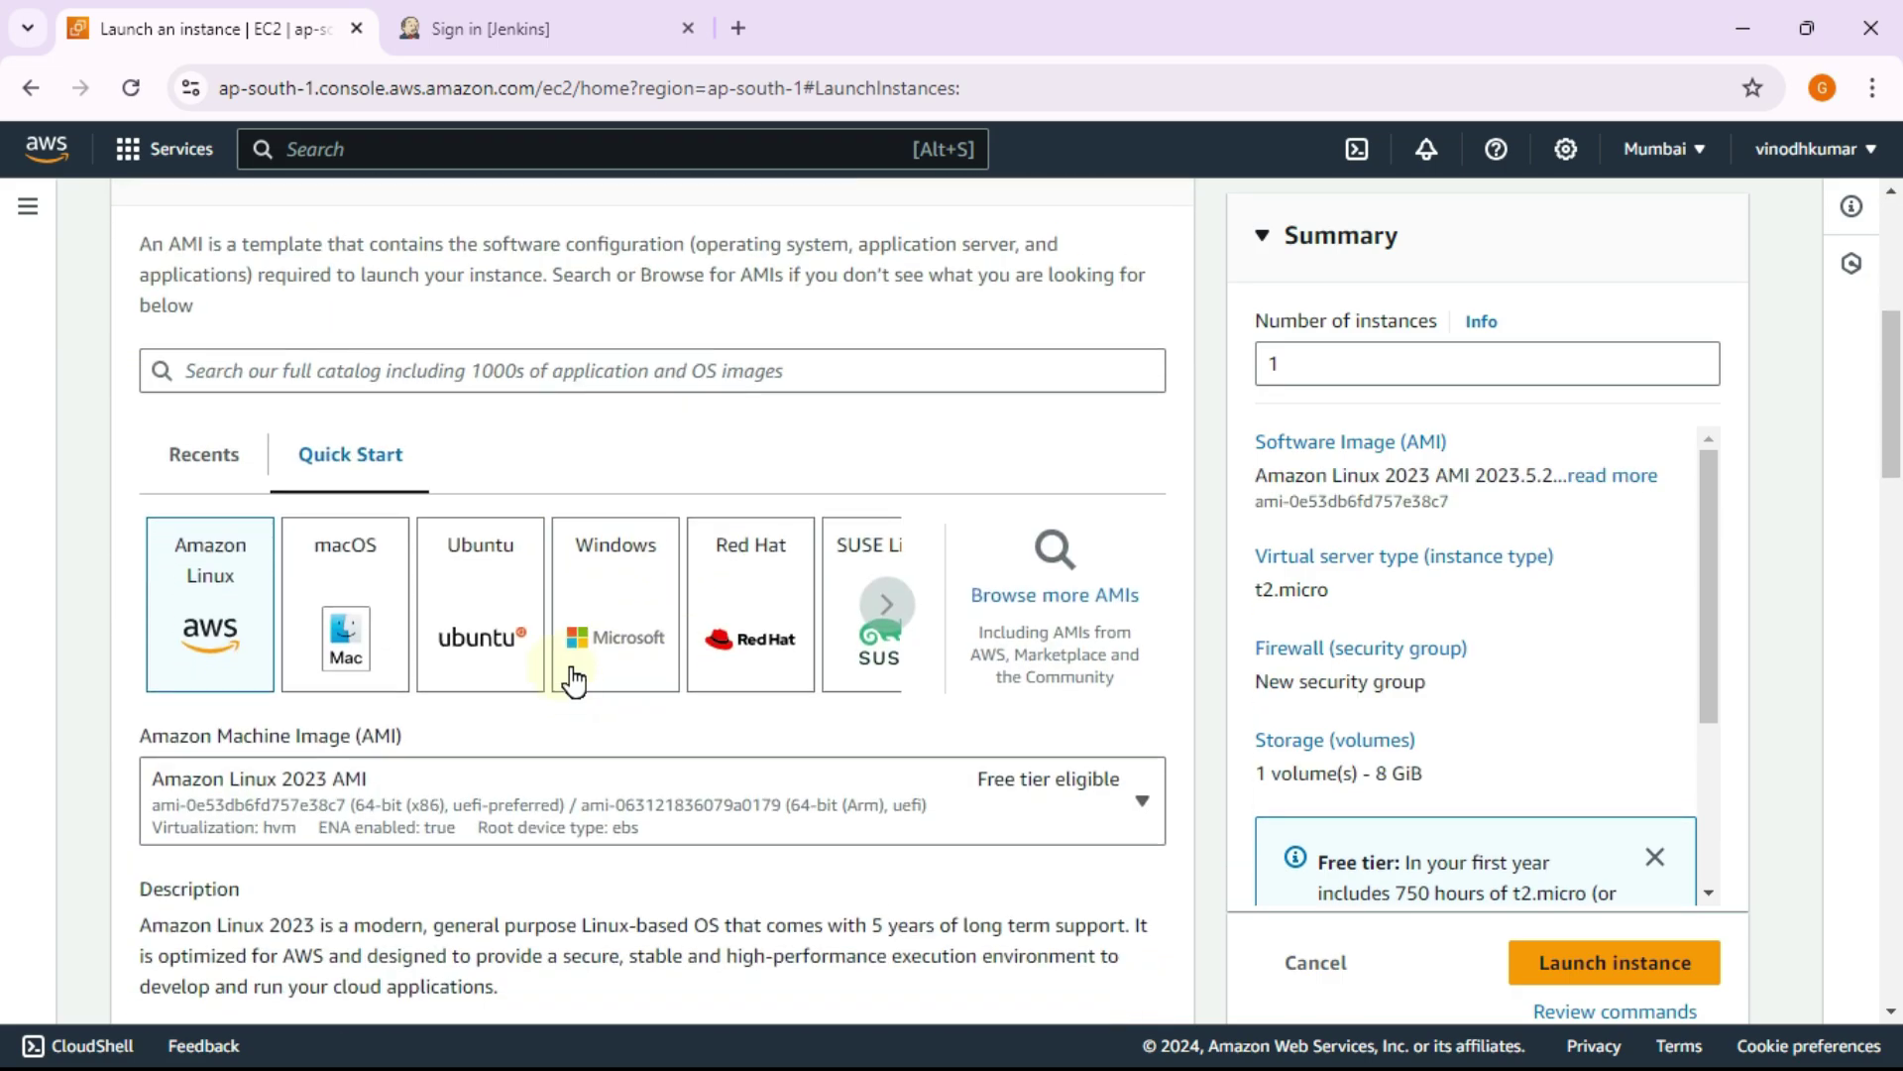
click(489, 614)
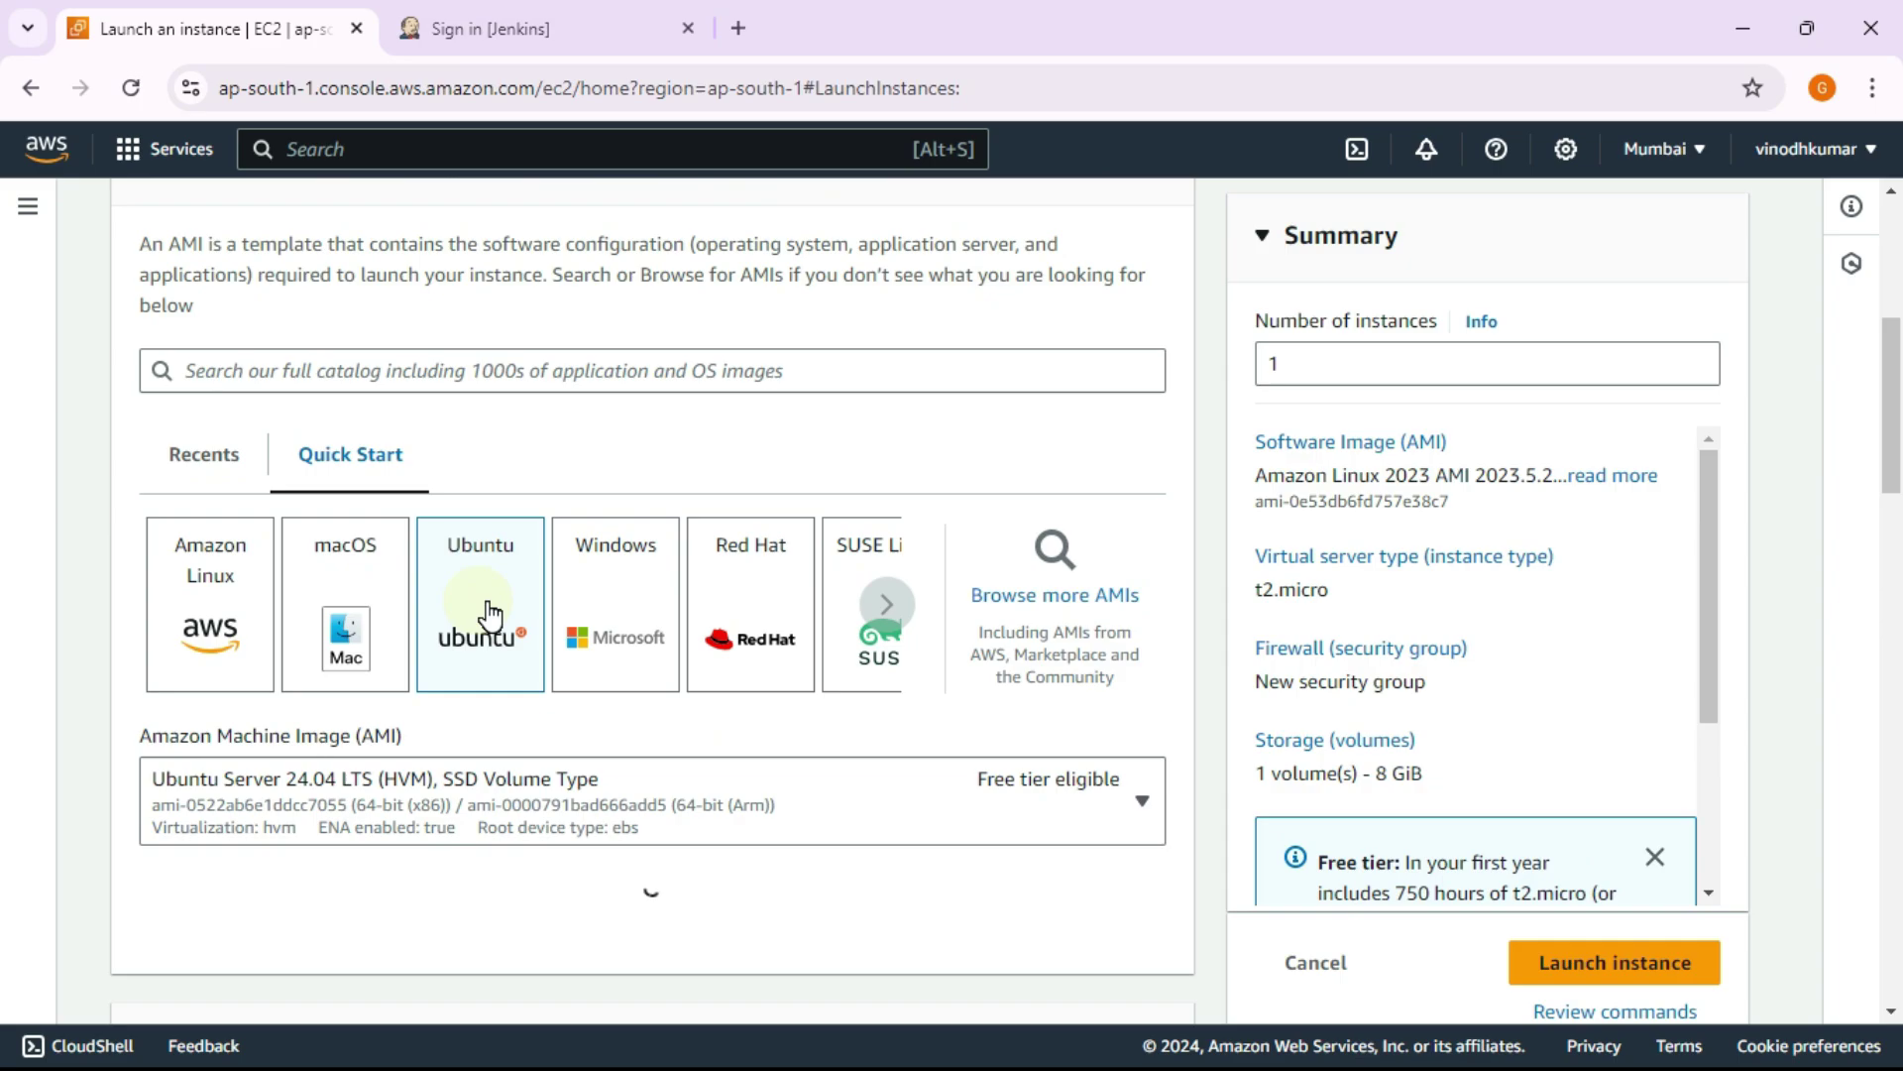
click(595, 803)
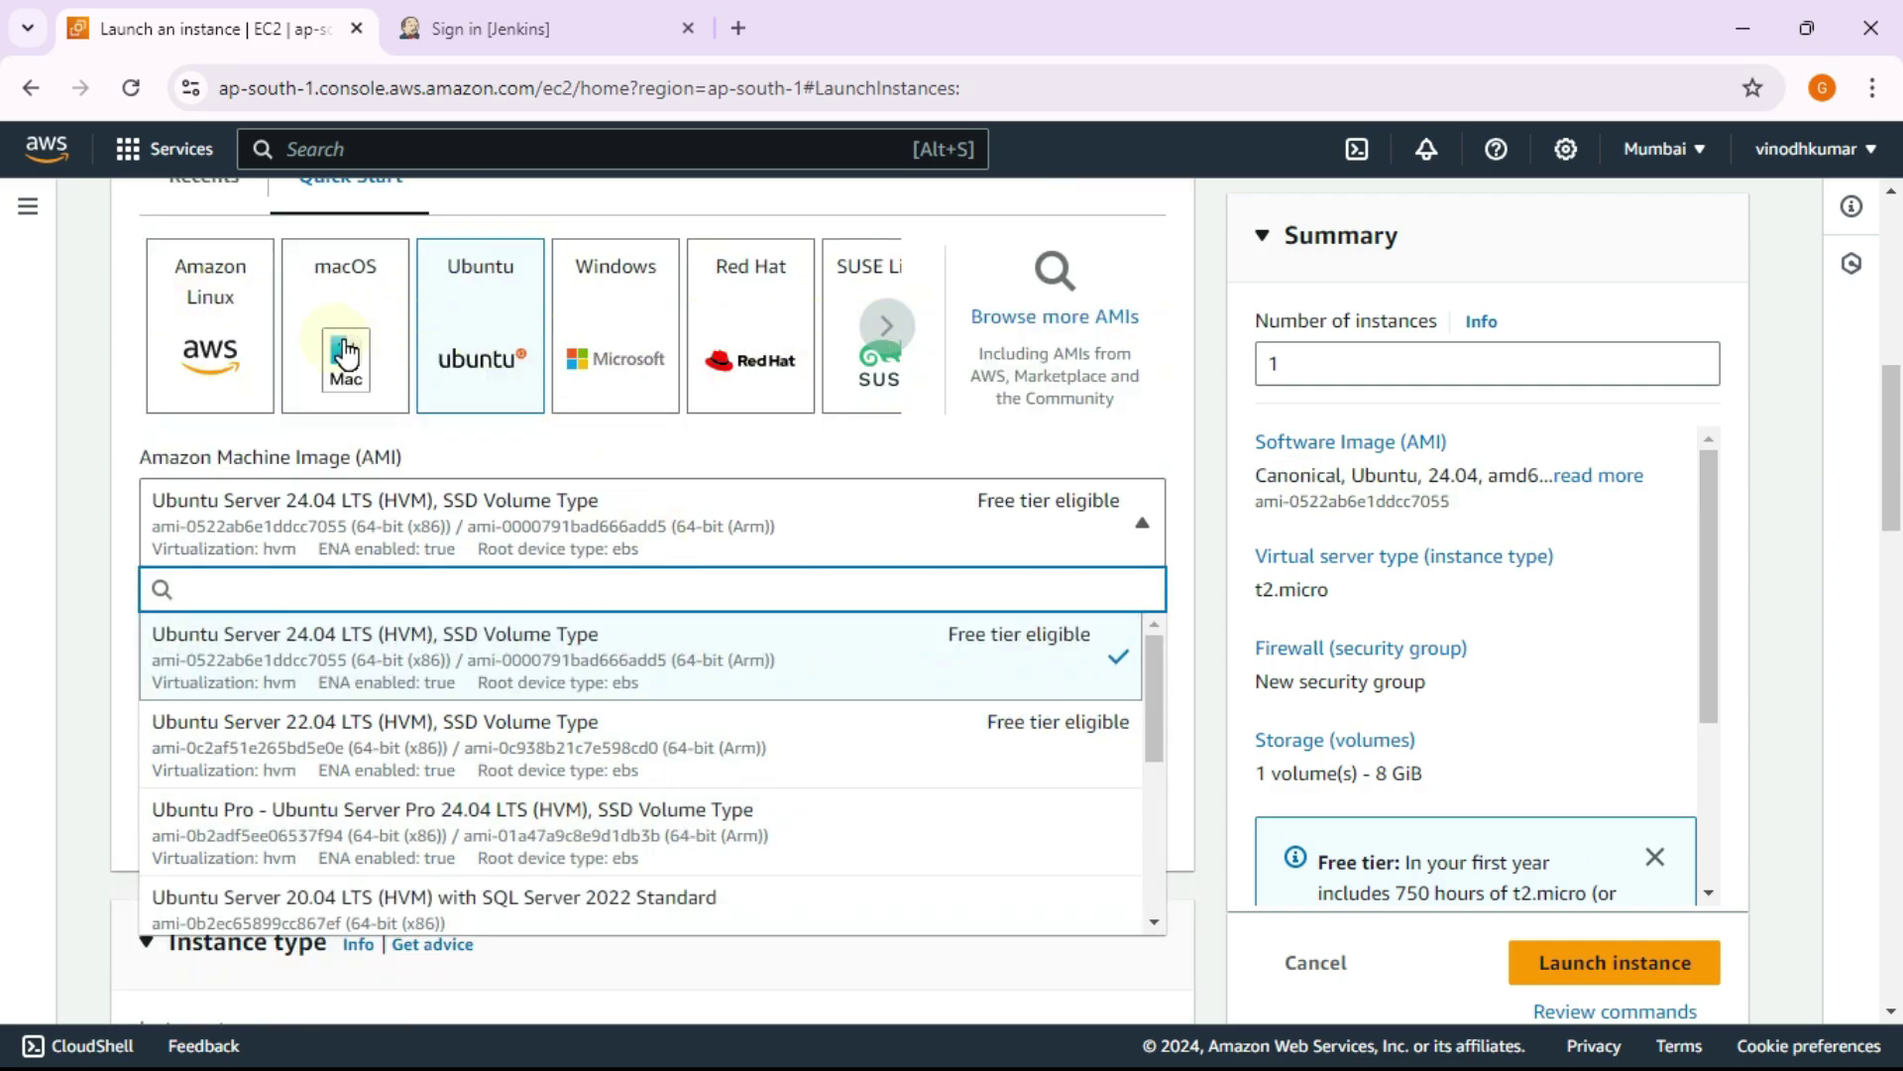
click(678, 739)
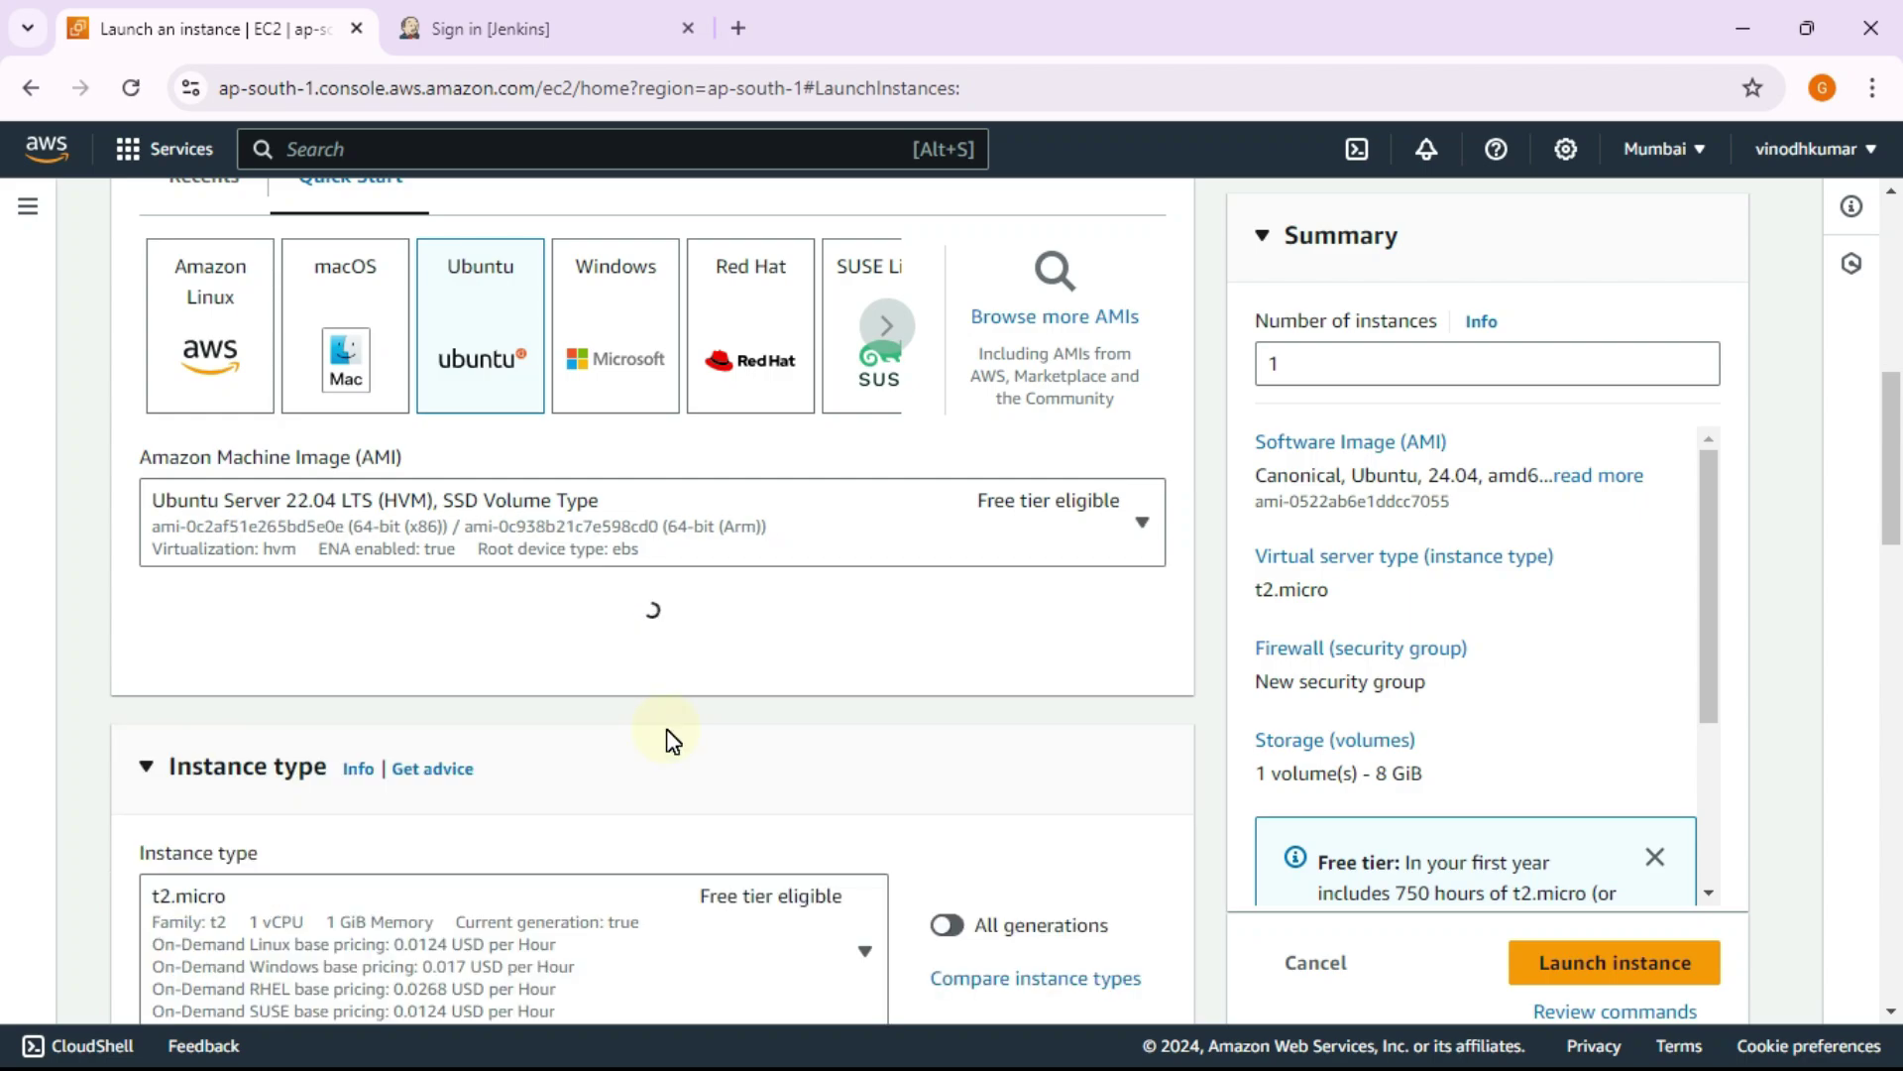
click(1409, 798)
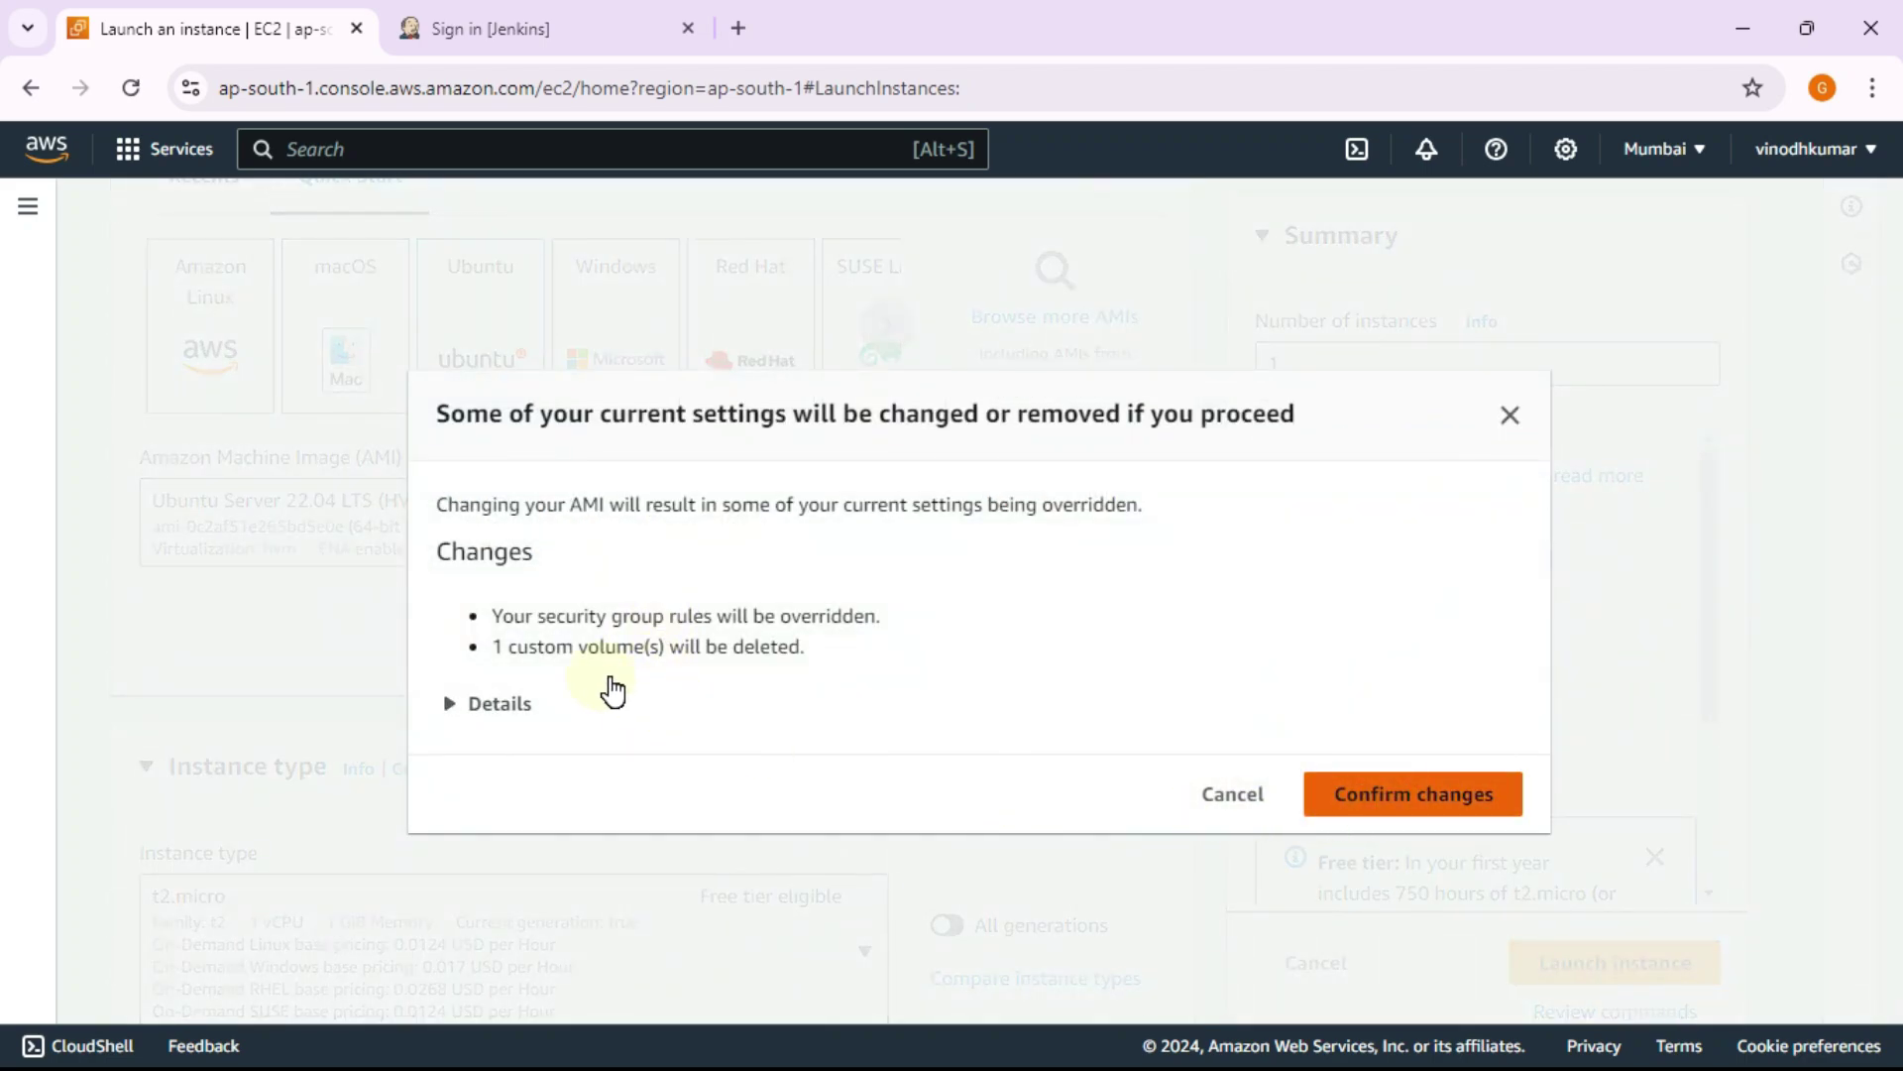
scroll(628, 680, down, 8)
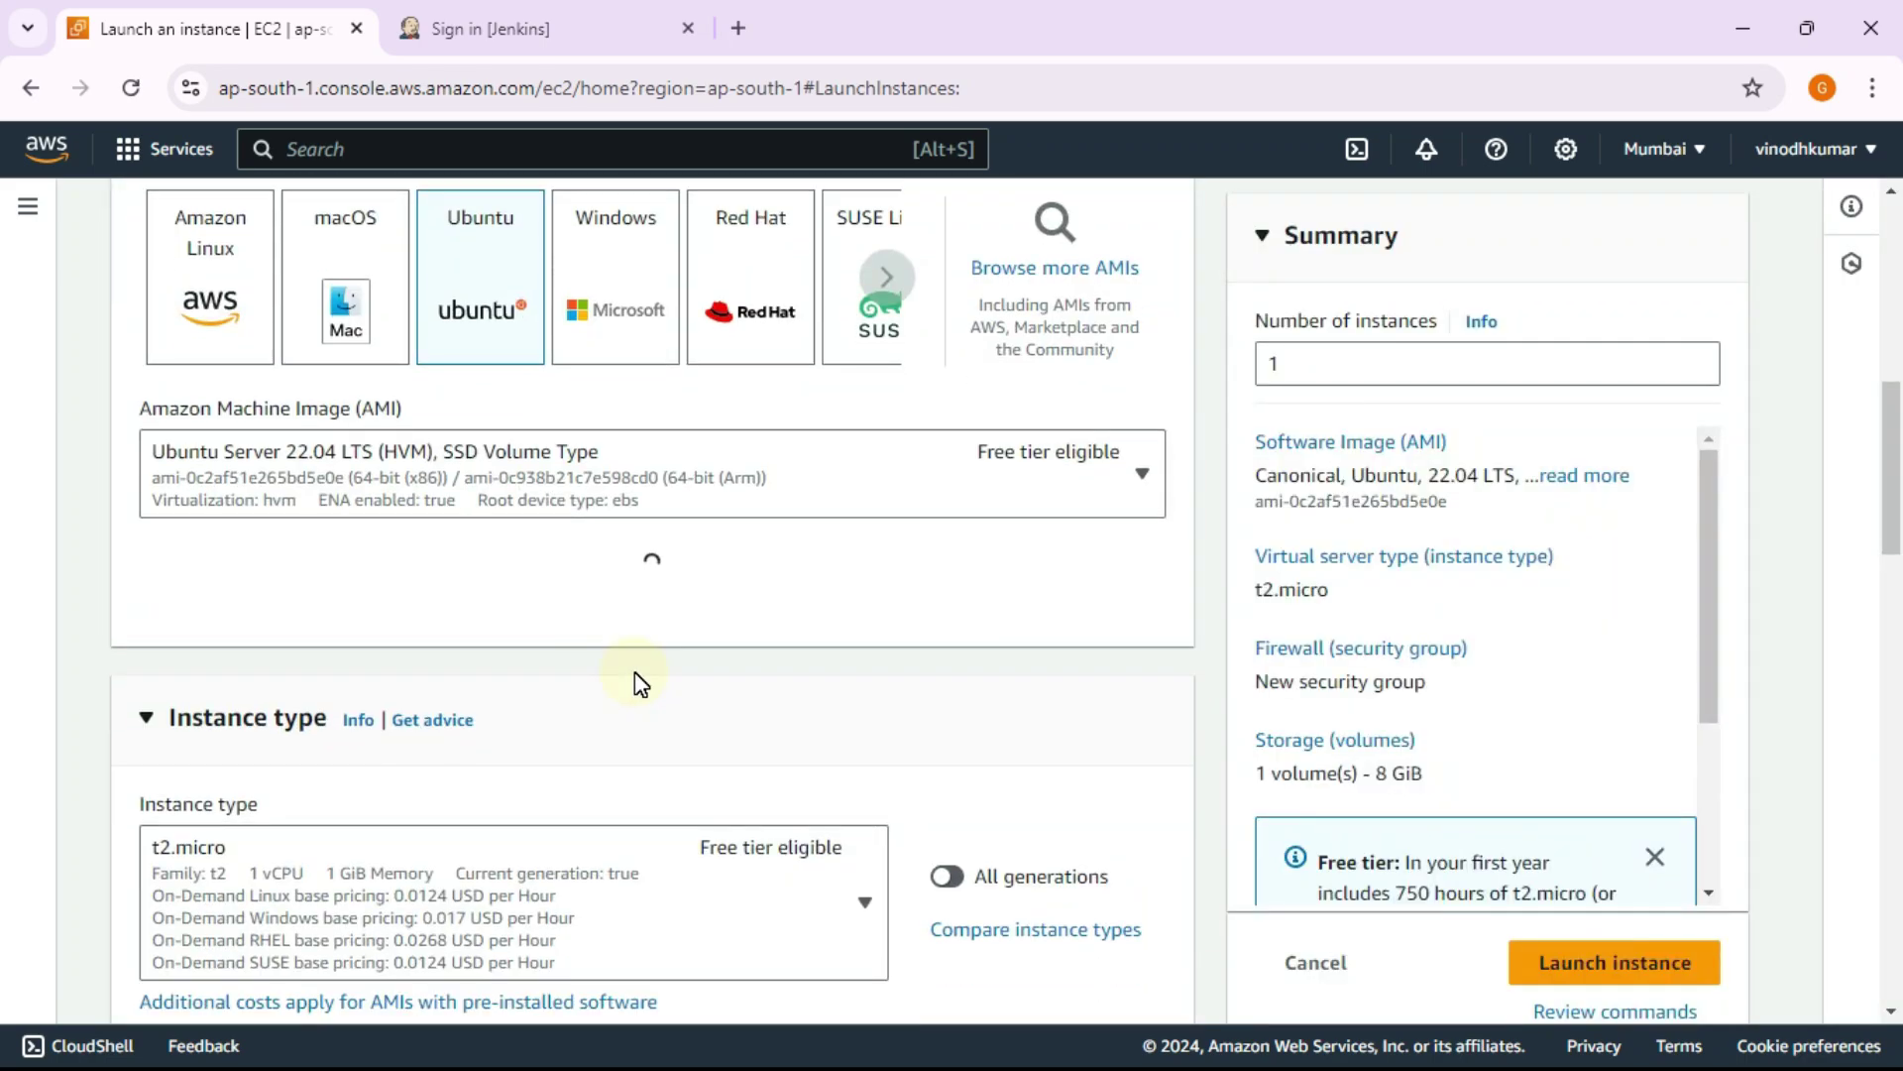
Step: Use key pair jenkins worker1 and place the instance in dev1-vpc1, subnet dev1-sub1-vpc1
click(821, 551)
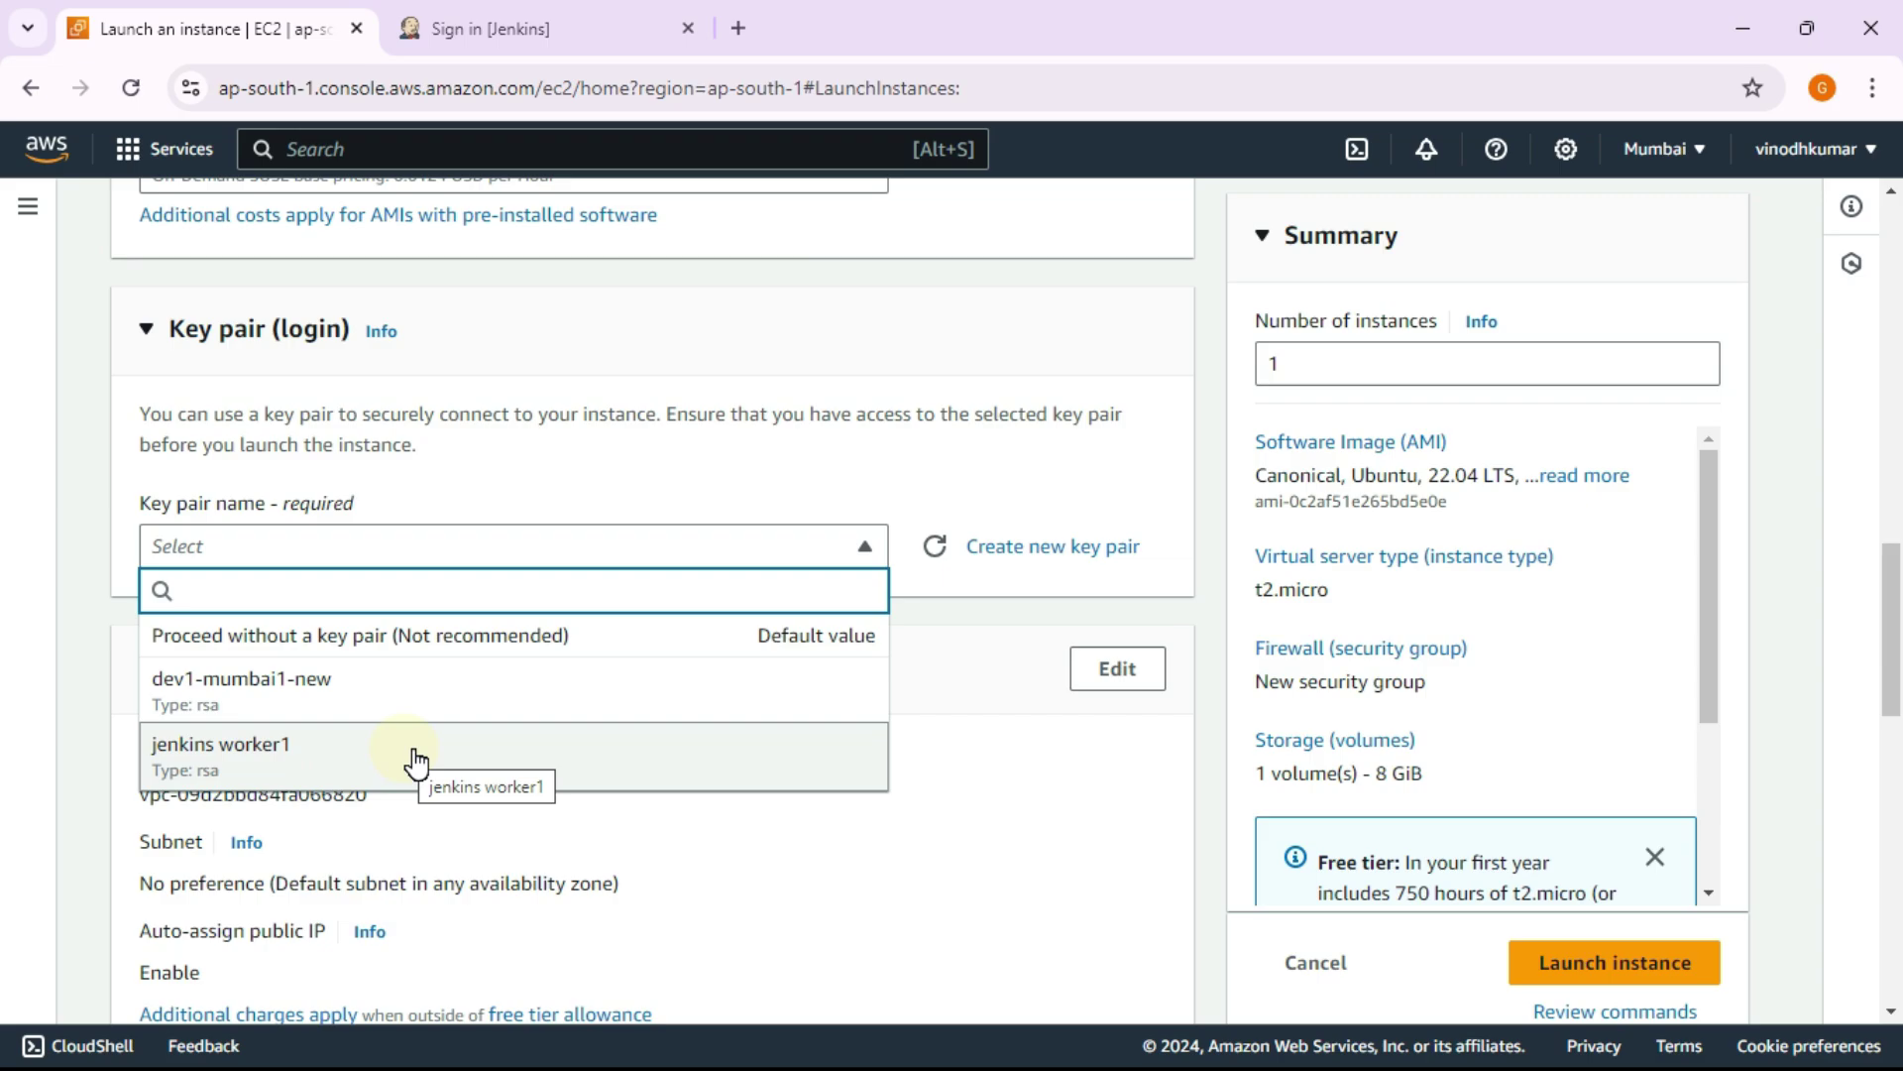
click(414, 761)
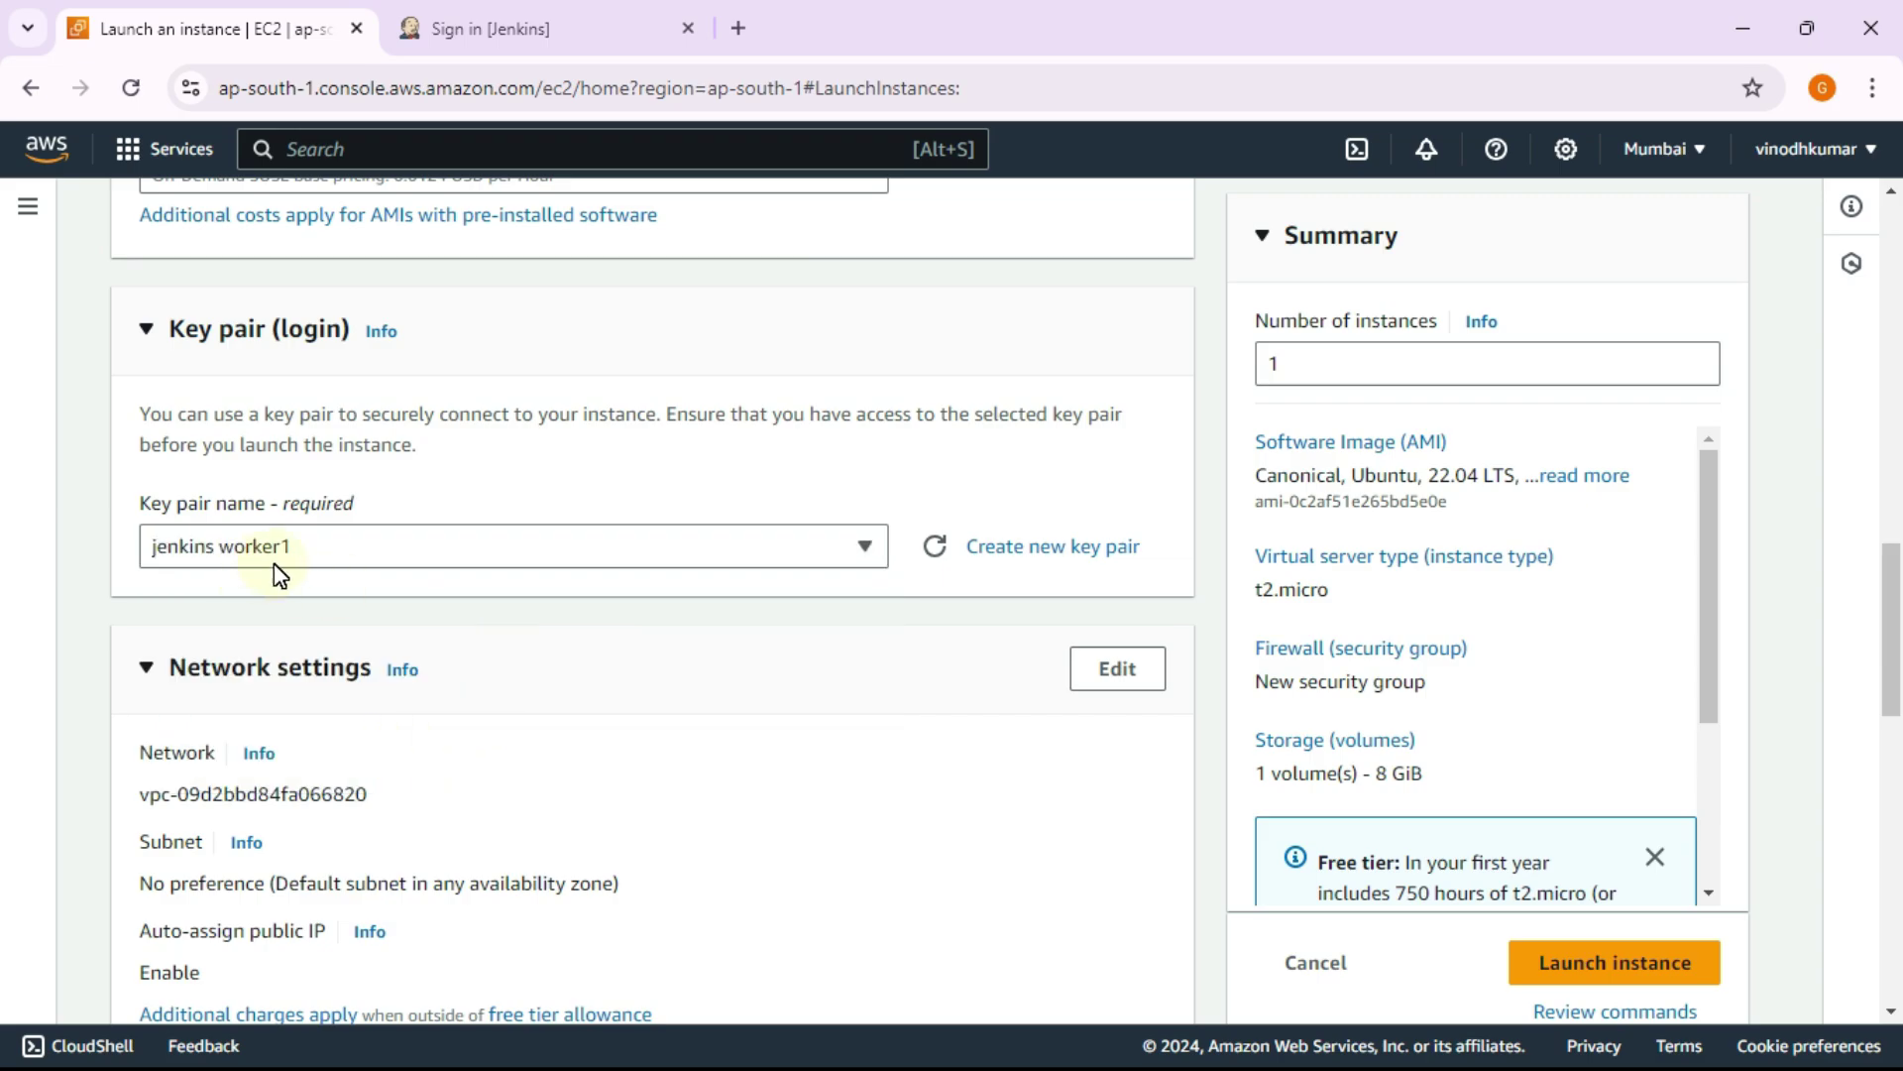
scroll(820, 565, down, 3)
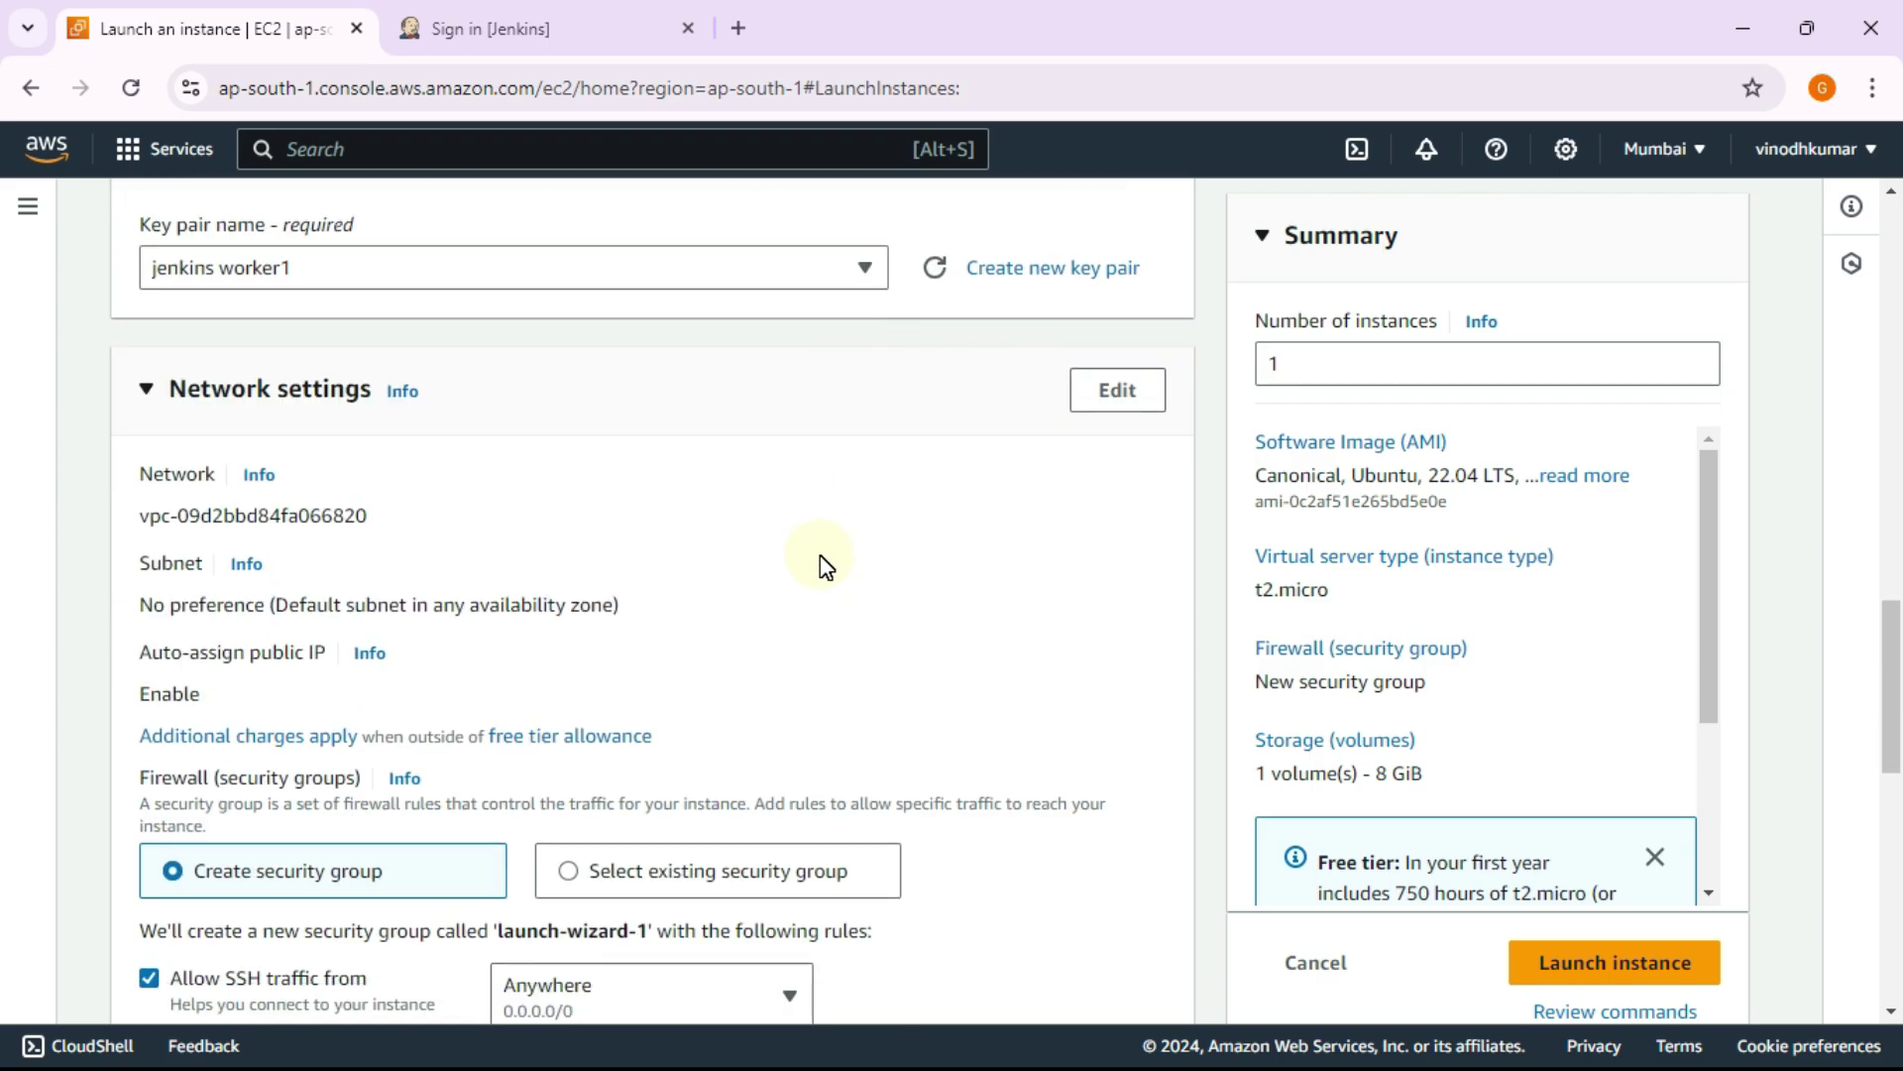
click(1125, 406)
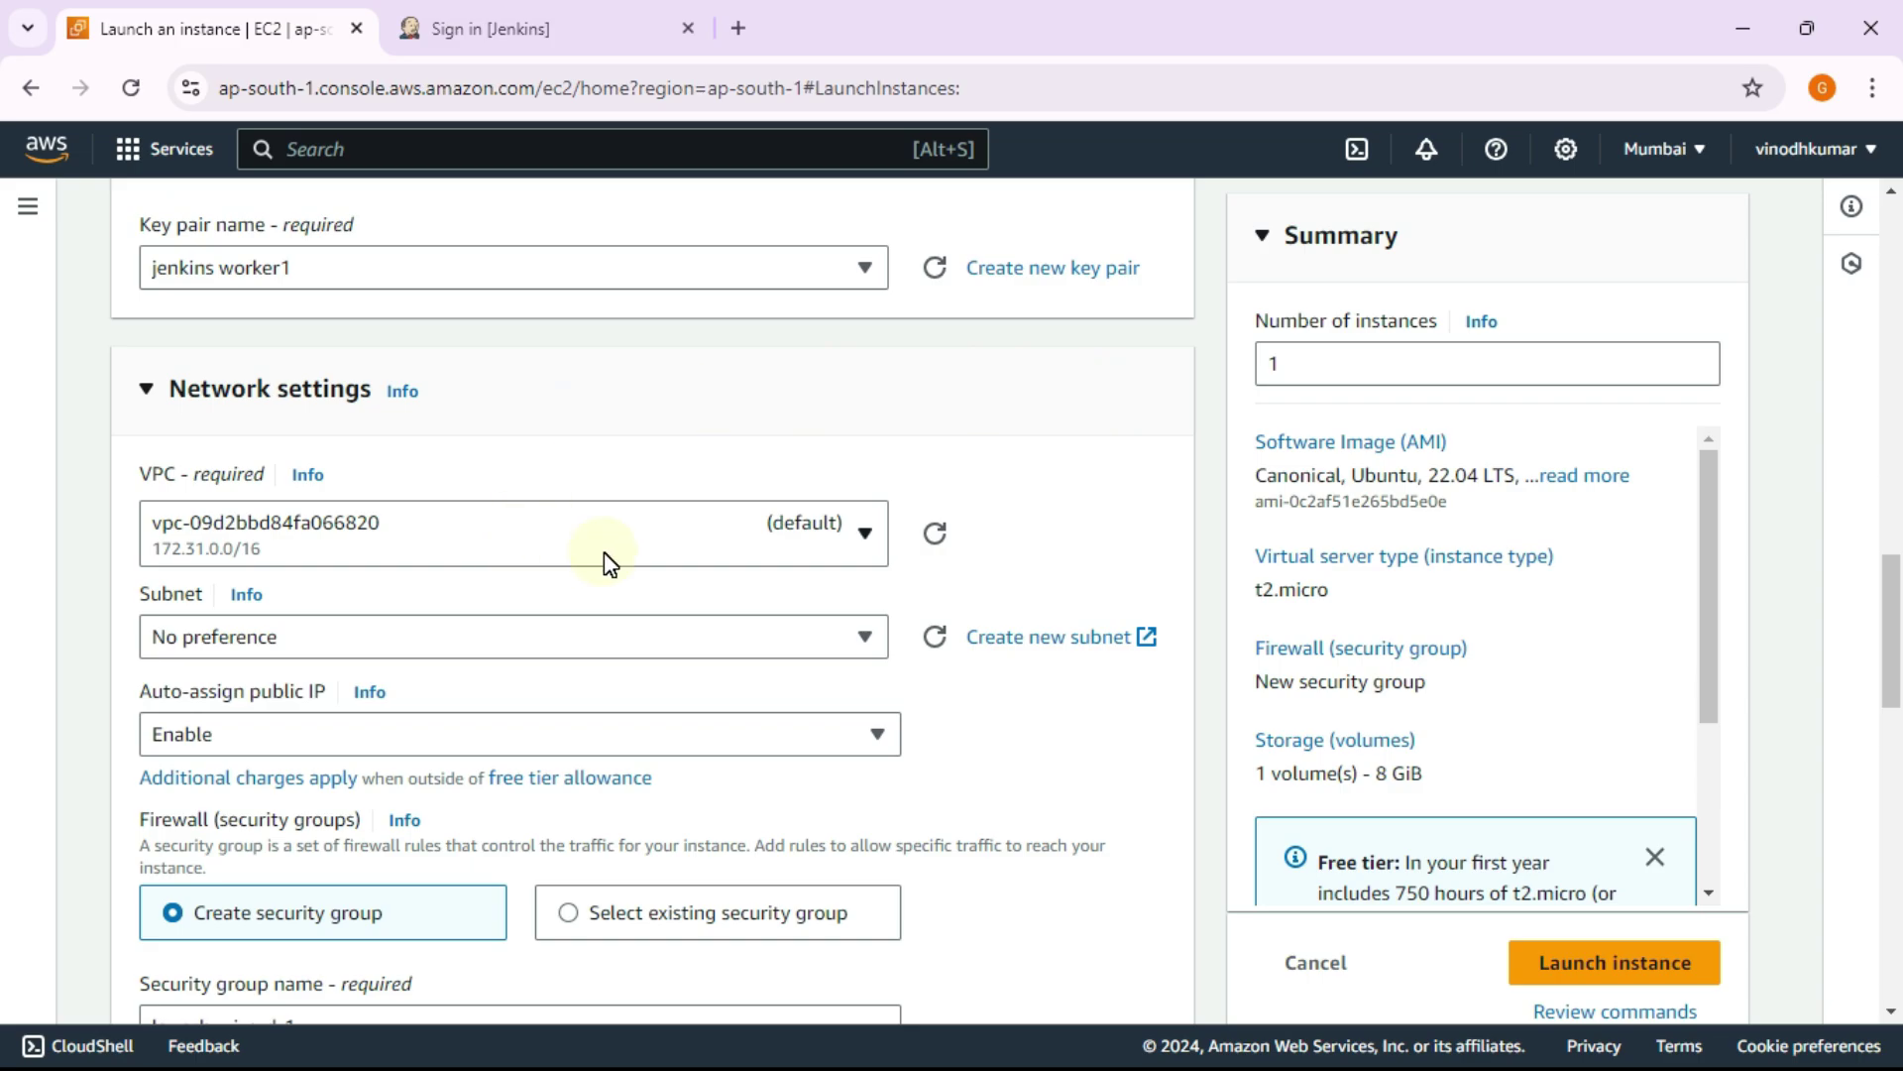
click(737, 550)
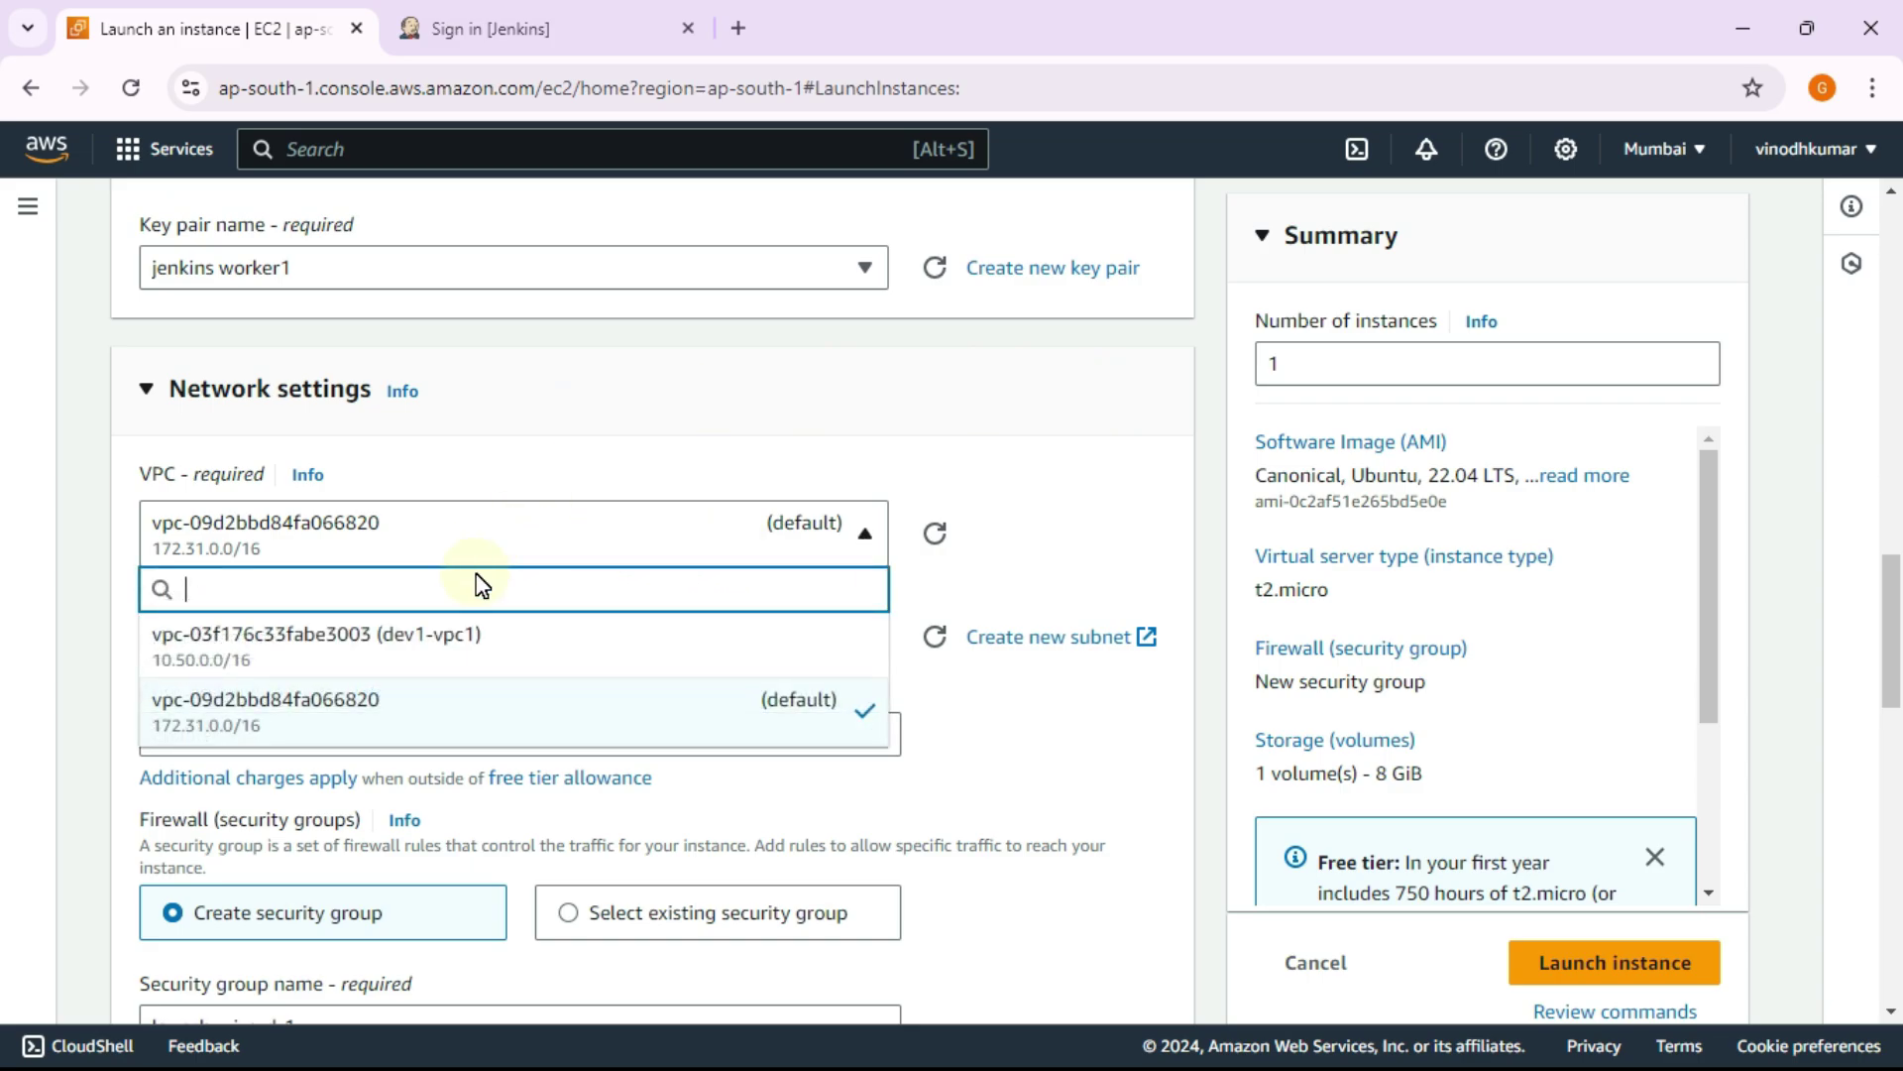
click(694, 664)
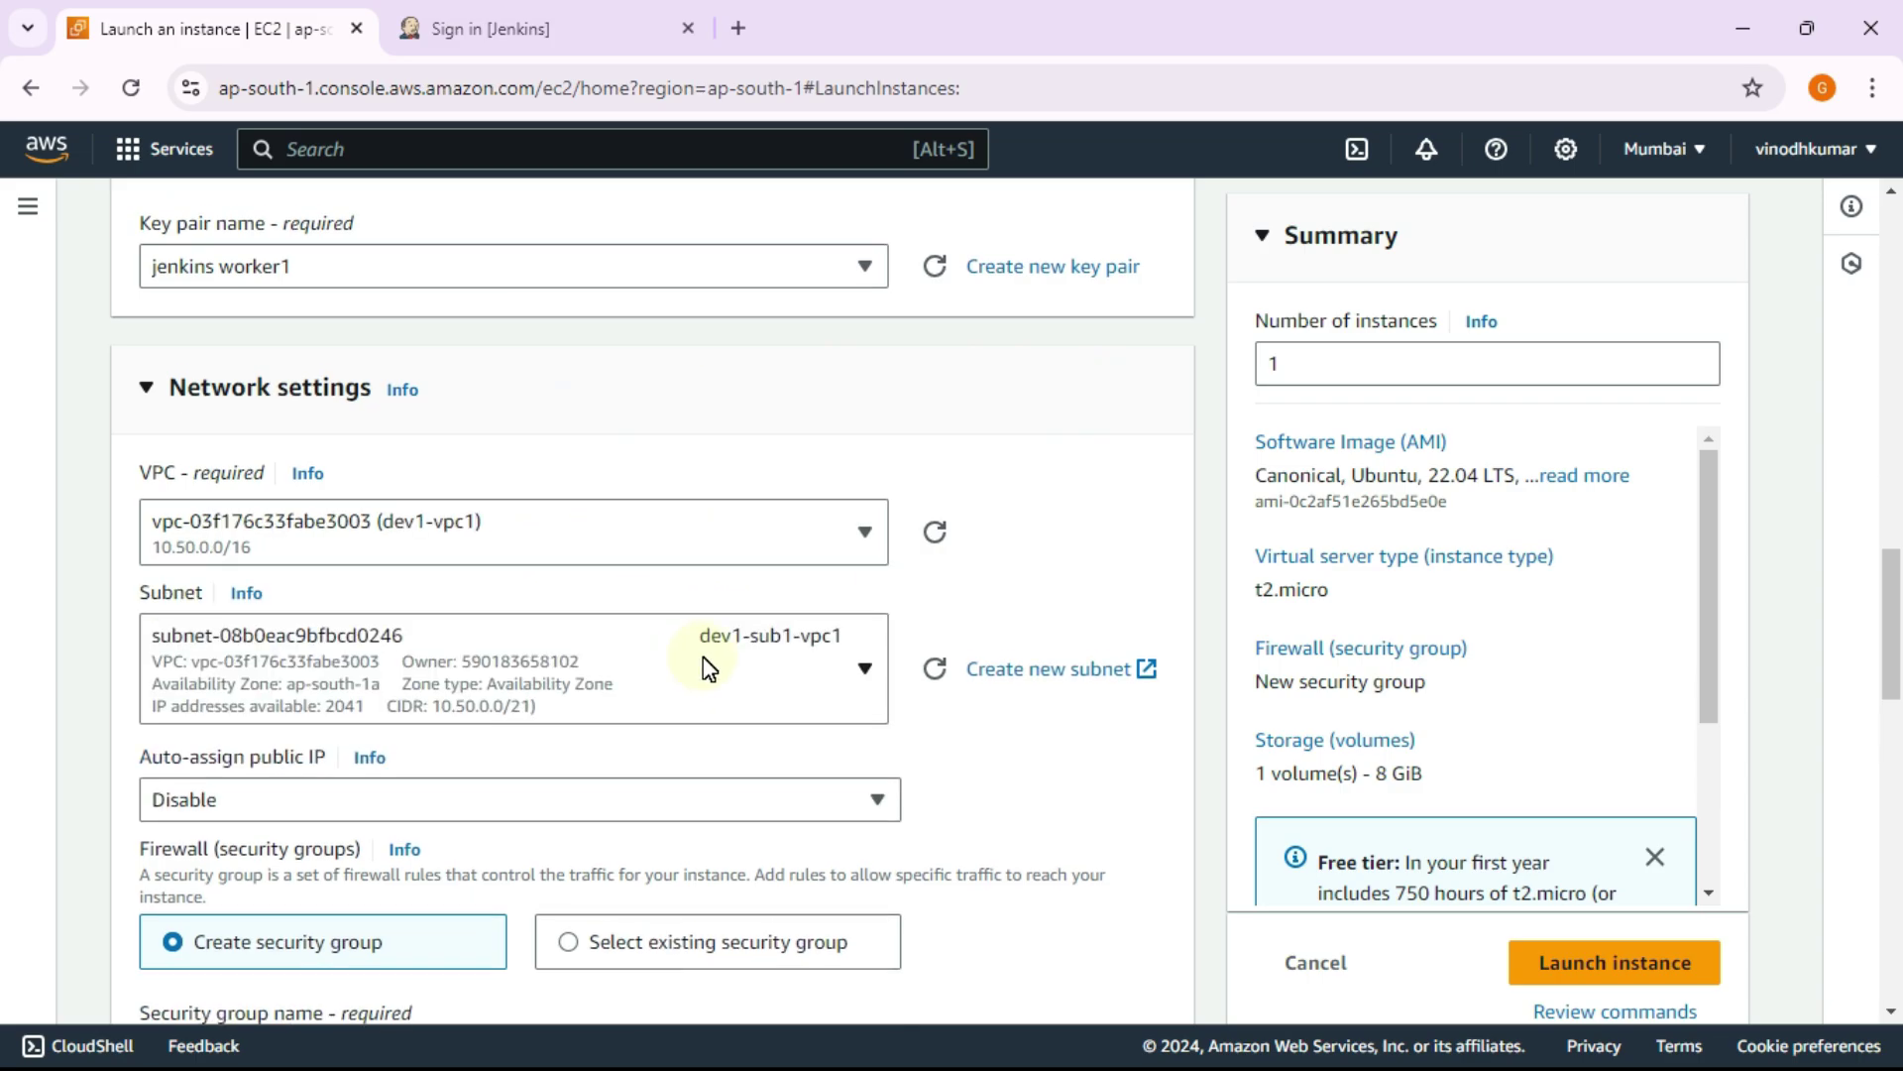
scroll(705, 663, down, 3)
click(760, 378)
click(608, 553)
Step: Attach the existing security group dev1-SG1-vpc1 instead of creating a new one
scroll(635, 536, down, 4)
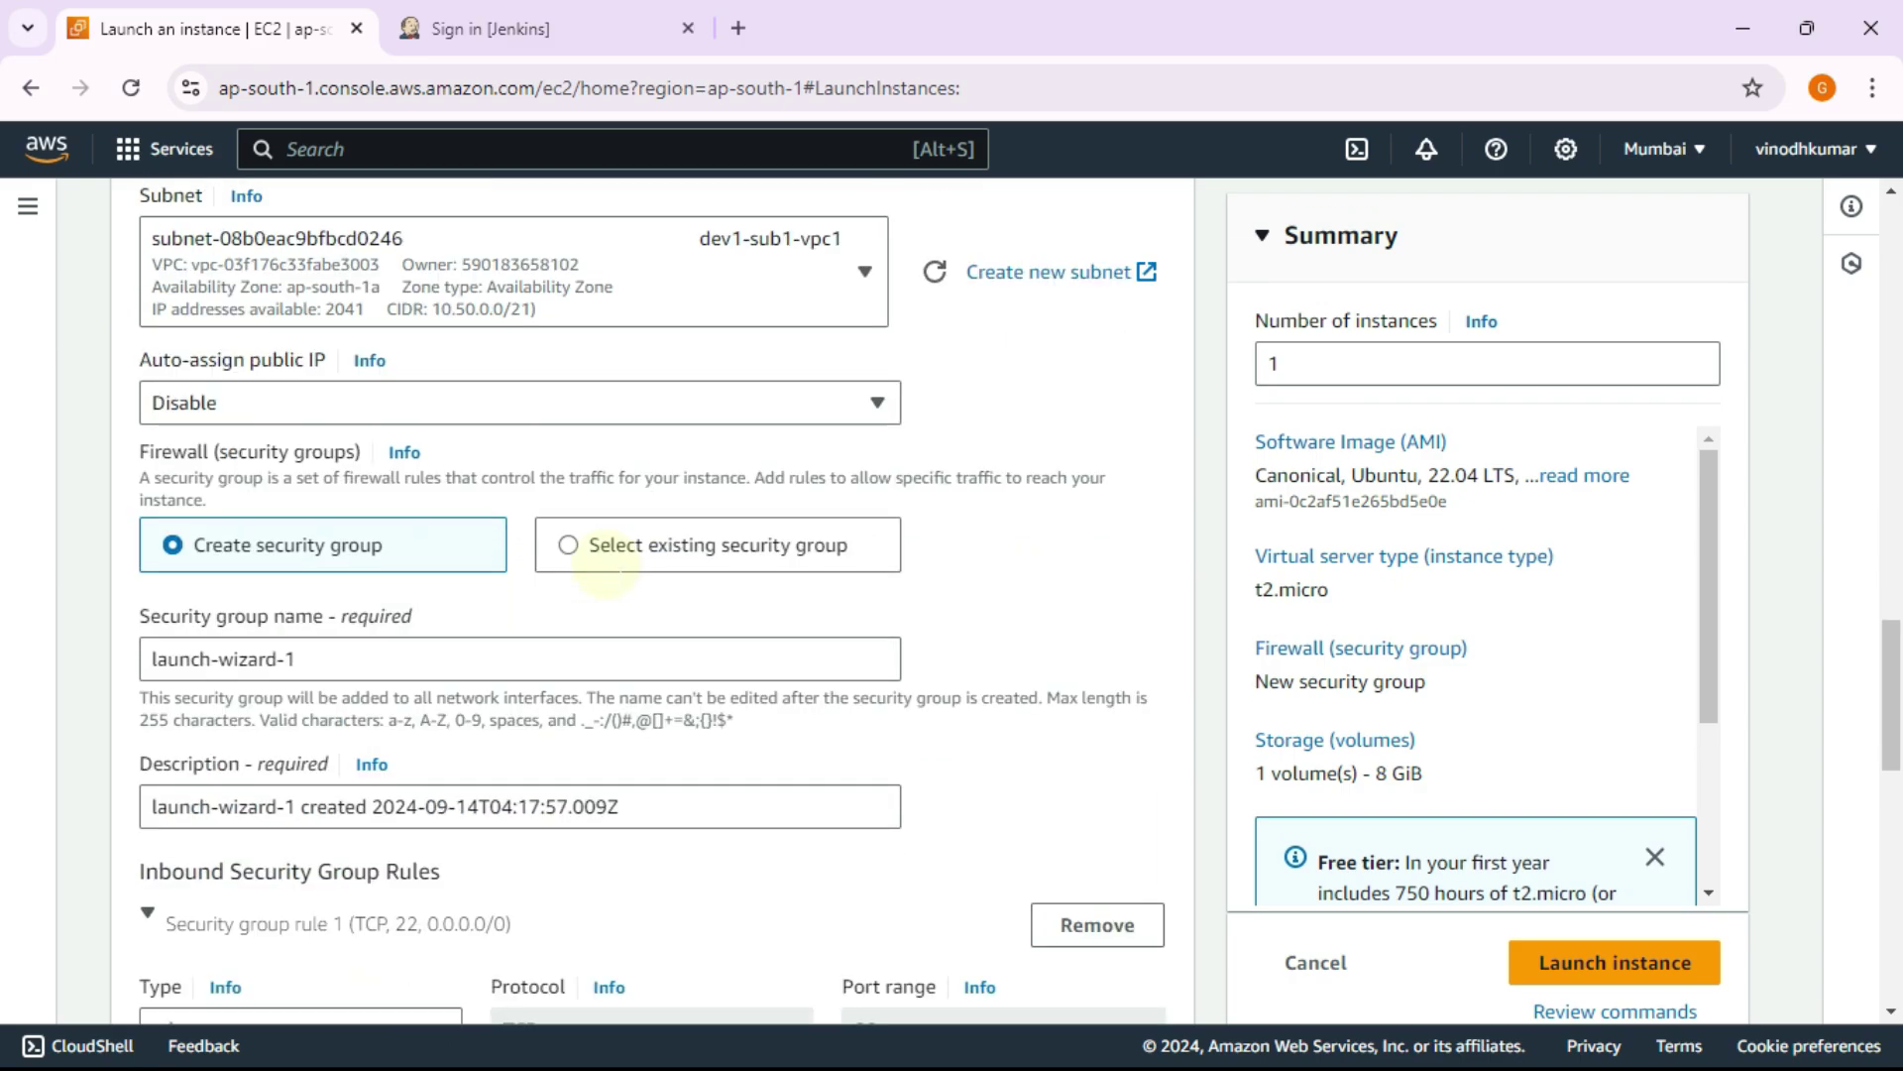
click(609, 256)
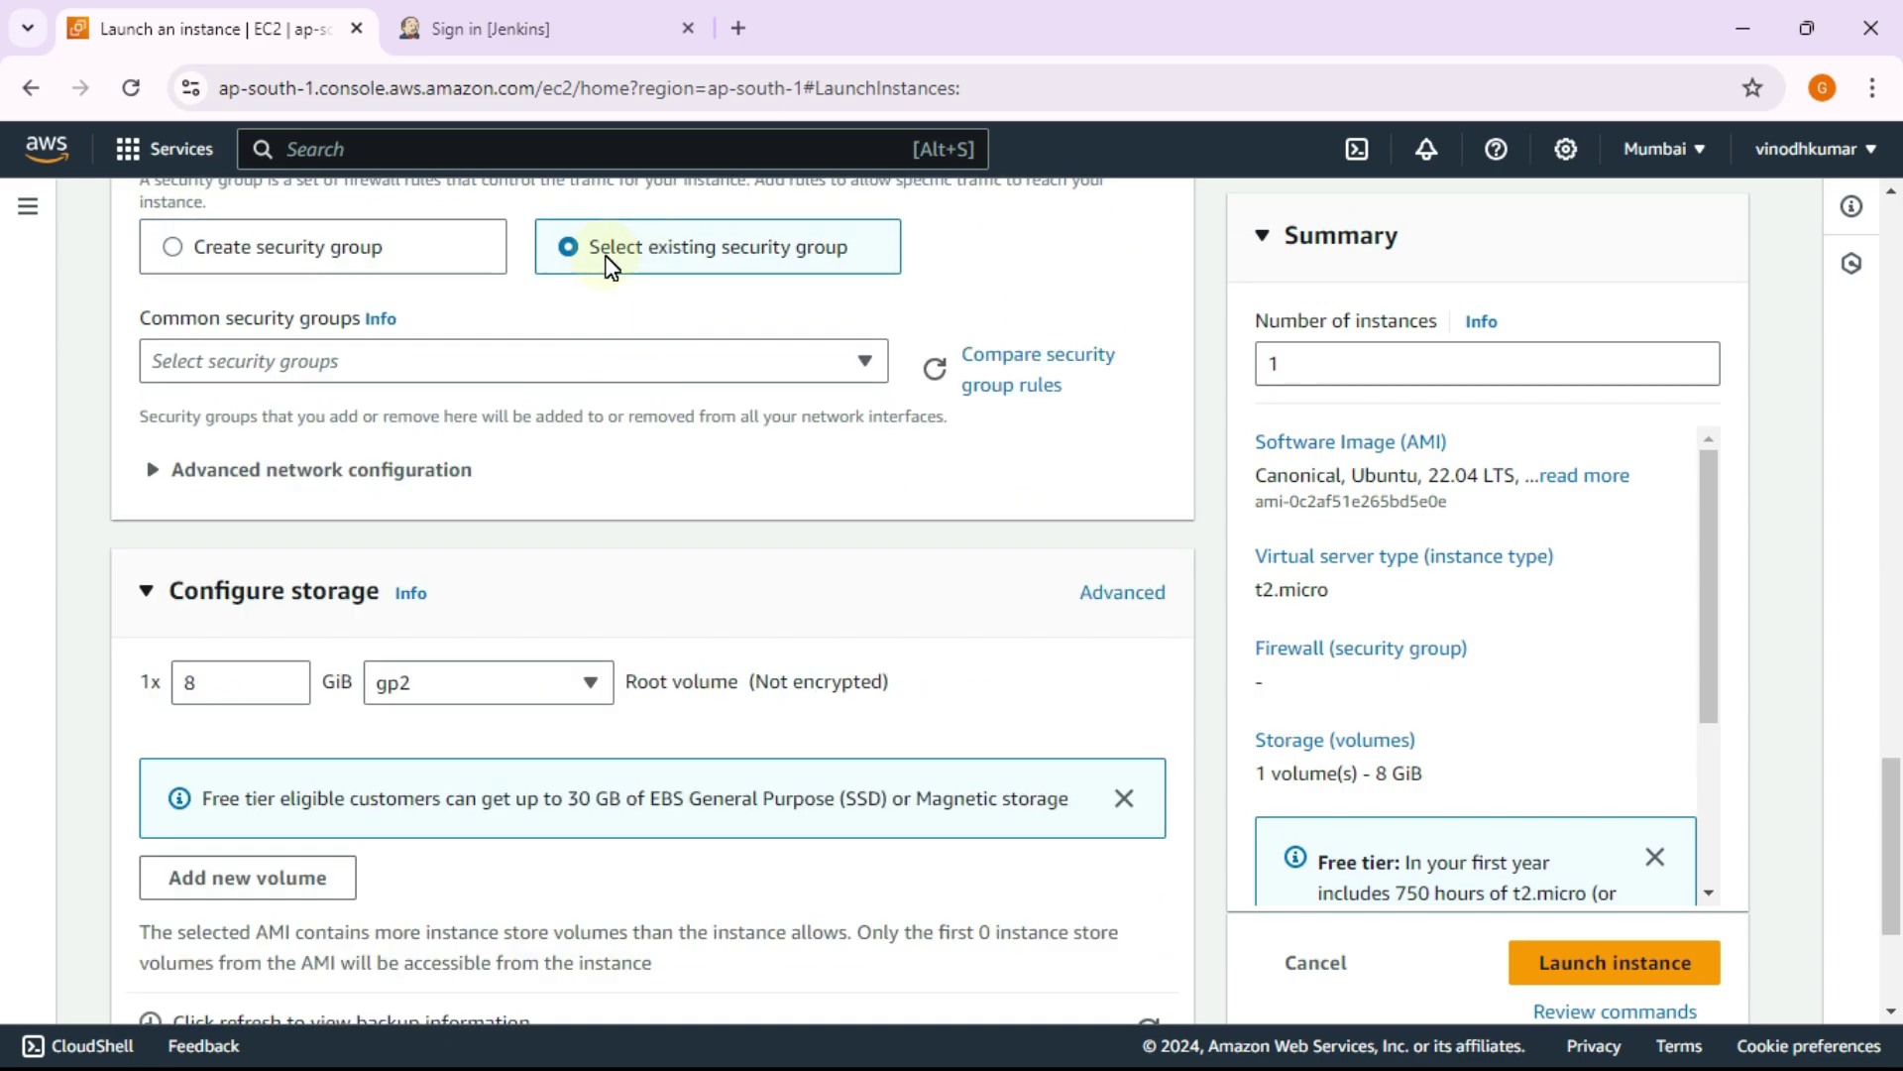
click(680, 367)
click(438, 545)
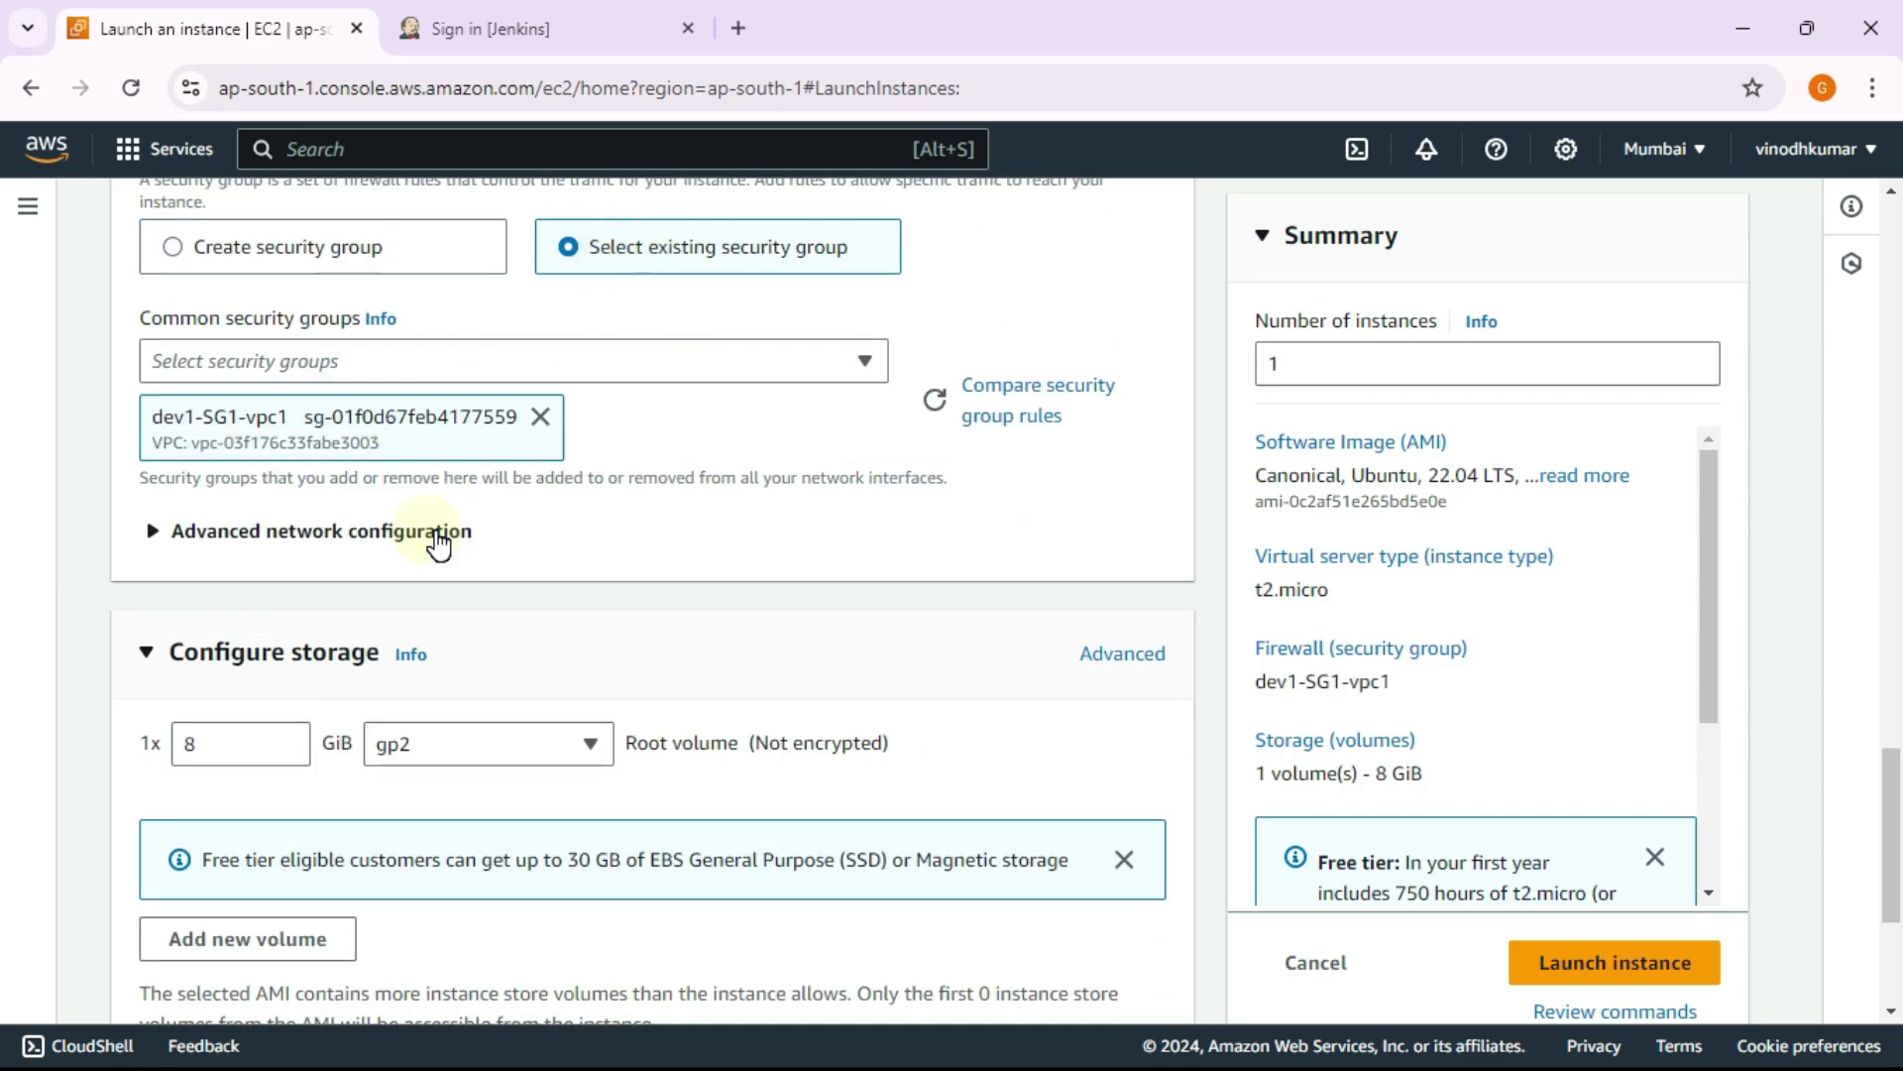
scroll(811, 507, down, 1)
scroll(811, 507, down, 2)
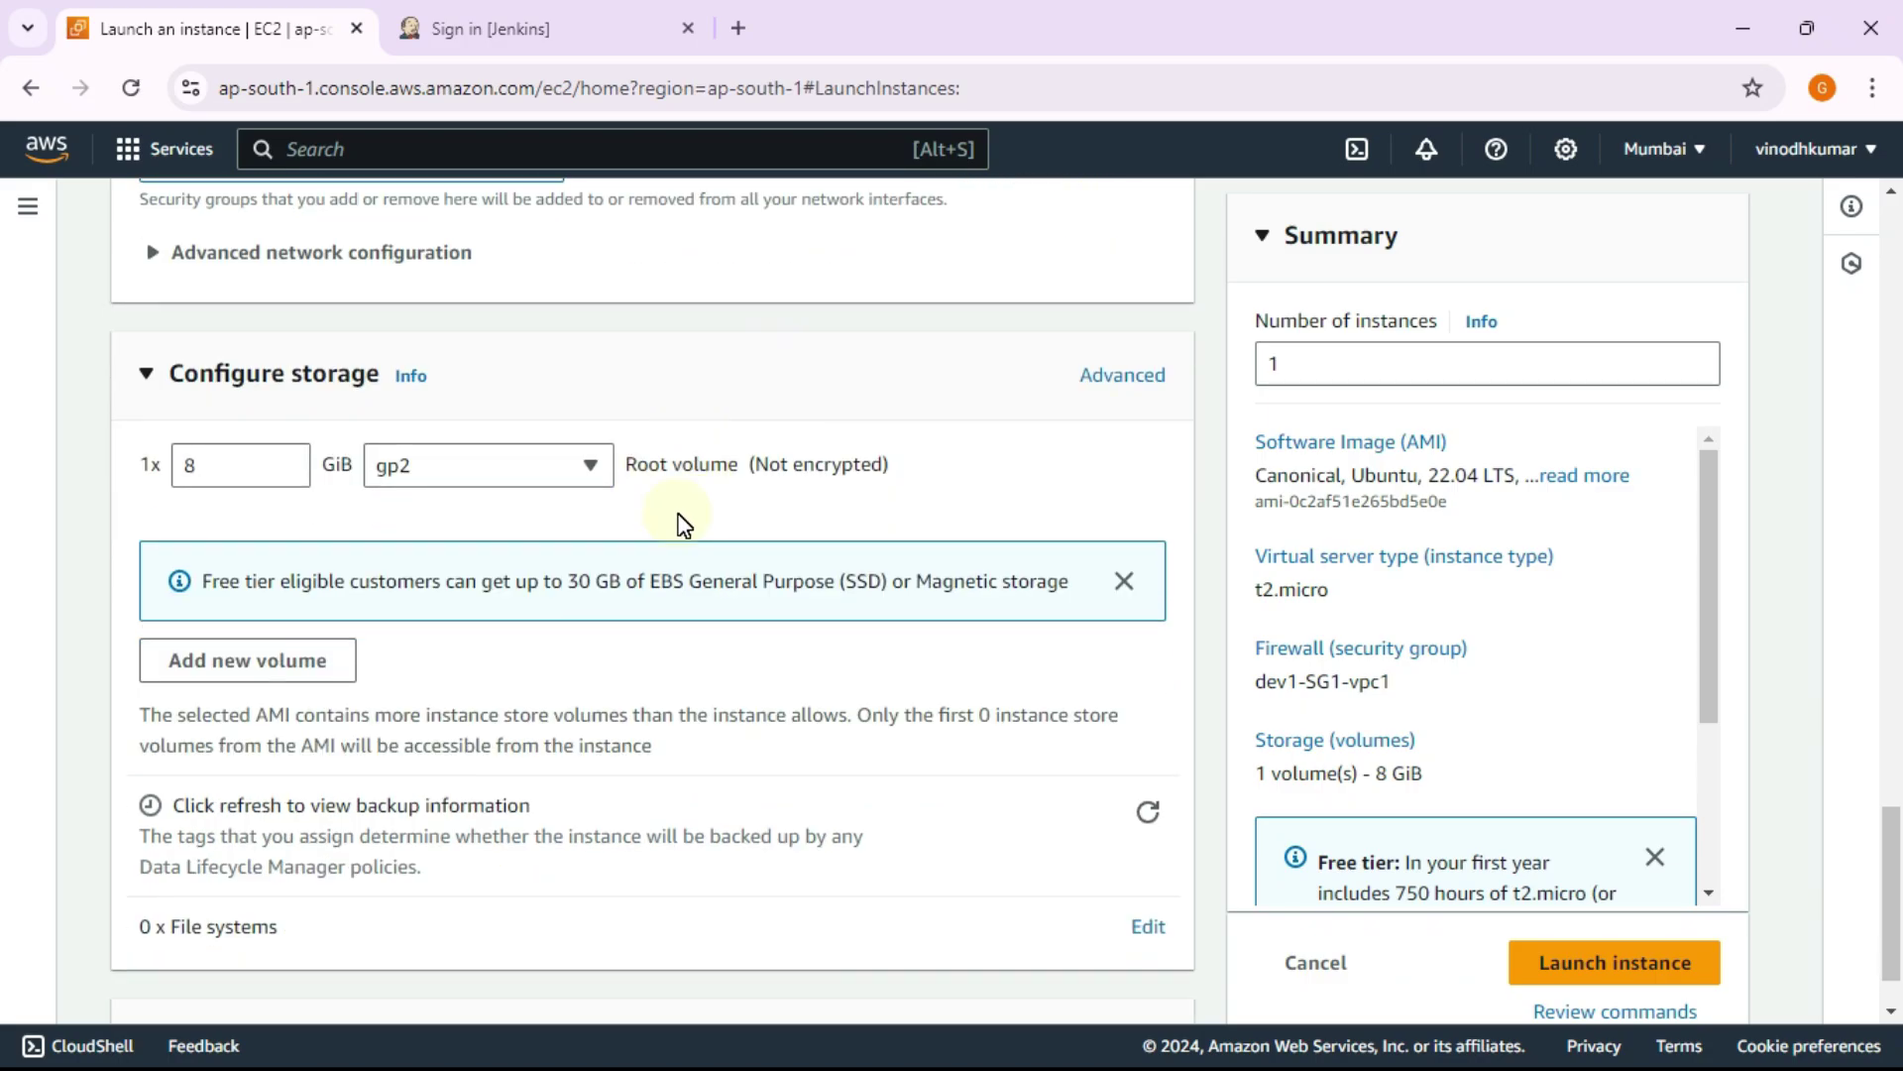
Step: Launch the instance and return to the instances list filtered to running
click(1576, 917)
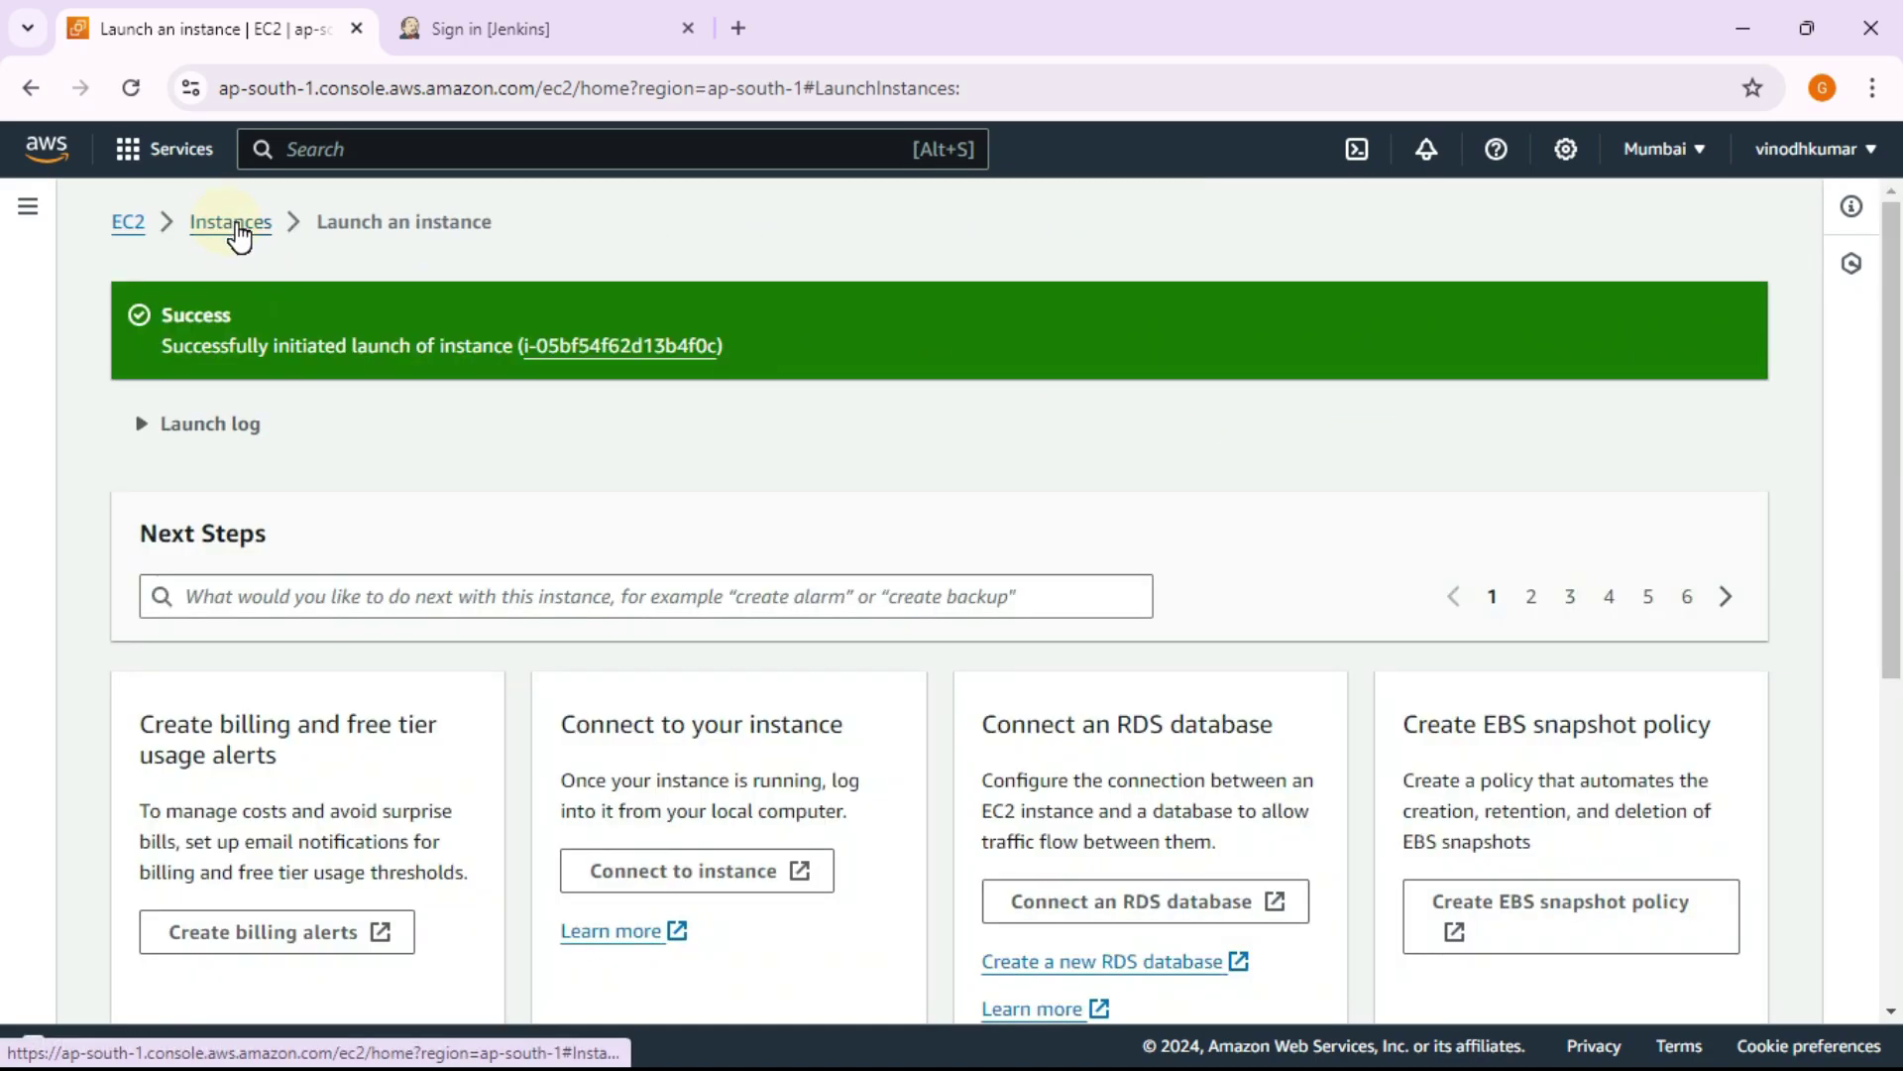
click(233, 226)
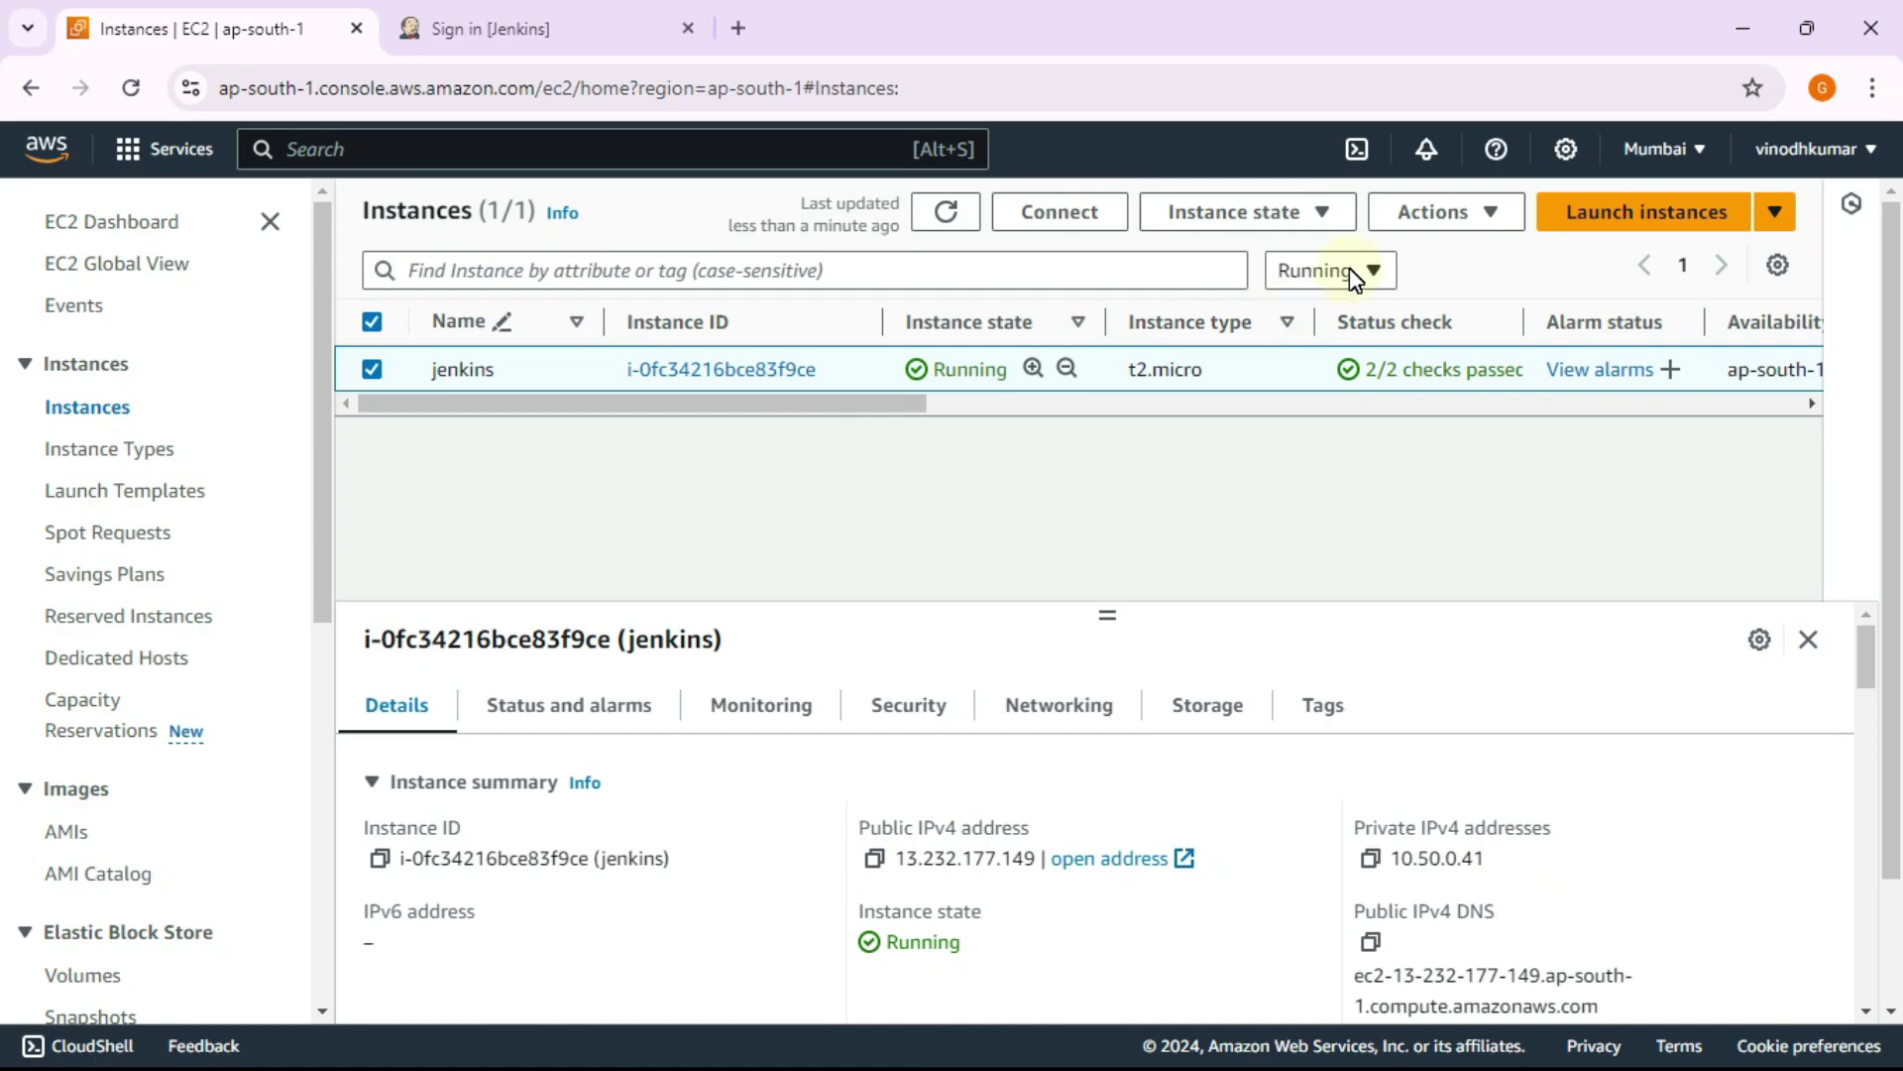
click(1318, 272)
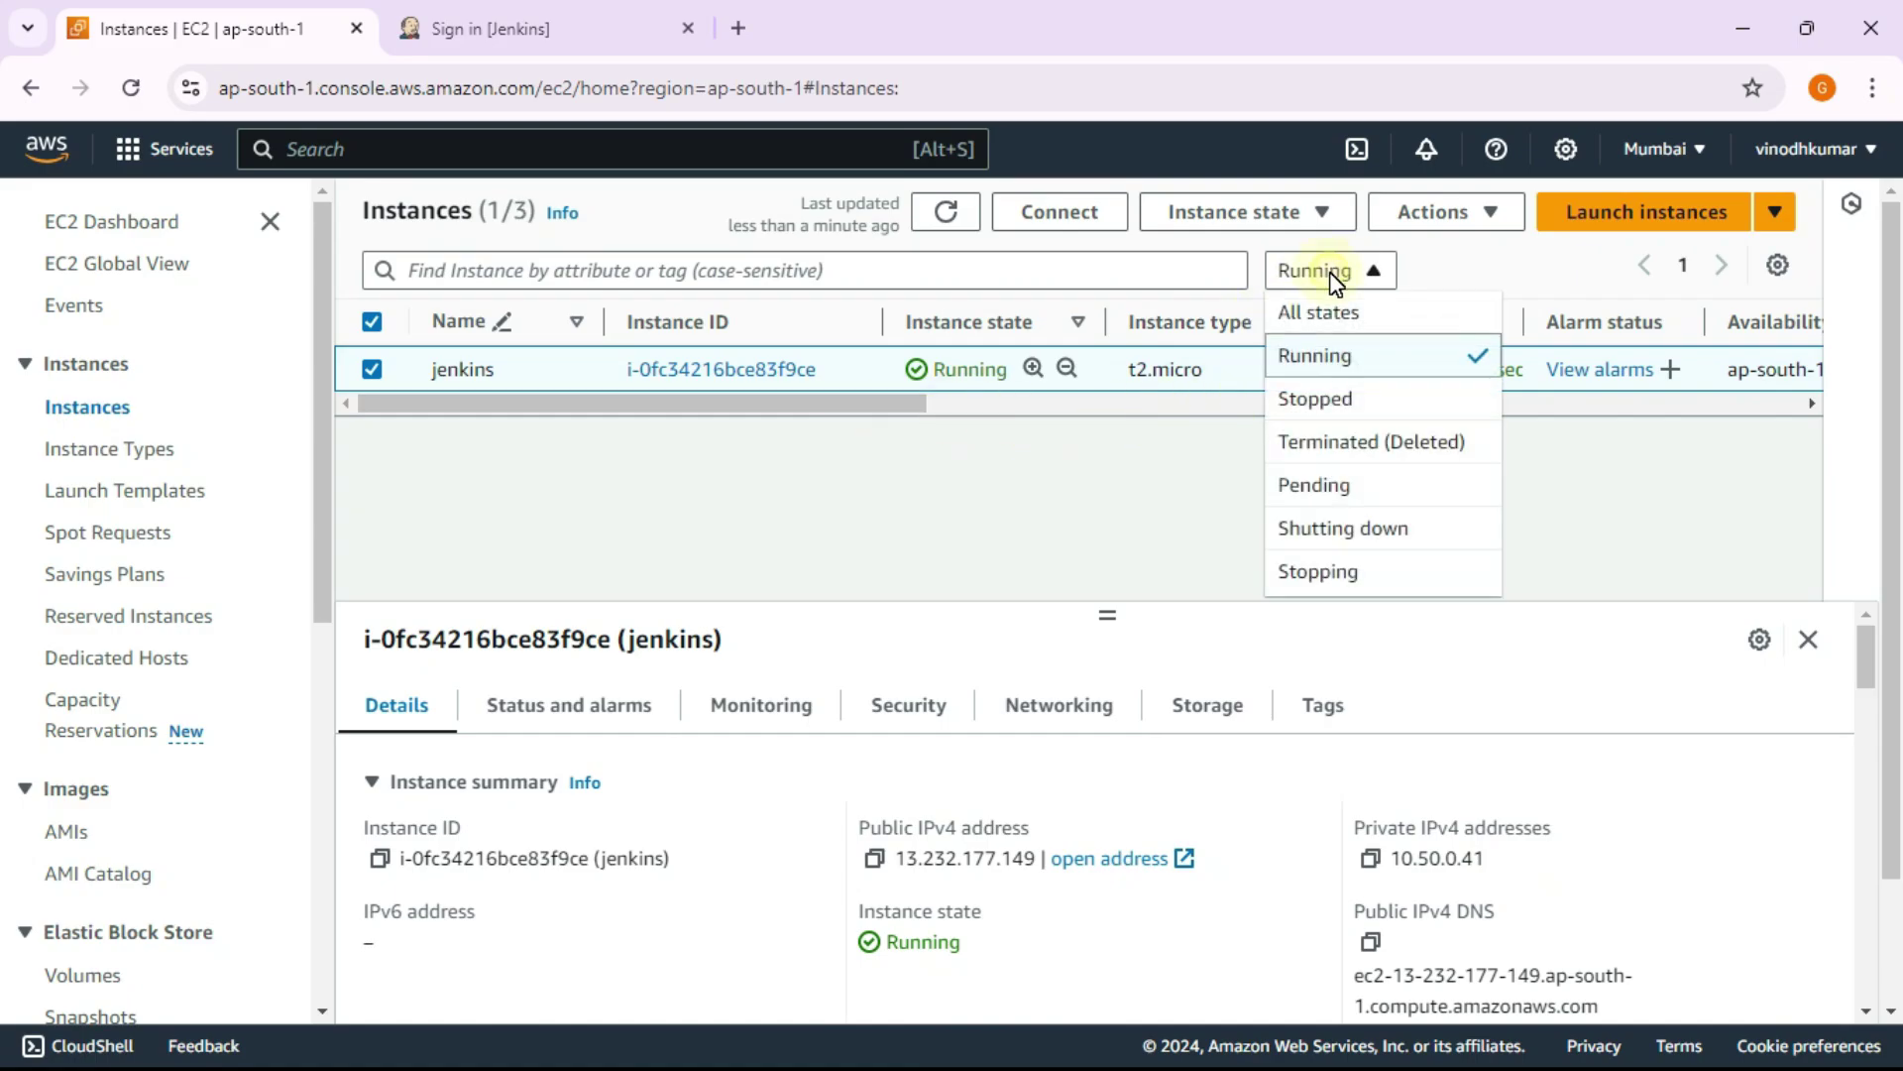
click(1324, 372)
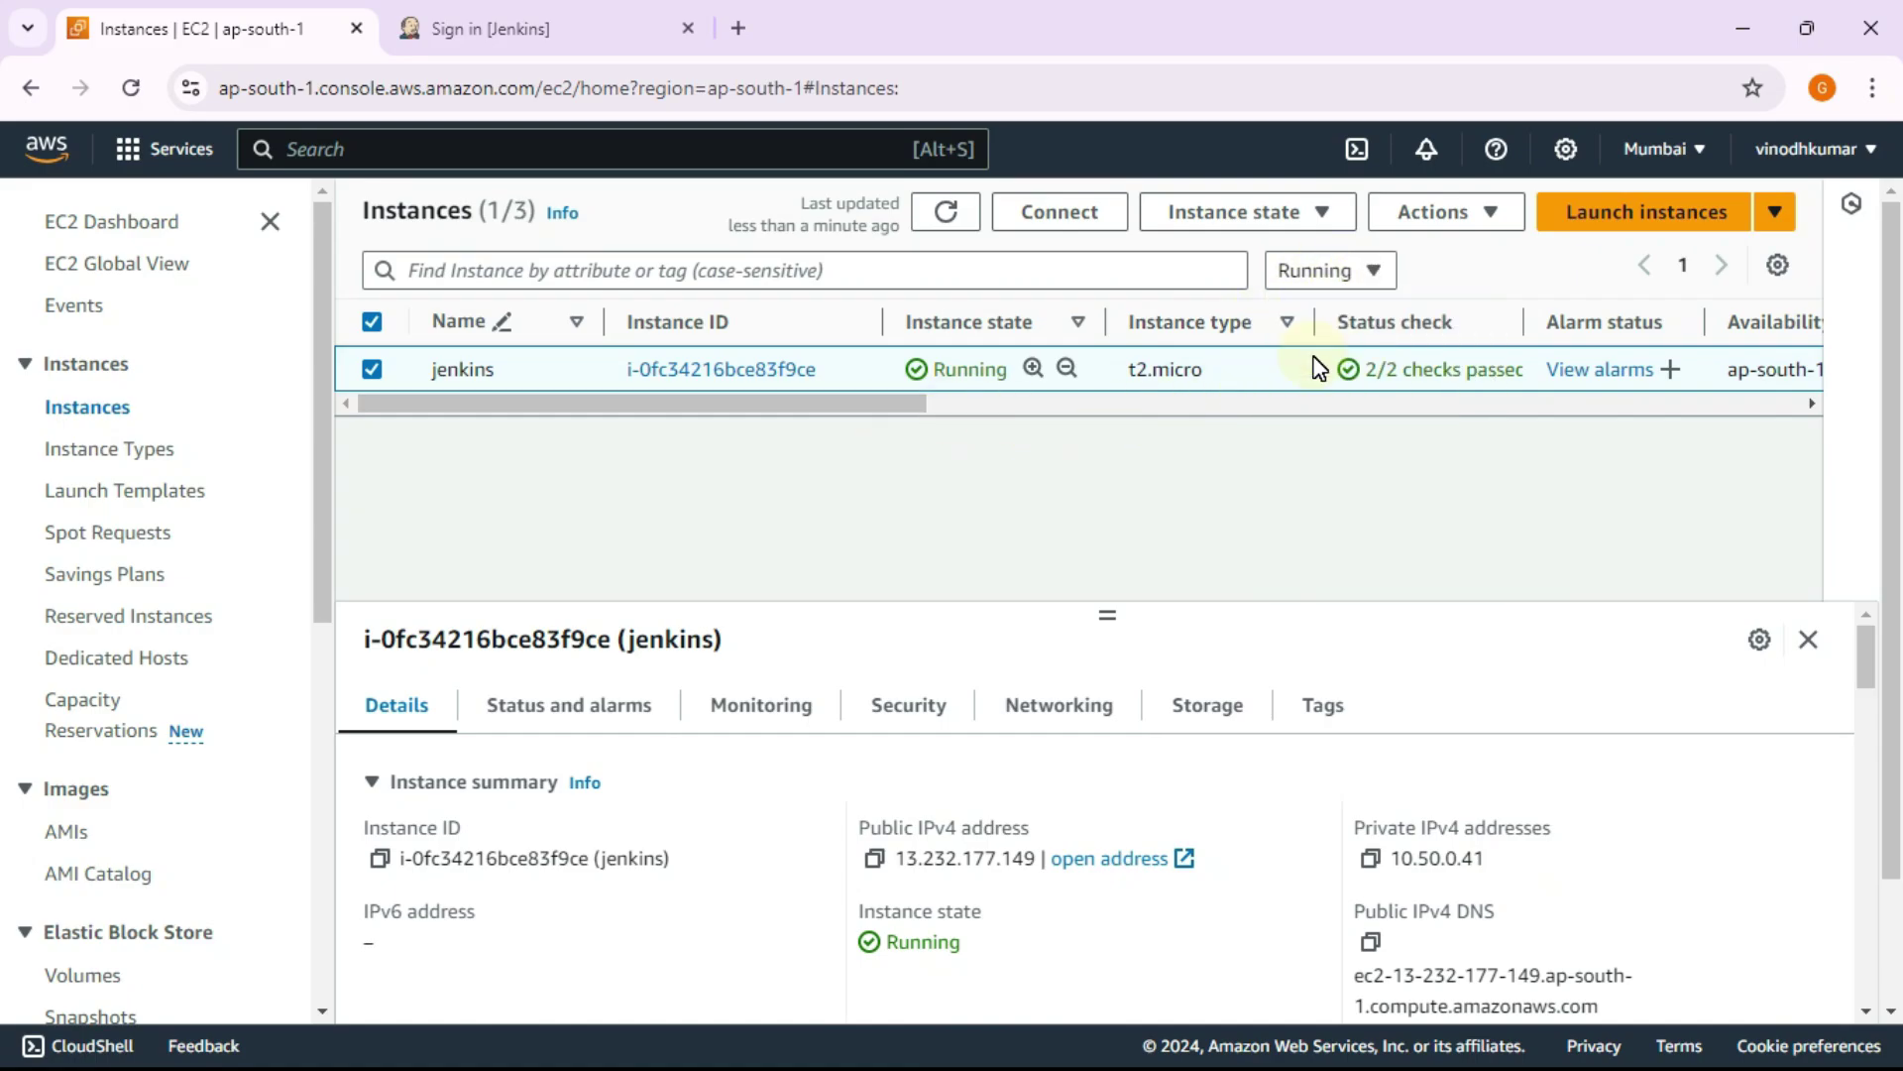
click(466, 27)
Step: Sign in to Jenkins with the admin username and password, ticking keep-me-signed-in
click(751, 446)
click(1126, 497)
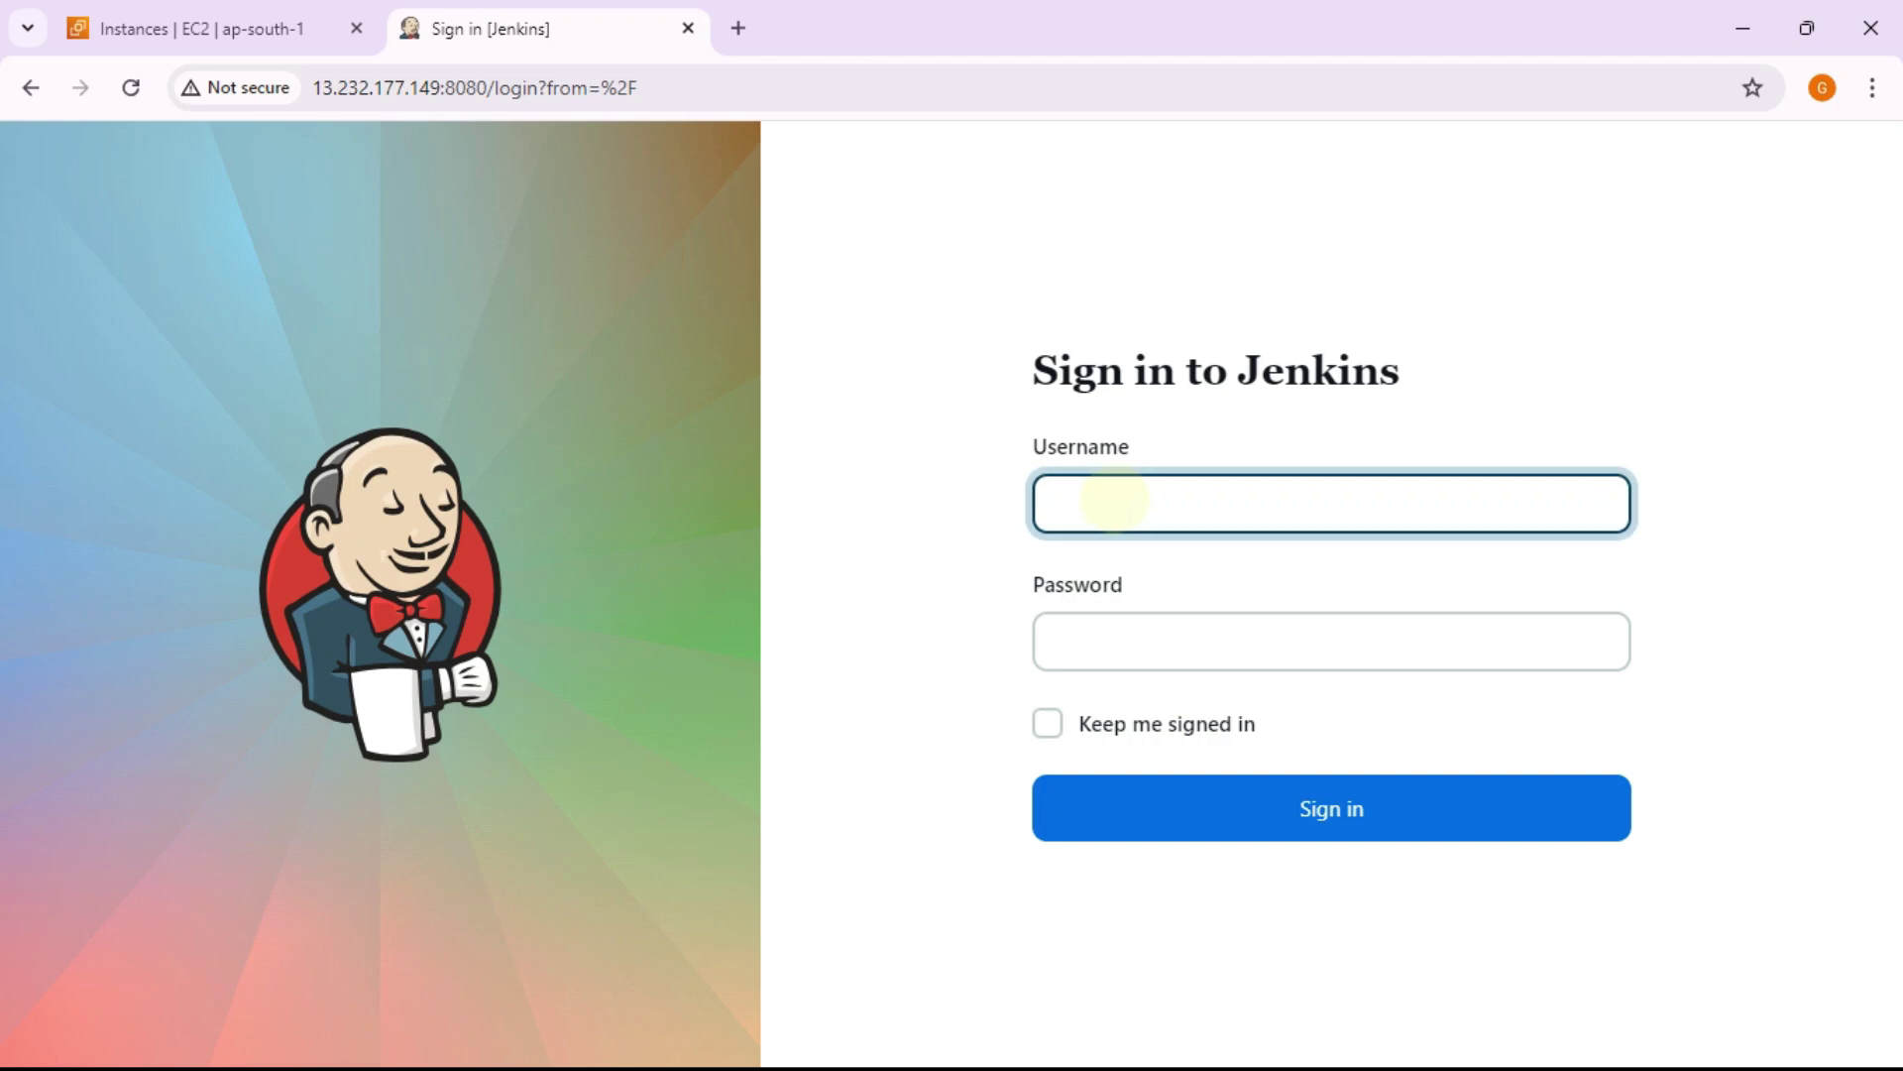
text(admin)
key(Tab)
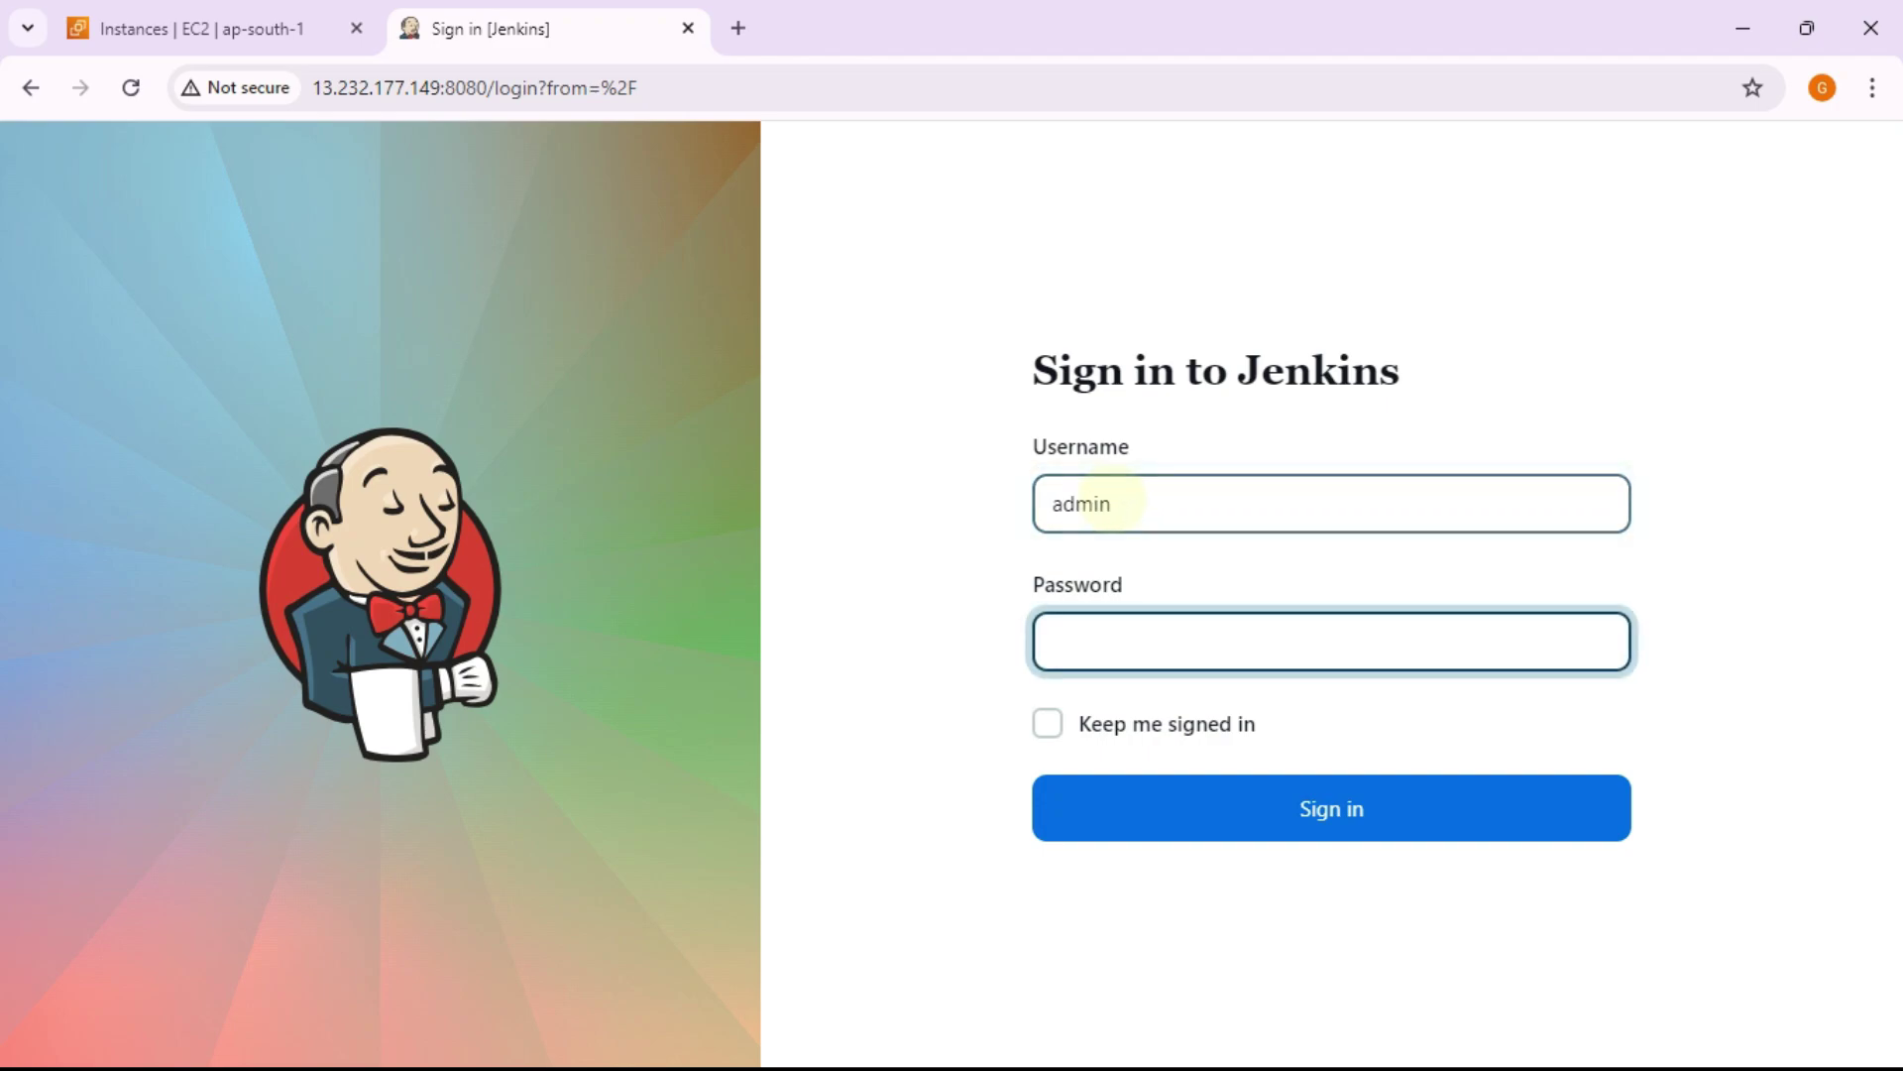
text(adm)
key(Tab)
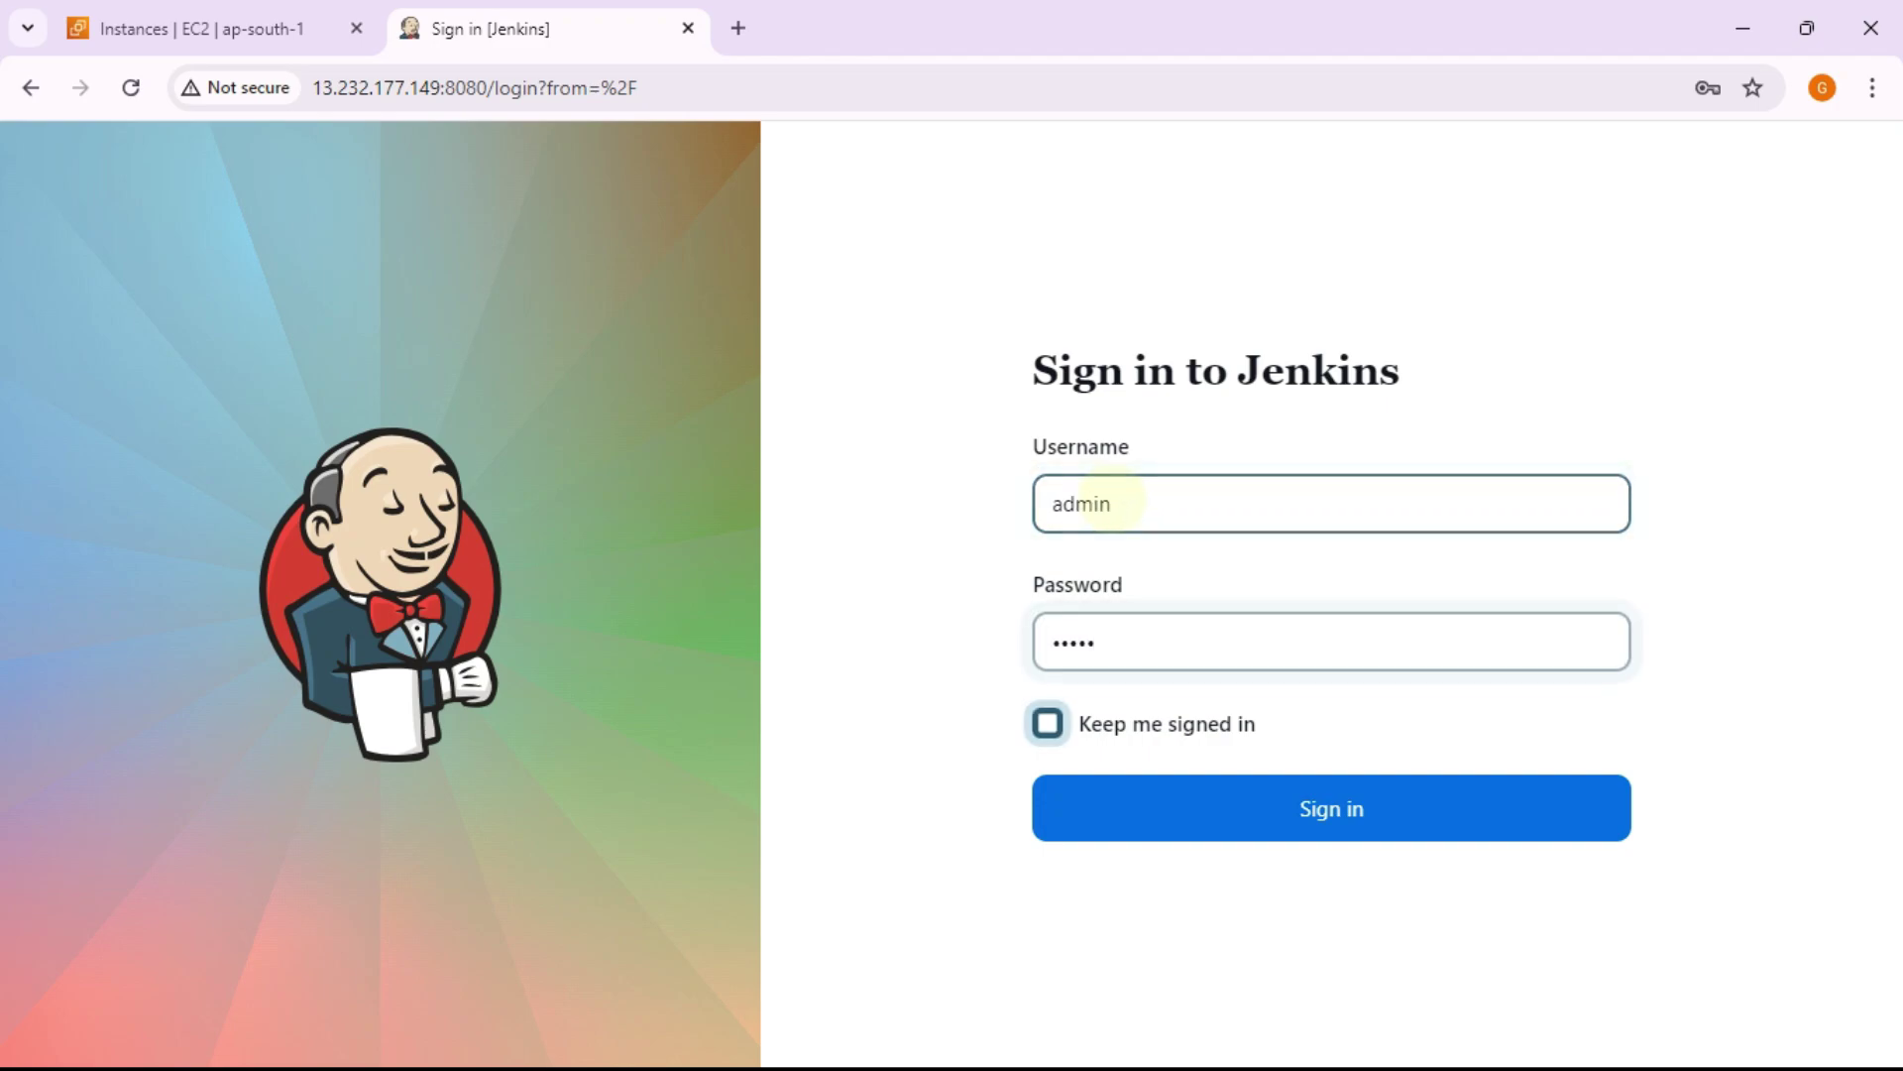
key(space)
key(Tab)
key(Return)
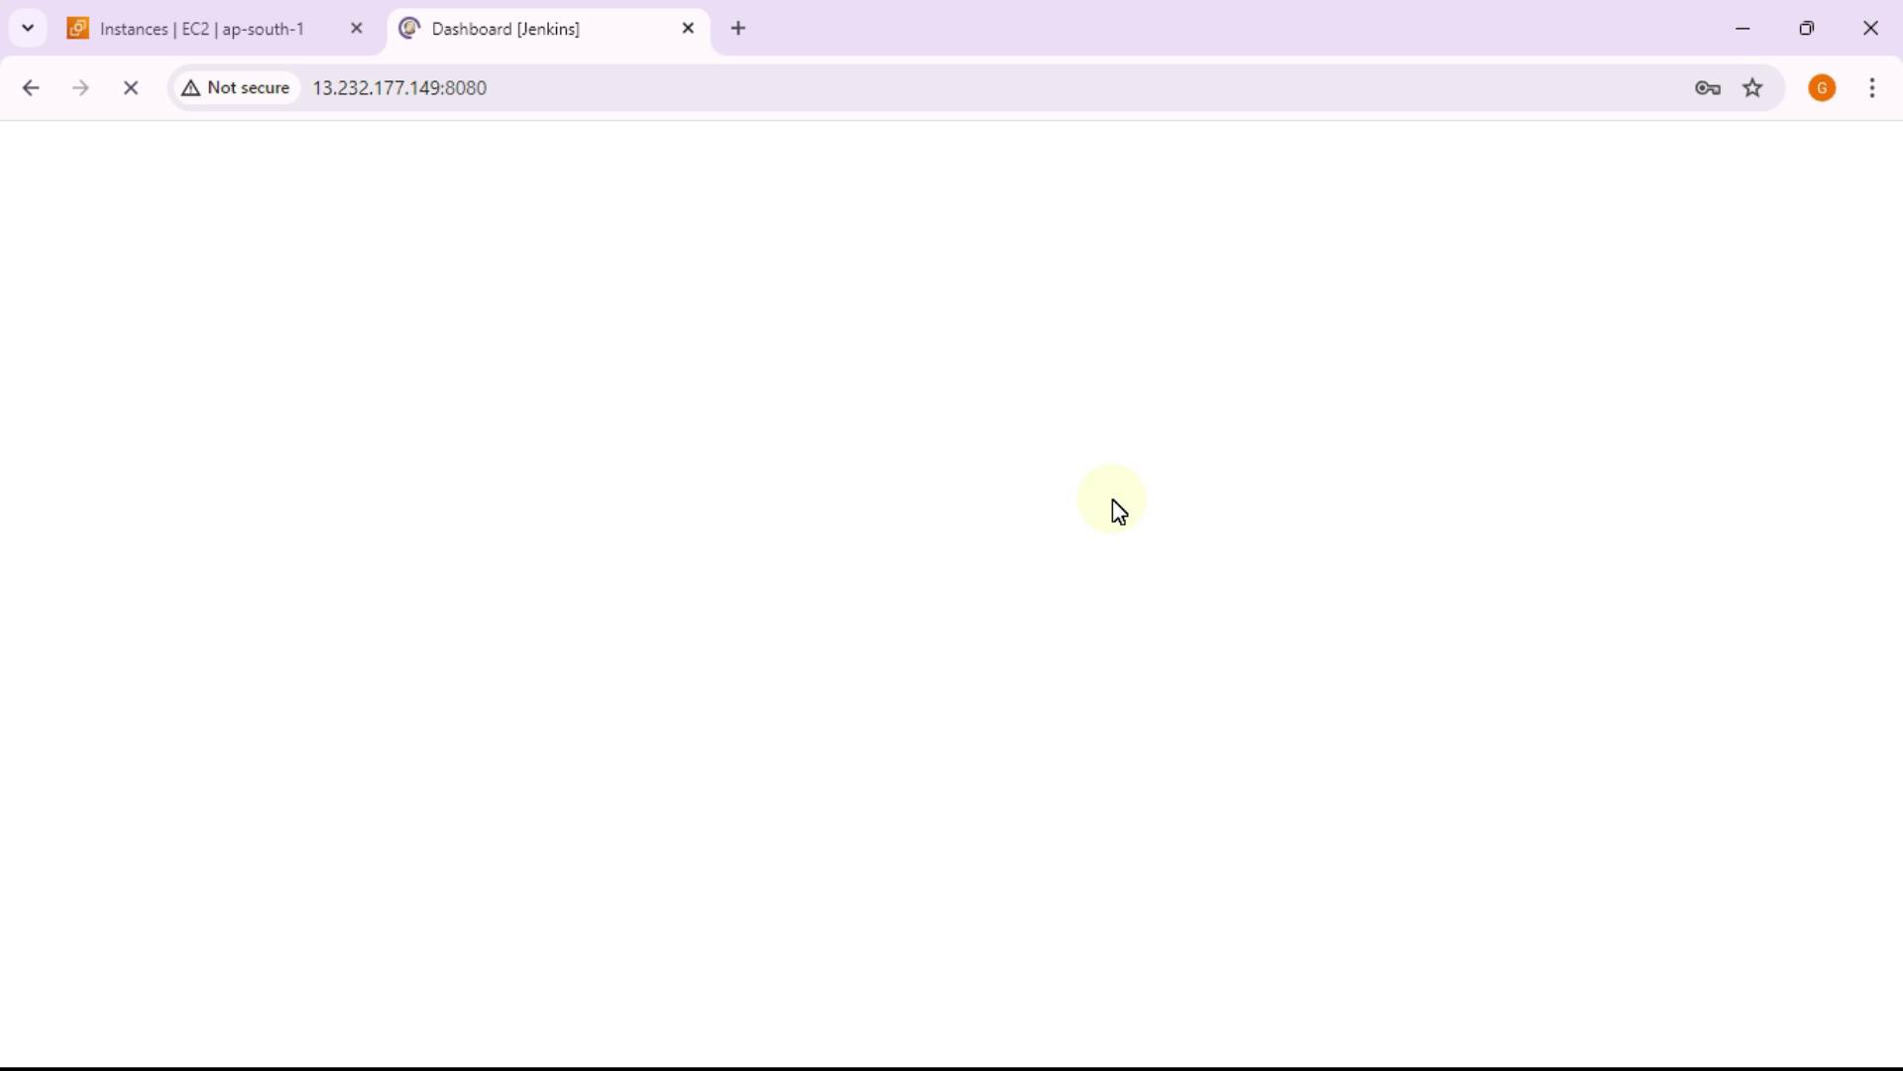
Step: Refresh the EC2 instance list, then dismiss Chrome's password warning and decline saving it
click(238, 38)
click(945, 211)
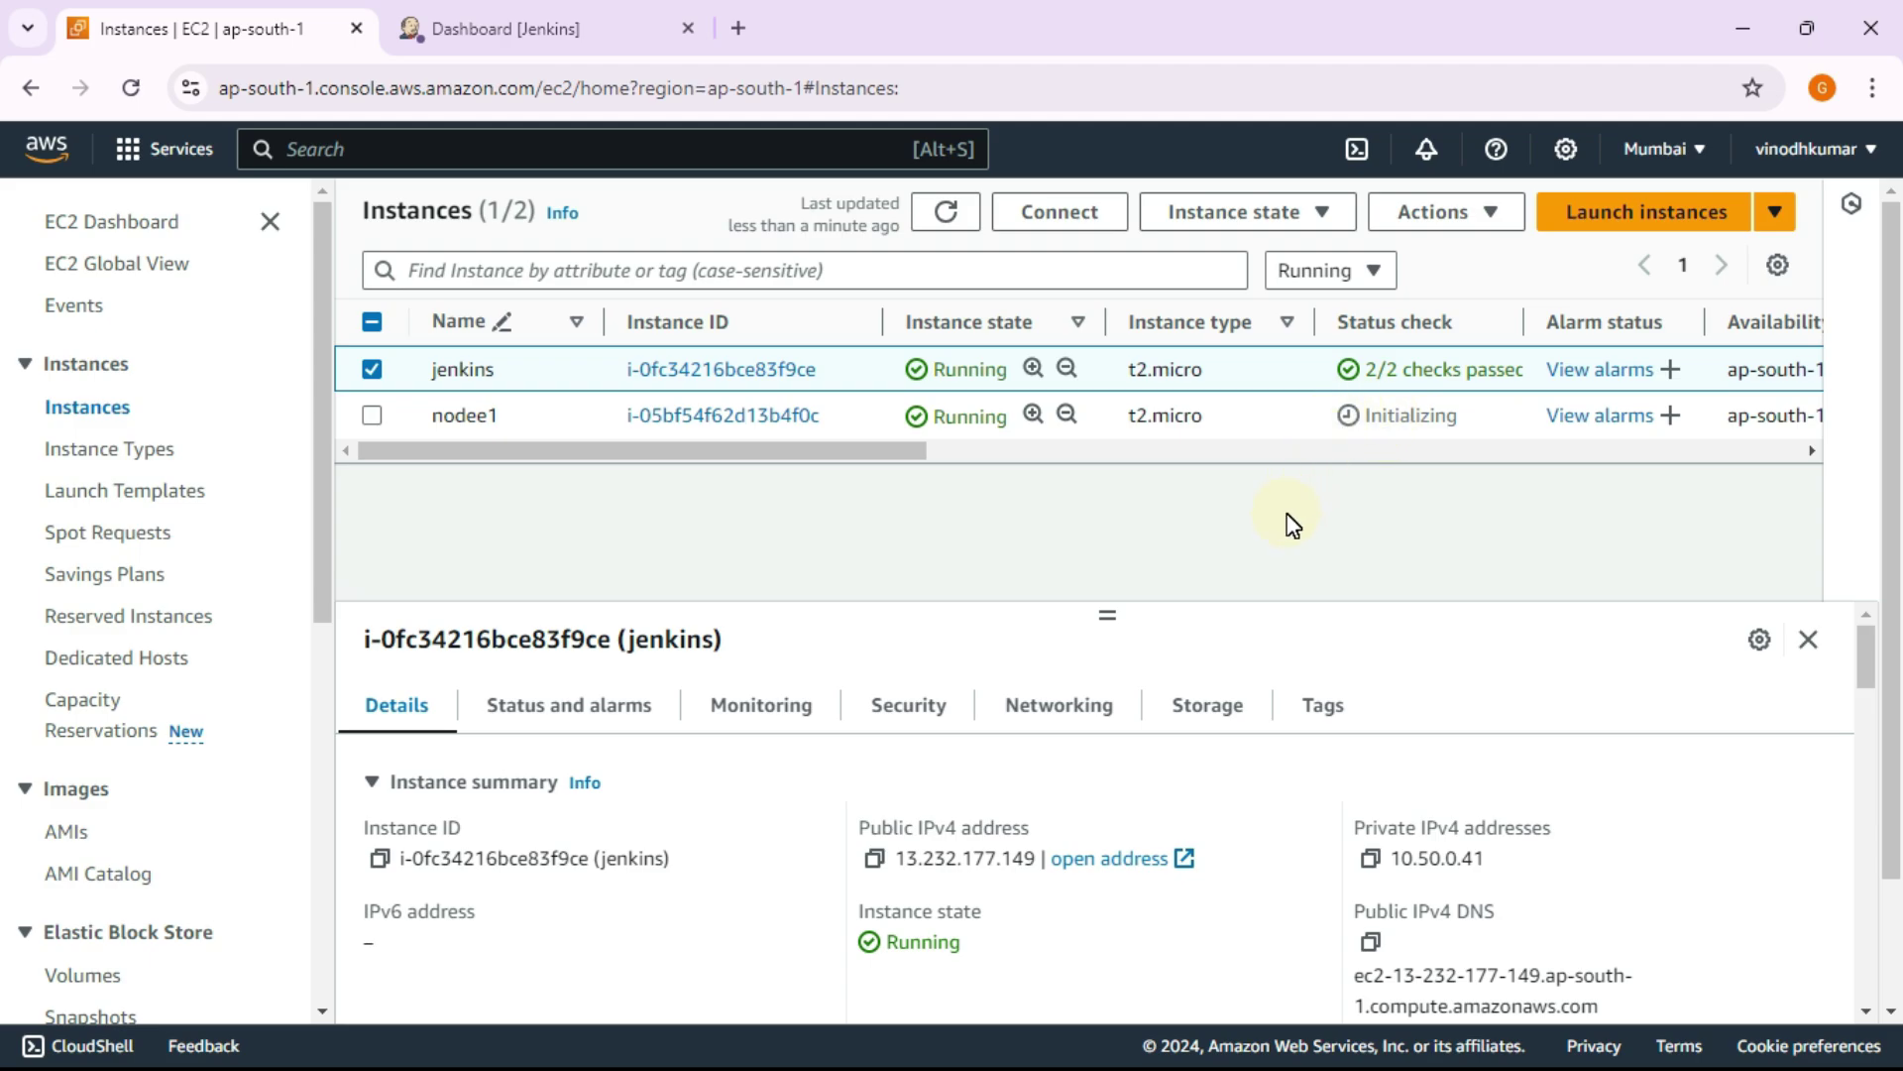
click(540, 28)
click(1204, 481)
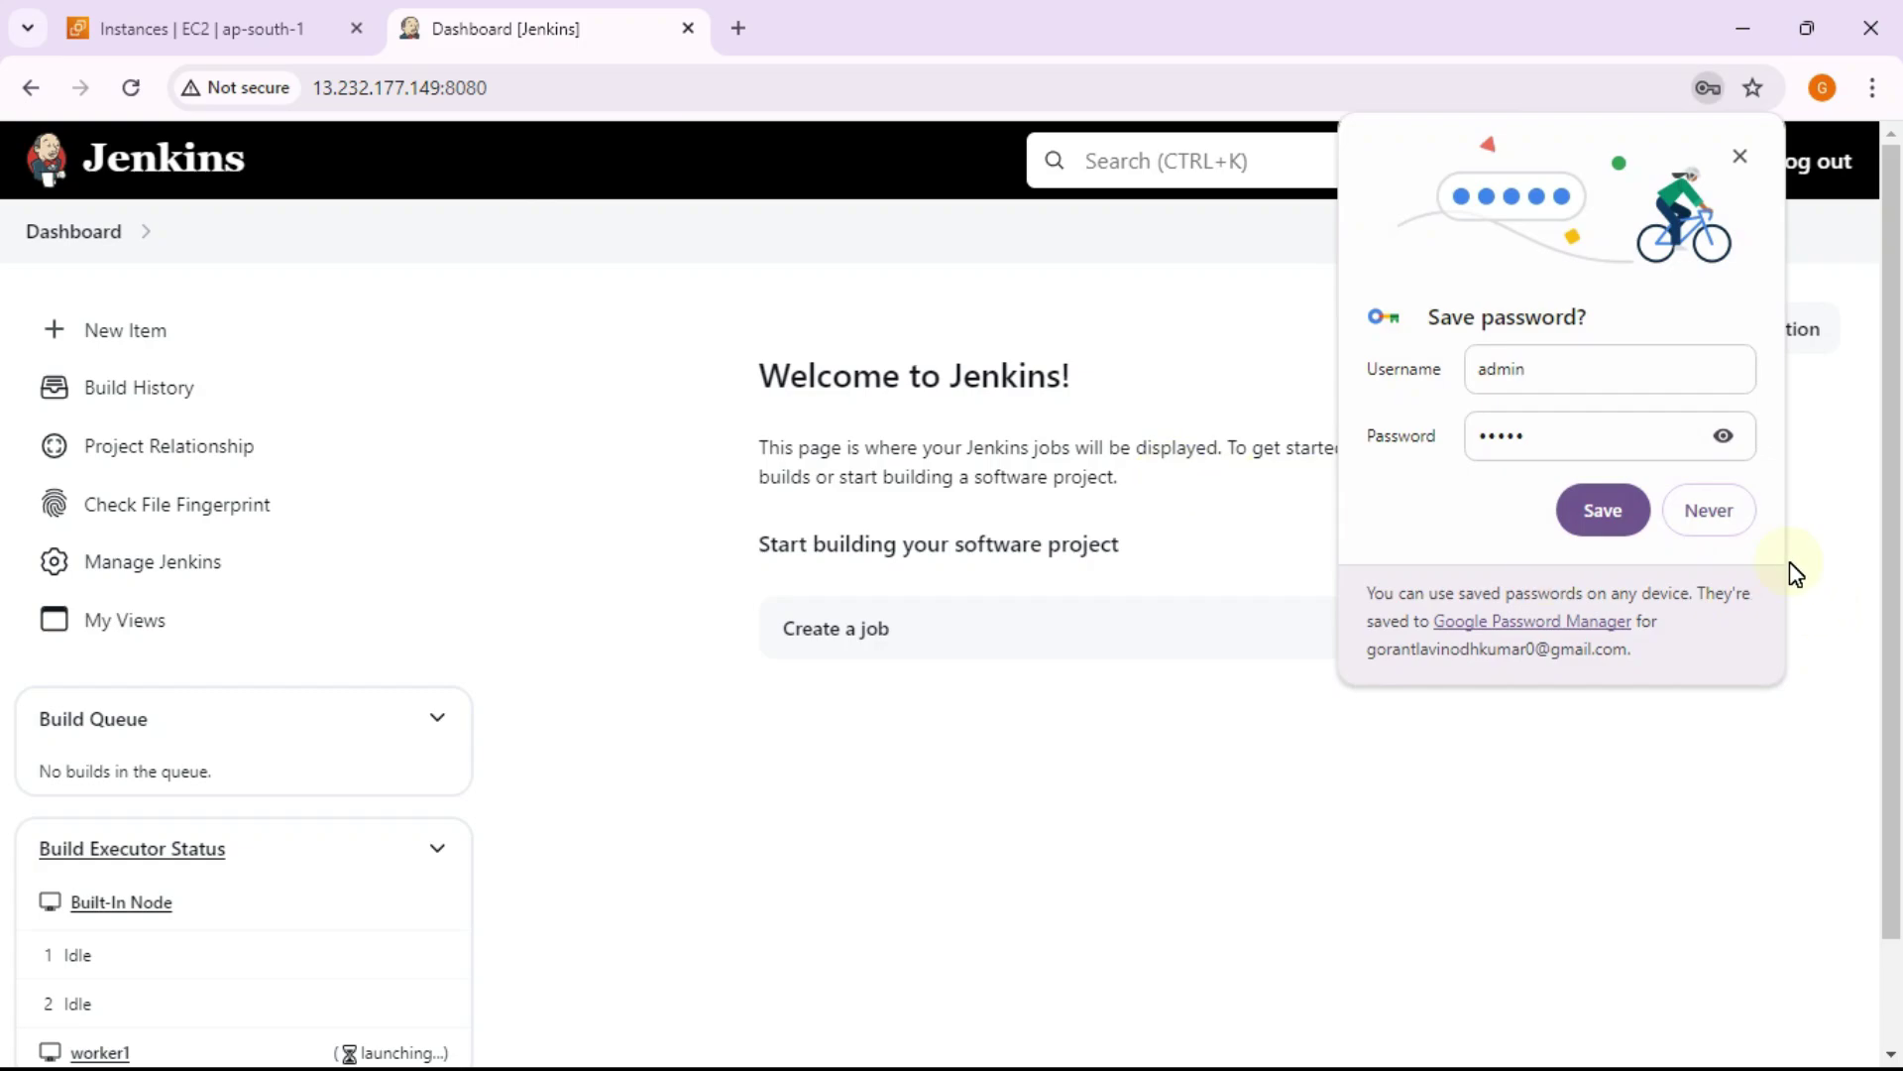
click(1713, 513)
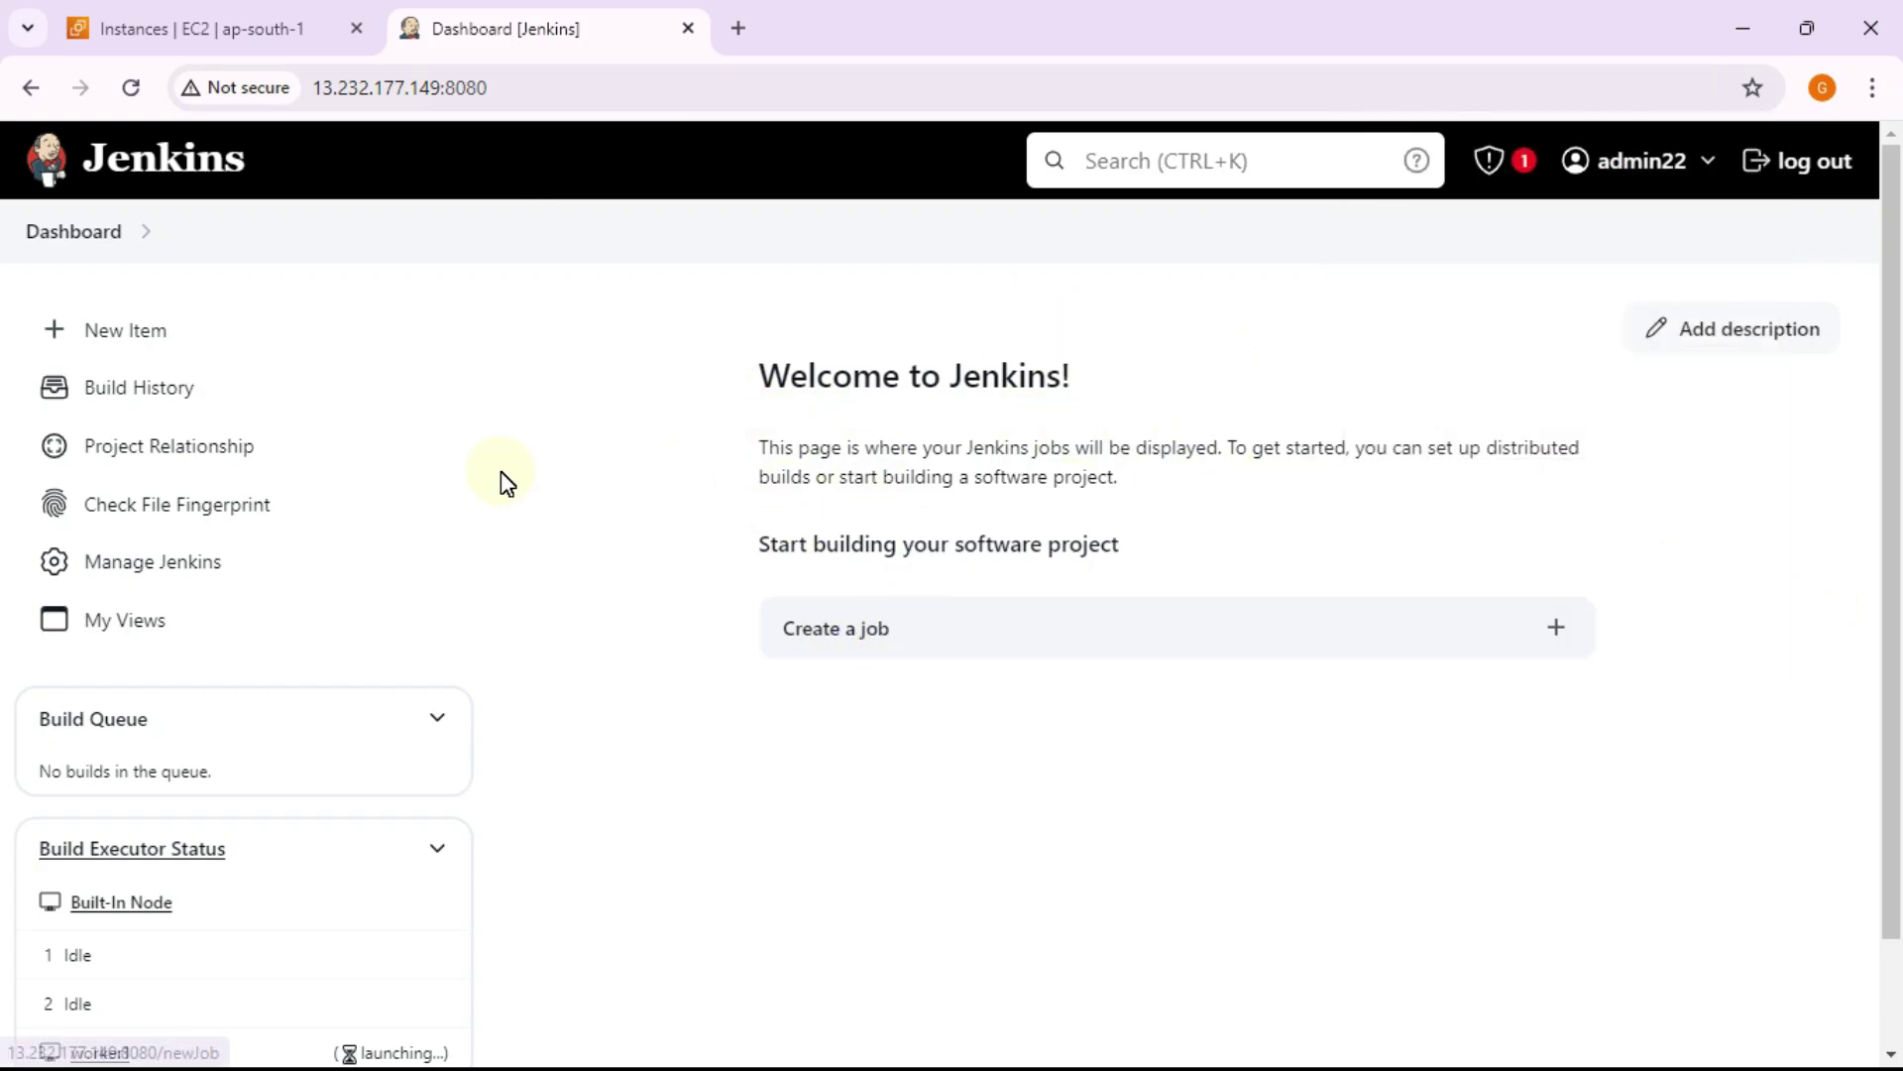
Step: Go through Manage Jenkins to the Nodes page listing Built-In Node and worker1
click(186, 585)
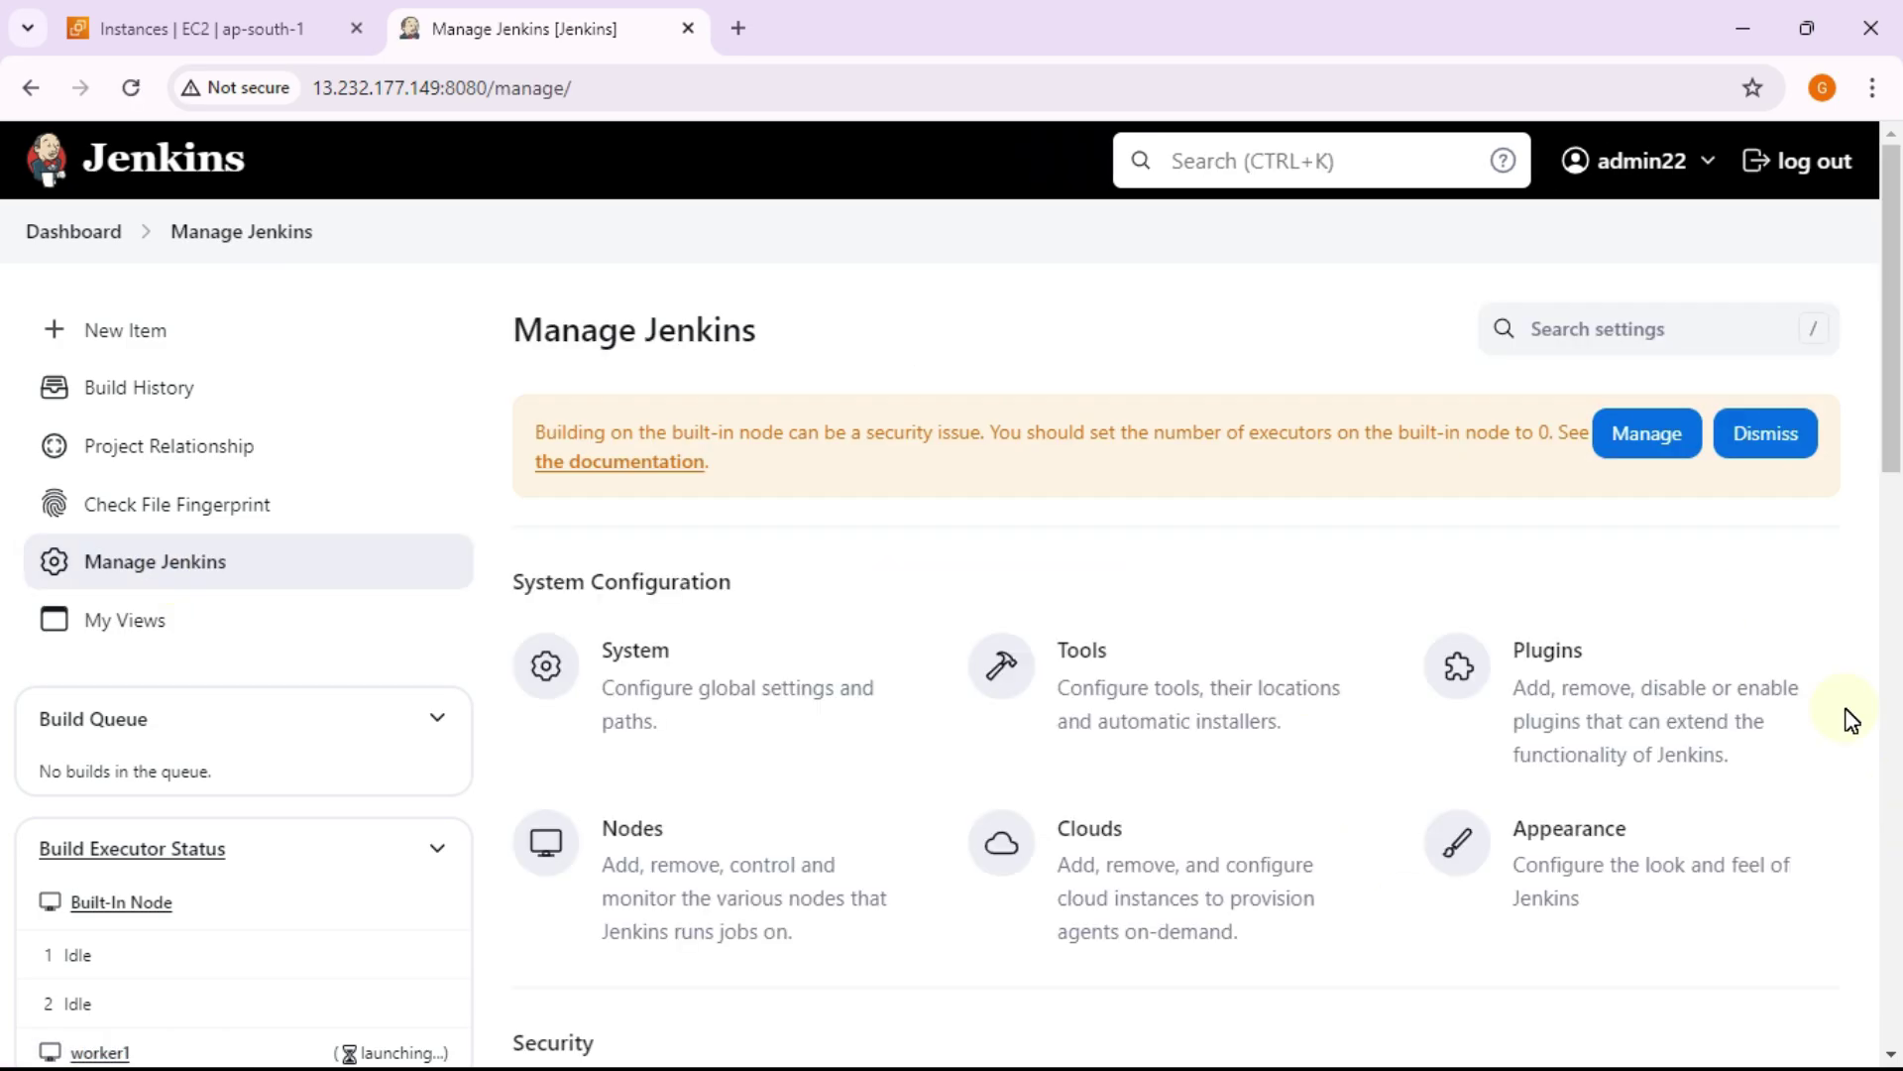
scroll(1312, 657, down, 2)
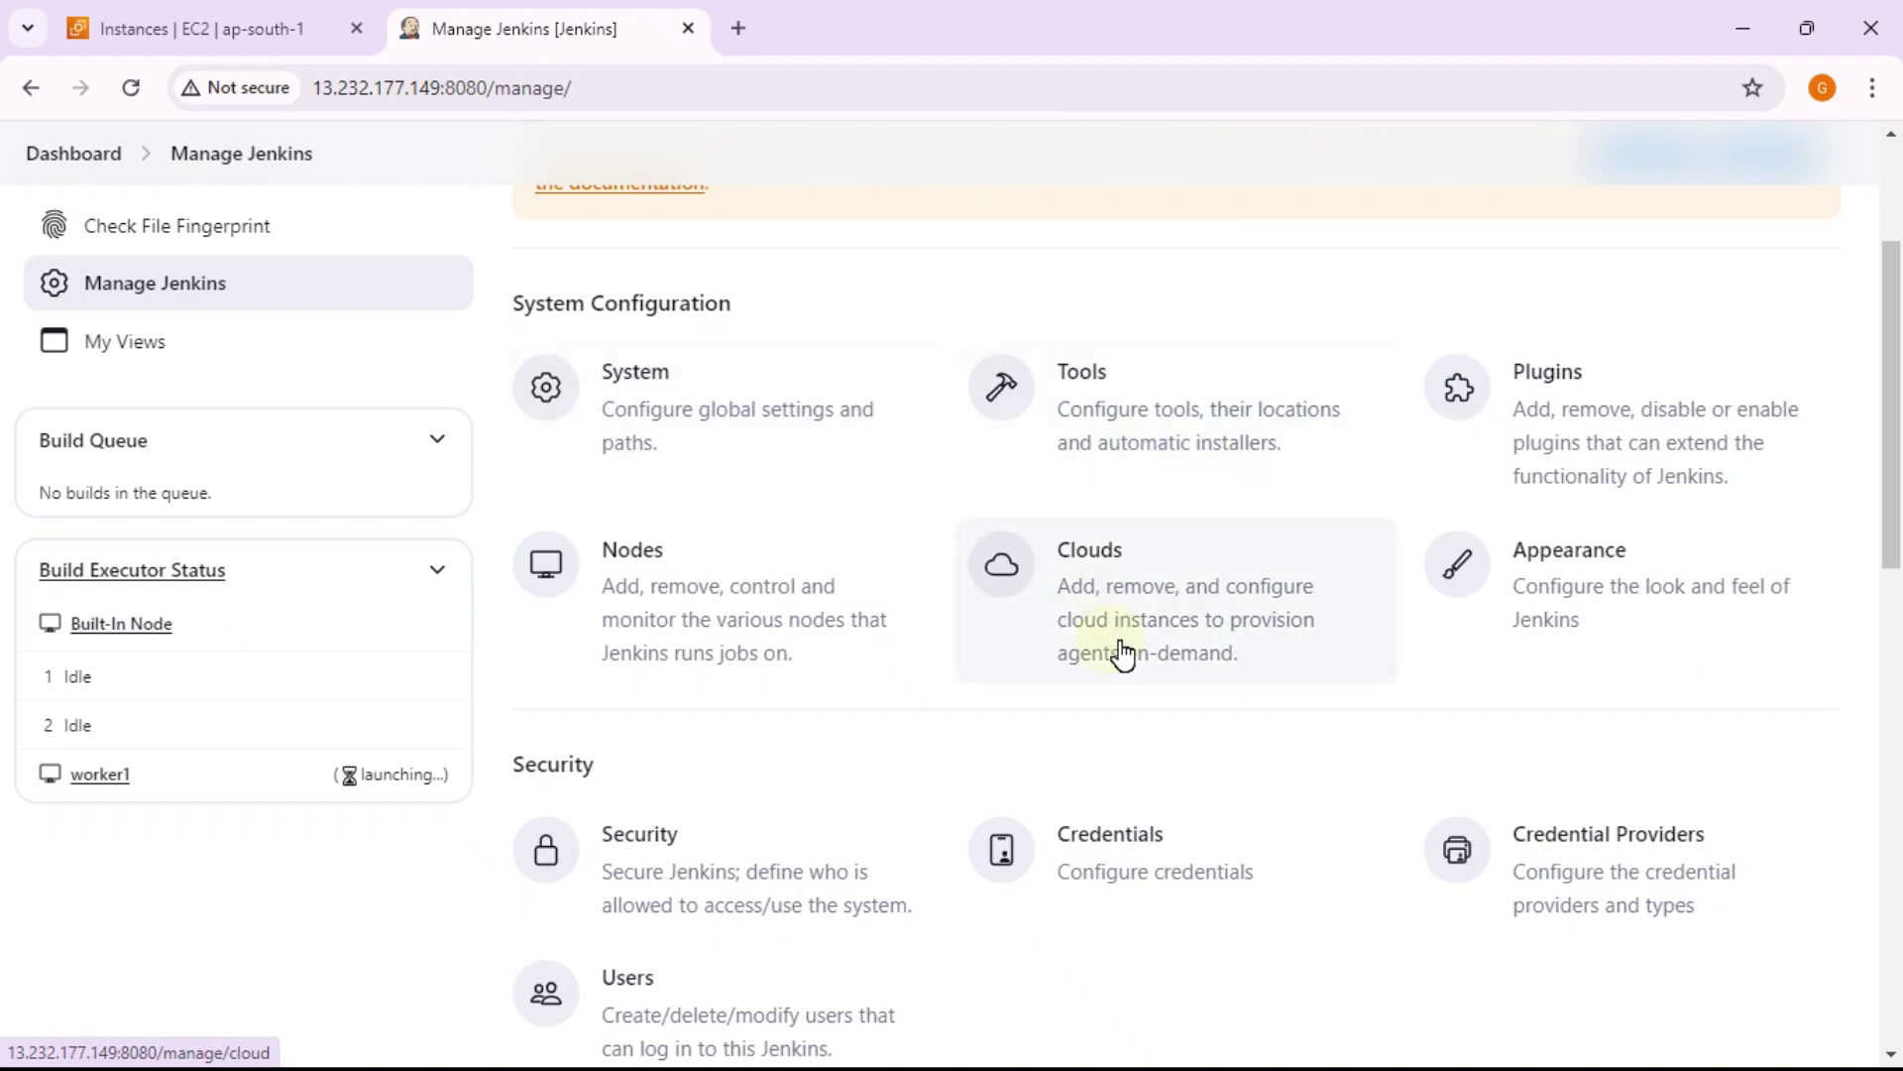
scroll(1051, 416, up, 2)
scroll(1181, 544, down, 3)
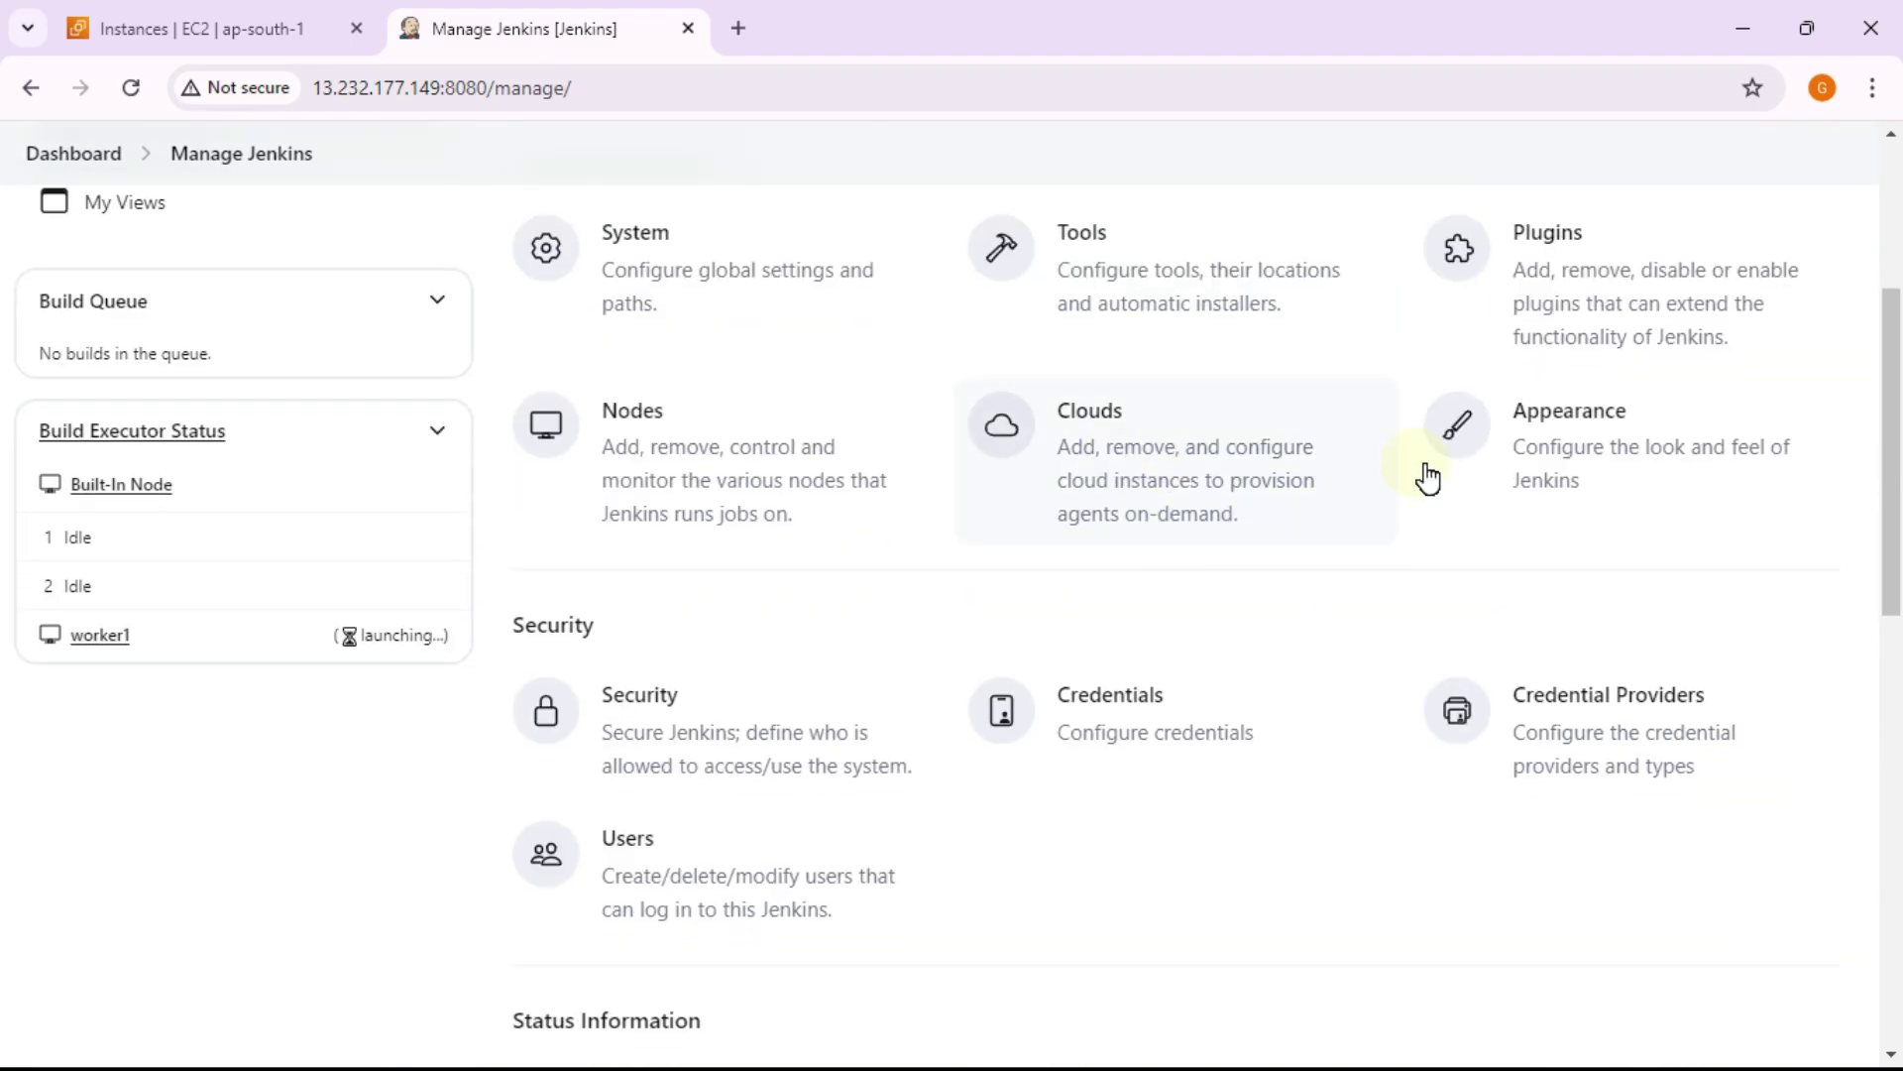
click(770, 456)
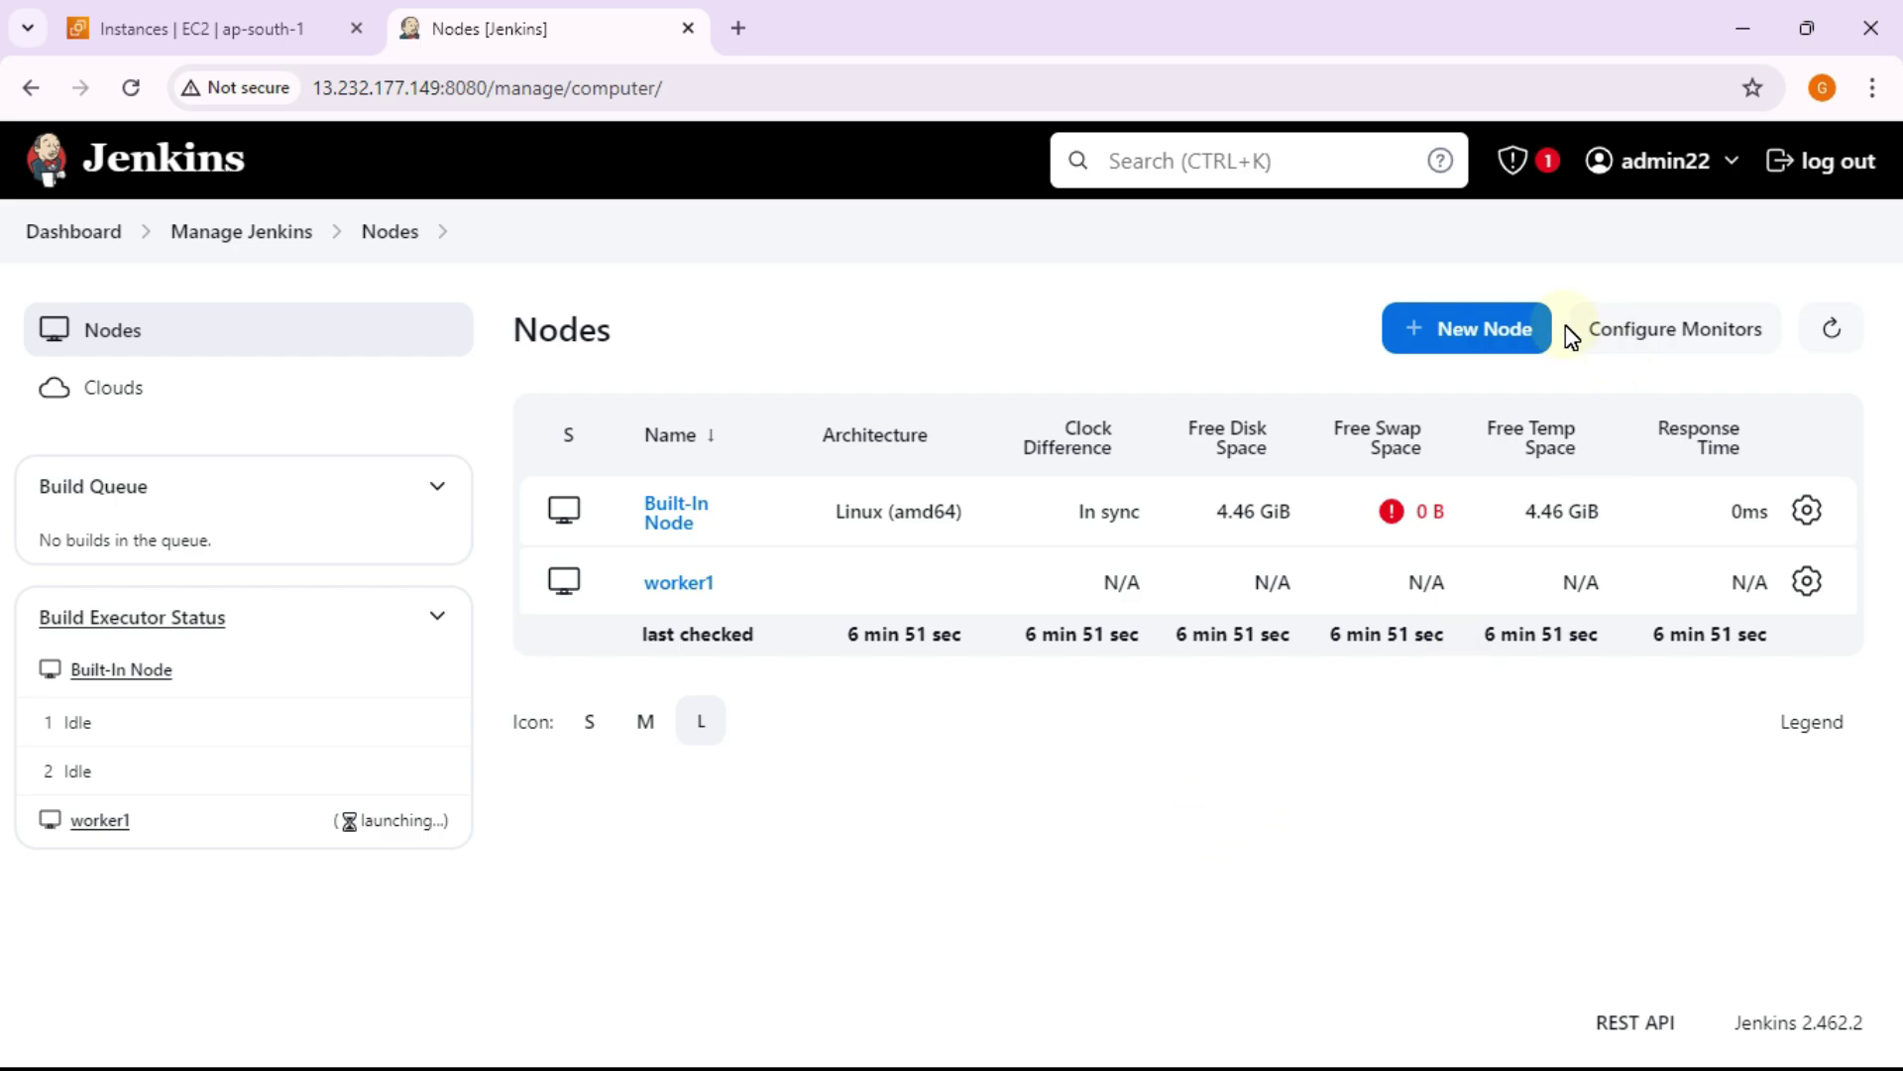
Step: Start creating a new agent node in Jenkins on the New node page
click(1457, 349)
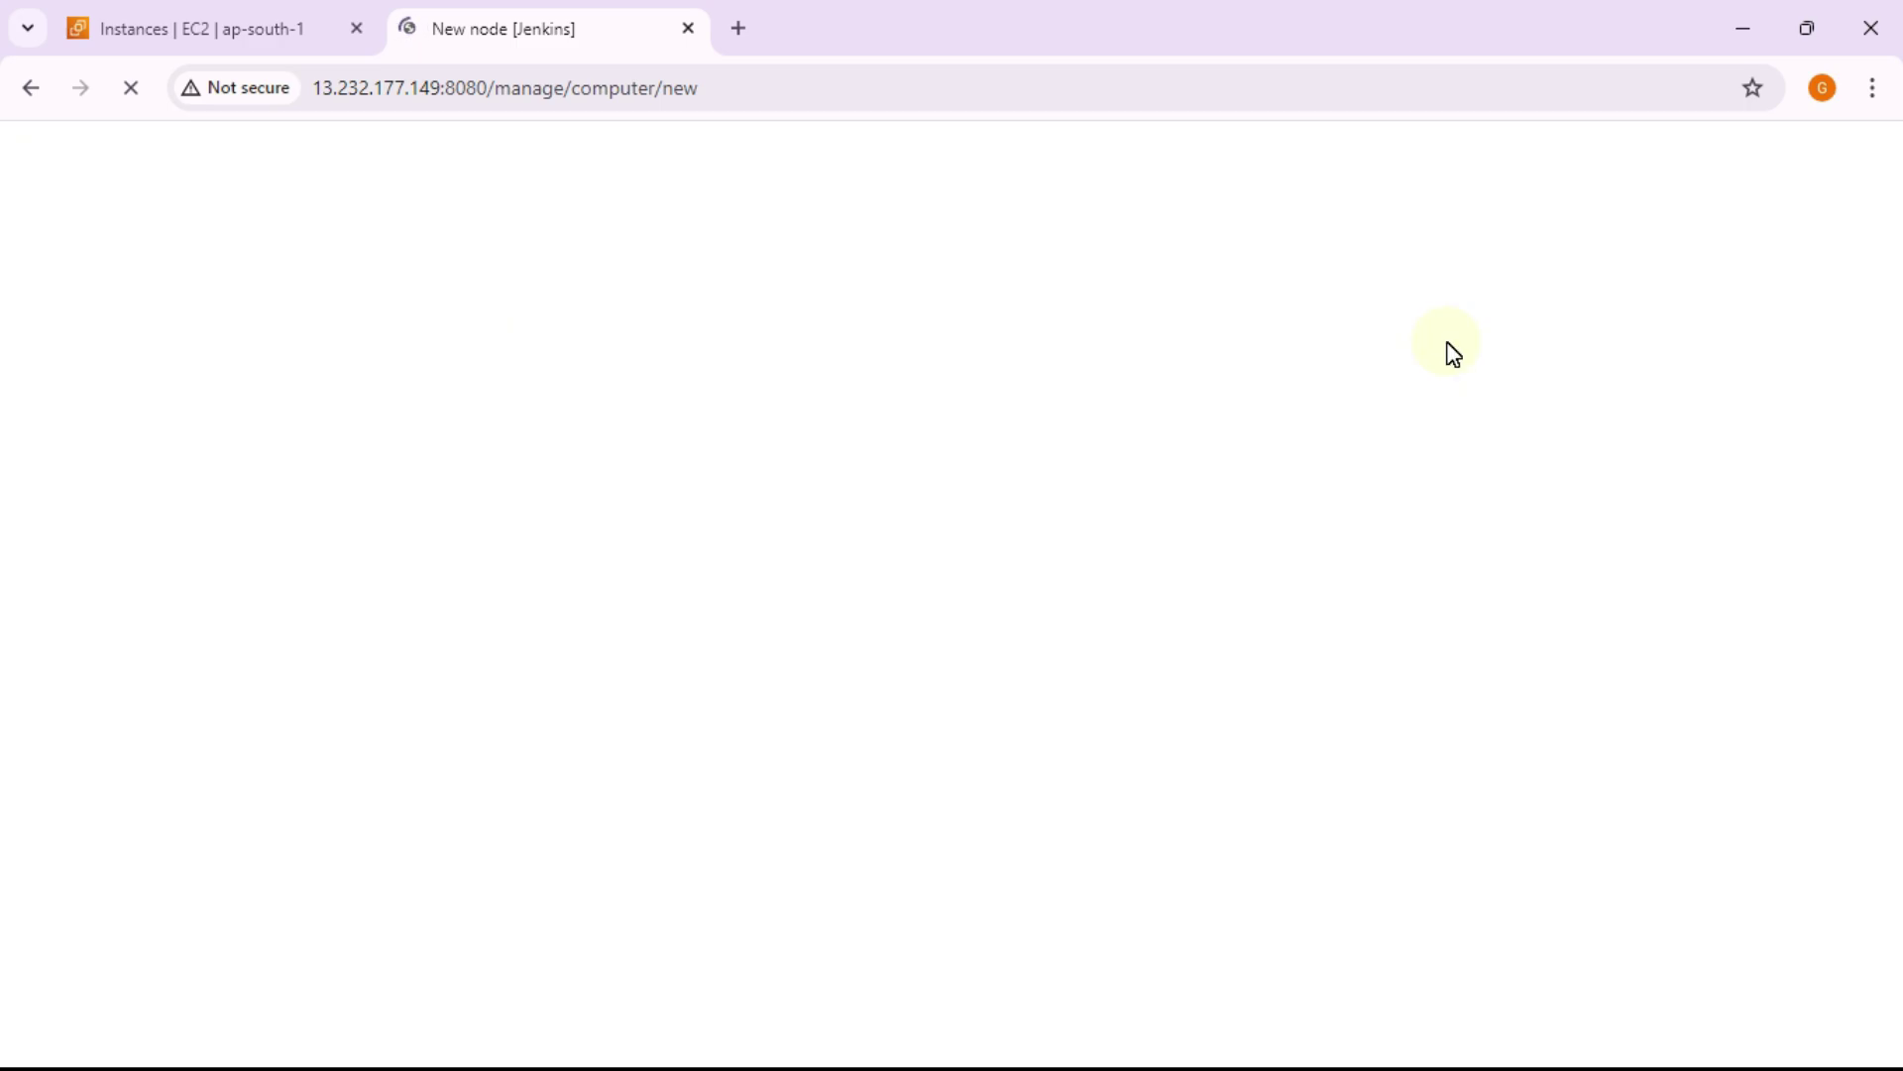
click(255, 26)
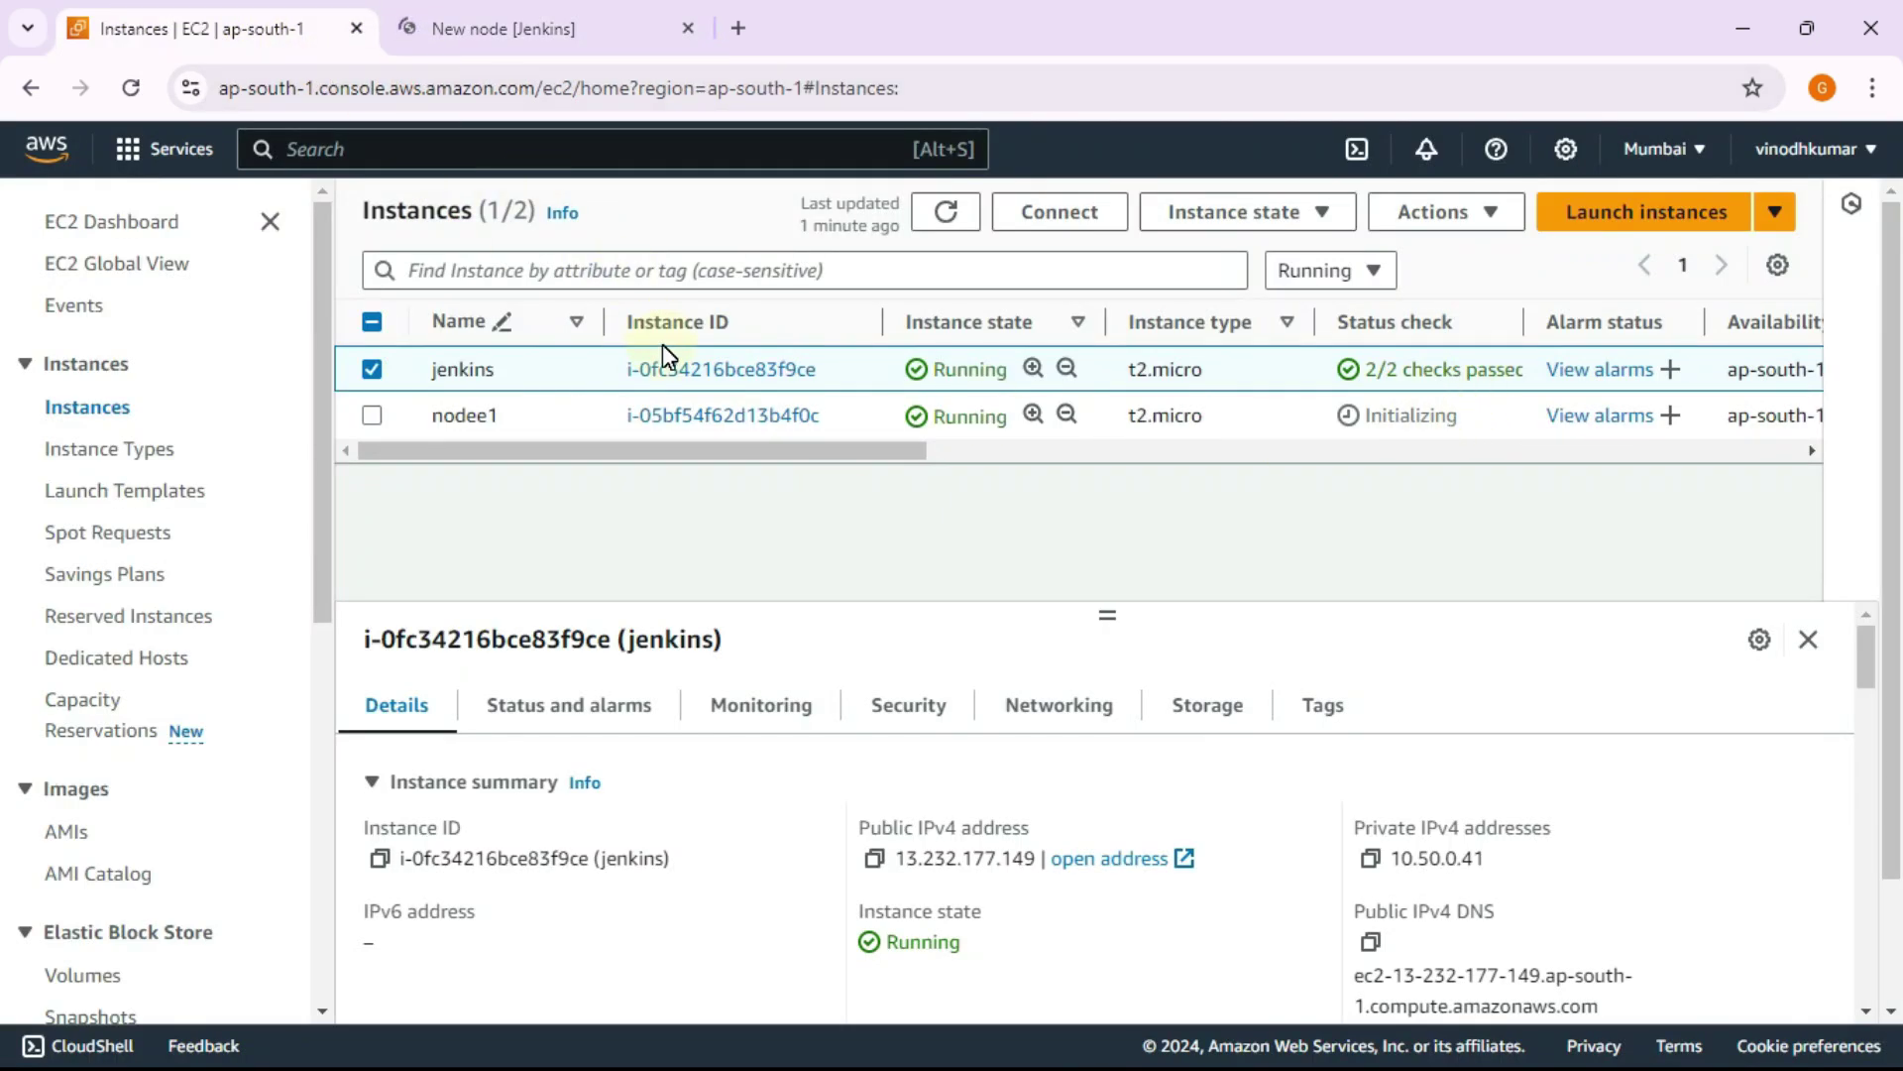
click(525, 28)
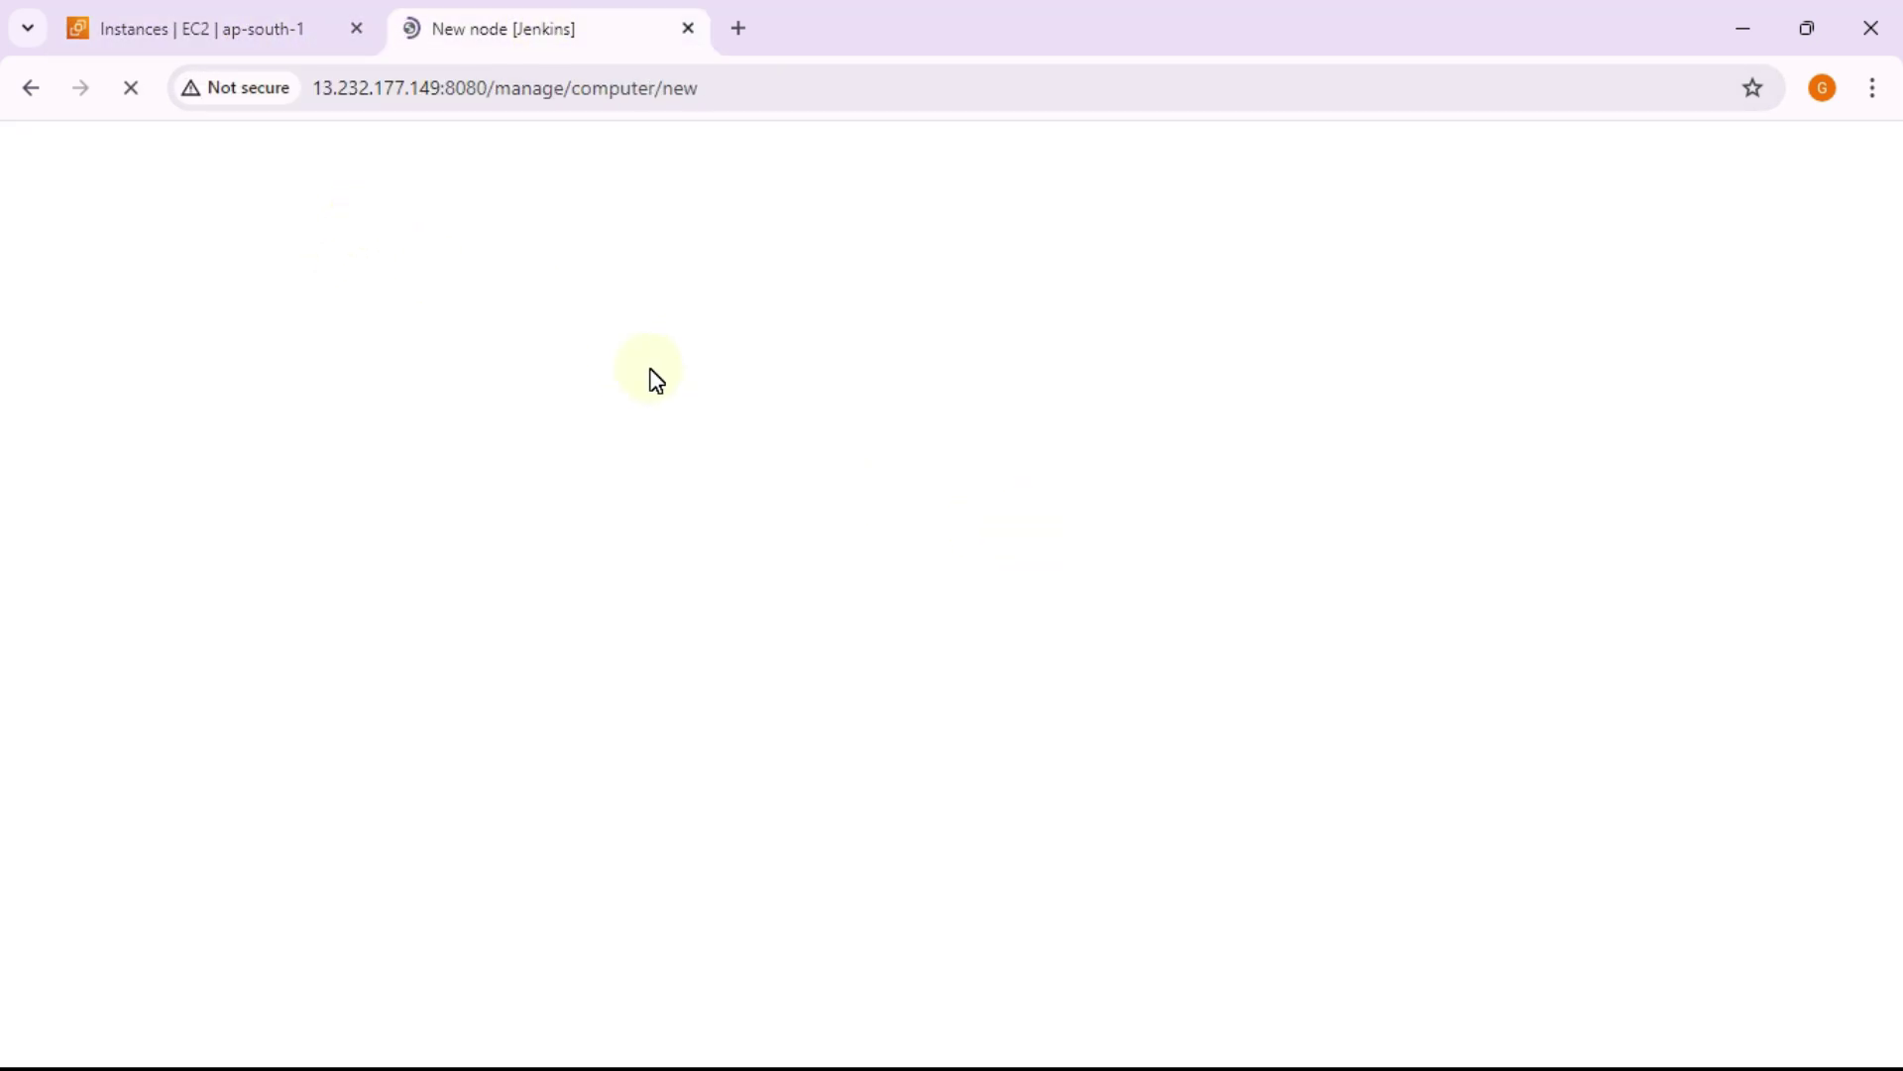
Step: Refresh the EC2 instances list and select only nodee1 to show its details (private IP 10.50.4.107)
click(255, 27)
click(950, 214)
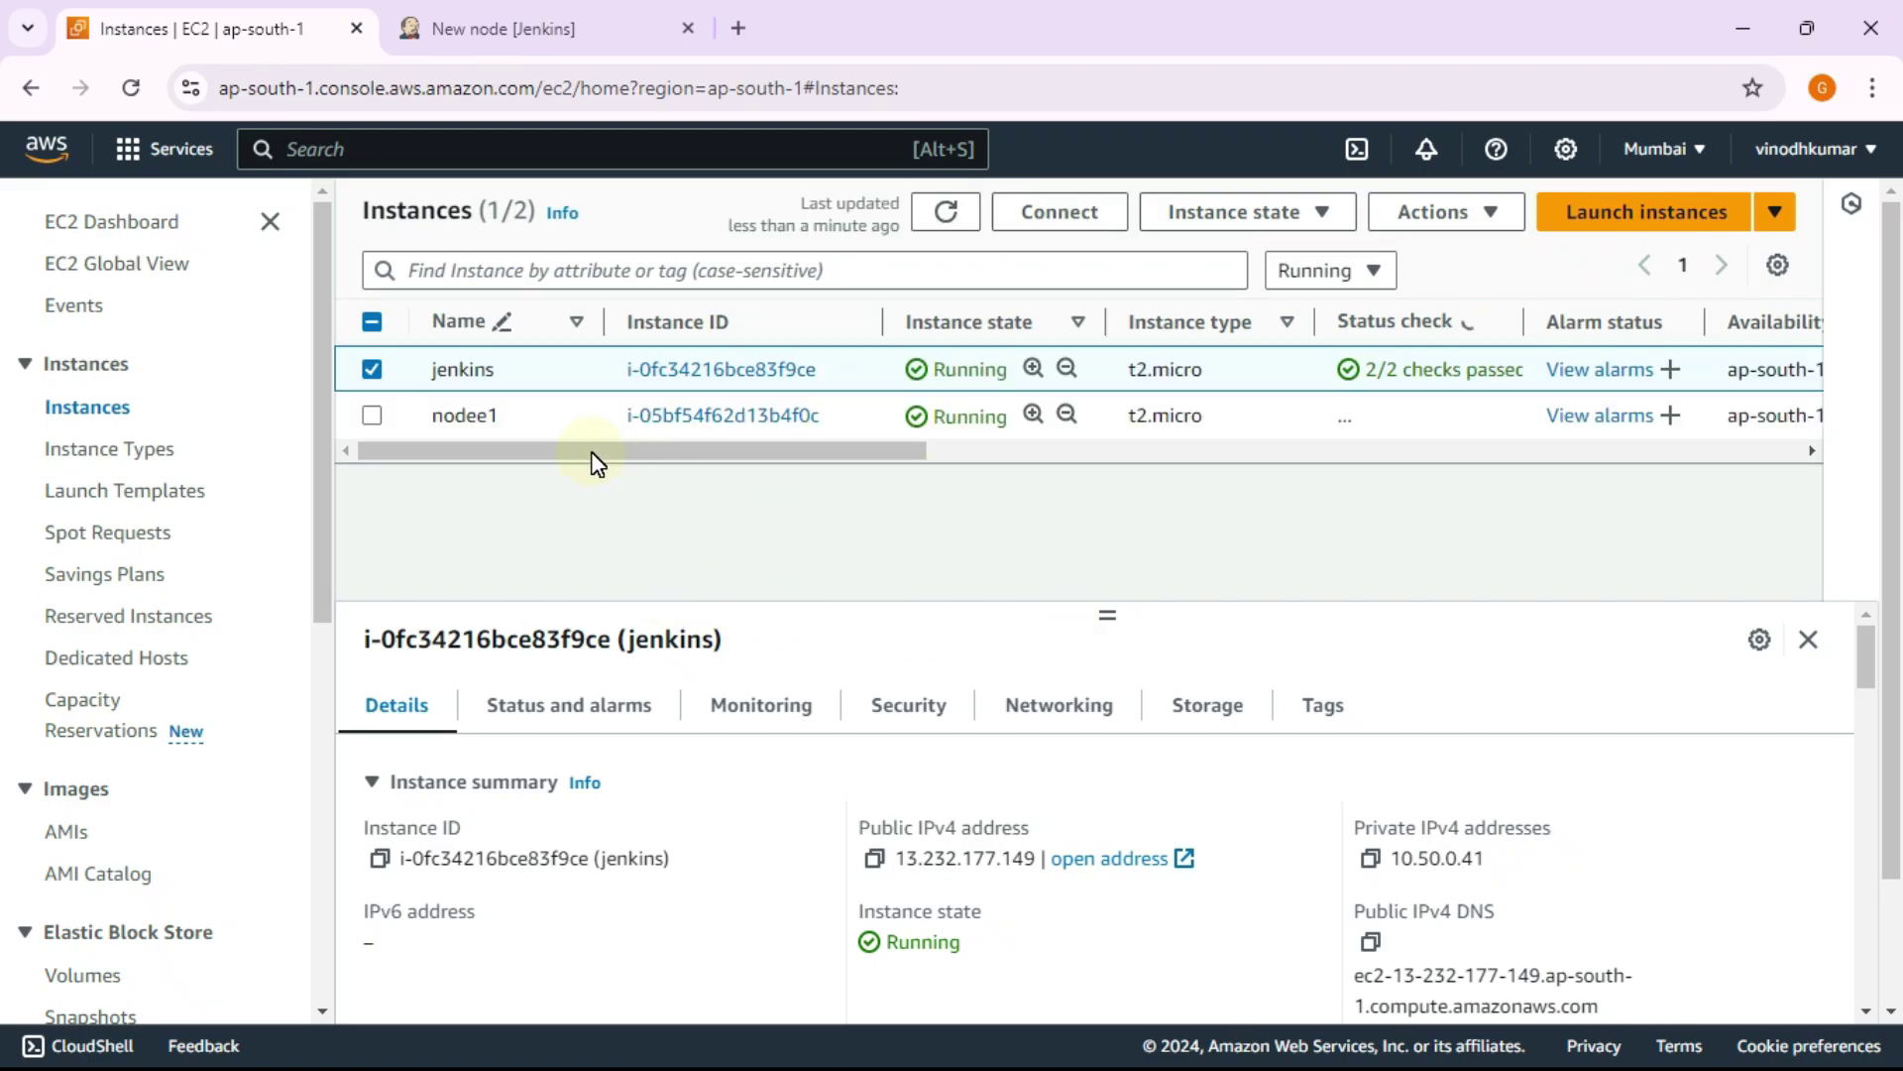
click(374, 416)
click(374, 368)
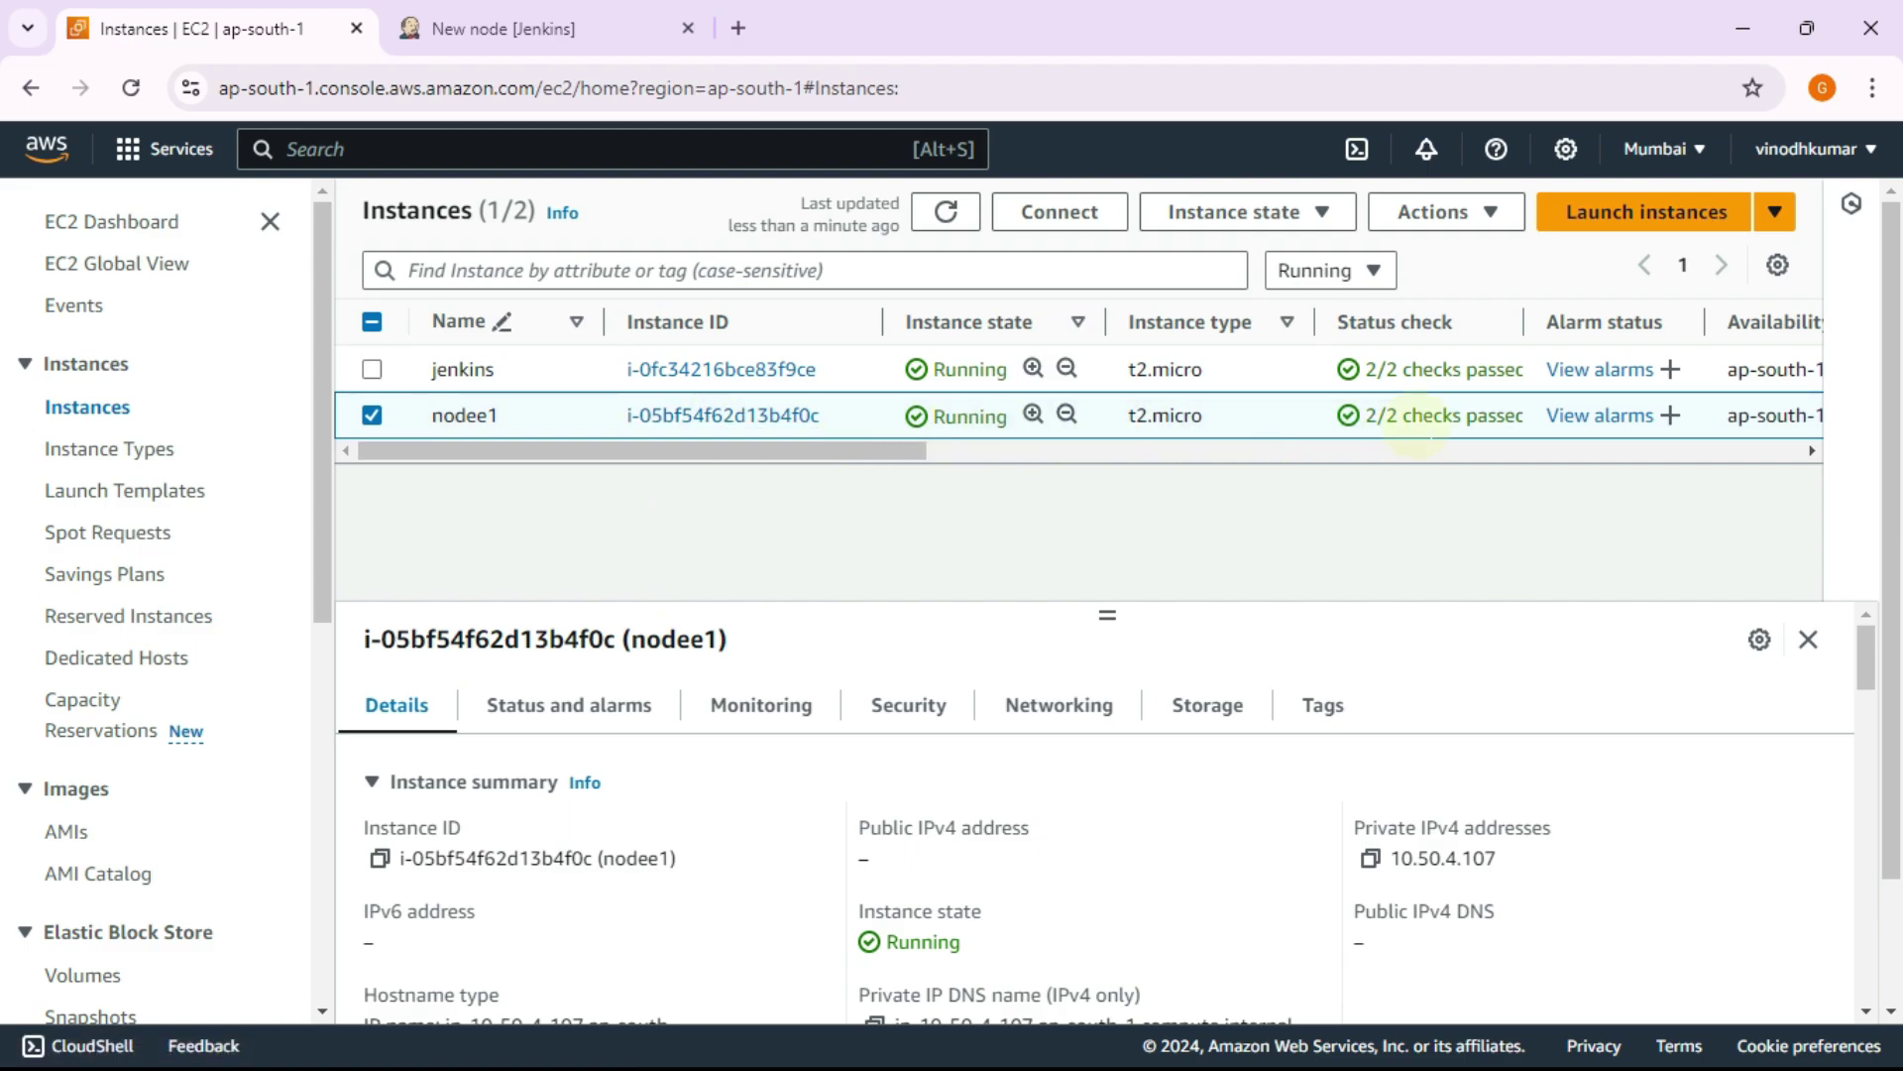
Step: Copy node1's public IPv4 address 13.232.173.241 and switch away to the desktop
drag(1527, 416, 1365, 414)
click(1147, 365)
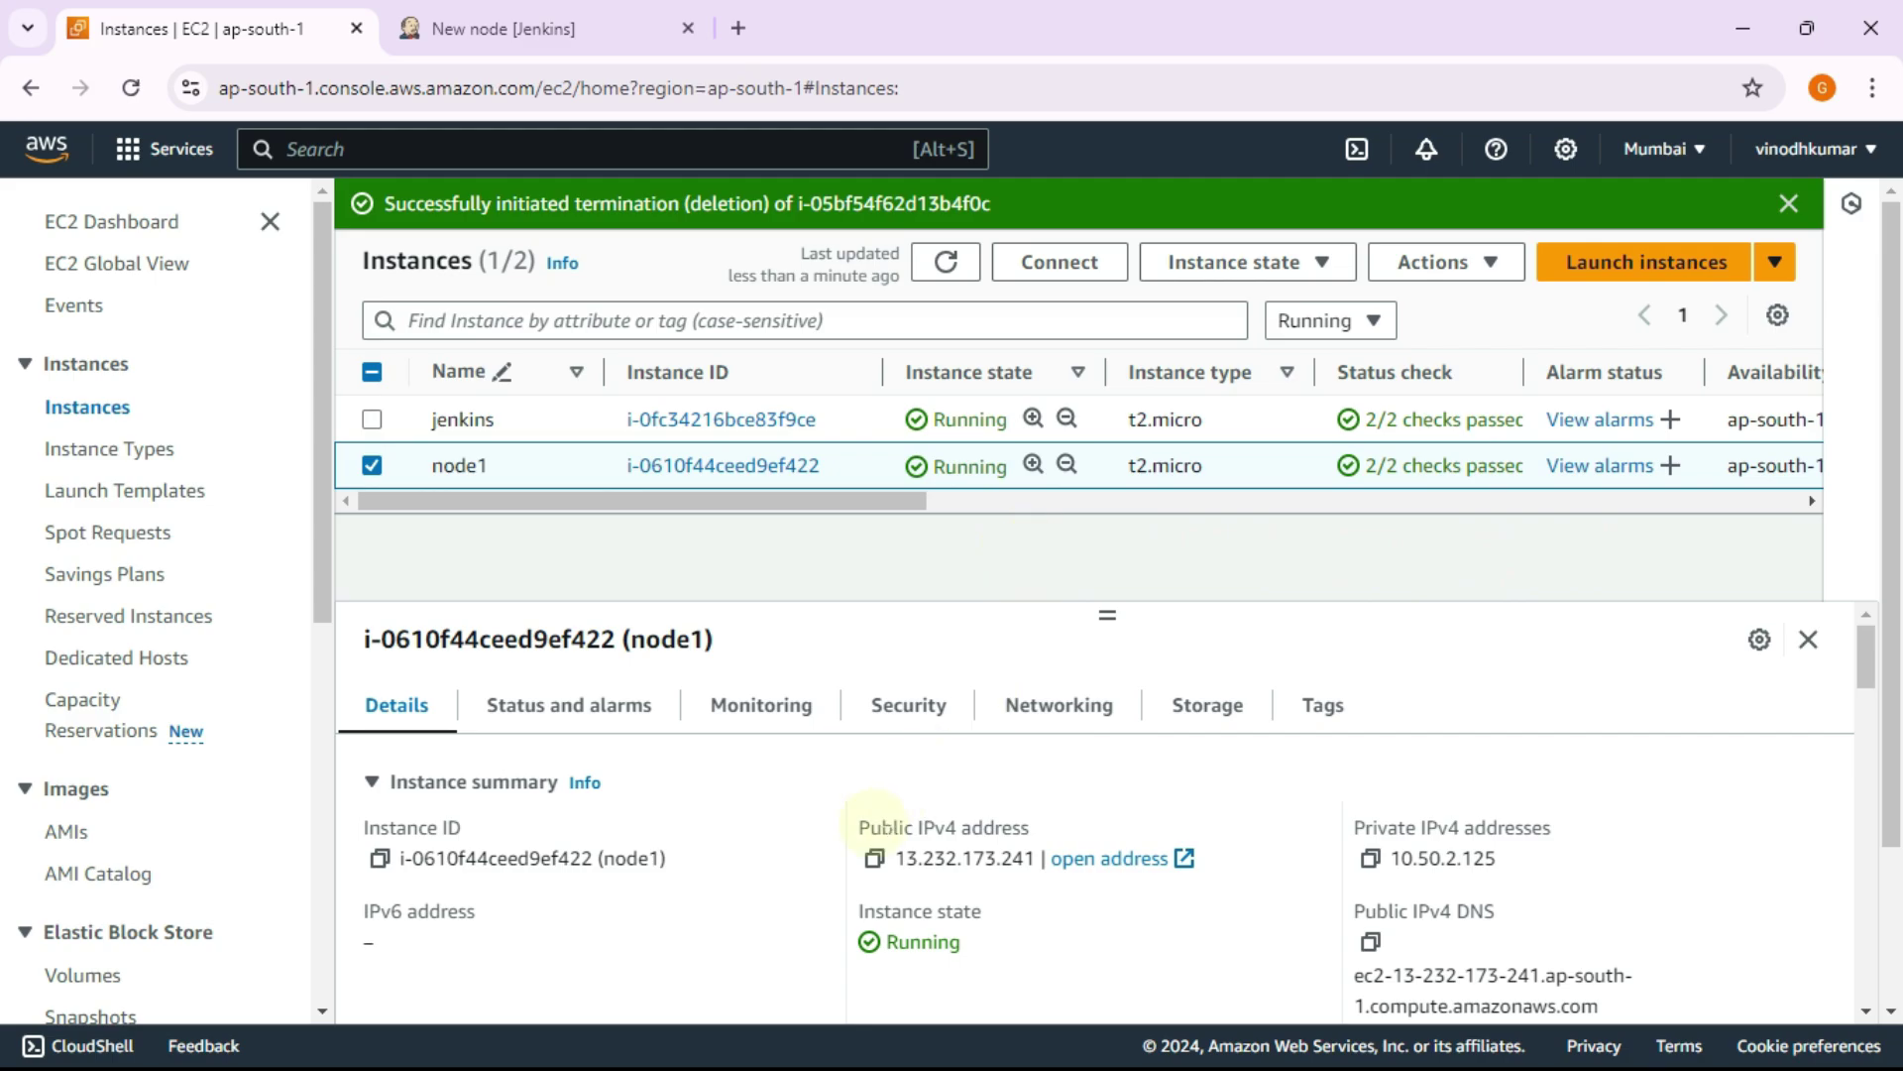
click(878, 860)
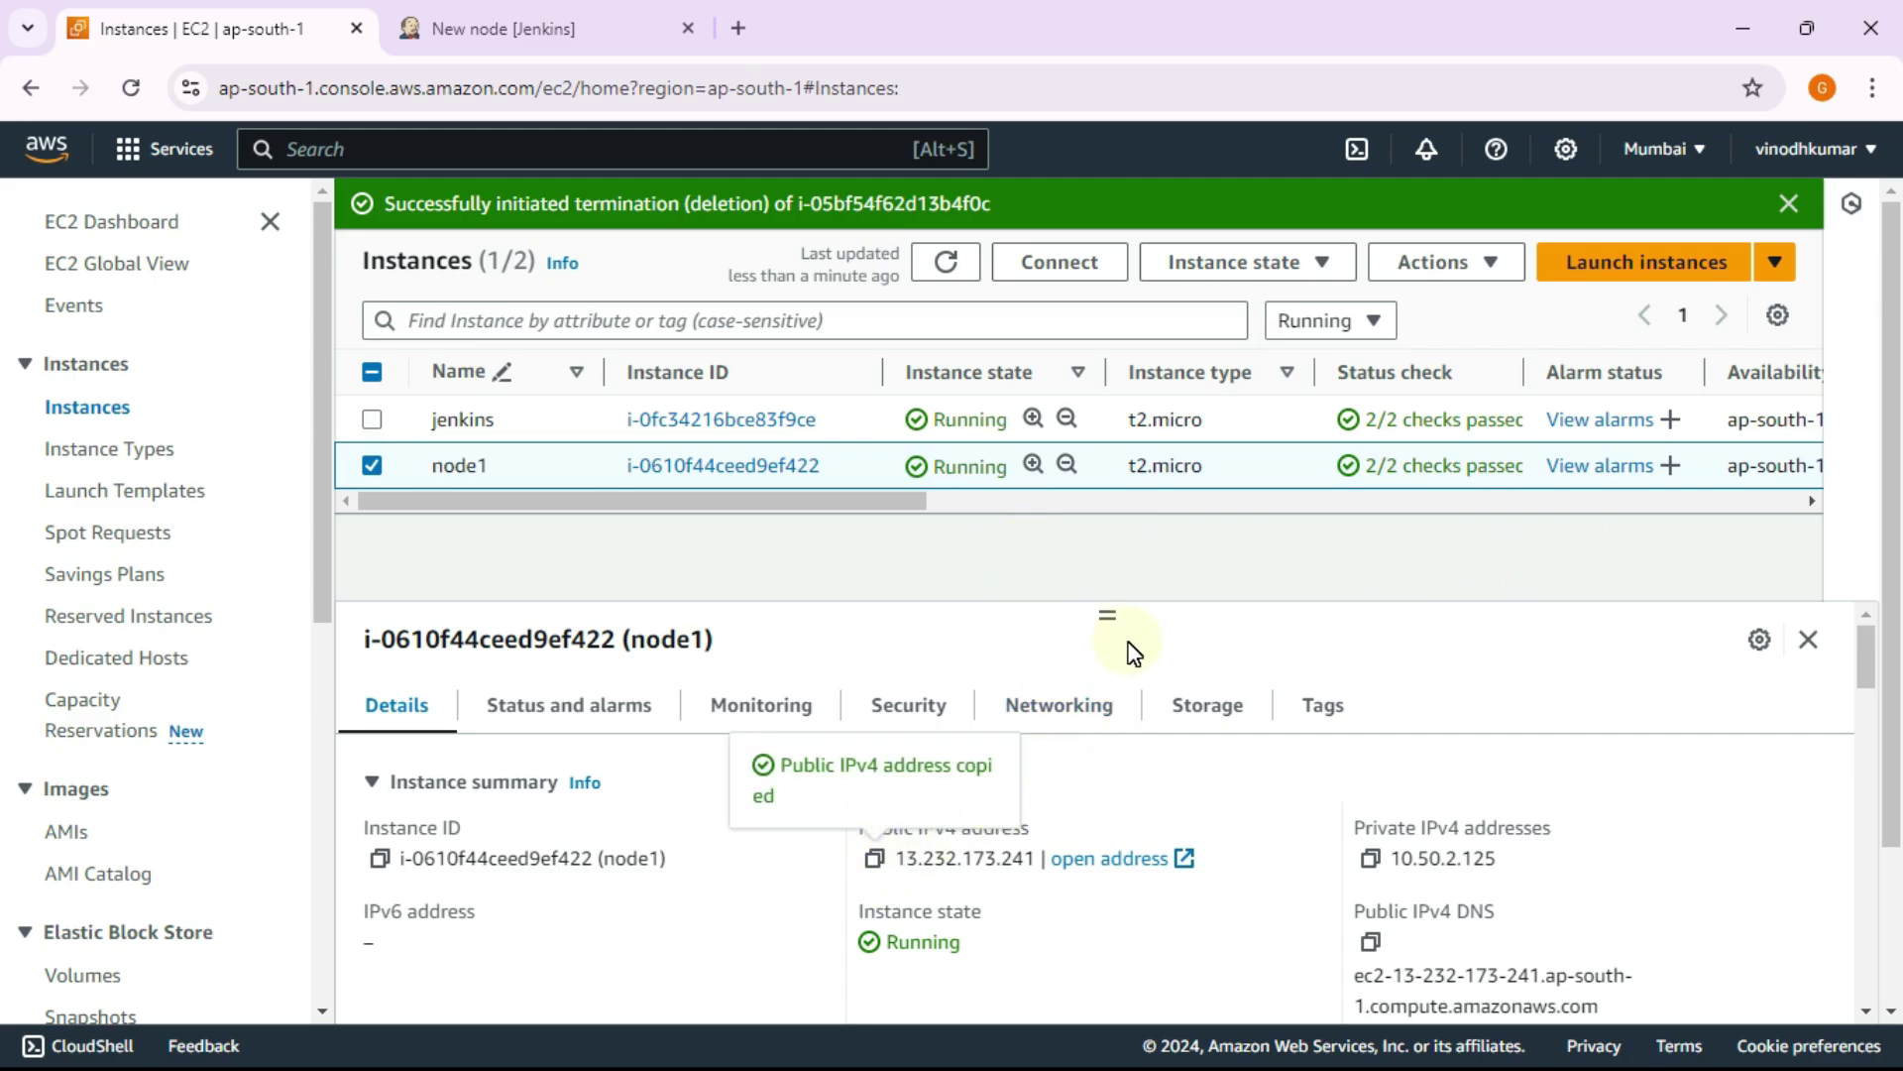
key(alt+Tab)
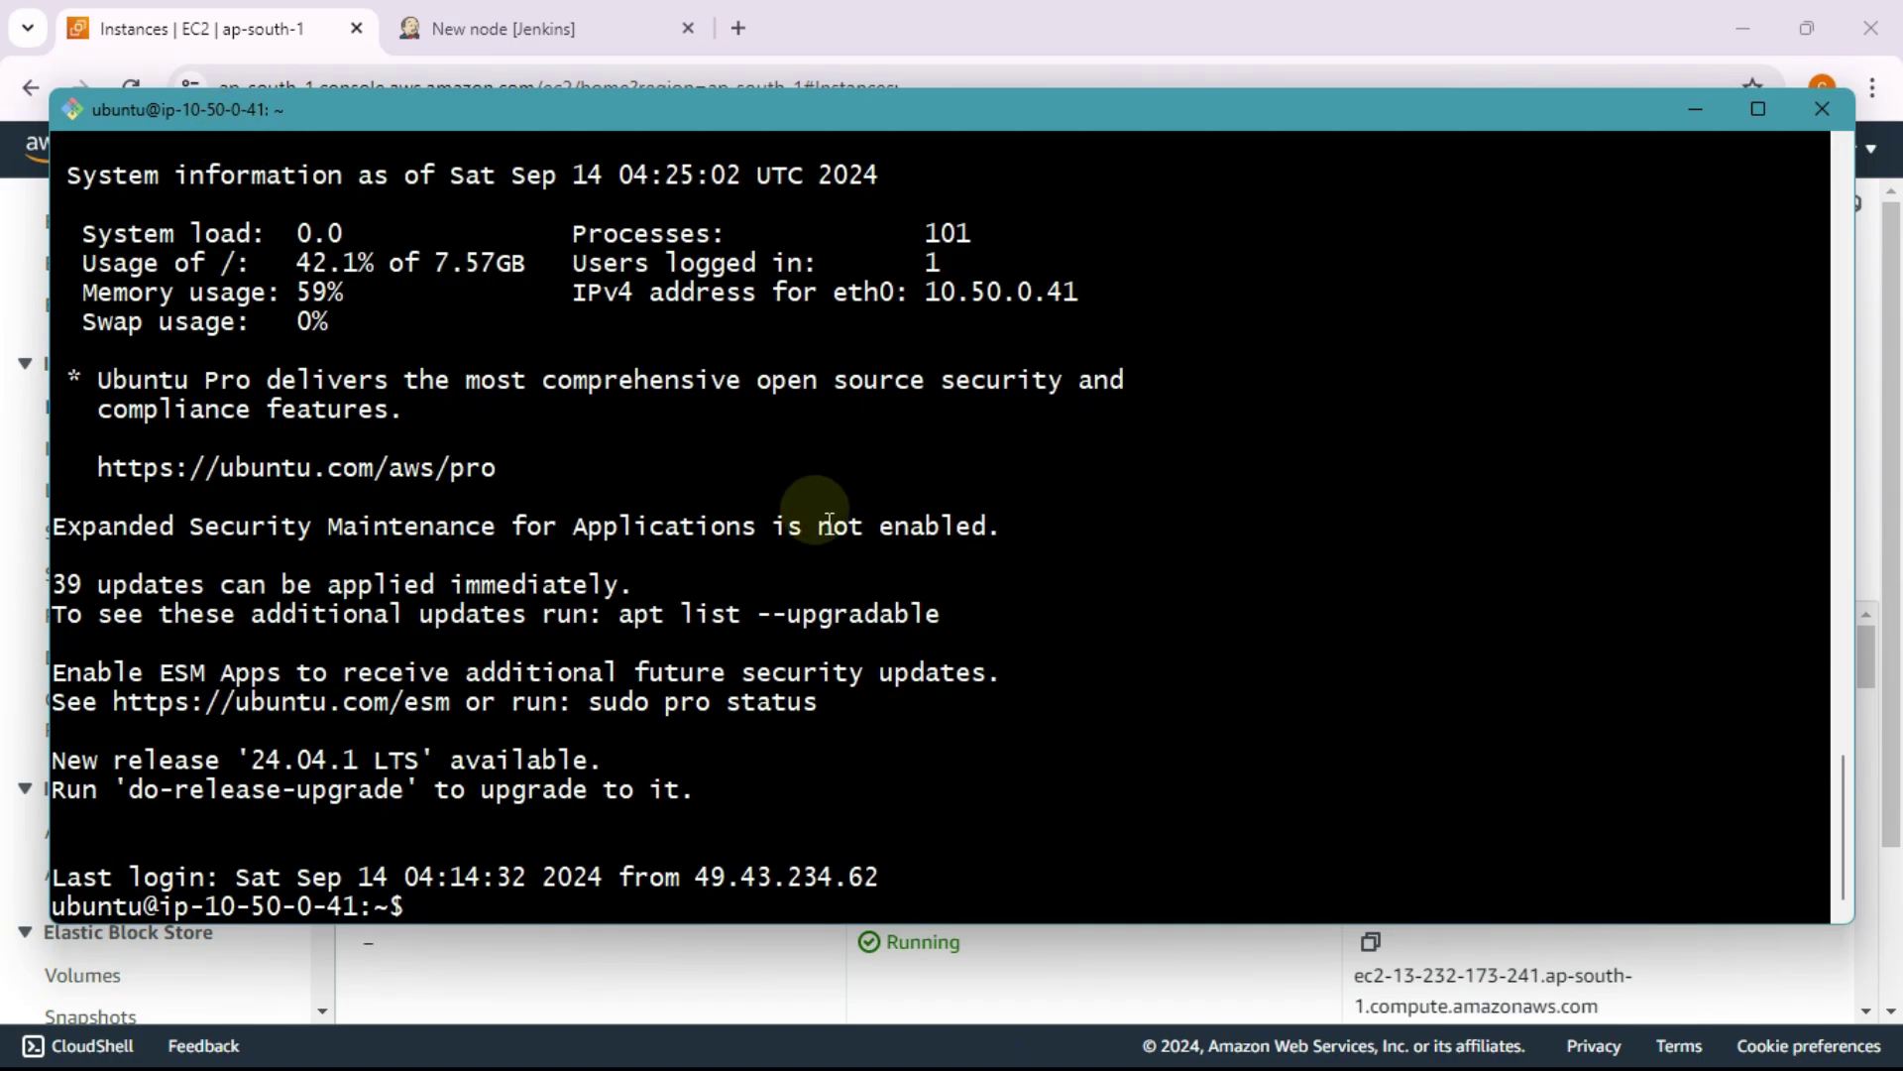
key(super+d)
Step: Launch PuTTY and enter 13.232.173.241 as the SSH host
key(super)
text(puTTY)
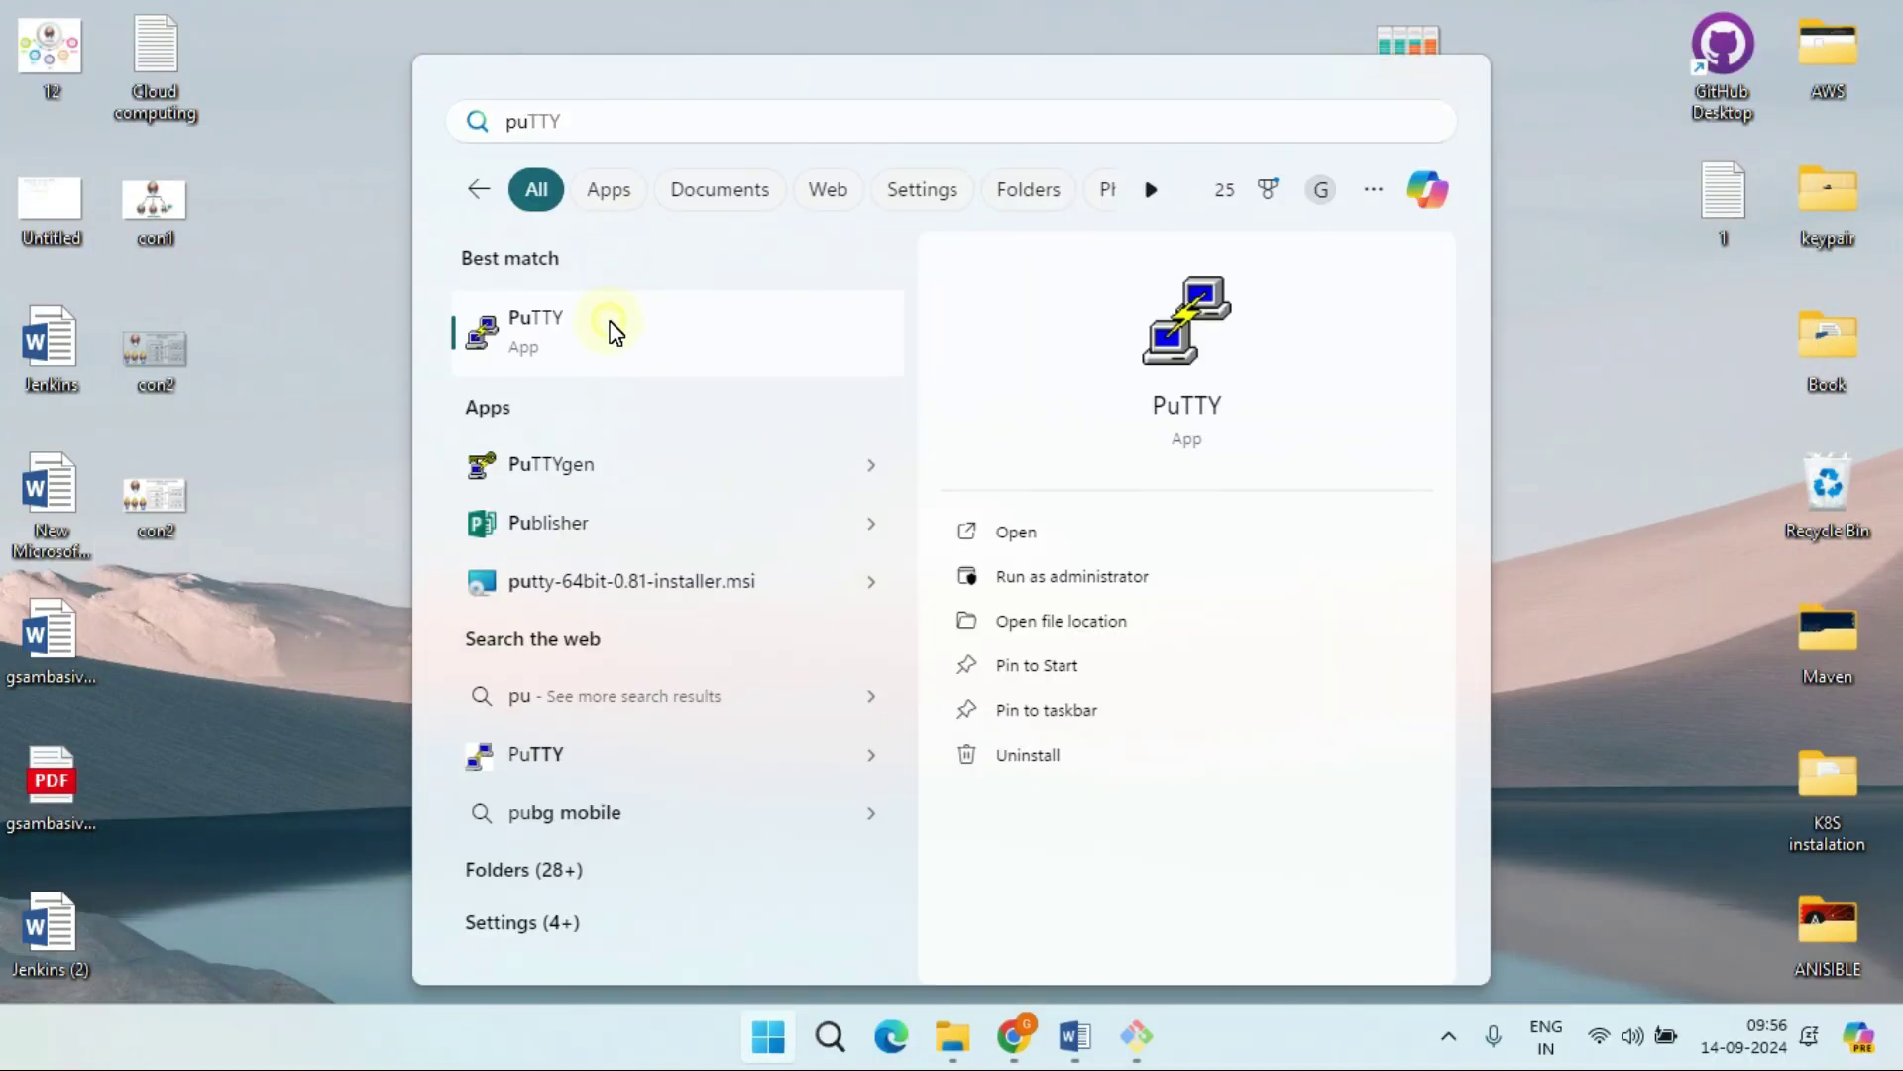
click(612, 327)
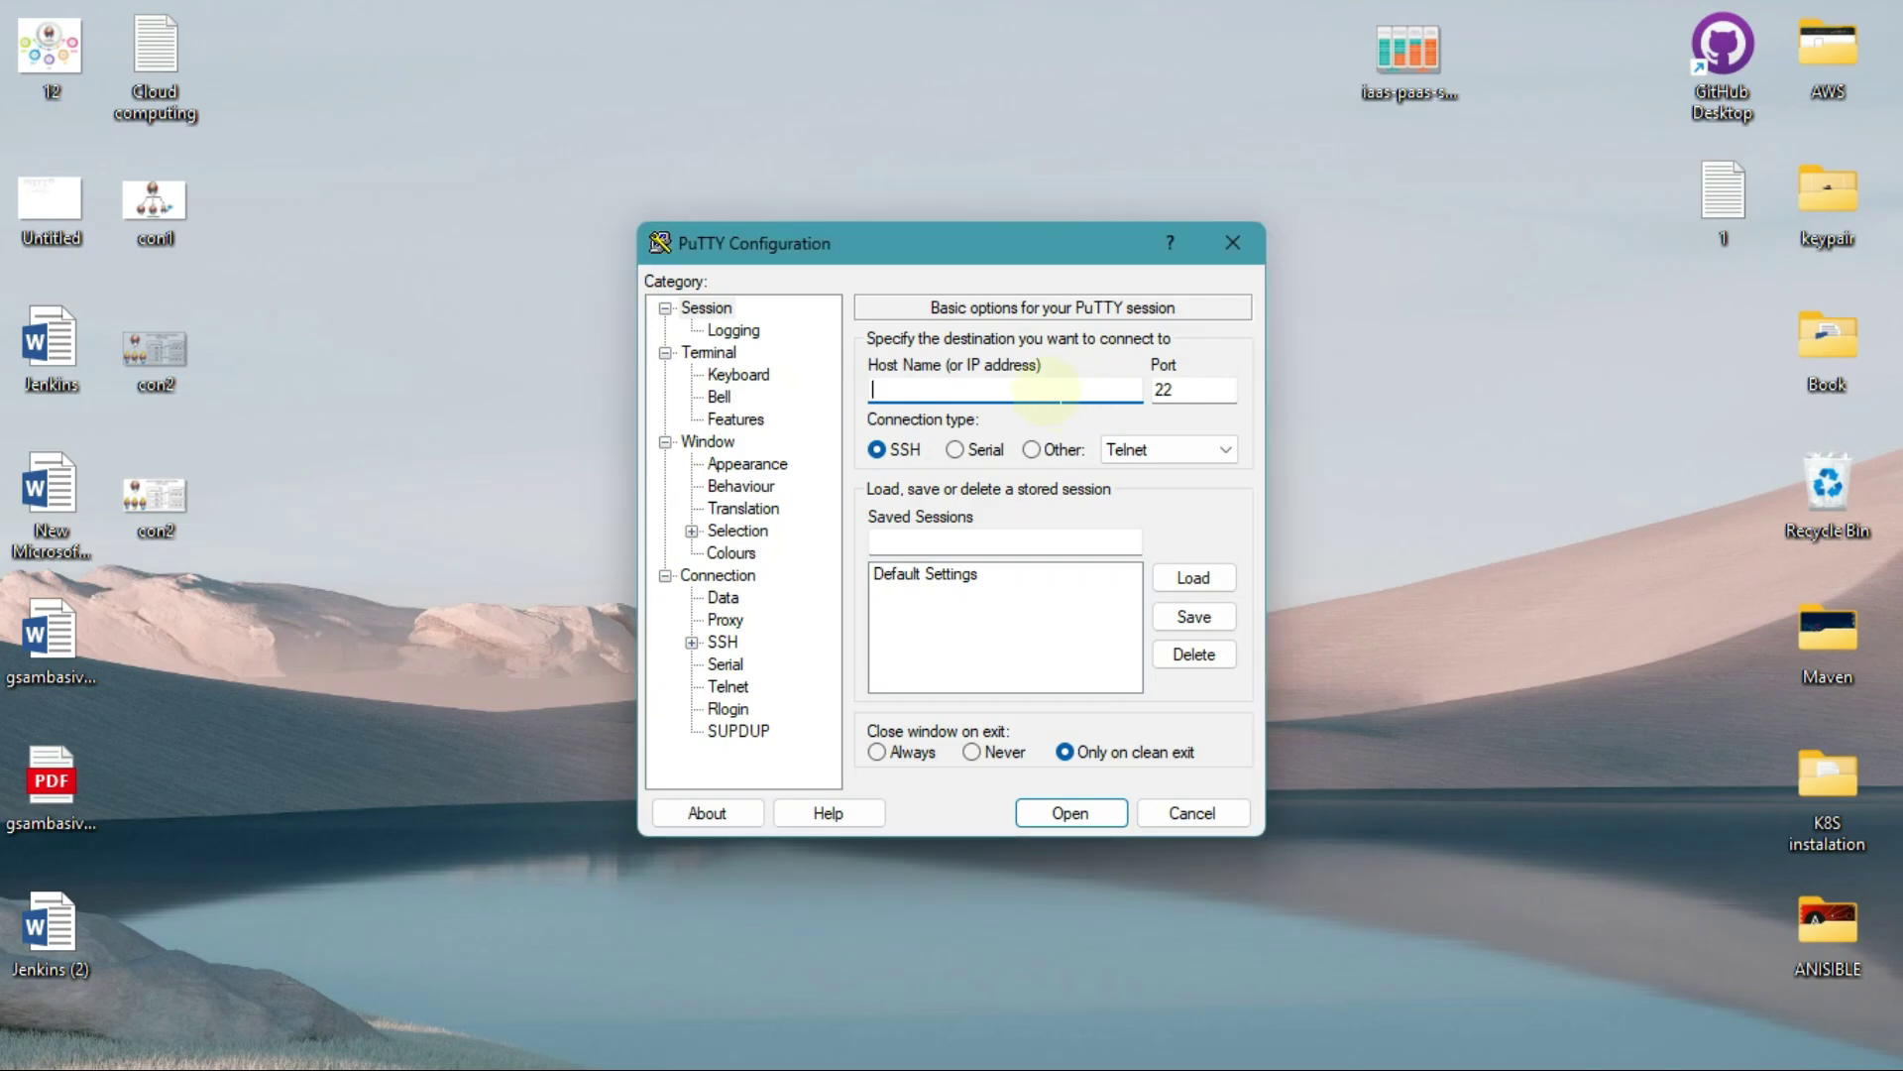
key(ctrl+v)
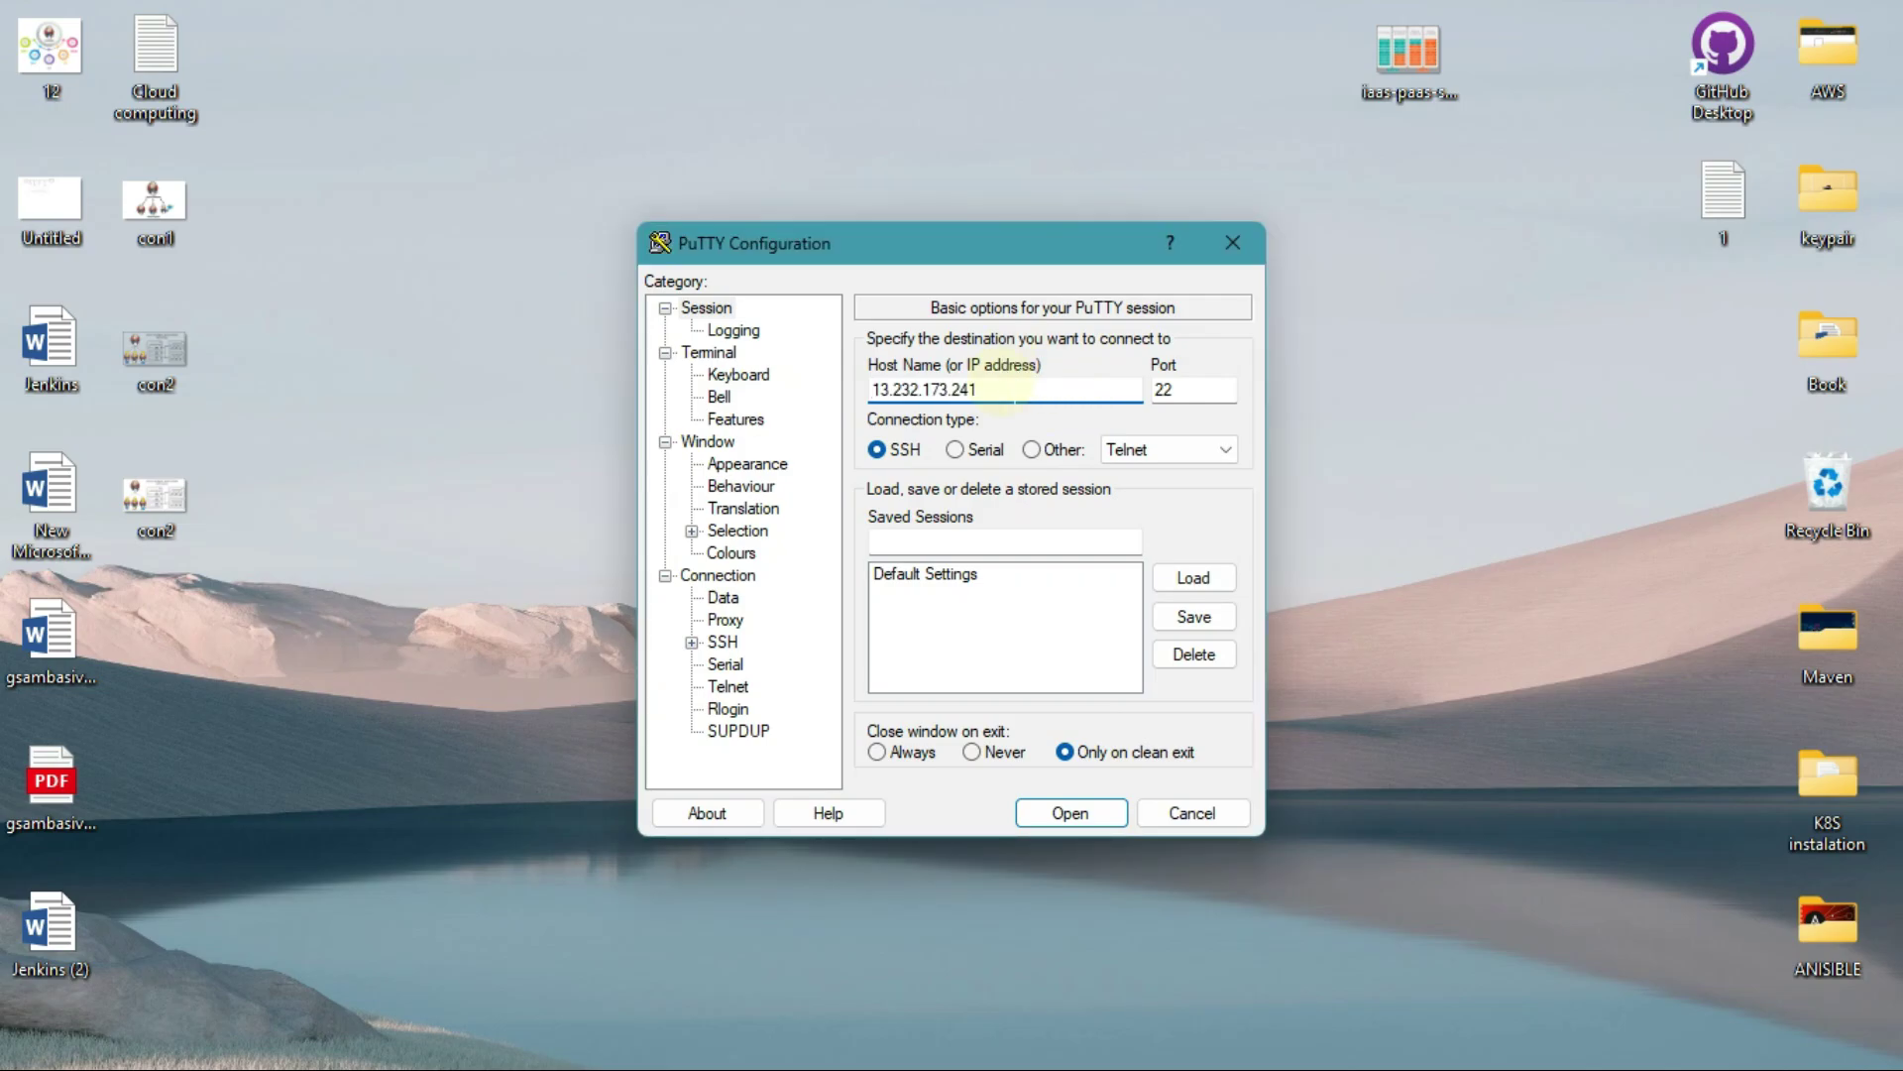
click(878, 453)
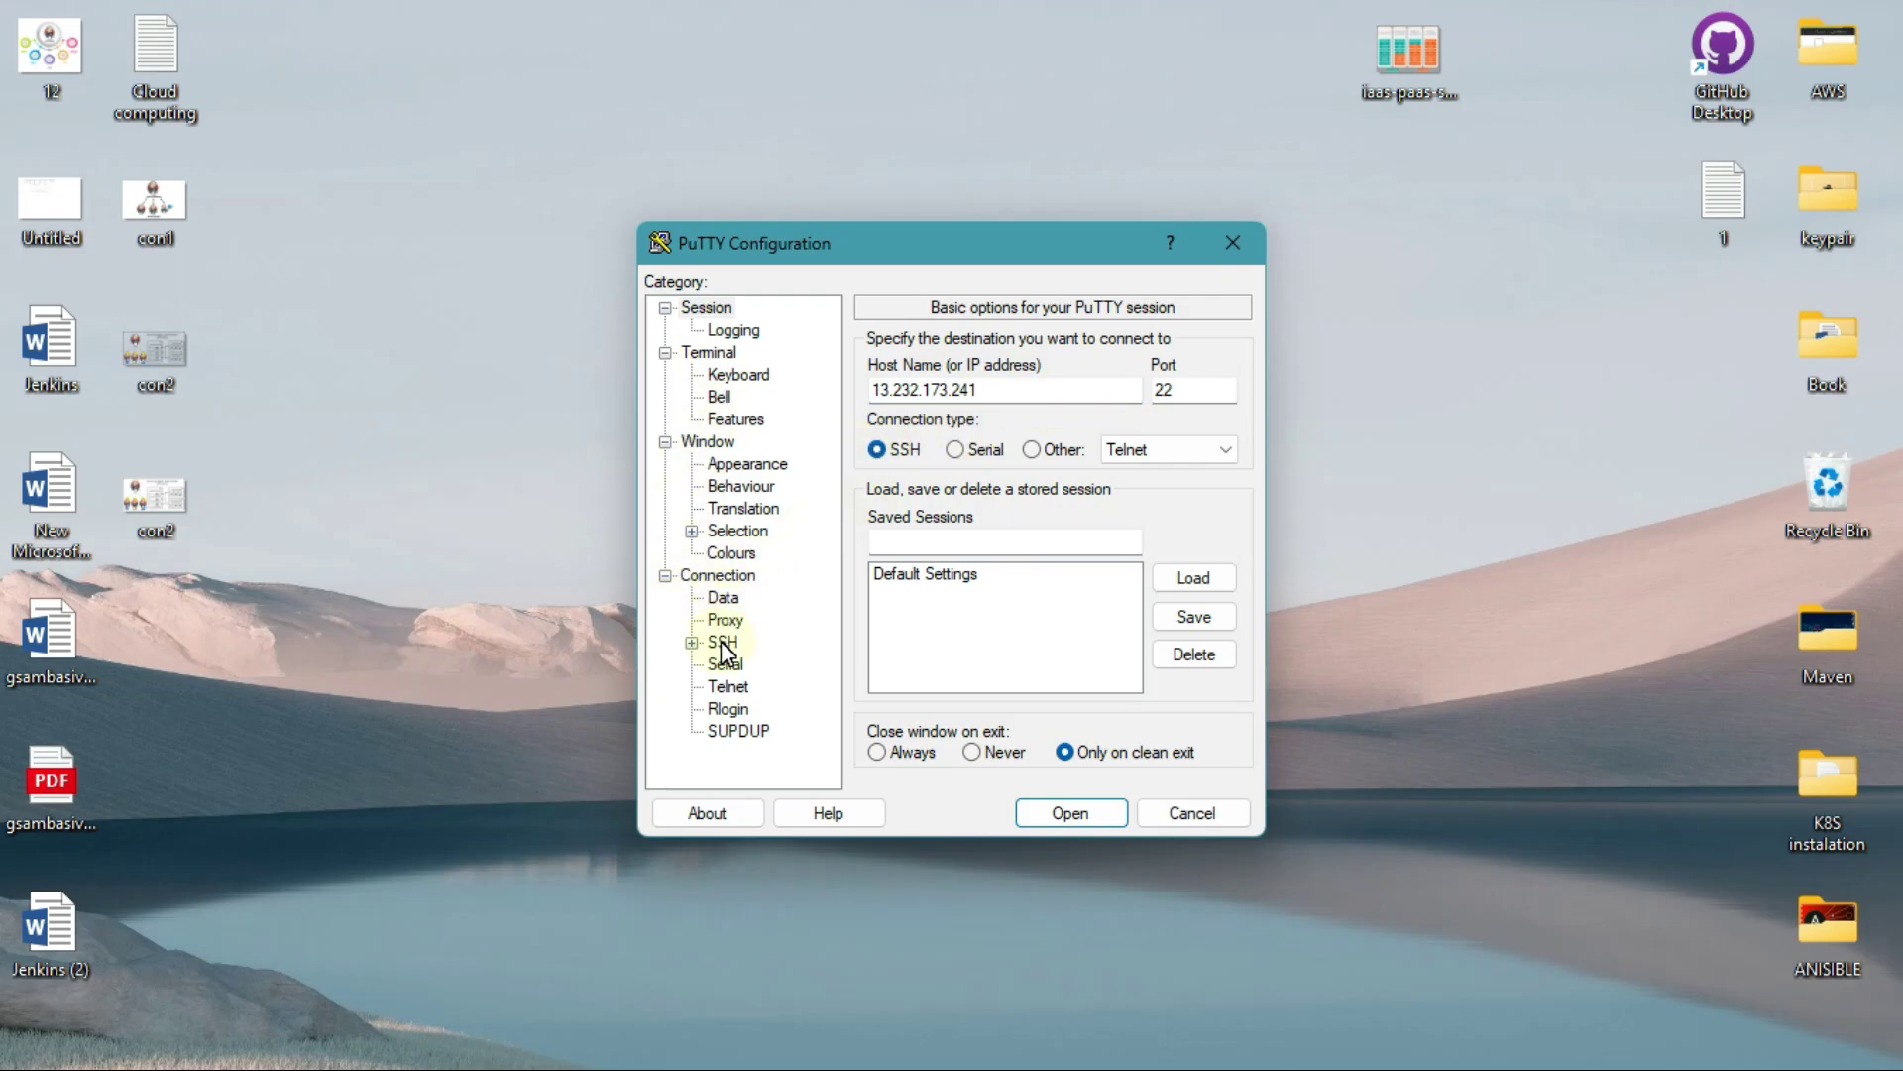
Step: Set the Connection > Data auto-login username to ubuntu
click(735, 580)
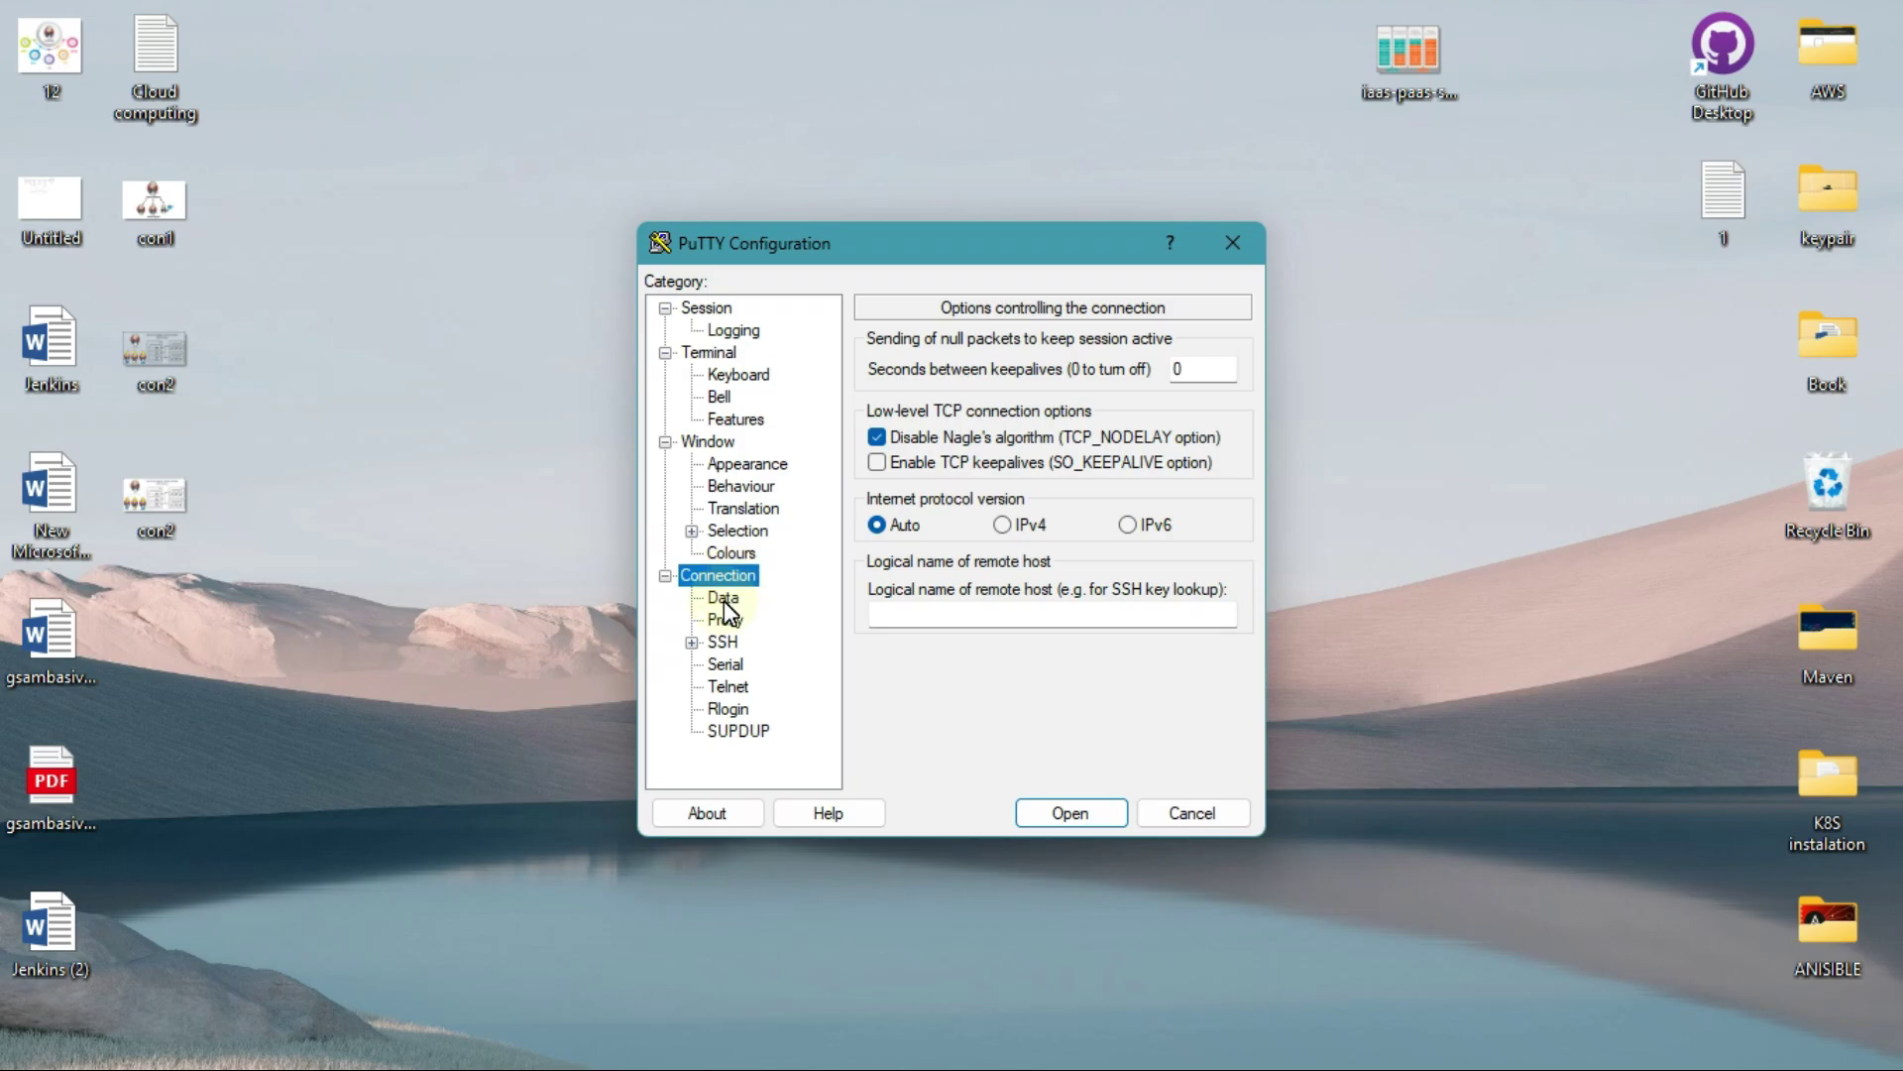
click(729, 599)
click(722, 645)
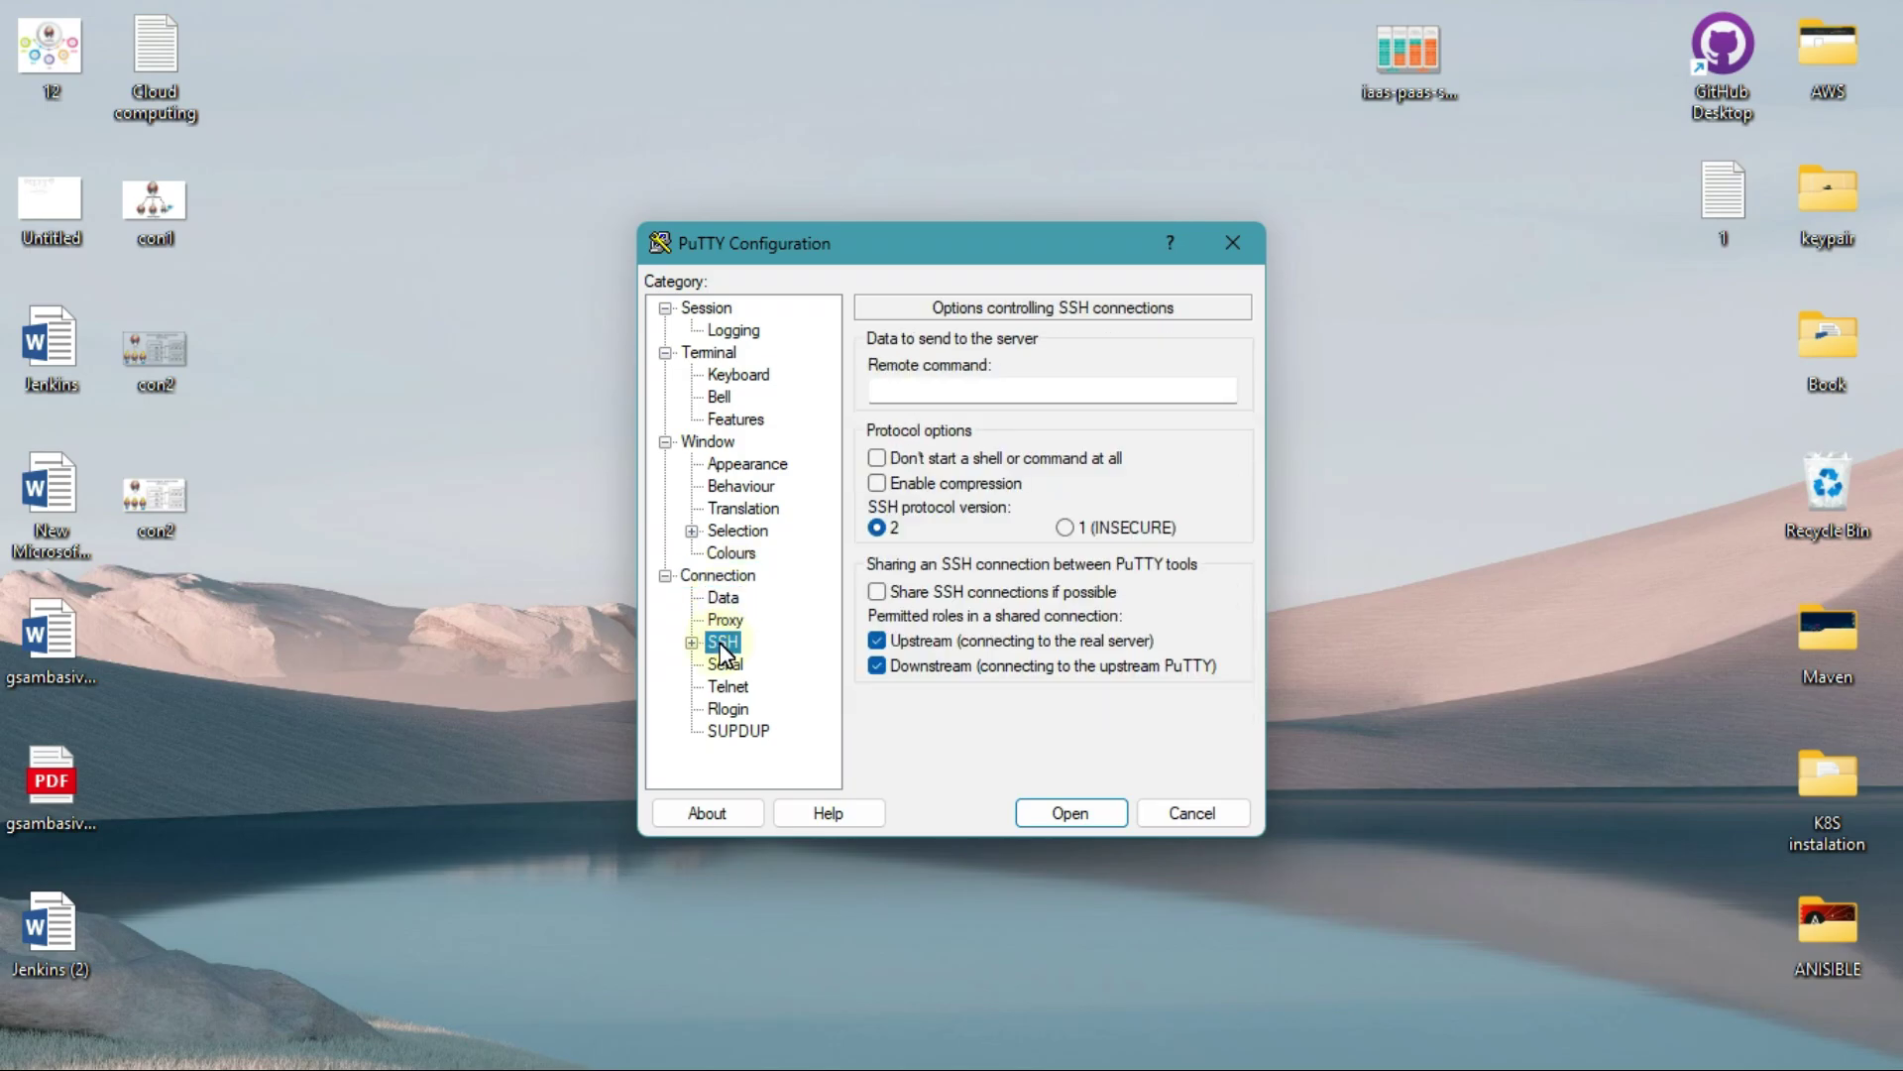
click(731, 581)
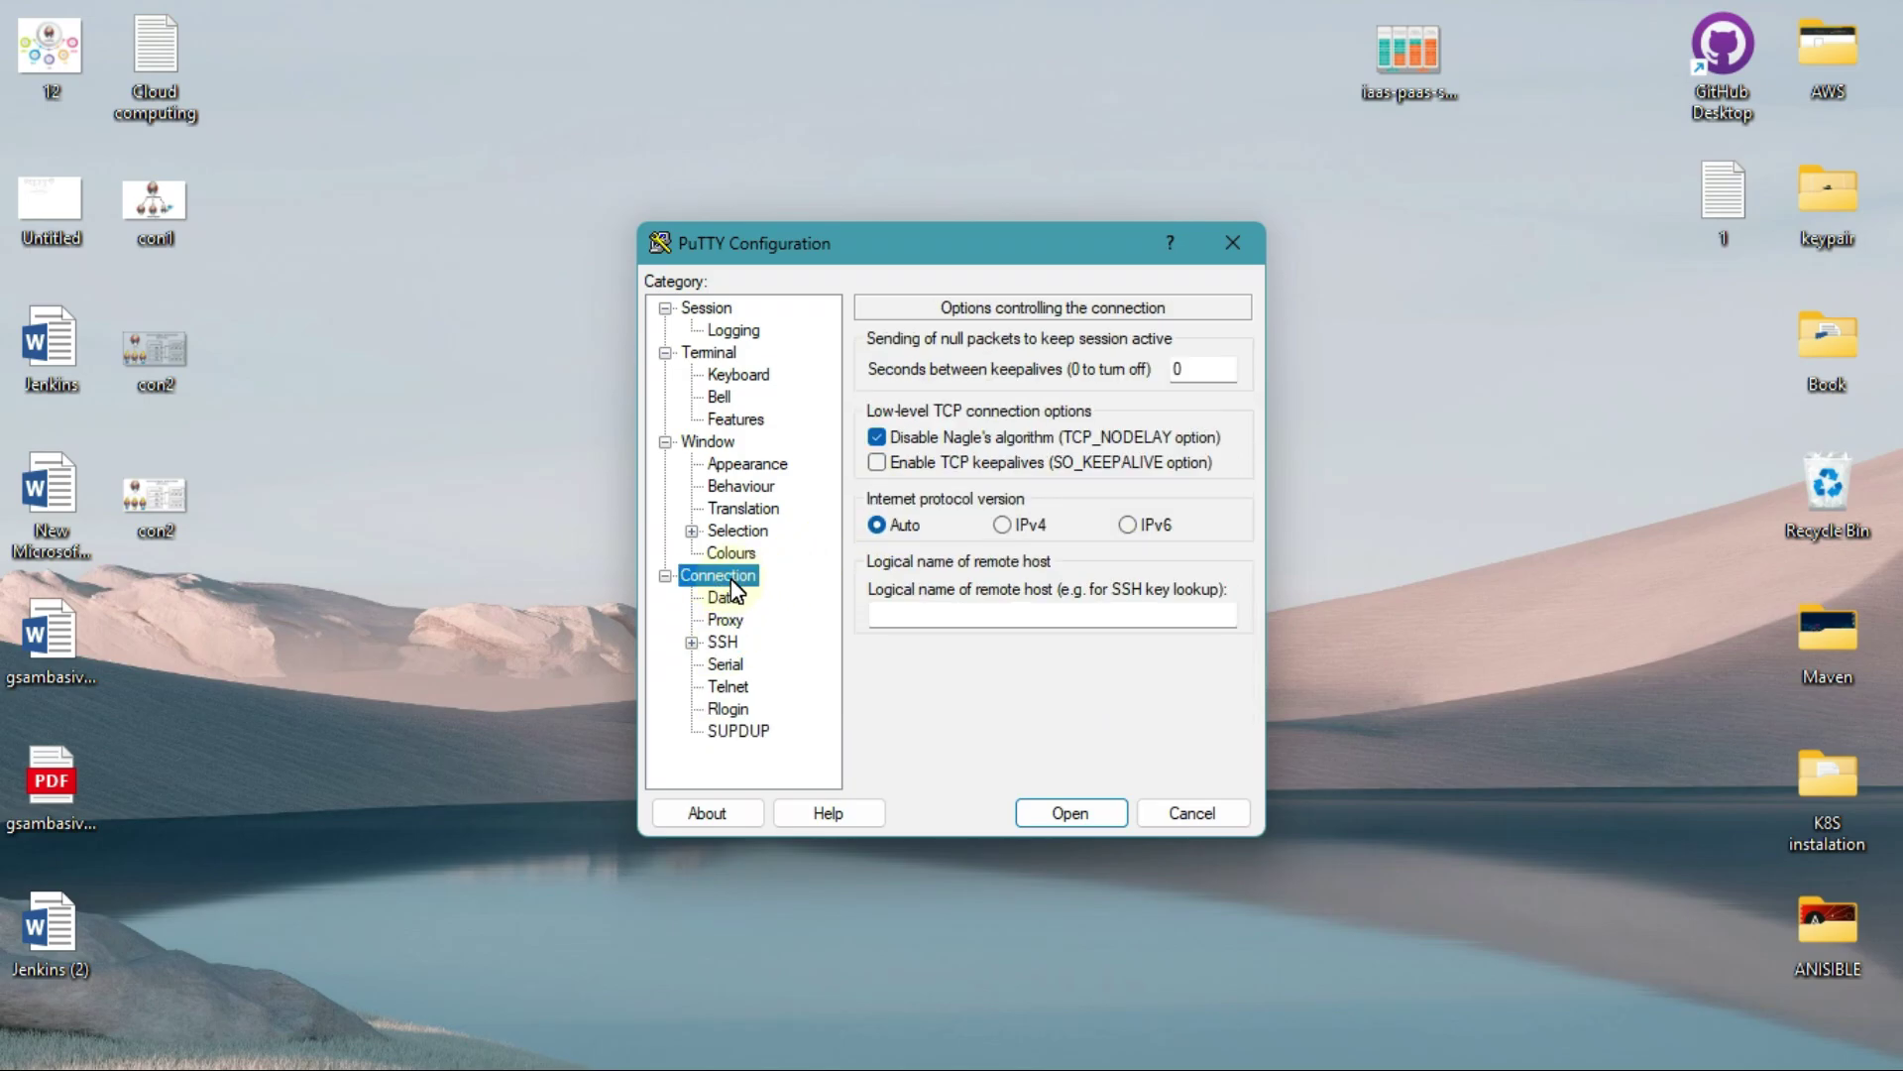
click(735, 603)
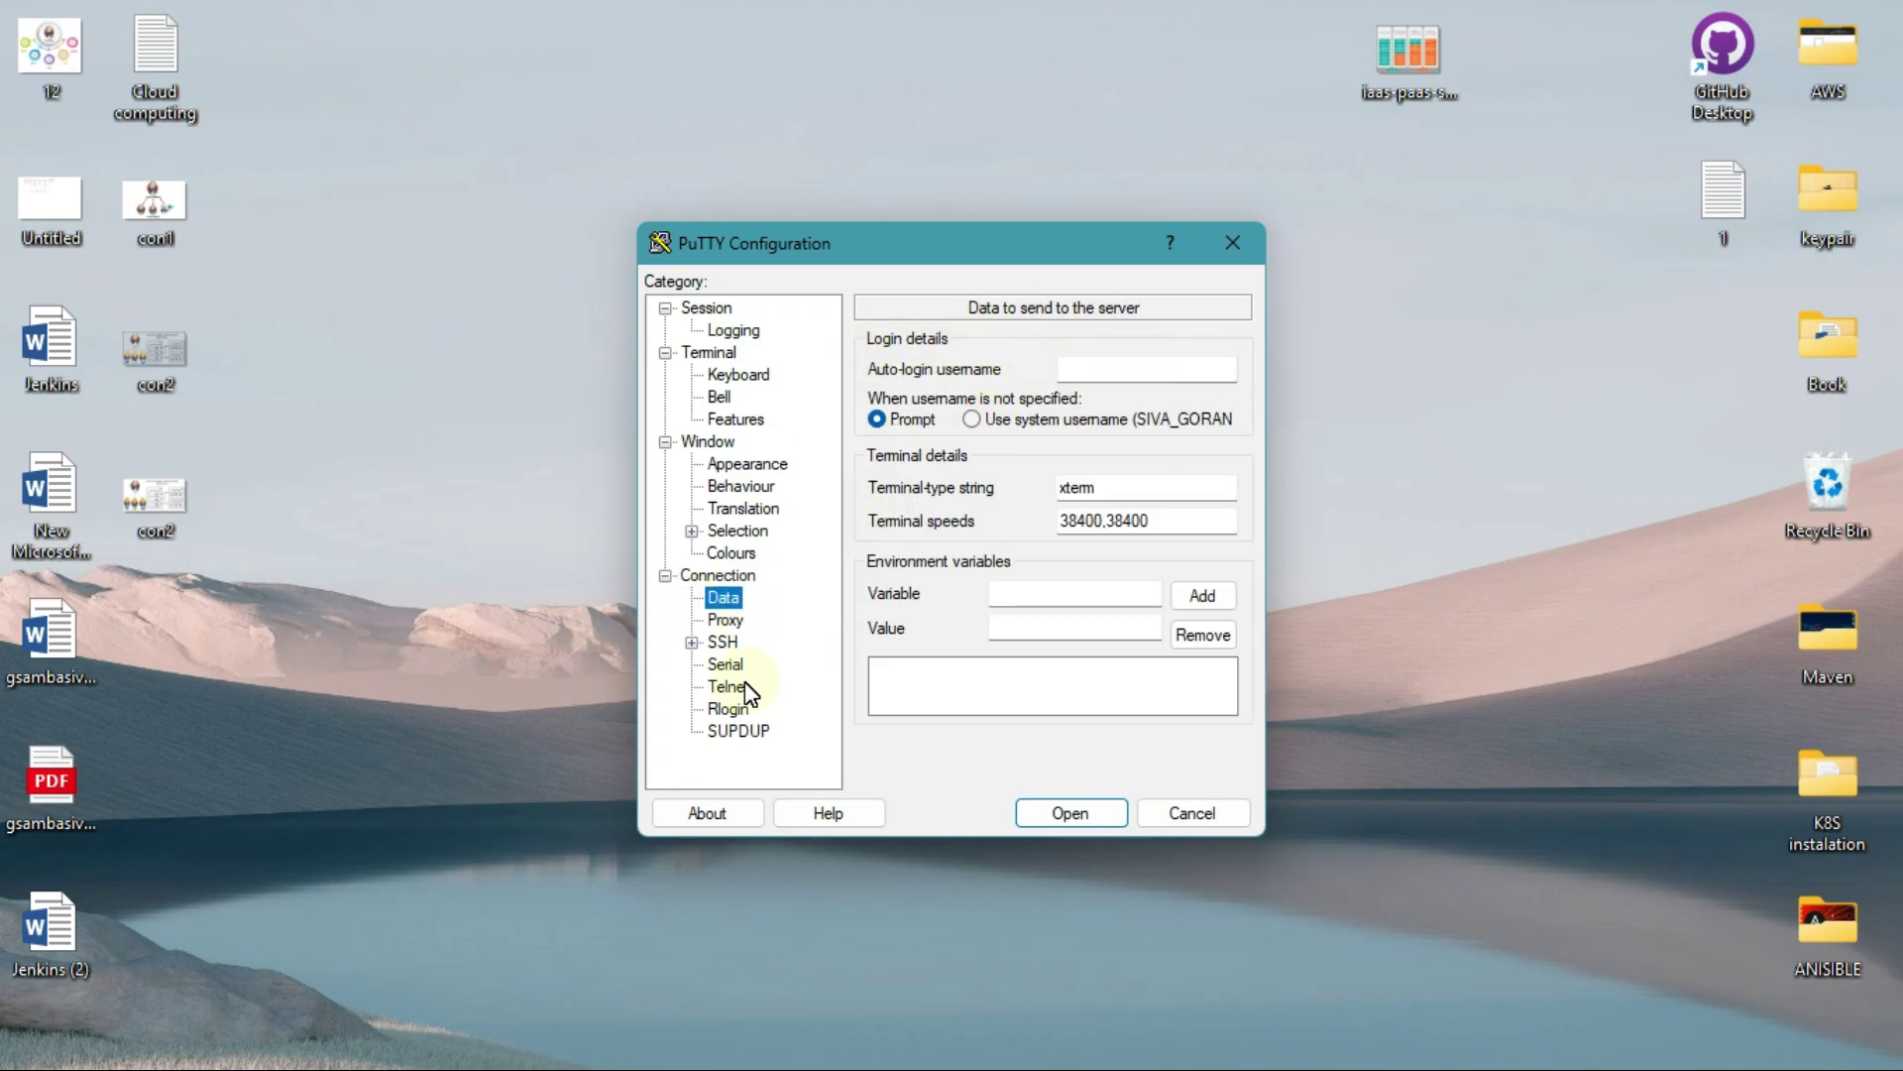
click(1130, 373)
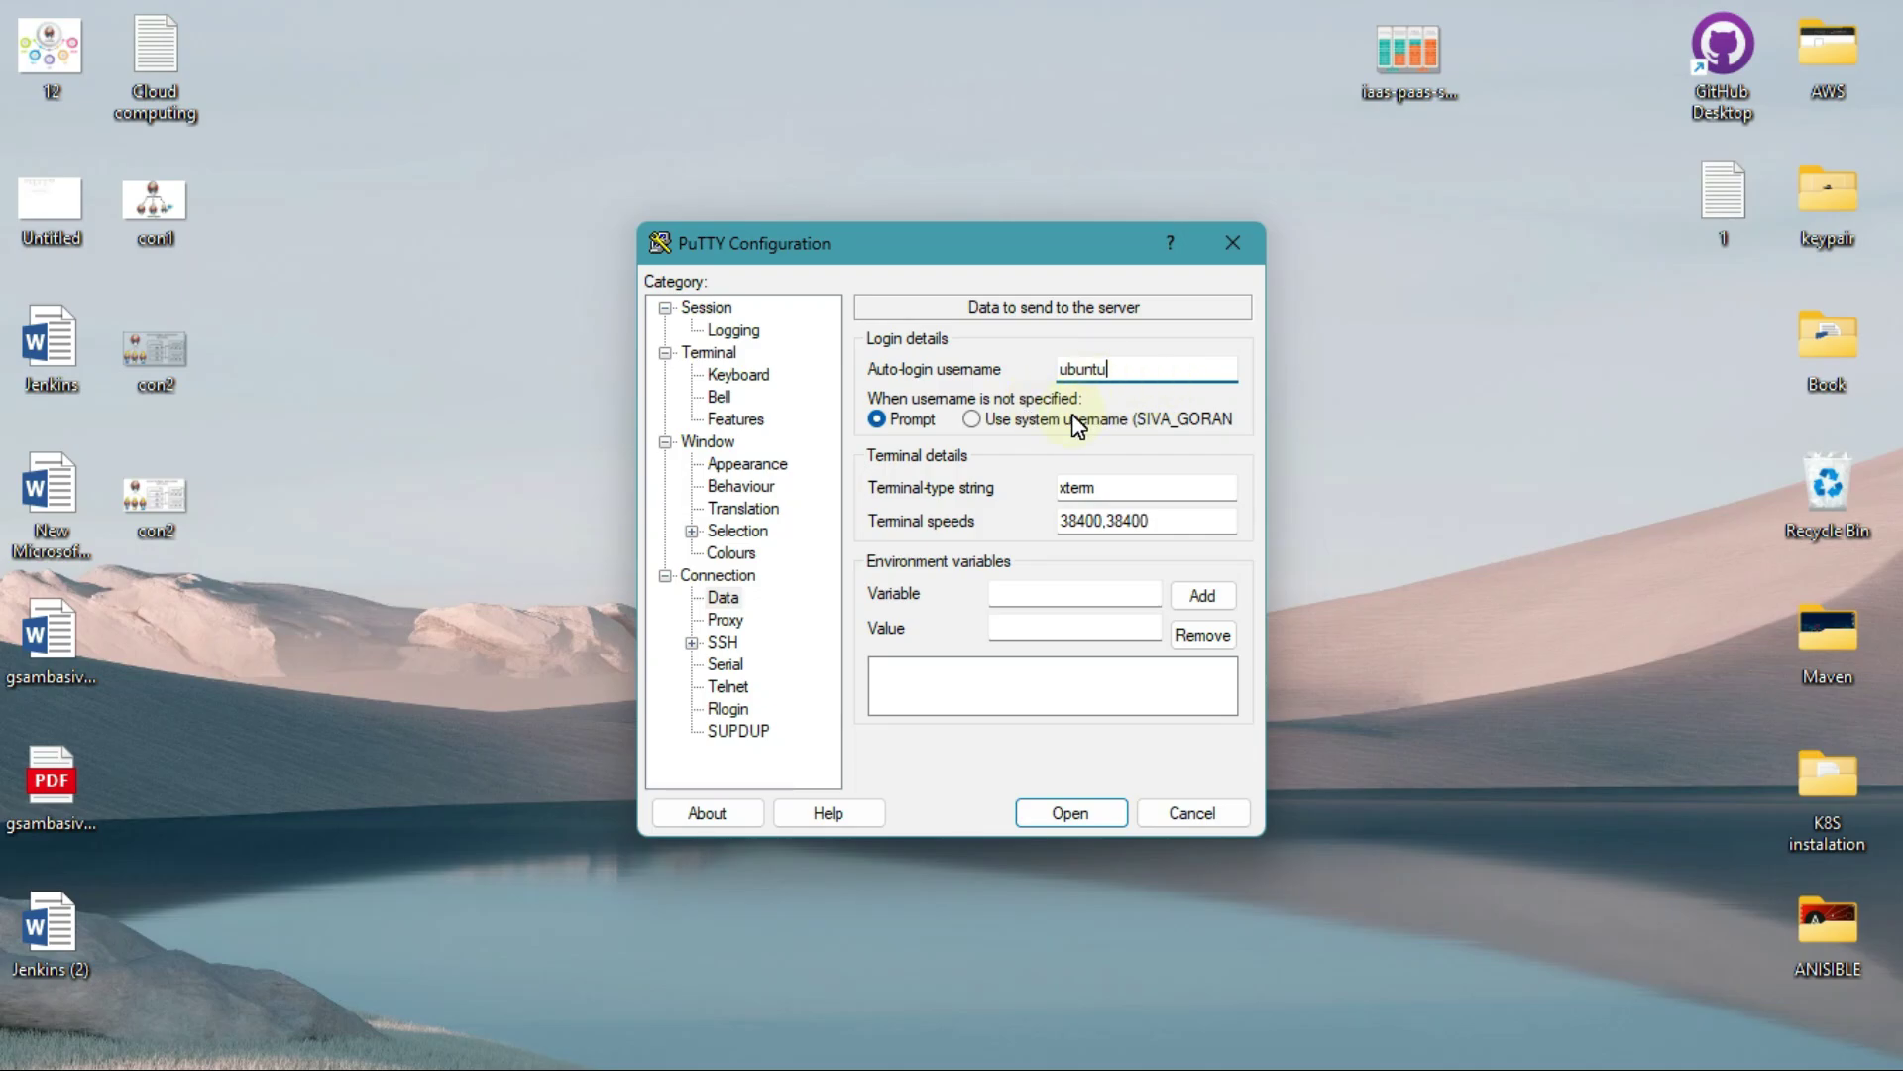
Step: Navigate to the Connection > SSH > Auth > Credentials settings page
click(717, 645)
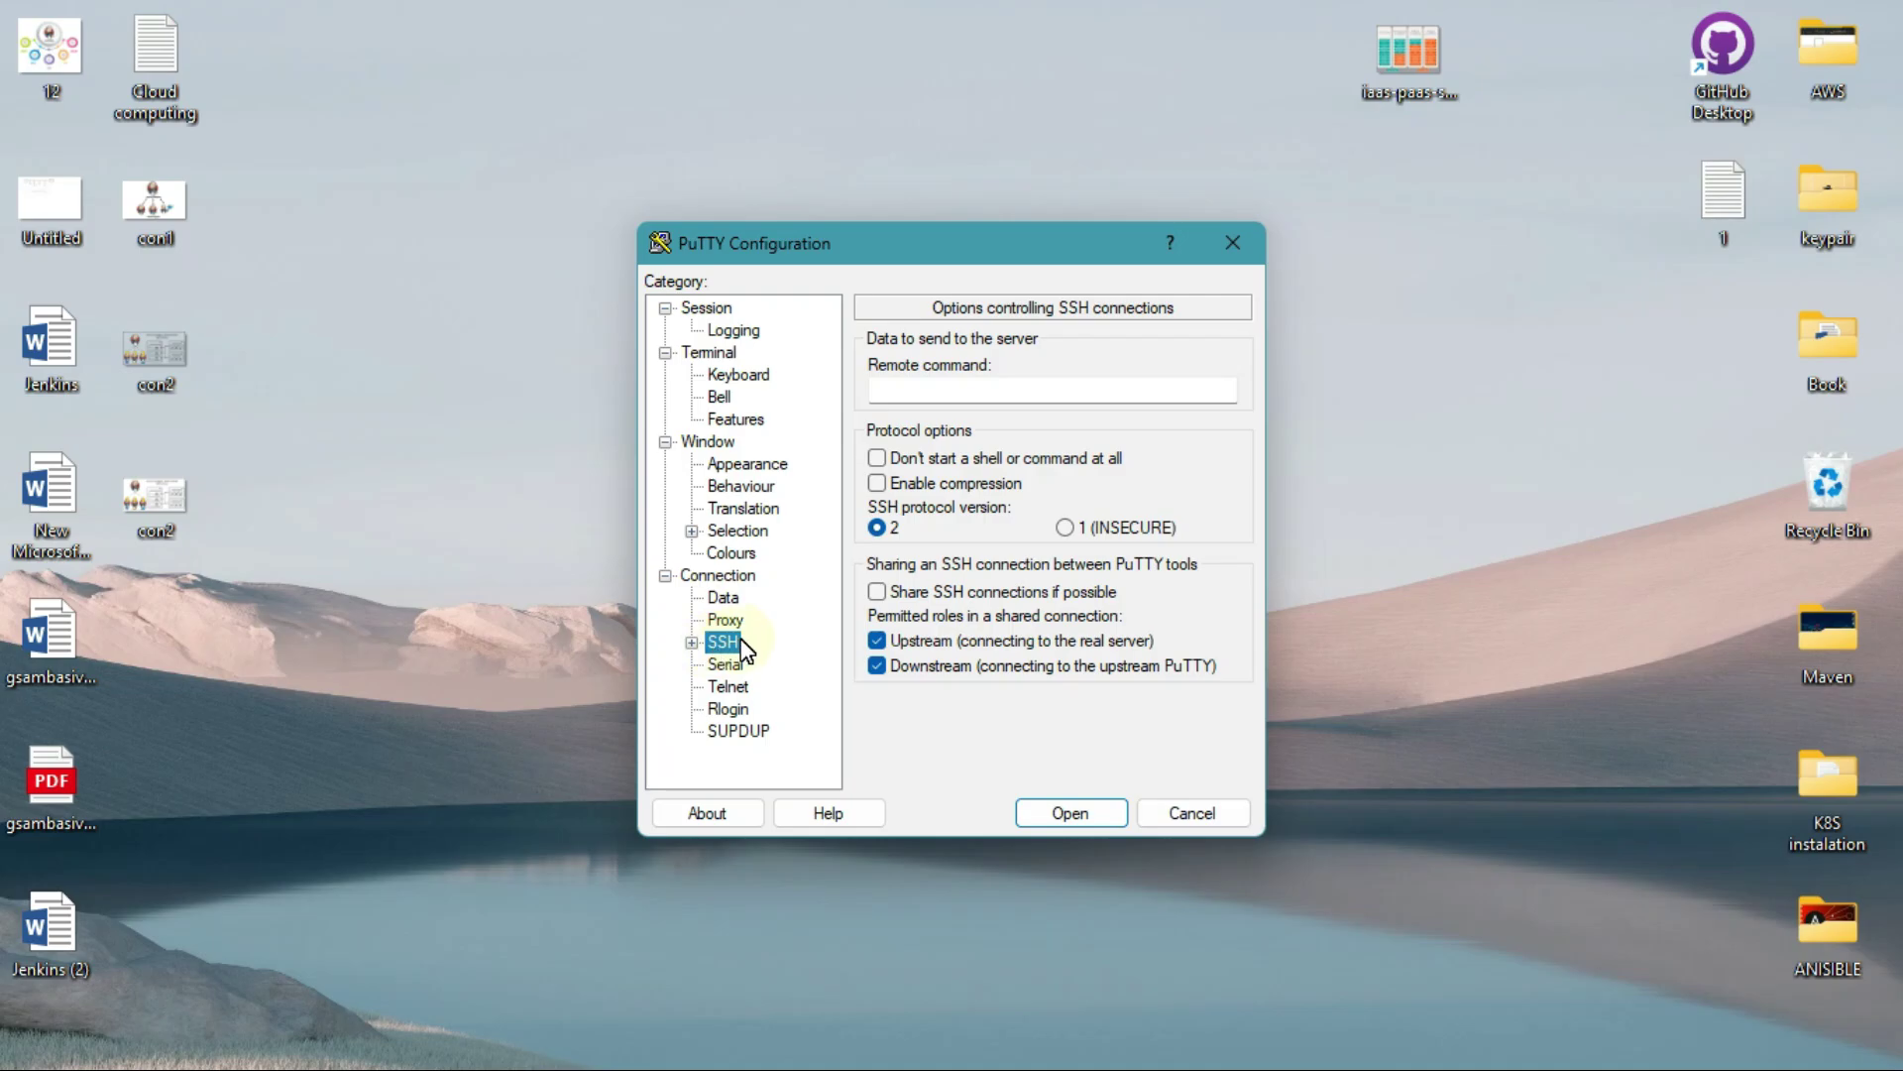
click(692, 642)
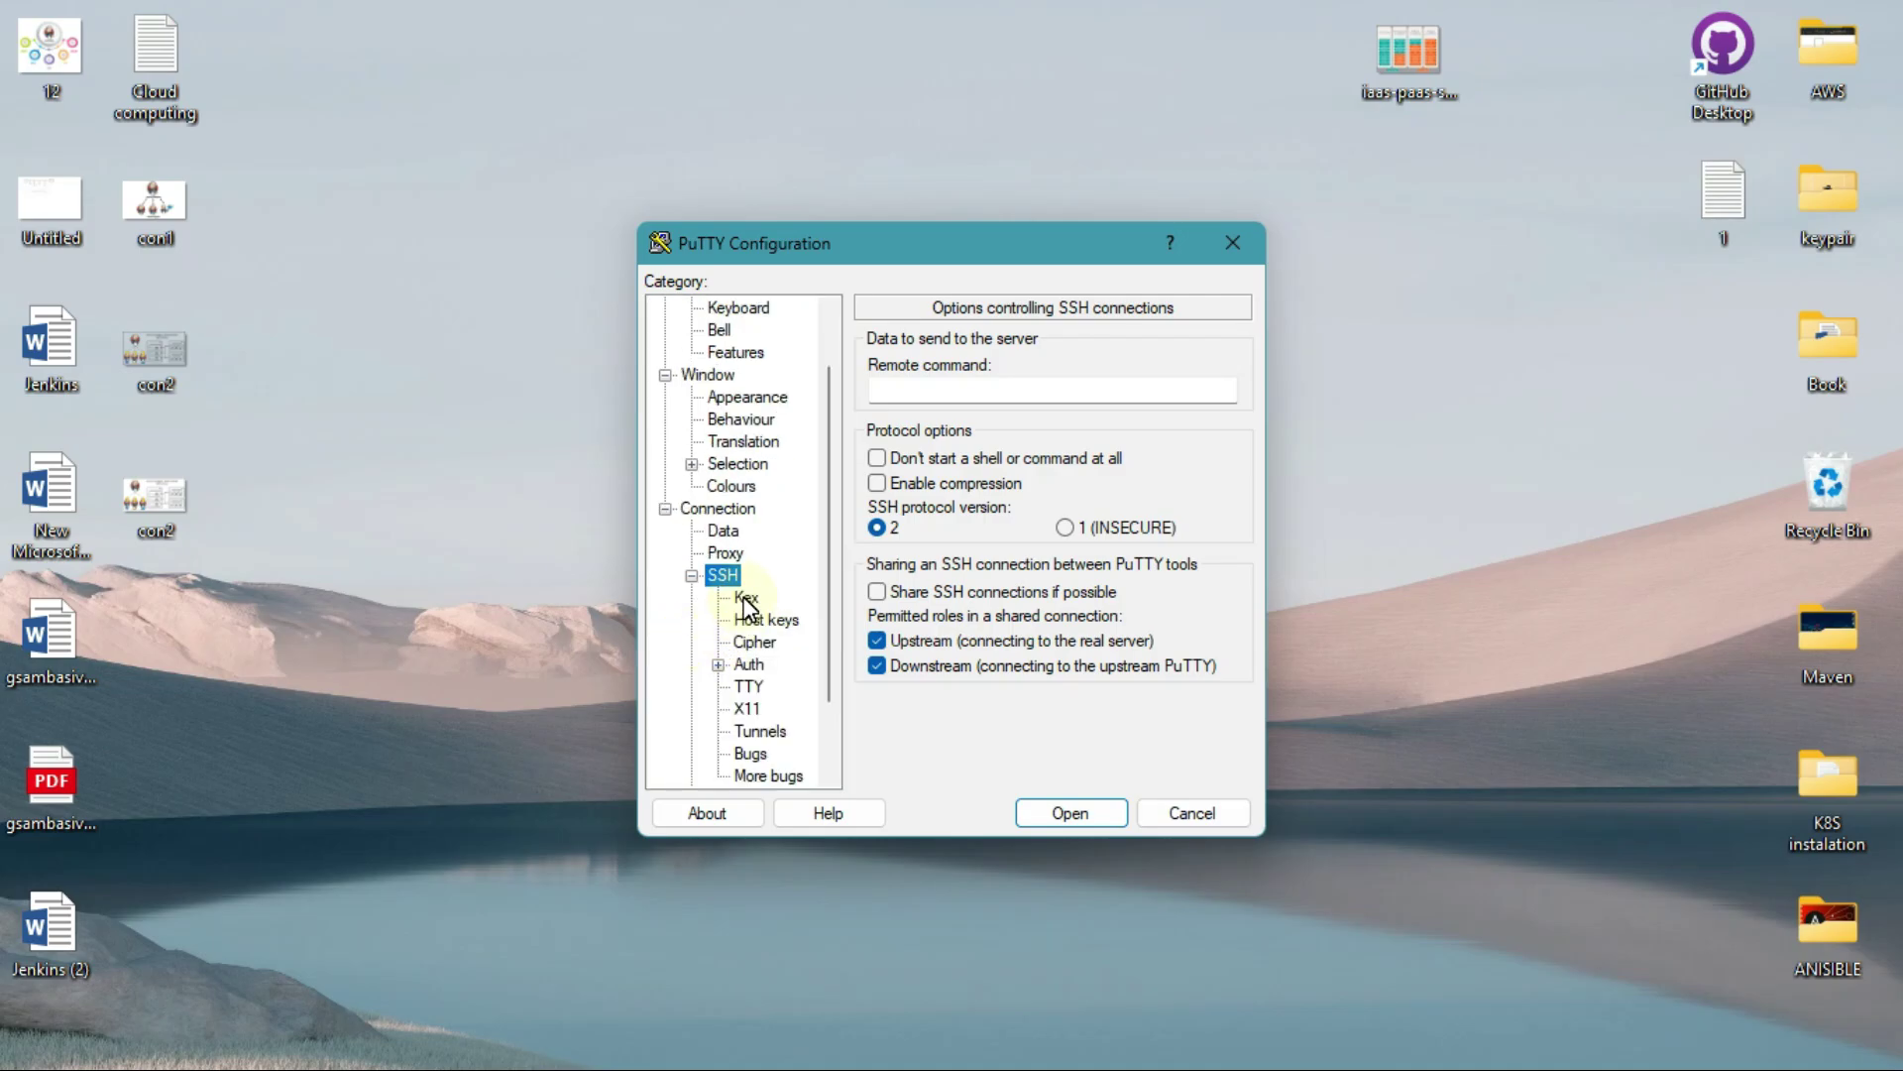
click(746, 666)
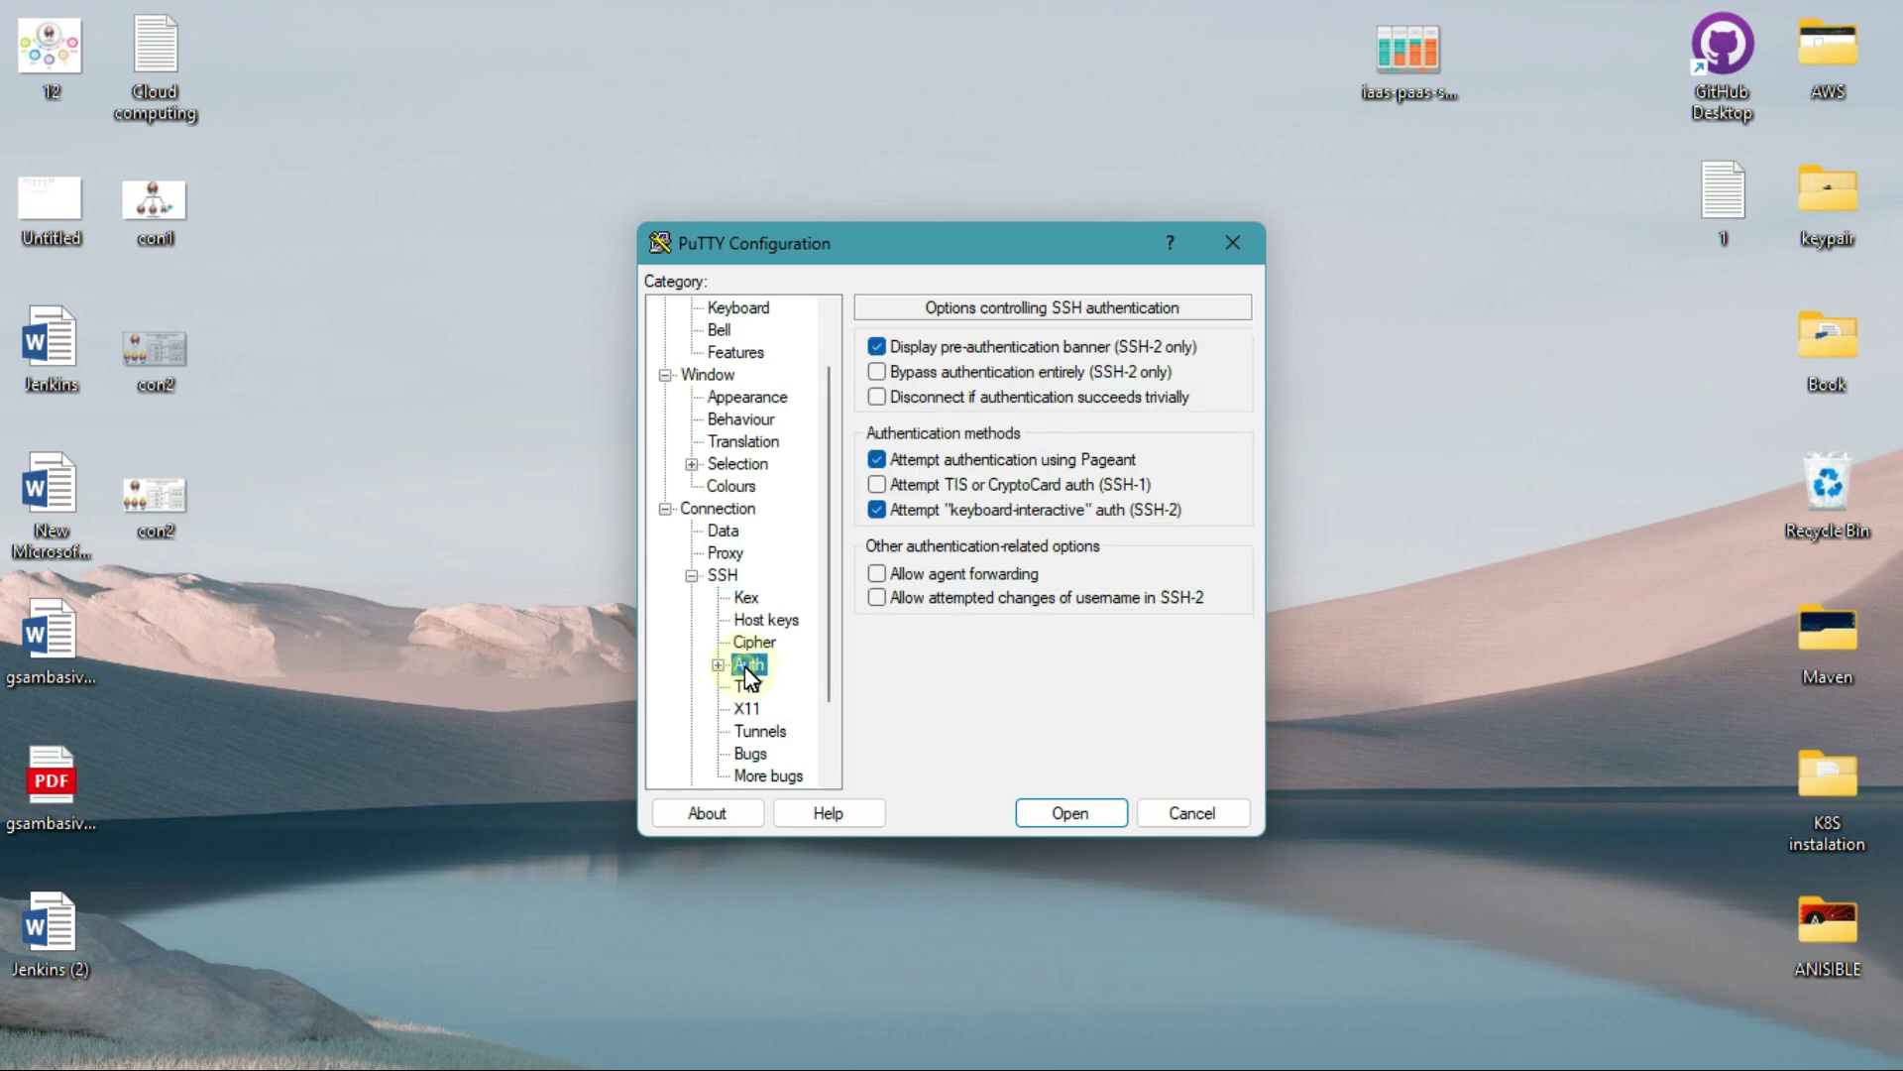
scroll(746, 666, down, 1)
click(718, 598)
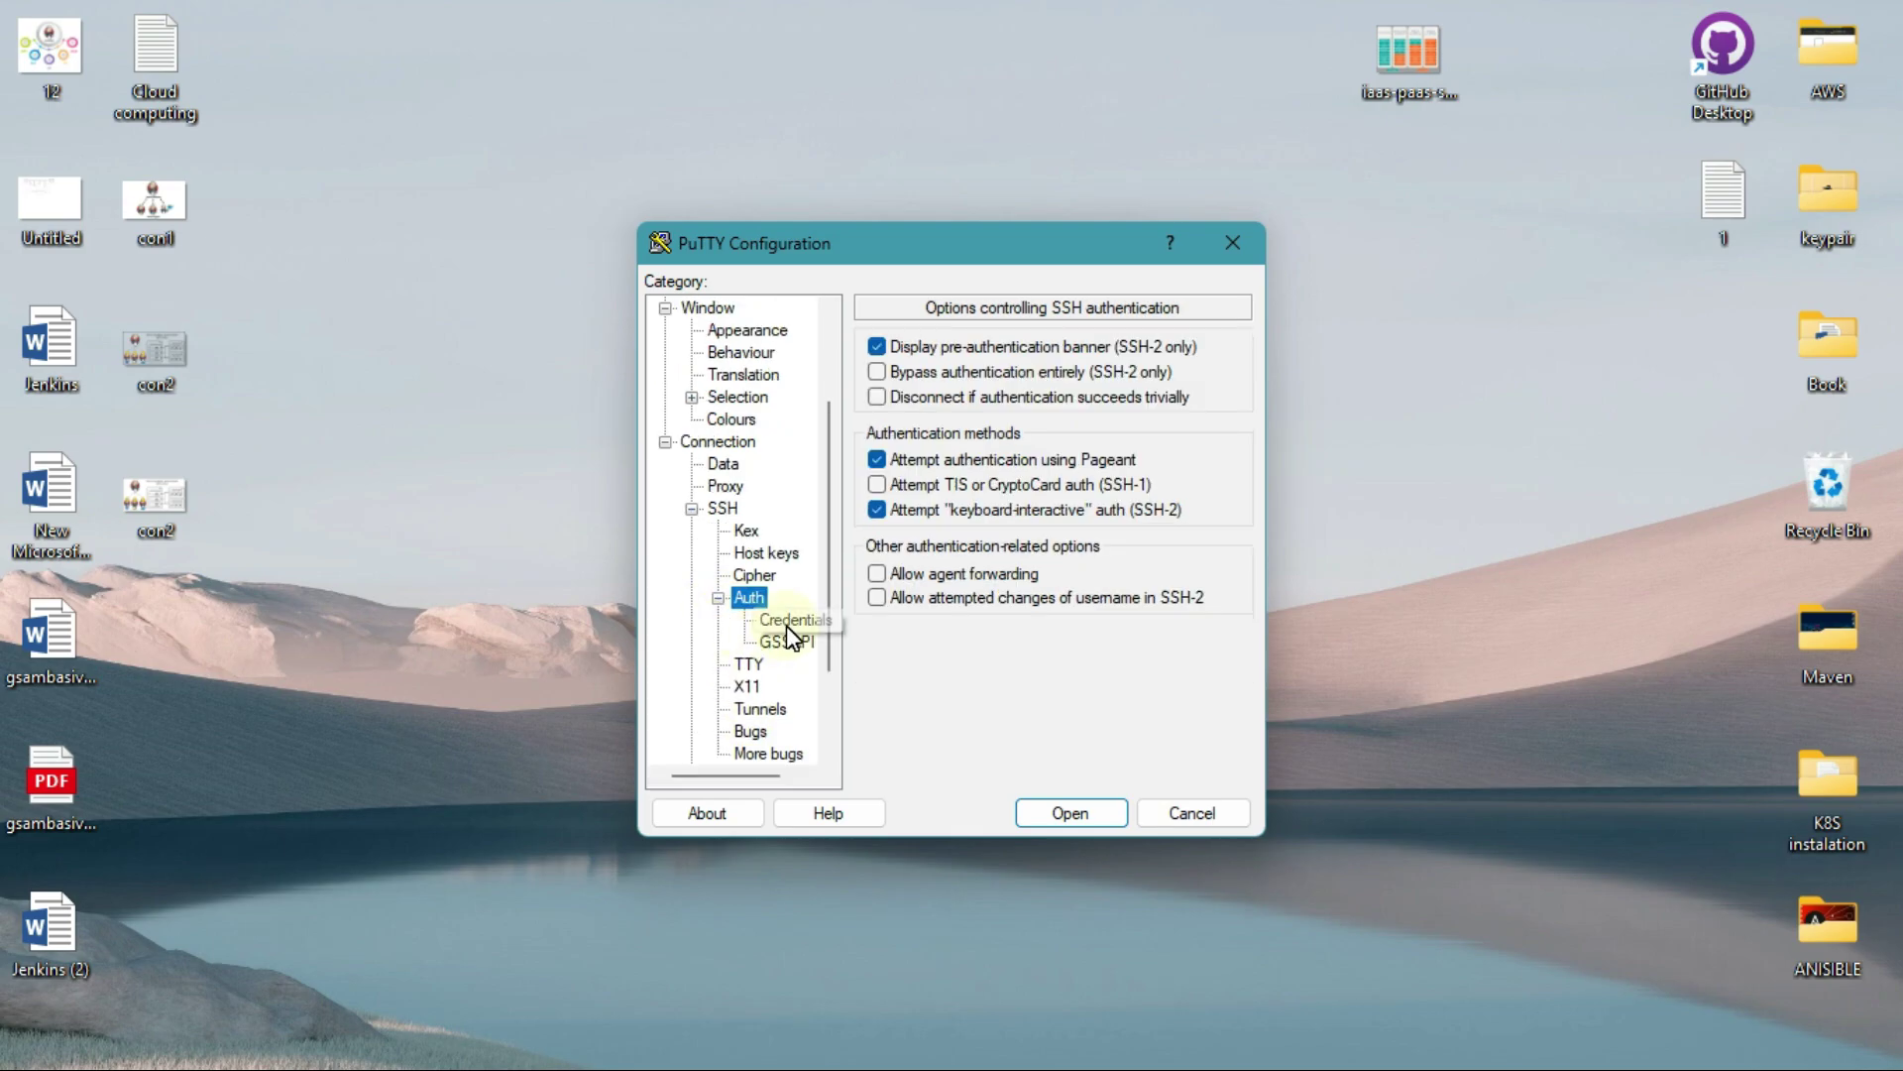
click(787, 623)
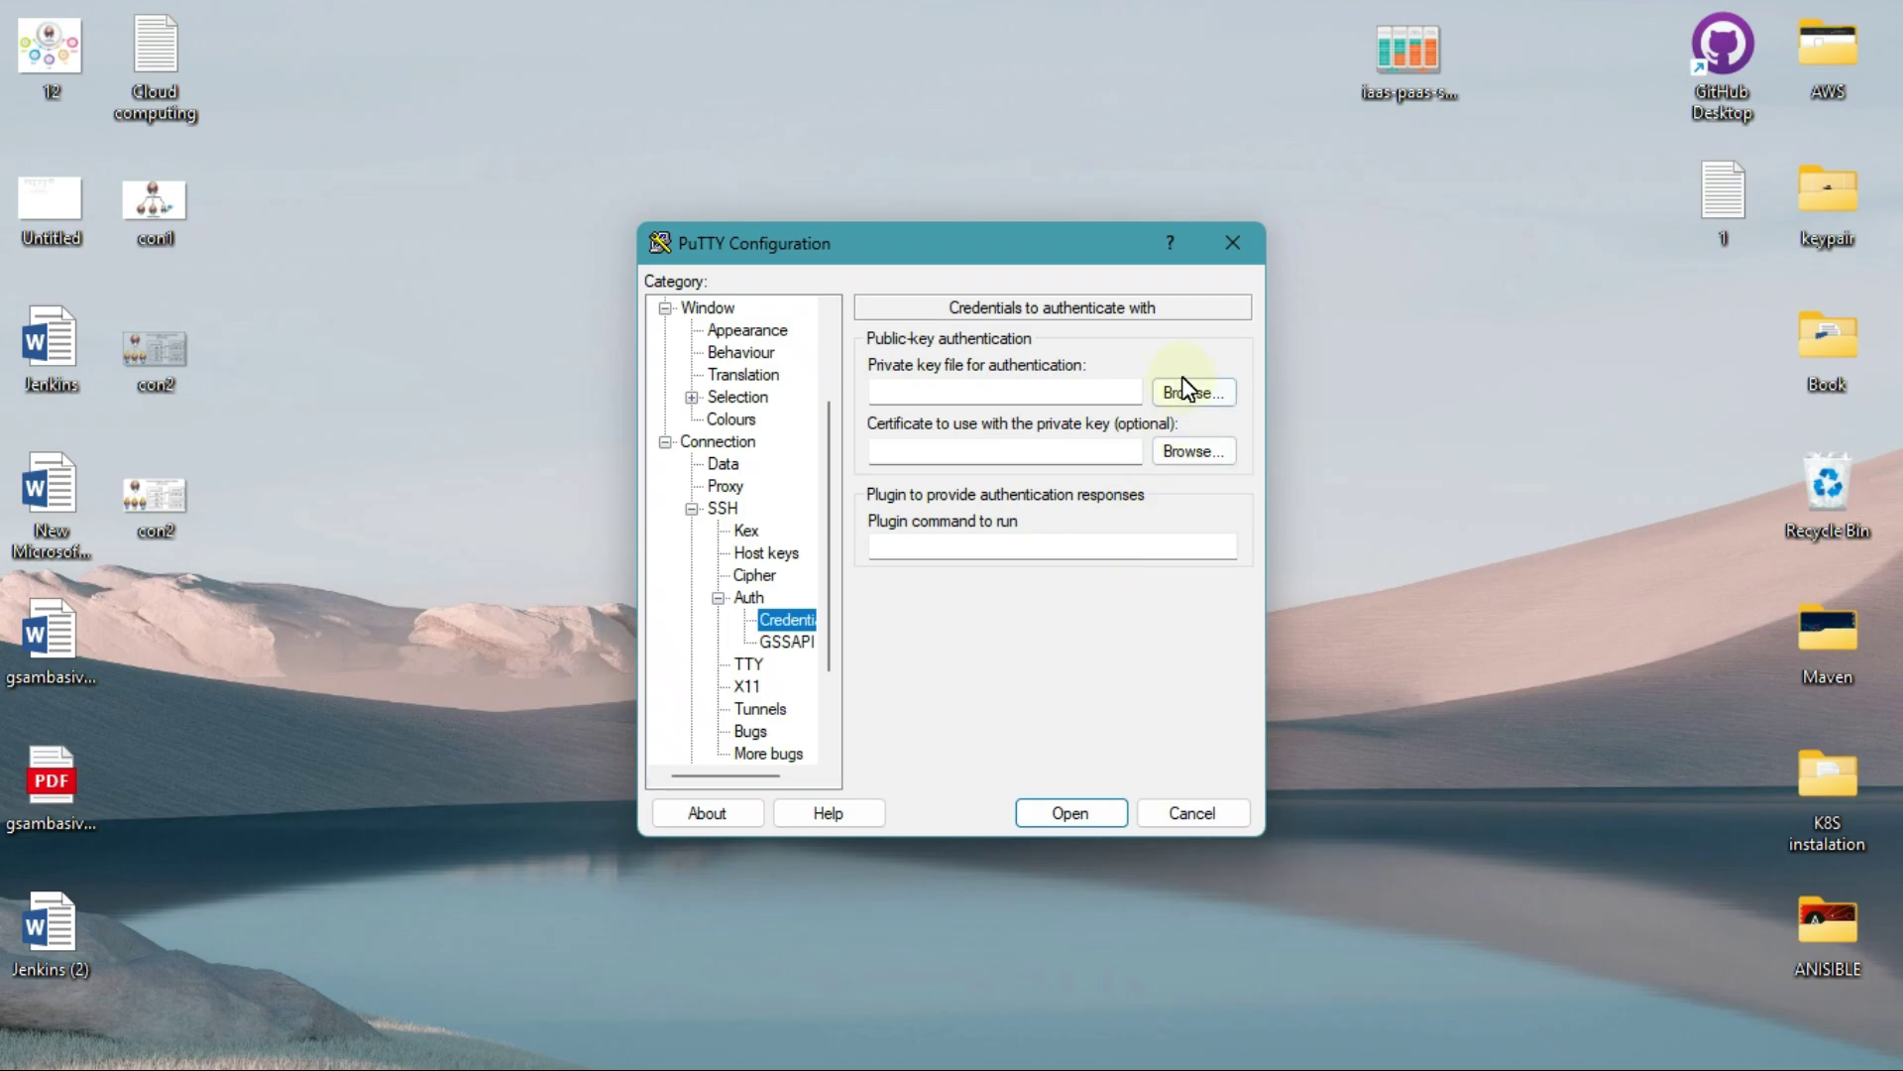
Step: Load the jenkins worker1 .ppk key from Downloads and connect to 13.232.173.241
click(998, 399)
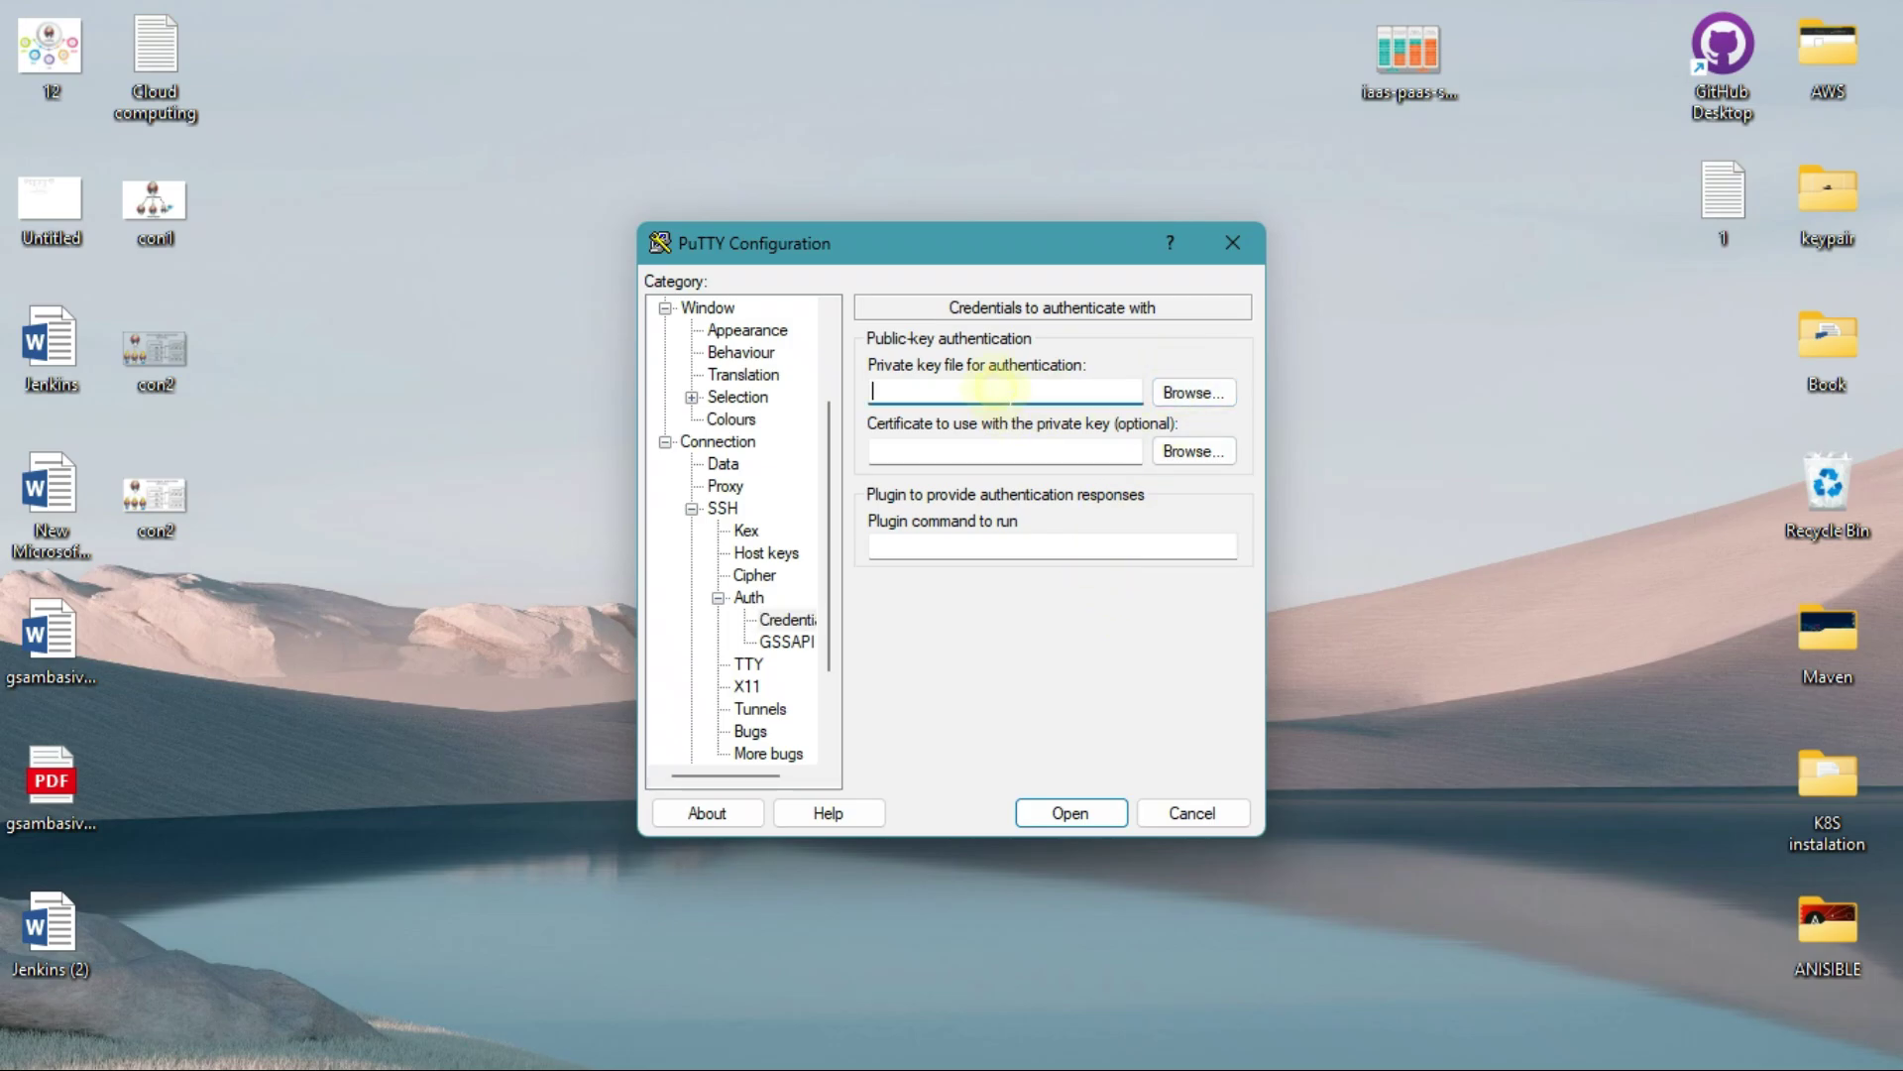
click(1185, 400)
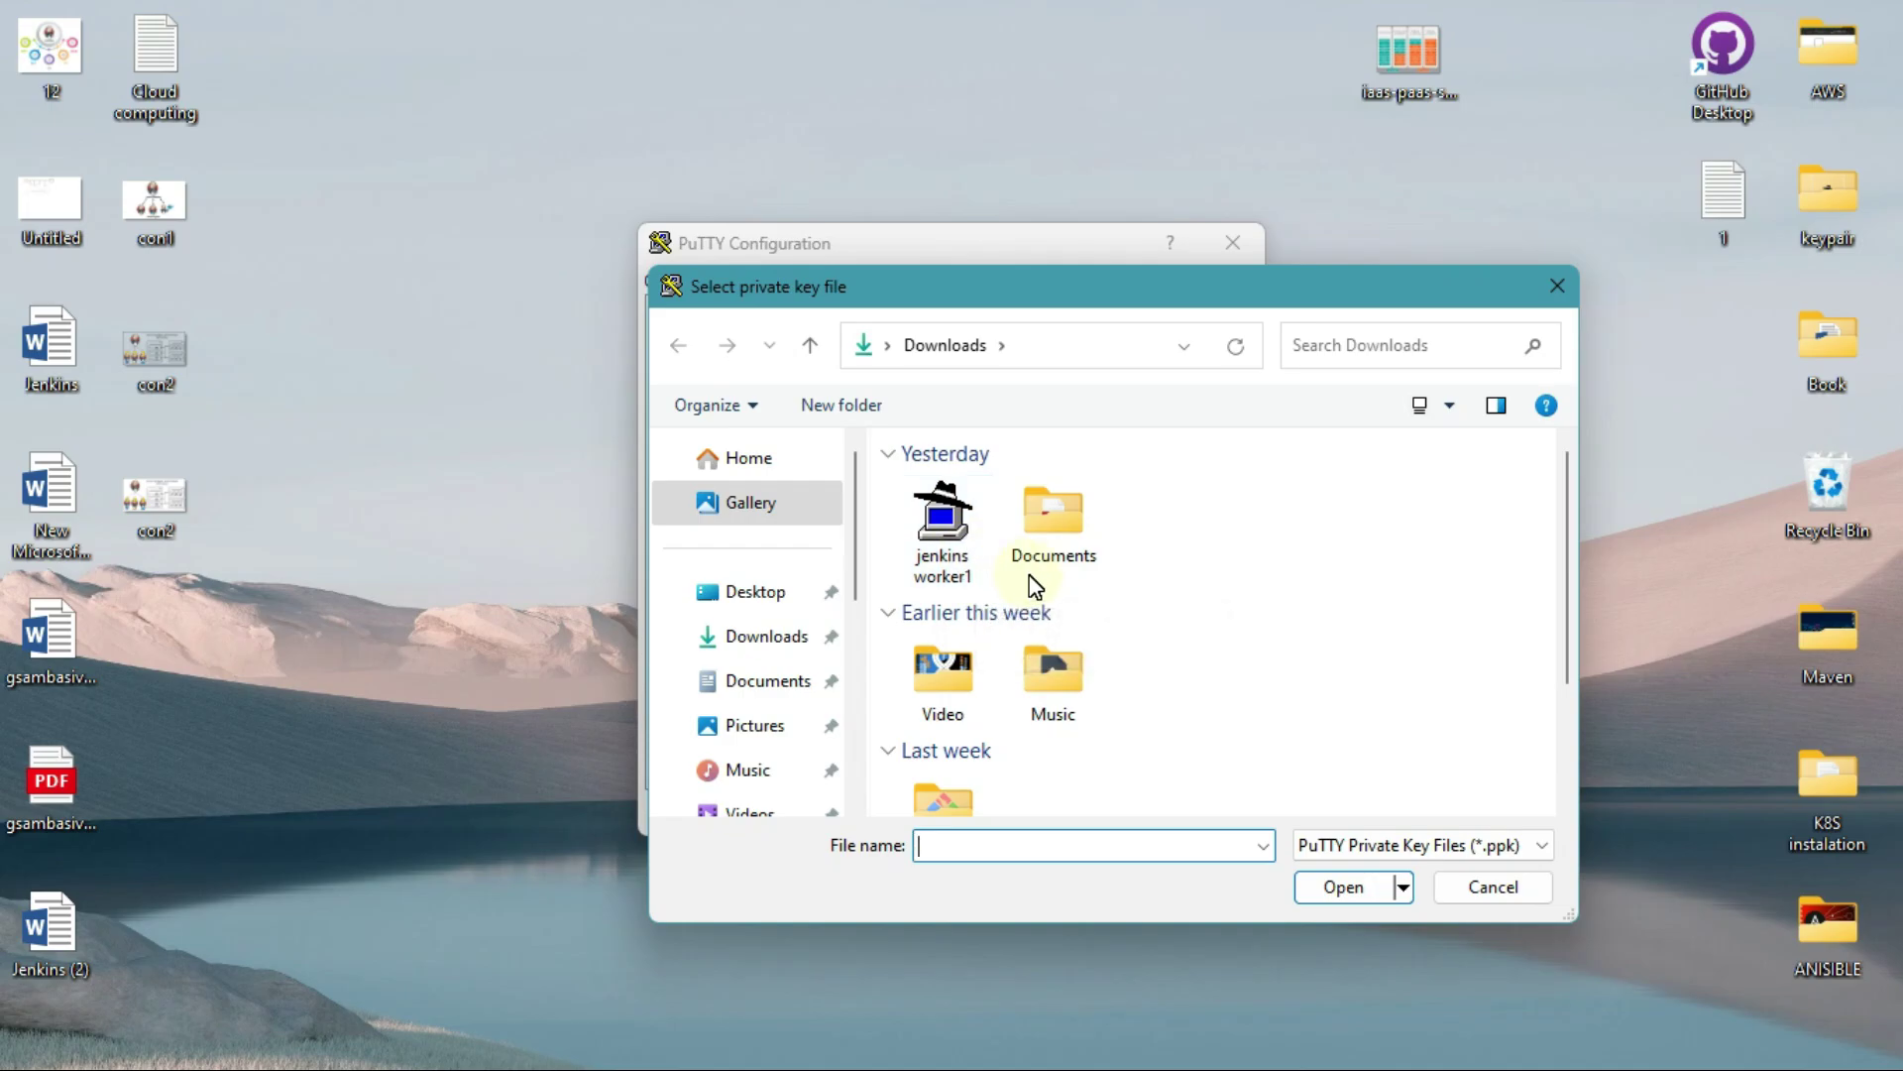
click(962, 530)
click(1346, 890)
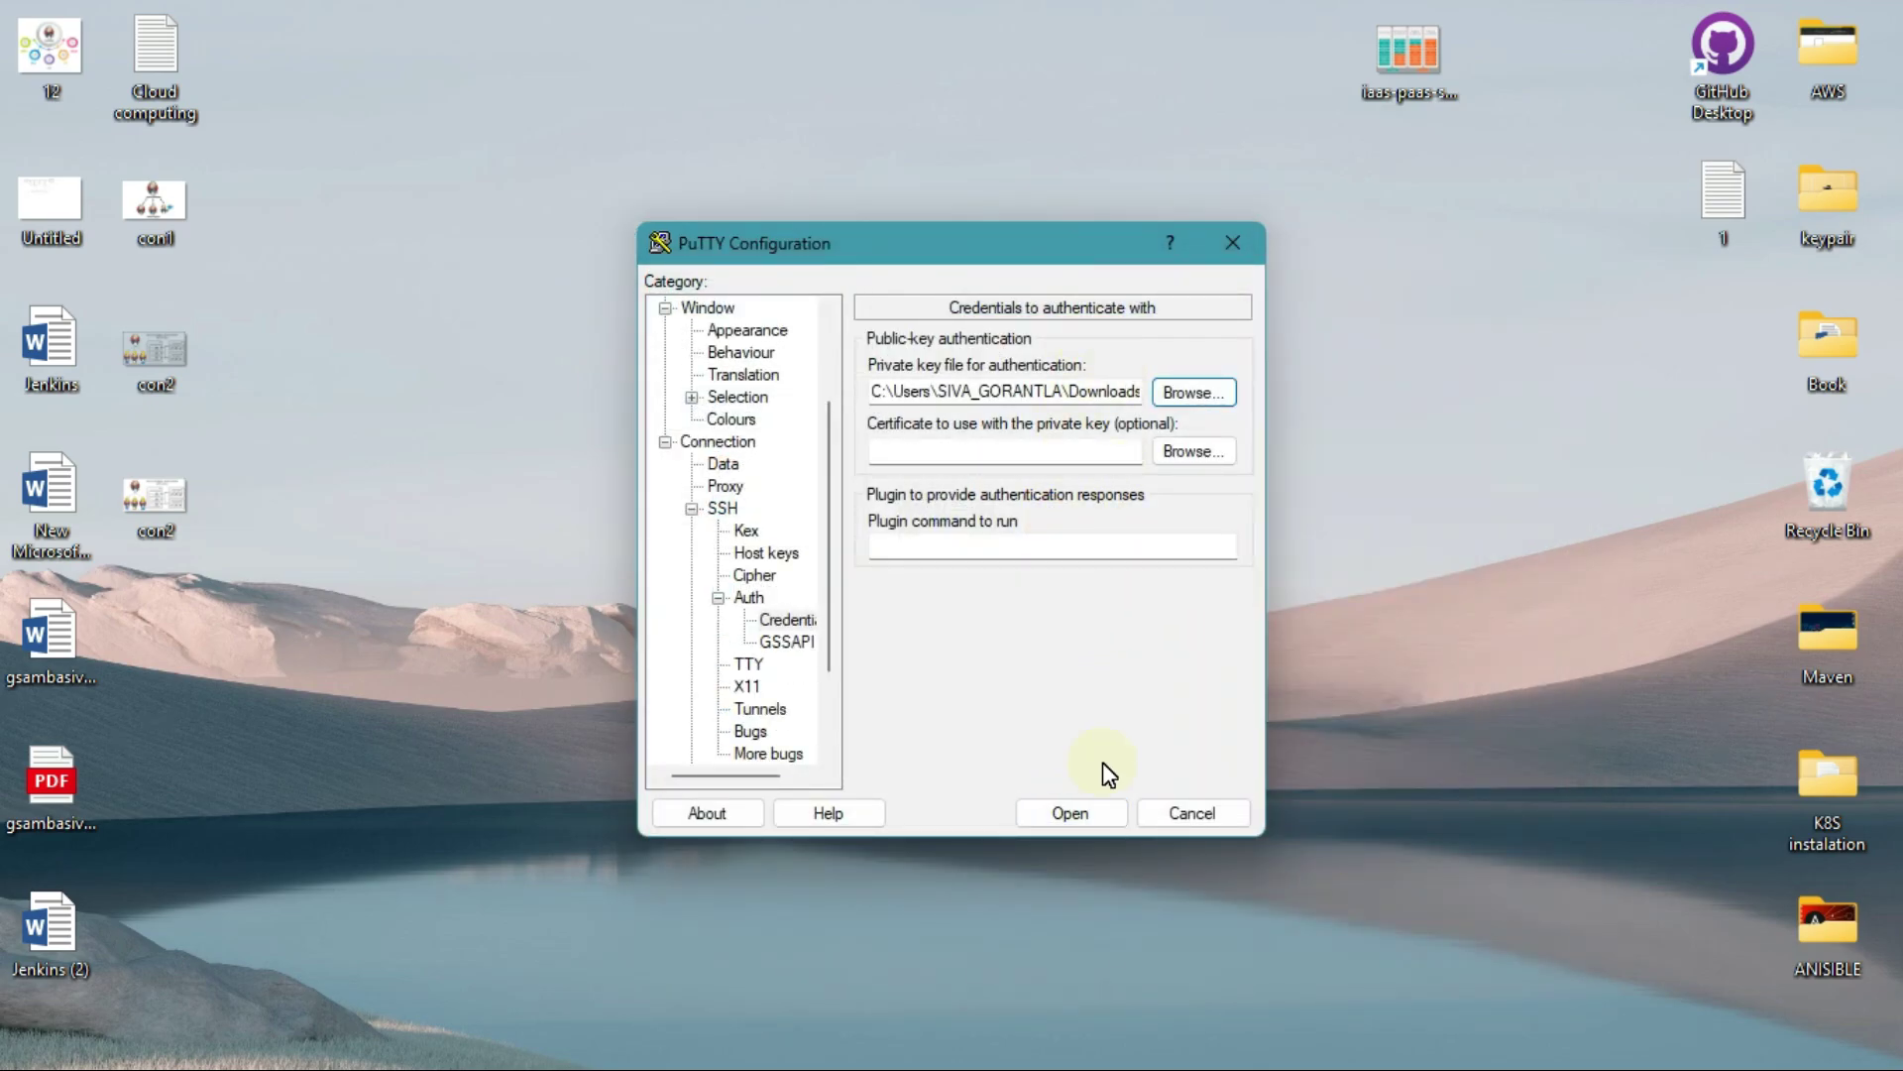
click(1089, 811)
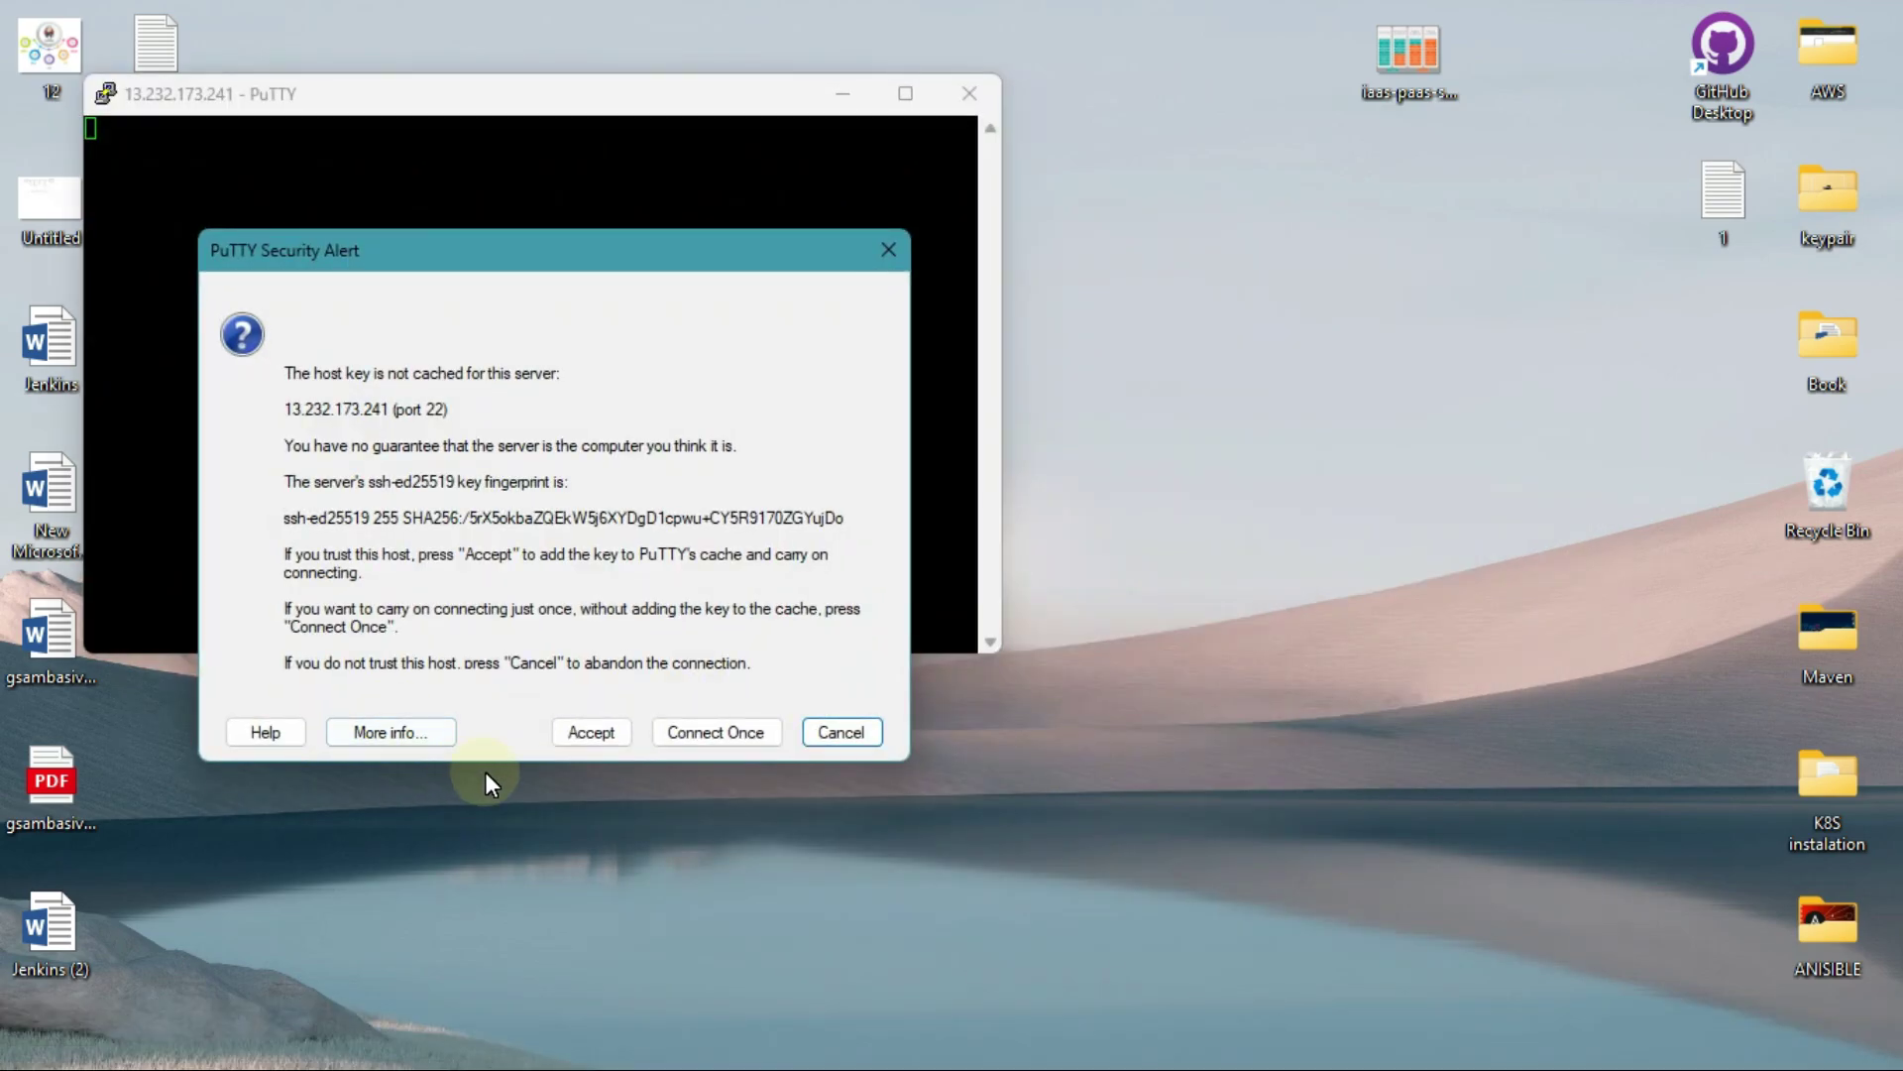
Step: Accept node1's host key to log in, then ping google.com from the ip-10-50-0-41 session
click(585, 732)
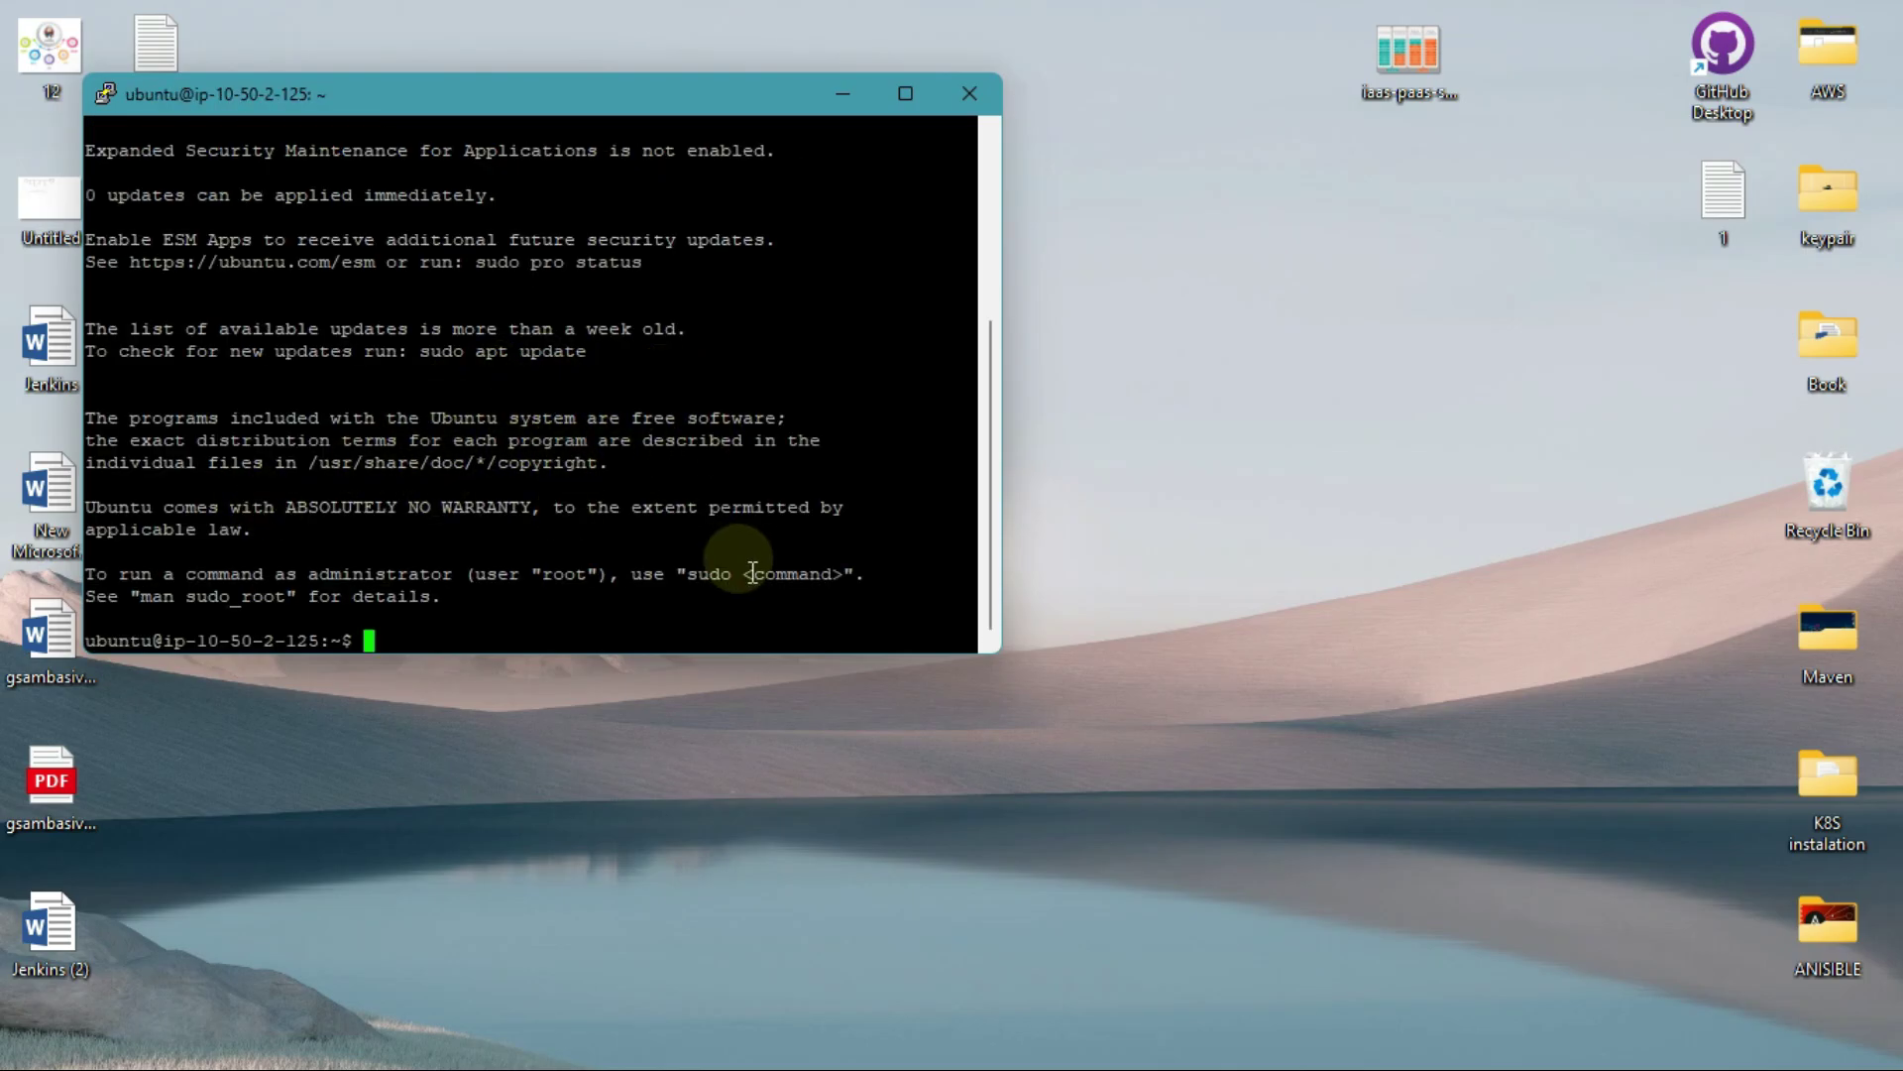
key(alt+Tab)
click(853, 432)
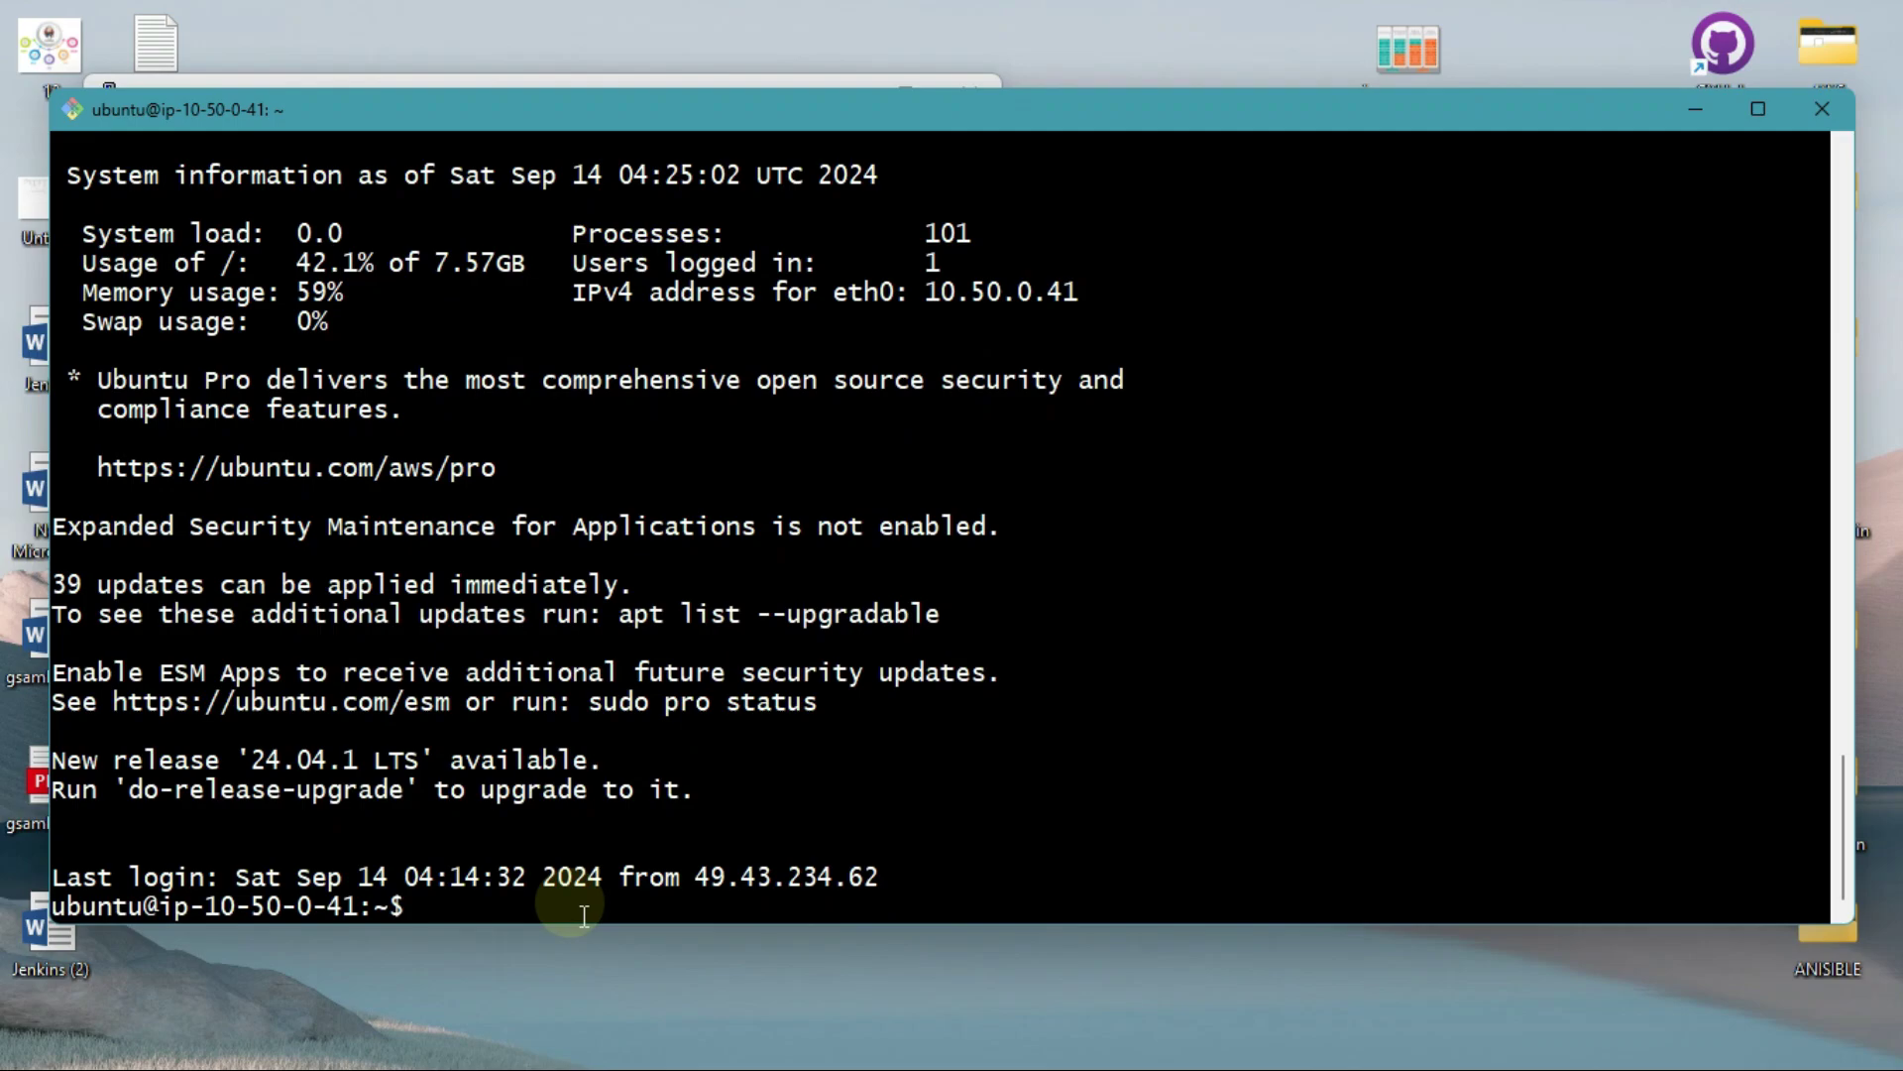
text(ping google.com)
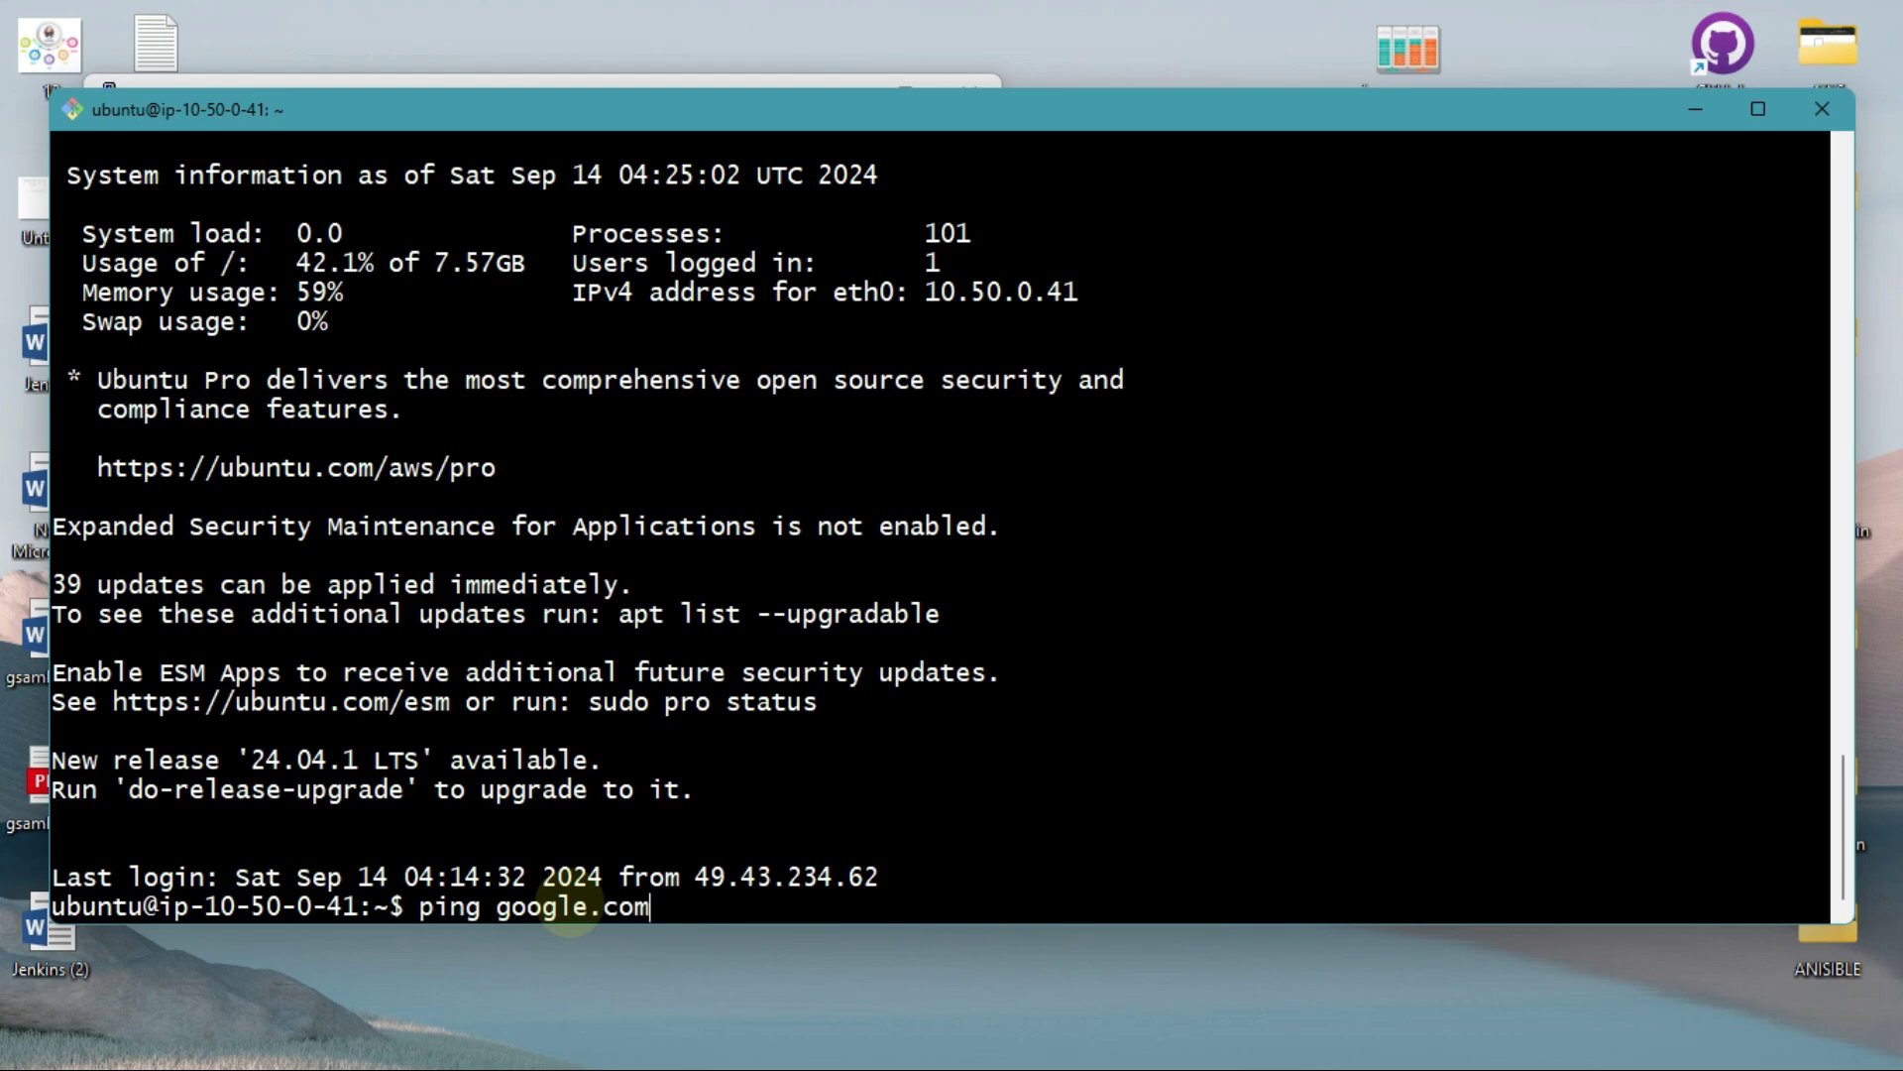
key(Return)
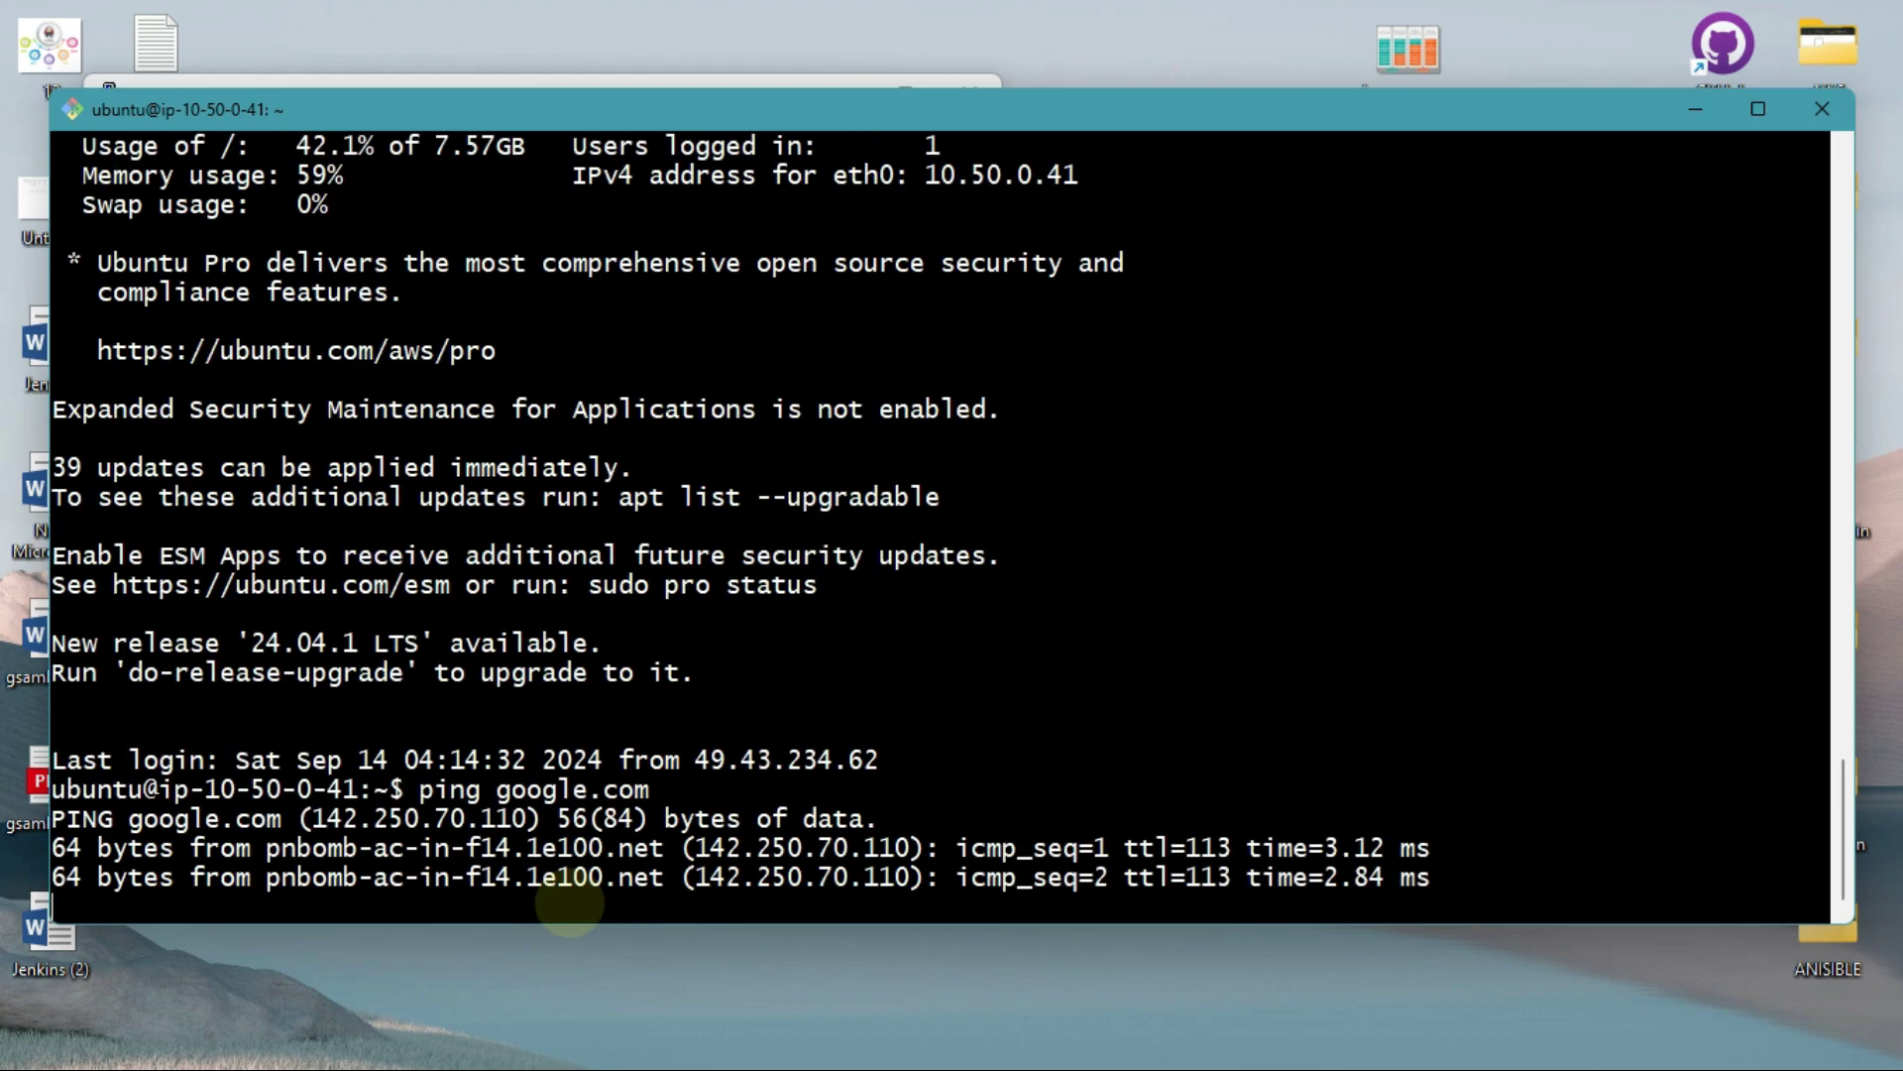
key(alt+Tab)
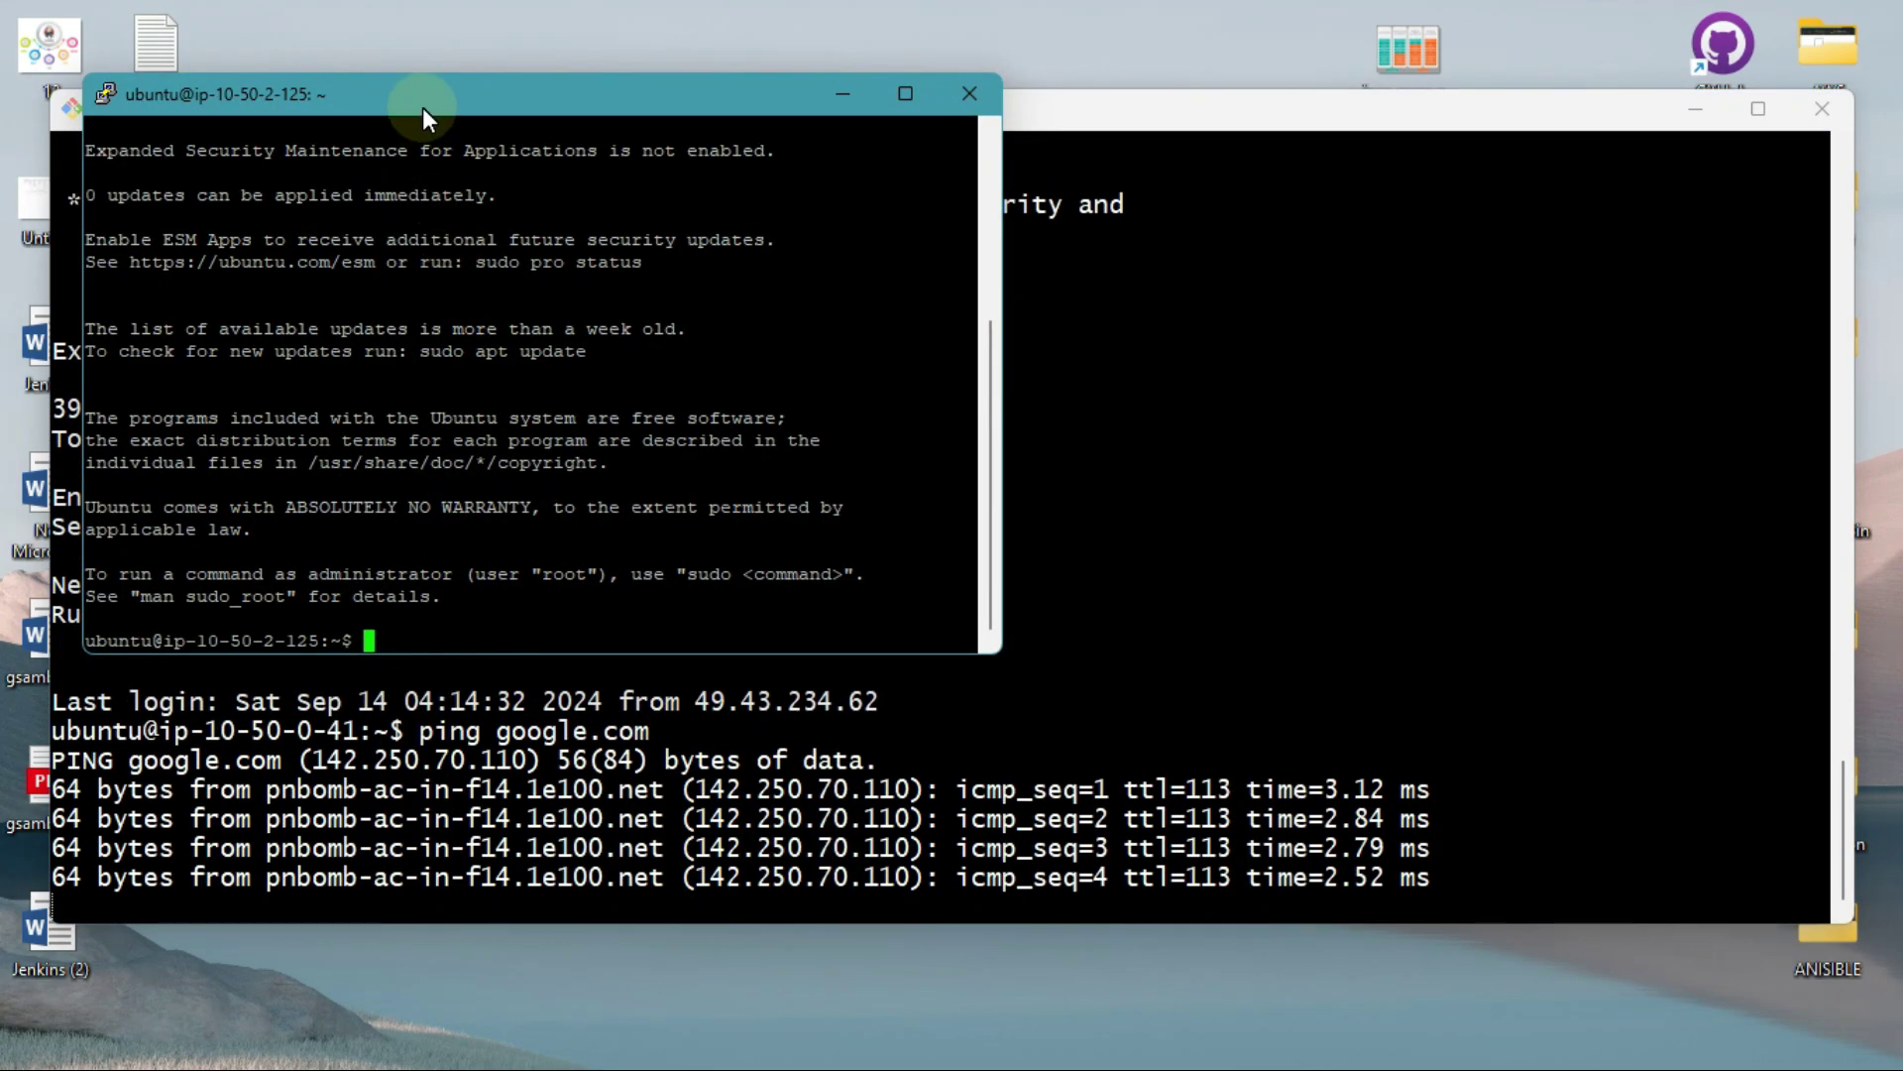
Step: Maximize the node1 PuTTY window and run sudo apt update
drag(490, 105, 963, 145)
double_click(963, 145)
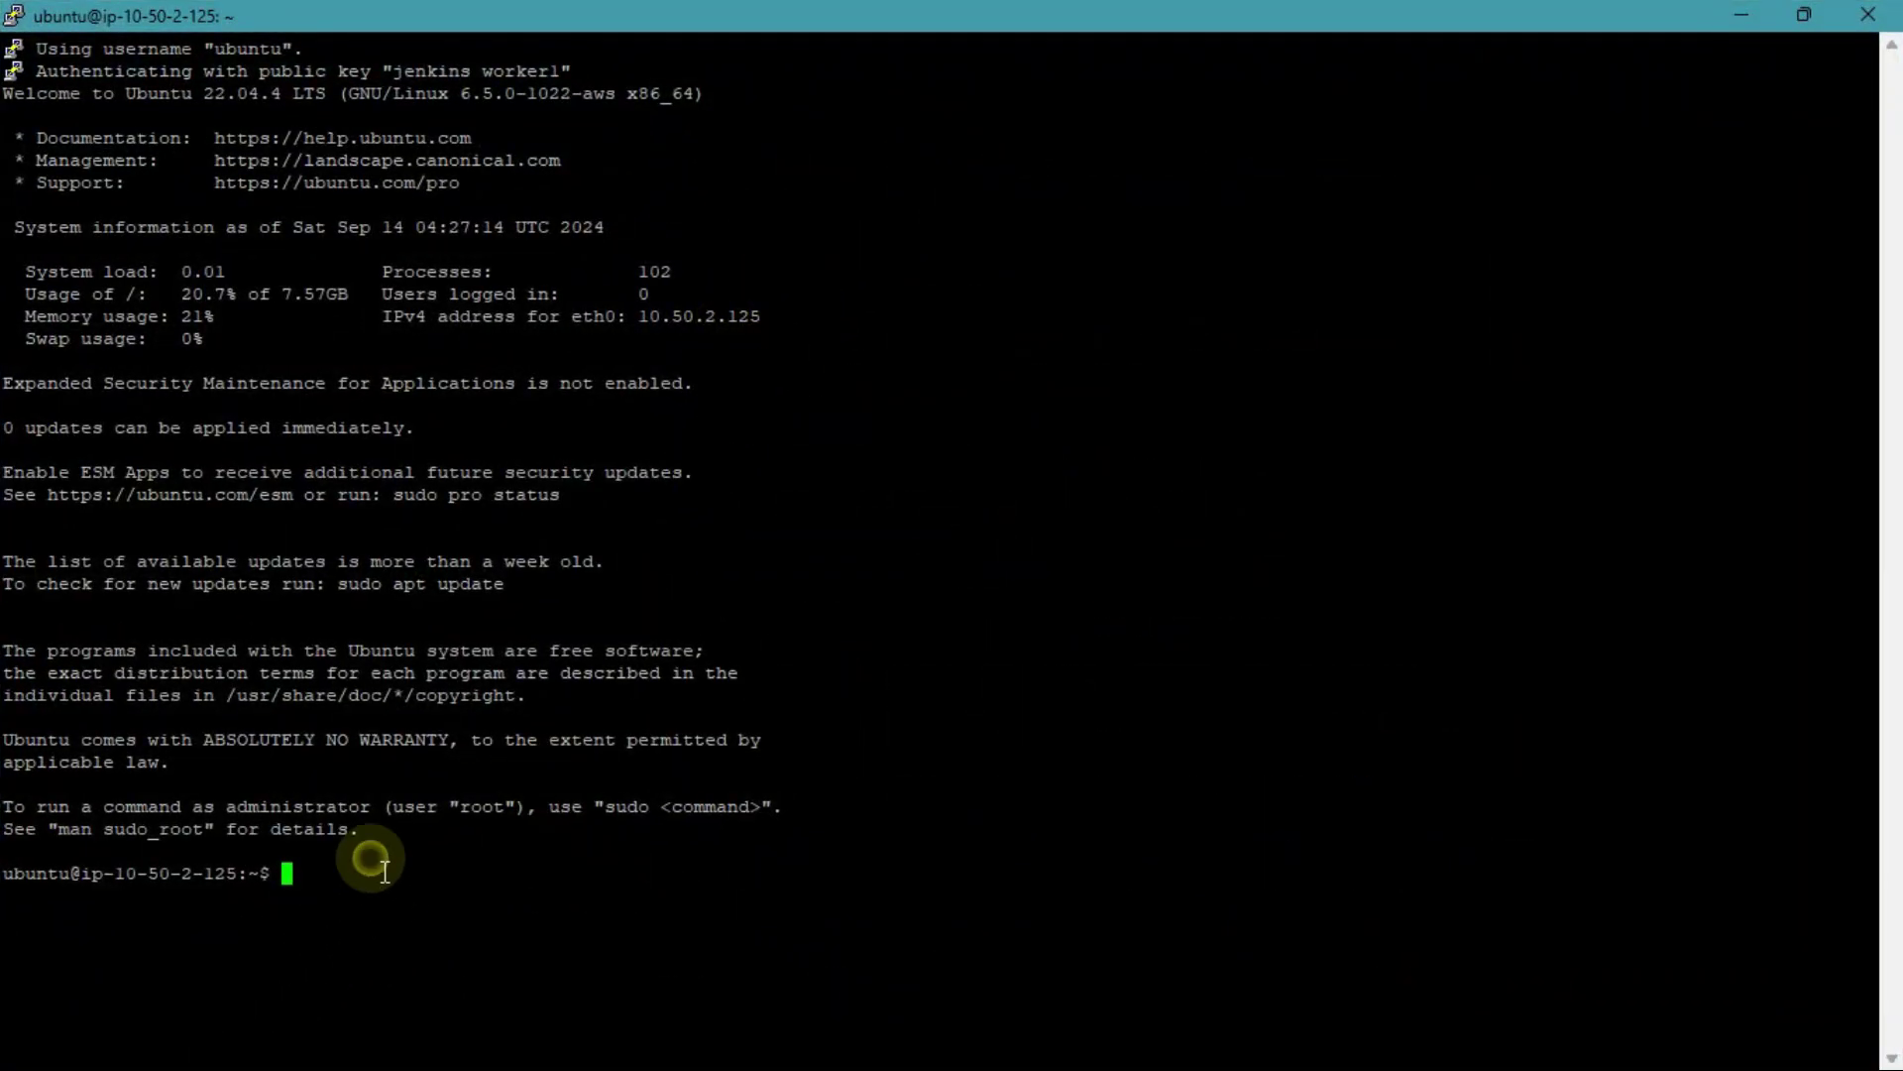
text(sudo ap)
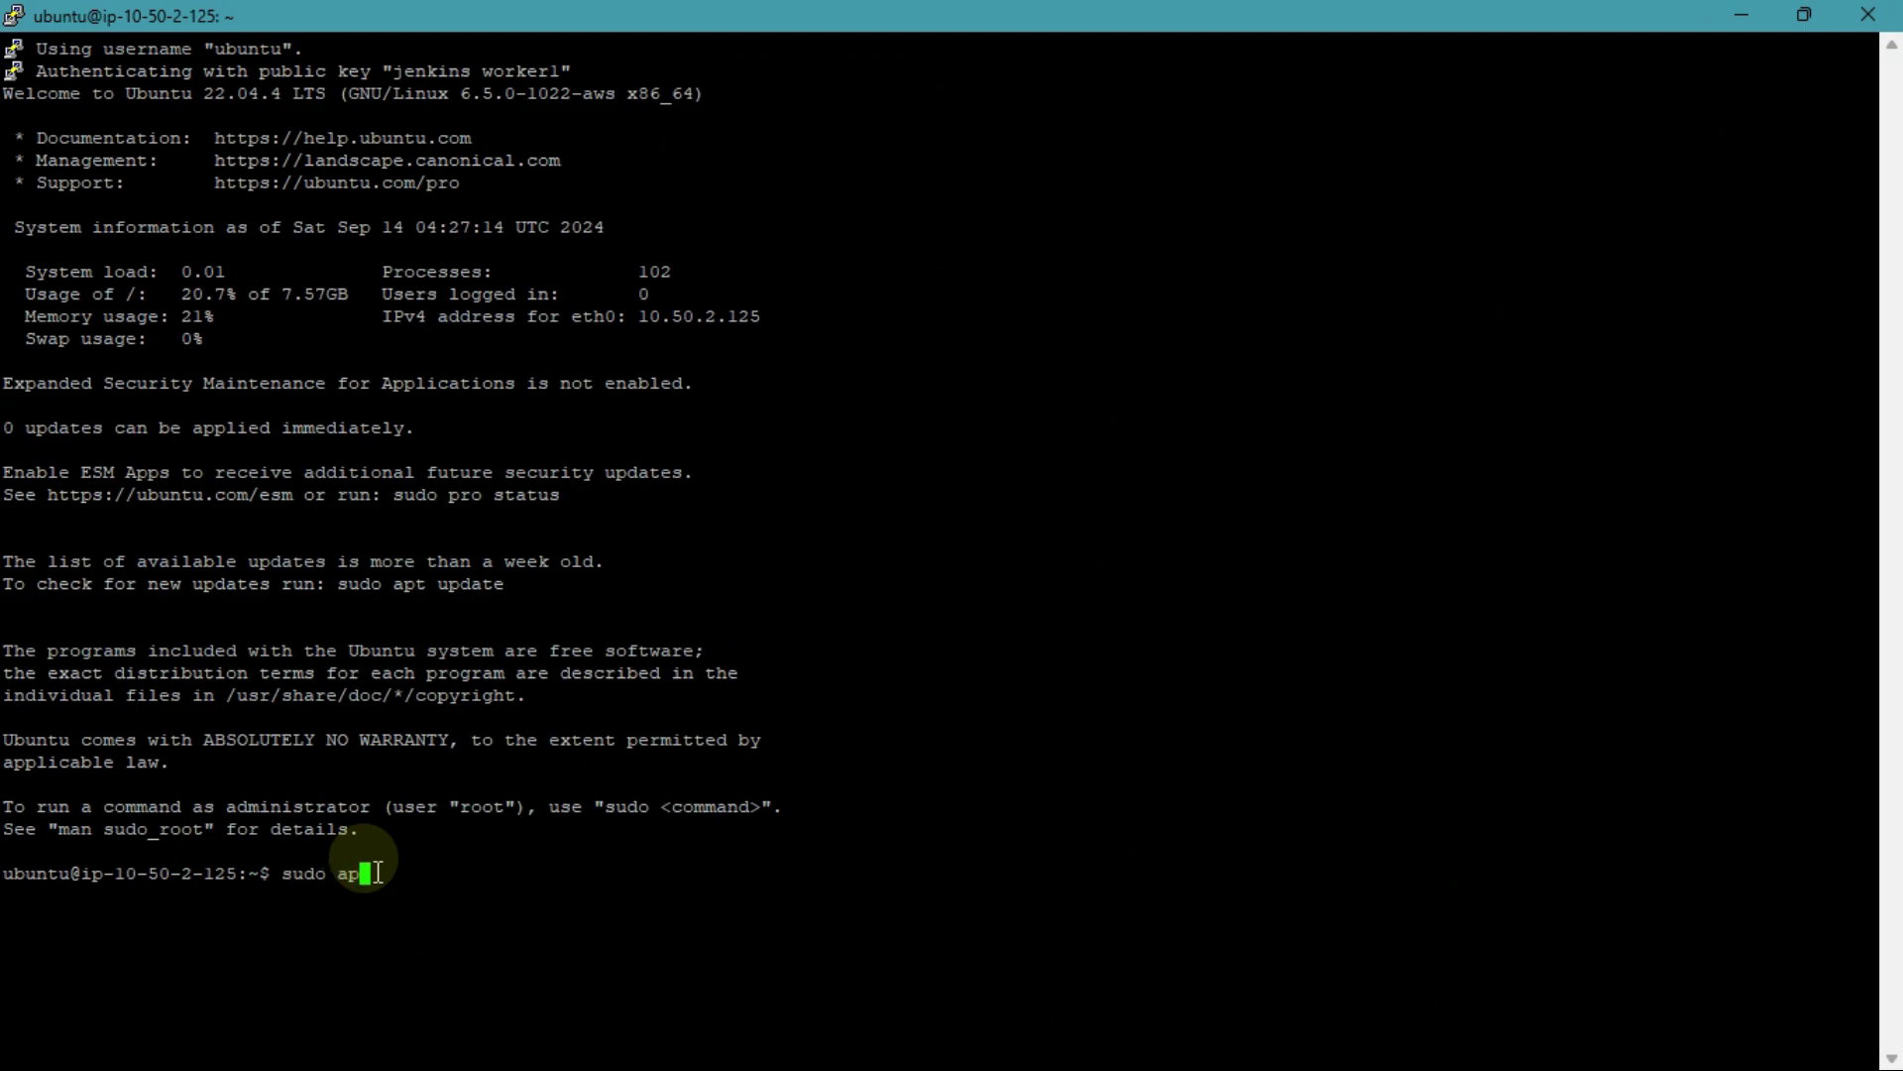
text(t update)
key(Return)
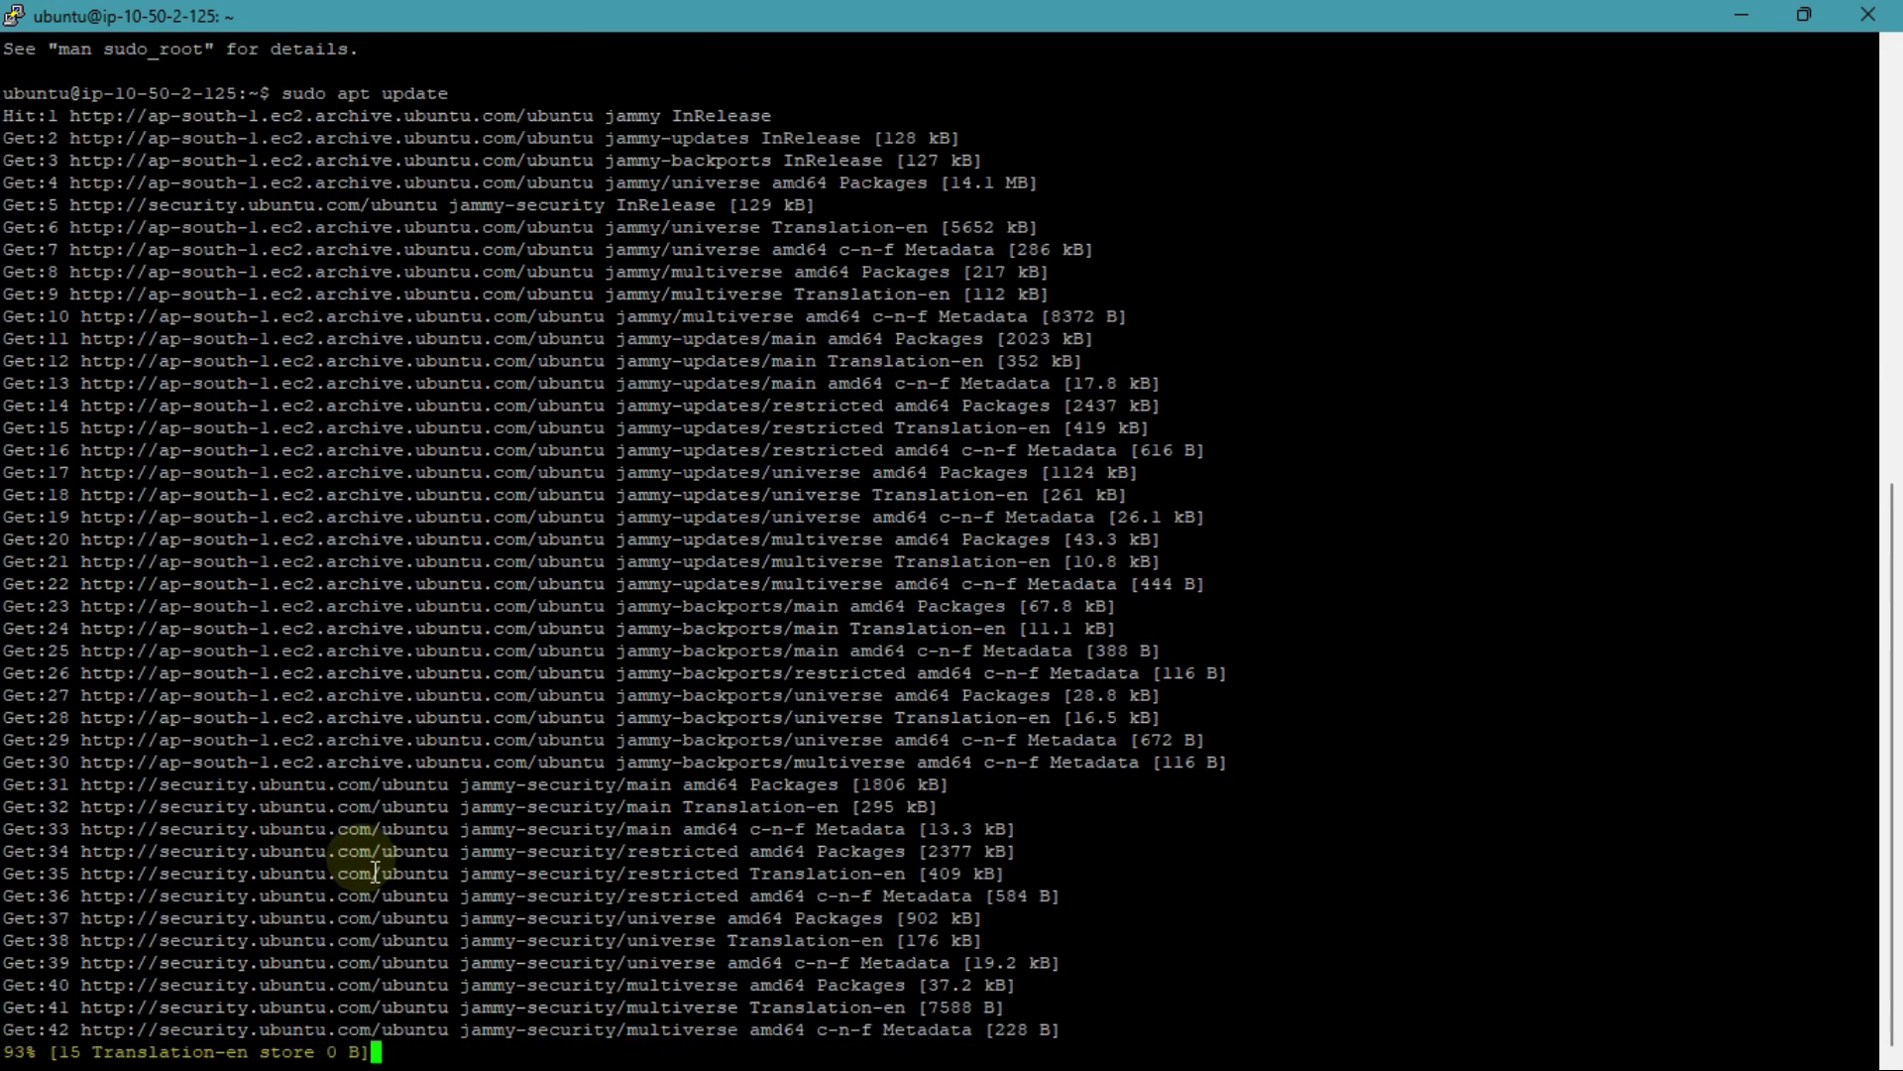
key(alt+Tab)
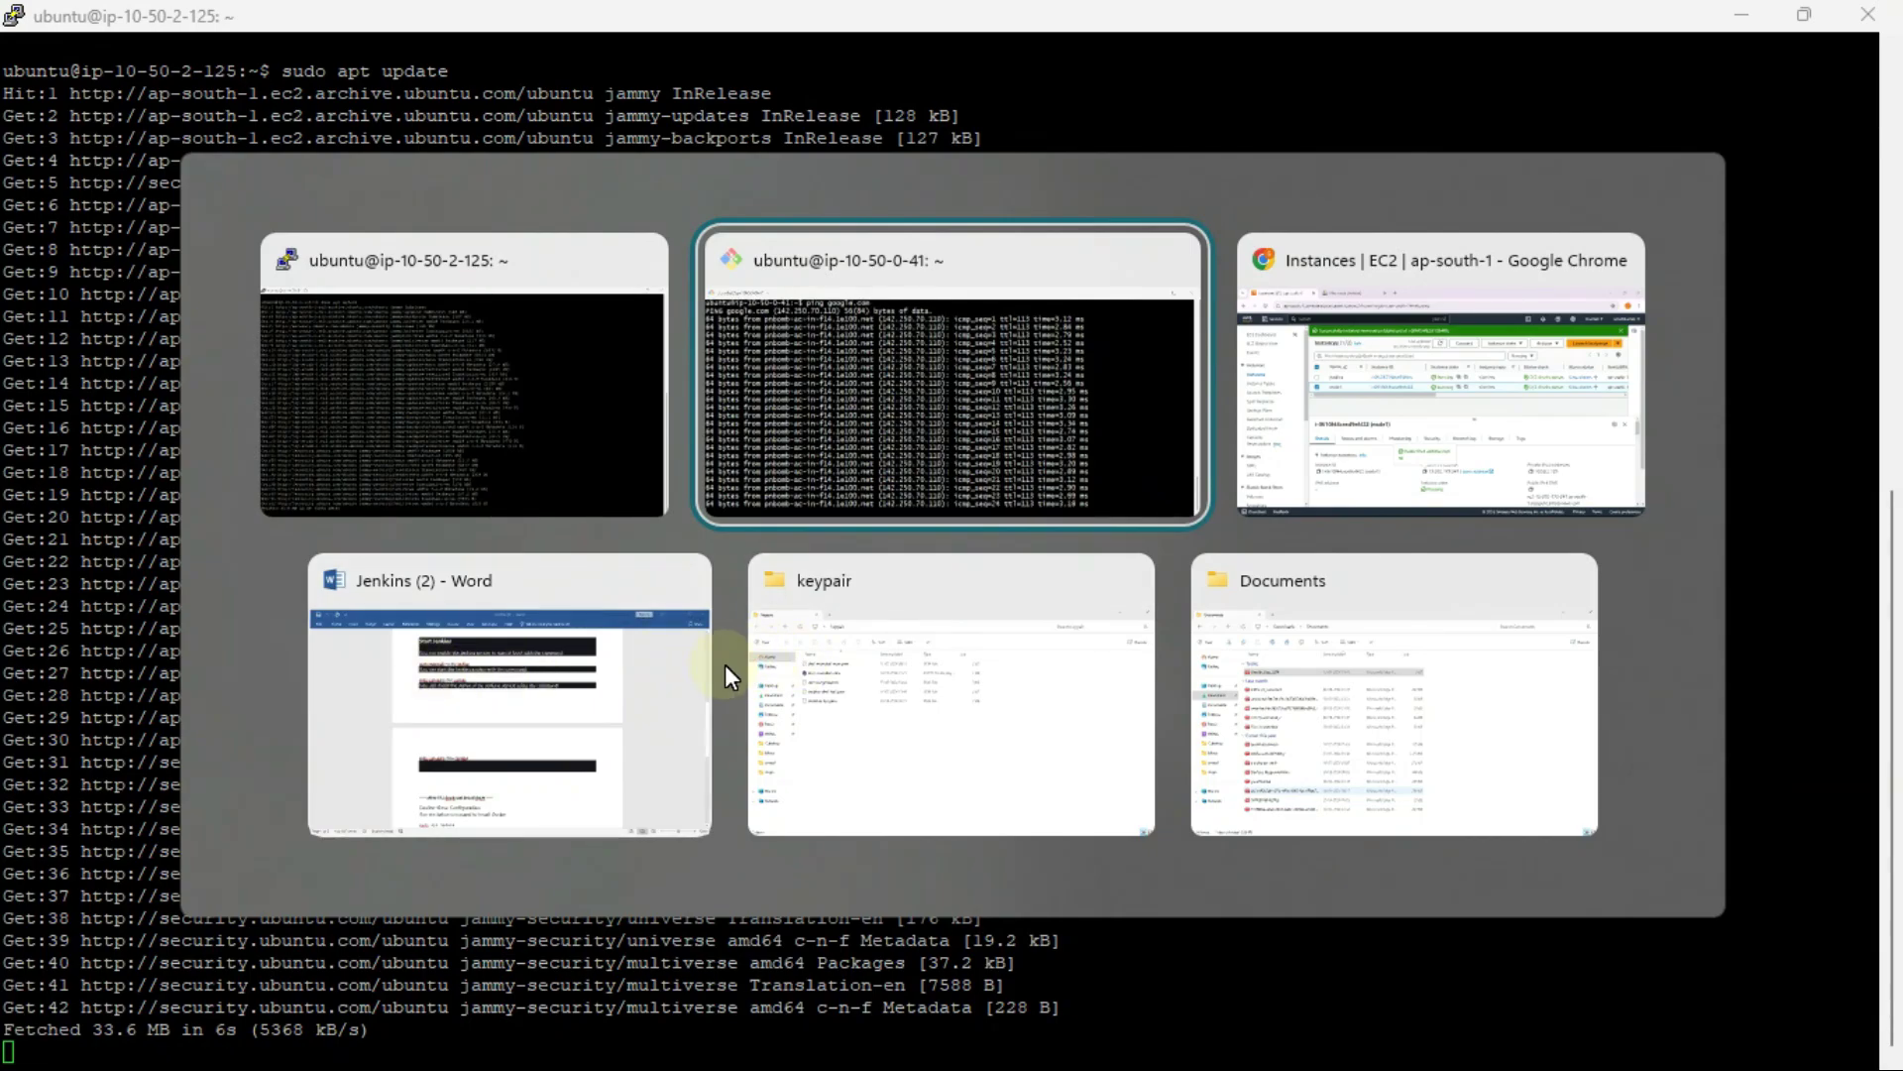
Step: Copy the 'sudo apt install fontconfig openjdk-17-jre' line from the Word Jenkins notes
click(724, 664)
key(alt+Tab)
click(696, 664)
scroll(1020, 743, up, 10)
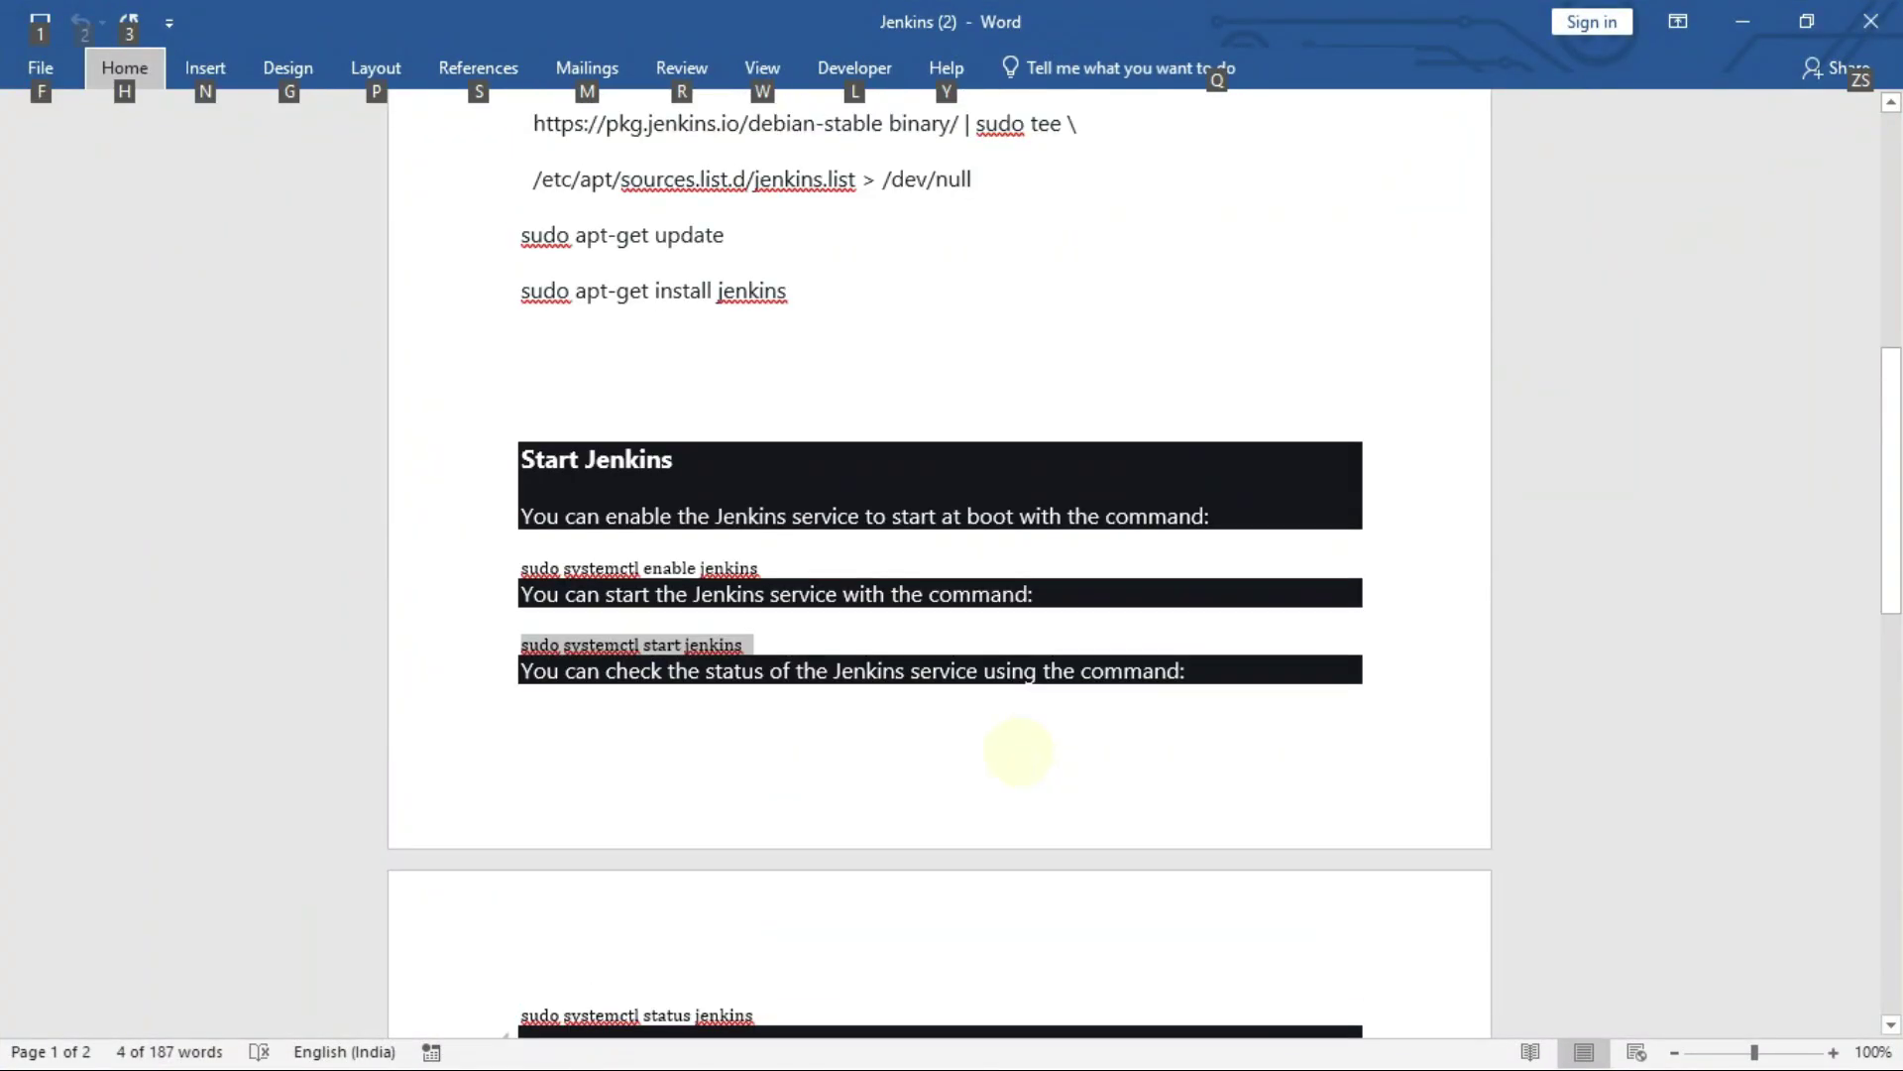
scroll(953, 754, down, 2)
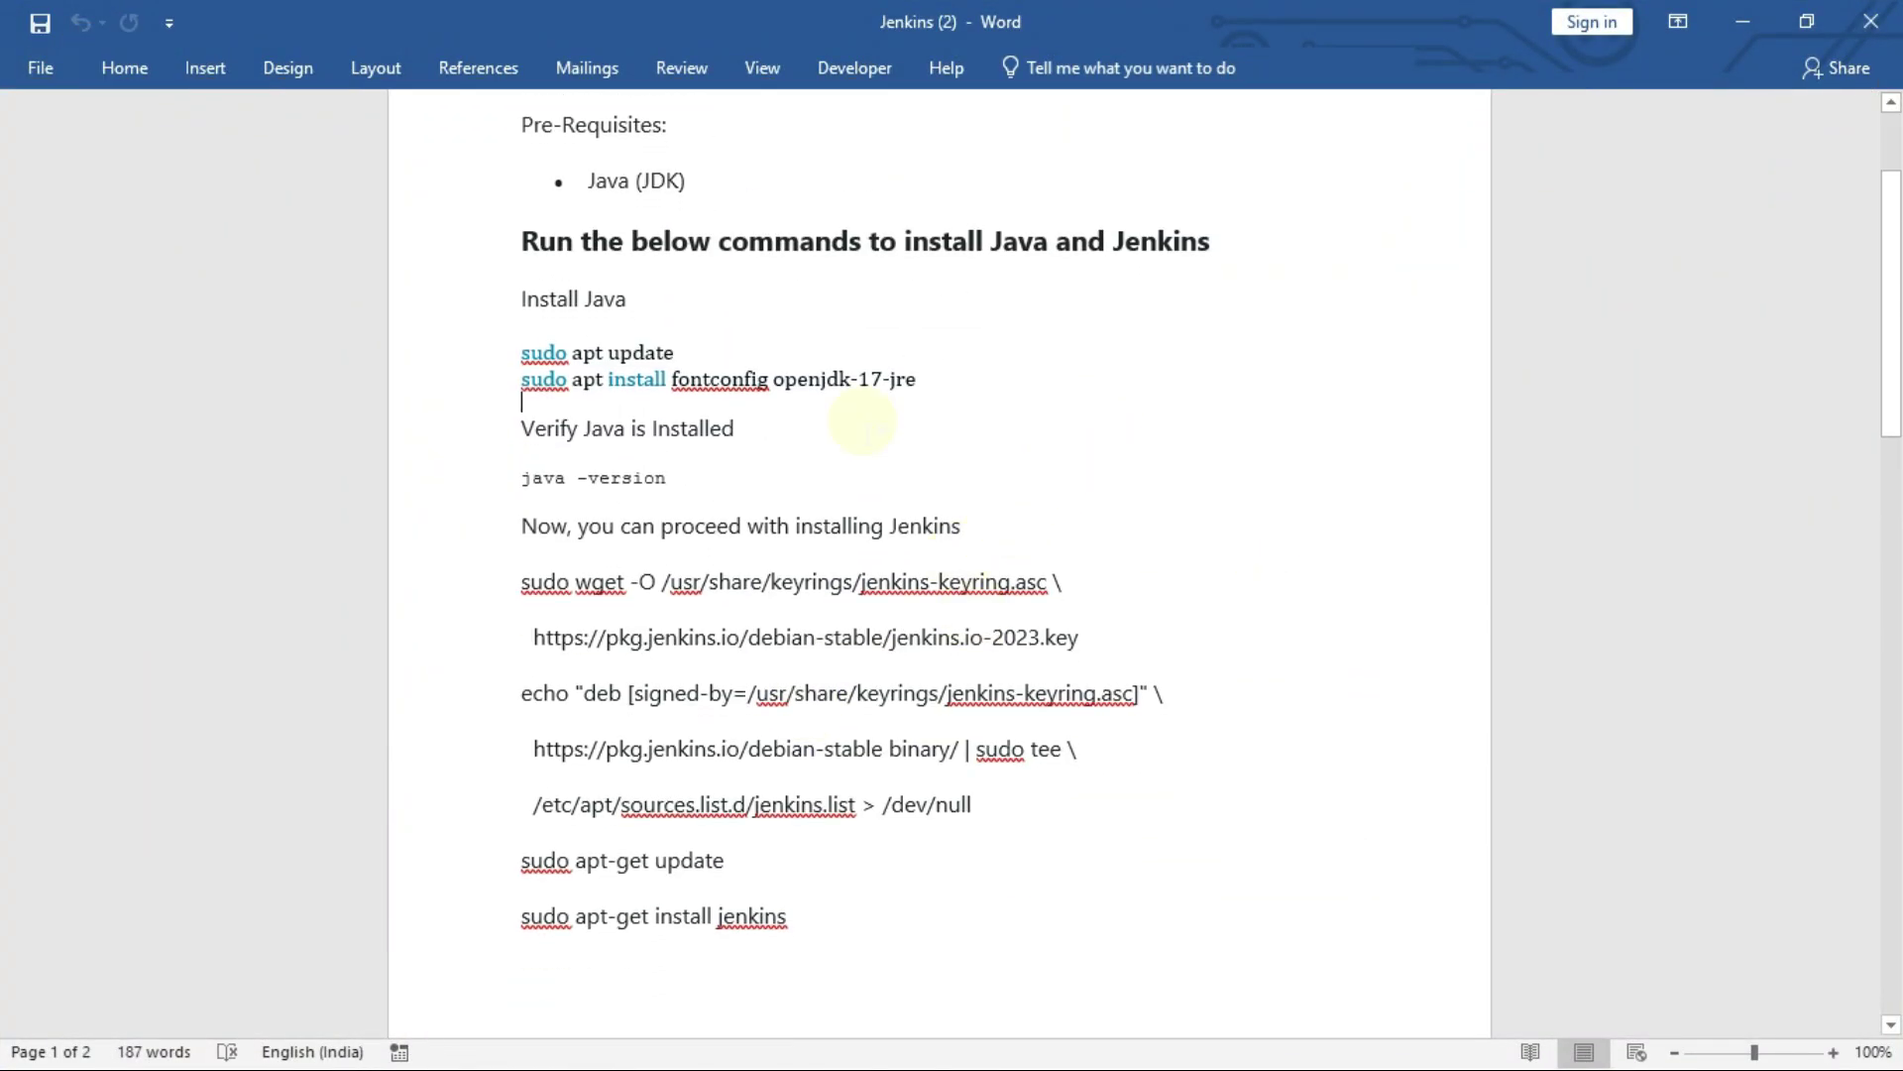
double_click(1314, 320)
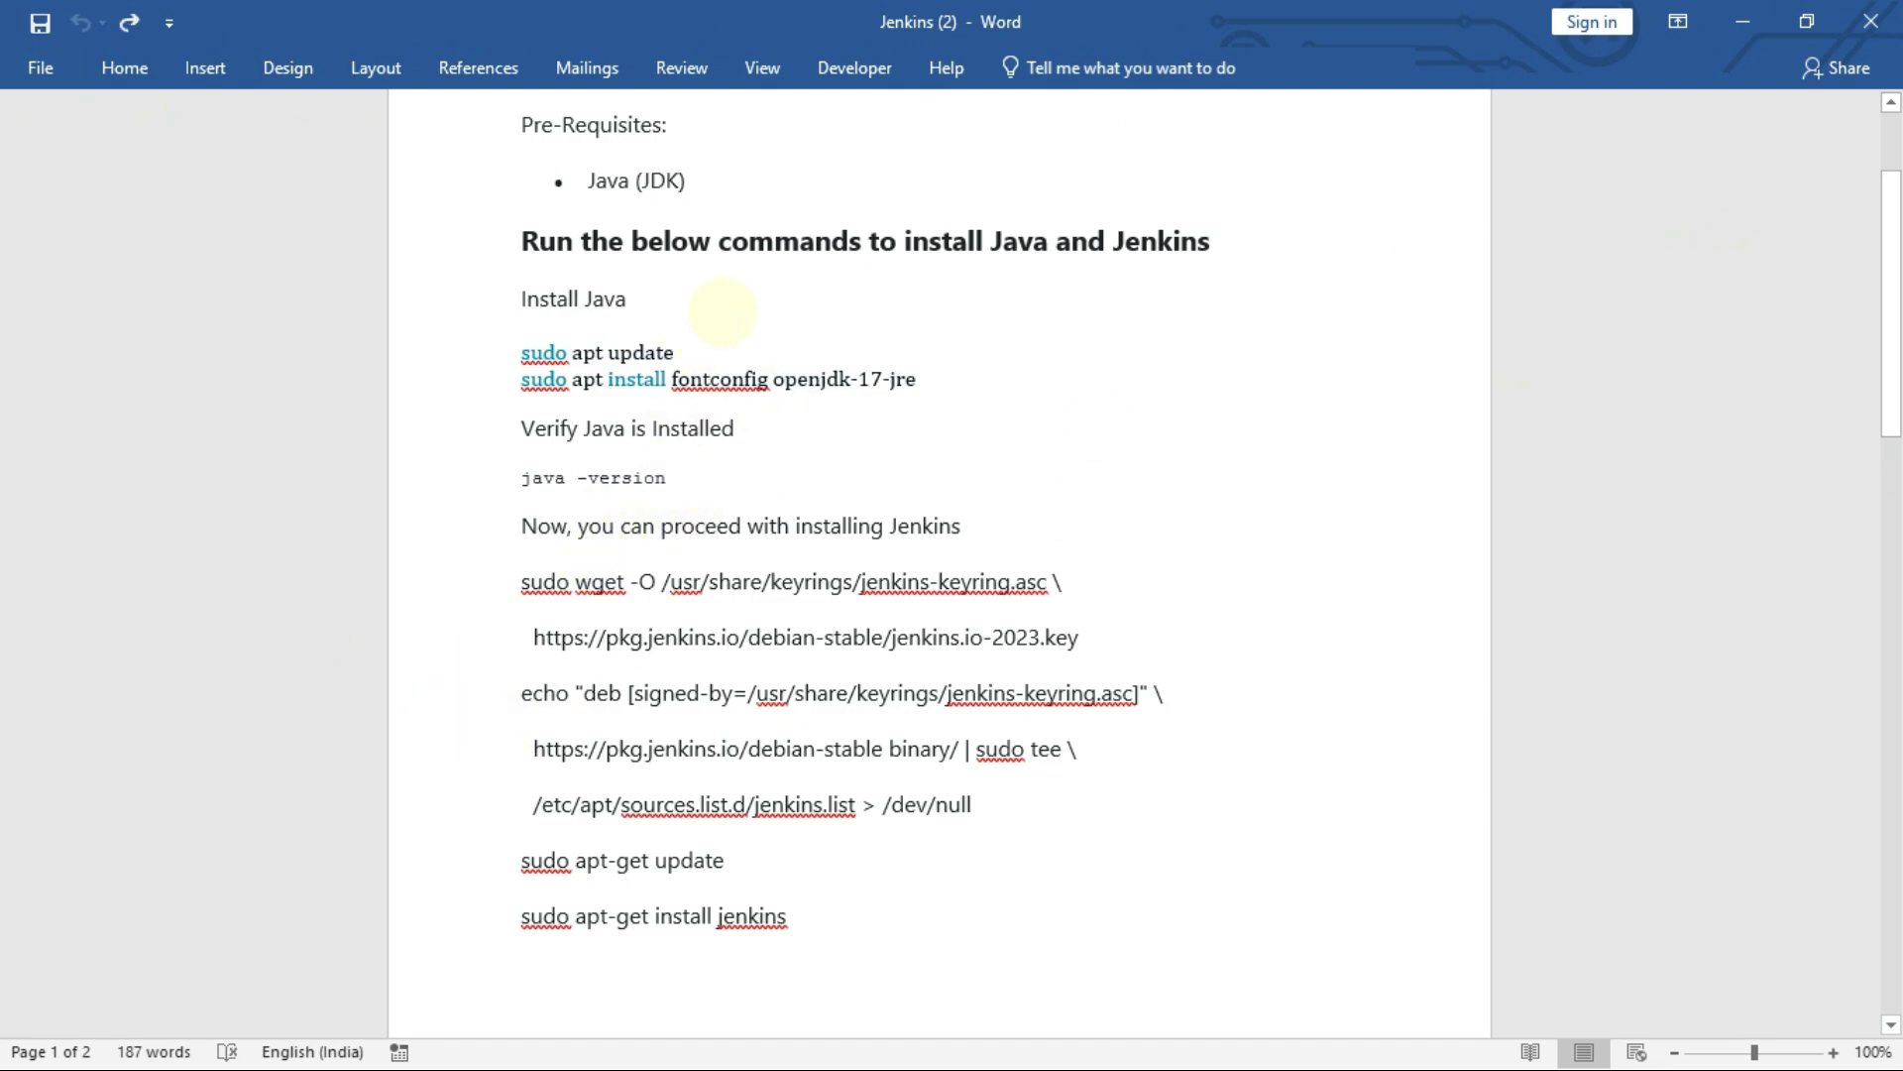
triple_click(711, 376)
key(super+c)
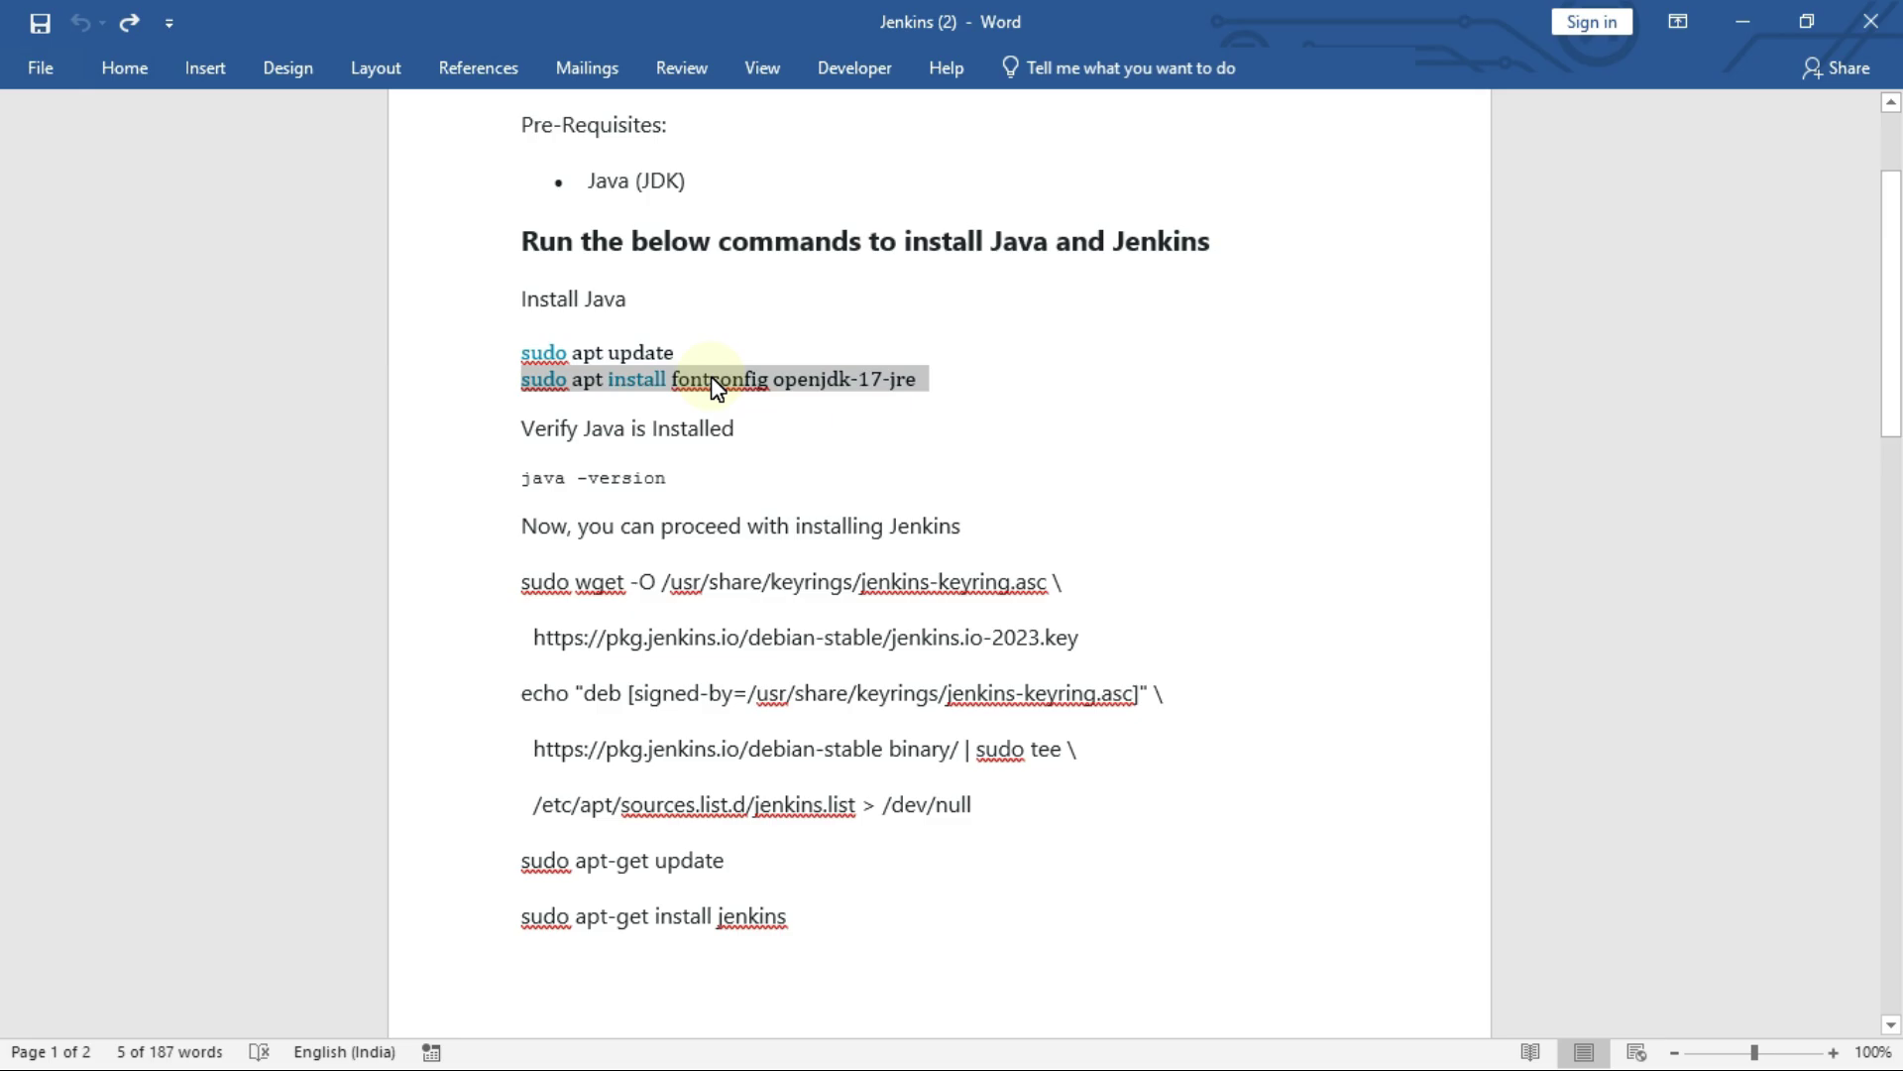
key(alt+Tab)
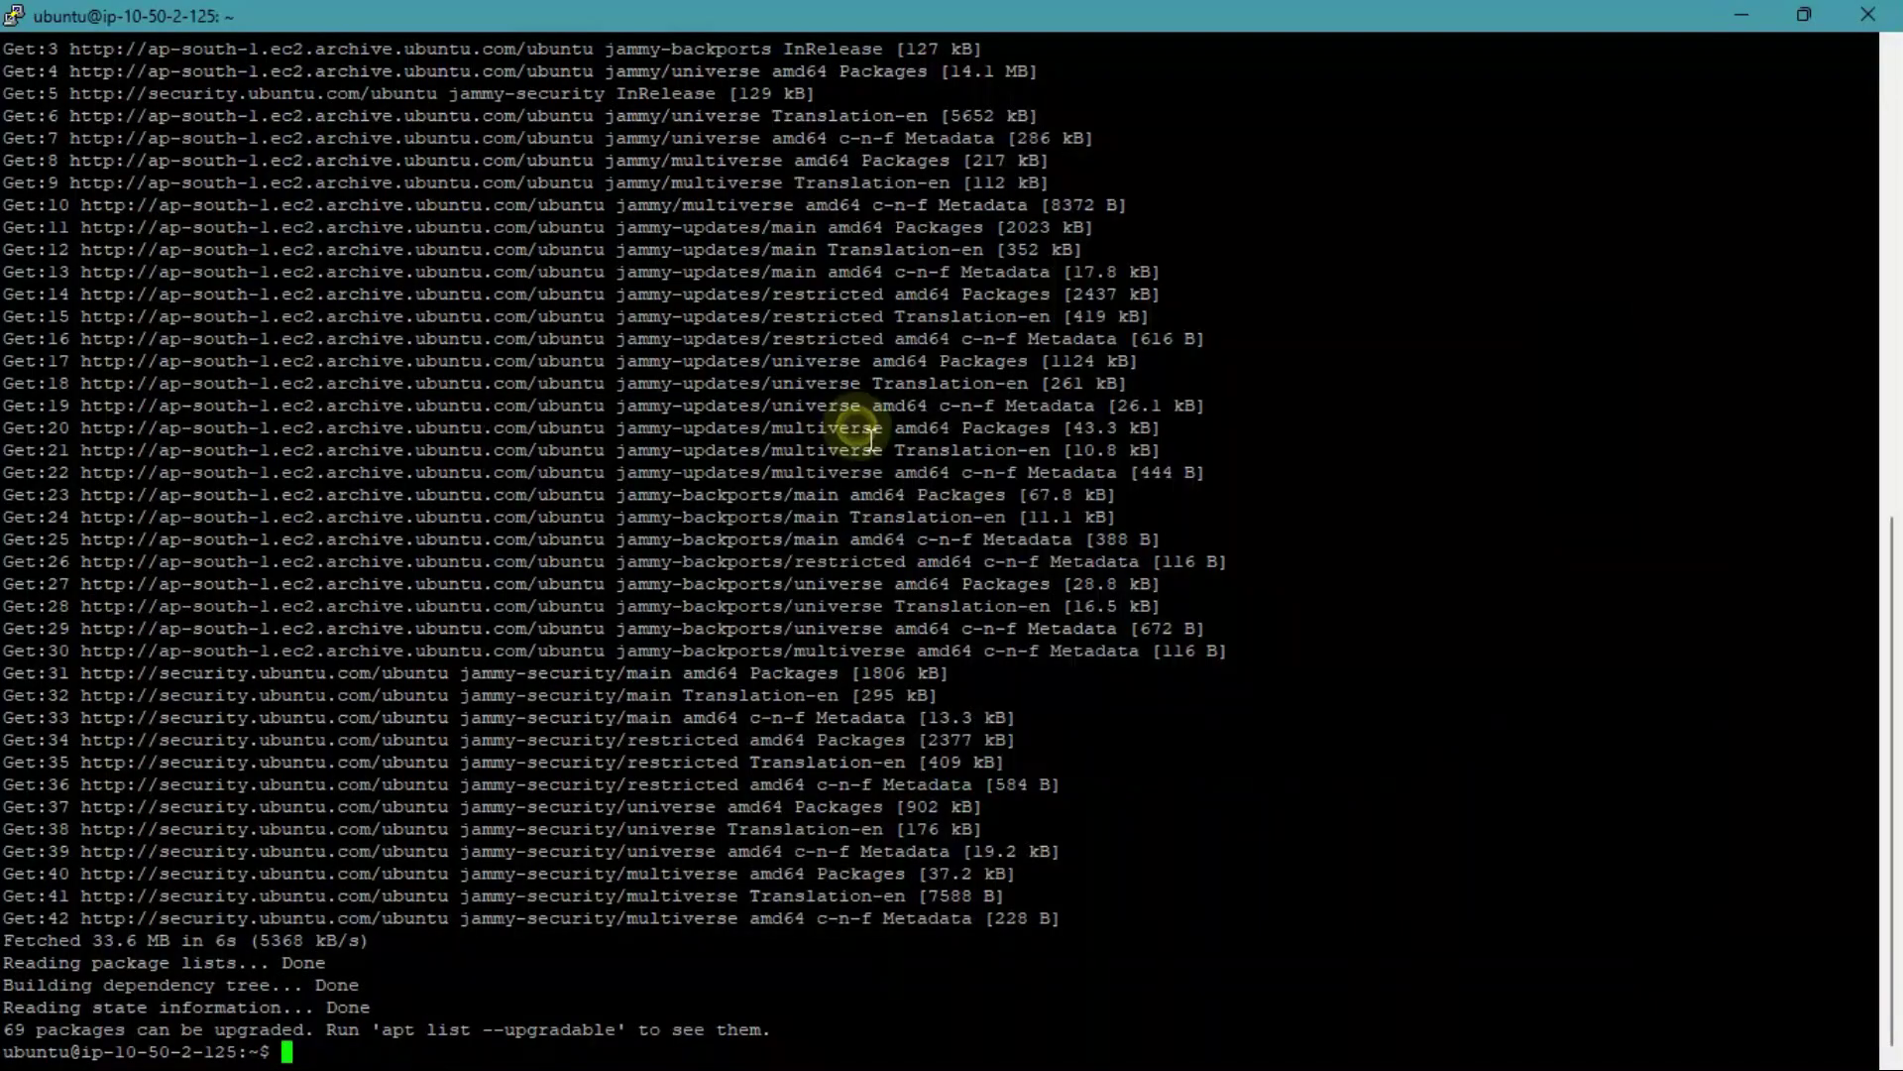
Step: Run sudo apt install fontconfig openjdk-17-jre, confirm with y, then clear the terminal
right_click(736, 745)
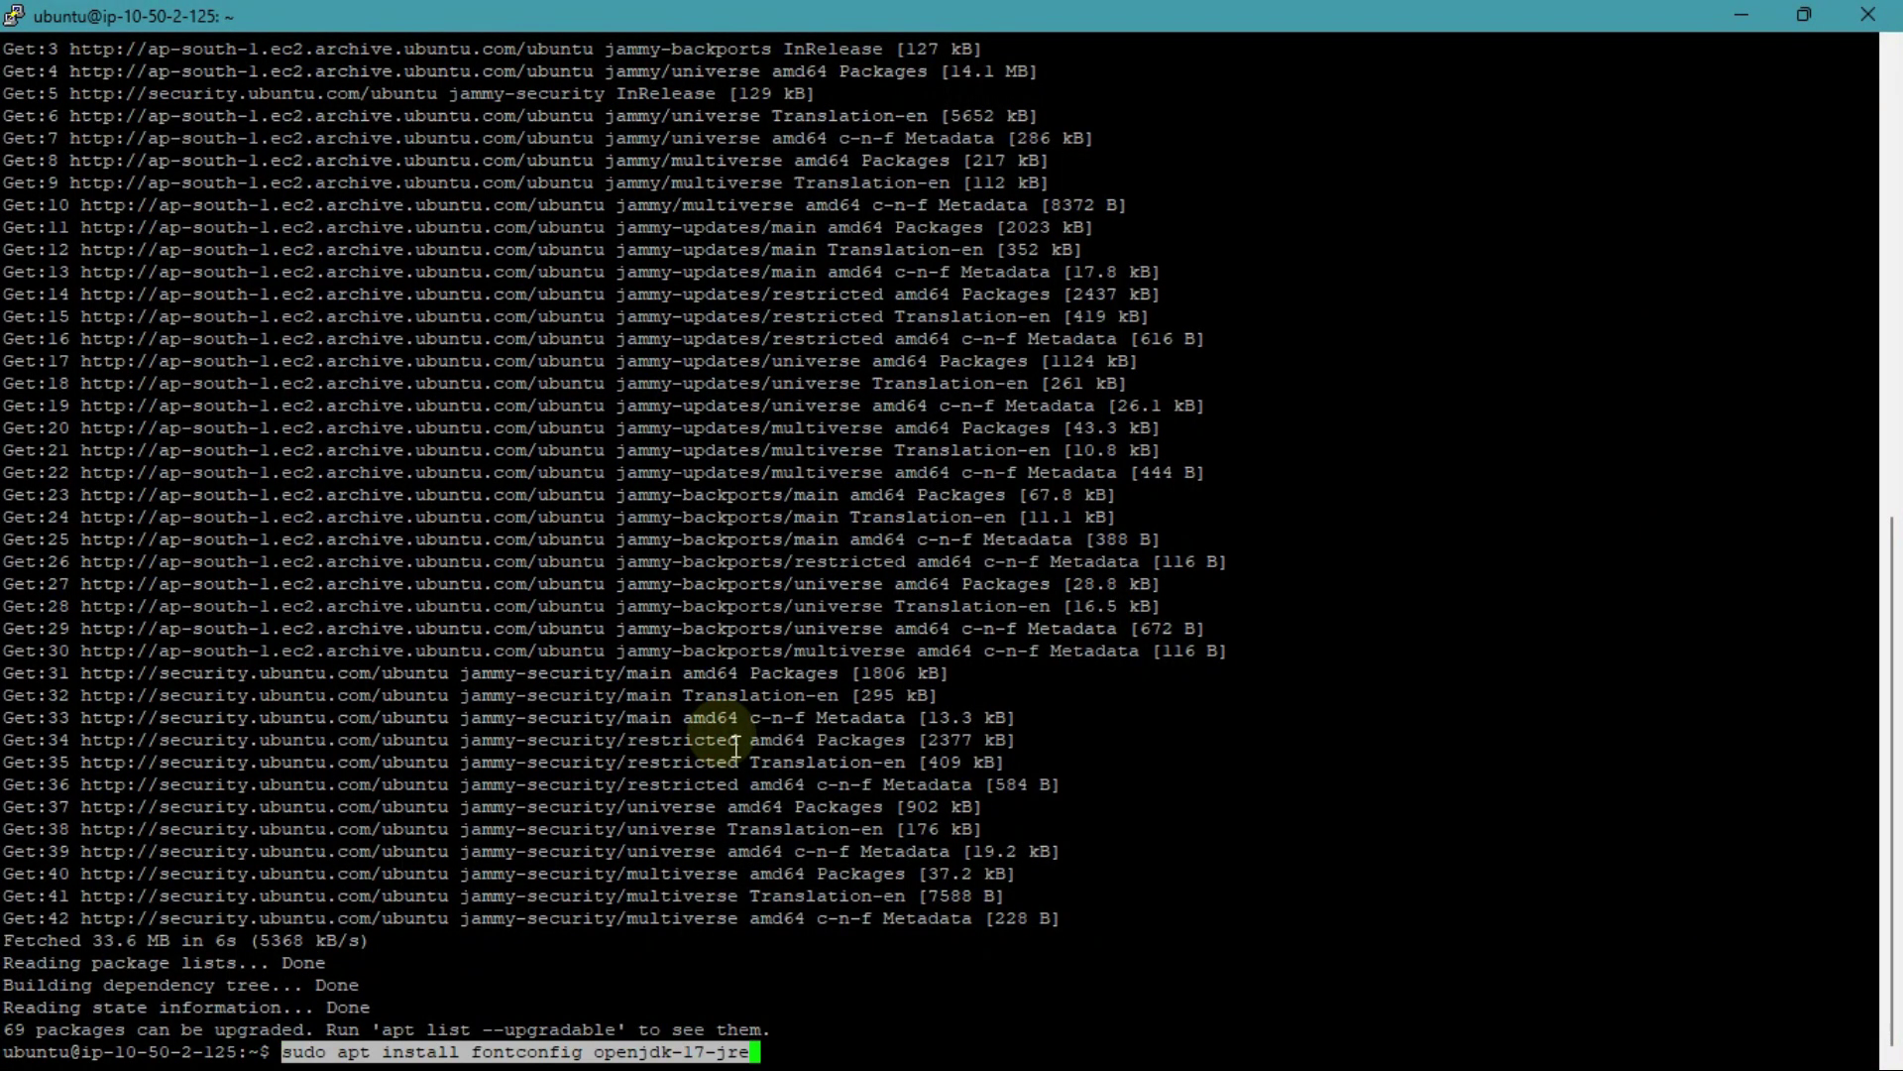
key(Return)
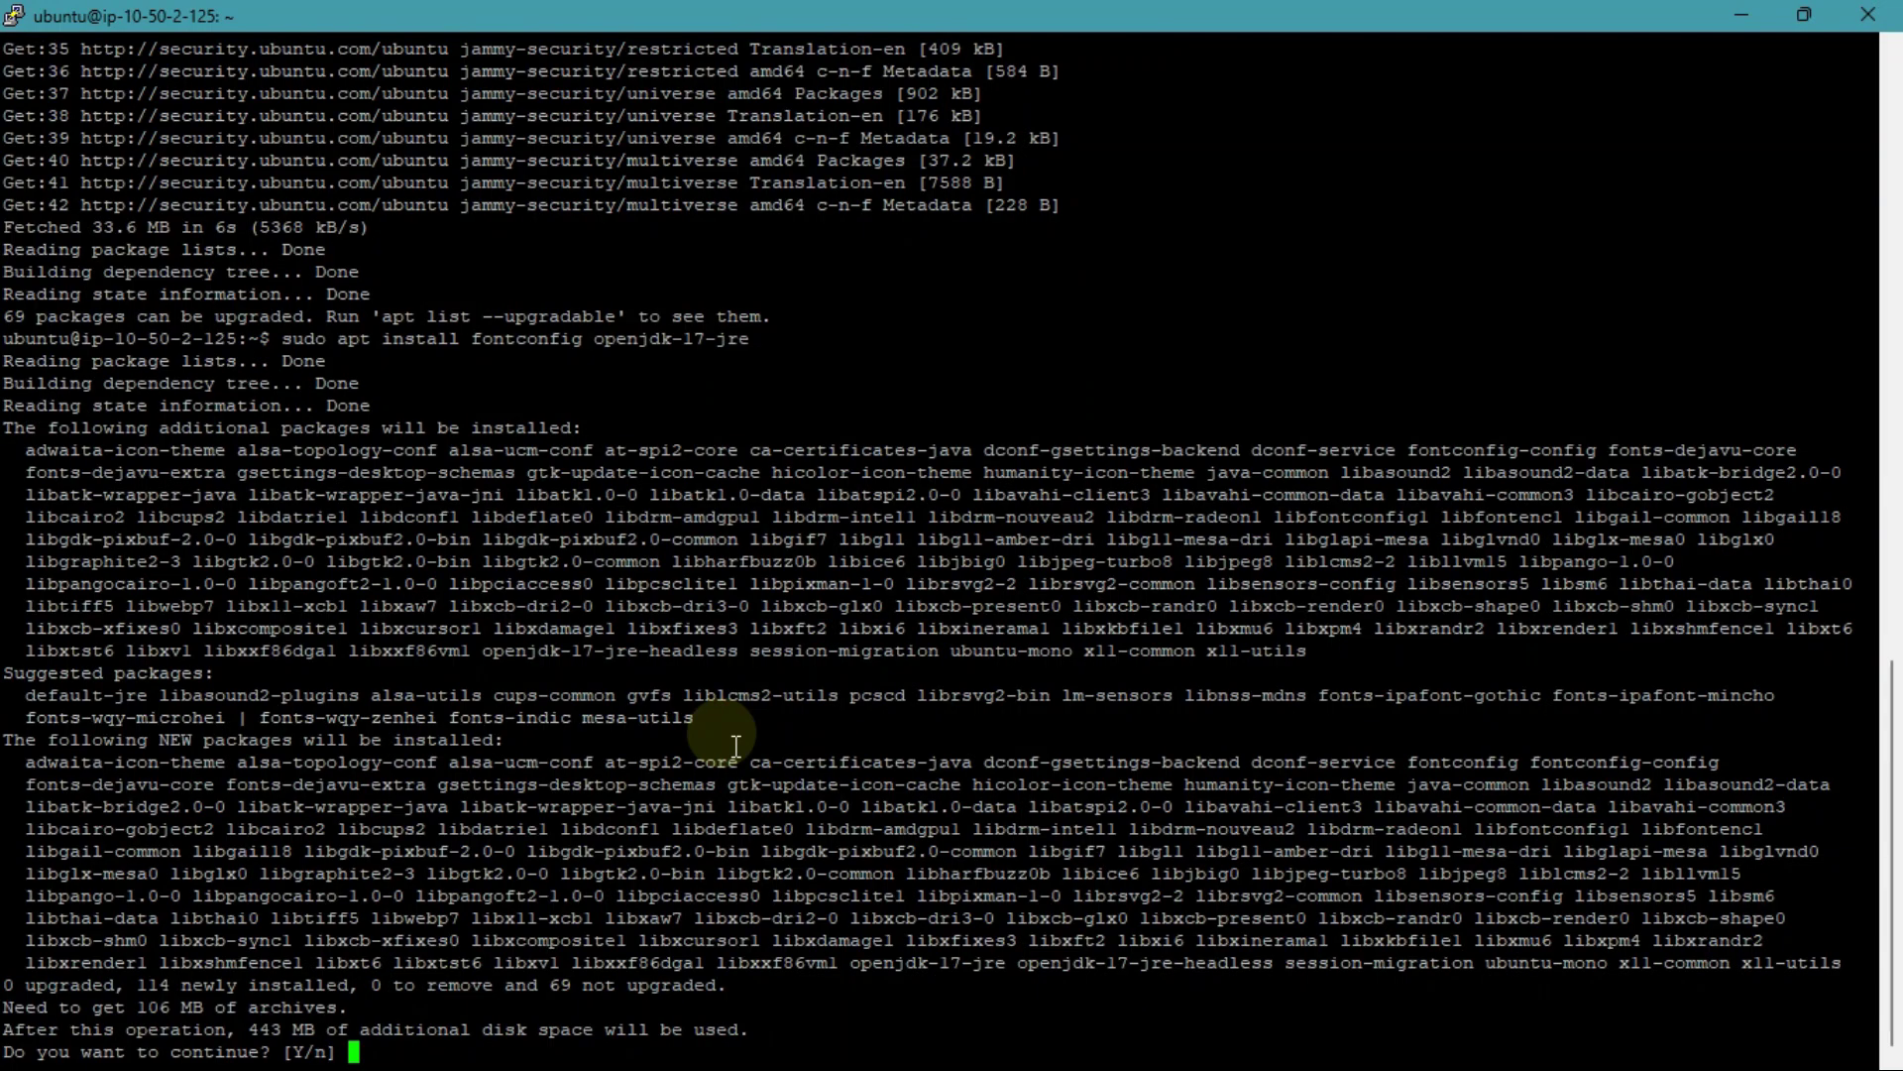
text(yes)
key(Return)
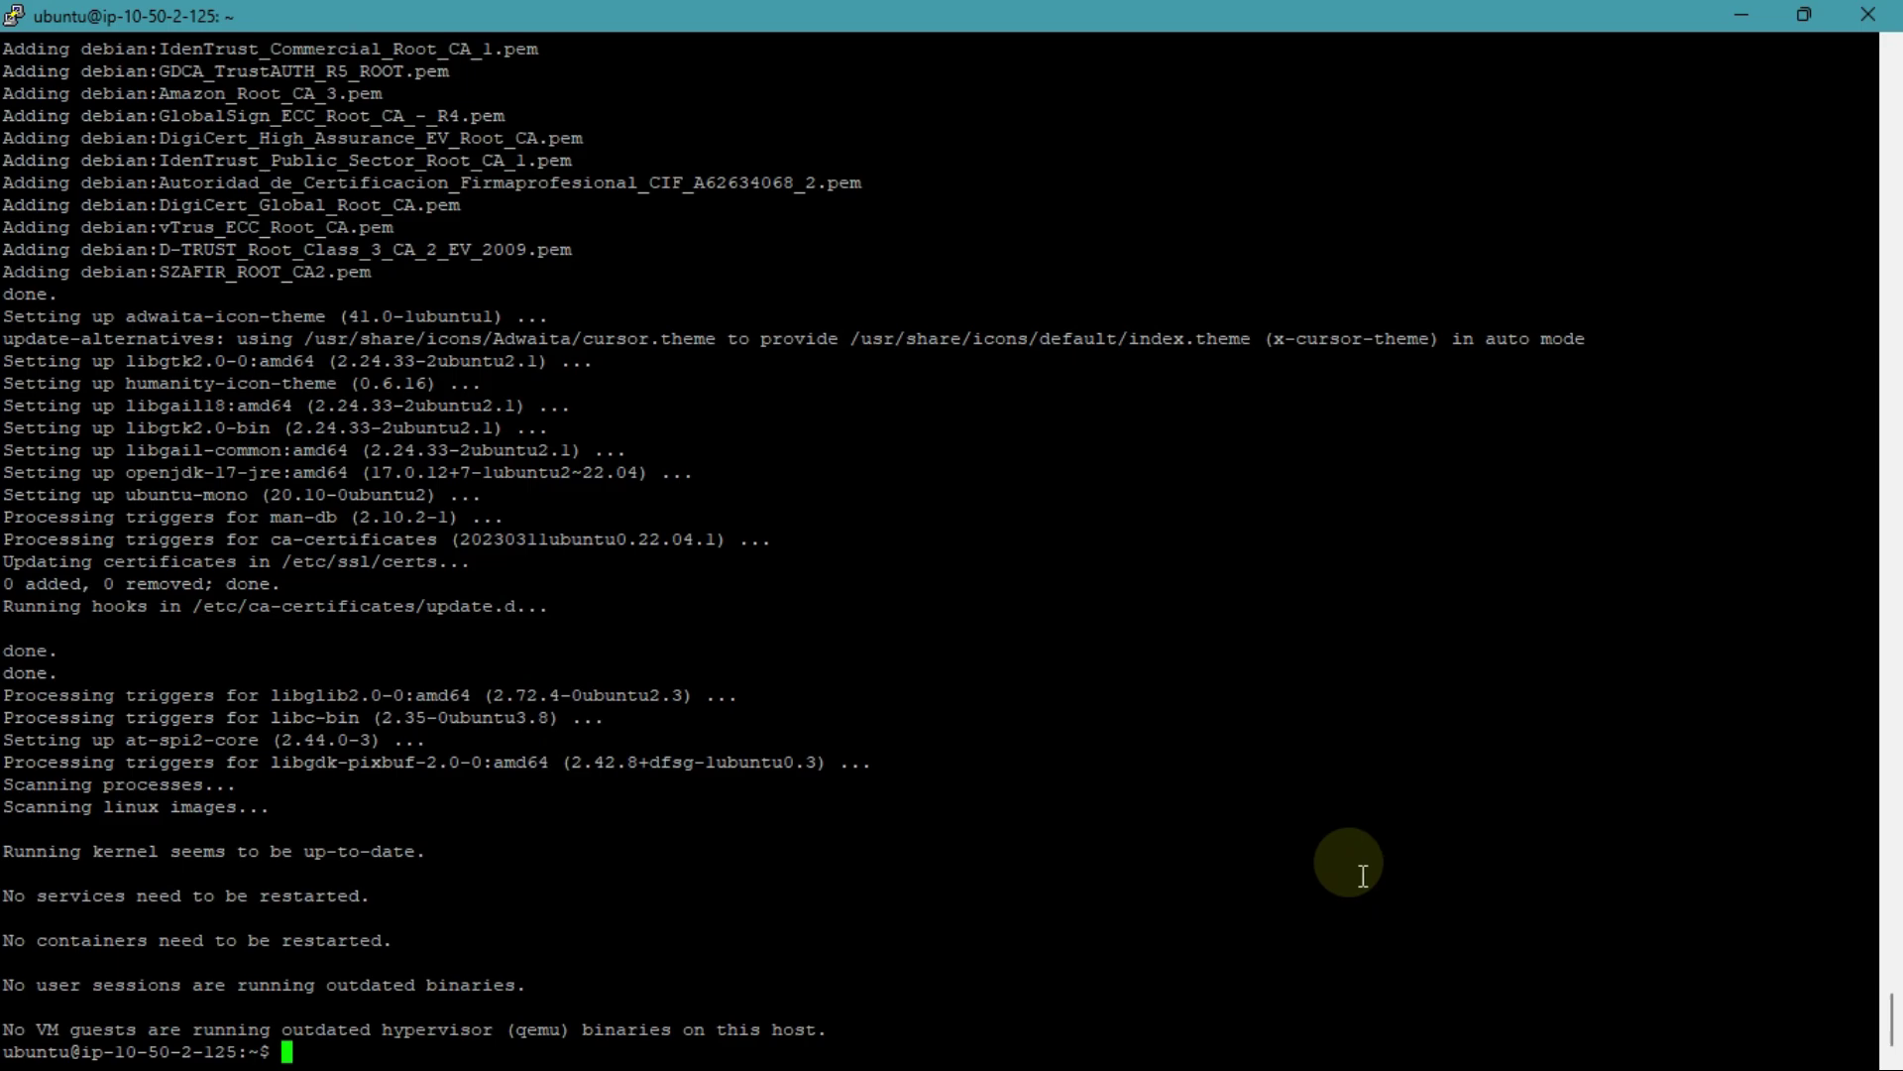
text(clear)
key(Return)
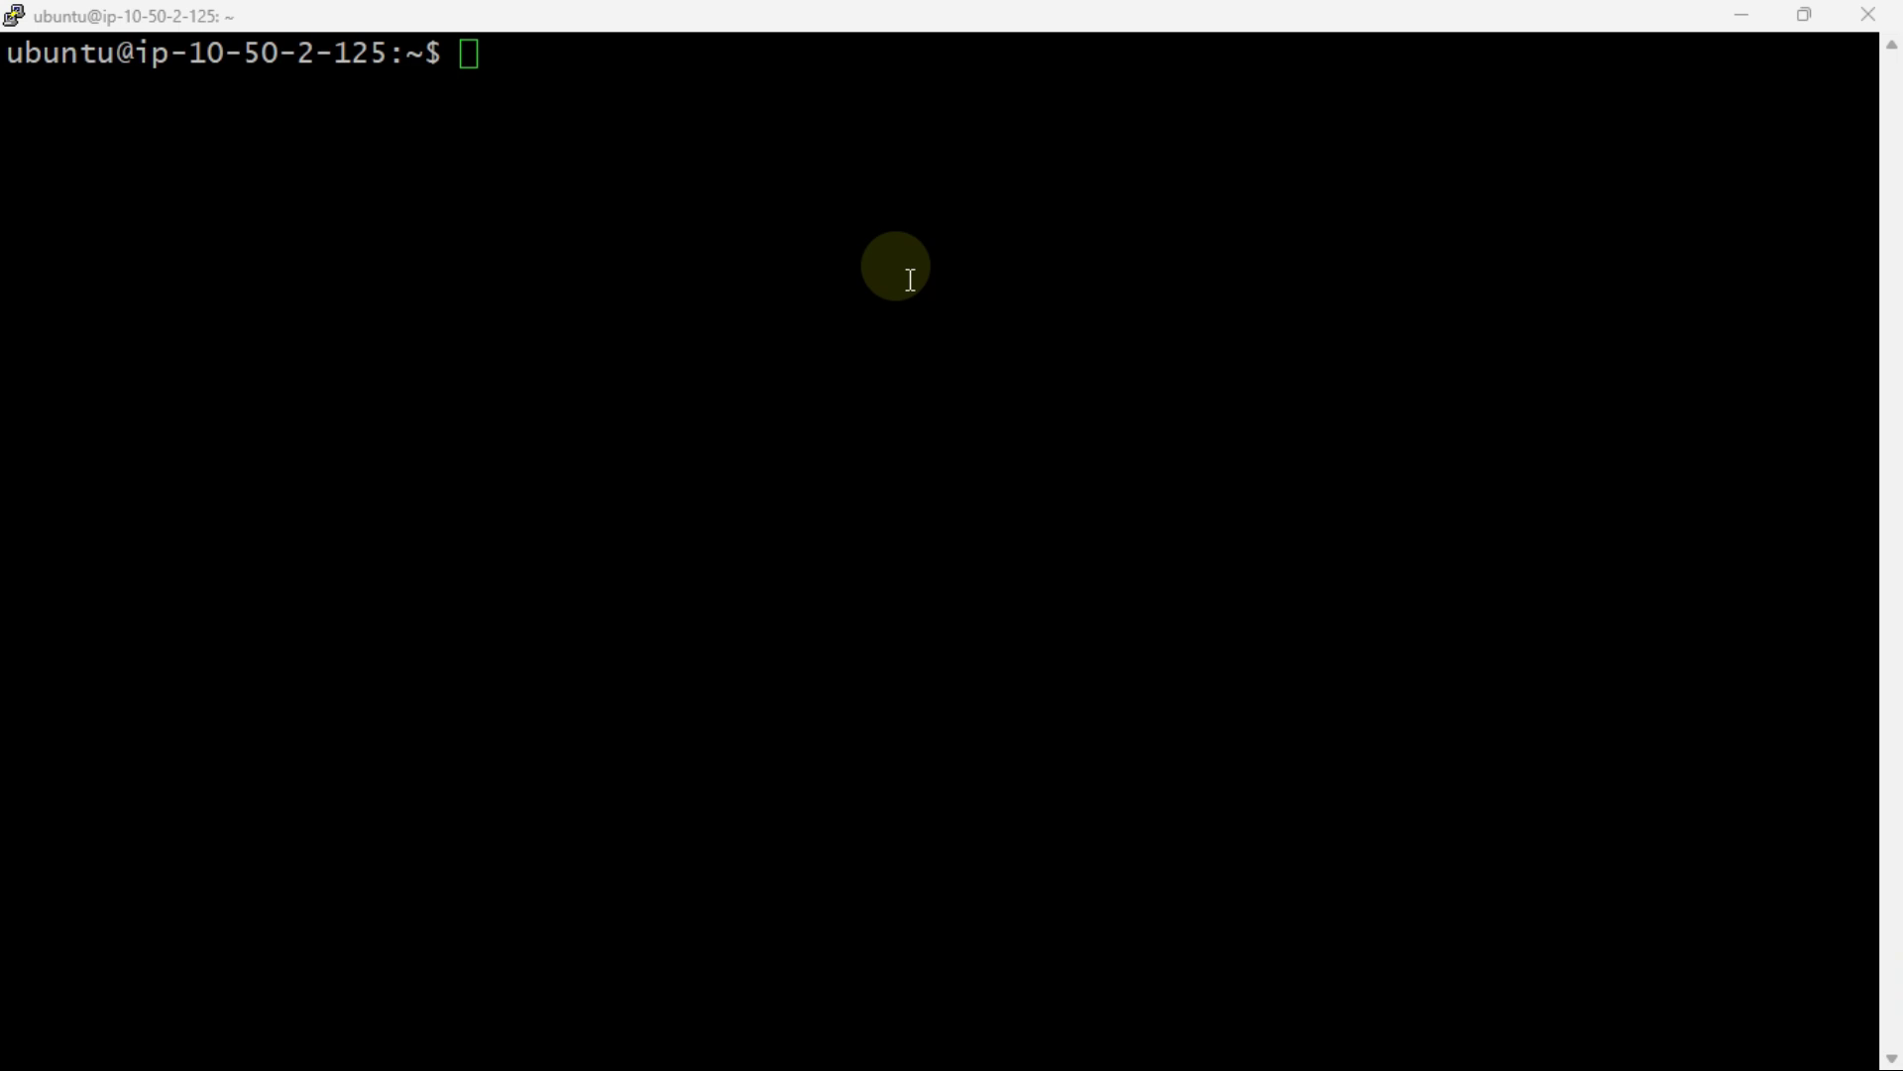
Step: Restore the node1 terminal and resize it into a large window over the EC2 console
click(907, 278)
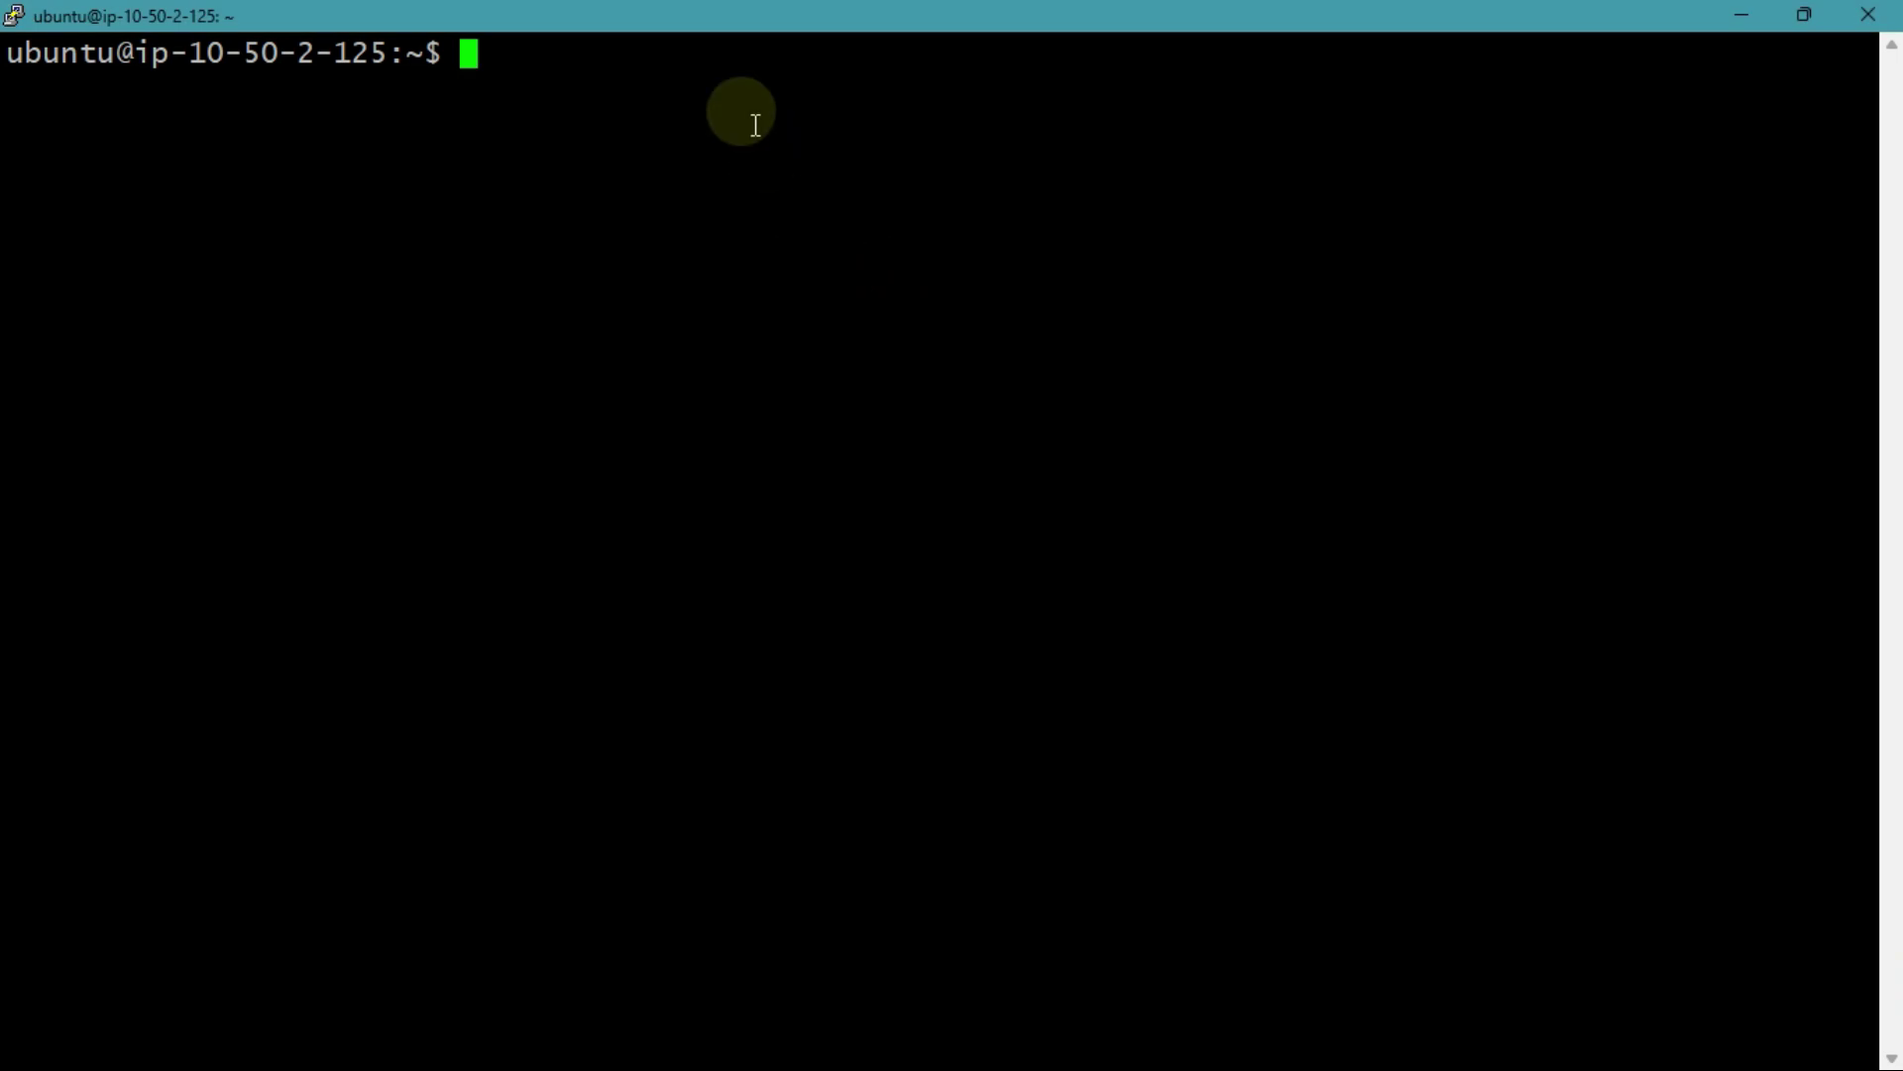
drag(750, 22, 922, 211)
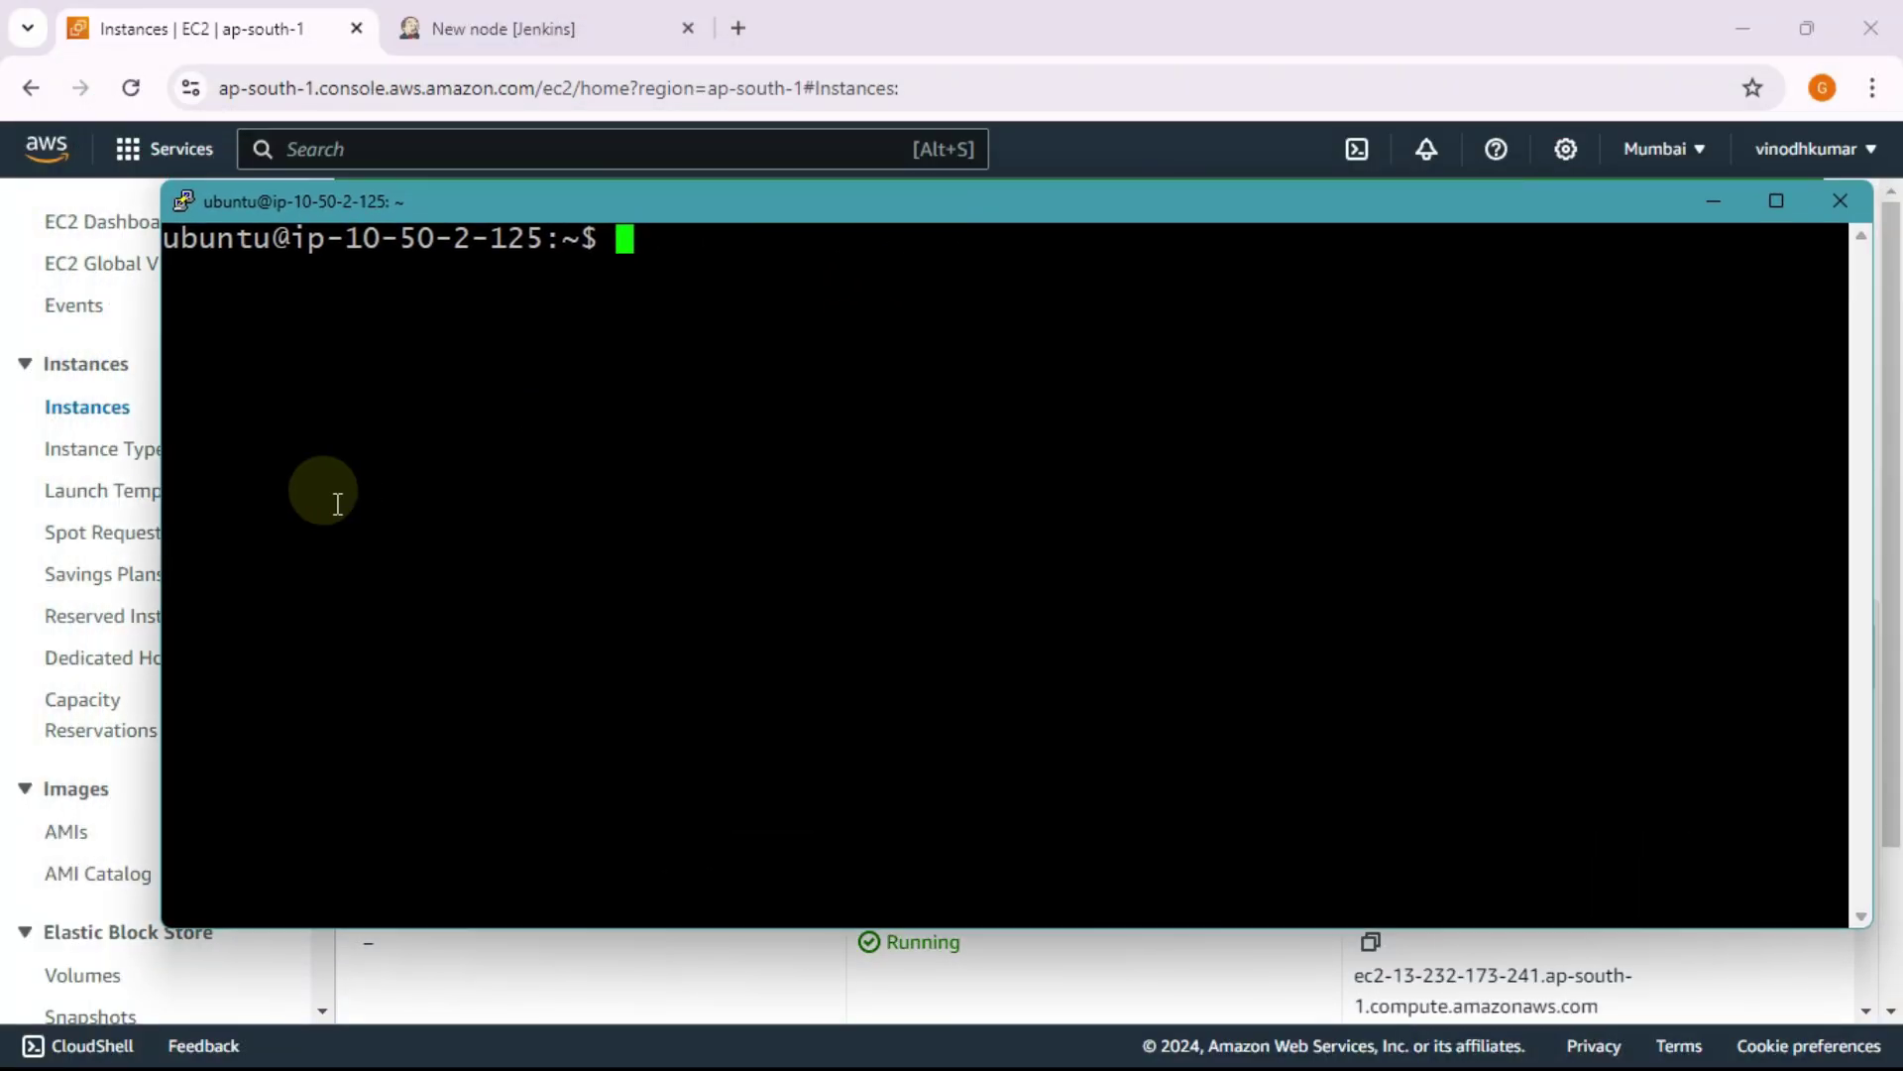
drag(161, 480, 52, 472)
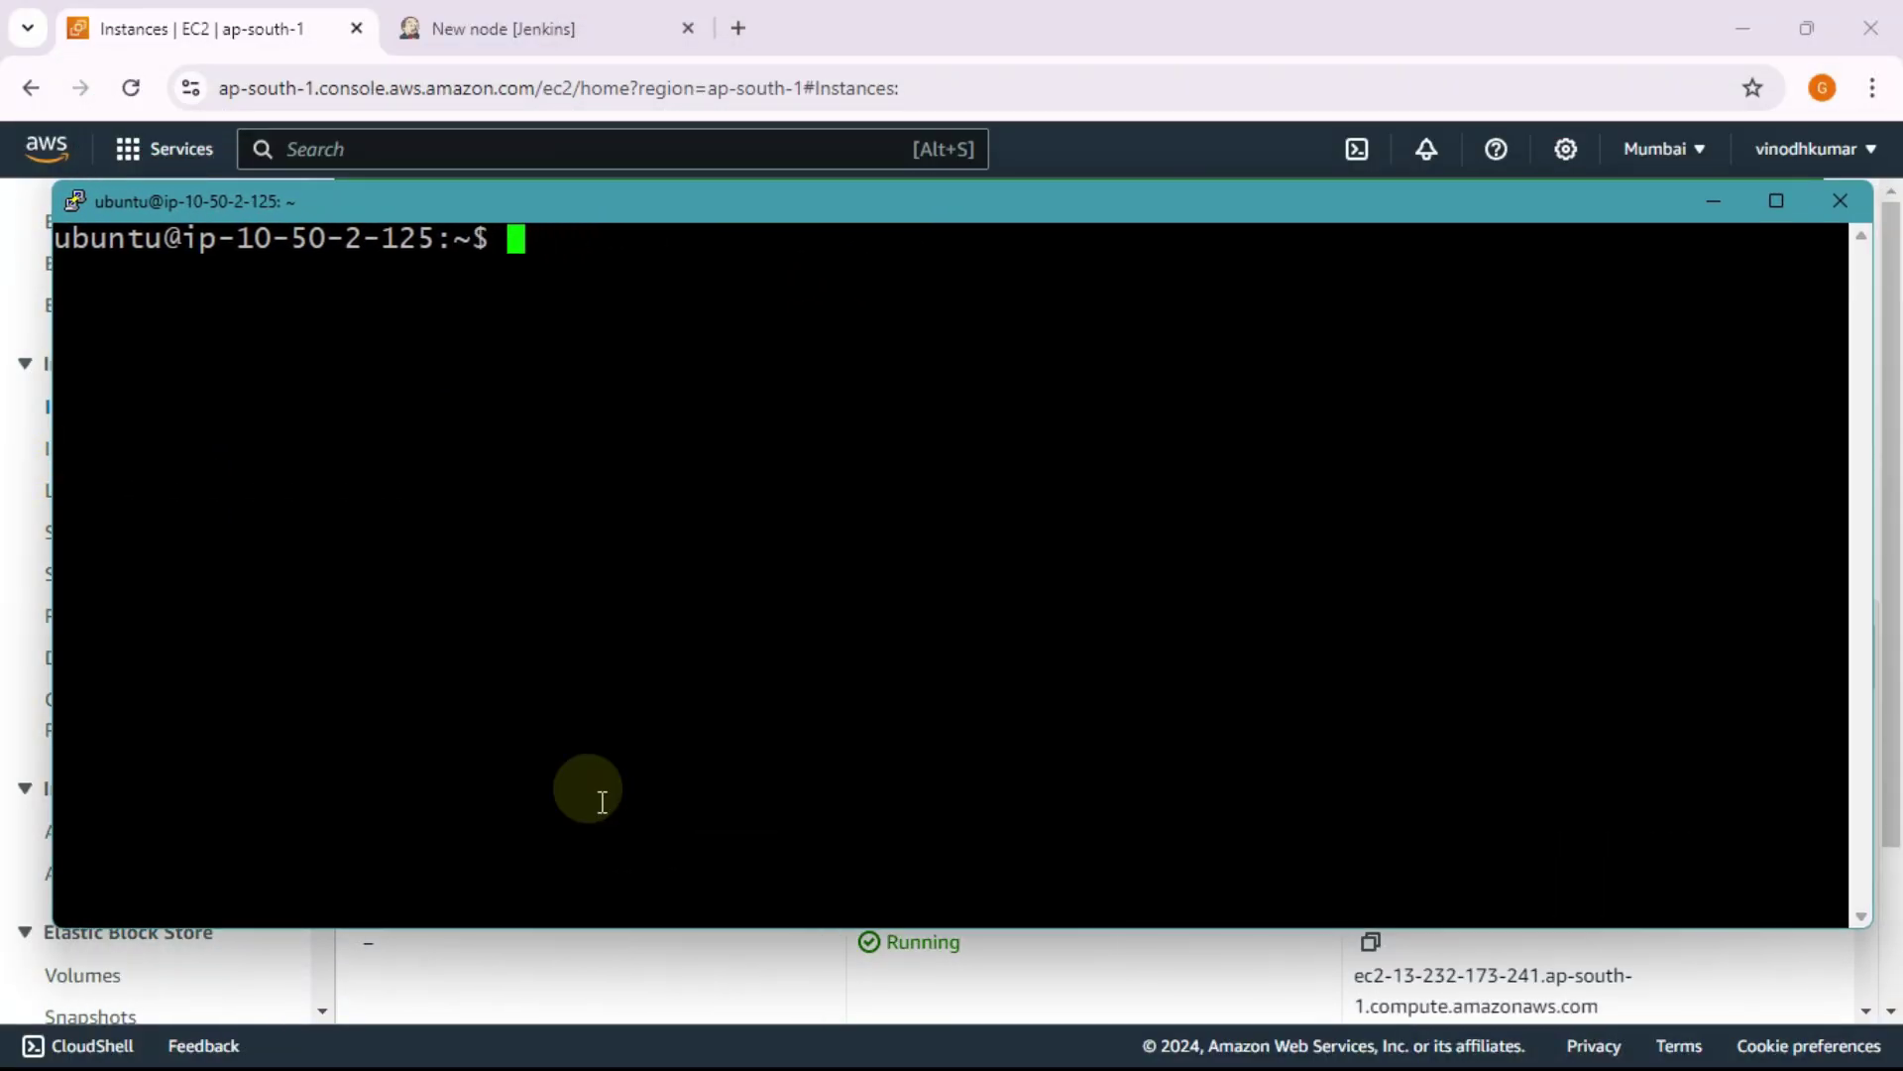
drag(862, 929, 845, 1029)
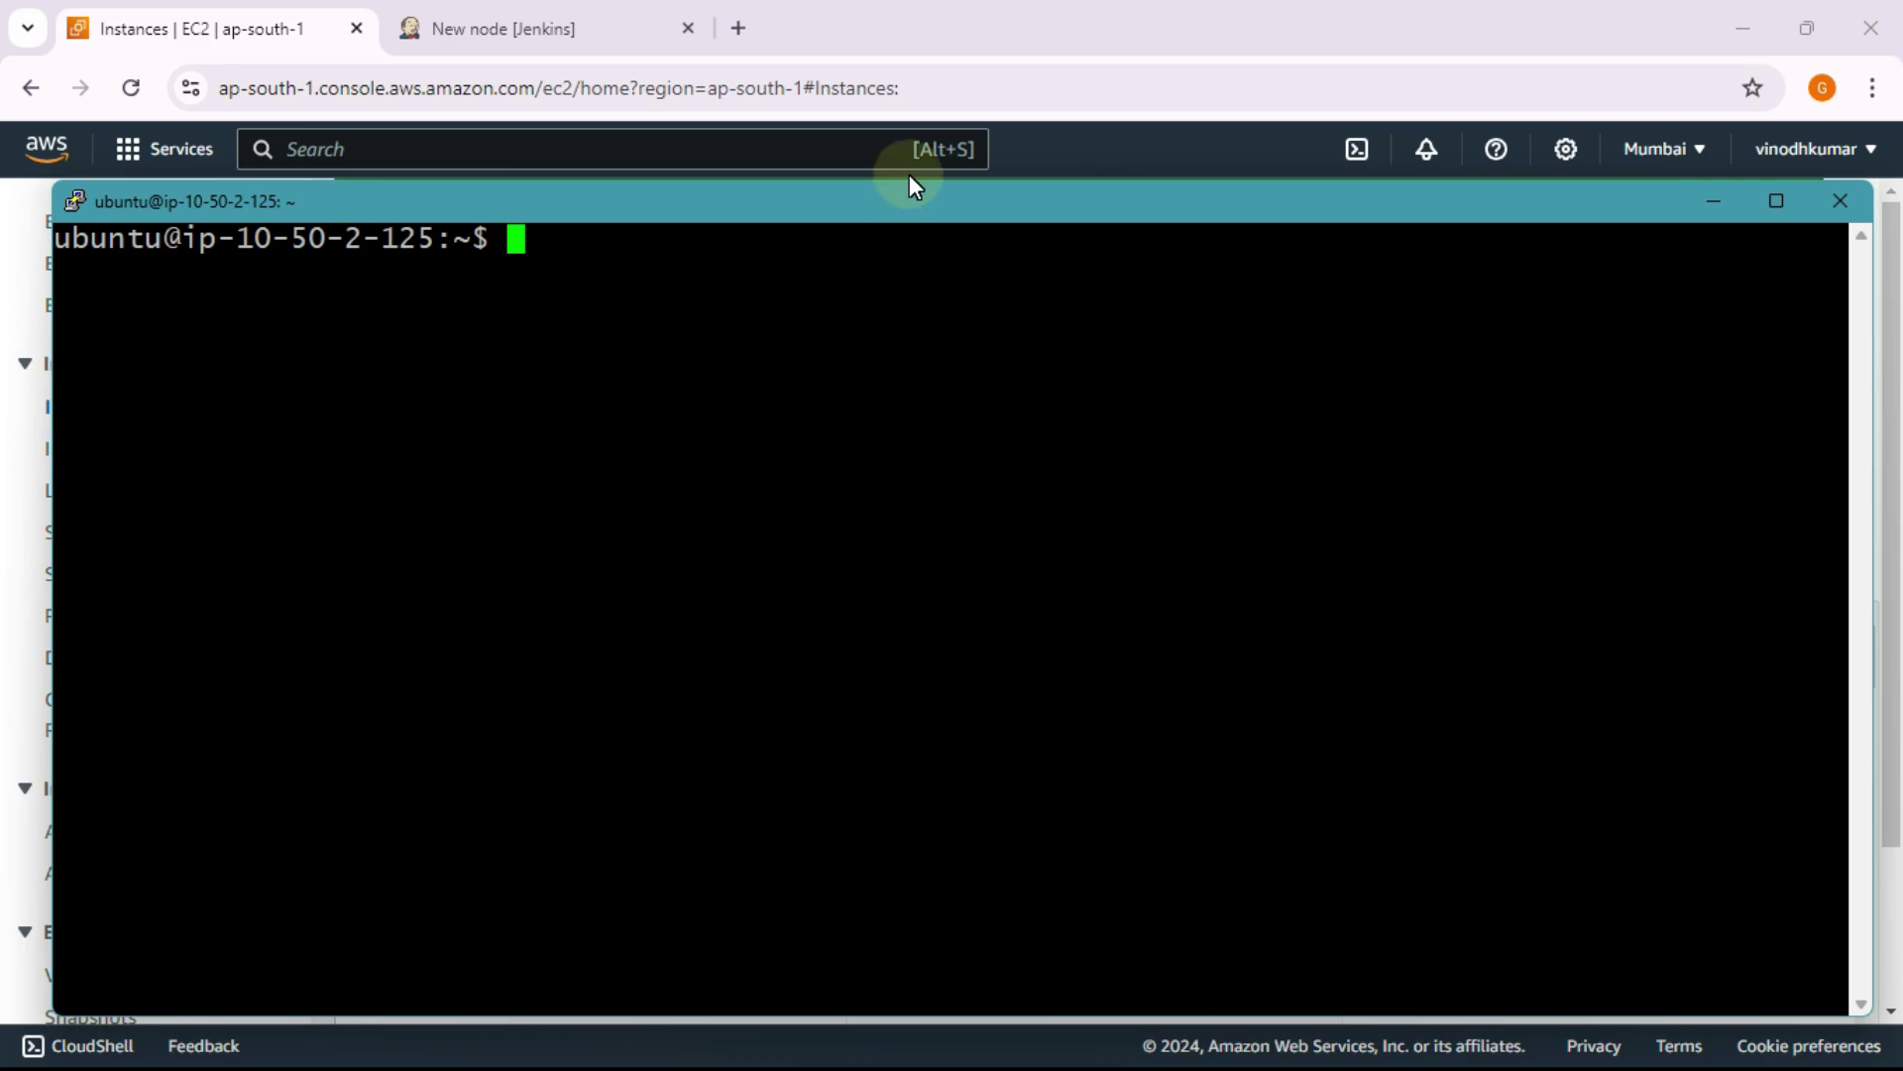
drag(908, 179, 926, 95)
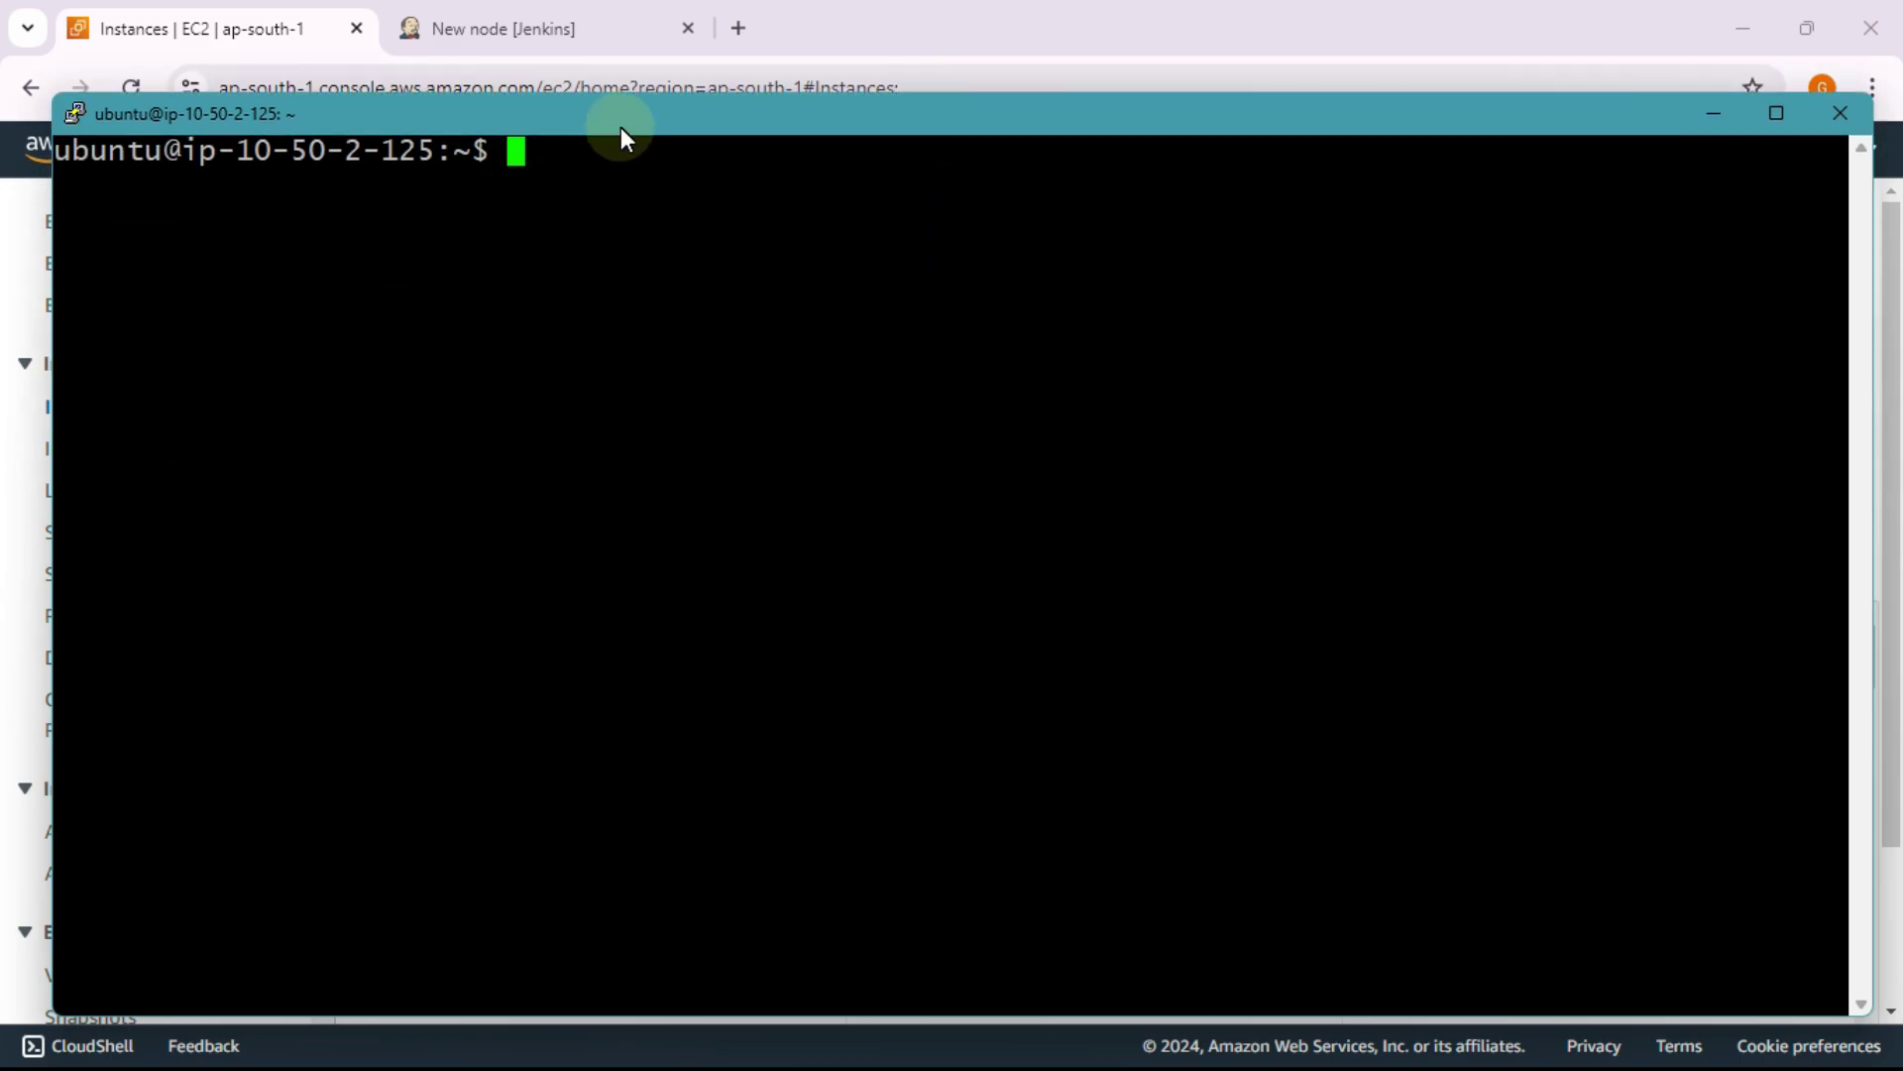
drag(621, 126, 654, 129)
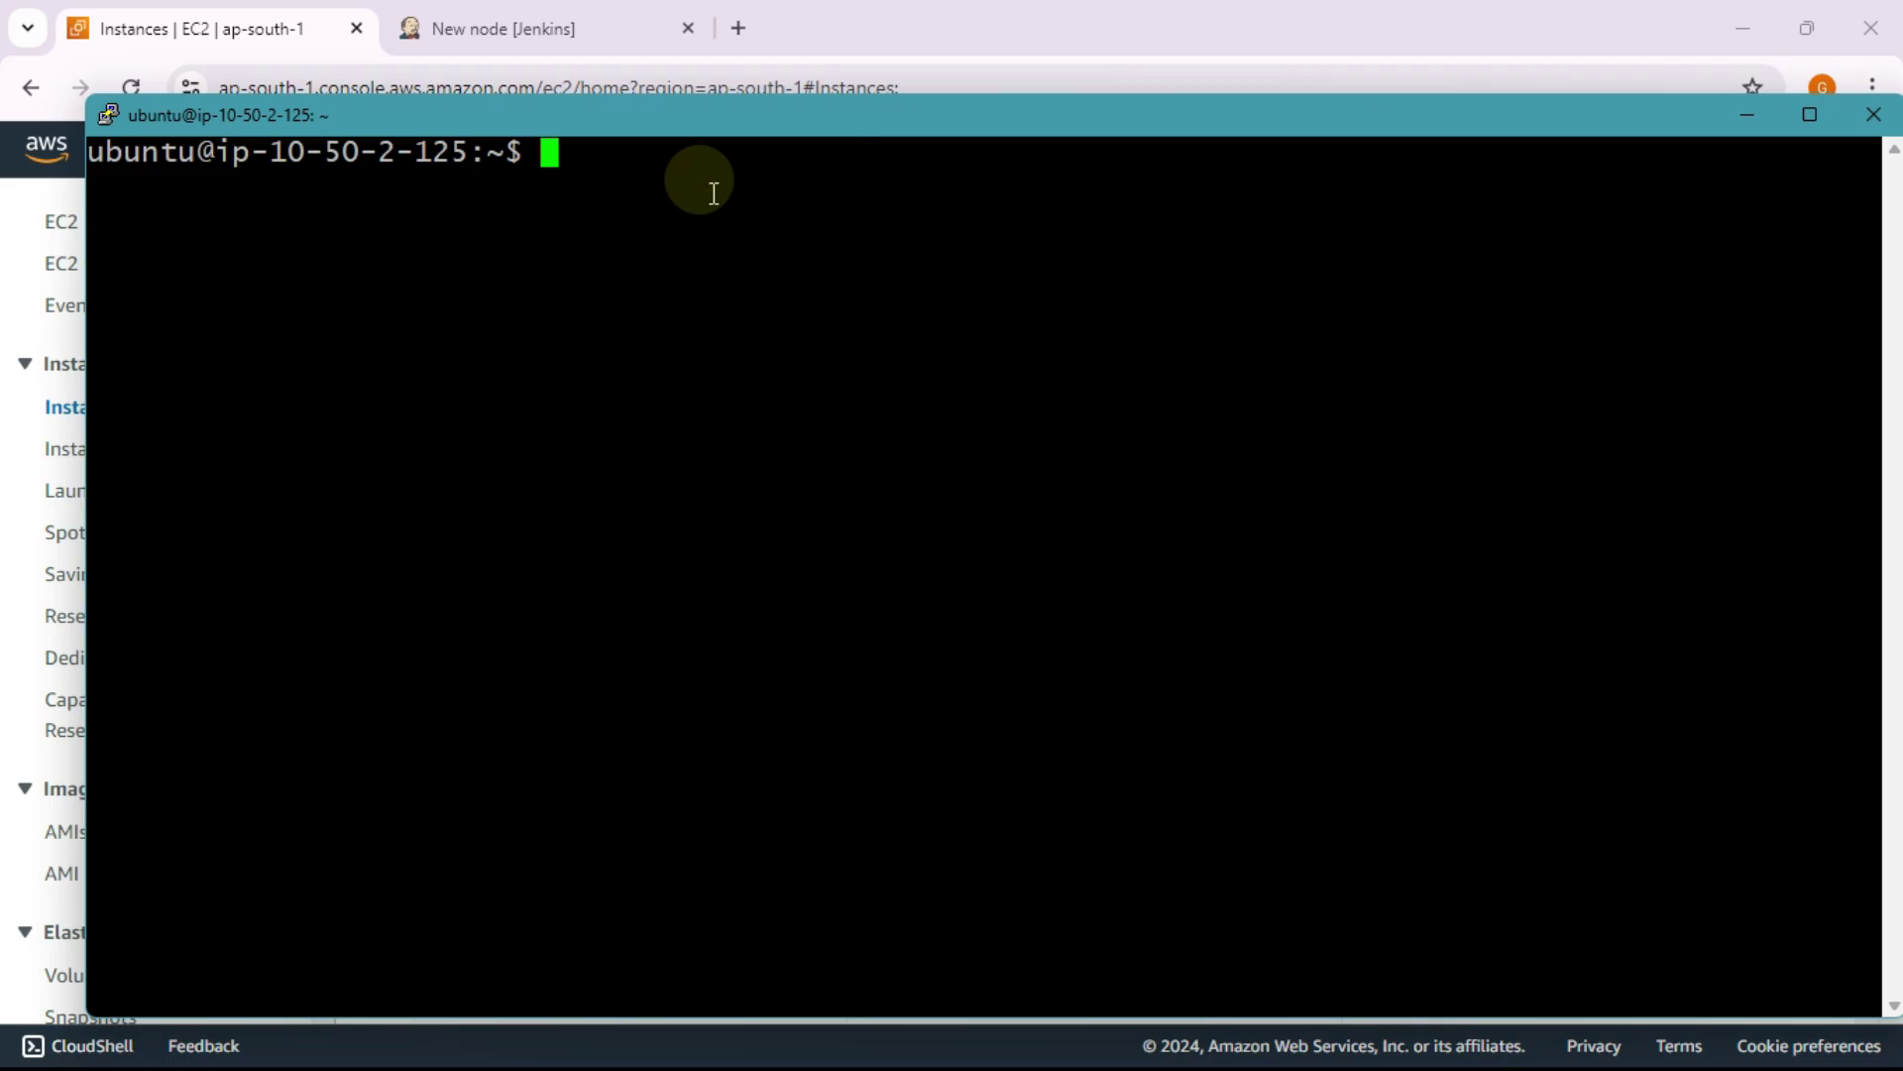
Step: Stop the google.com ping on ip-10-50-0-41 at 194/194 packets received and clear its terminal
text(ping)
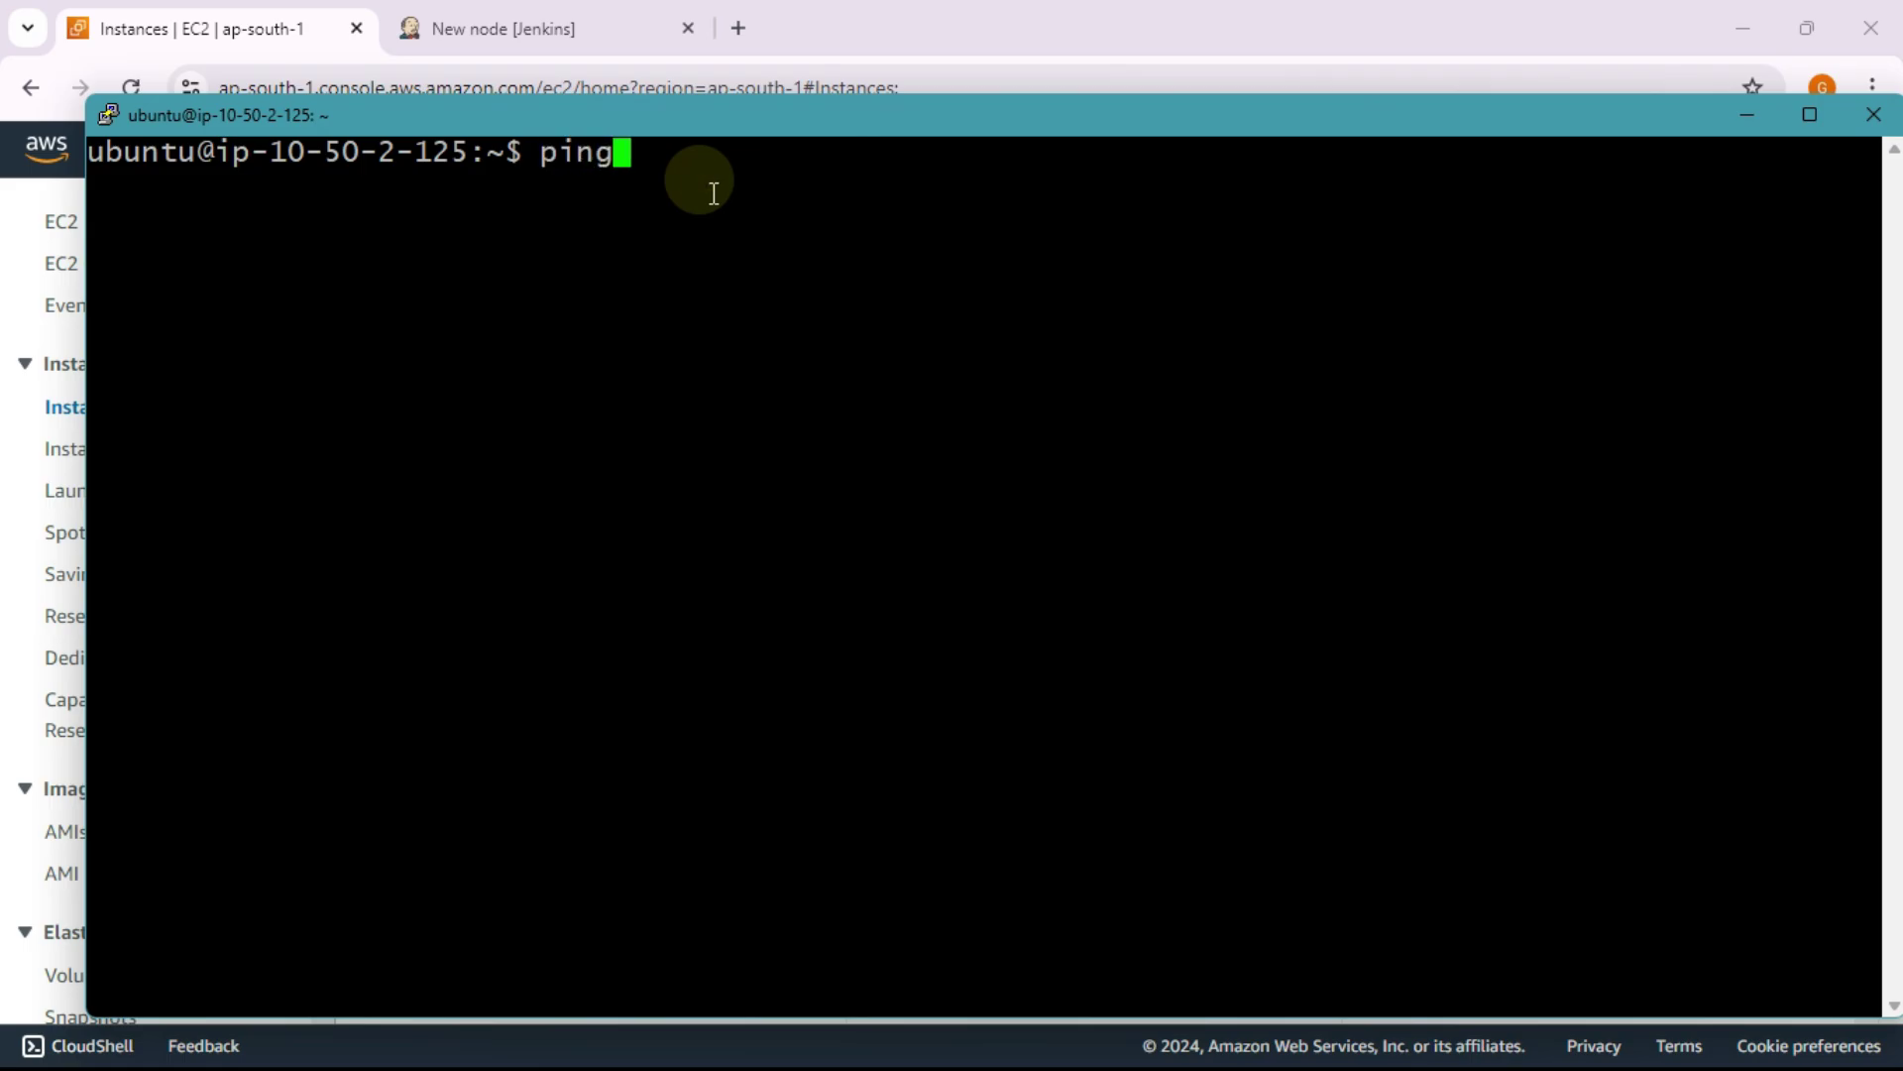
key(BackSpace)
key(BackSpace)
key(BackSpace)
key(BackSpace)
key(alt+Tab)
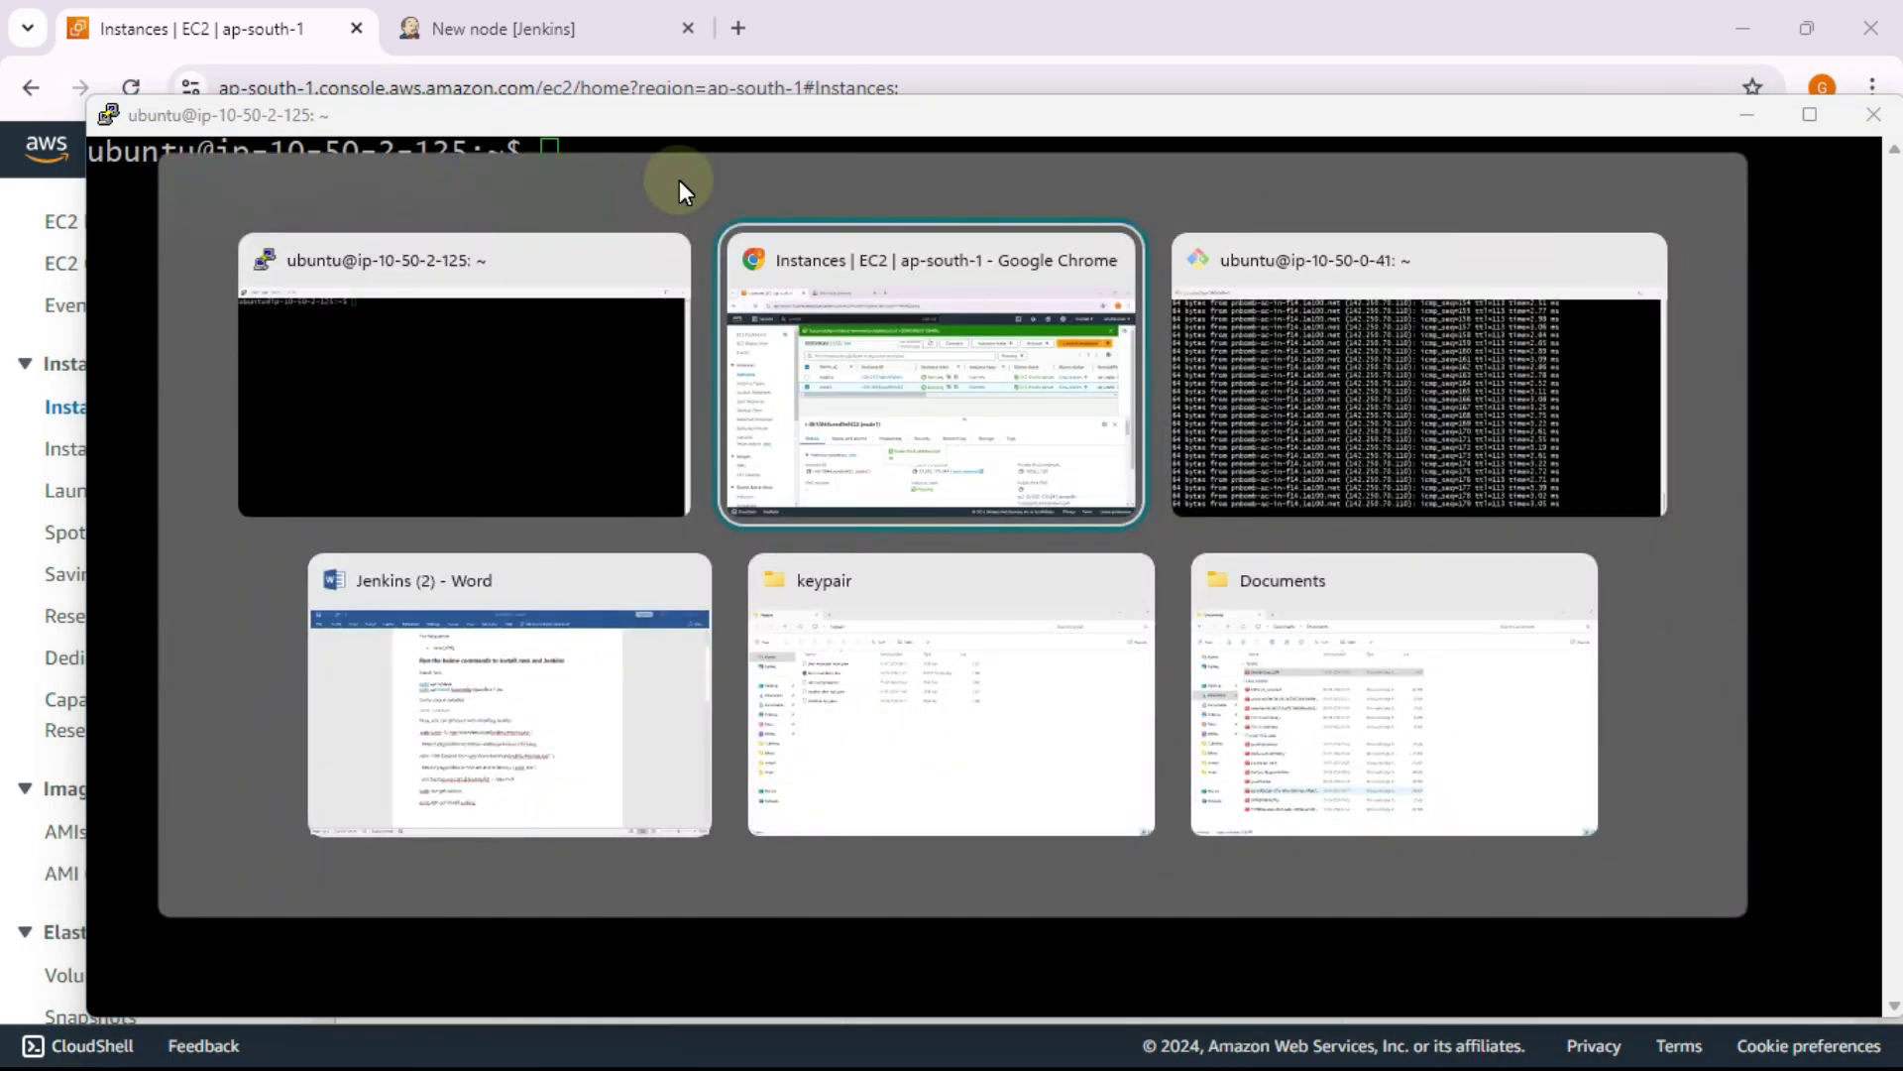
click(1271, 372)
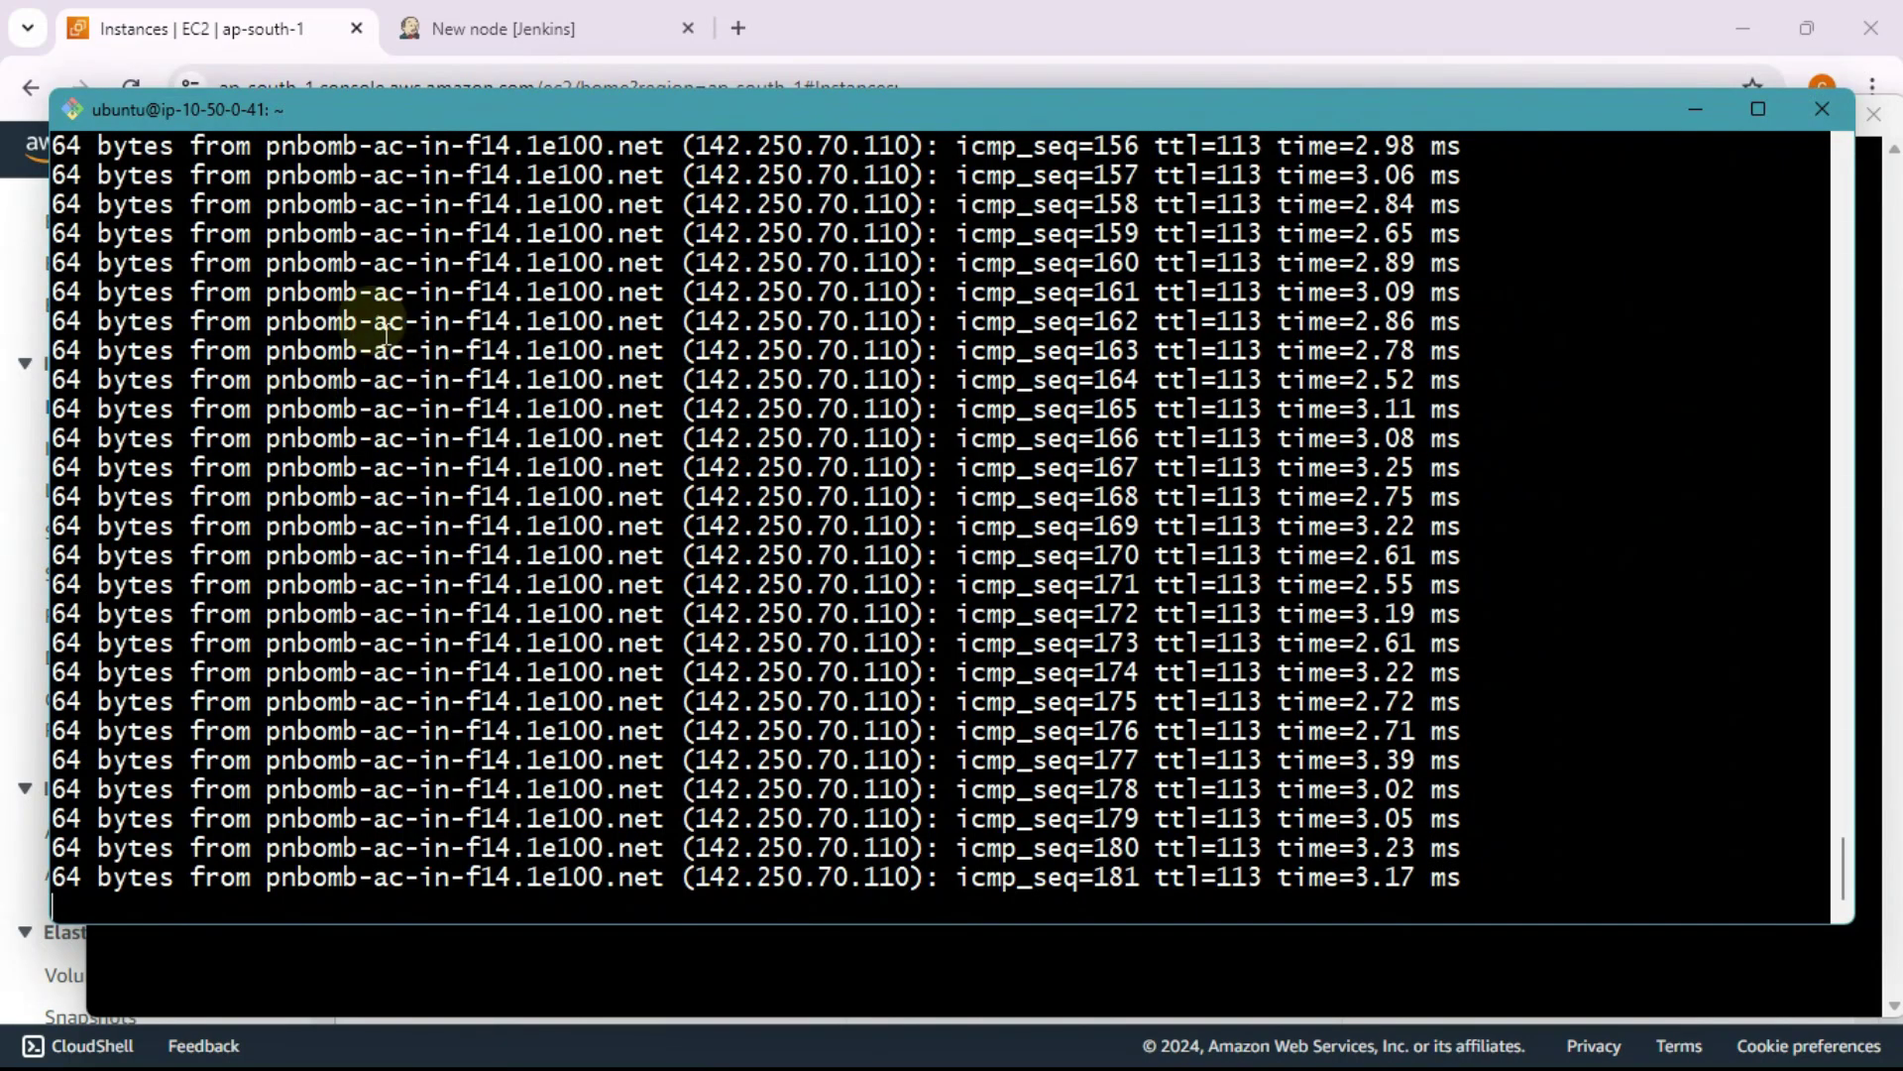
drag(373, 105, 427, 153)
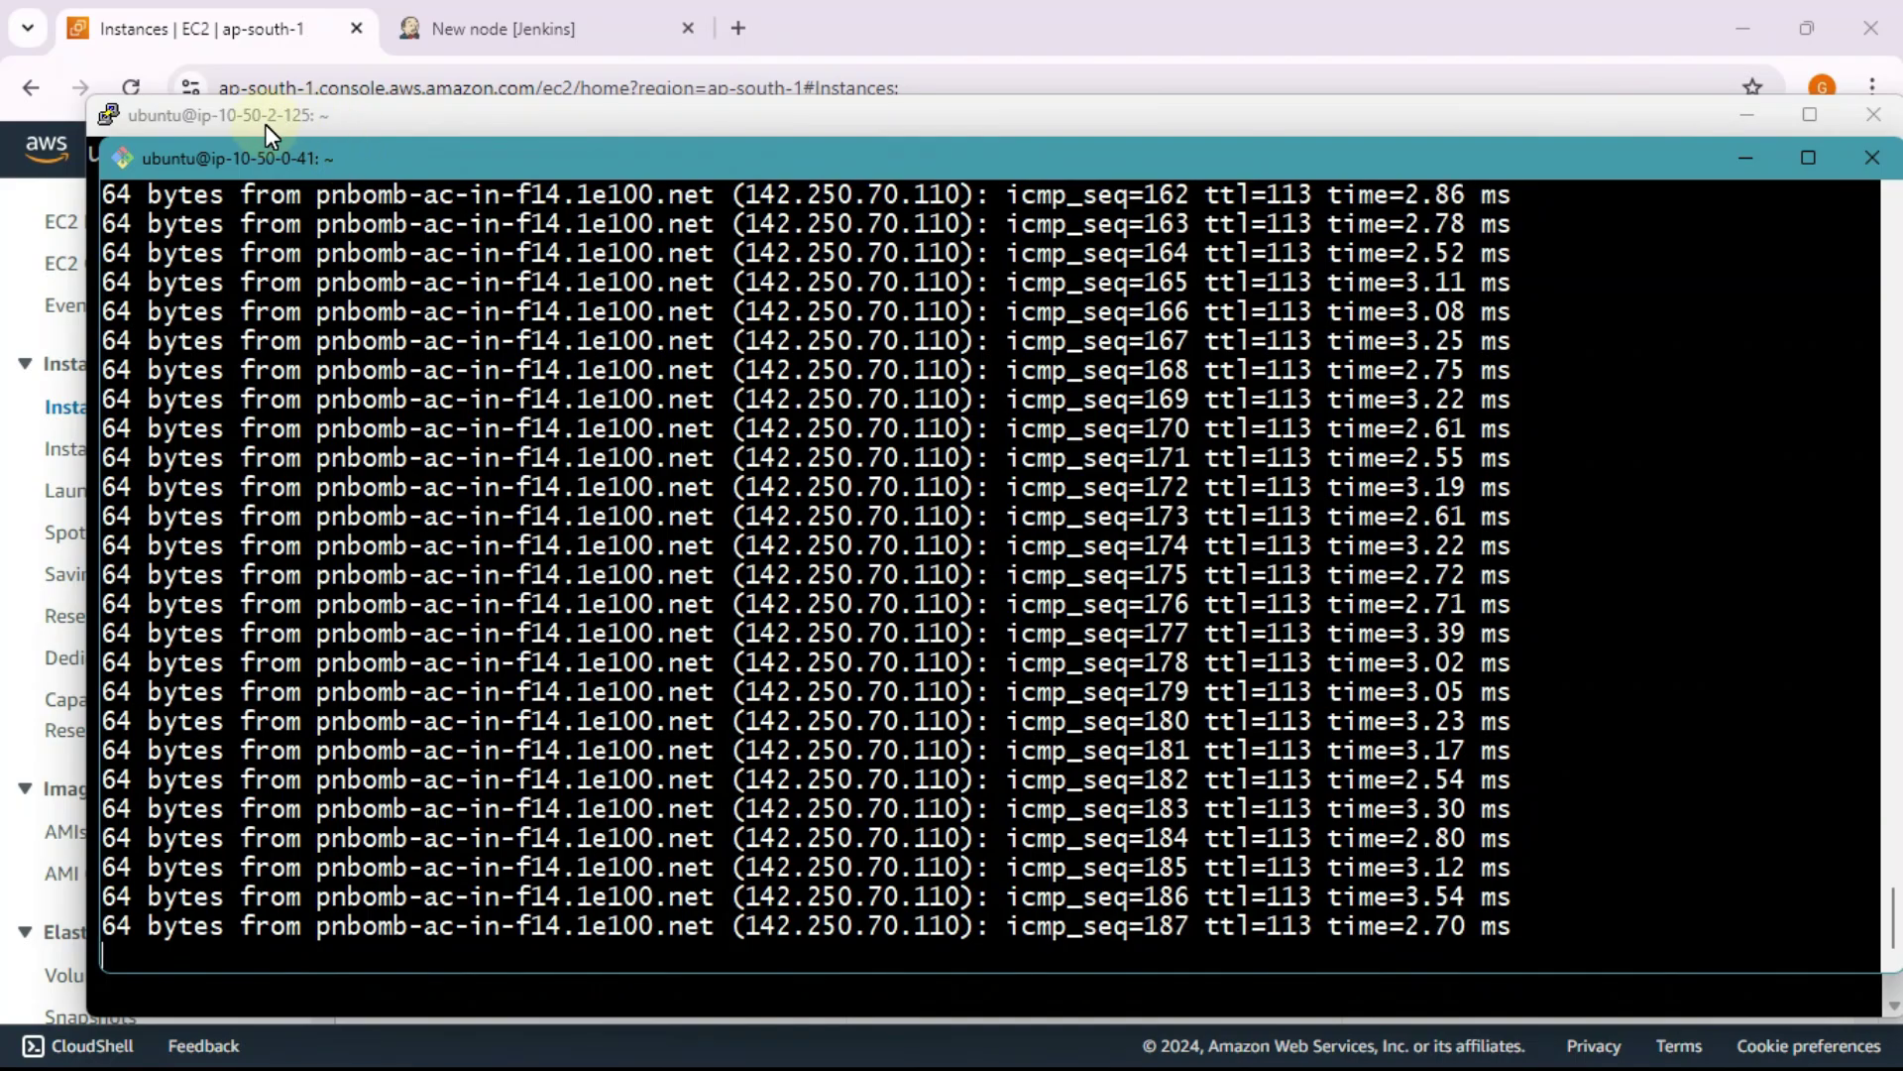
click(328, 119)
key(alt+Tab)
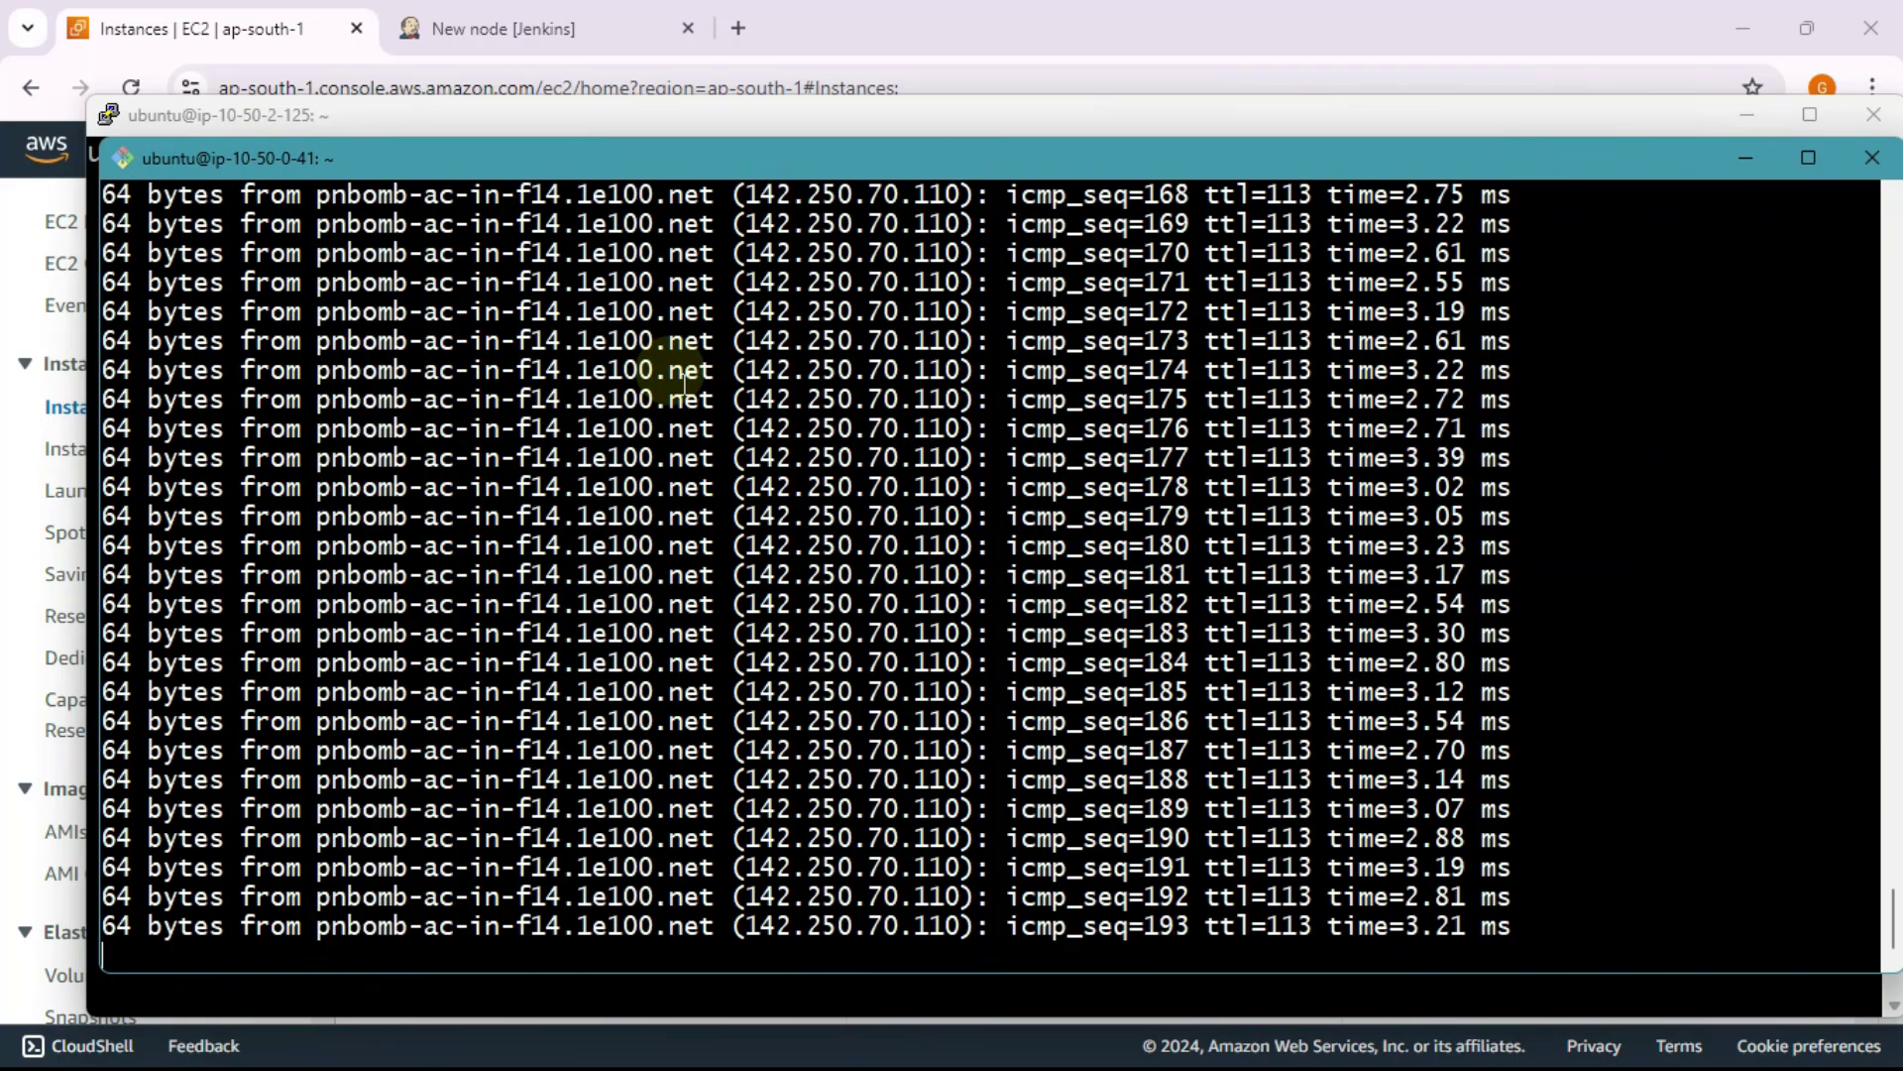
key(ctrl+c)
text(cl)
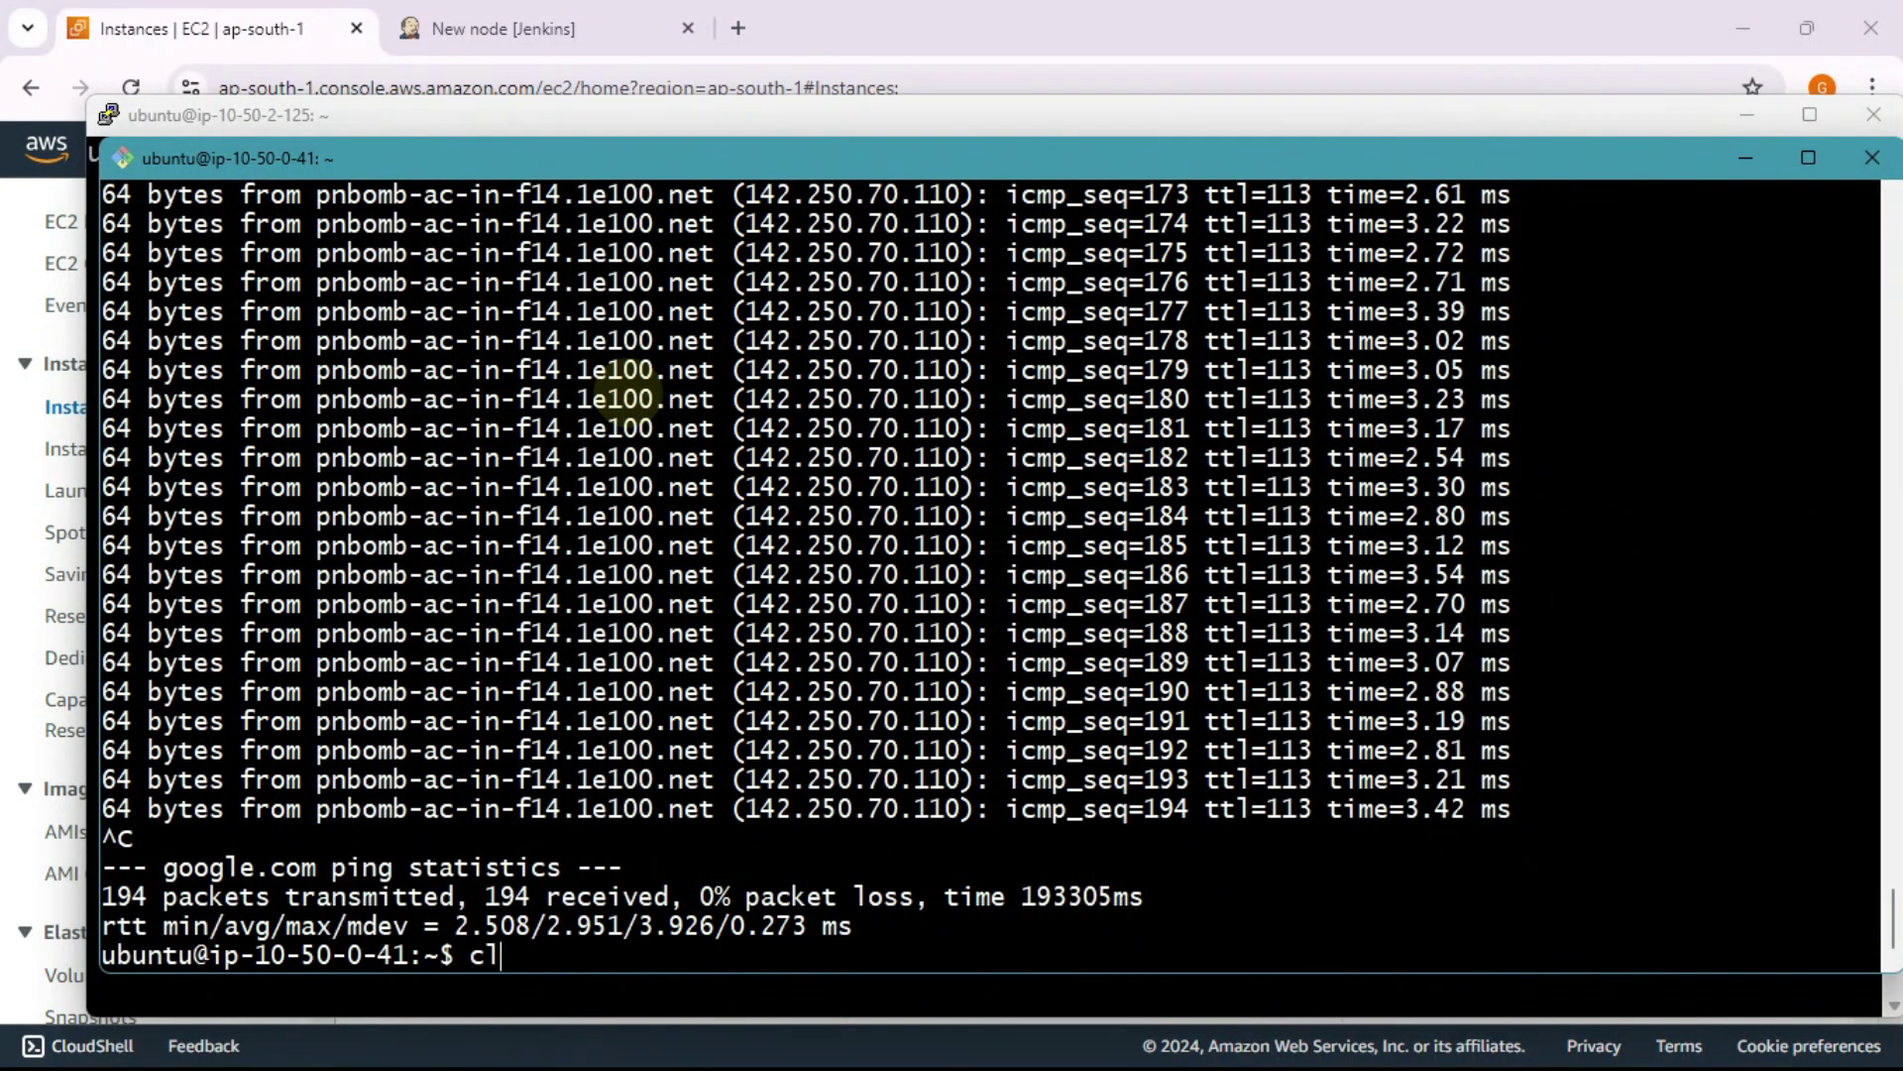
text(ear)
key(Return)
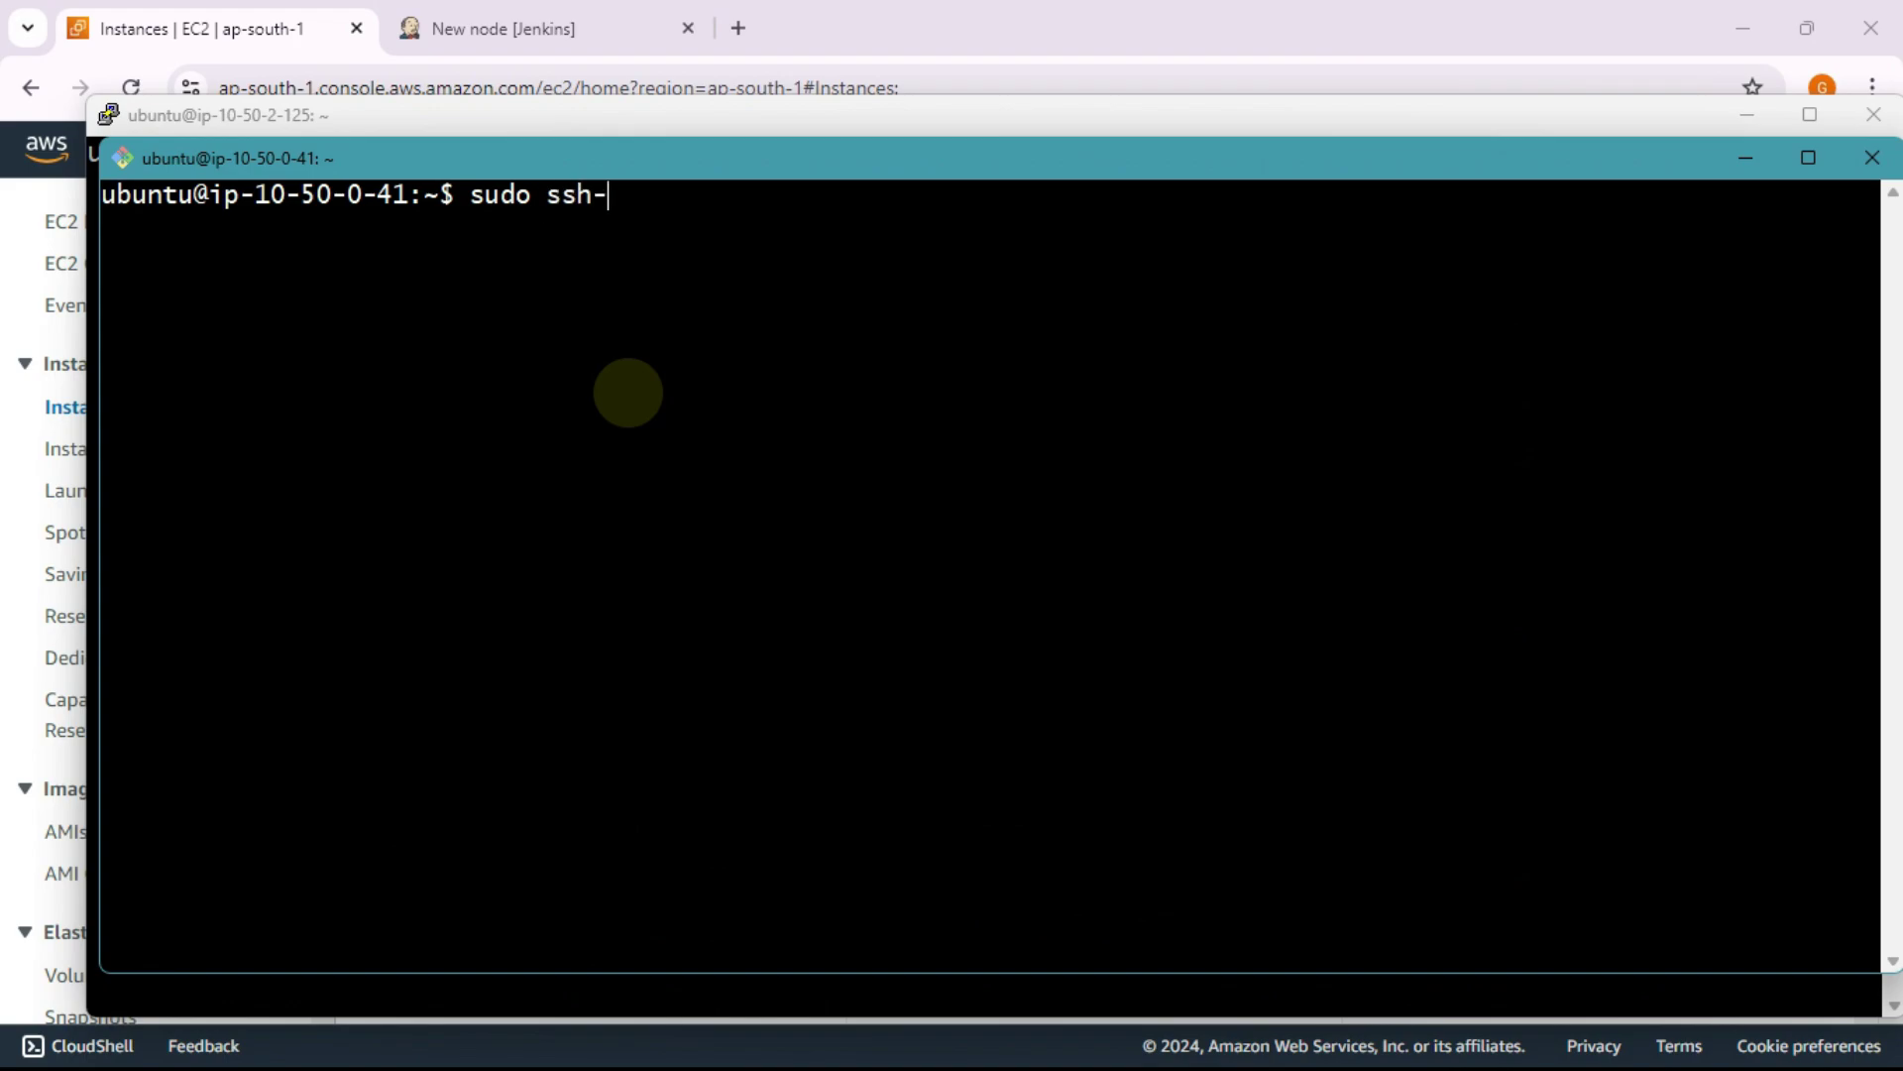
Step: Generate an RSA key pair with sudo ssh-keygen, using the default location and no passphrase
text(sudo ssh-keygen)
key(Return)
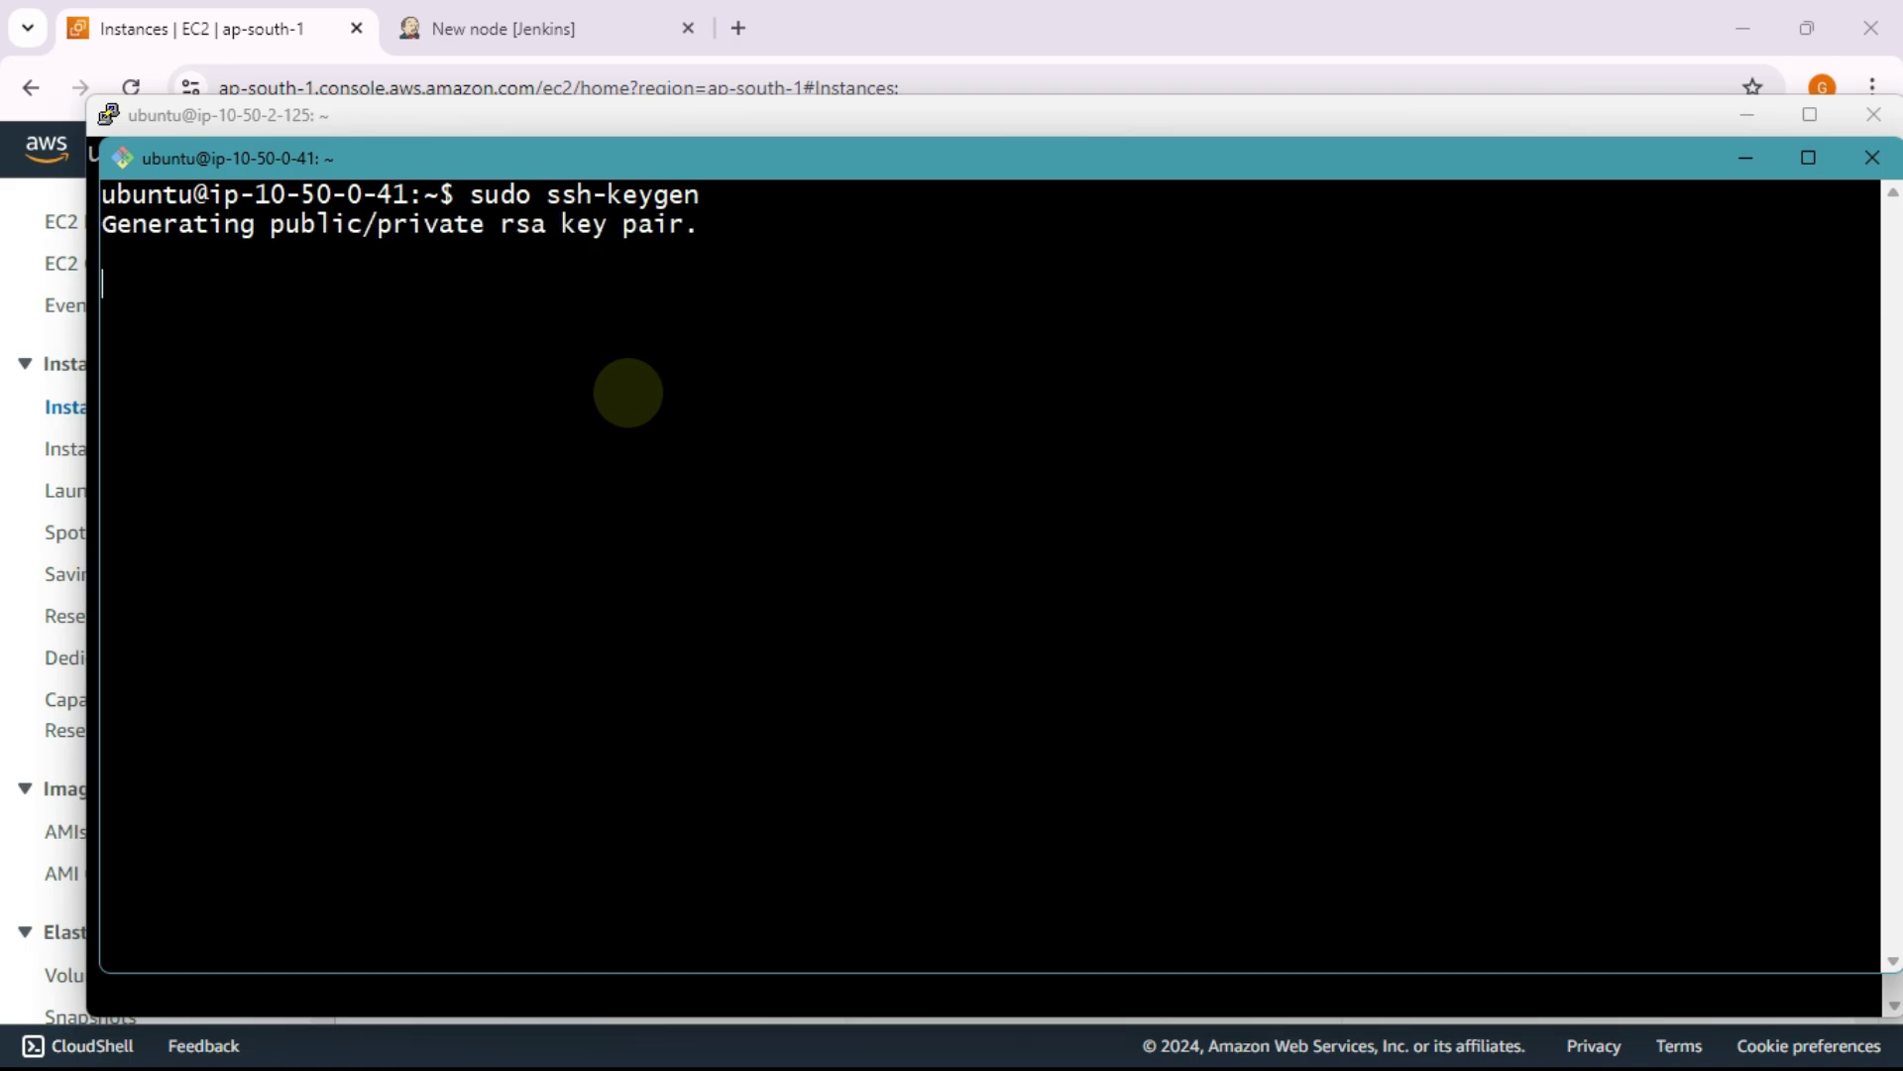
key(Return)
key(Return)
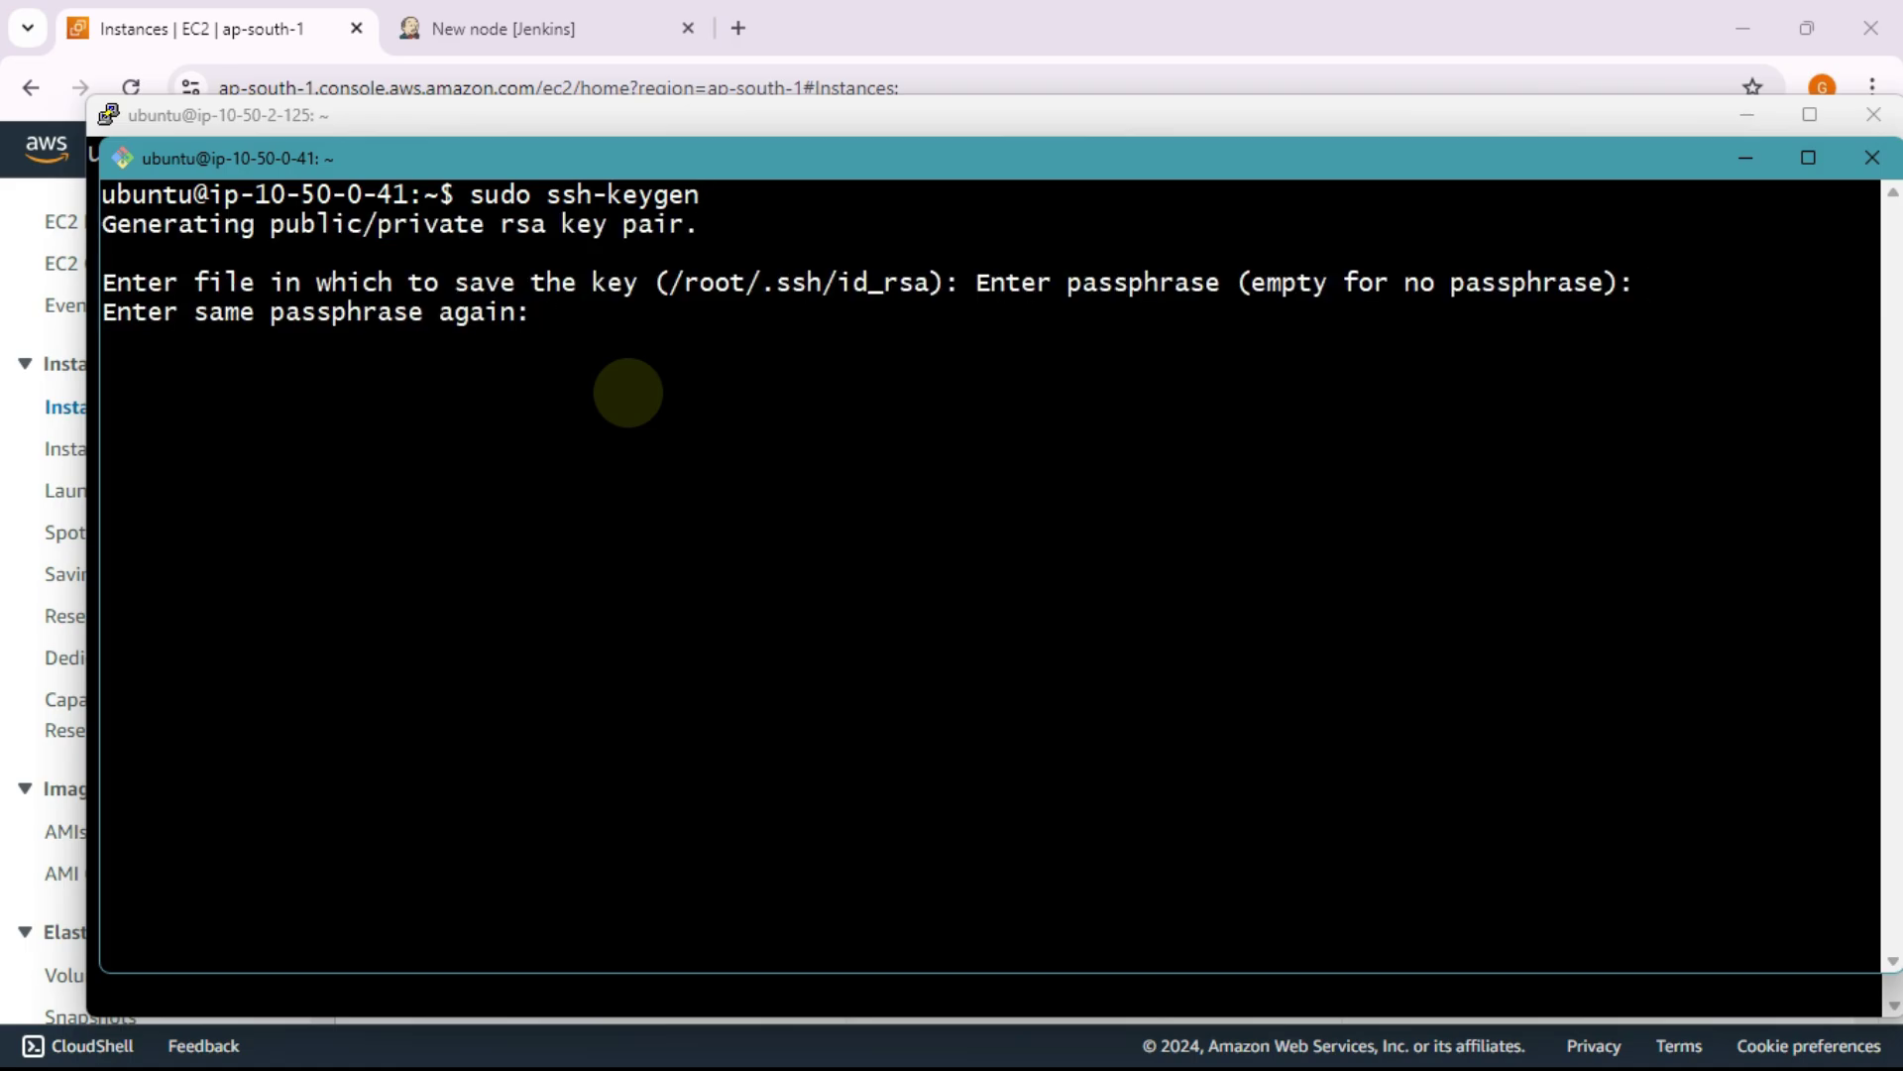
key(Return)
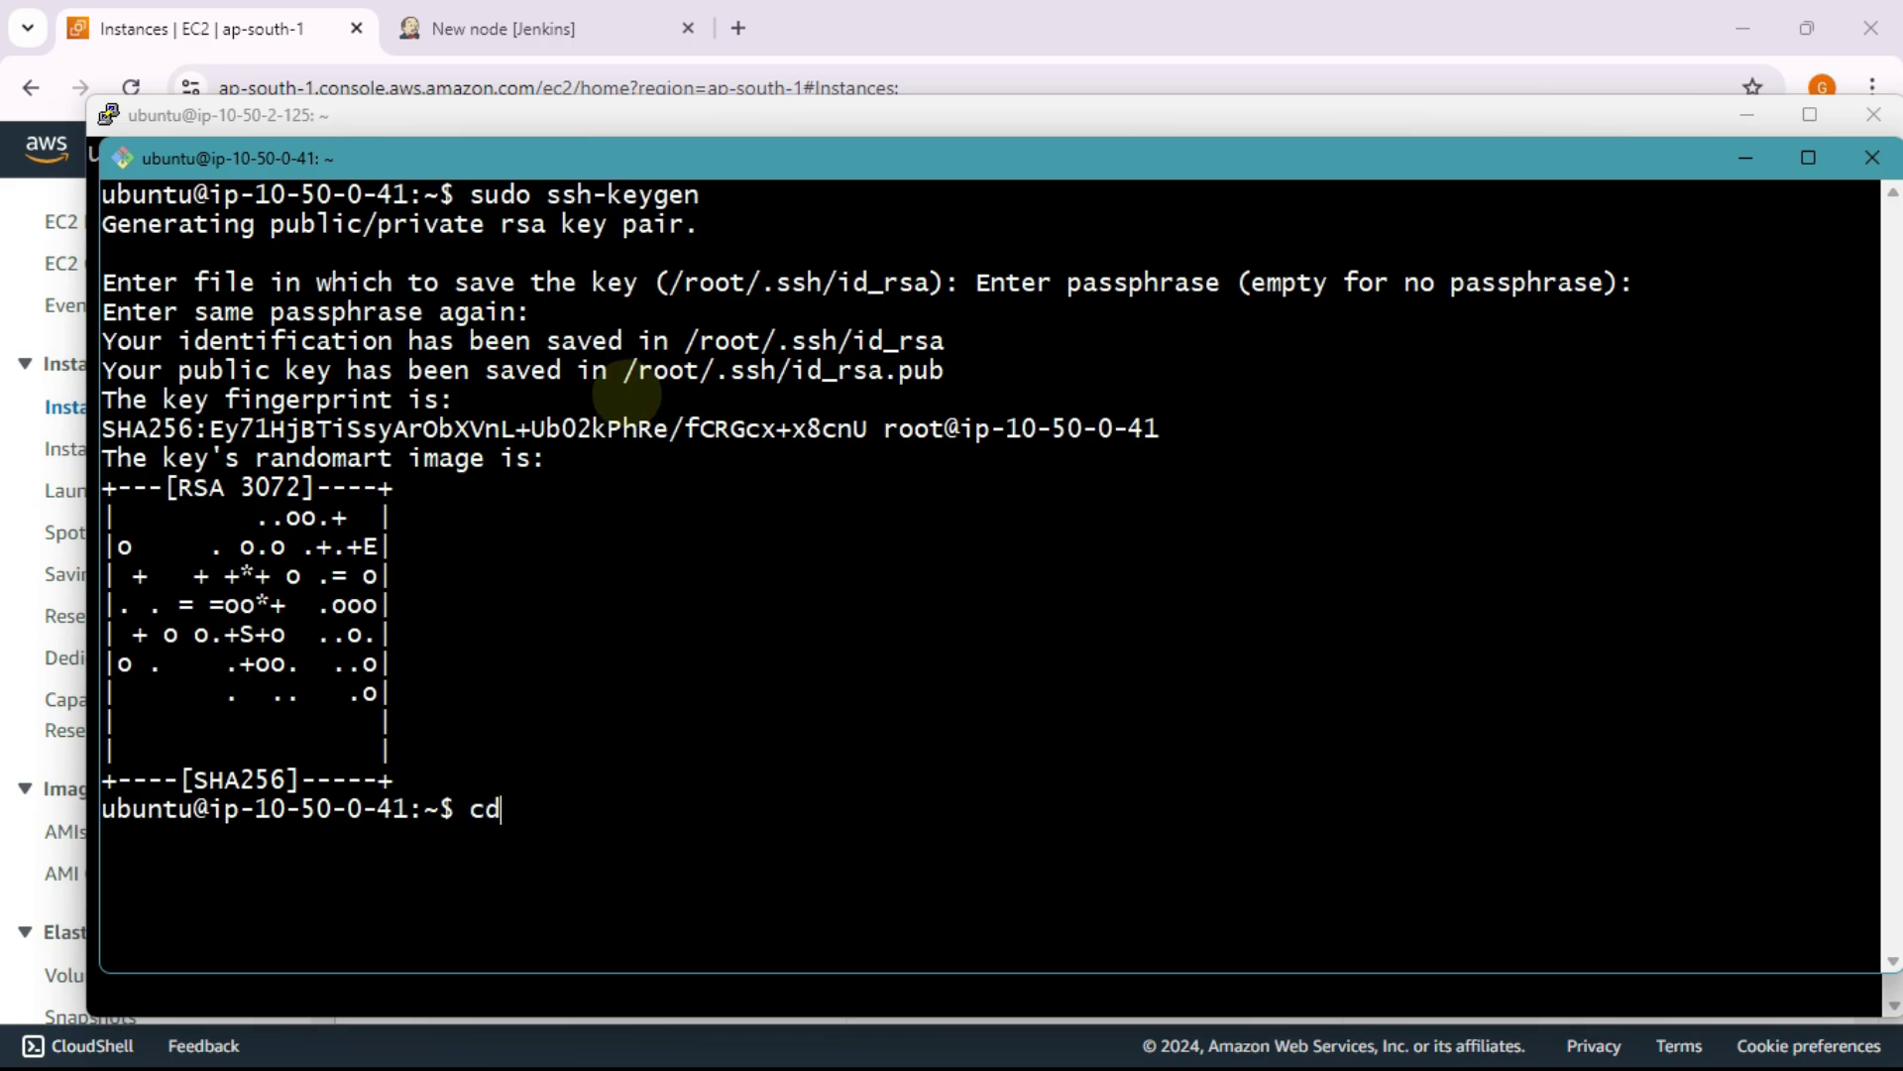
Step: List ~/.ssh to confirm id_rsa and id_rsa.pub were created
text(cd .ssh)
key(Return)
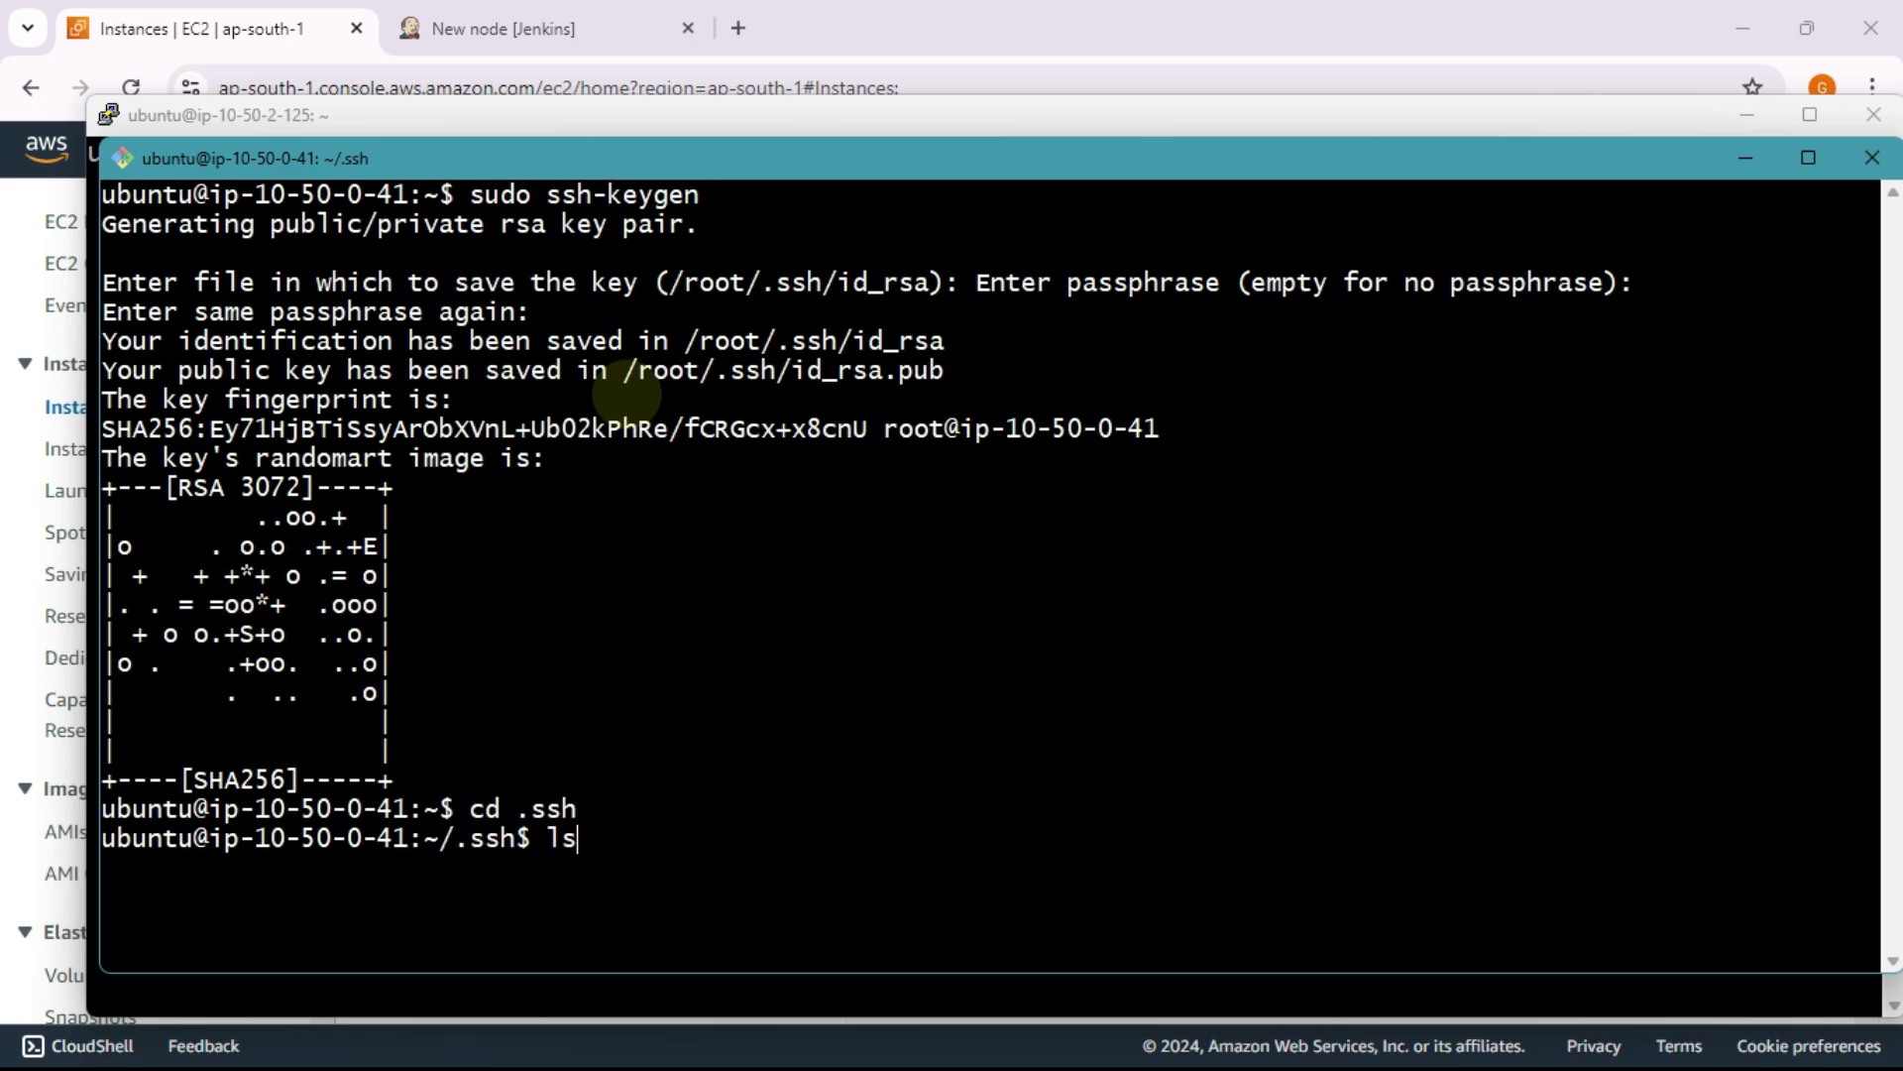
text(ls)
key(Return)
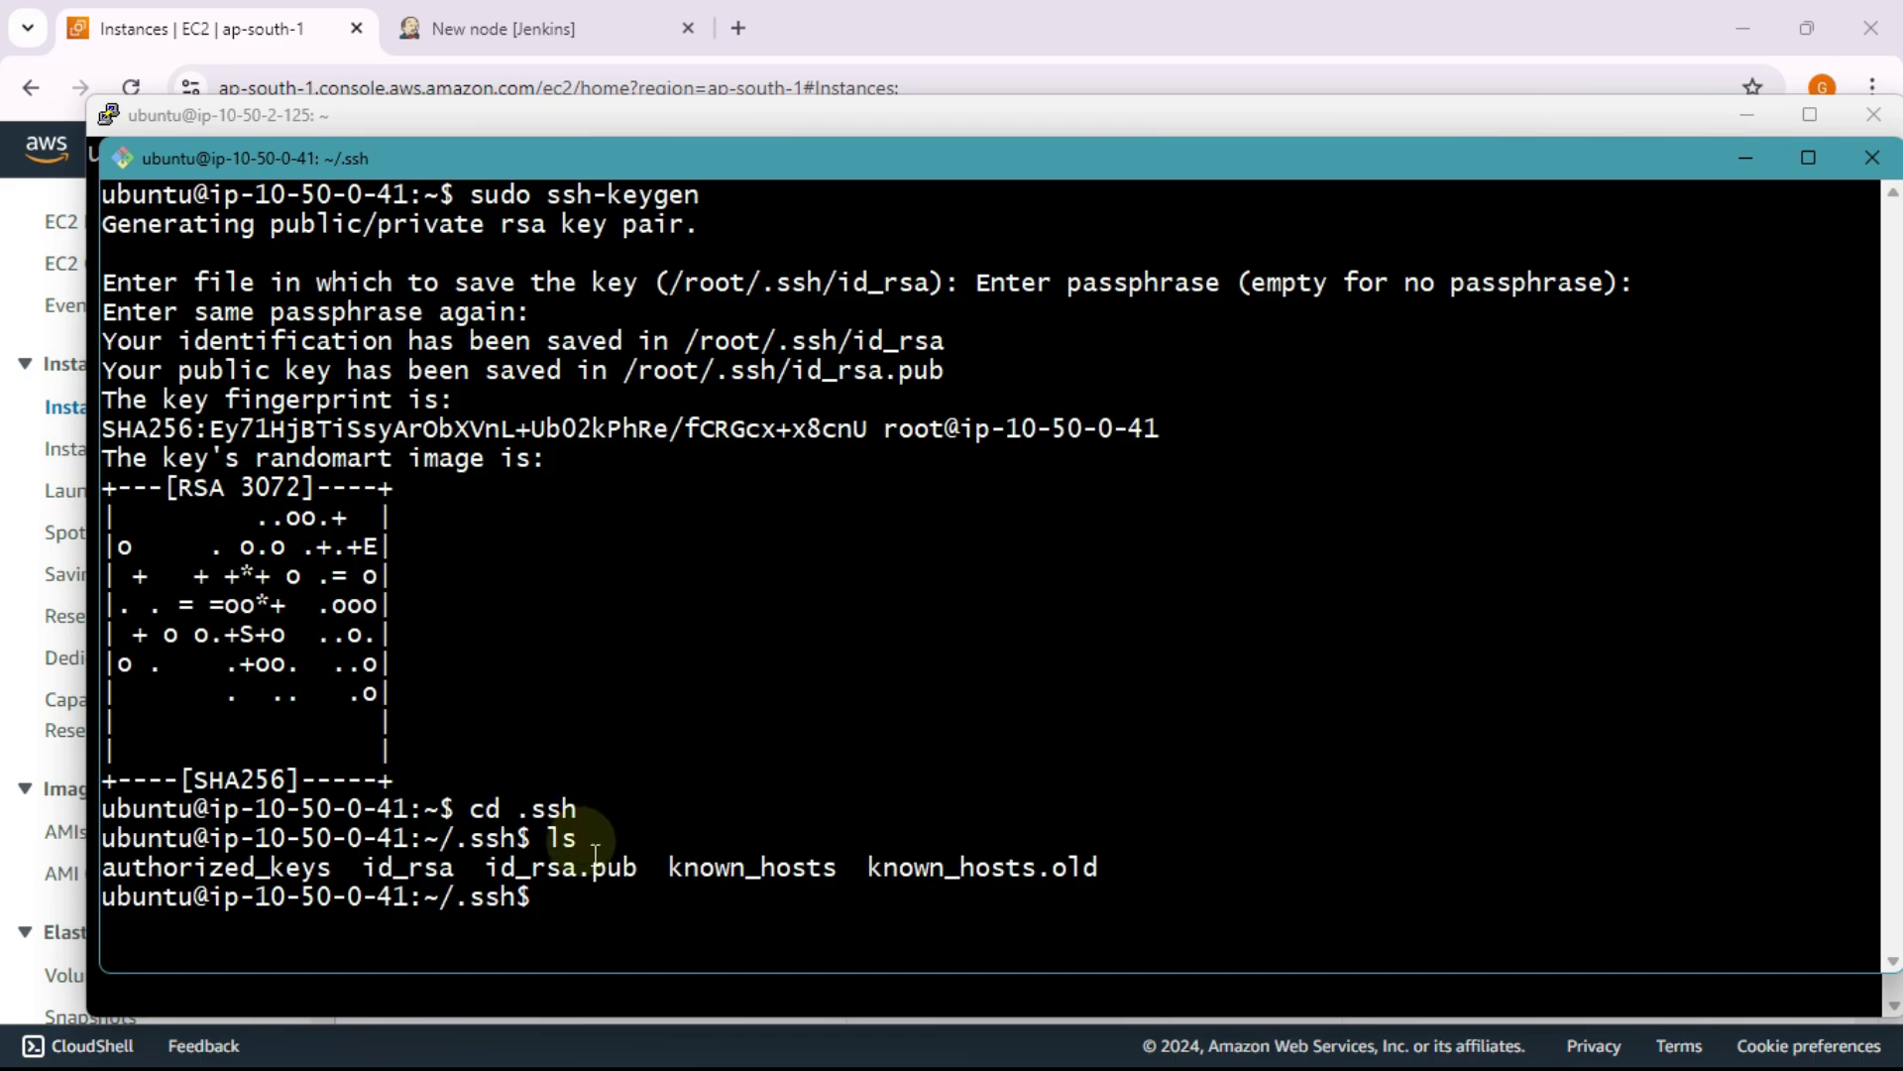
mouse_move(486, 866)
mouse_down()
mouse_move(655, 882)
mouse_move(491, 879)
mouse_up()
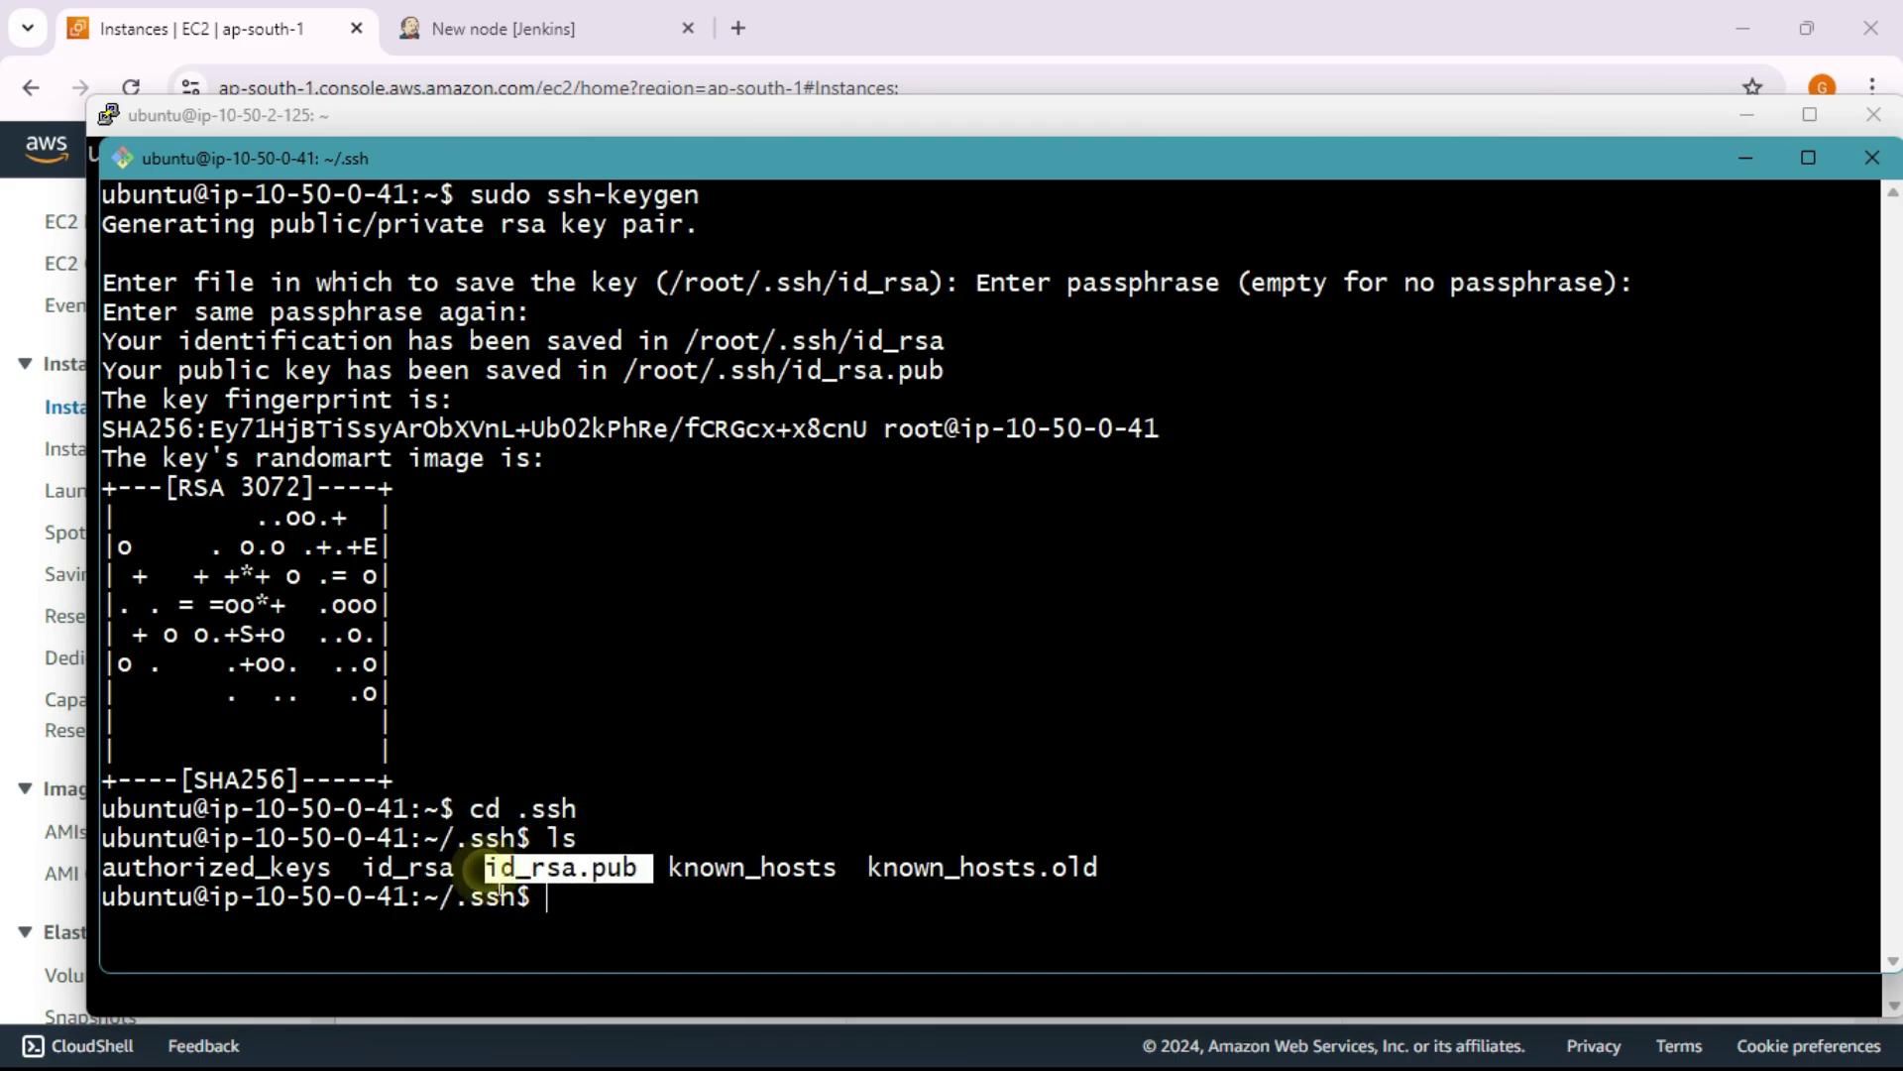
click(724, 777)
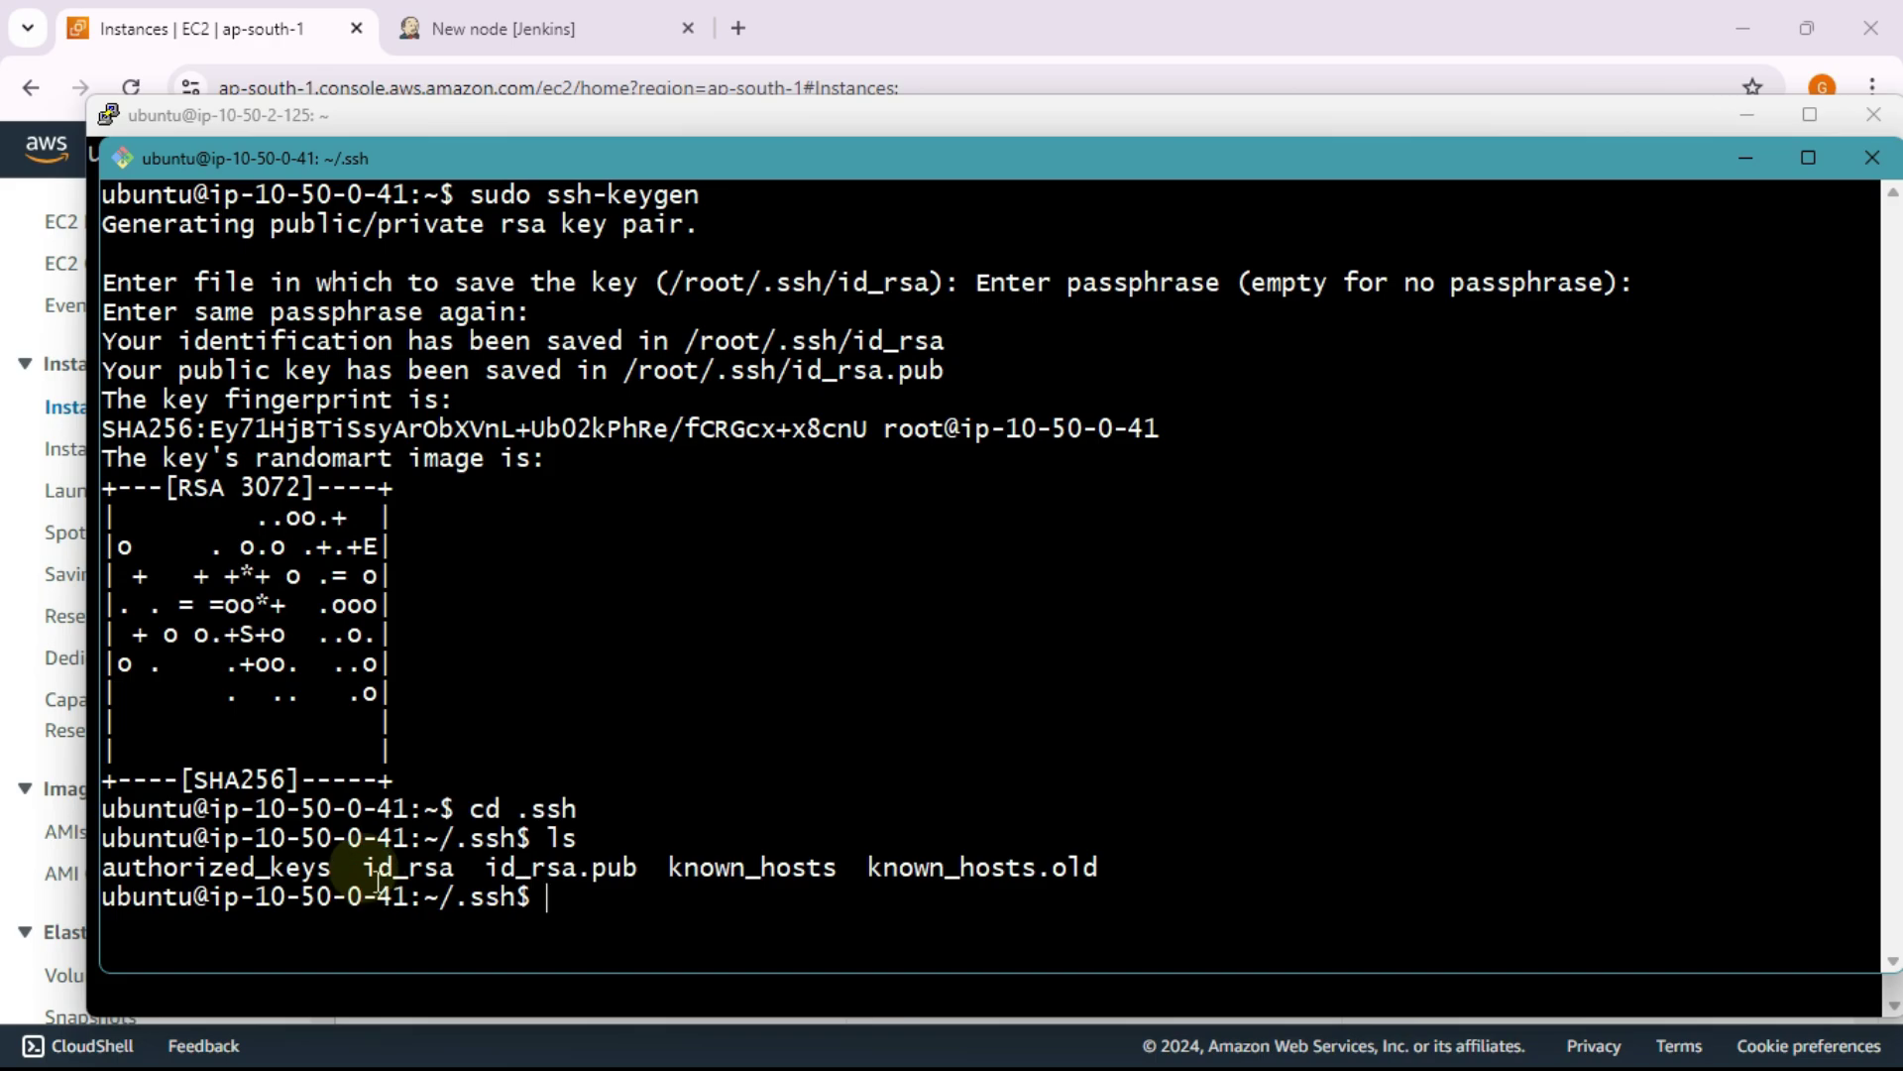
drag(363, 869, 454, 869)
click(634, 772)
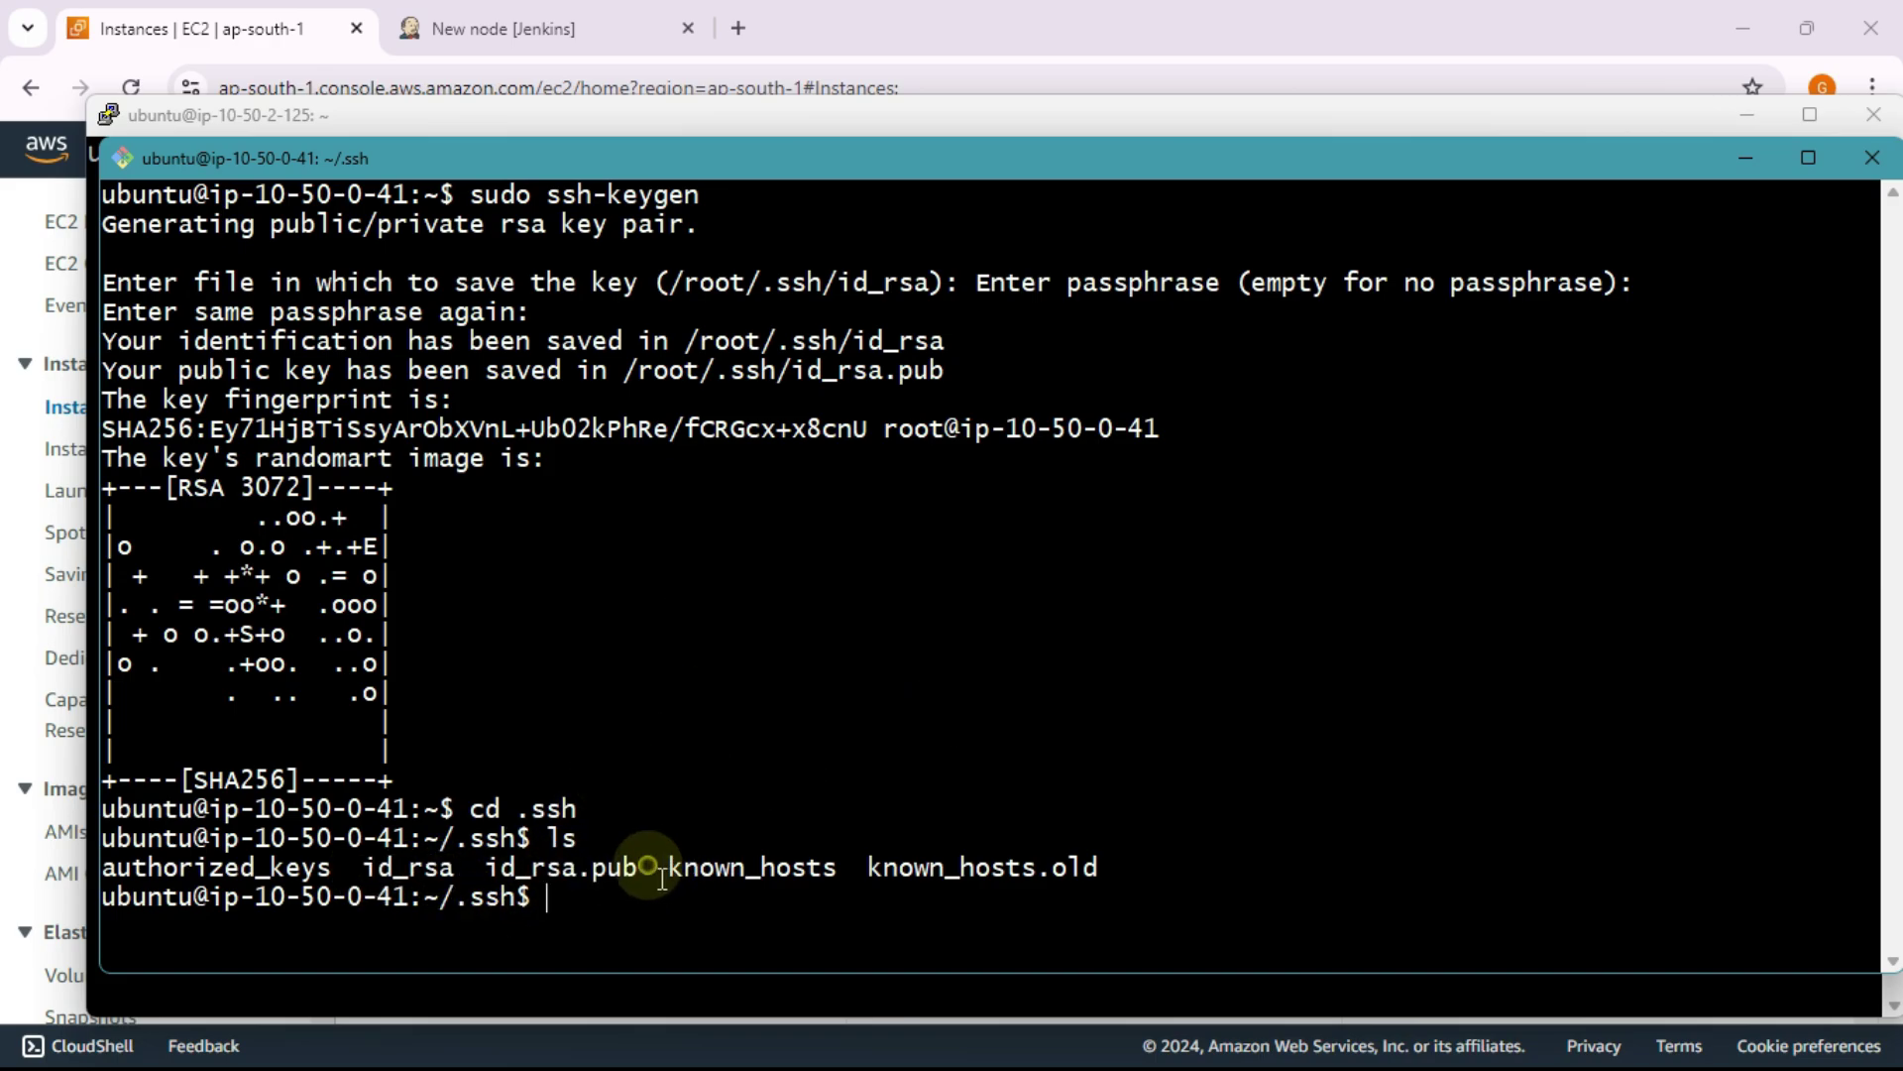
drag(638, 868, 484, 869)
Step: Return to the ip-10-50-0-41 session and start a cat command
key(alt+Tab)
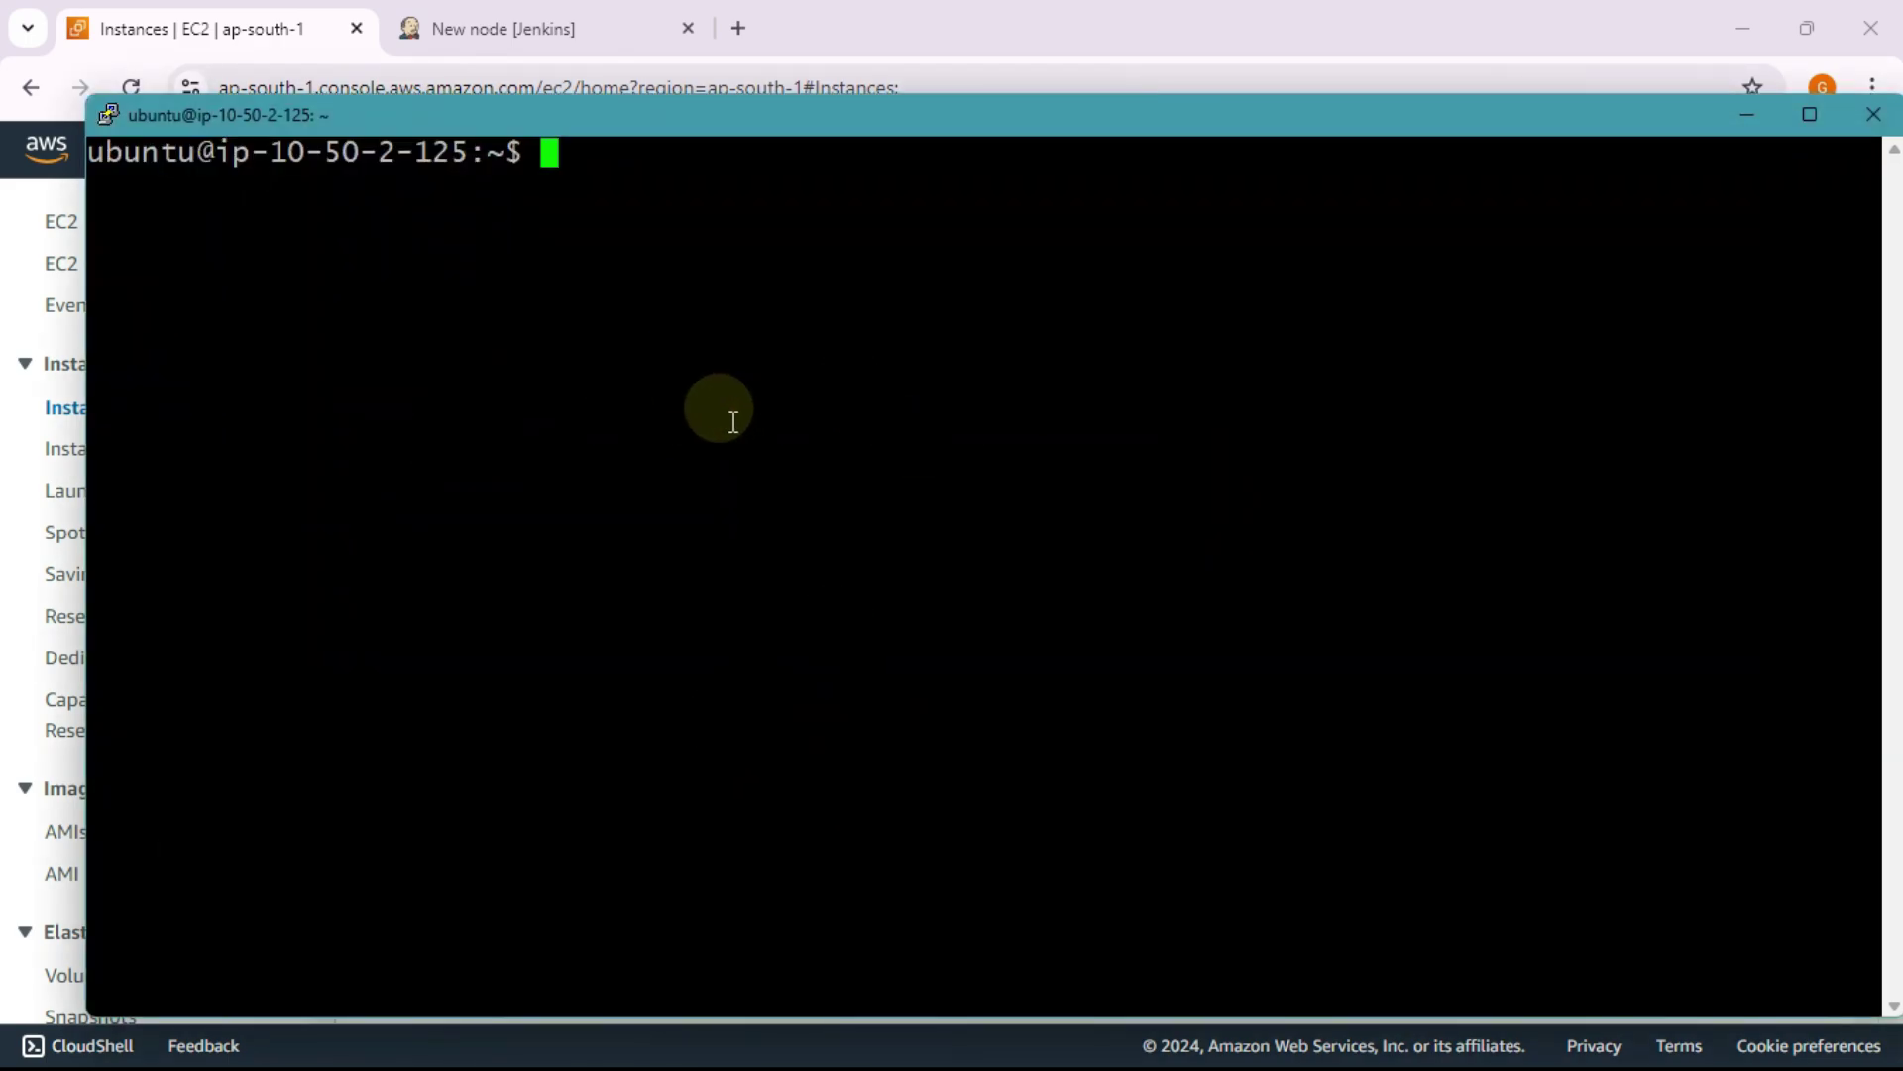
key(alt+Tab)
click(799, 635)
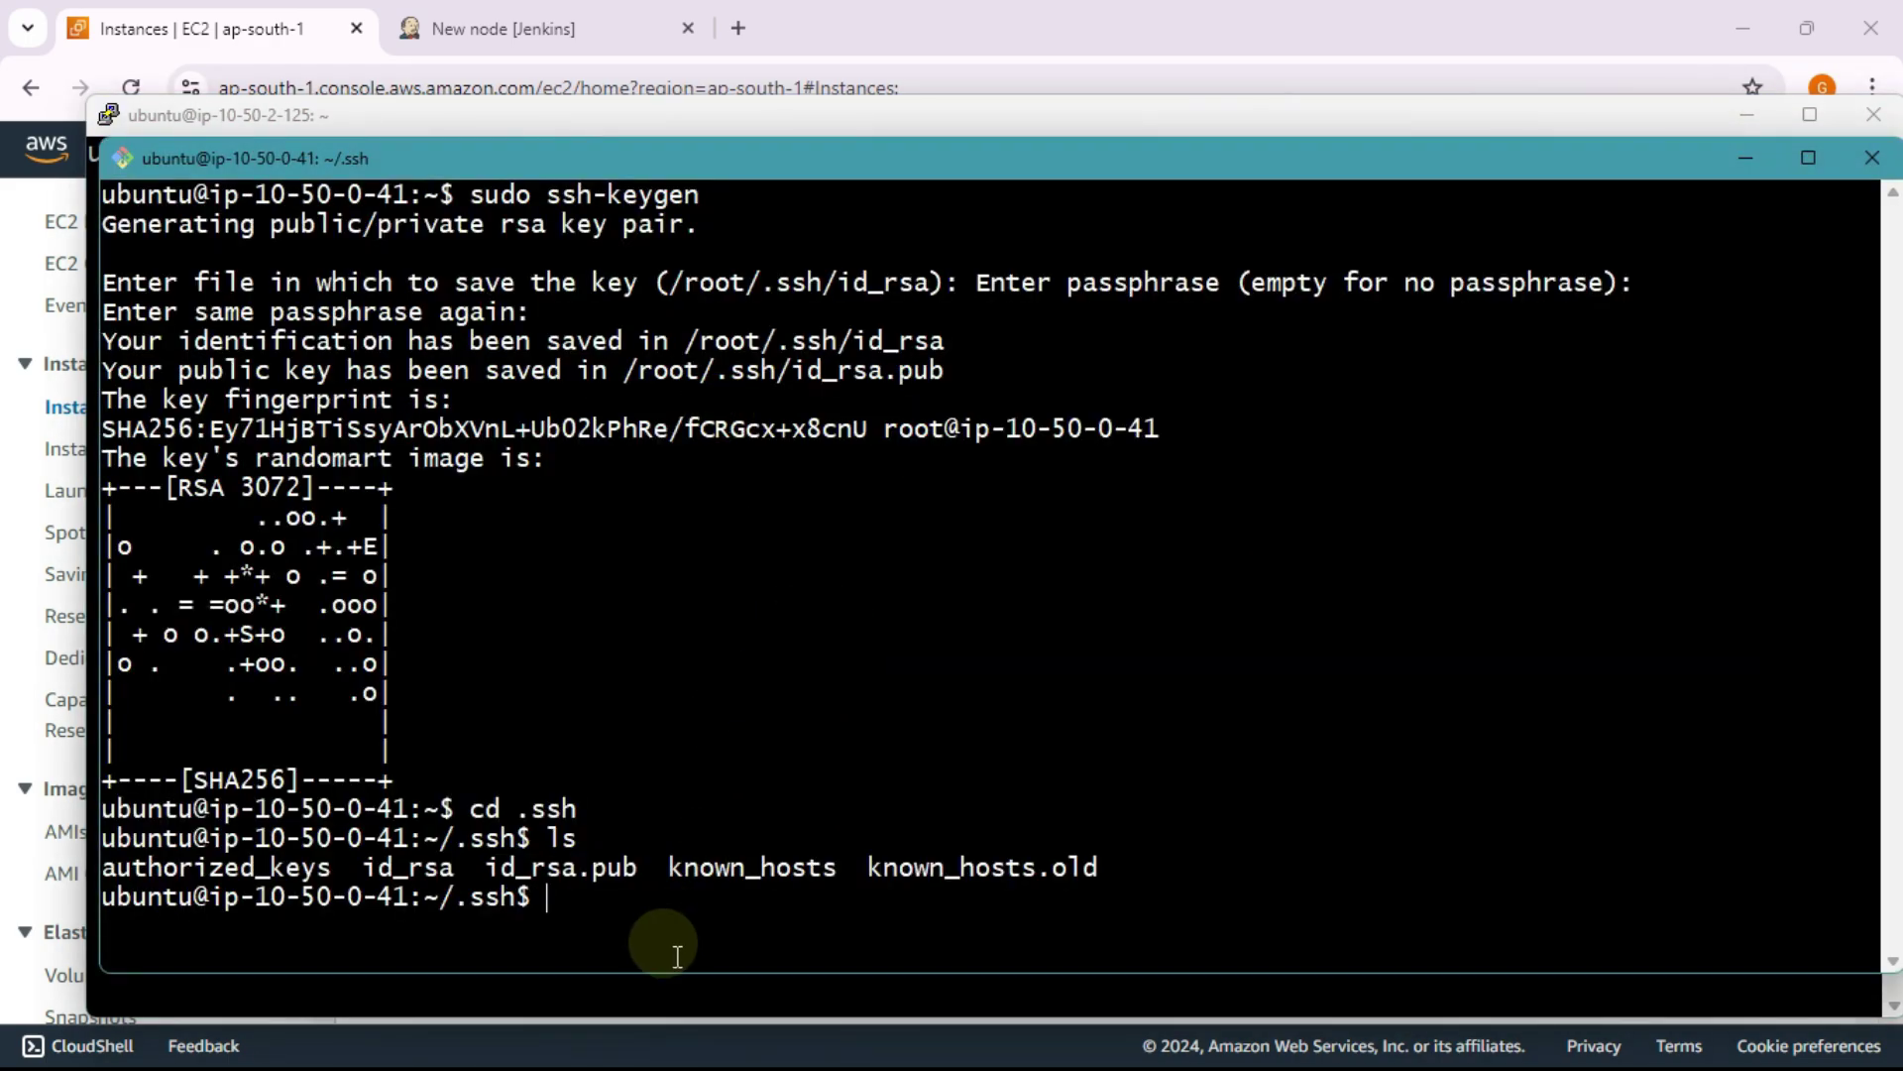
text(cat)
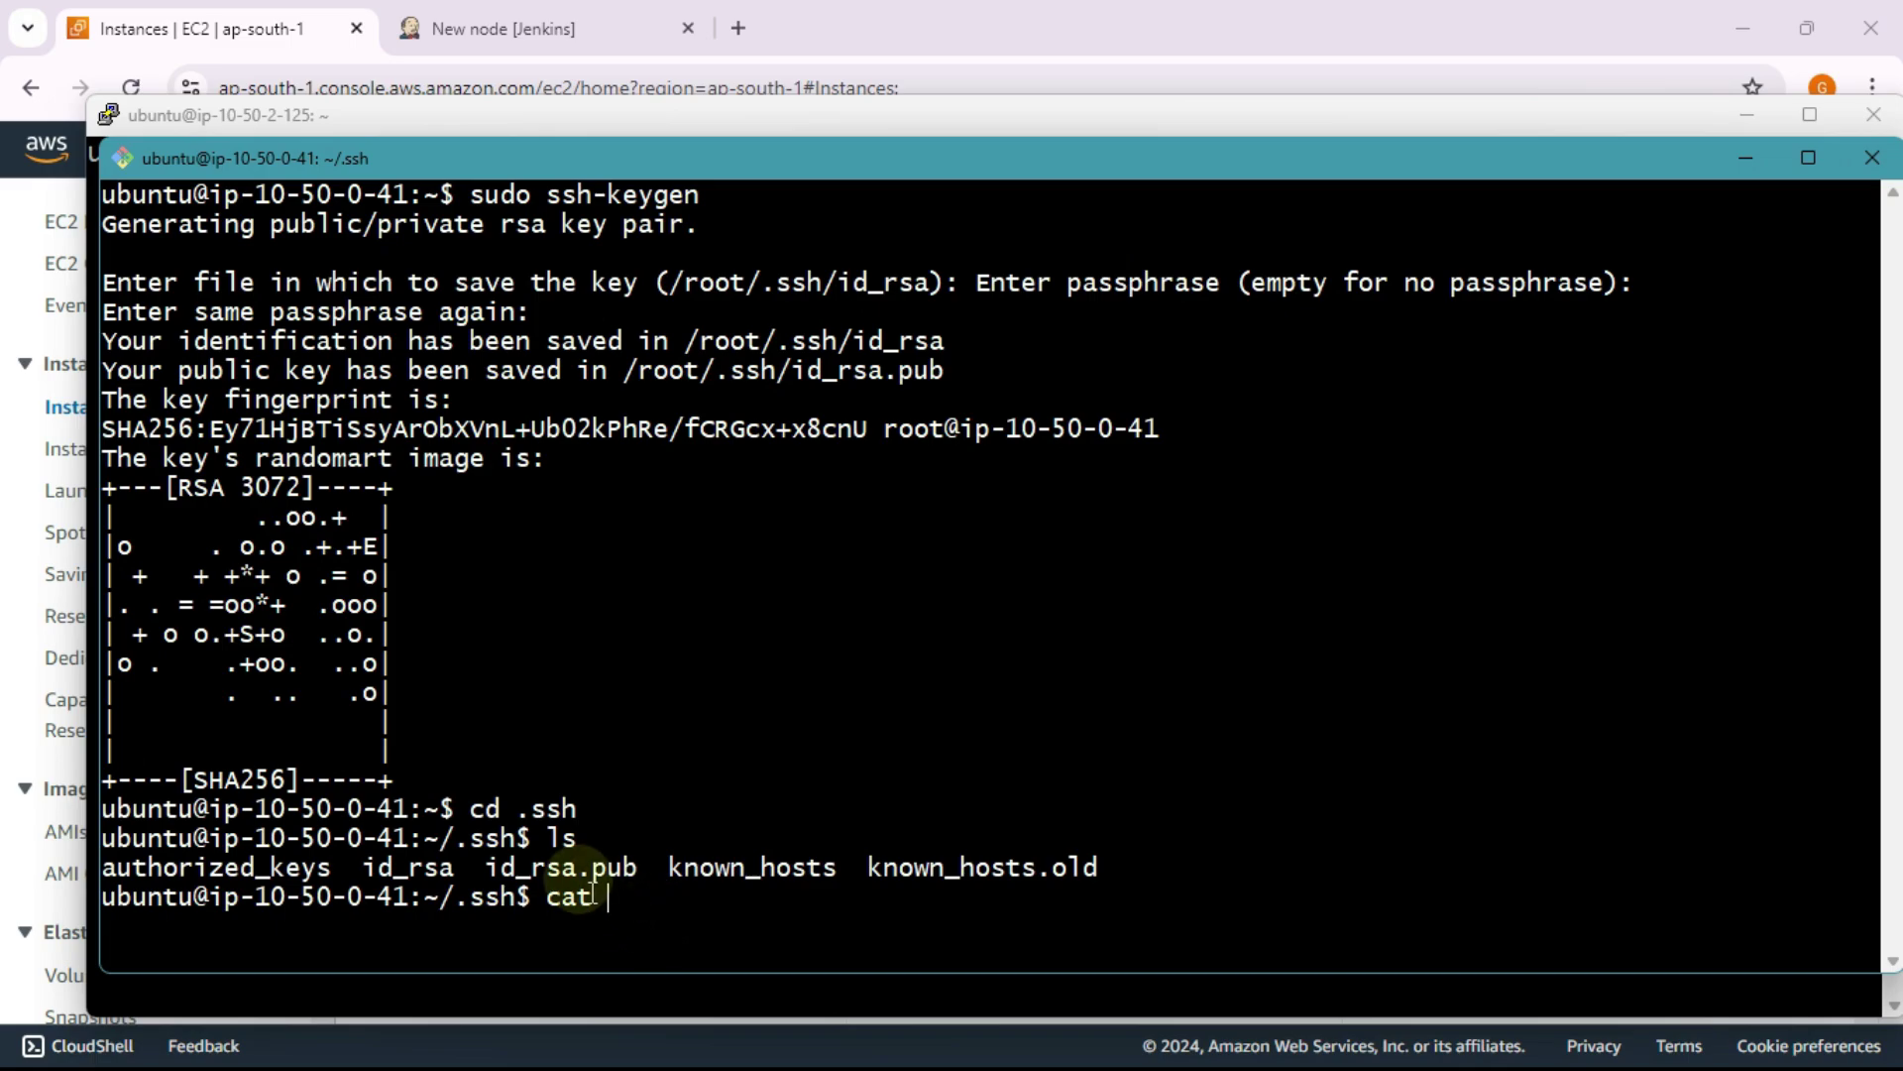
Step: Print the public key with cat id_rsa.pub
double_click(575, 865)
key(super+c)
click(575, 864)
triple_click(573, 861)
click(573, 863)
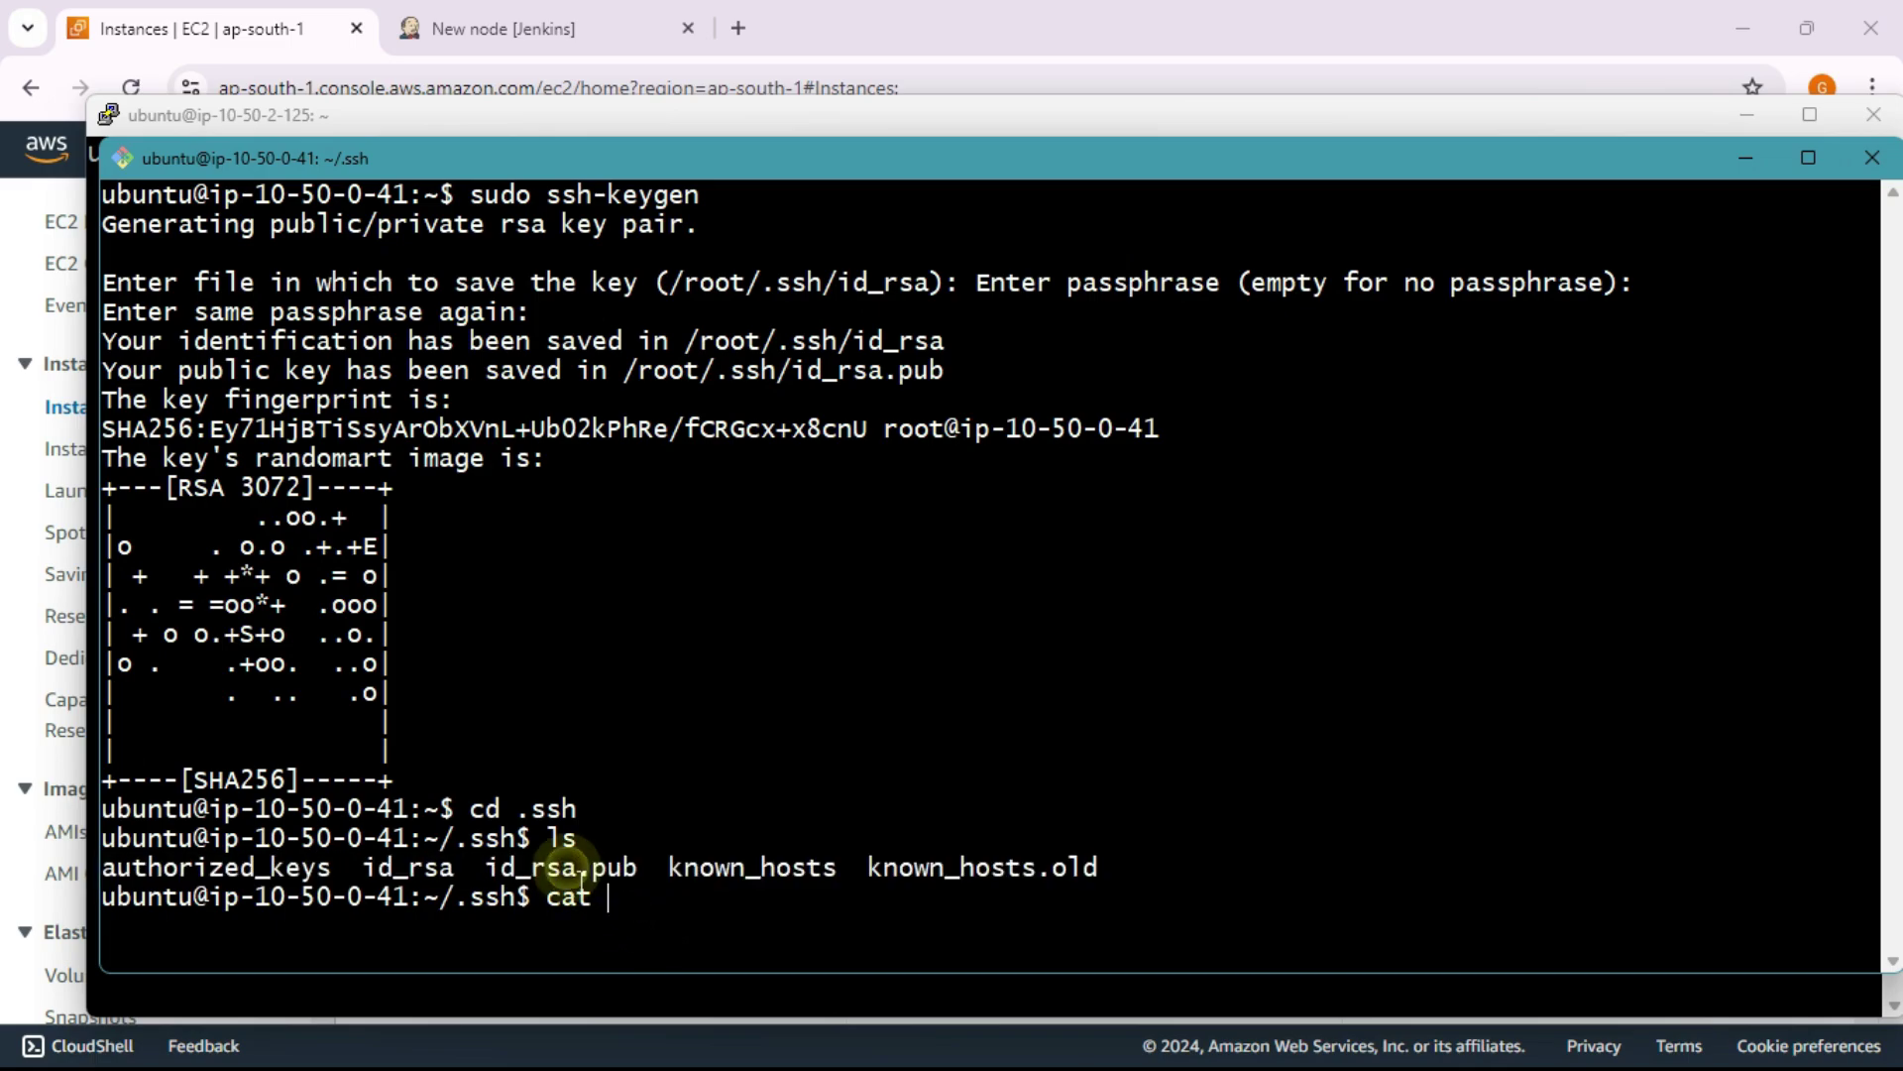
double_click(573, 862)
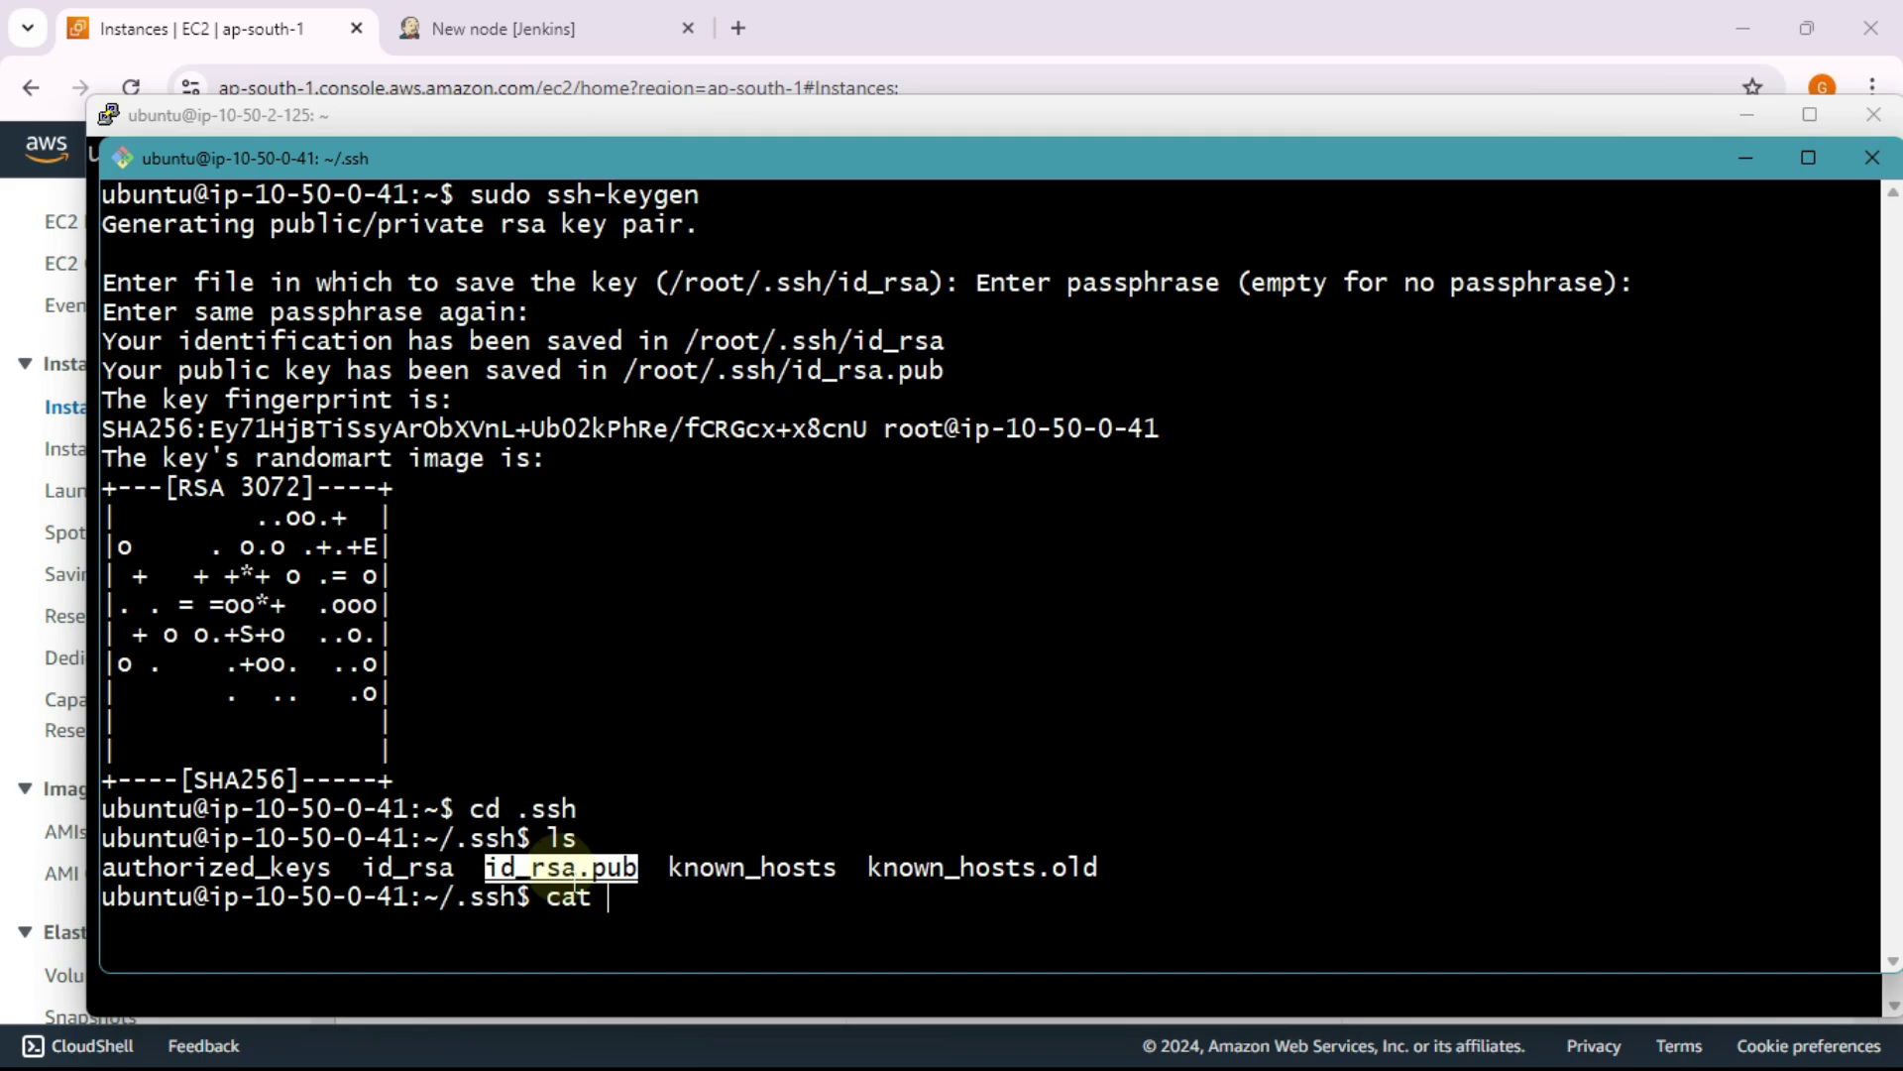
right_click(575, 883)
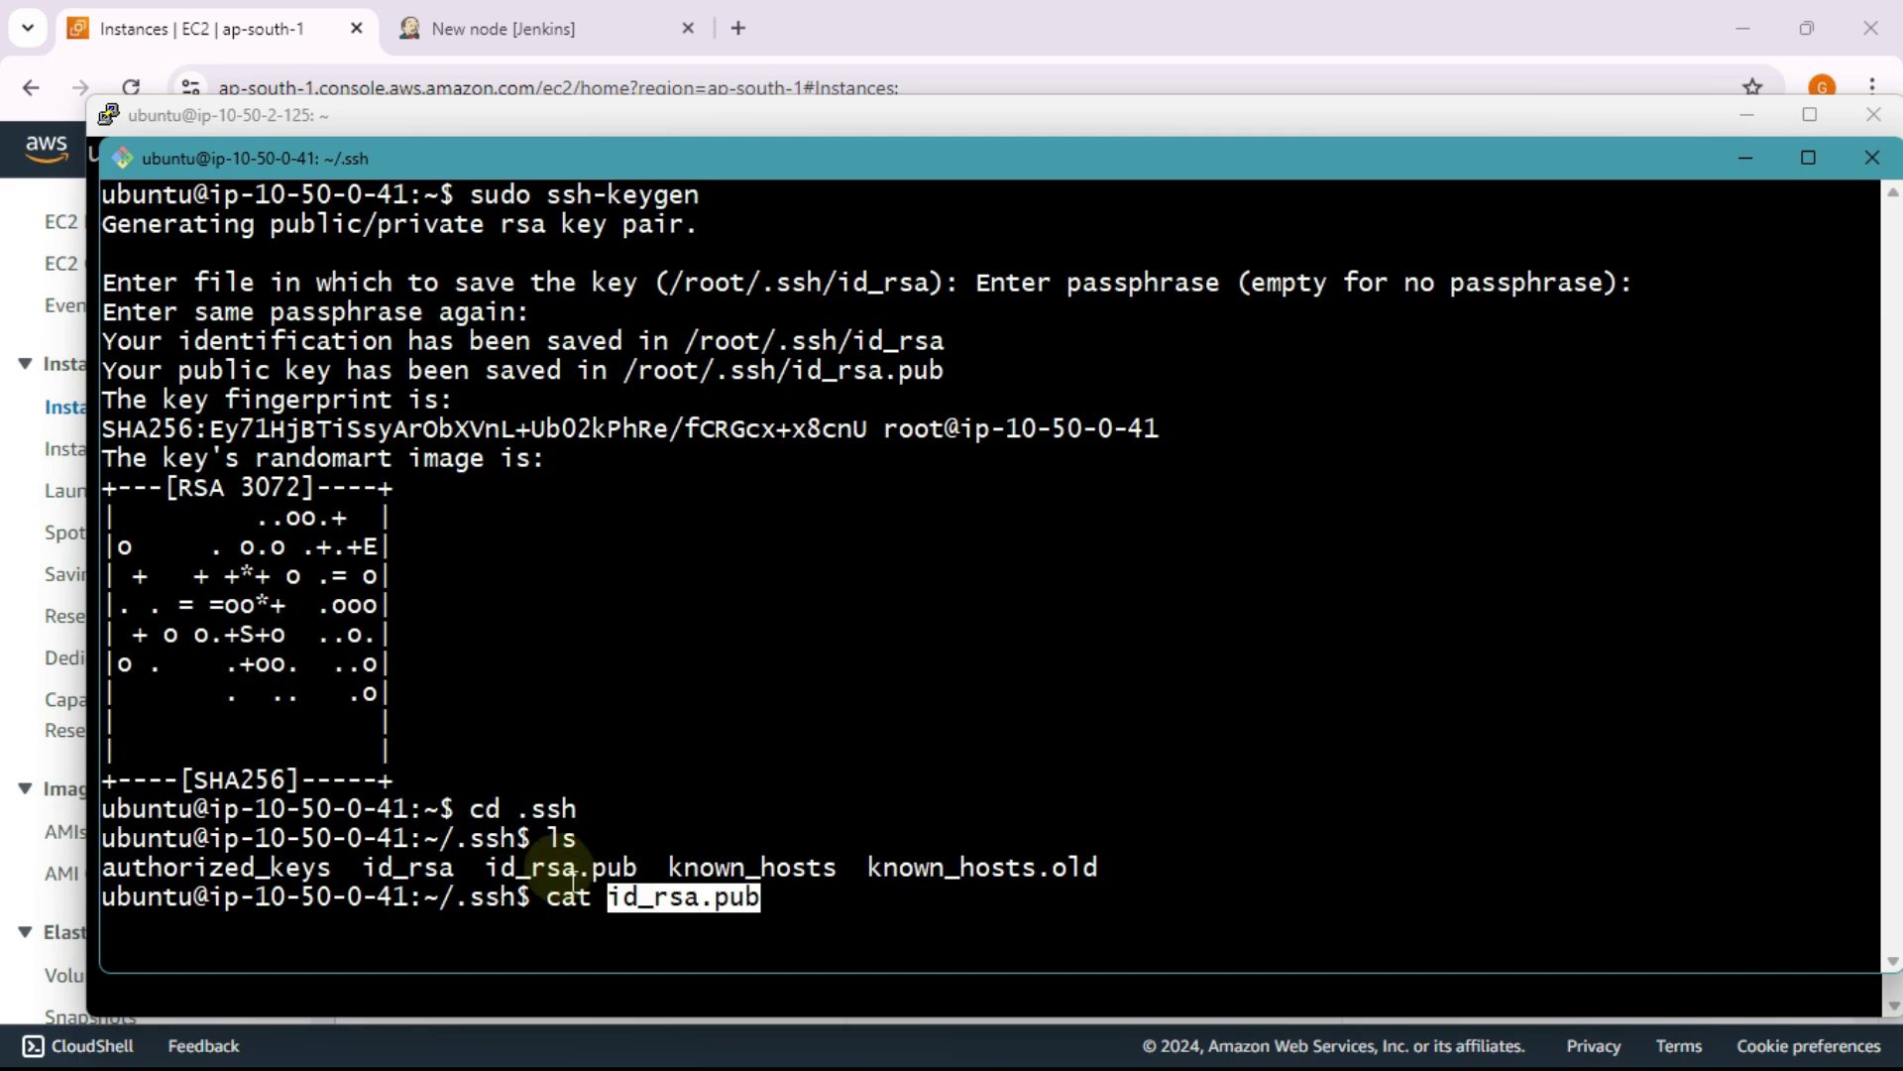
key(Return)
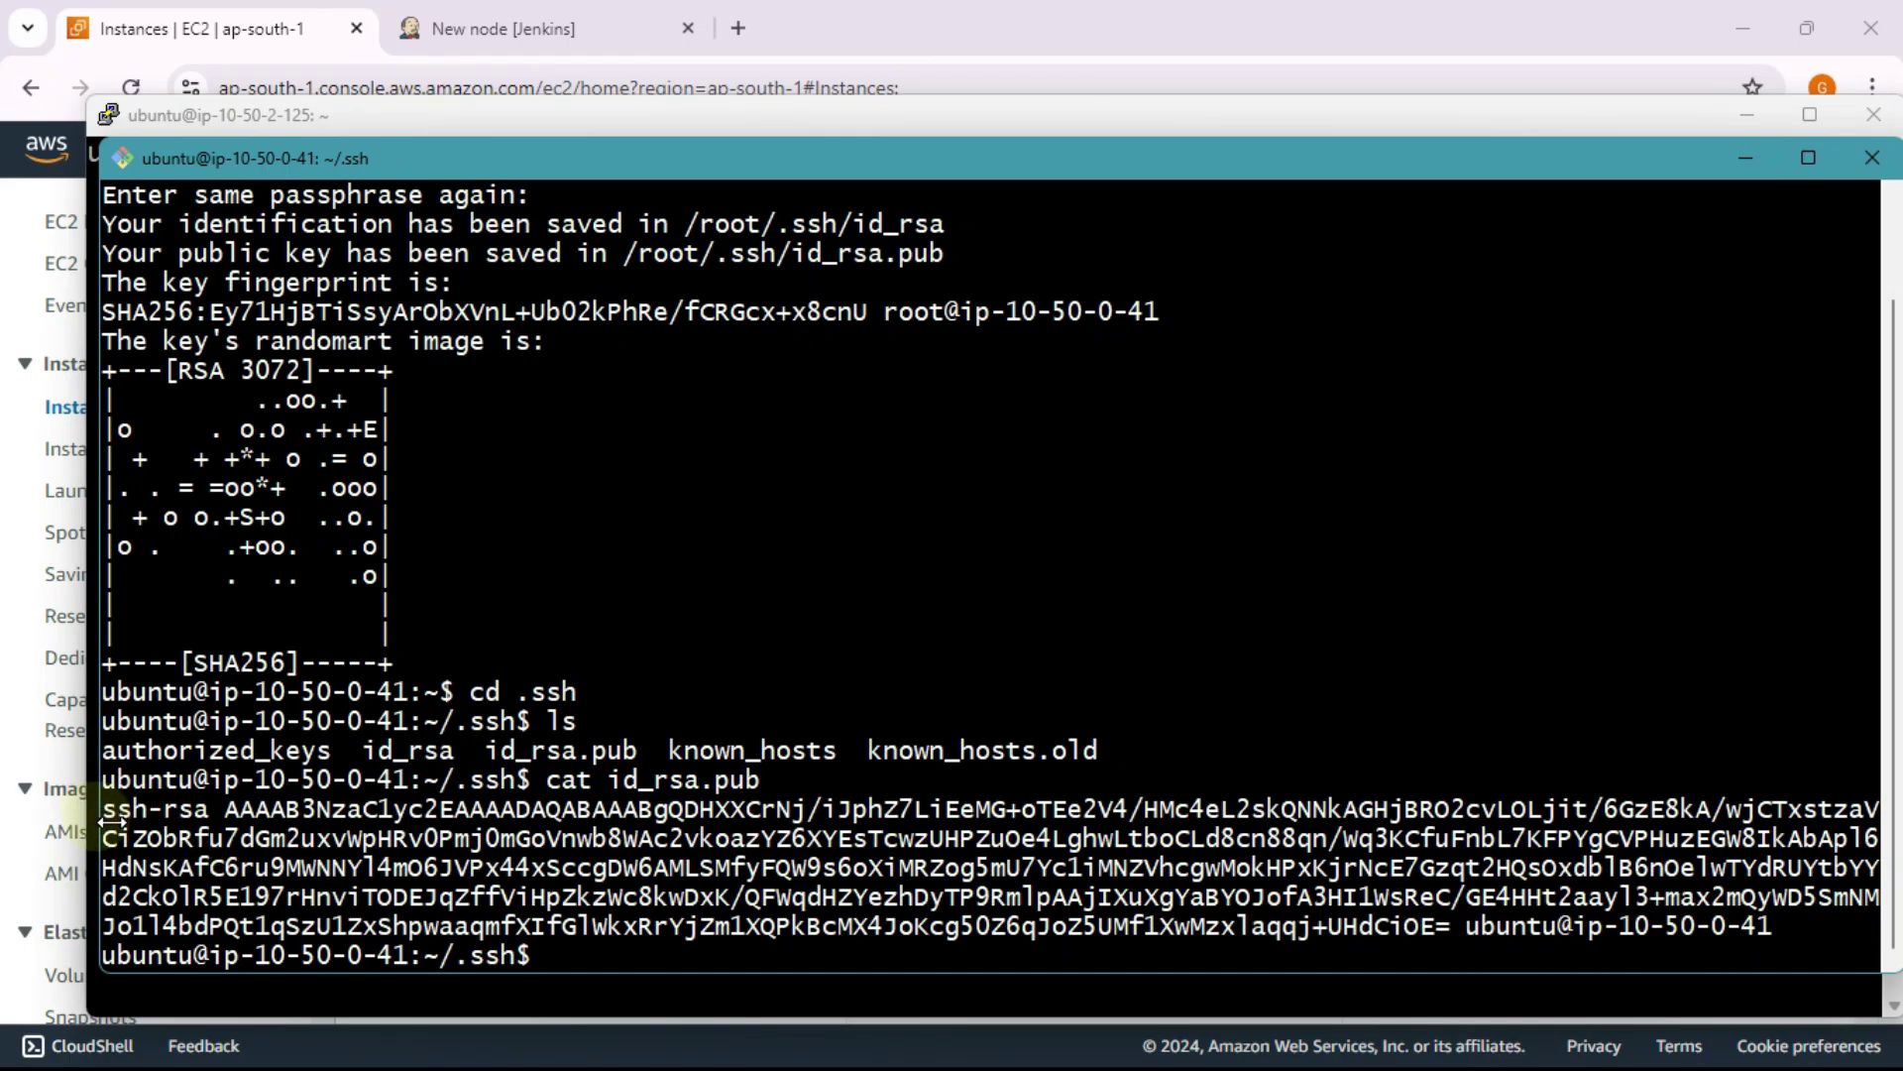
Step: Select the full printed ssh-rsa public key and copy it to the clipboard
drag(103, 811, 1770, 930)
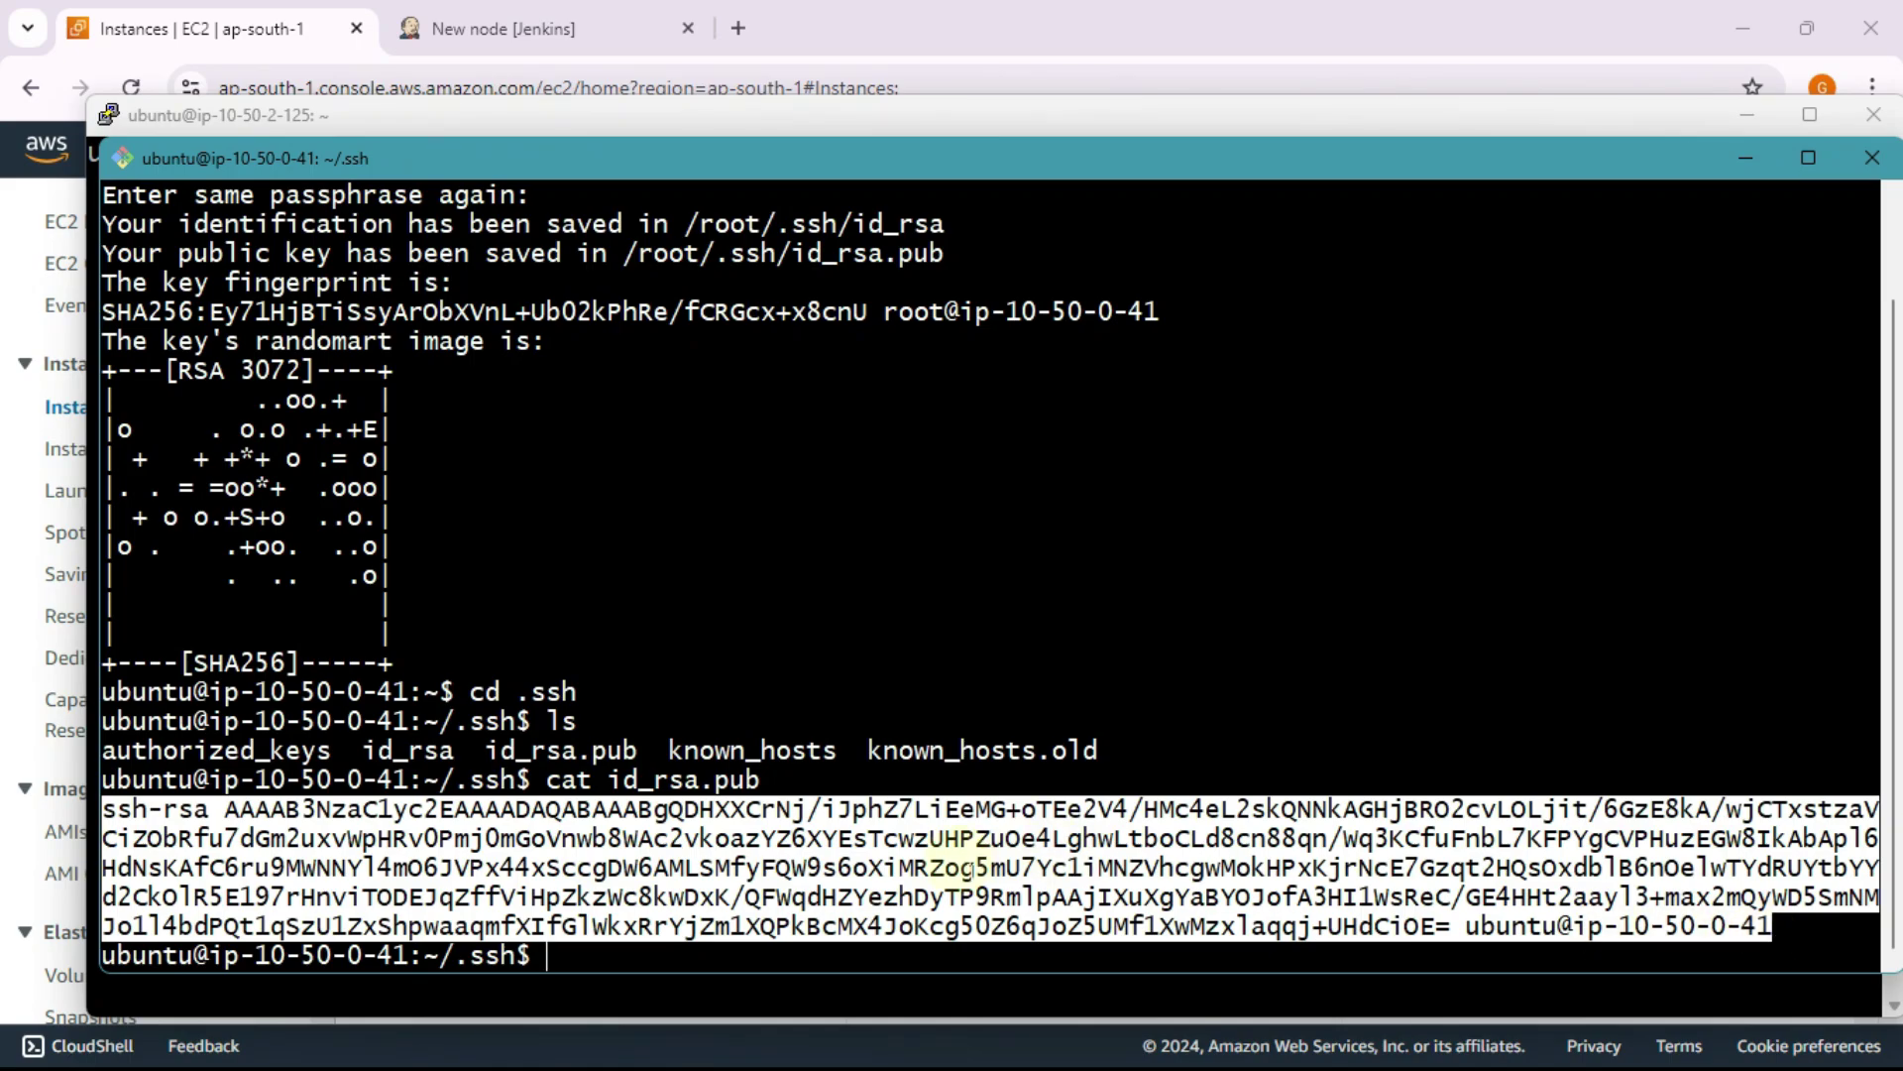
key(ctrl+c)
drag(103, 780, 1769, 898)
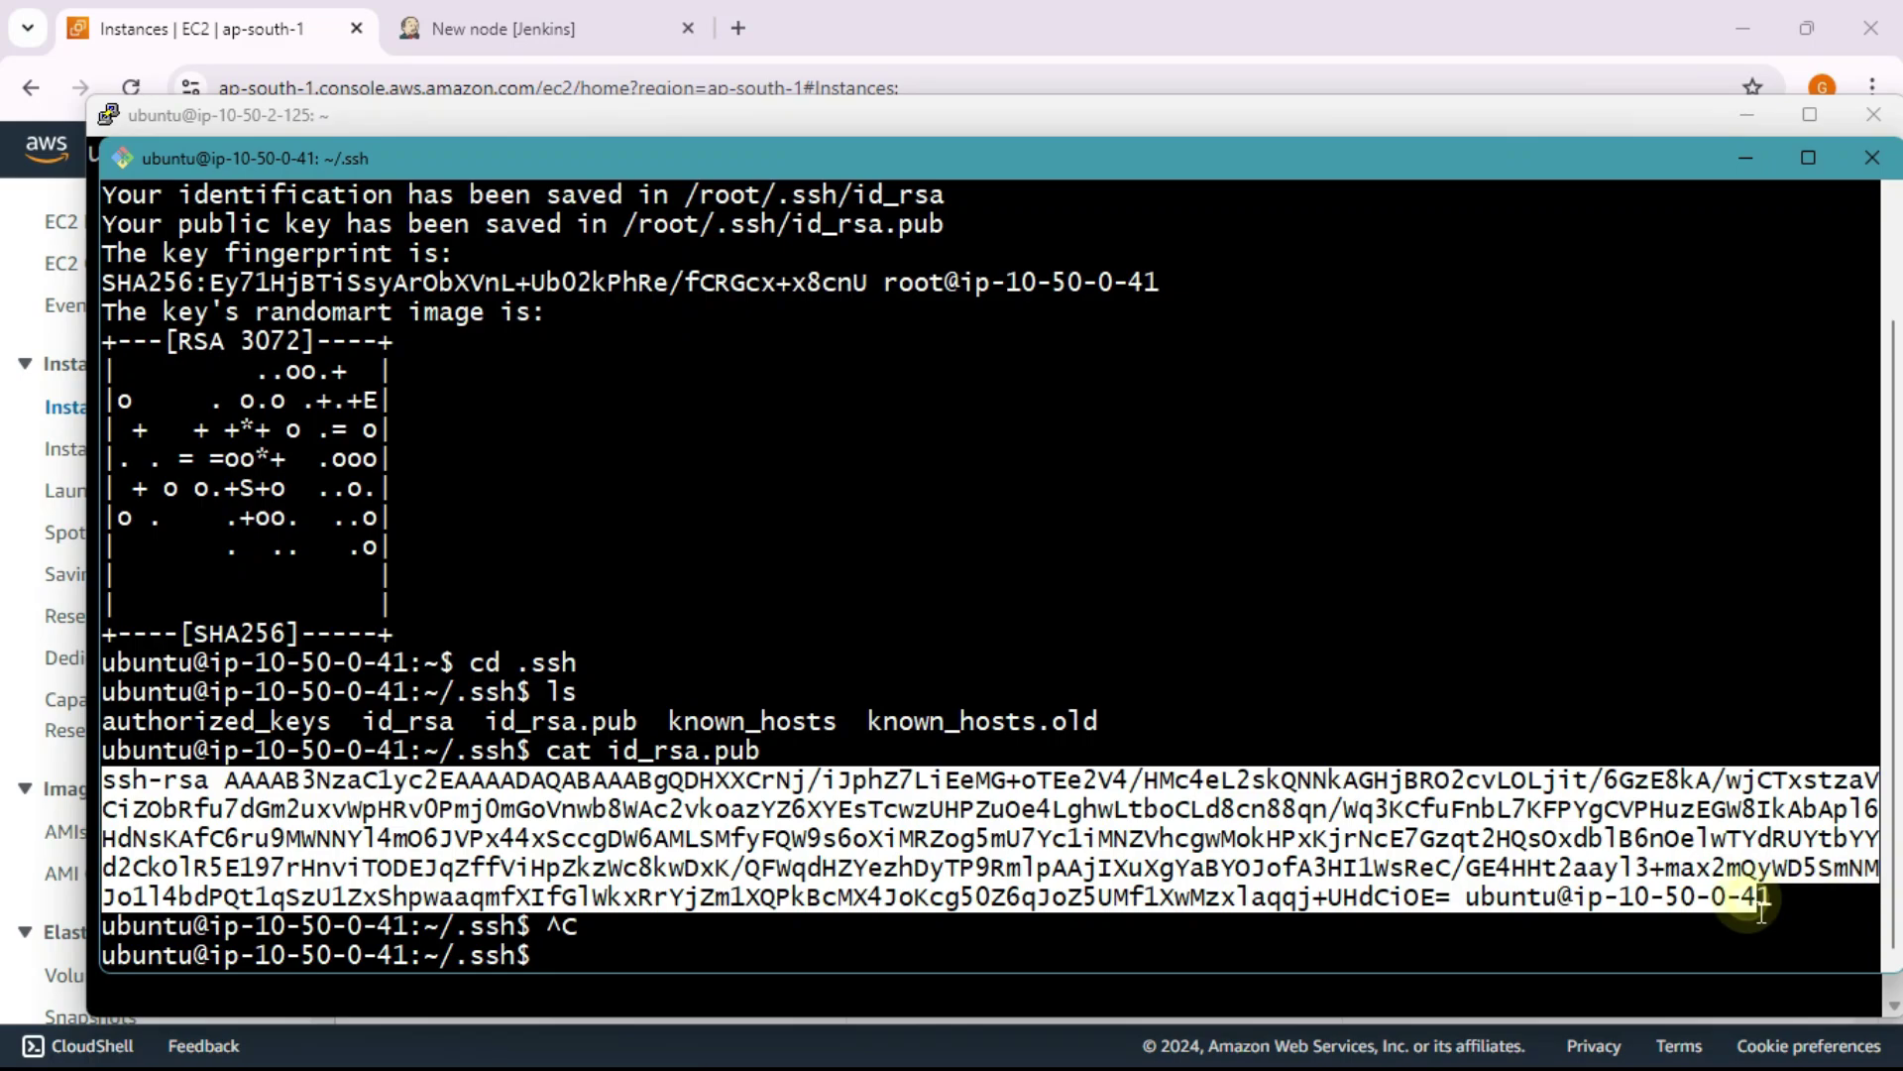
right_click(1770, 897)
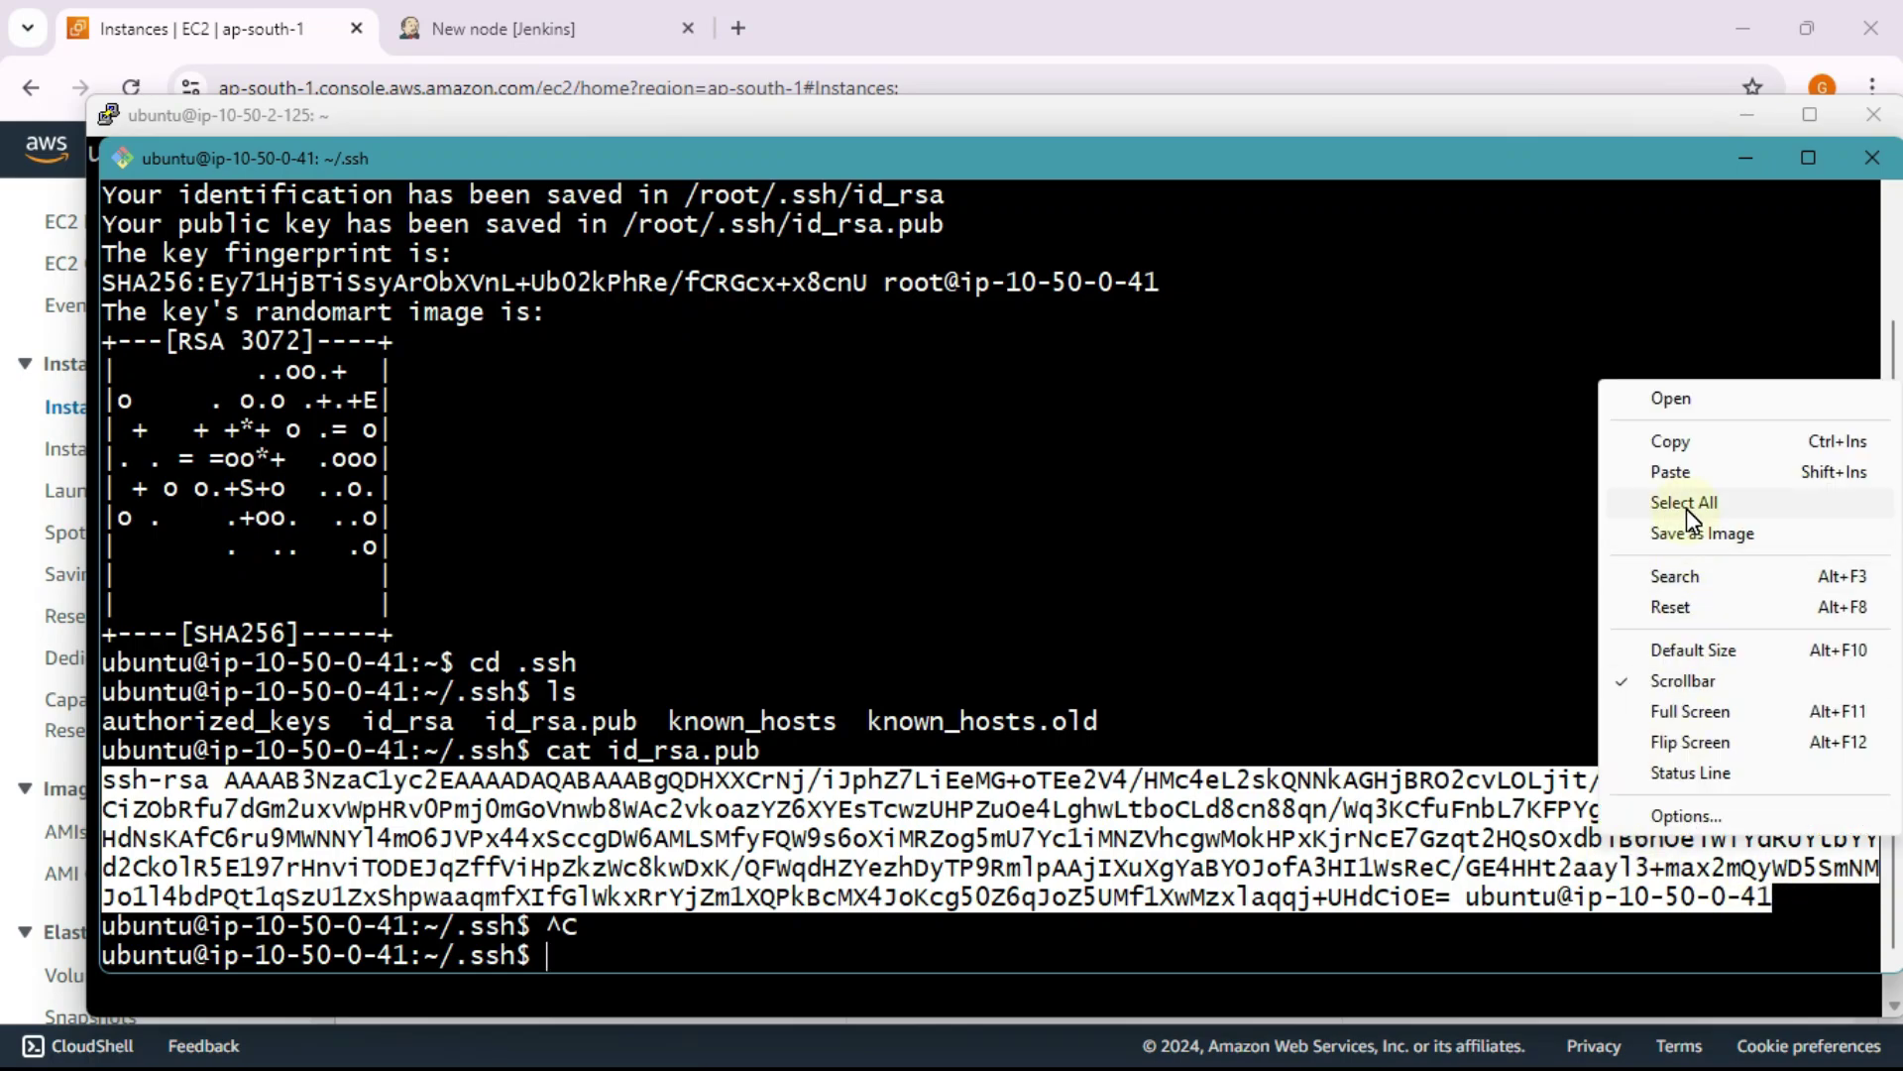
click(1675, 441)
key(alt+Tab)
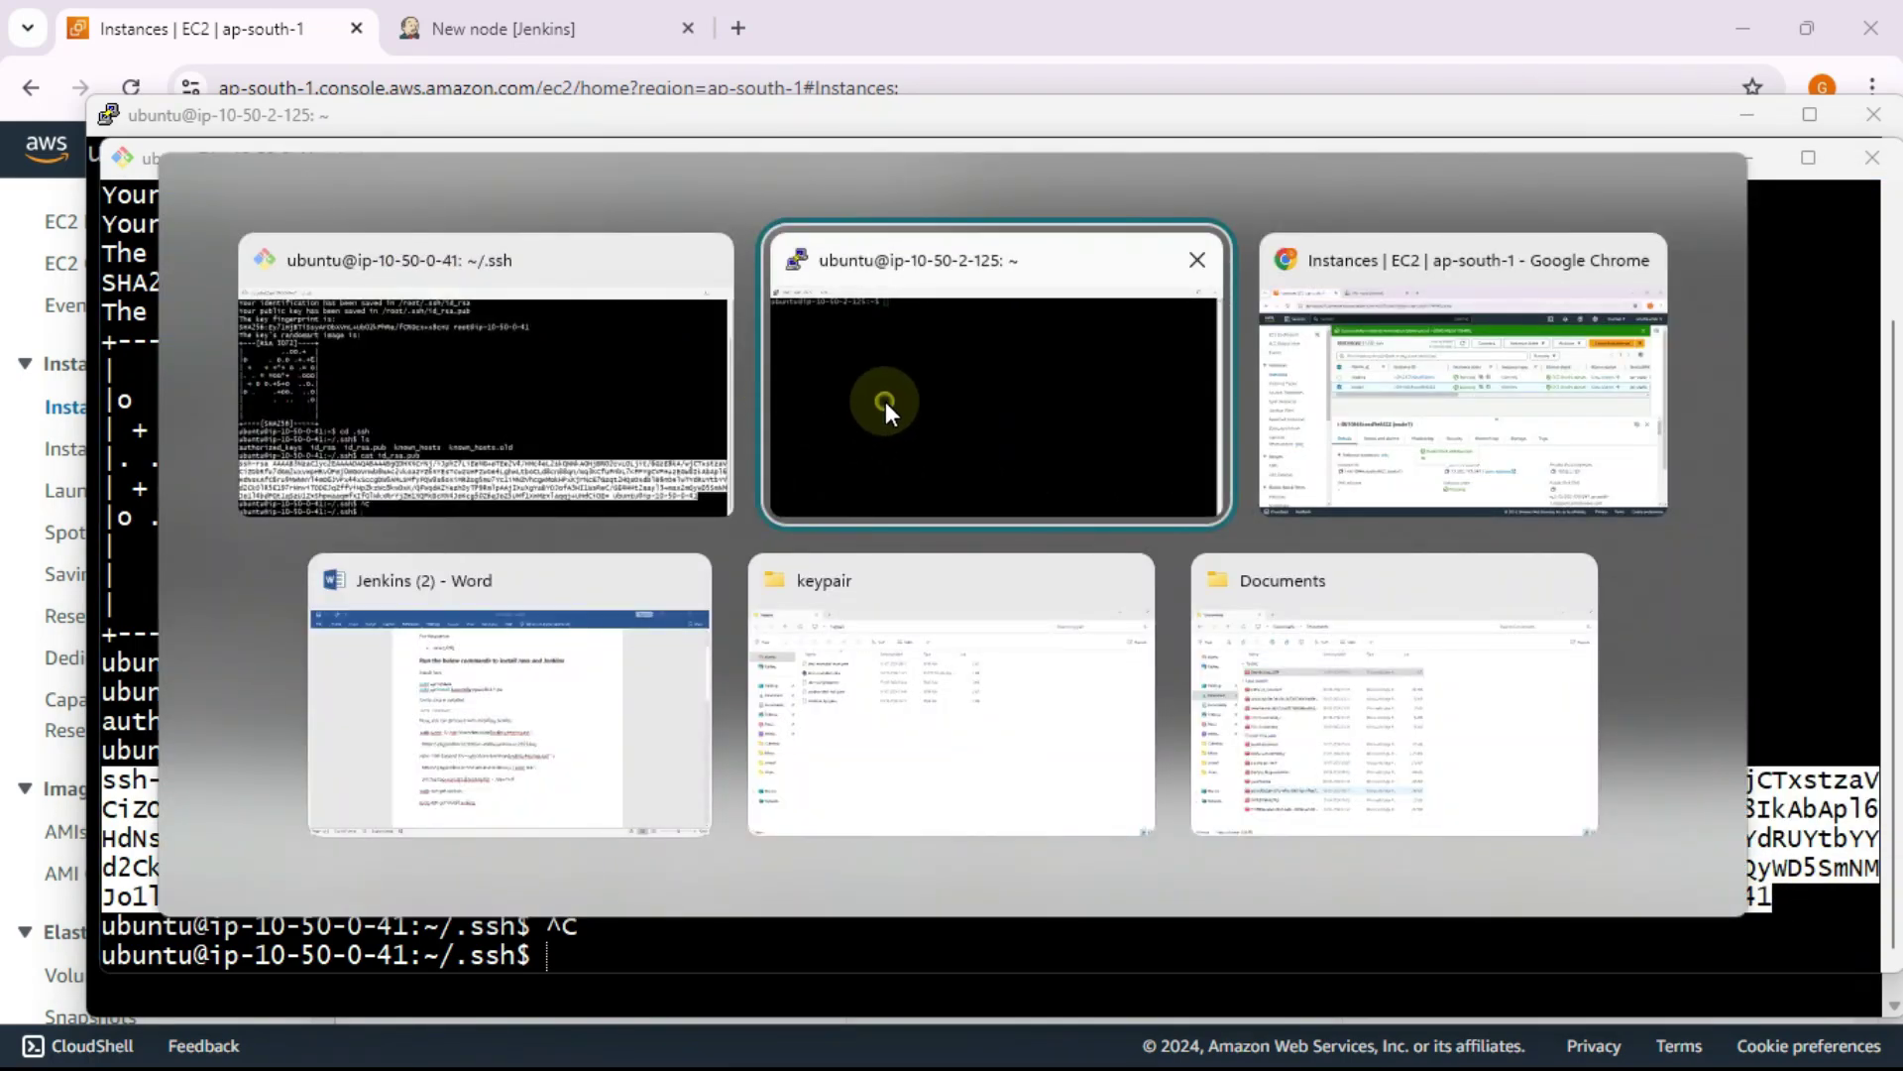
Step: Enter ~/.ssh on ip-10-50-2-125 and list it, showing only authorized_keys
click(885, 402)
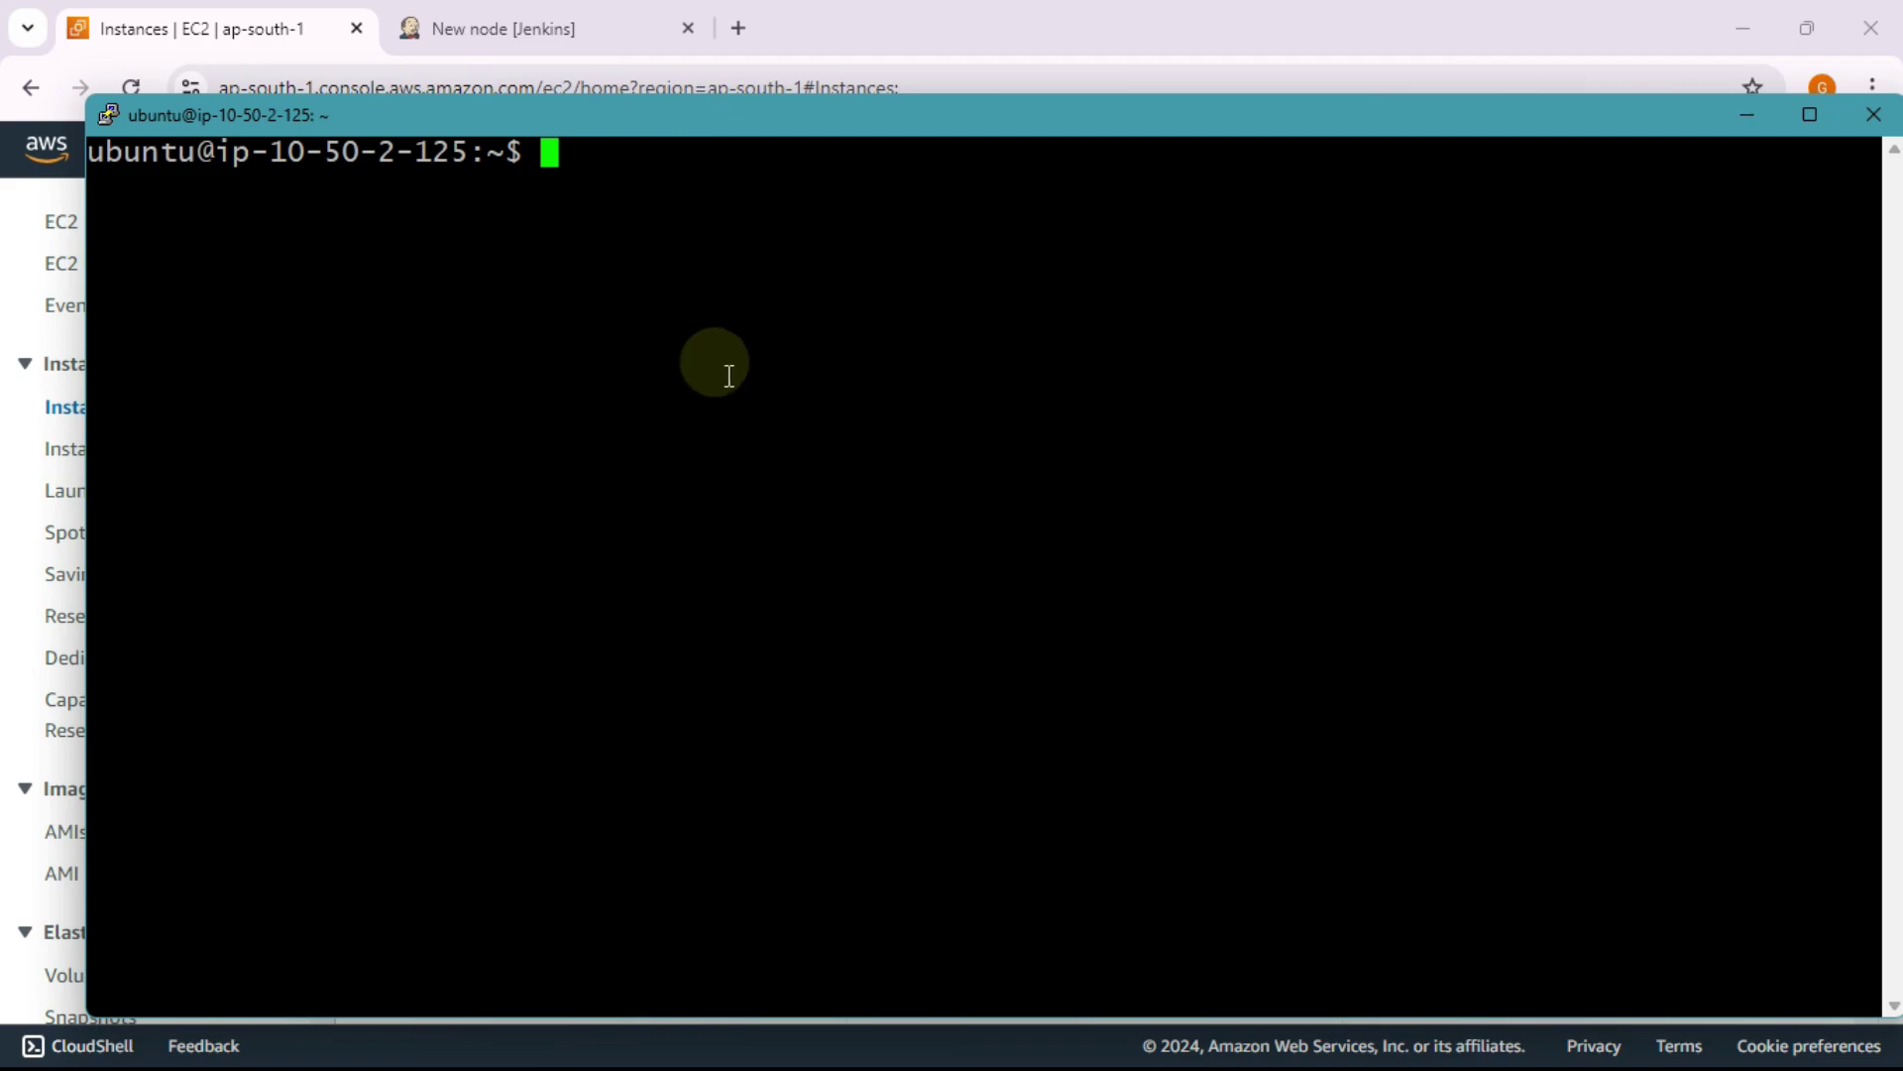
text(cd .ssh)
key(Return)
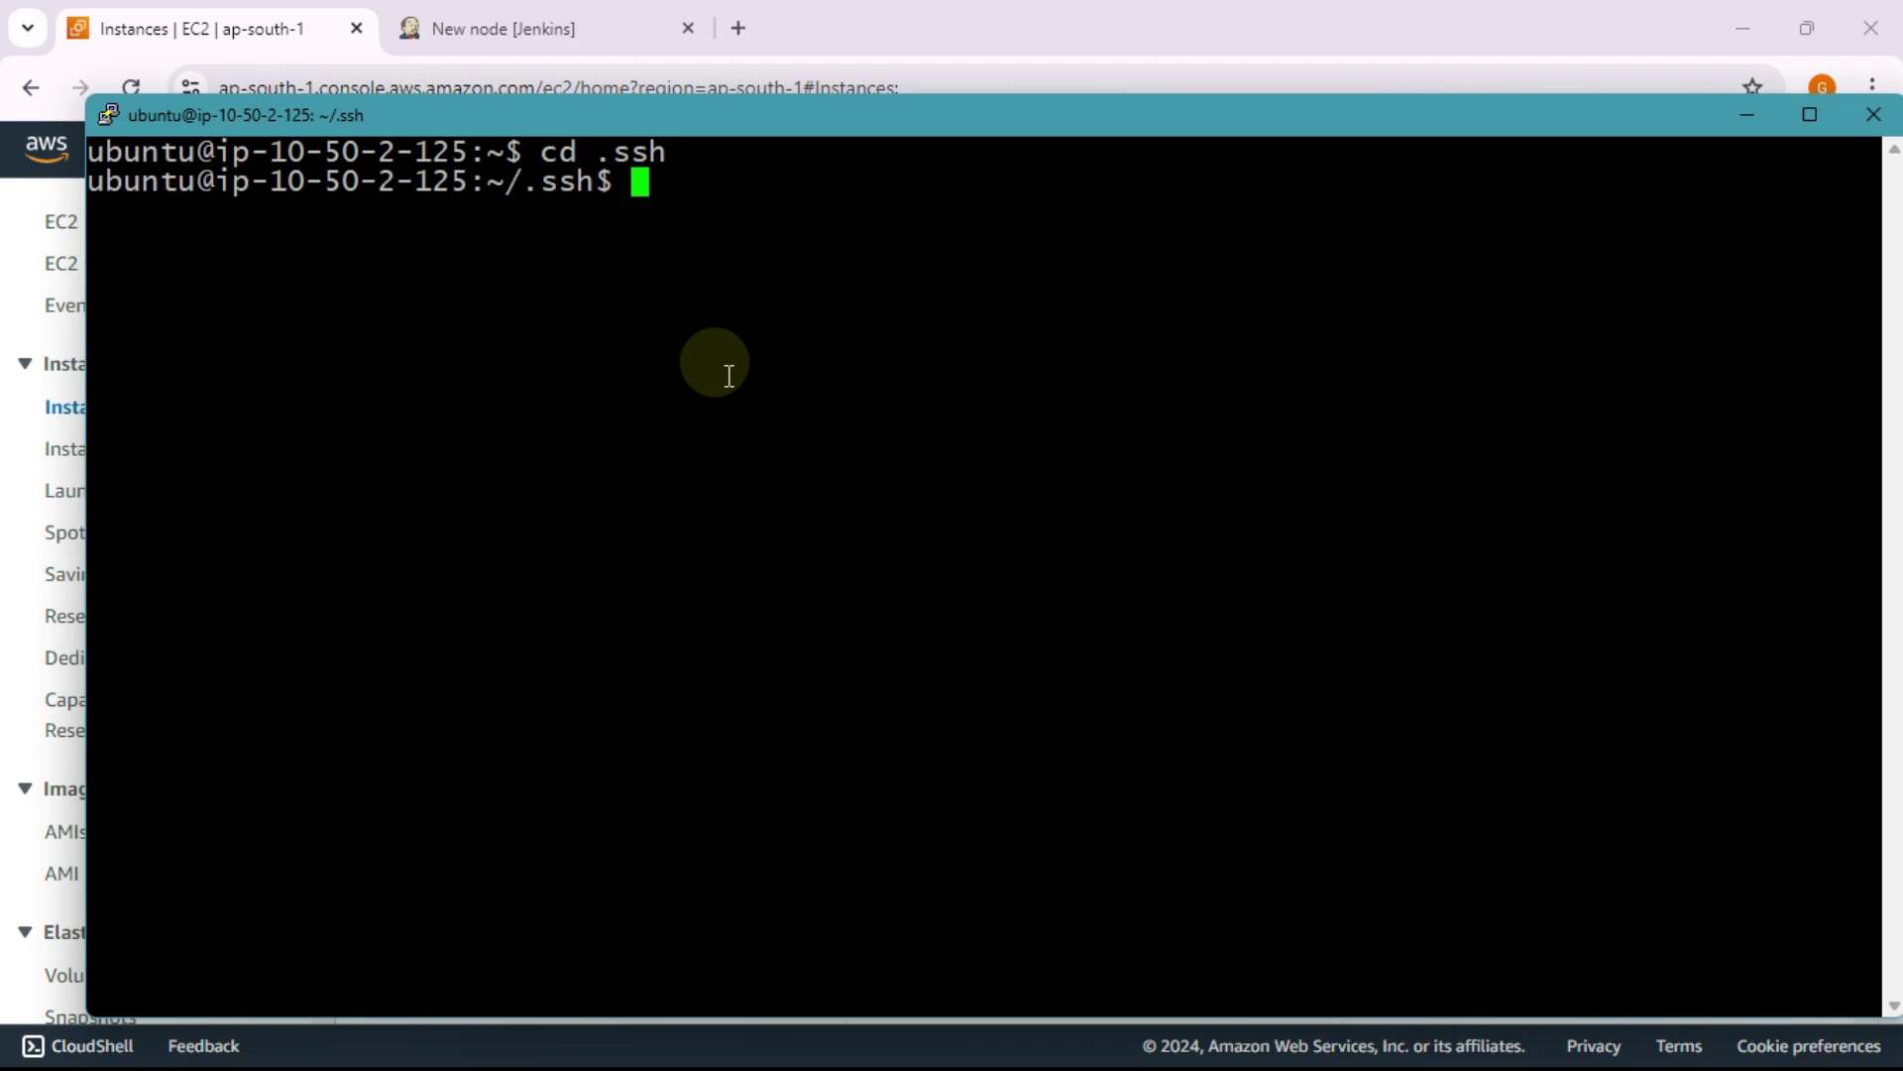
text(ls)
key(Return)
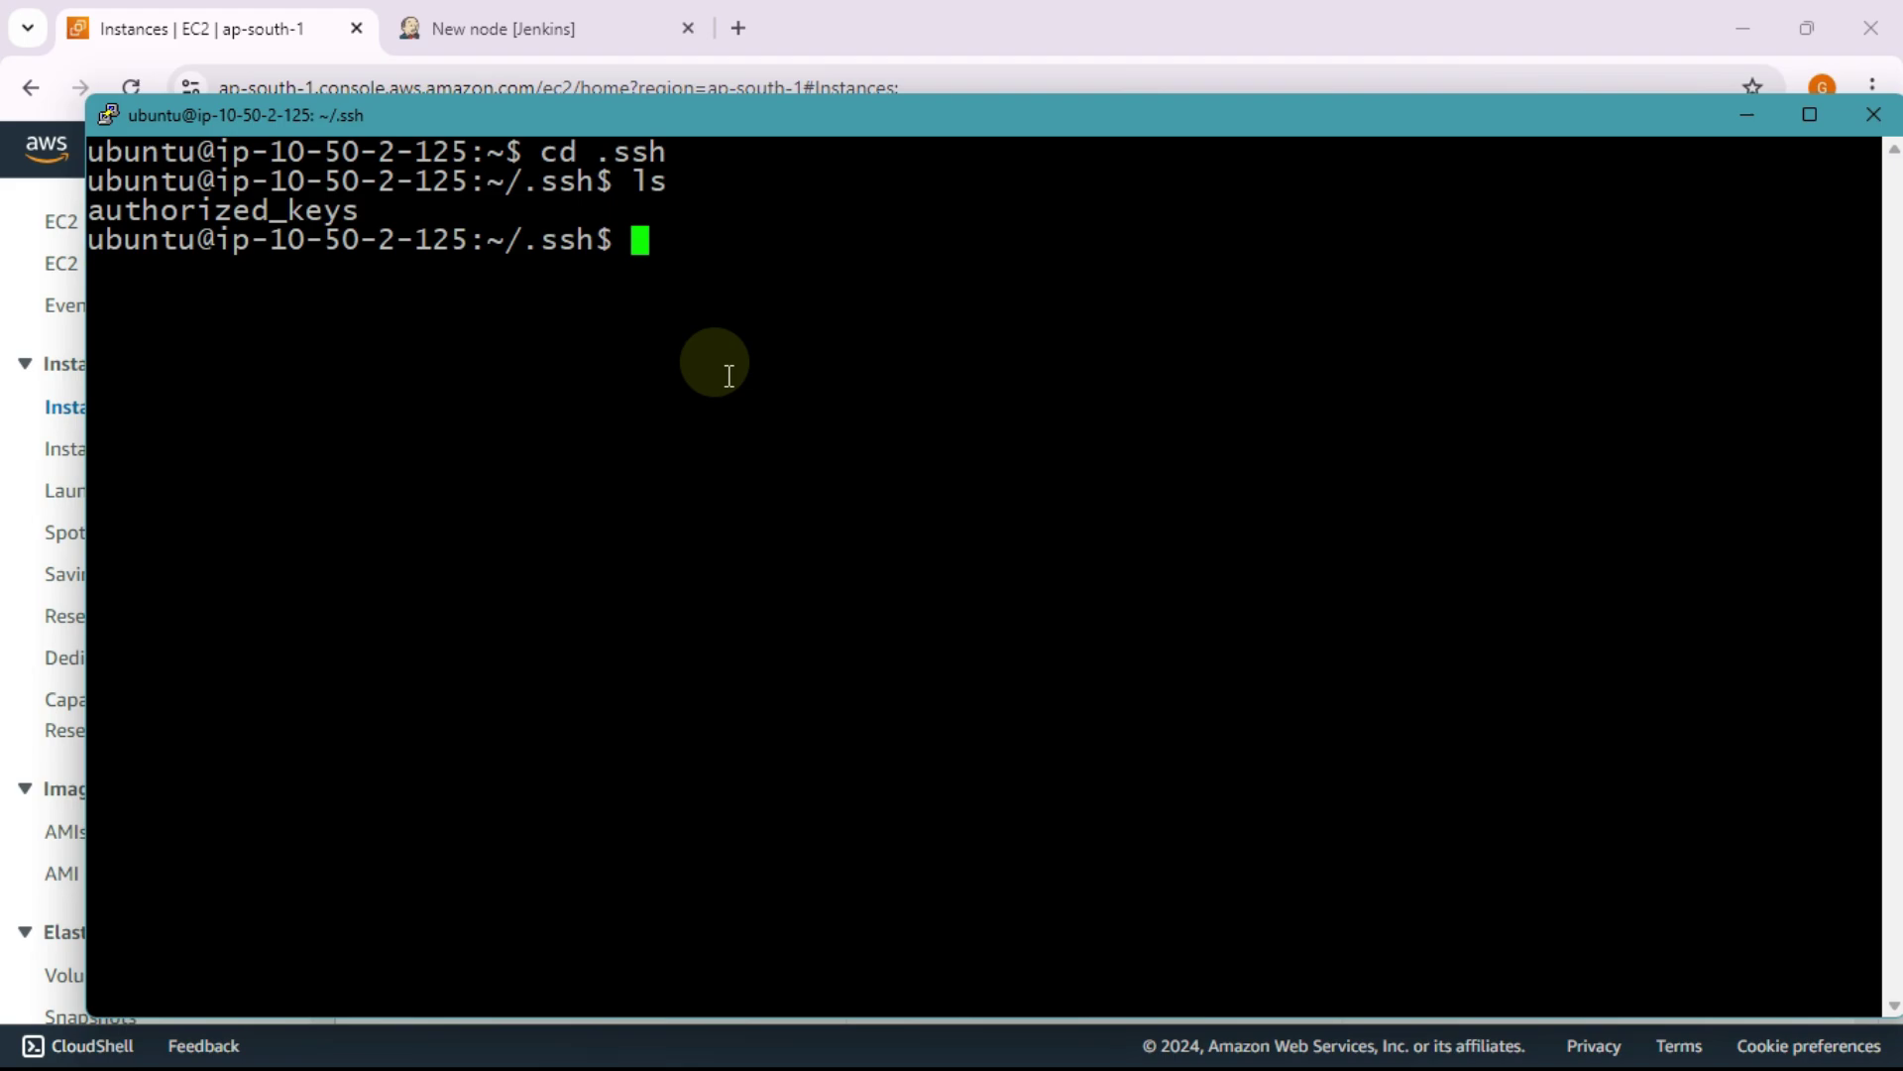
Step: Open authorized_keys in nano with sudo nano authorized_keys
text(suco cat)
key(BackSpace)
key(BackSpace)
key(BackSpace)
key(BackSpace)
key(BackSpace)
key(BackSpace)
key(BackSpace)
key(BackSpace)
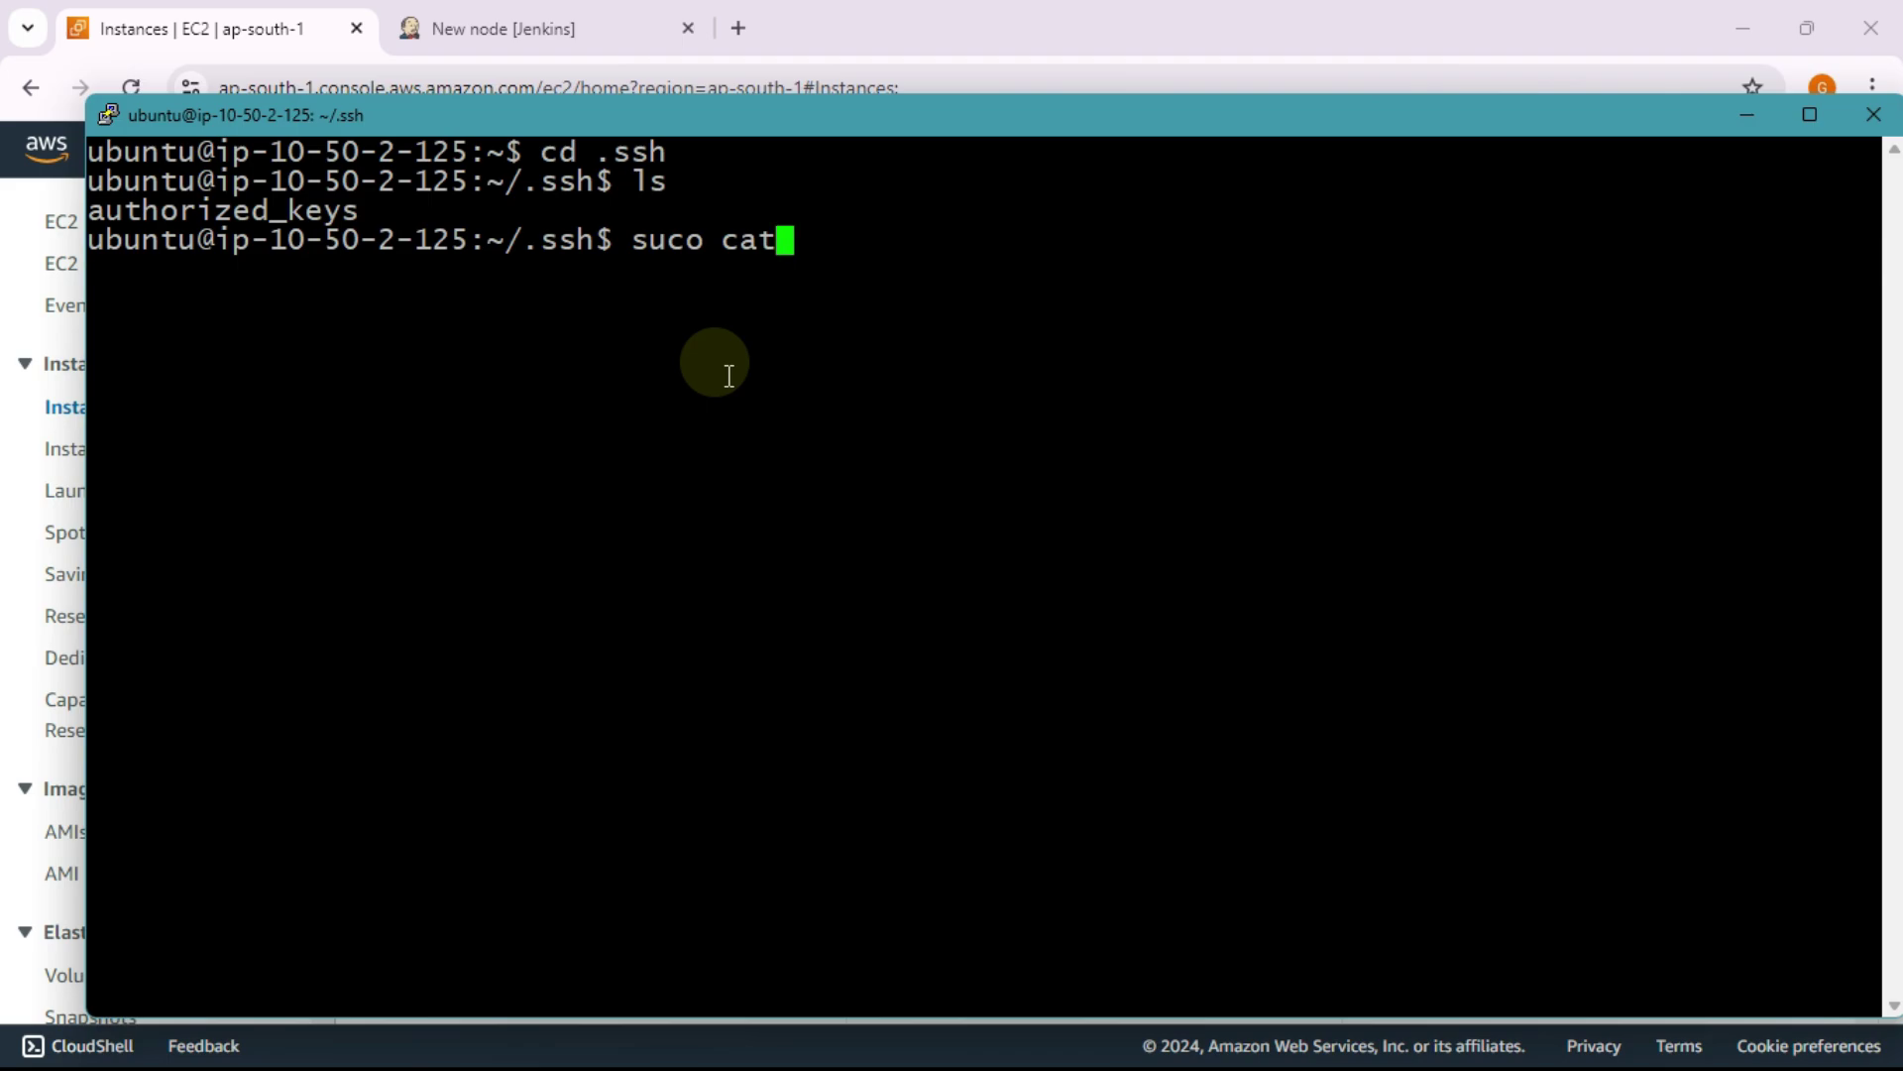
key(BackSpace)
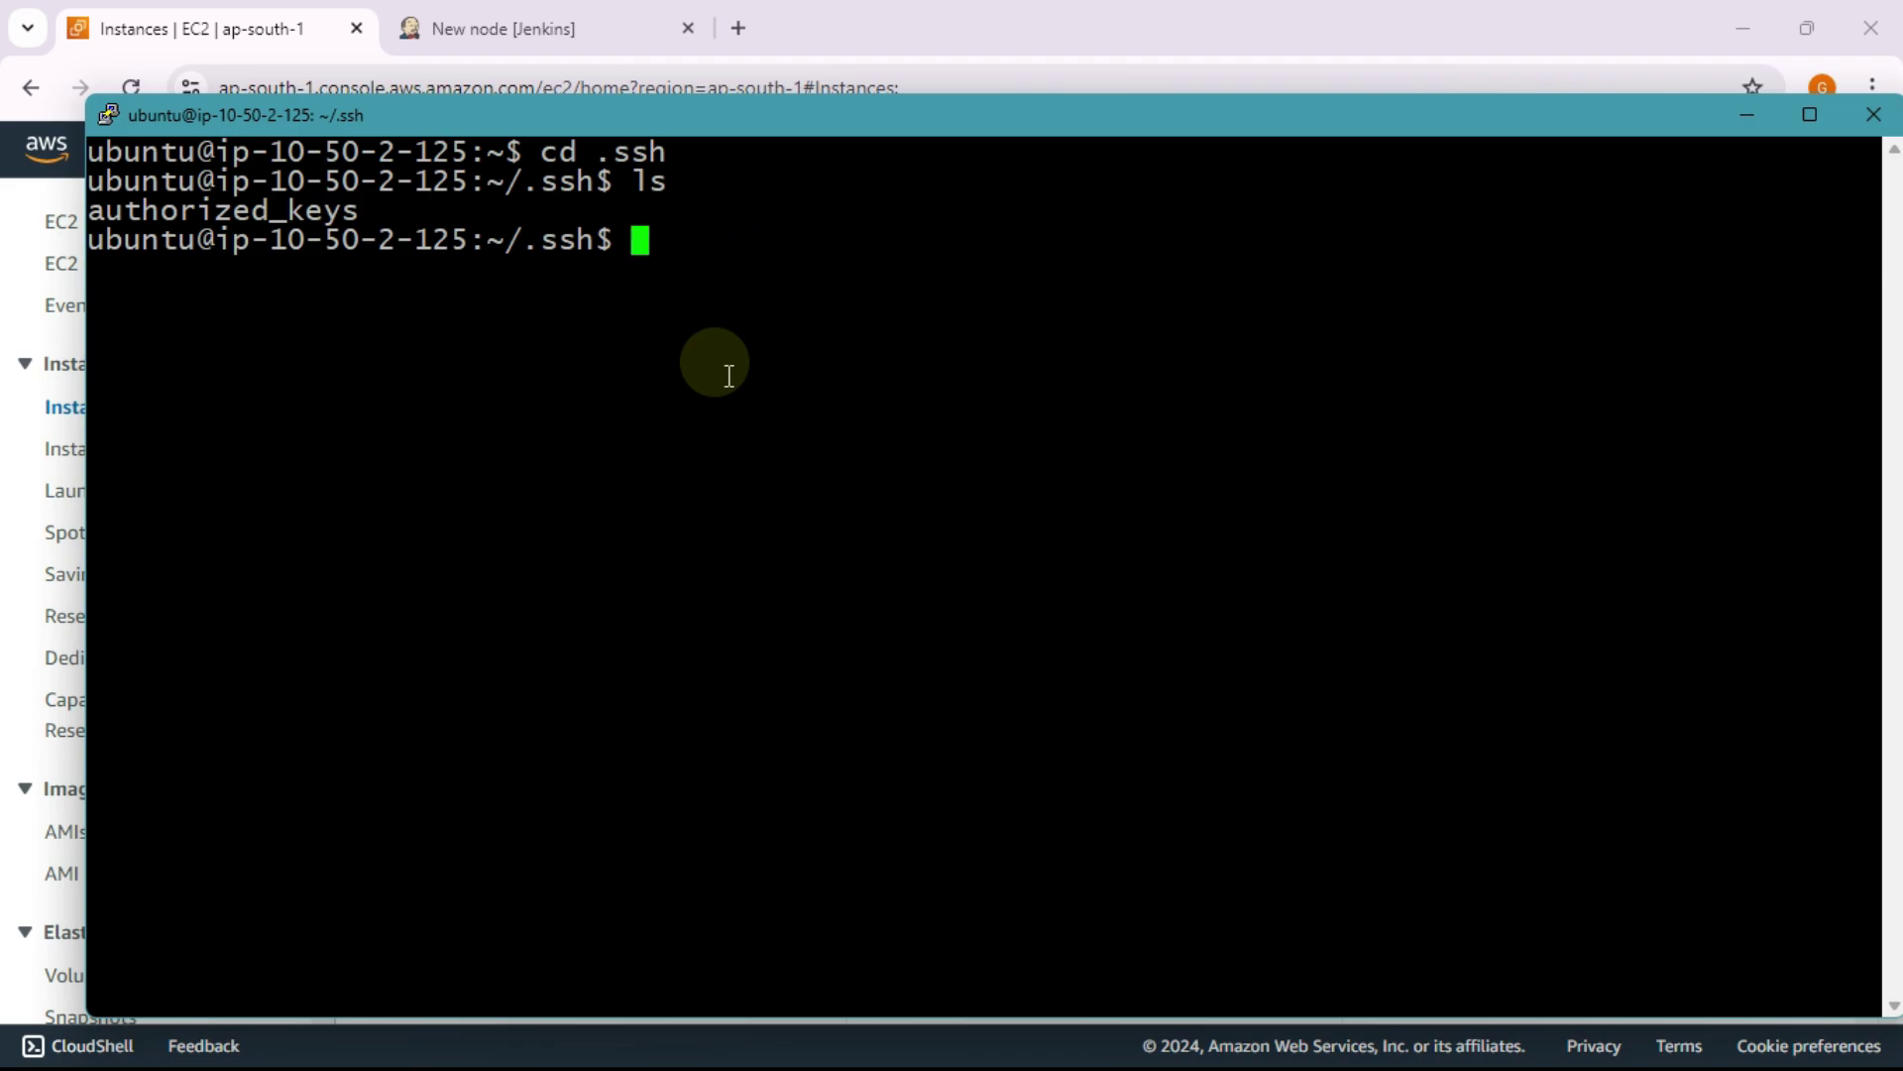
text(sudo )
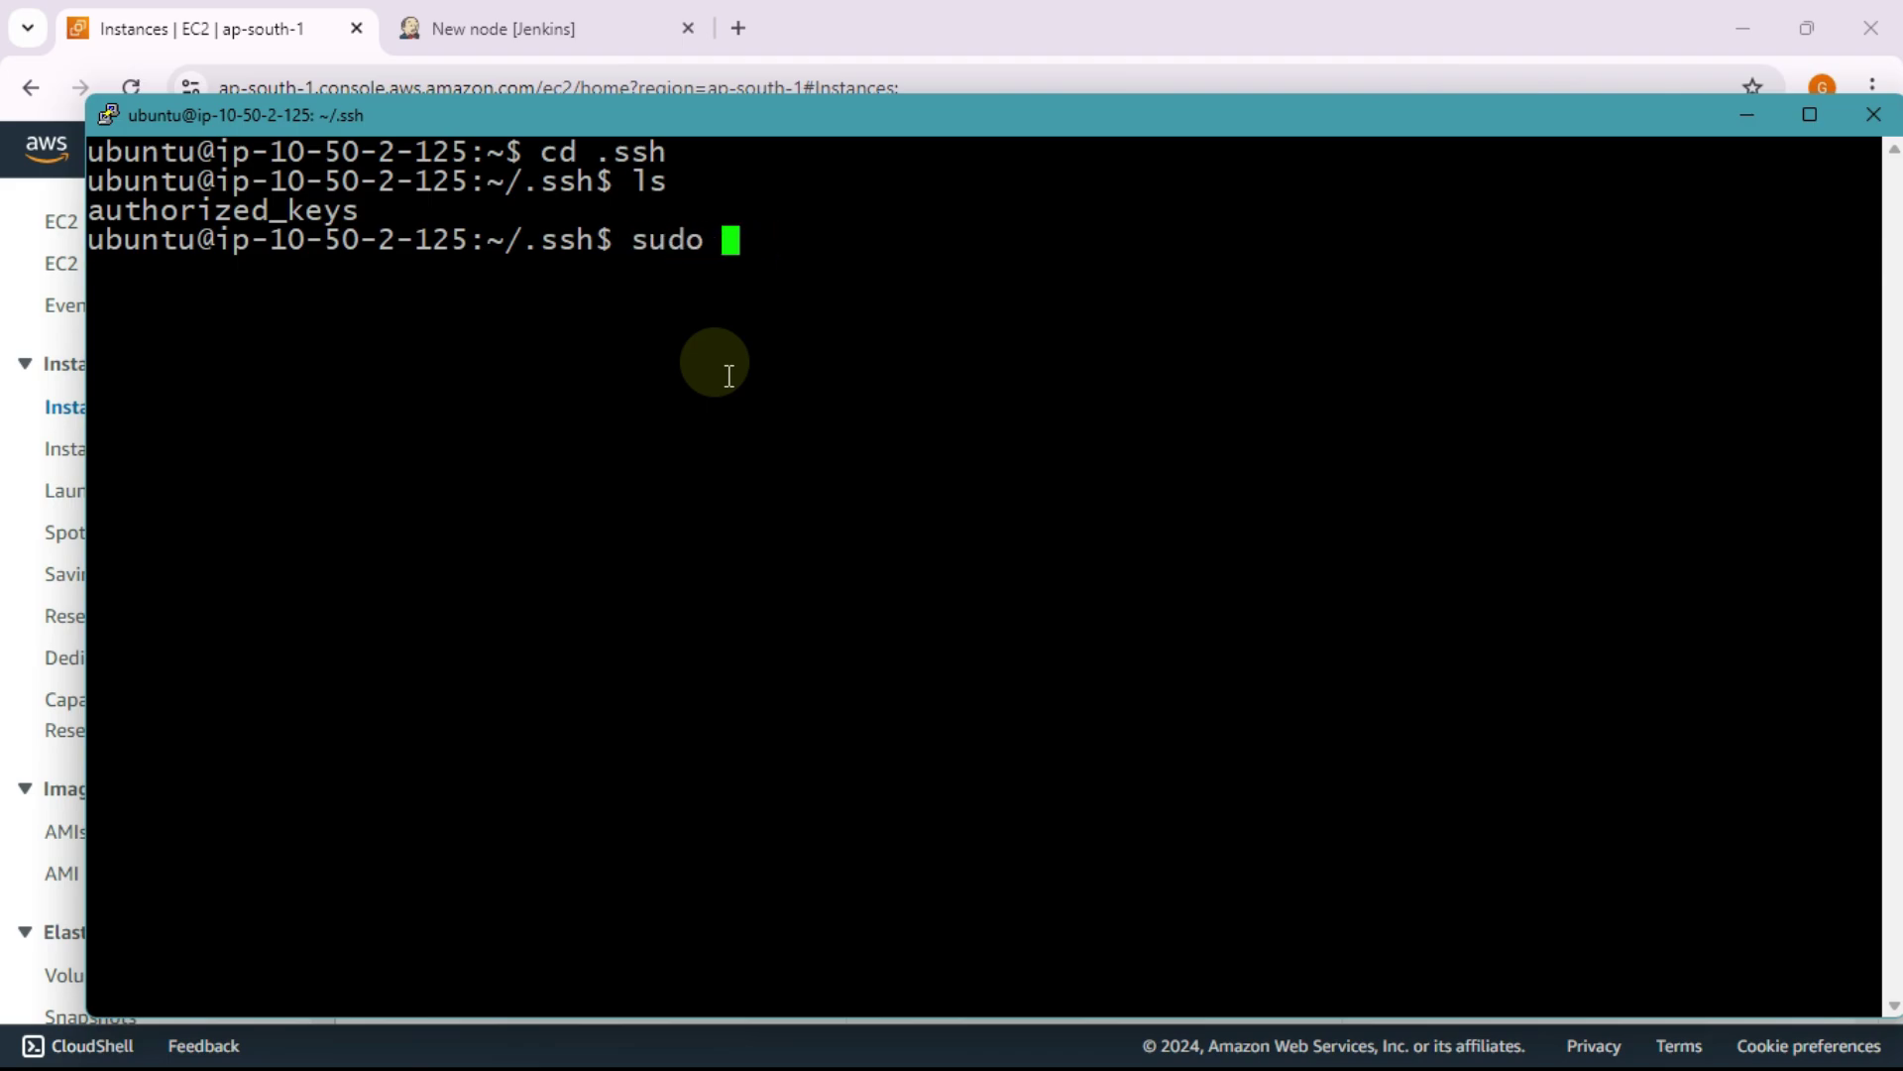
text(nano)
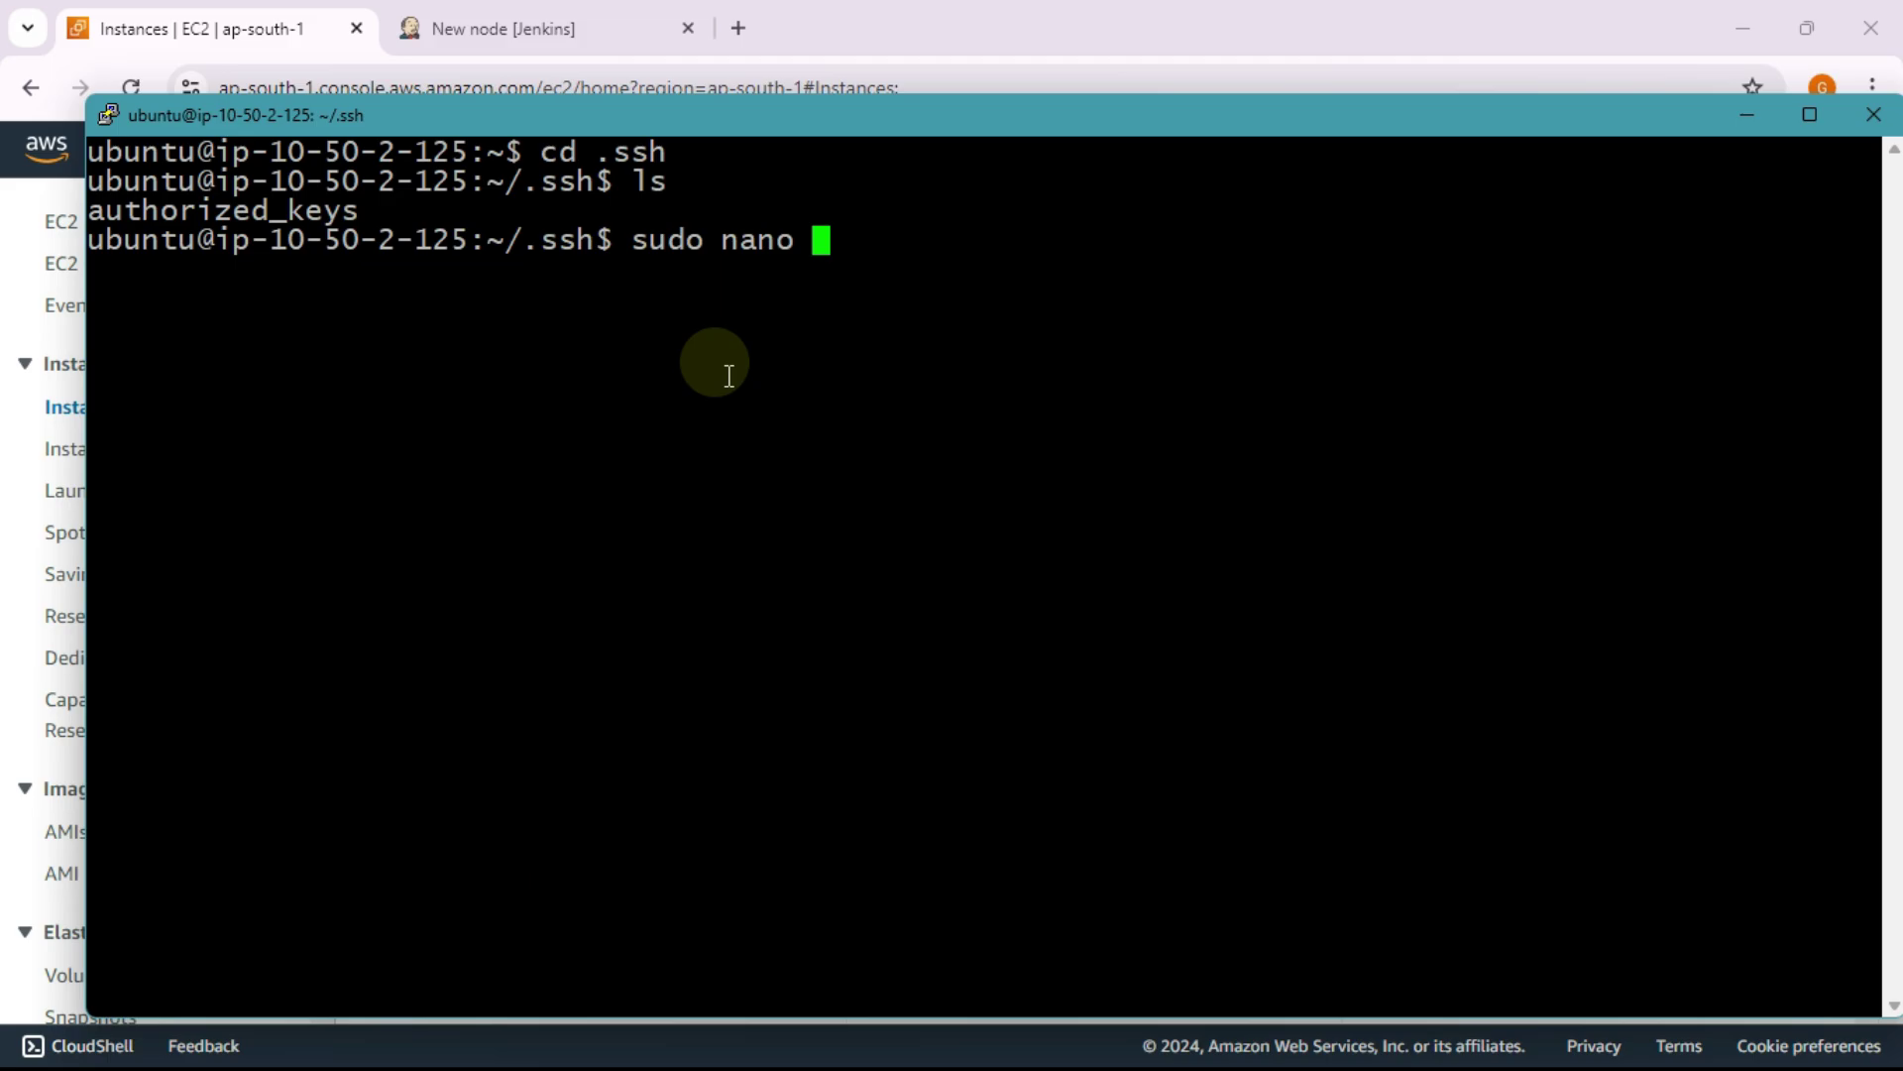
double_click(242, 213)
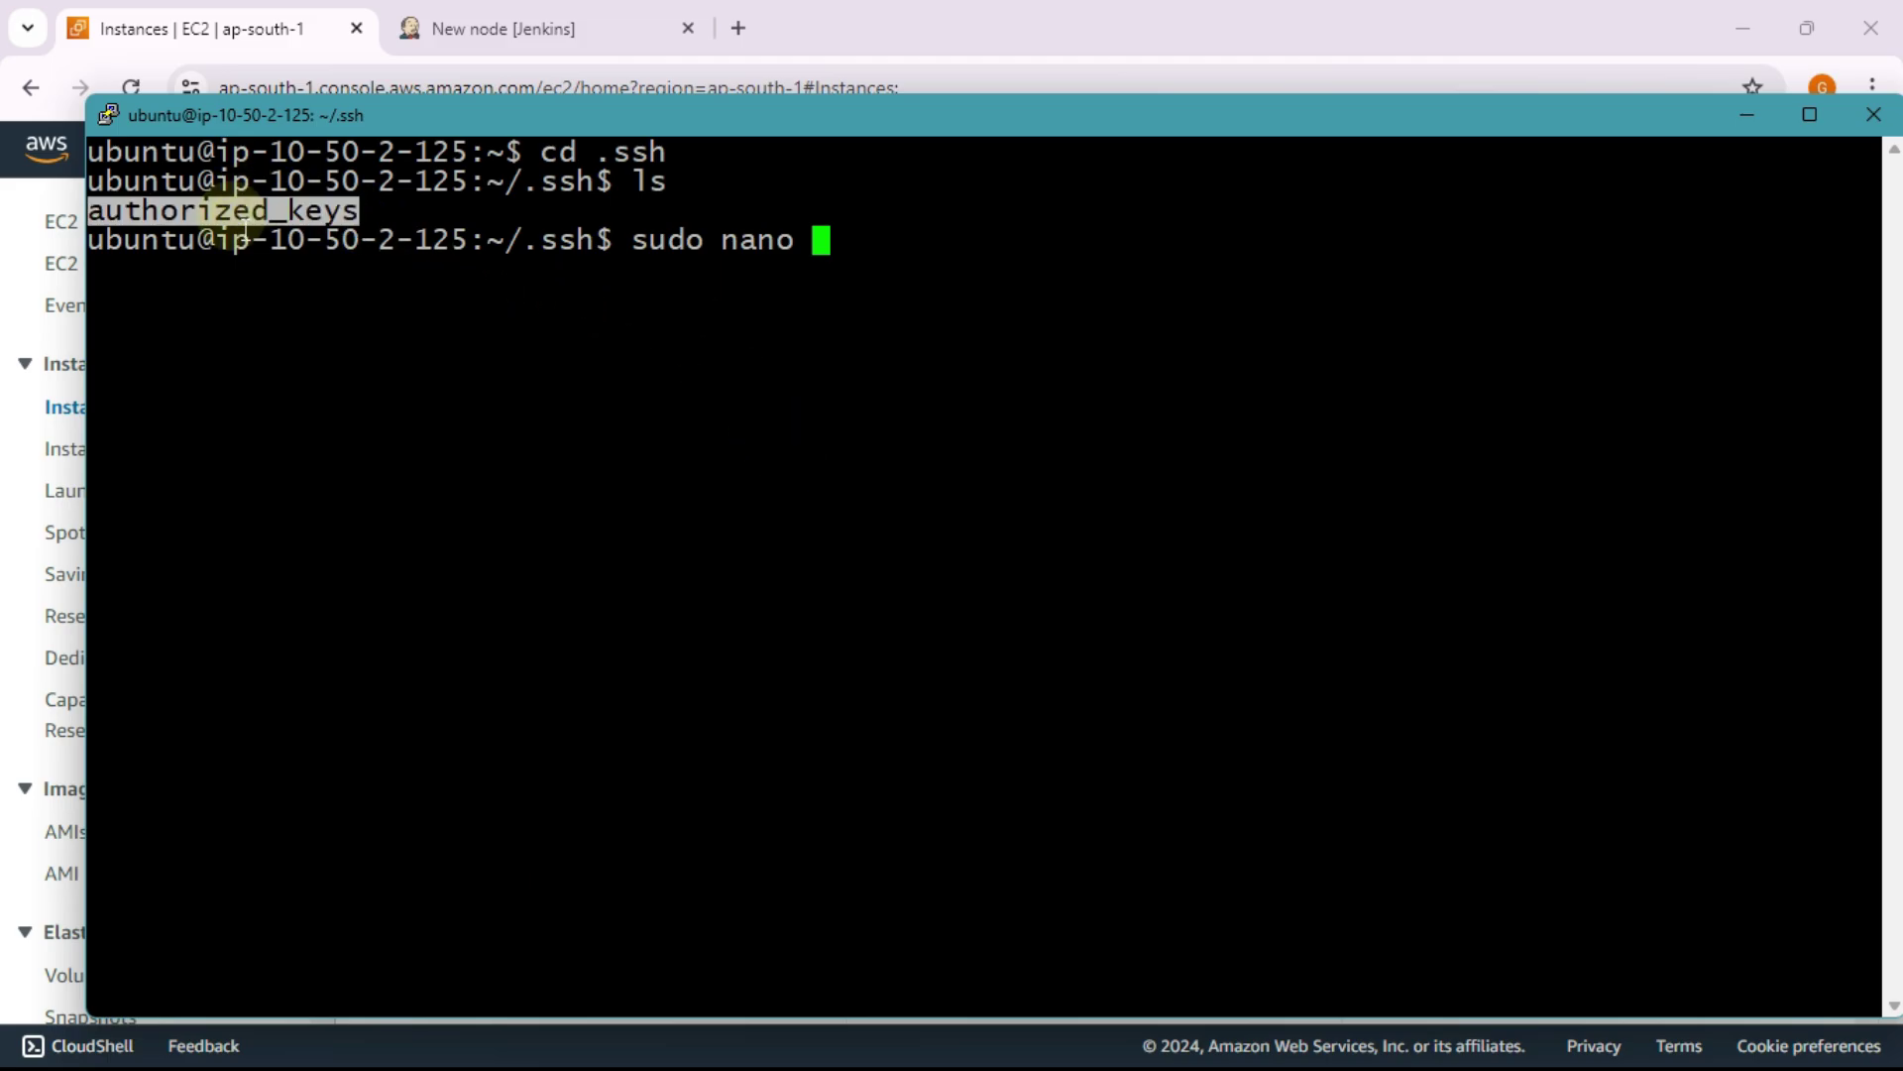
right_click(245, 230)
key(Return)
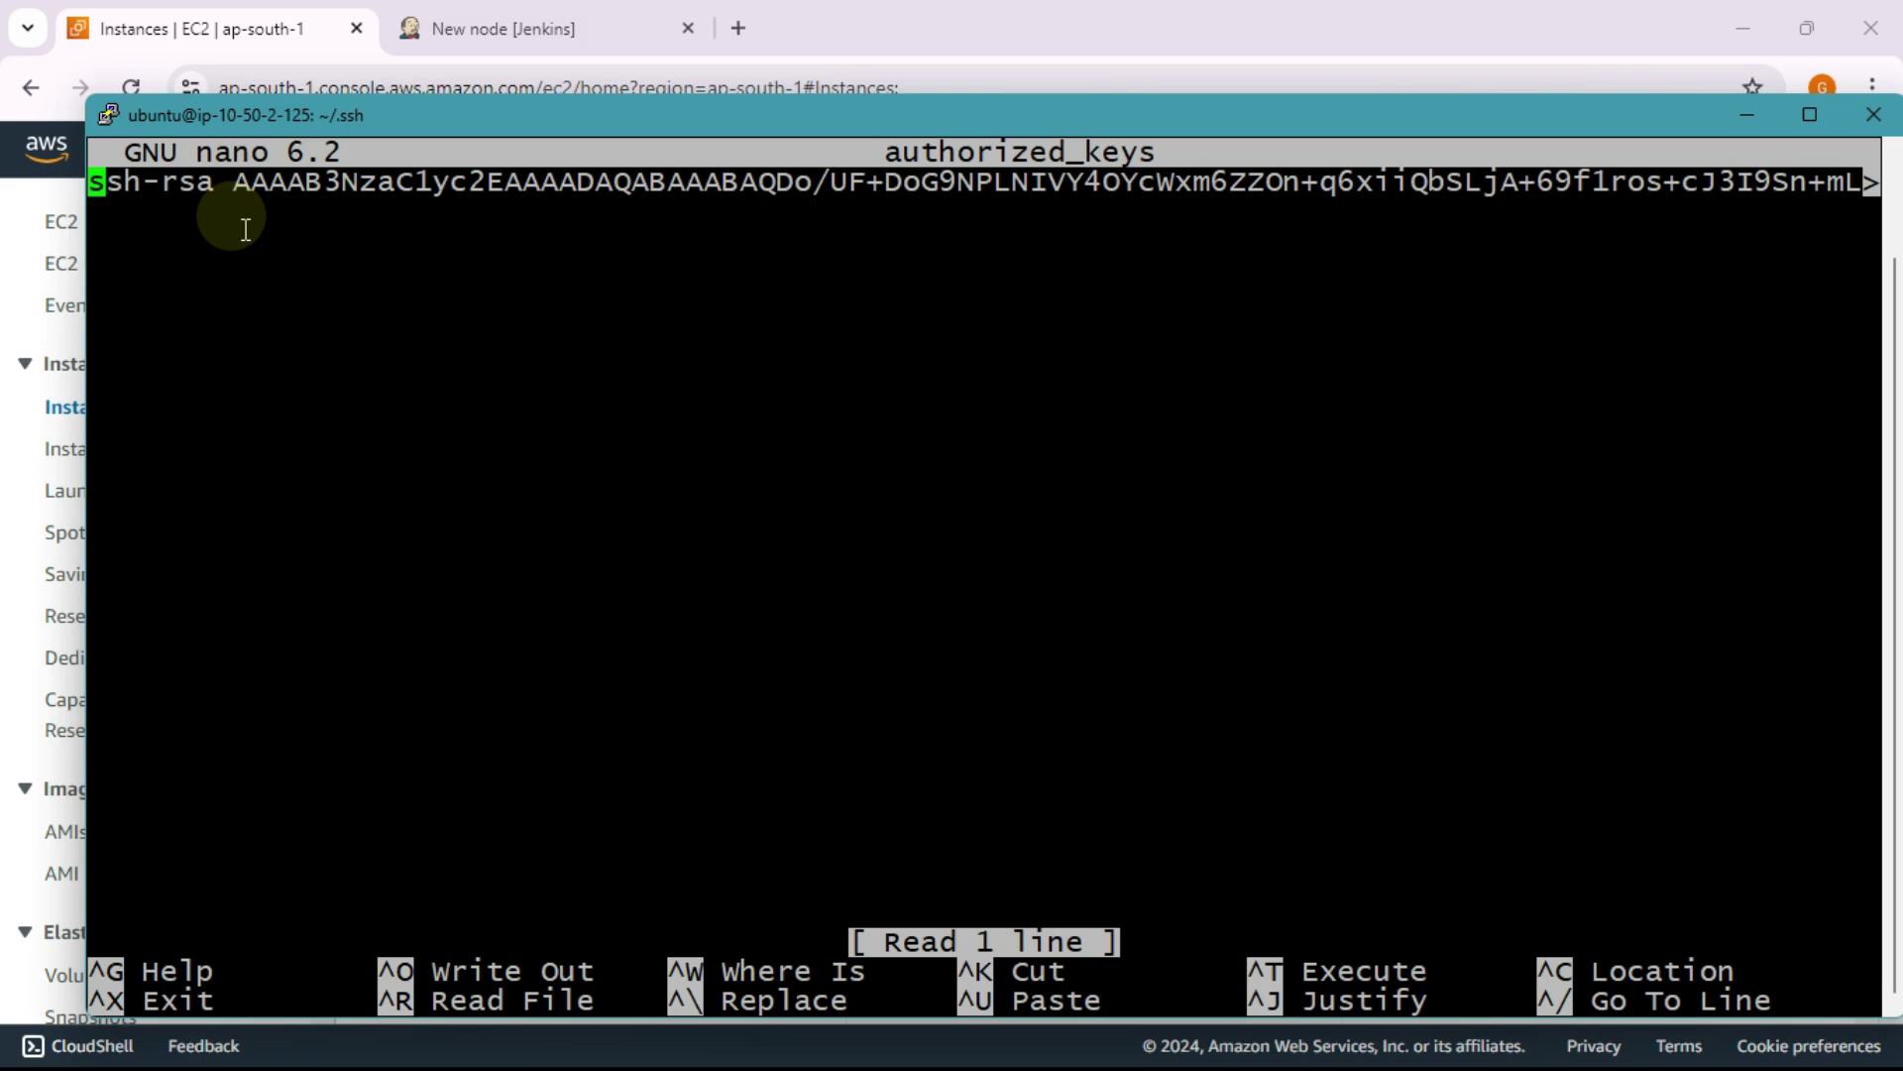
Step: Move below the existing ssh-rsa line in authorized_keys and inspect that key
key(Down)
drag(89, 183, 536, 201)
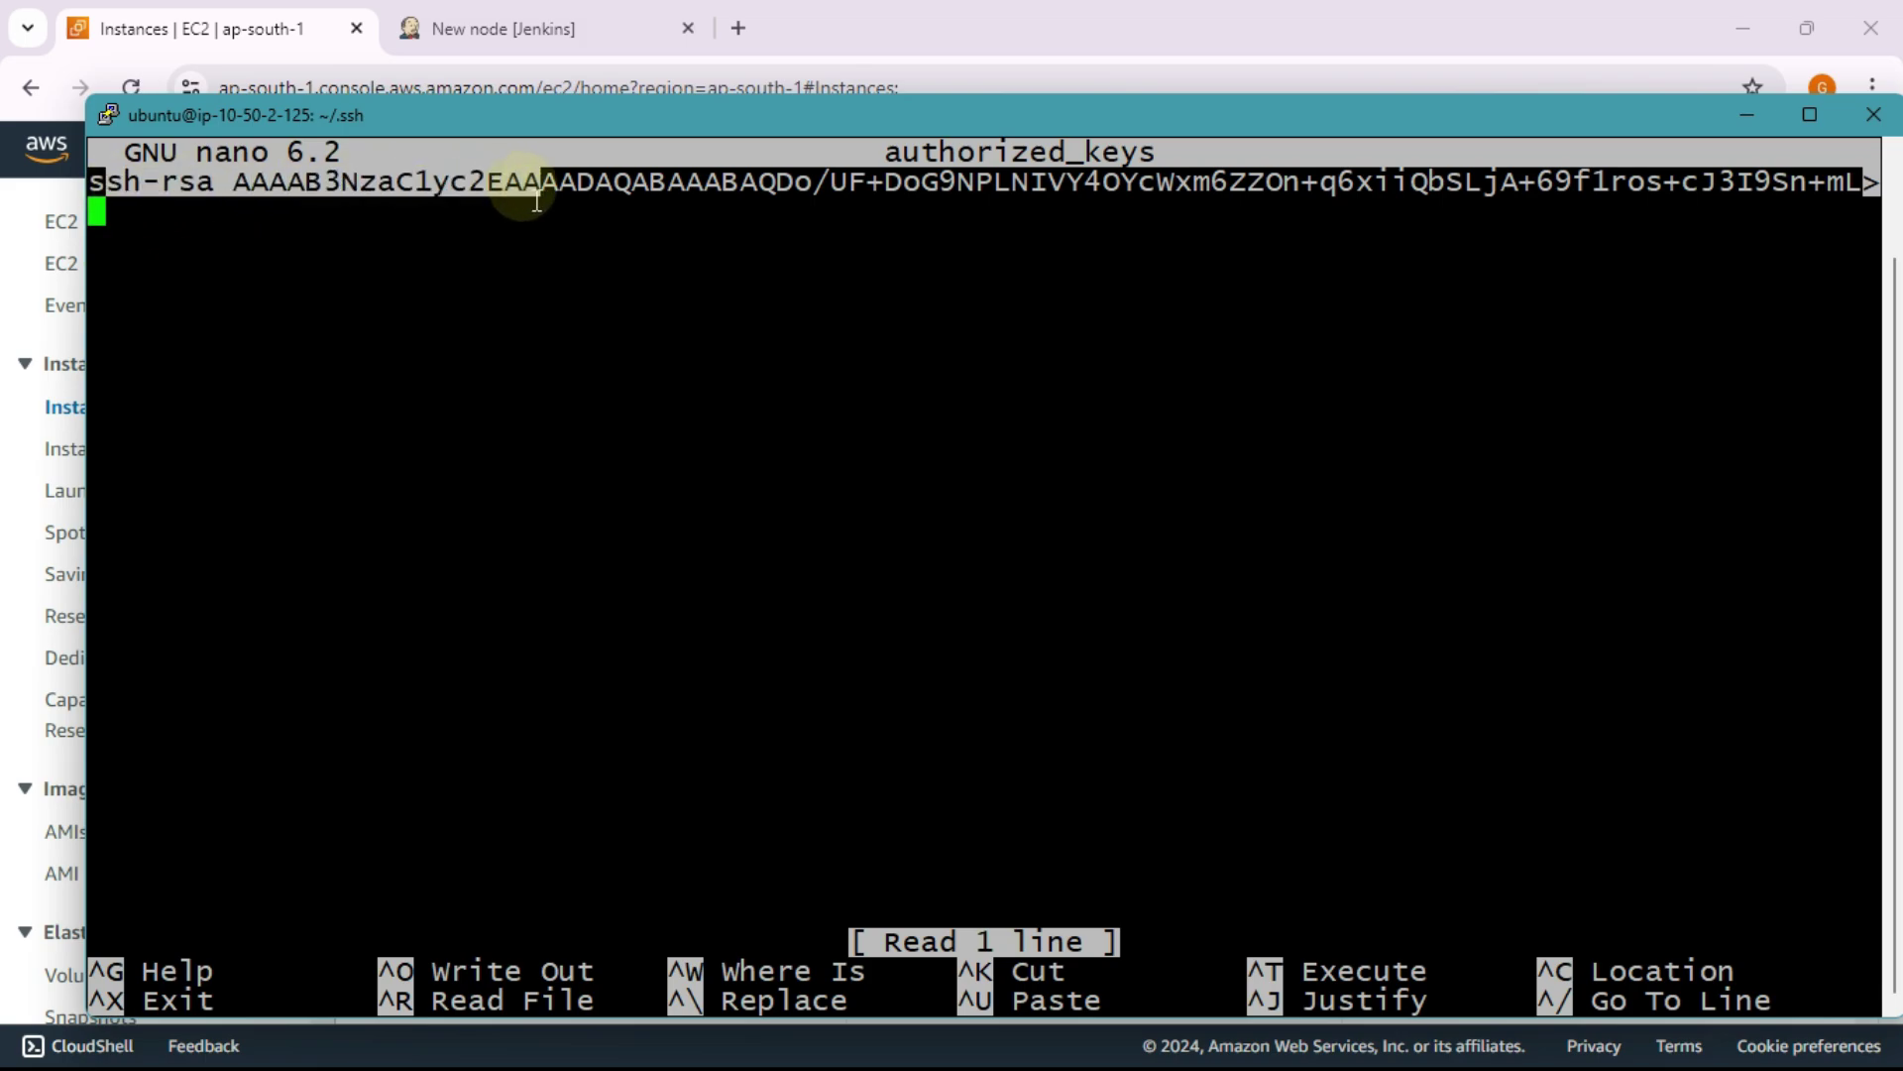
click(567, 280)
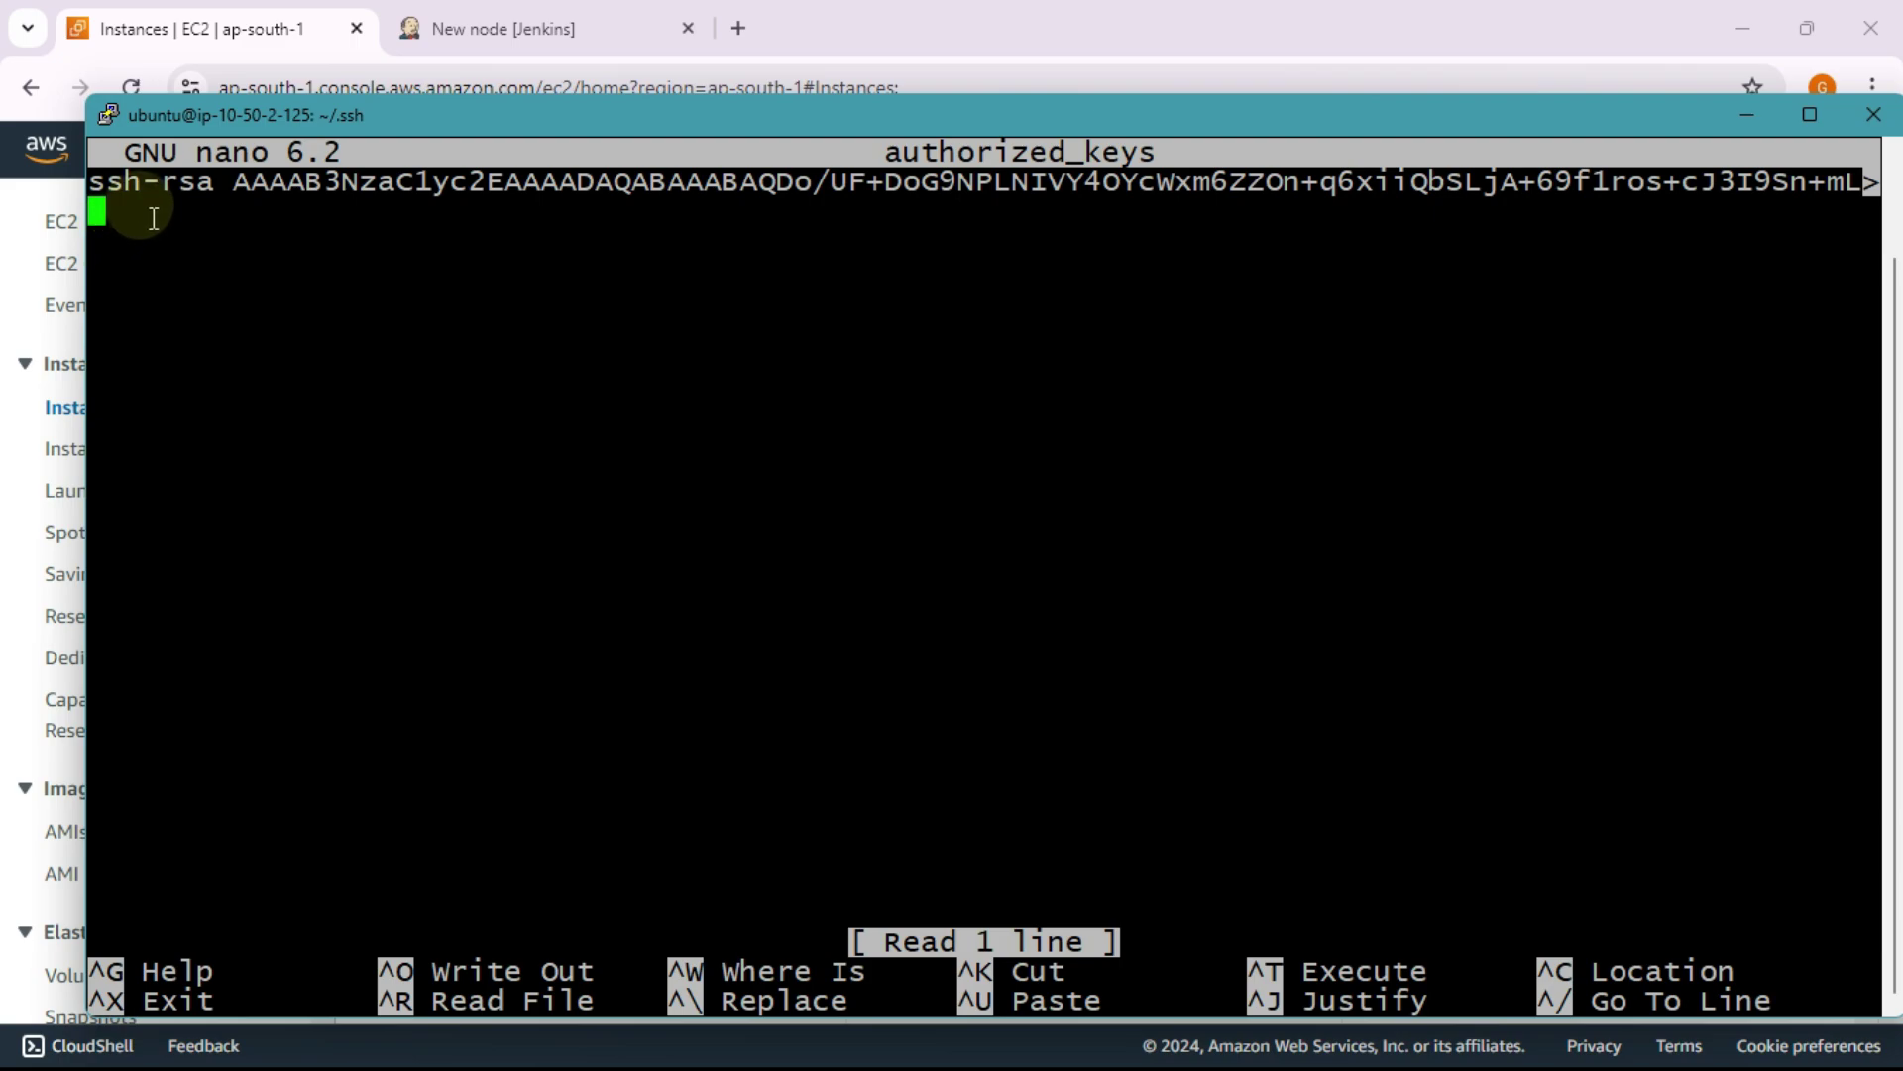
drag(91, 182, 472, 185)
click(567, 292)
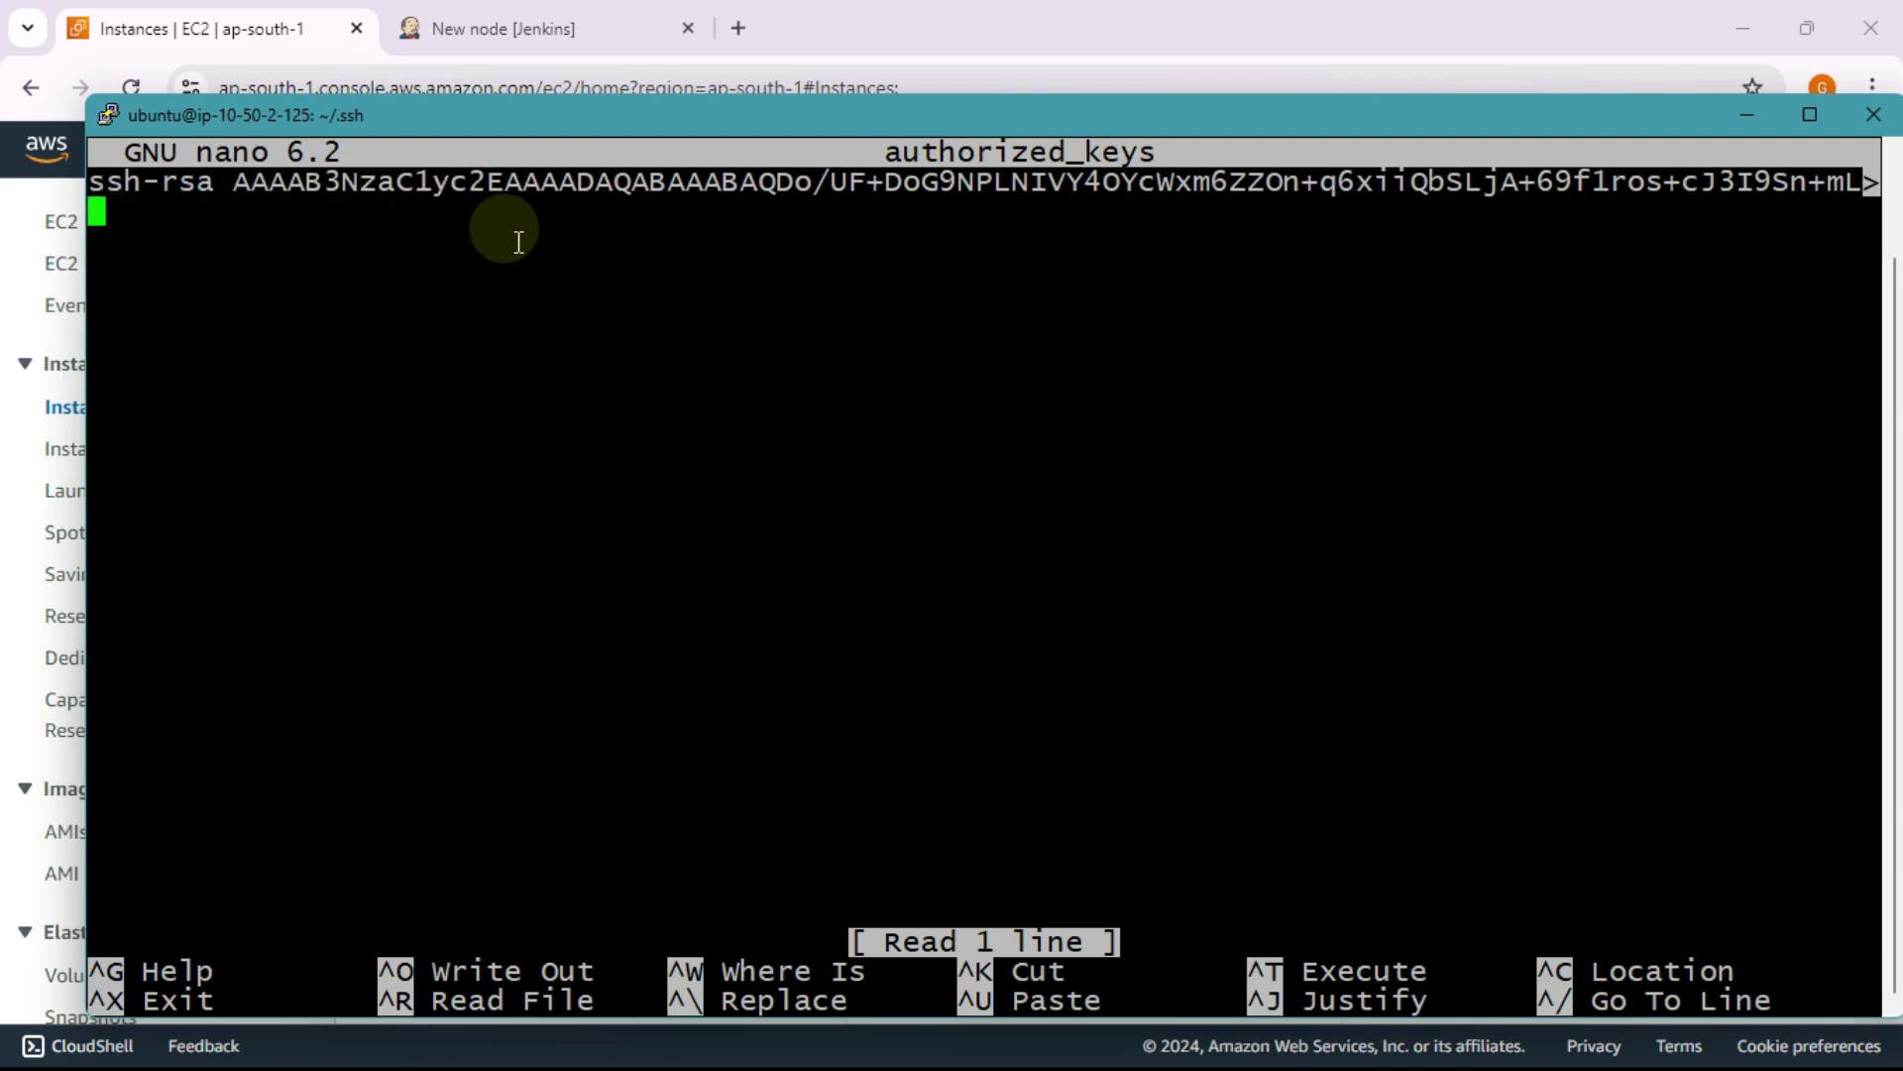
drag(210, 183, 846, 192)
click(825, 304)
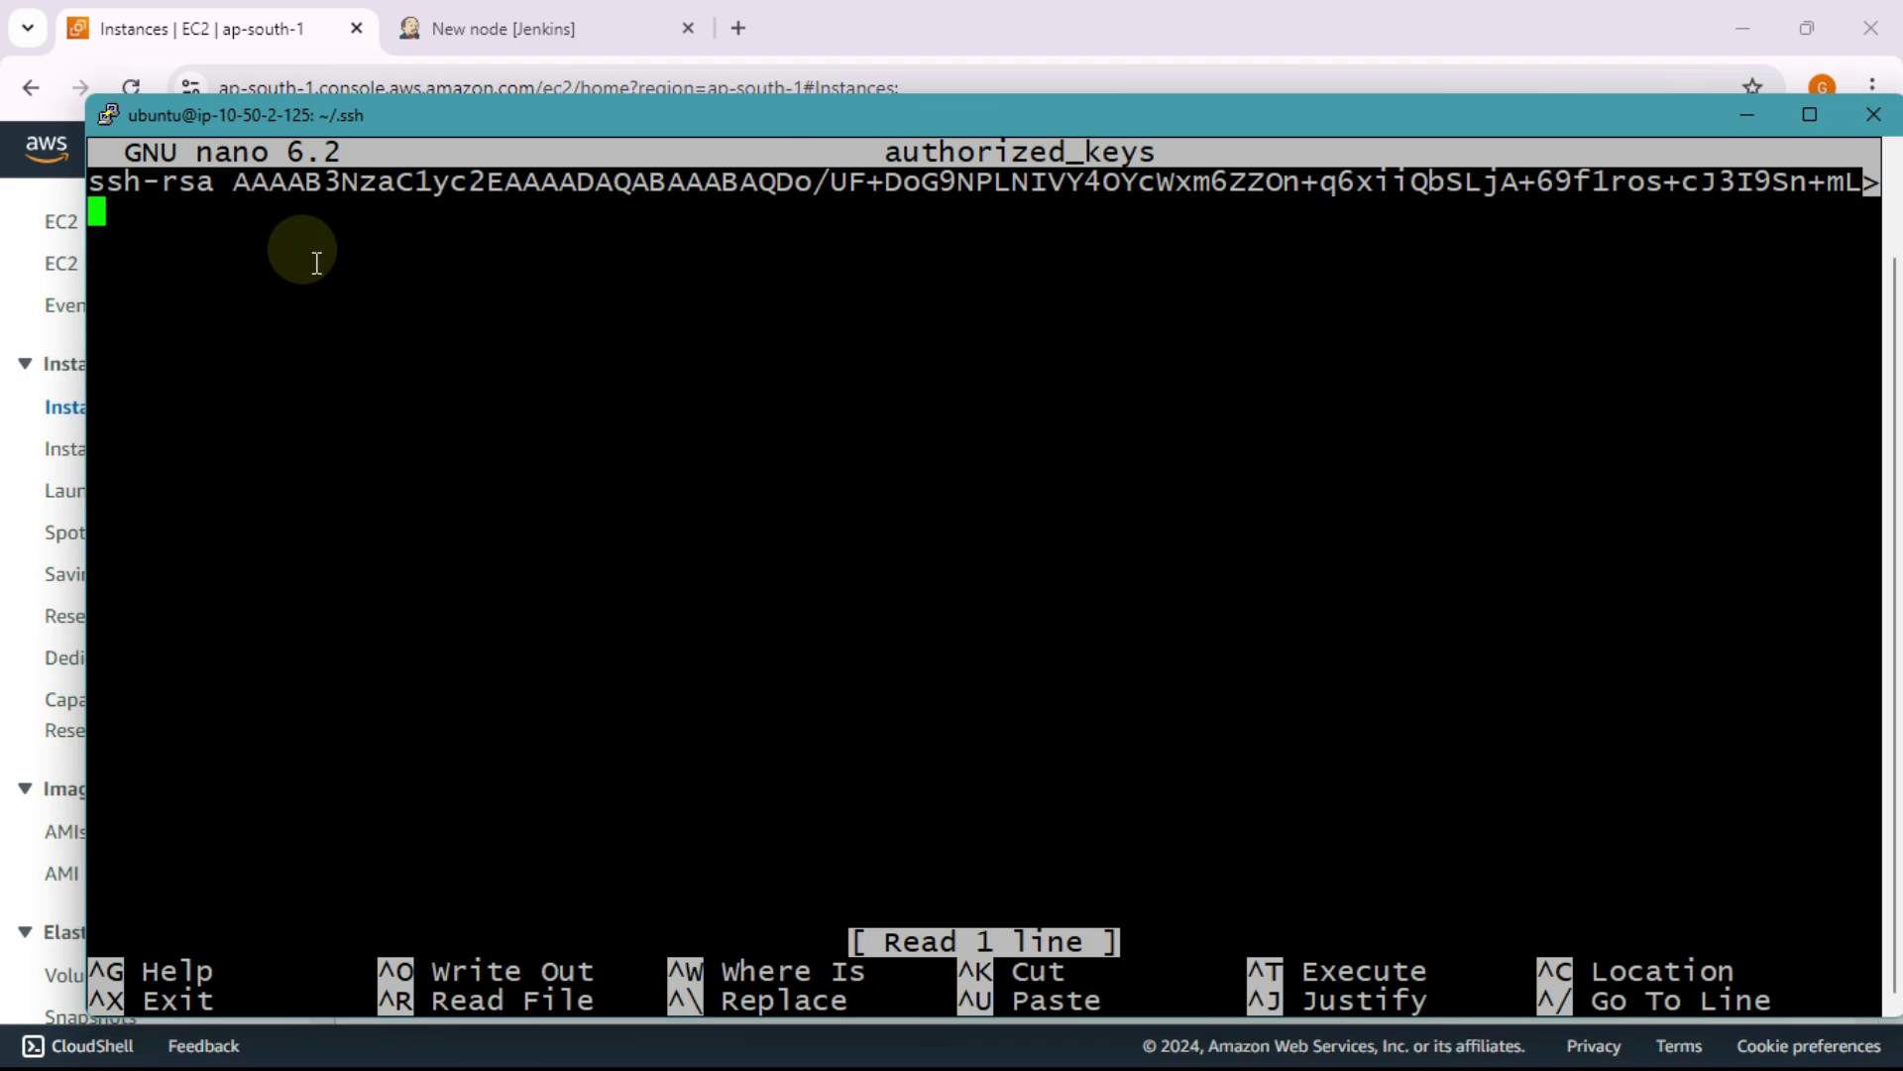
Step: Copy the ip-10-50-0-41 public key and paste it as a second line in authorized_keys
key(alt+Tab)
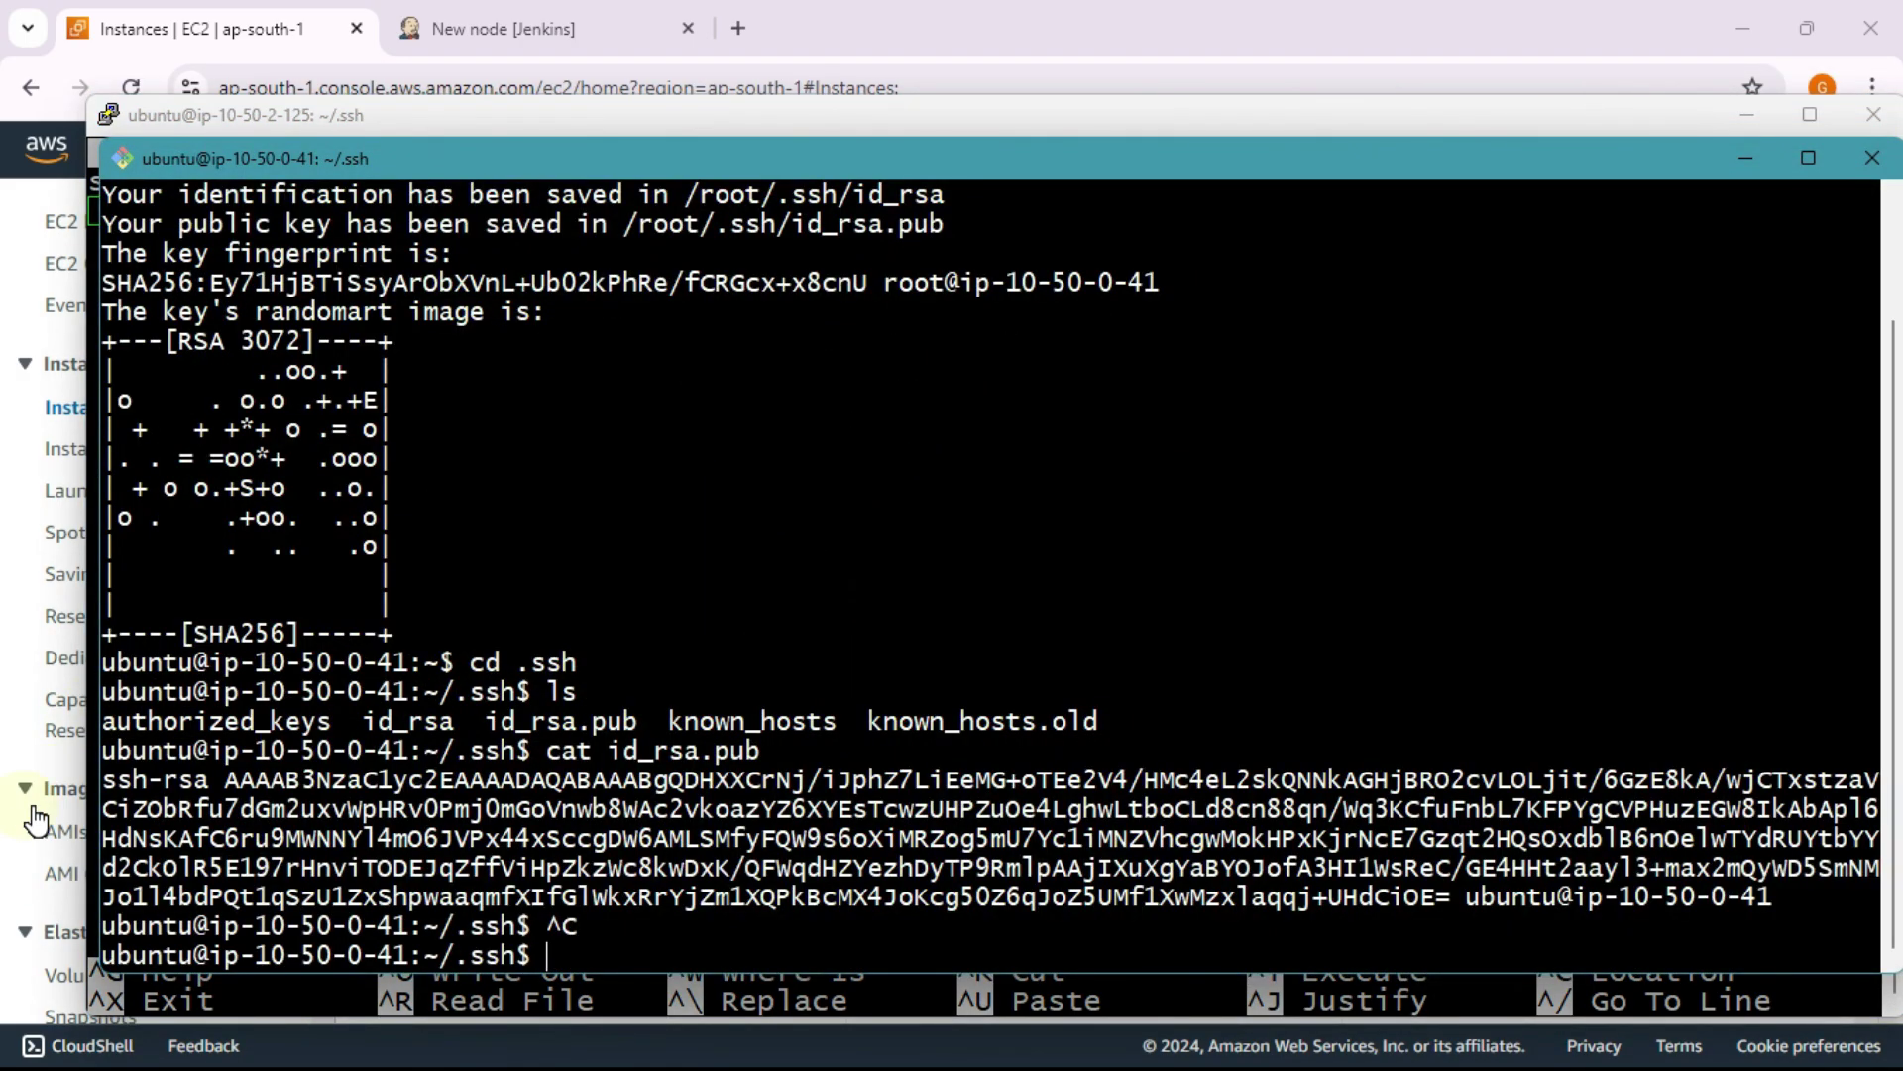
drag(104, 780, 1773, 897)
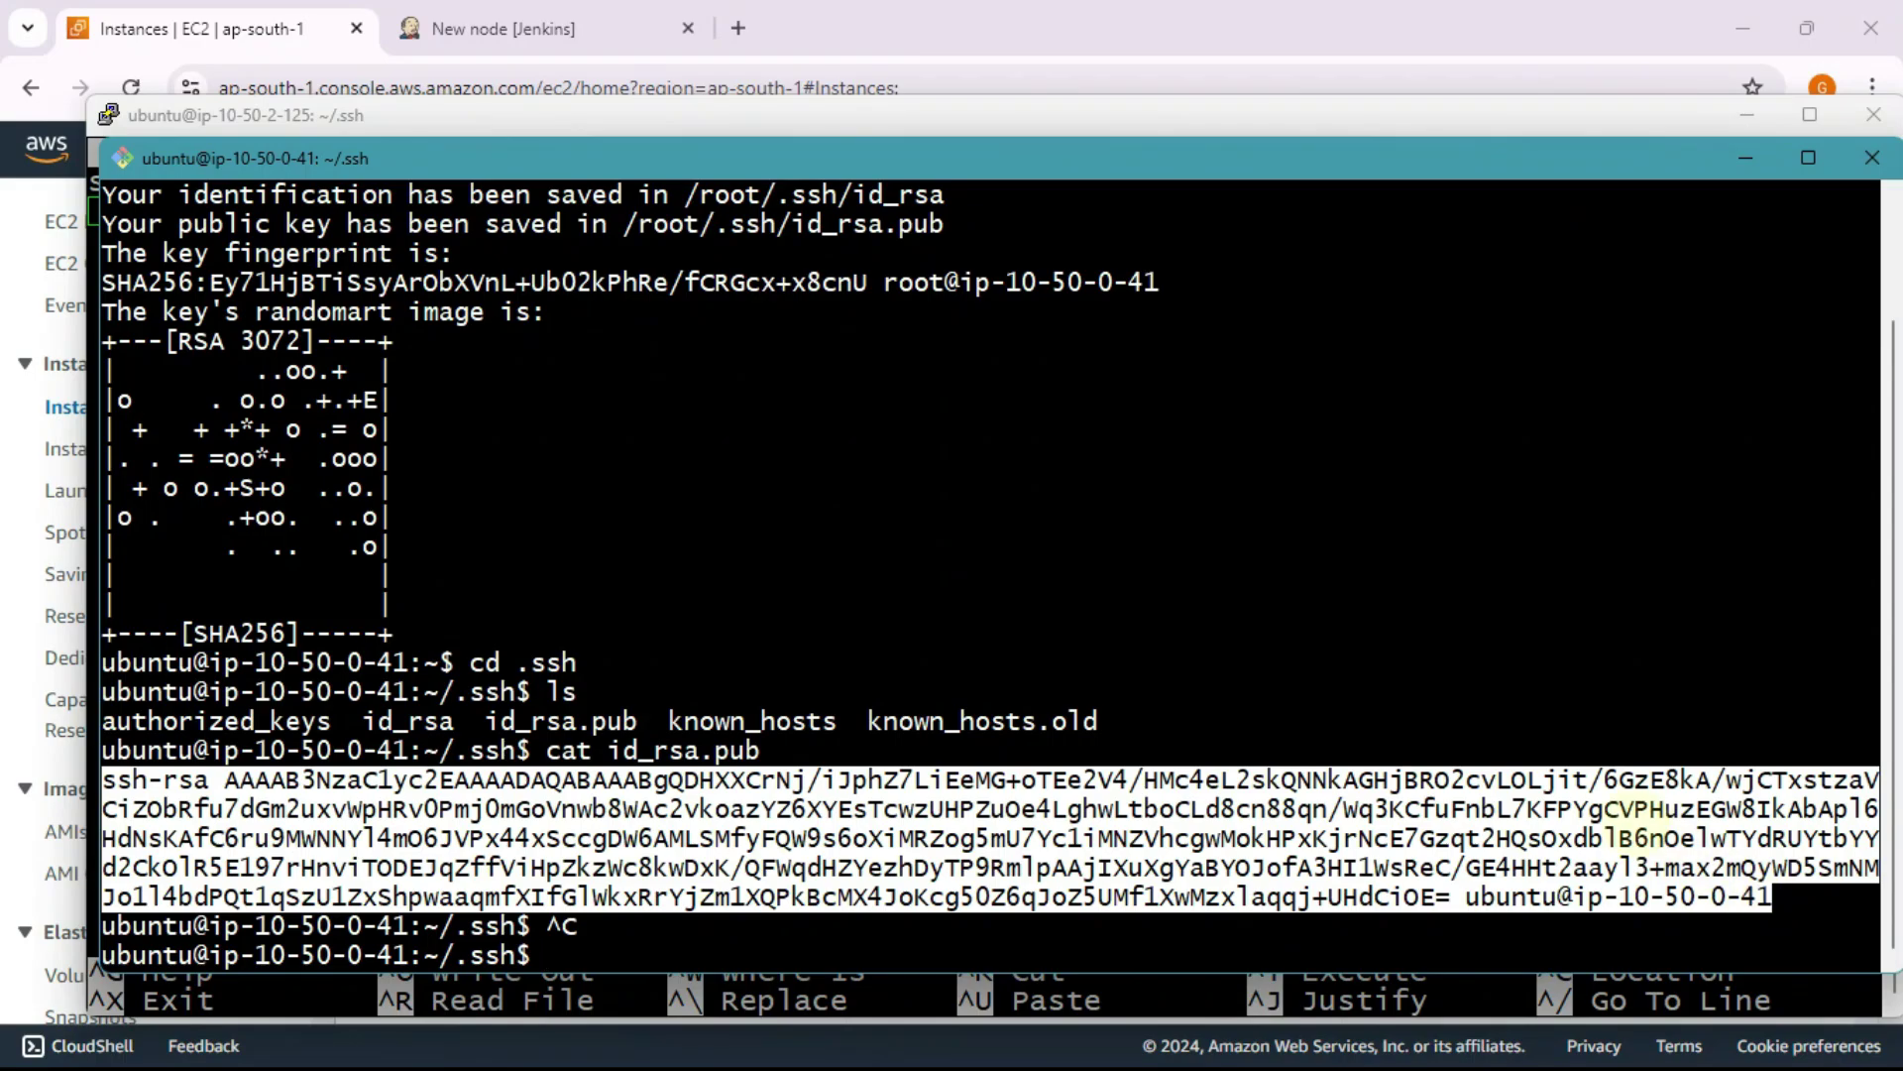
right_click(1591, 838)
click(1636, 407)
key(alt+Tab)
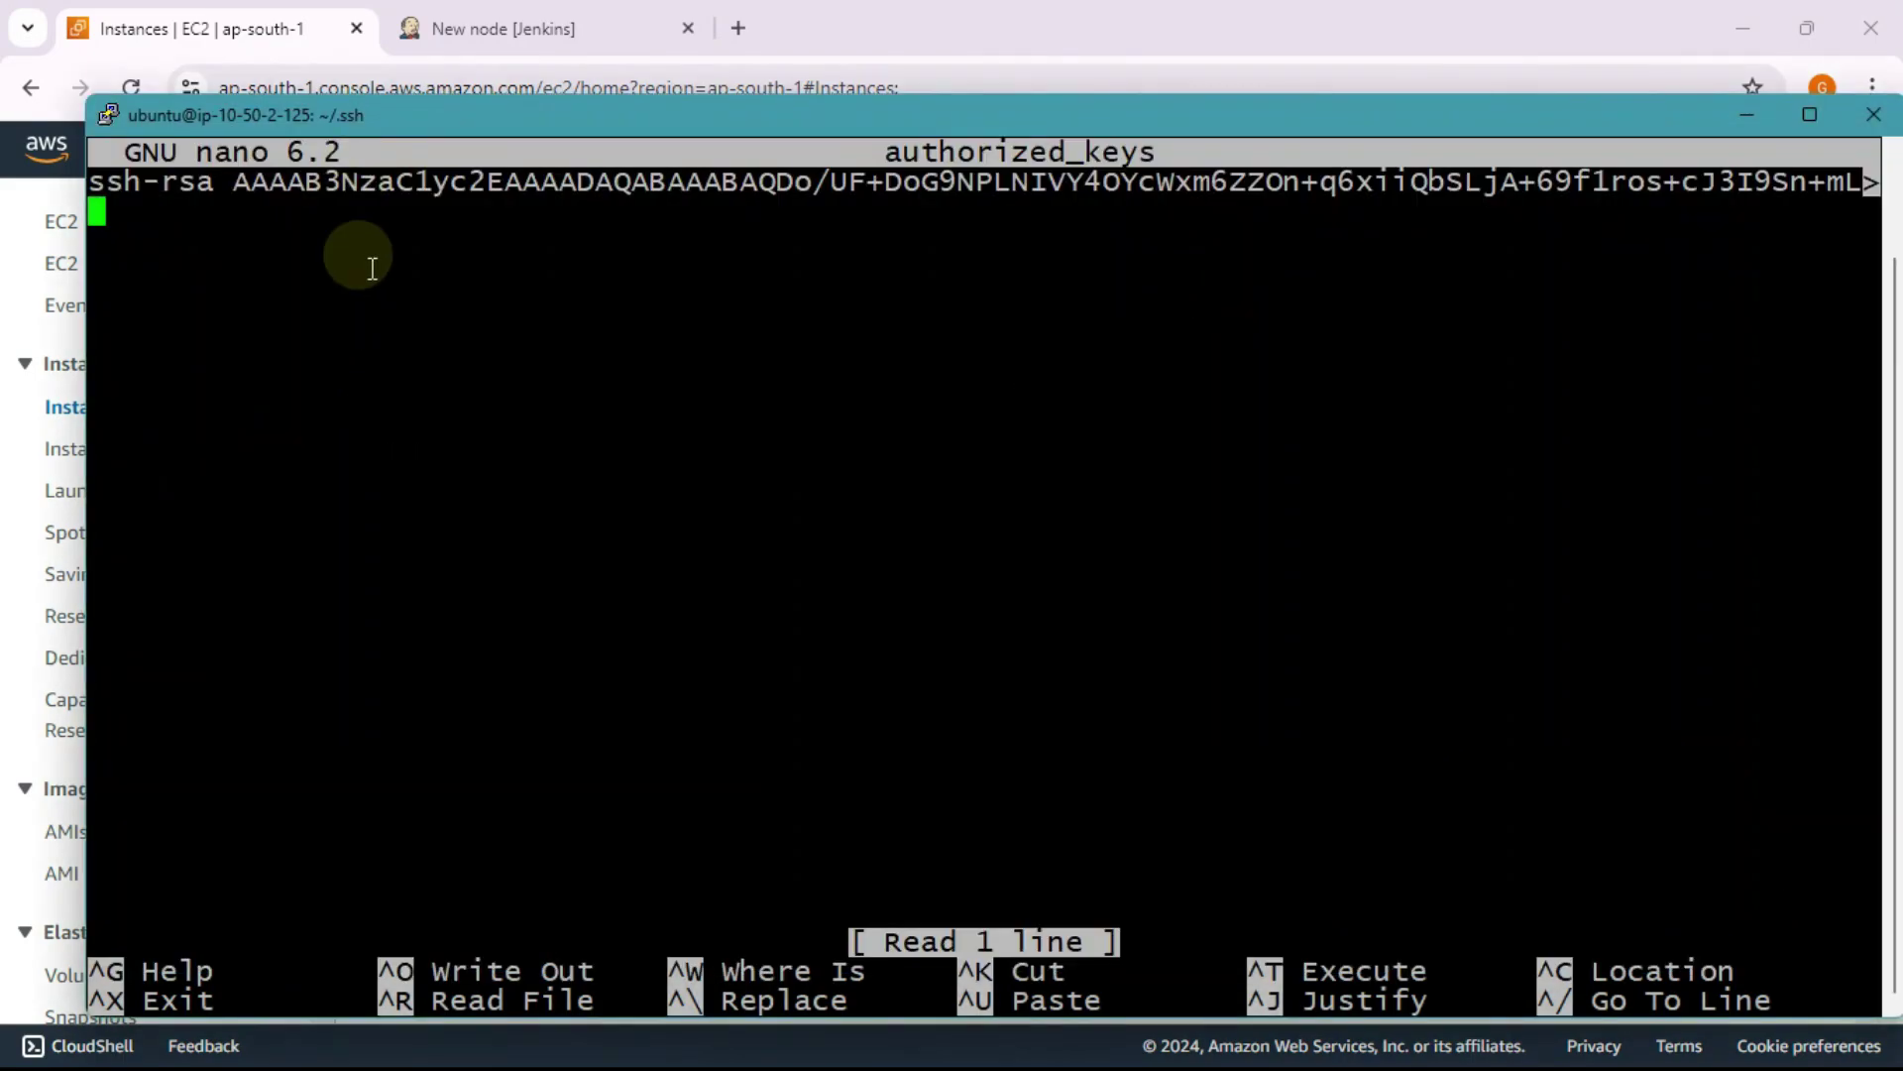
right_click(454, 266)
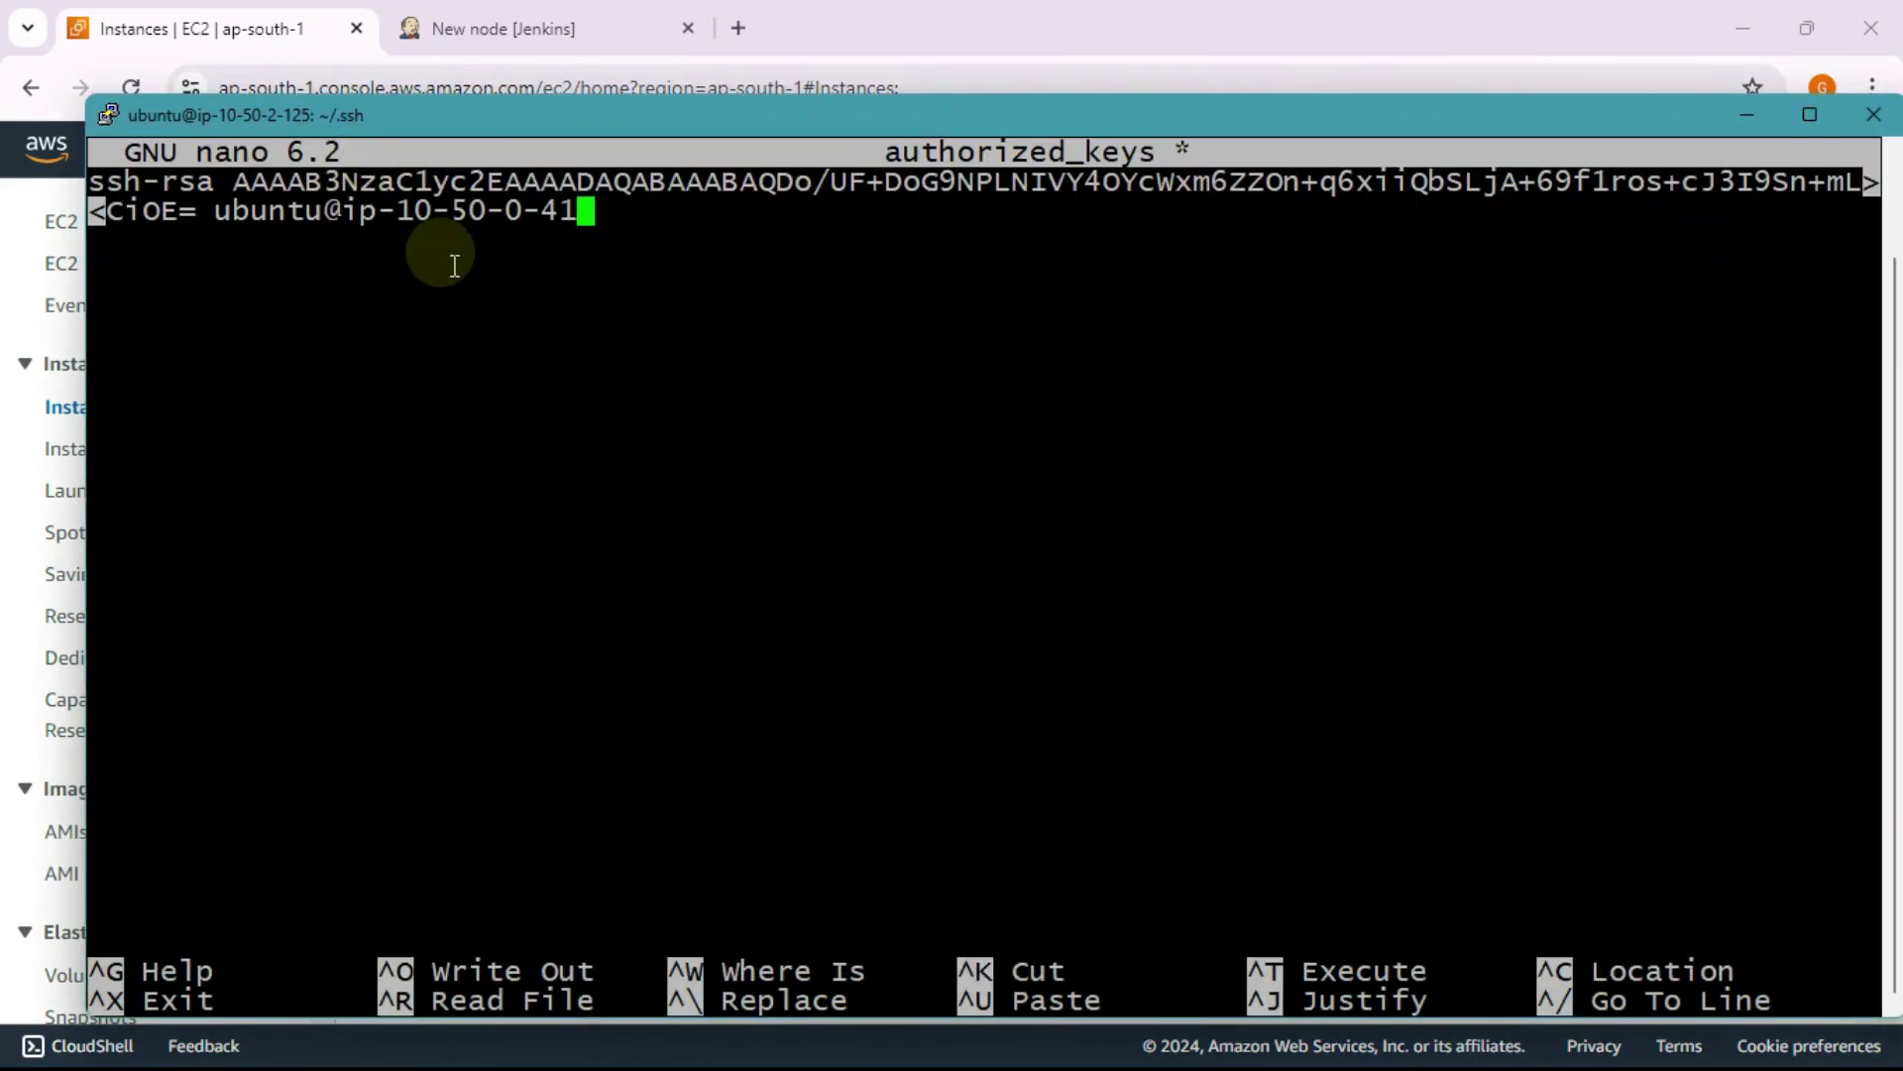
Step: Check the pasted key, then save authorized_keys and exit nano
key(Left)
key(Left)
key(Left)
key(Left)
key(Left)
key(Left)
key(Left)
key(Left)
key(Left)
key(Left)
key(Left)
key(Left)
key(Left)
key(Left)
key(Left)
key(Left)
key(Left)
key(Left)
key(Left)
key(Left)
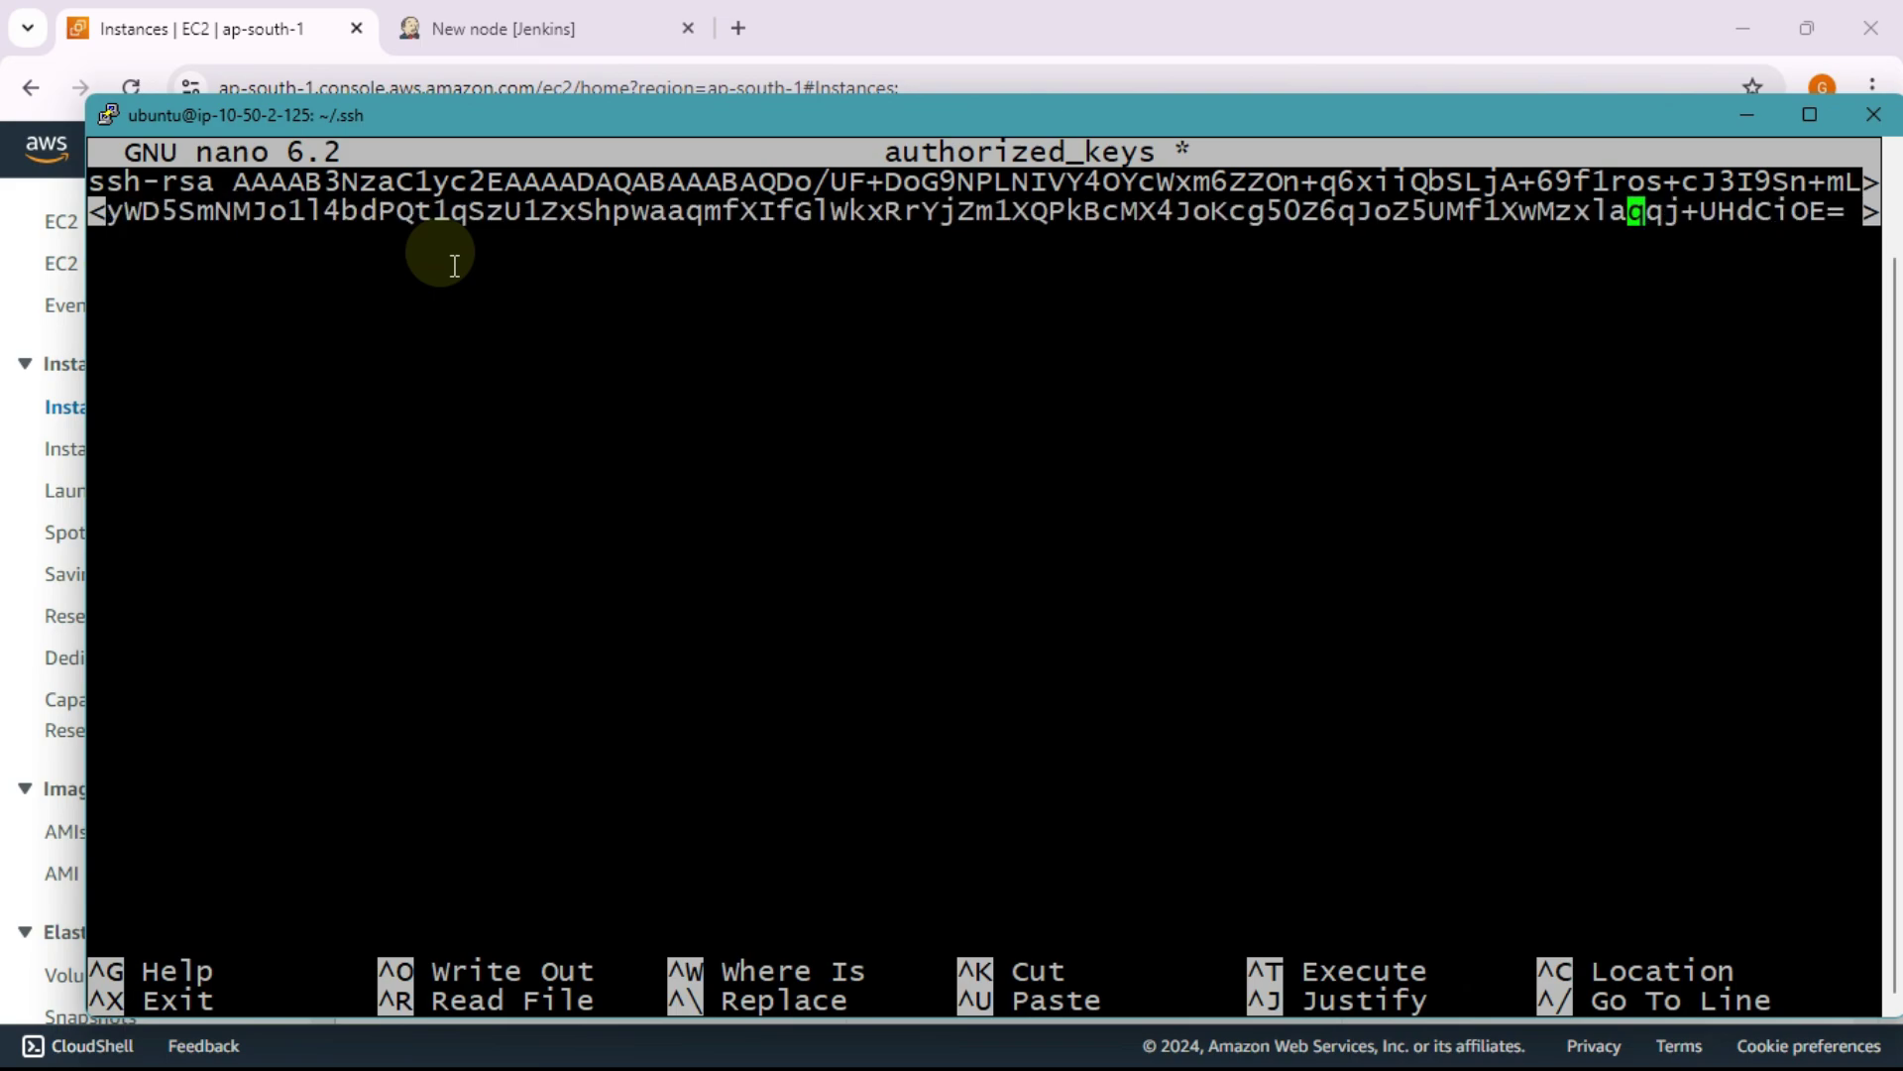
key(Left)
key(Left)
key(Left)
key(Left)
key(Left)
key(Left)
key(Left)
key(Left)
key(Left)
key(Left)
key(Left)
key(Left)
key(Left)
key(Left)
key(Left)
key(Left)
key(Left)
key(Left)
key(Left)
key(Left)
key(Left)
key(Left)
key(Left)
key(Left)
key(Left)
key(Left)
key(Left)
key(Left)
key(Left)
key(Left)
key(Left)
key(Left)
key(Left)
key(Left)
key(Left)
key(Left)
key(Left)
key(Left)
key(Left)
key(Left)
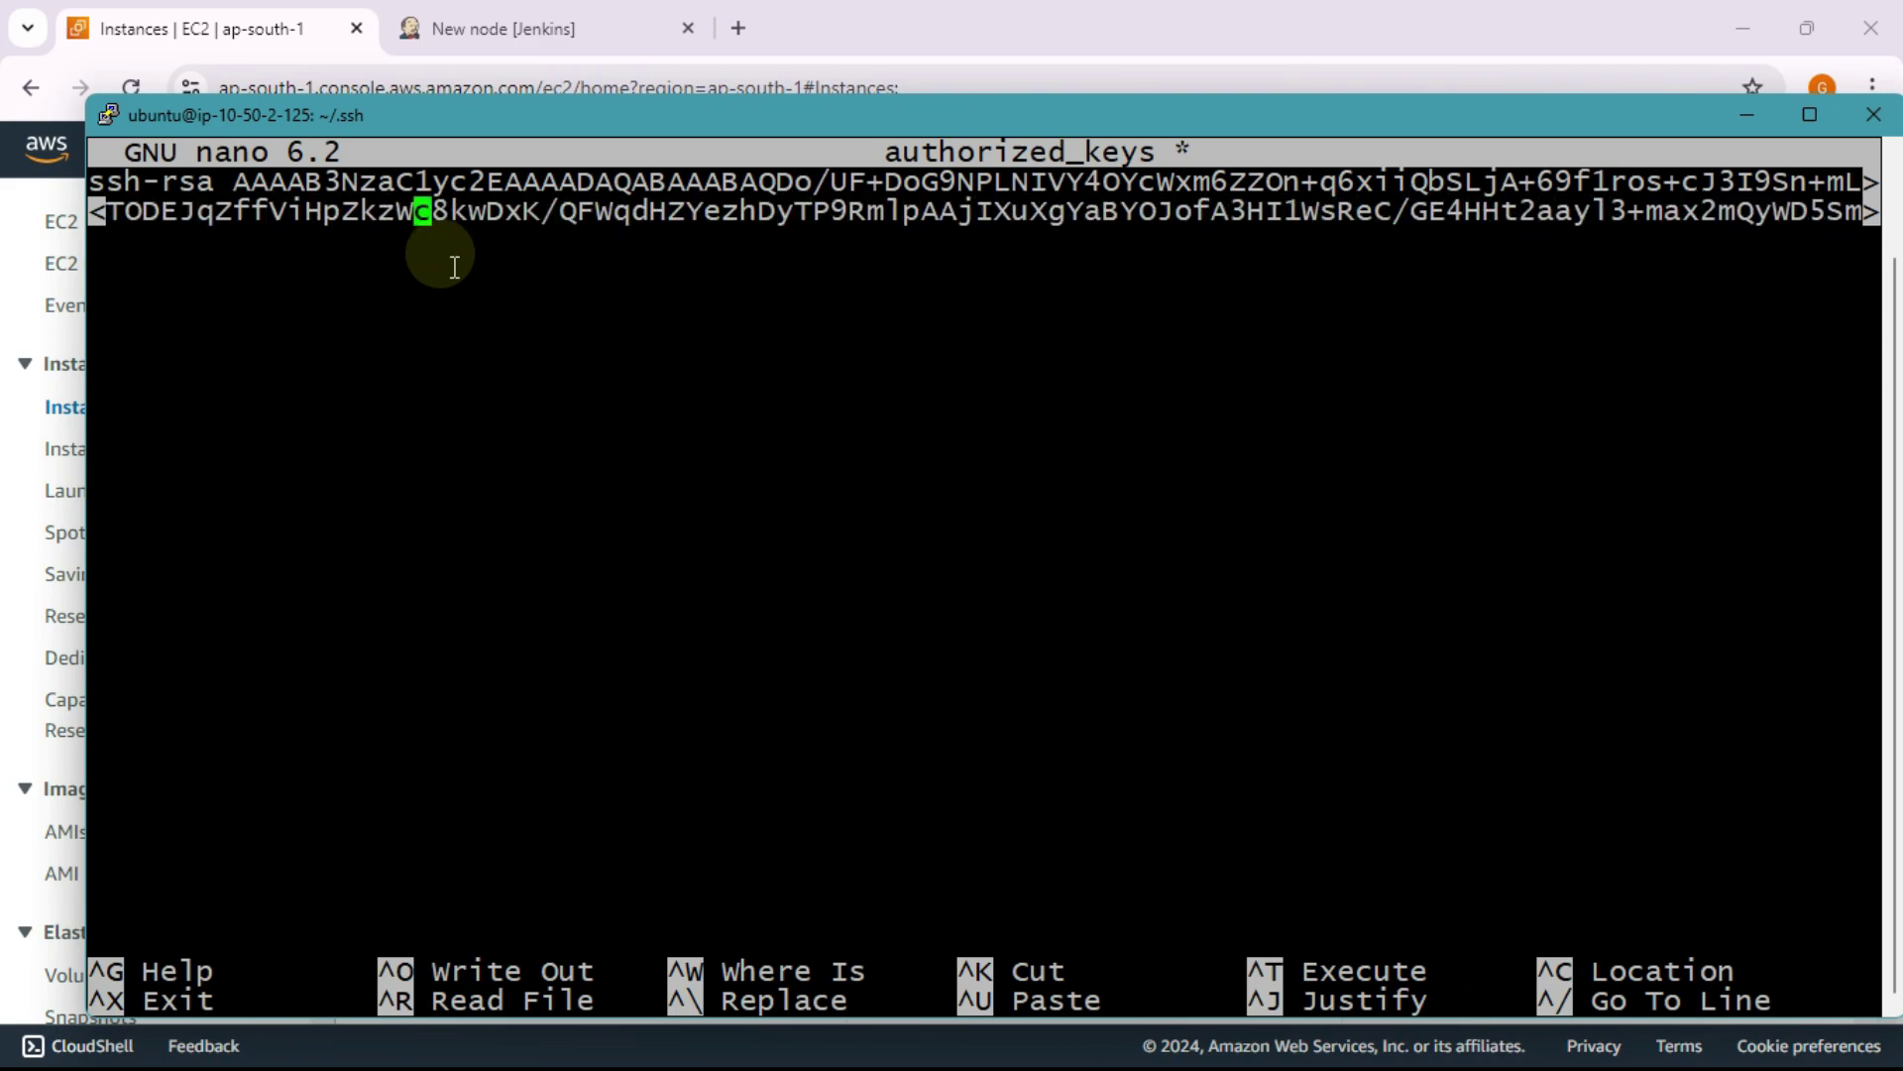
key(Left)
key(Left)
key(Left)
key(Left)
key(Left)
key(Left)
key(Left)
key(Left)
key(Left)
key(Left)
key(Left)
key(Left)
key(Left)
key(Left)
key(Left)
key(Left)
key(Left)
key(Left)
key(Left)
key(Left)
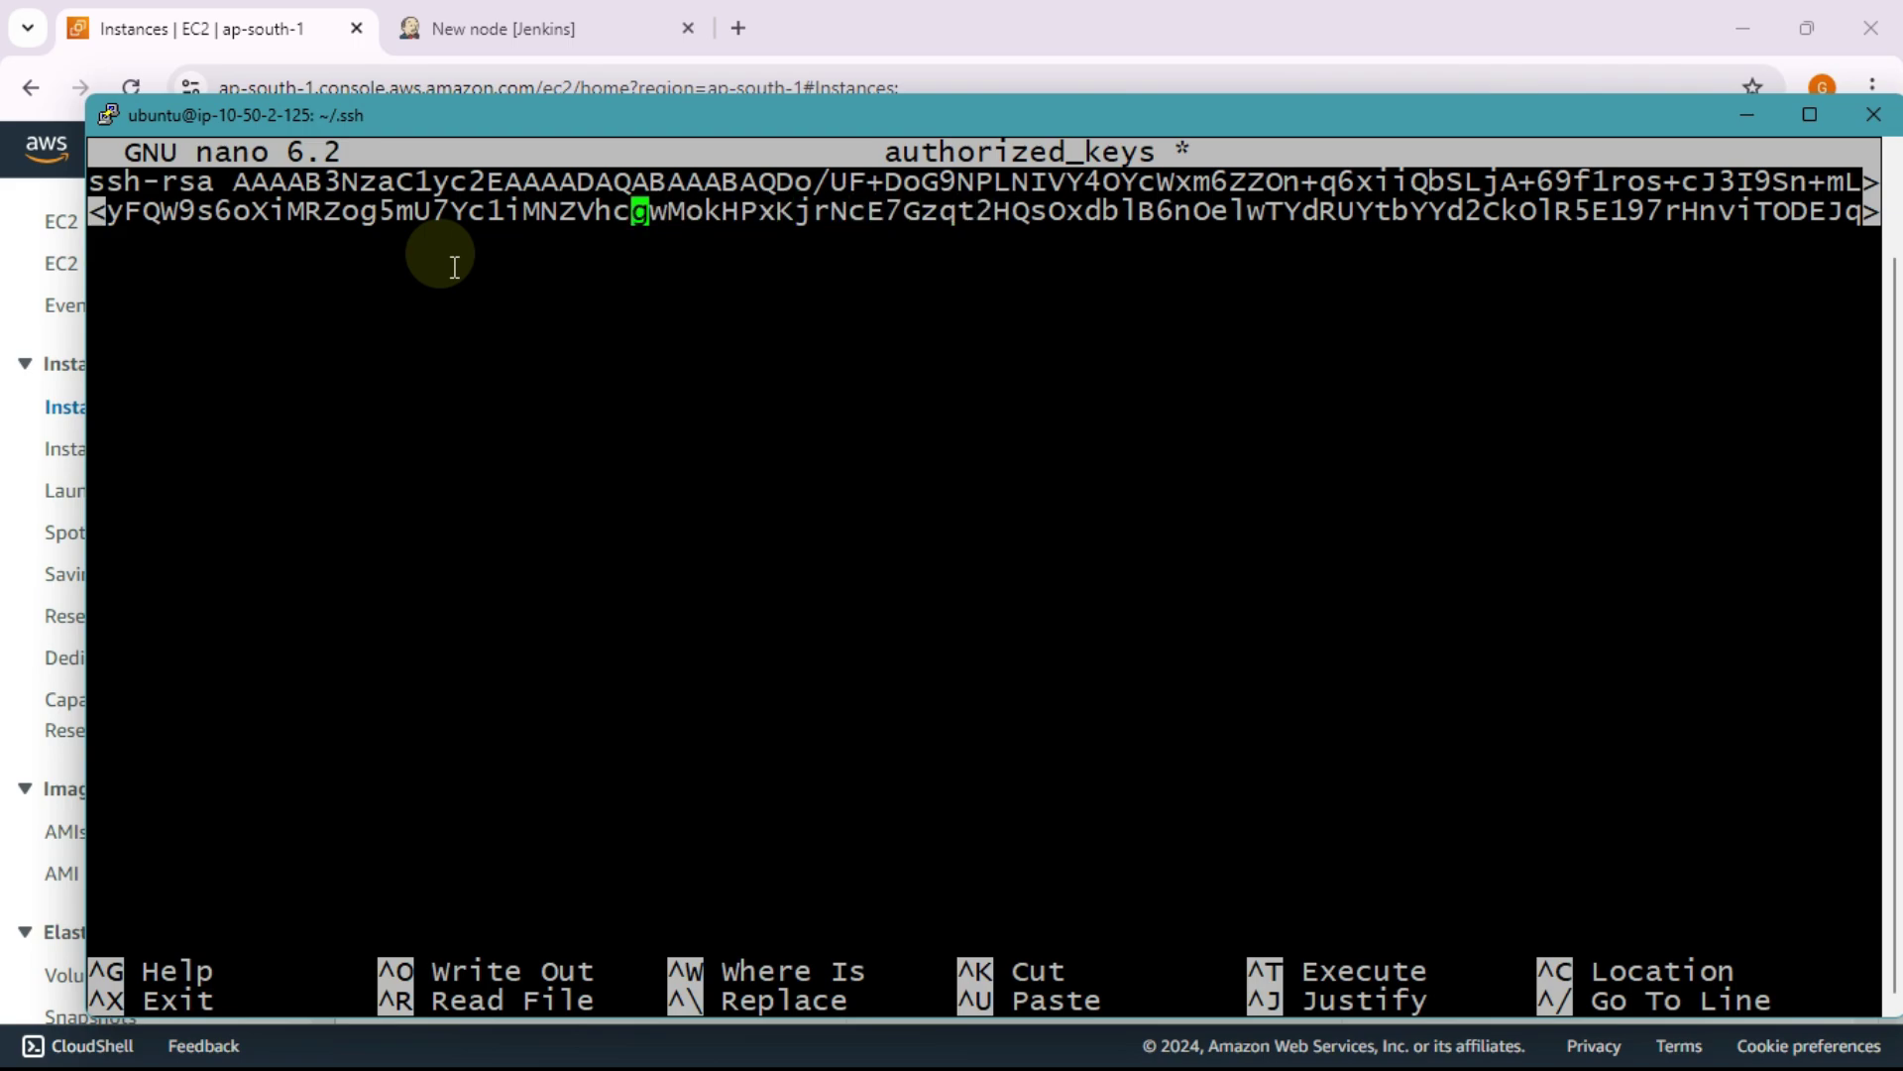
key(Left)
key(Left)
key(Left)
key(Left)
key(Left)
key(Left)
key(Left)
key(Left)
key(Left)
key(Left)
key(Left)
key(Left)
key(Left)
key(Left)
key(Left)
key(Left)
key(Left)
key(Left)
key(Left)
key(Left)
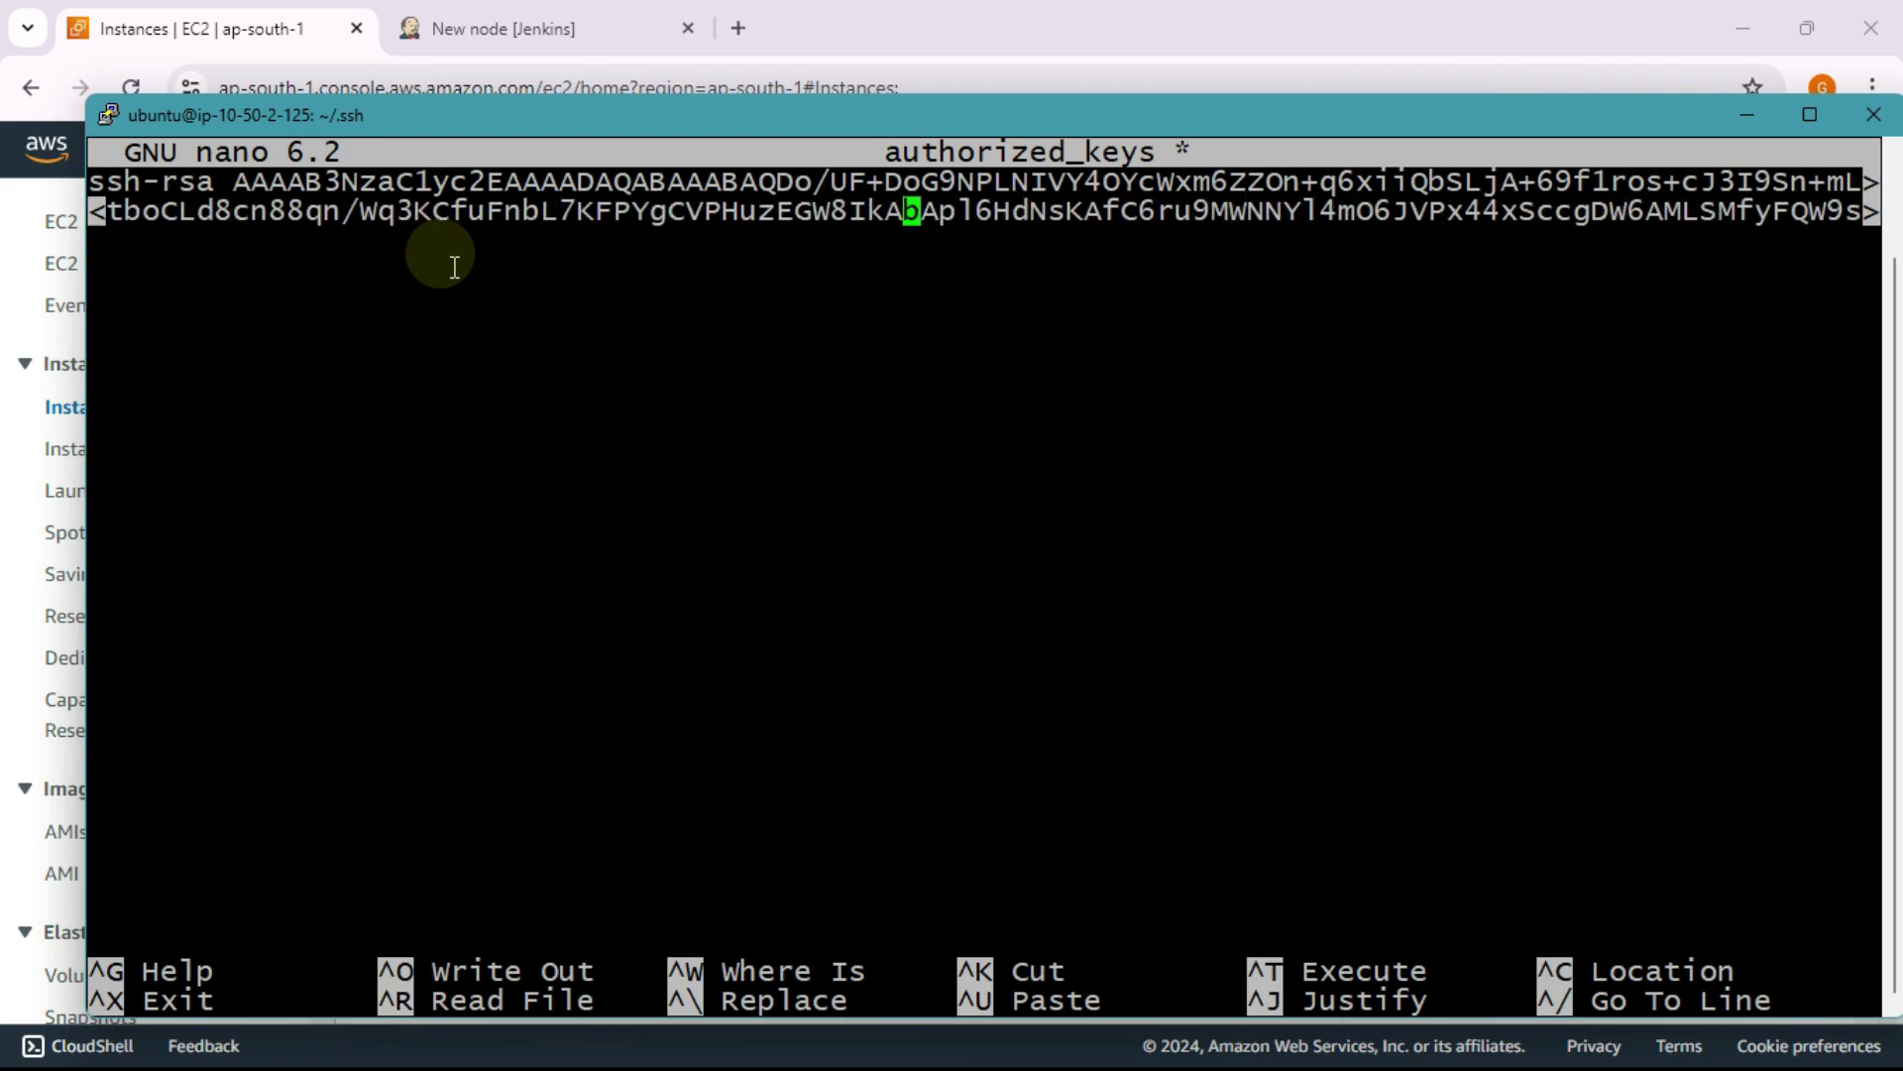
key(Left)
key(Left)
key(Left)
key(Left)
key(Left)
key(Left)
key(Left)
key(Left)
key(Left)
key(Left)
key(Left)
key(Left)
key(Left)
key(Left)
key(Left)
key(Left)
key(Left)
key(Left)
key(Left)
key(Left)
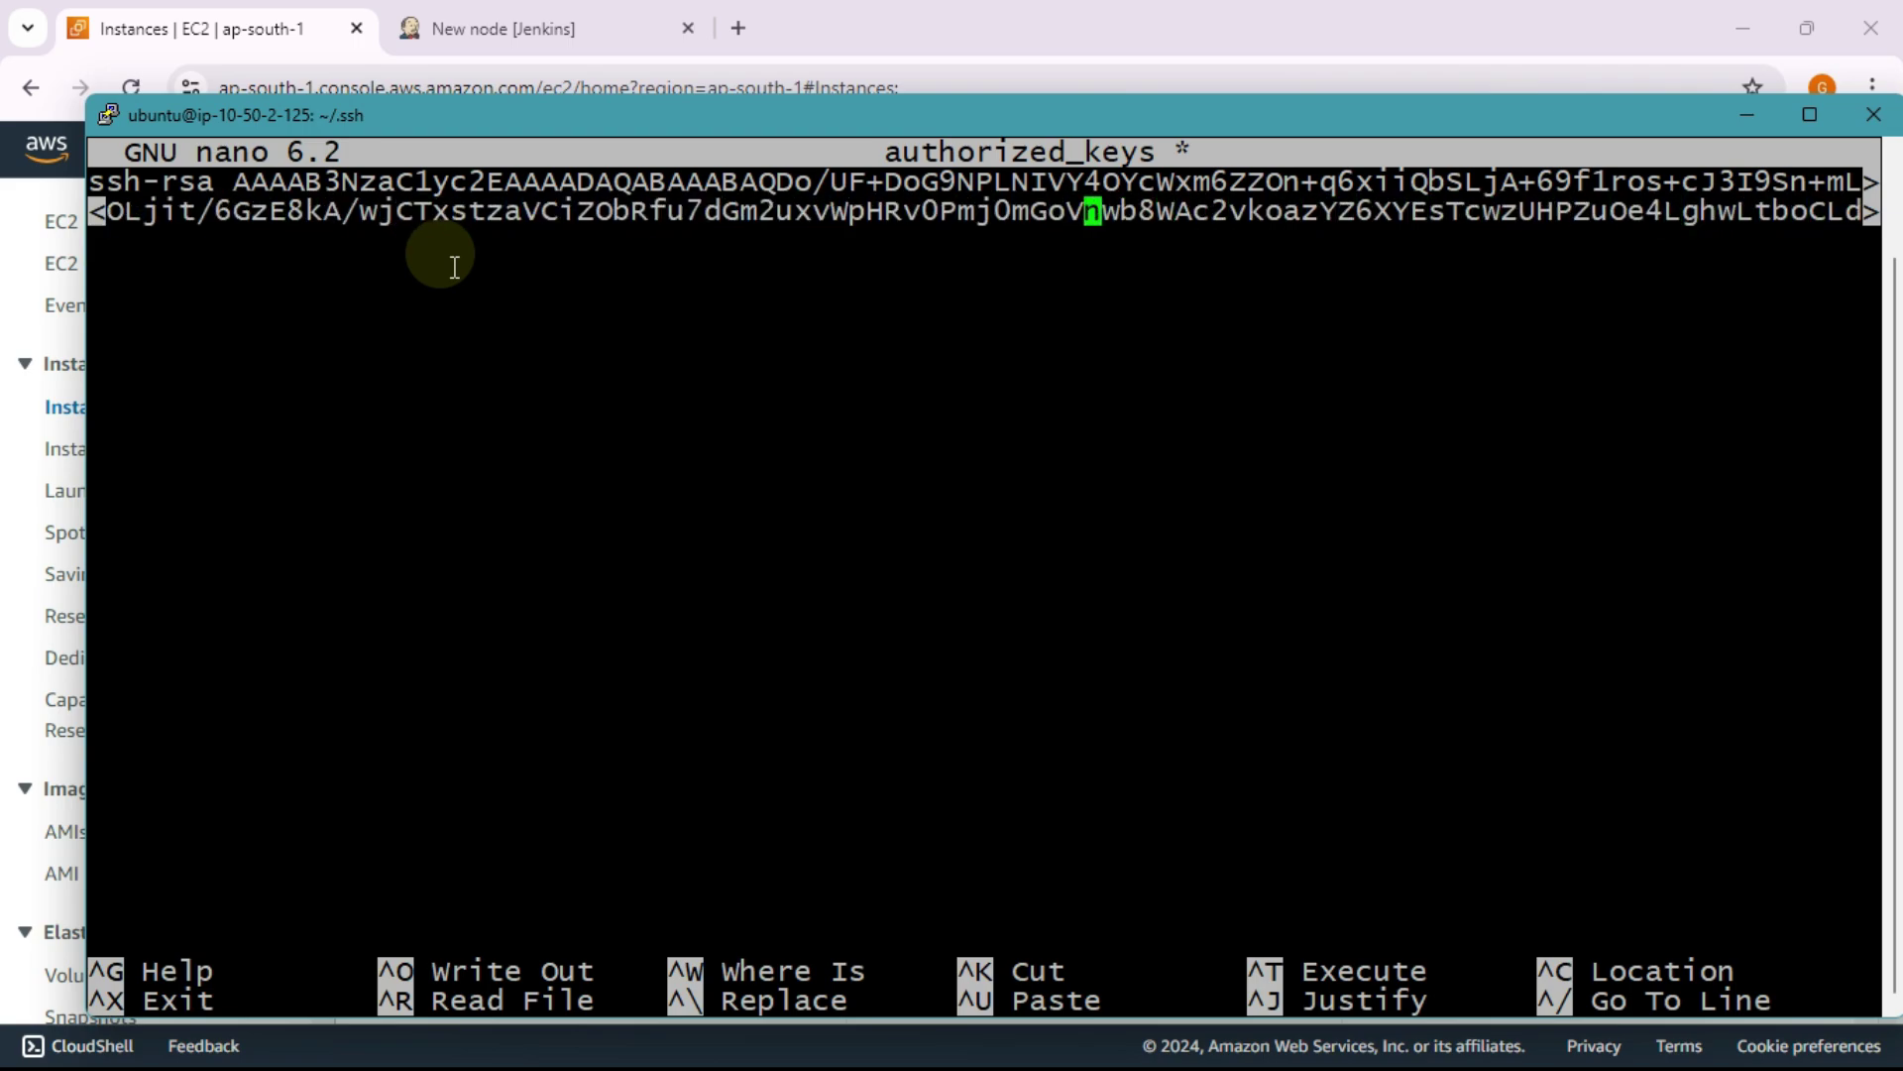
key(Left)
key(Left)
key(Left)
key(Left)
key(Left)
key(Left)
key(Left)
key(Left)
key(Left)
key(Left)
key(Left)
key(Left)
key(Left)
key(Left)
key(Left)
key(Left)
key(Left)
key(Left)
key(Left)
key(Left)
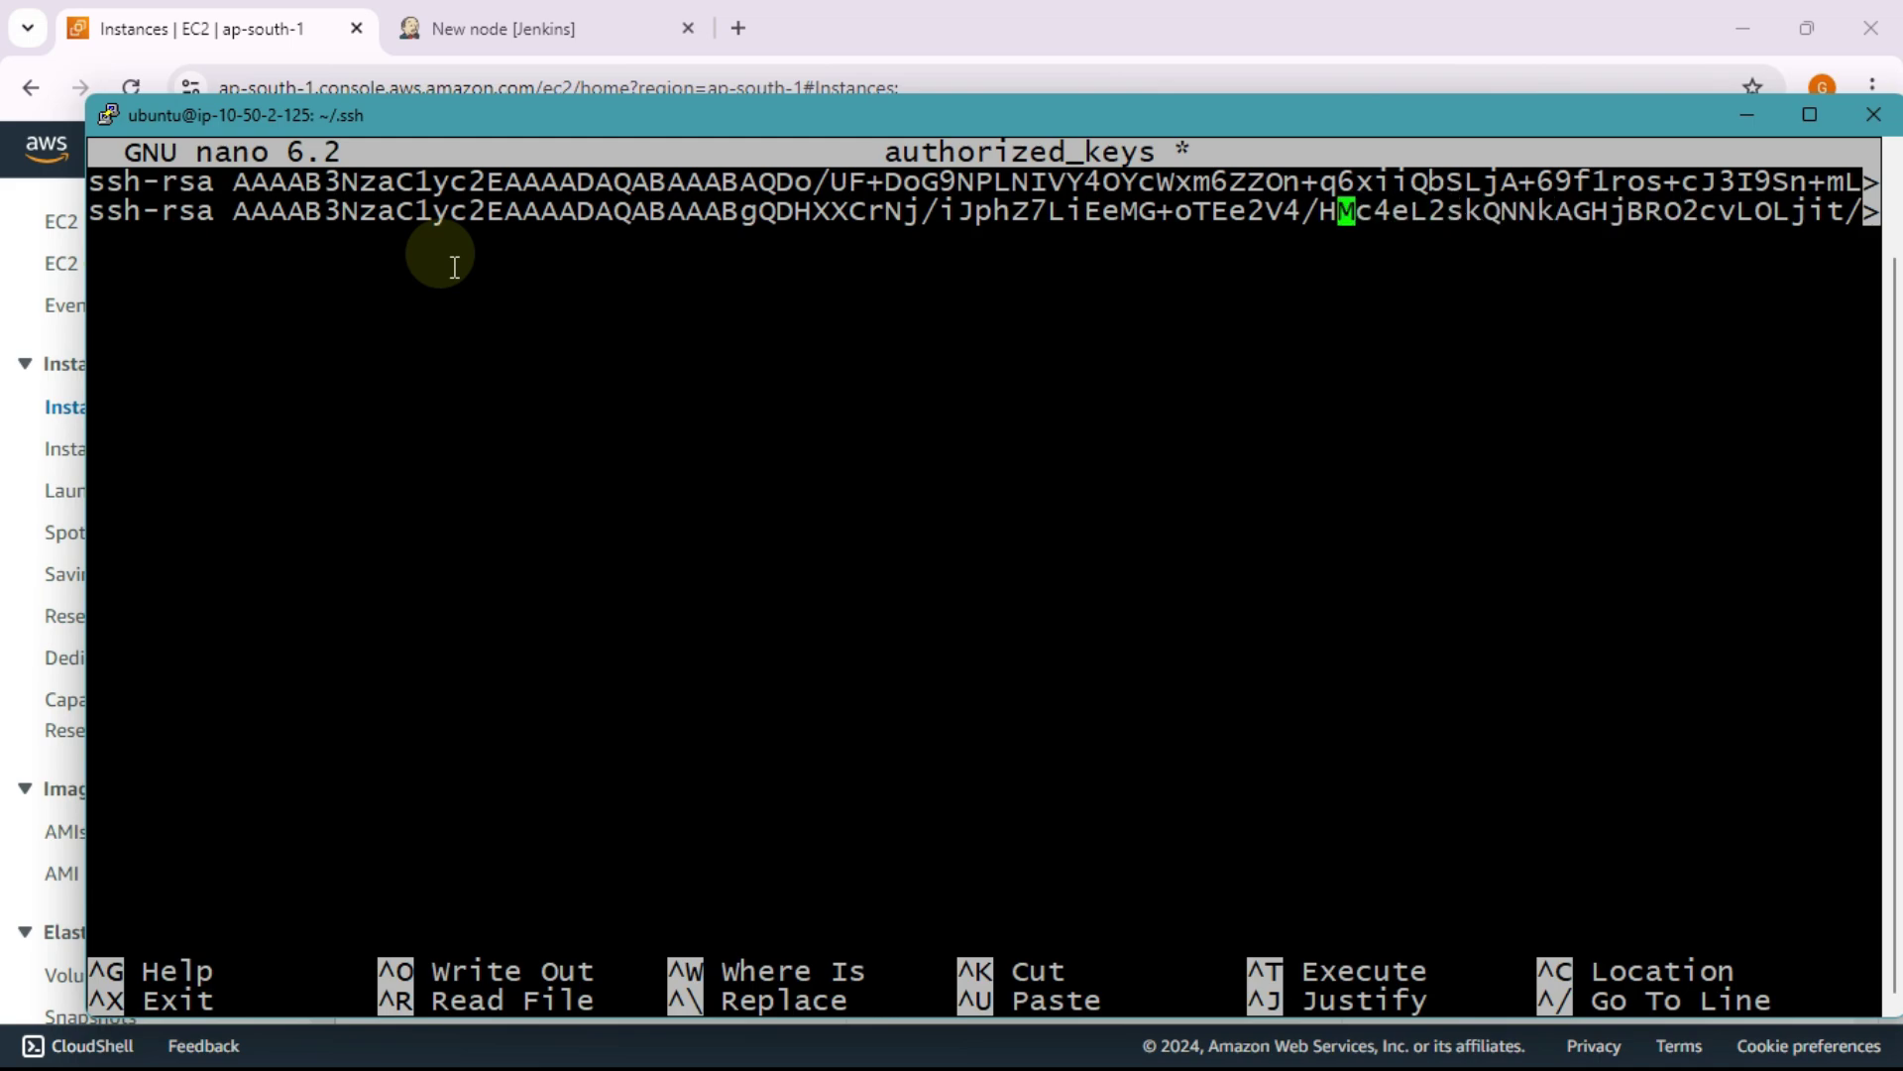
key(Left)
key(Left)
key(Left)
key(Left)
key(Left)
key(Left)
key(Left)
key(Left)
key(Left)
key(Left)
key(Left)
key(Left)
key(Left)
key(Left)
key(Left)
key(Left)
key(Left)
key(Left)
key(Left)
key(Left)
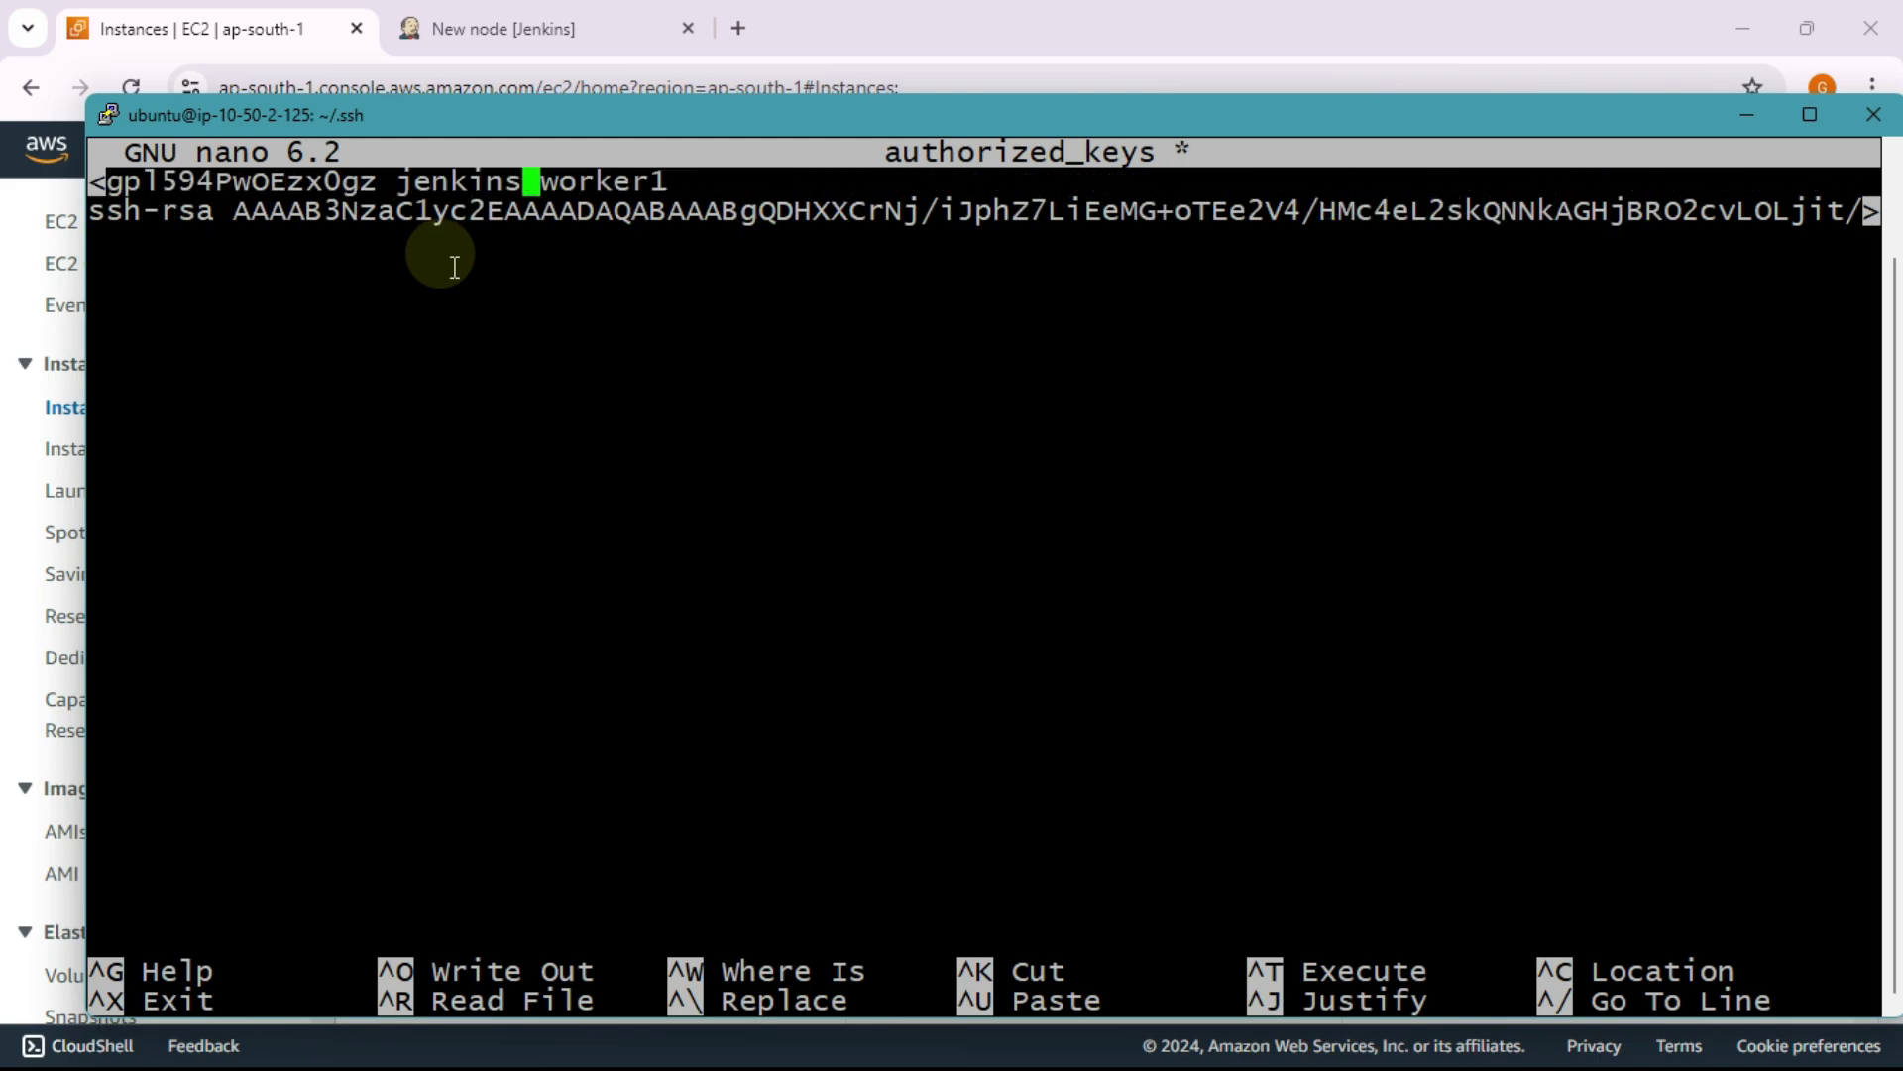
key(Right)
key(Right)
key(Right)
key(Right)
key(Right)
key(Right)
key(Right)
key(Right)
key(Right)
key(Right)
key(Right)
key(Right)
key(Right)
key(Right)
key(Right)
key(Right)
key(Right)
key(Right)
key(Right)
key(Right)
key(Down)
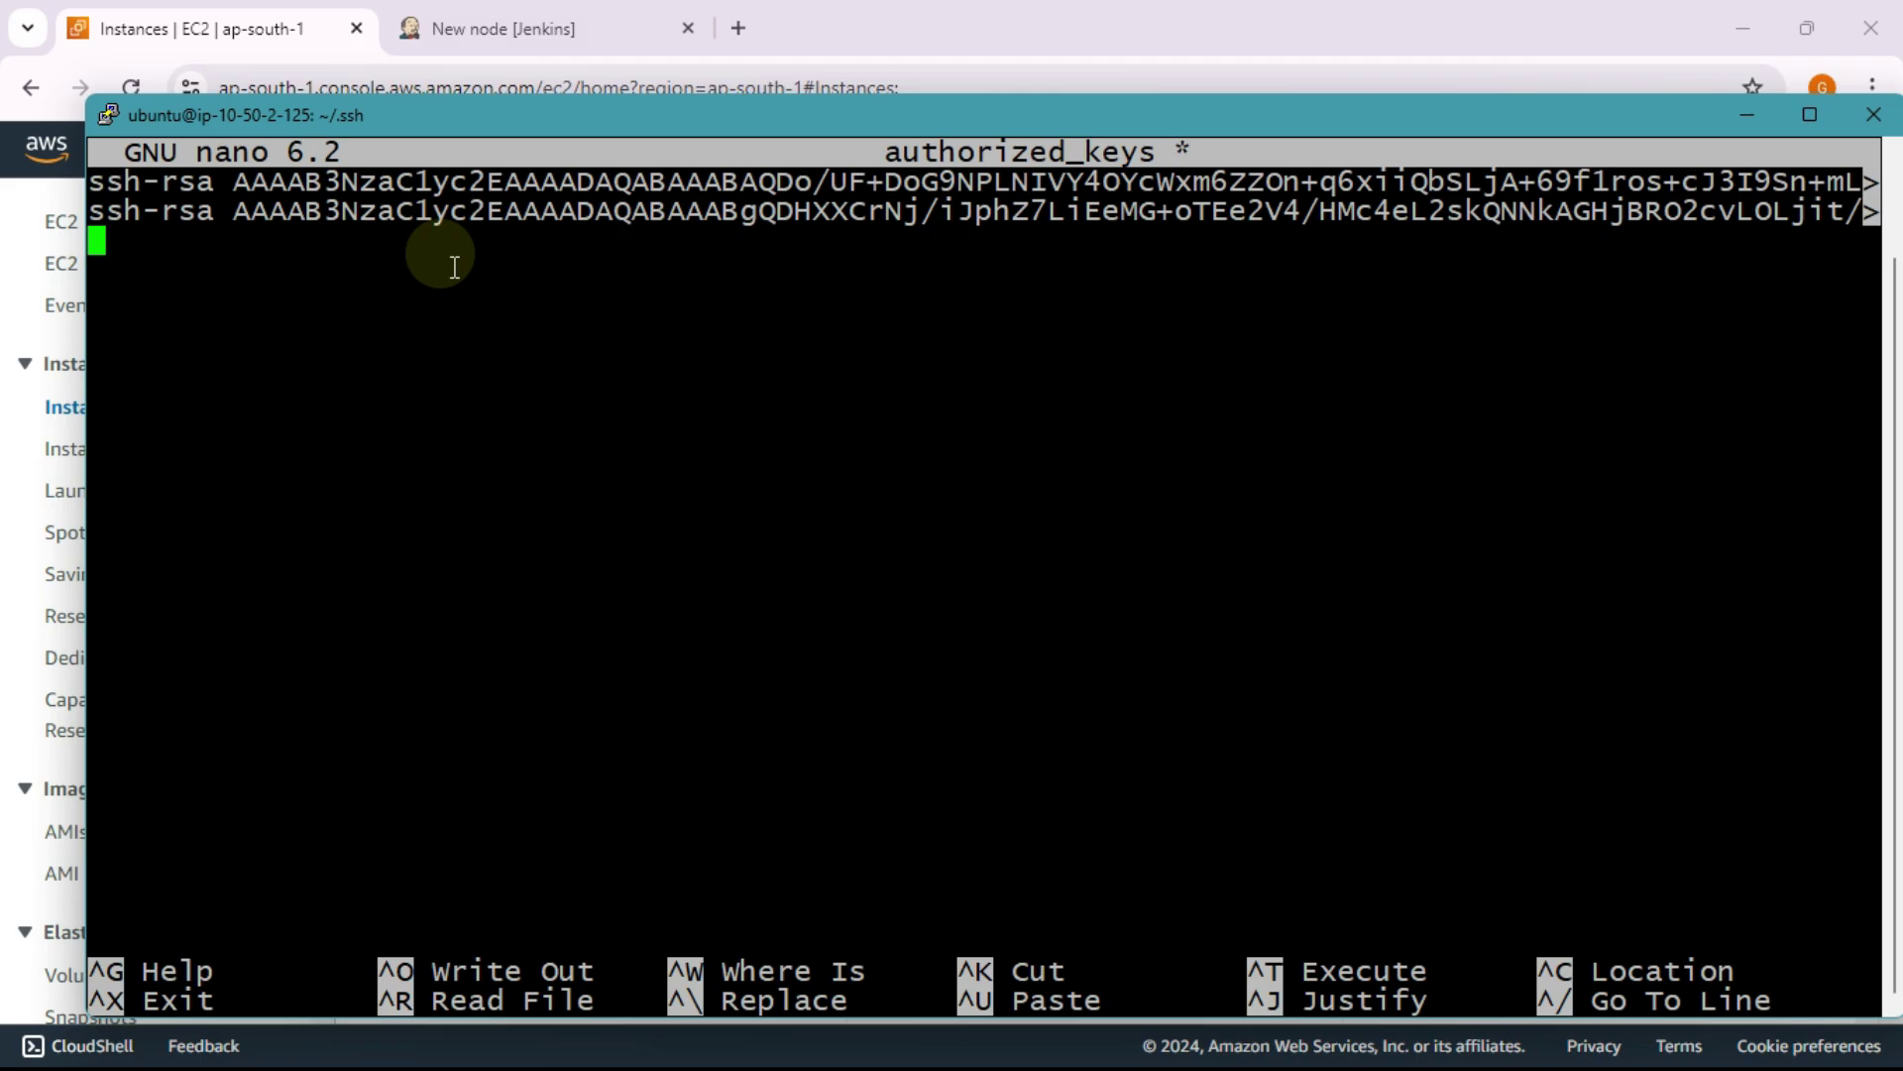
key(ctrl+o)
key(Return)
key(ctrl+x)
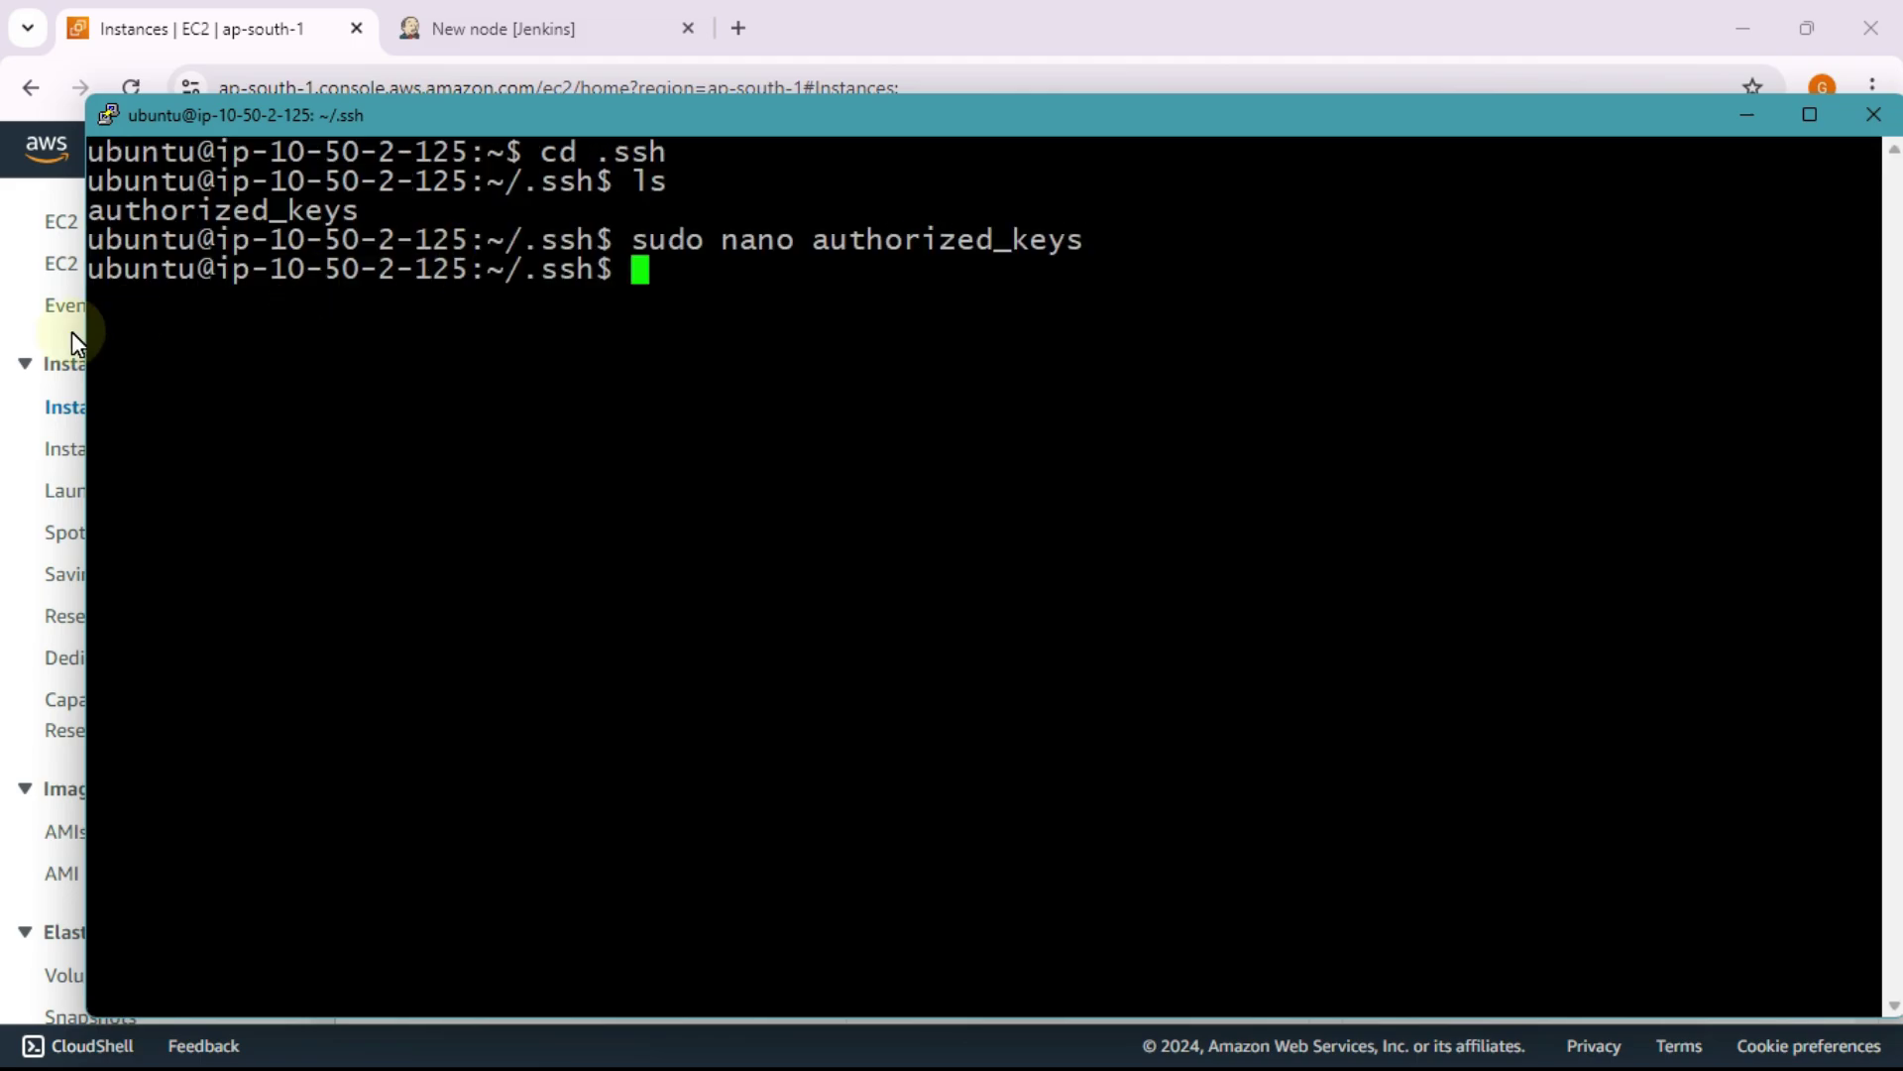
Step: Clear the ip-10-50-0-41 terminal
key(alt+Tab)
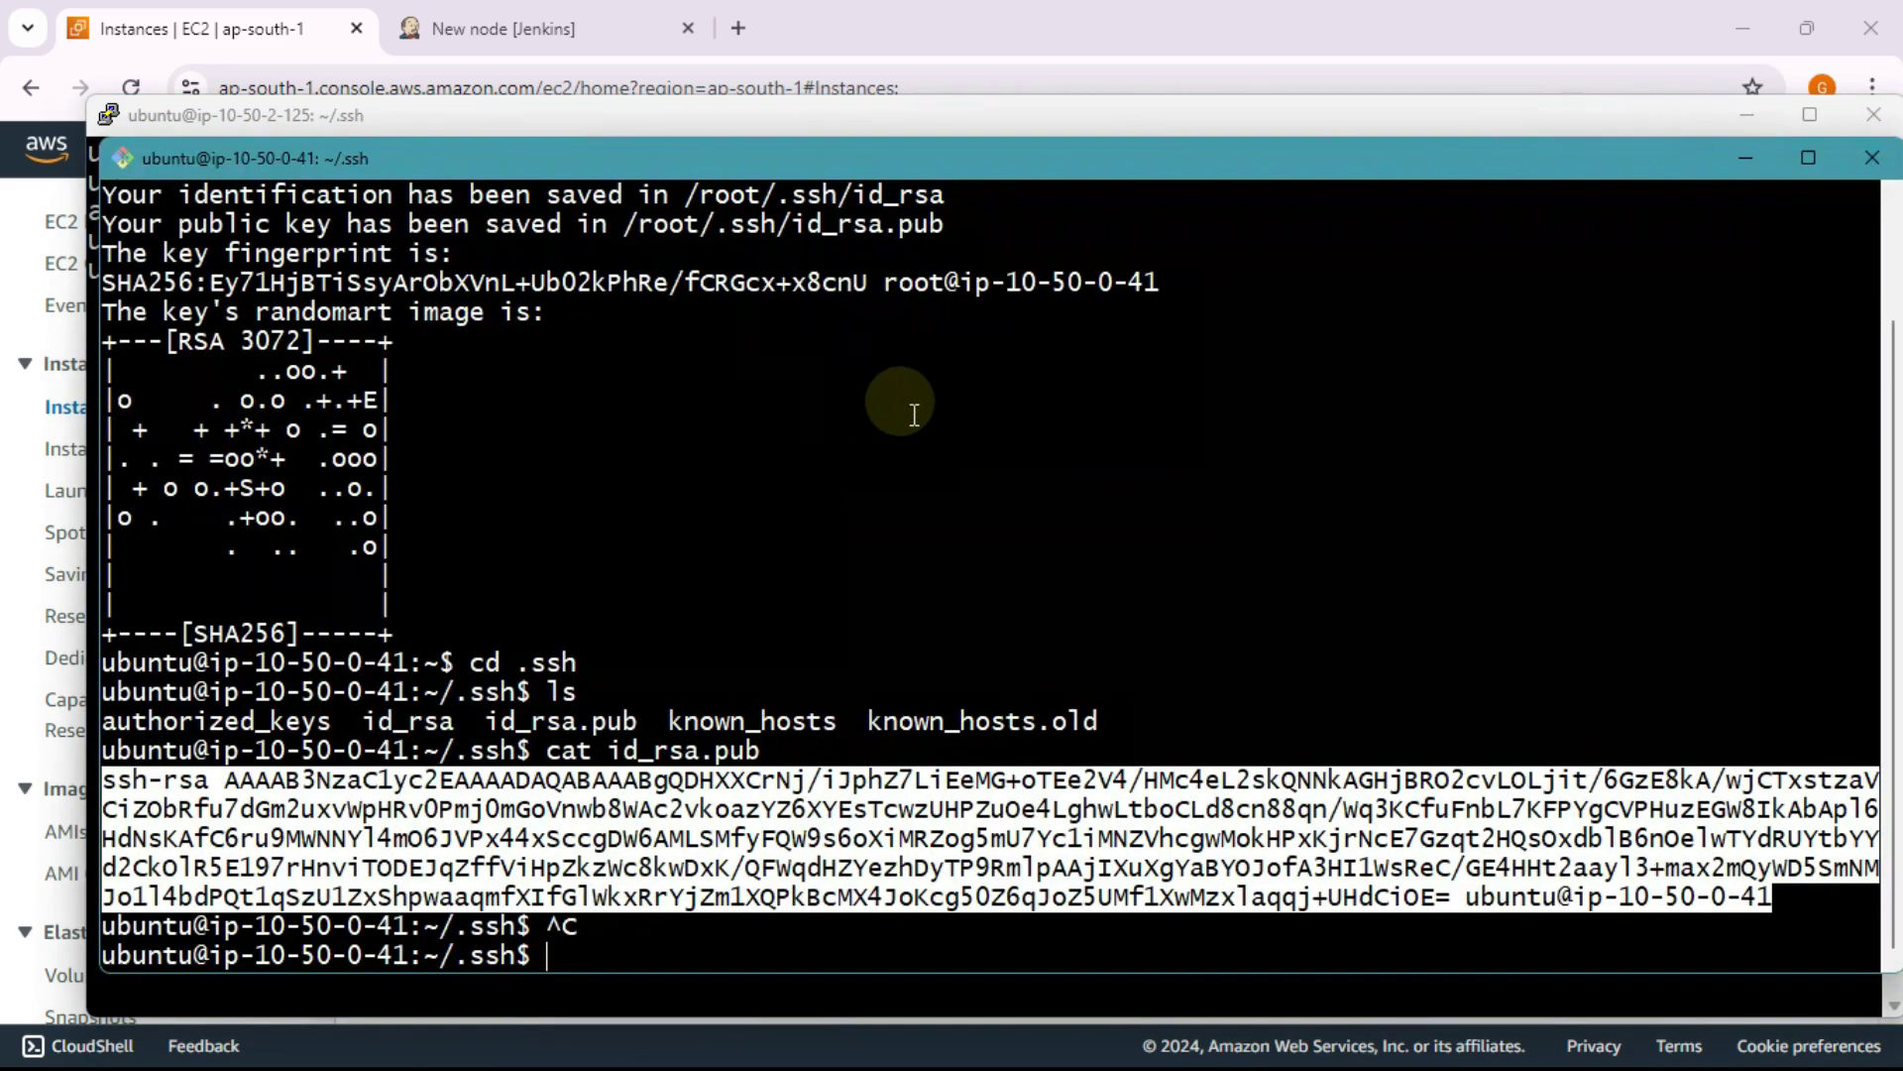
click(713, 495)
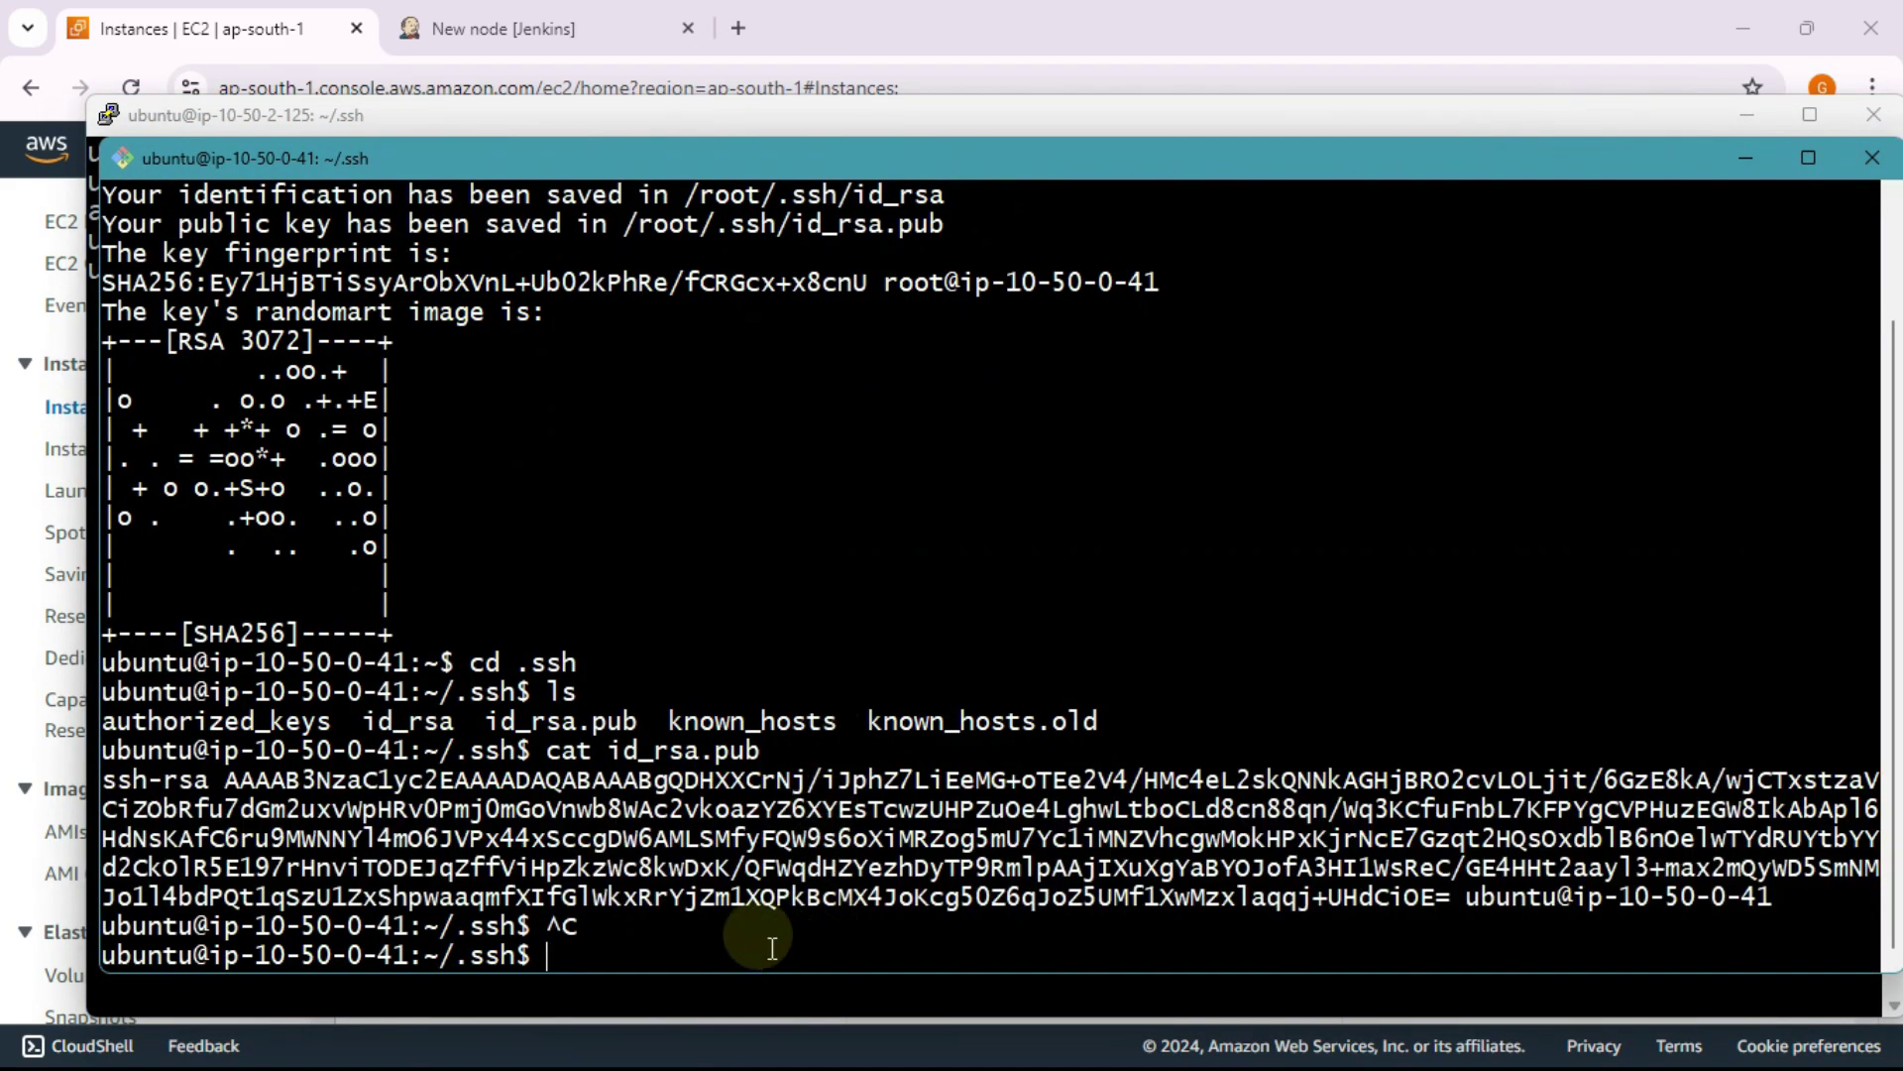
text(clear)
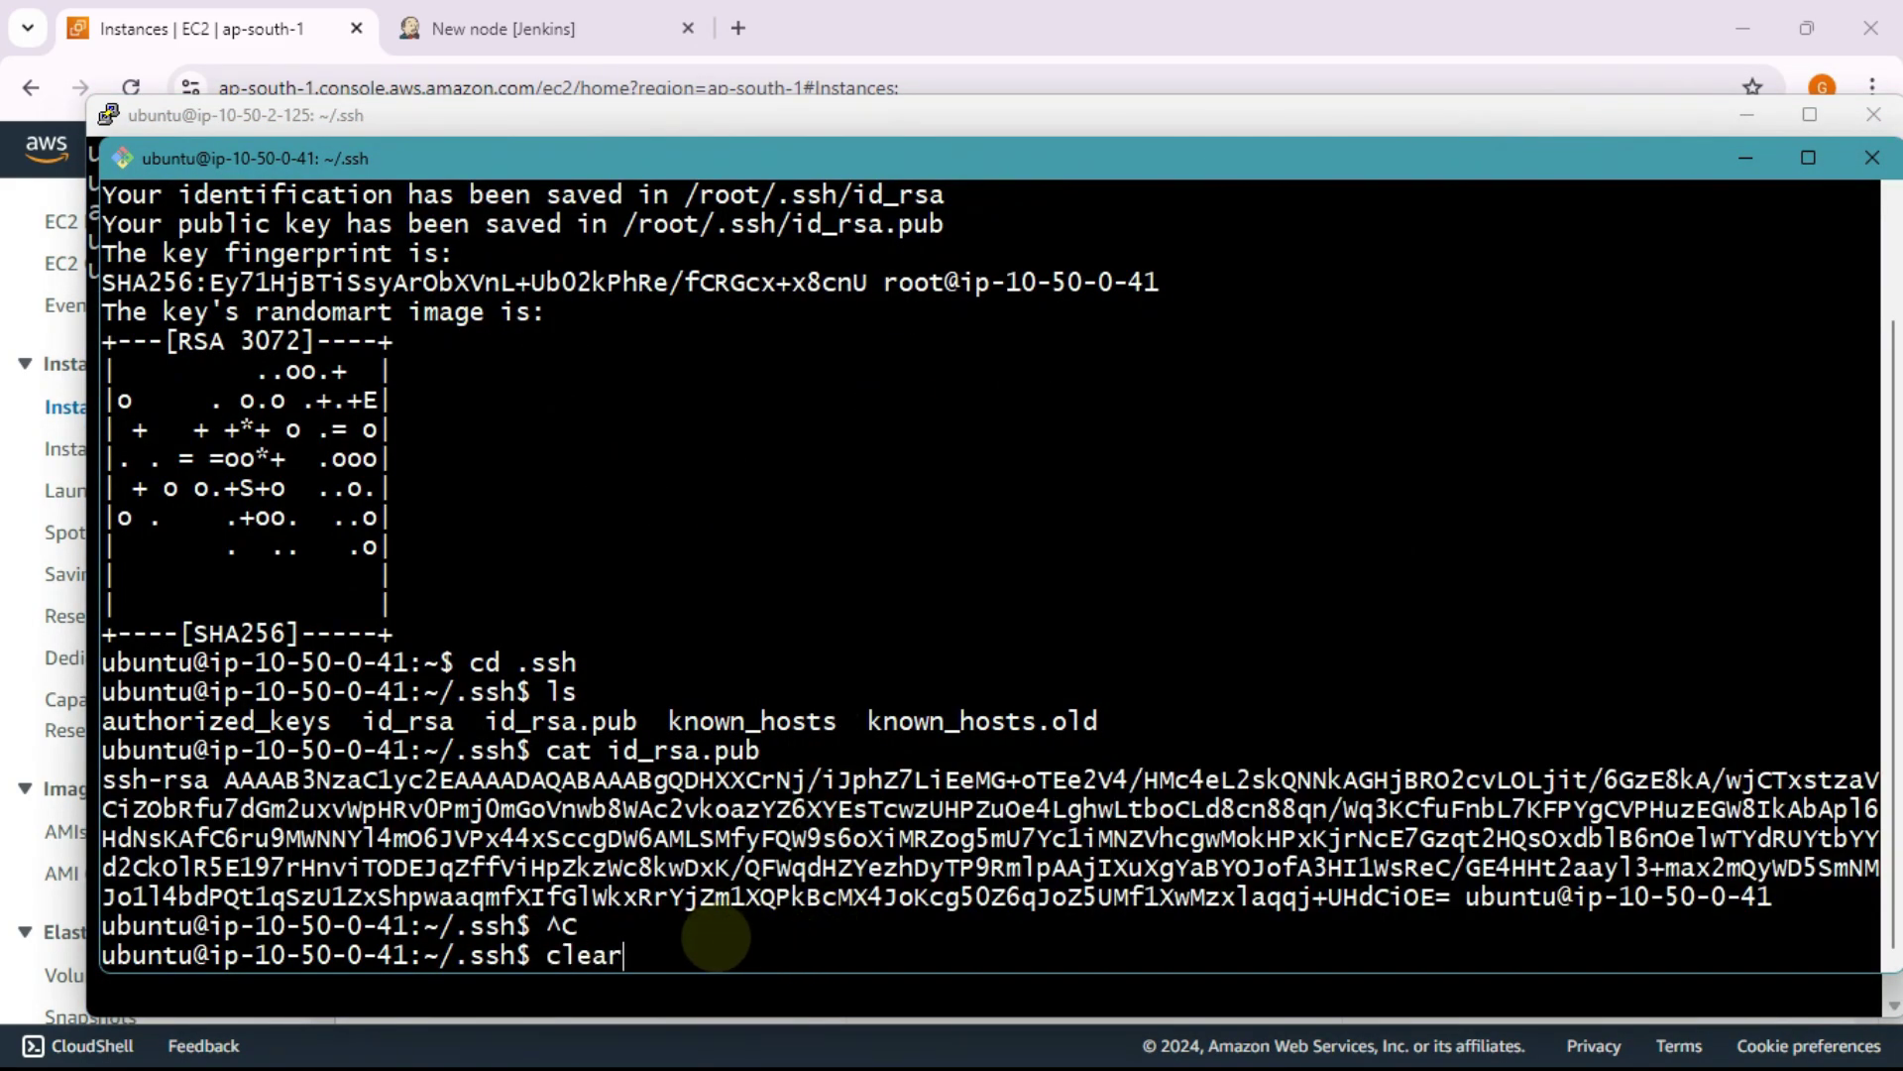
key(Return)
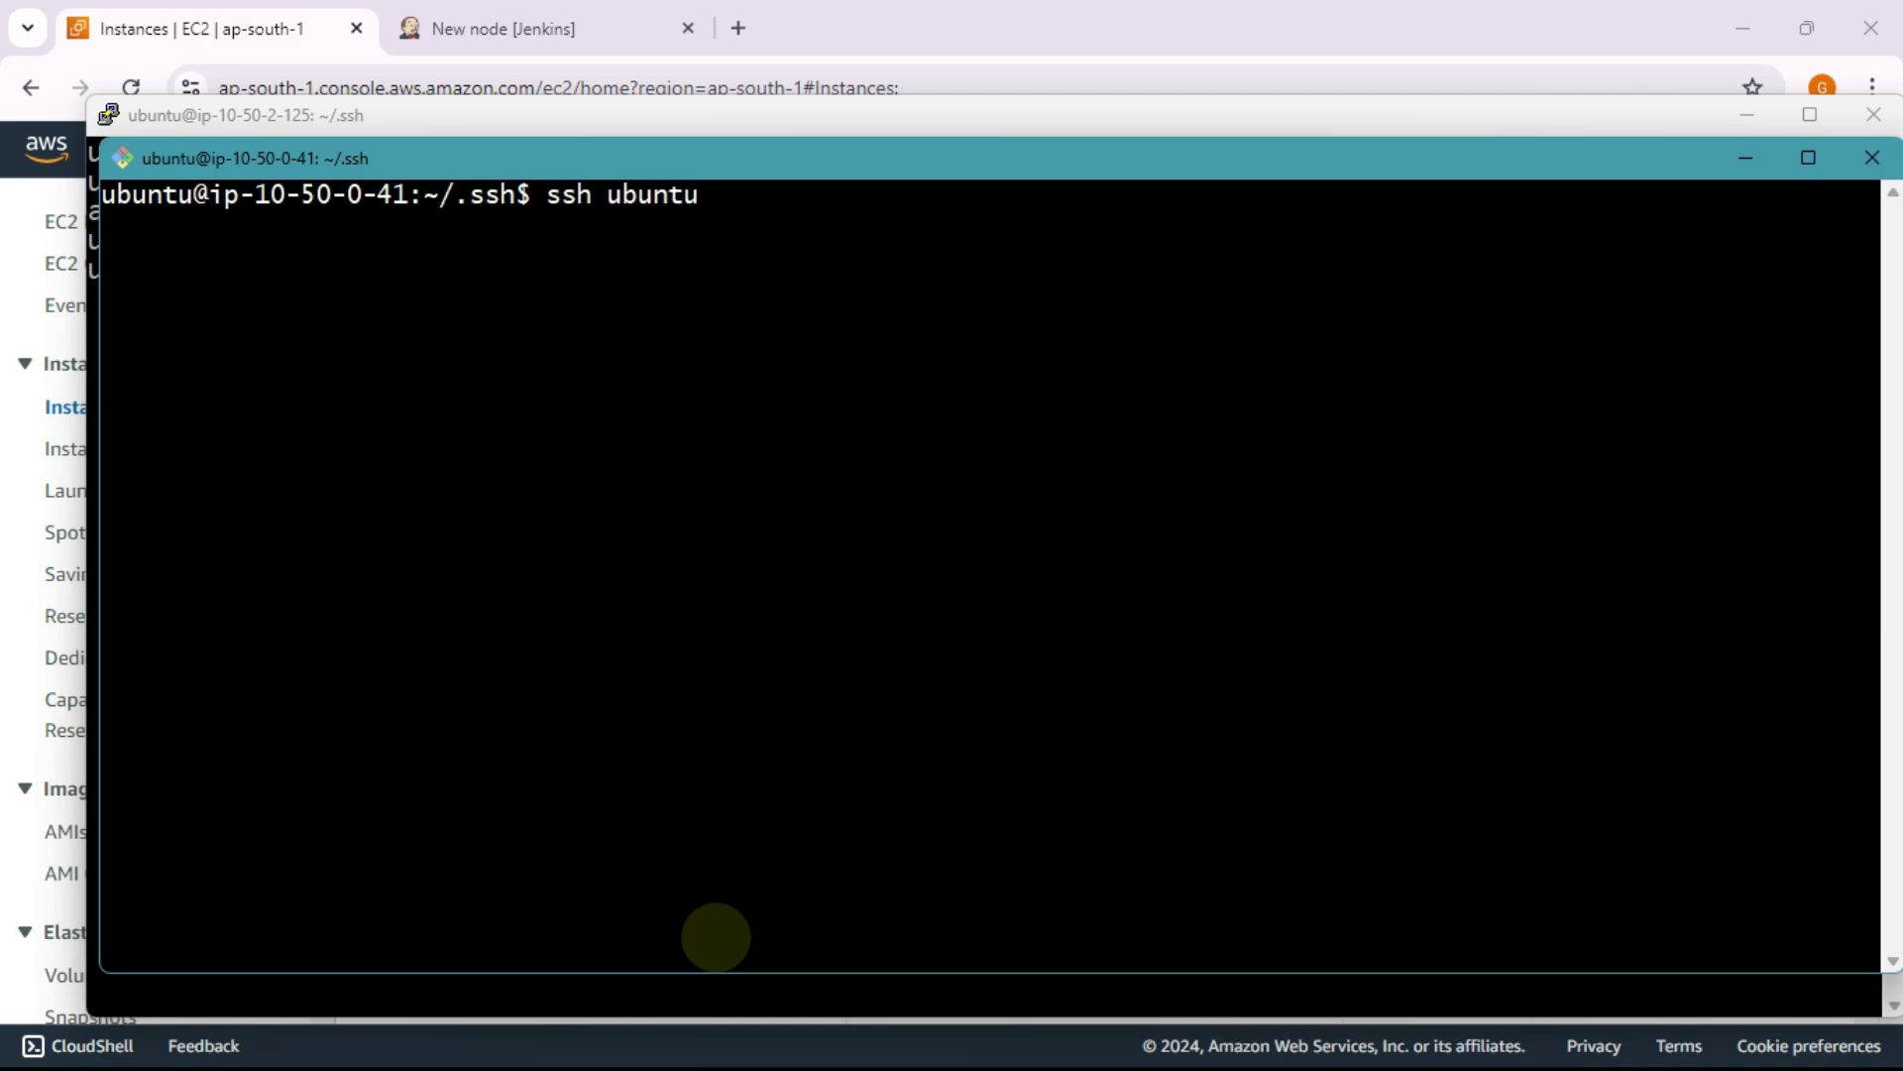
key(alt+Tab)
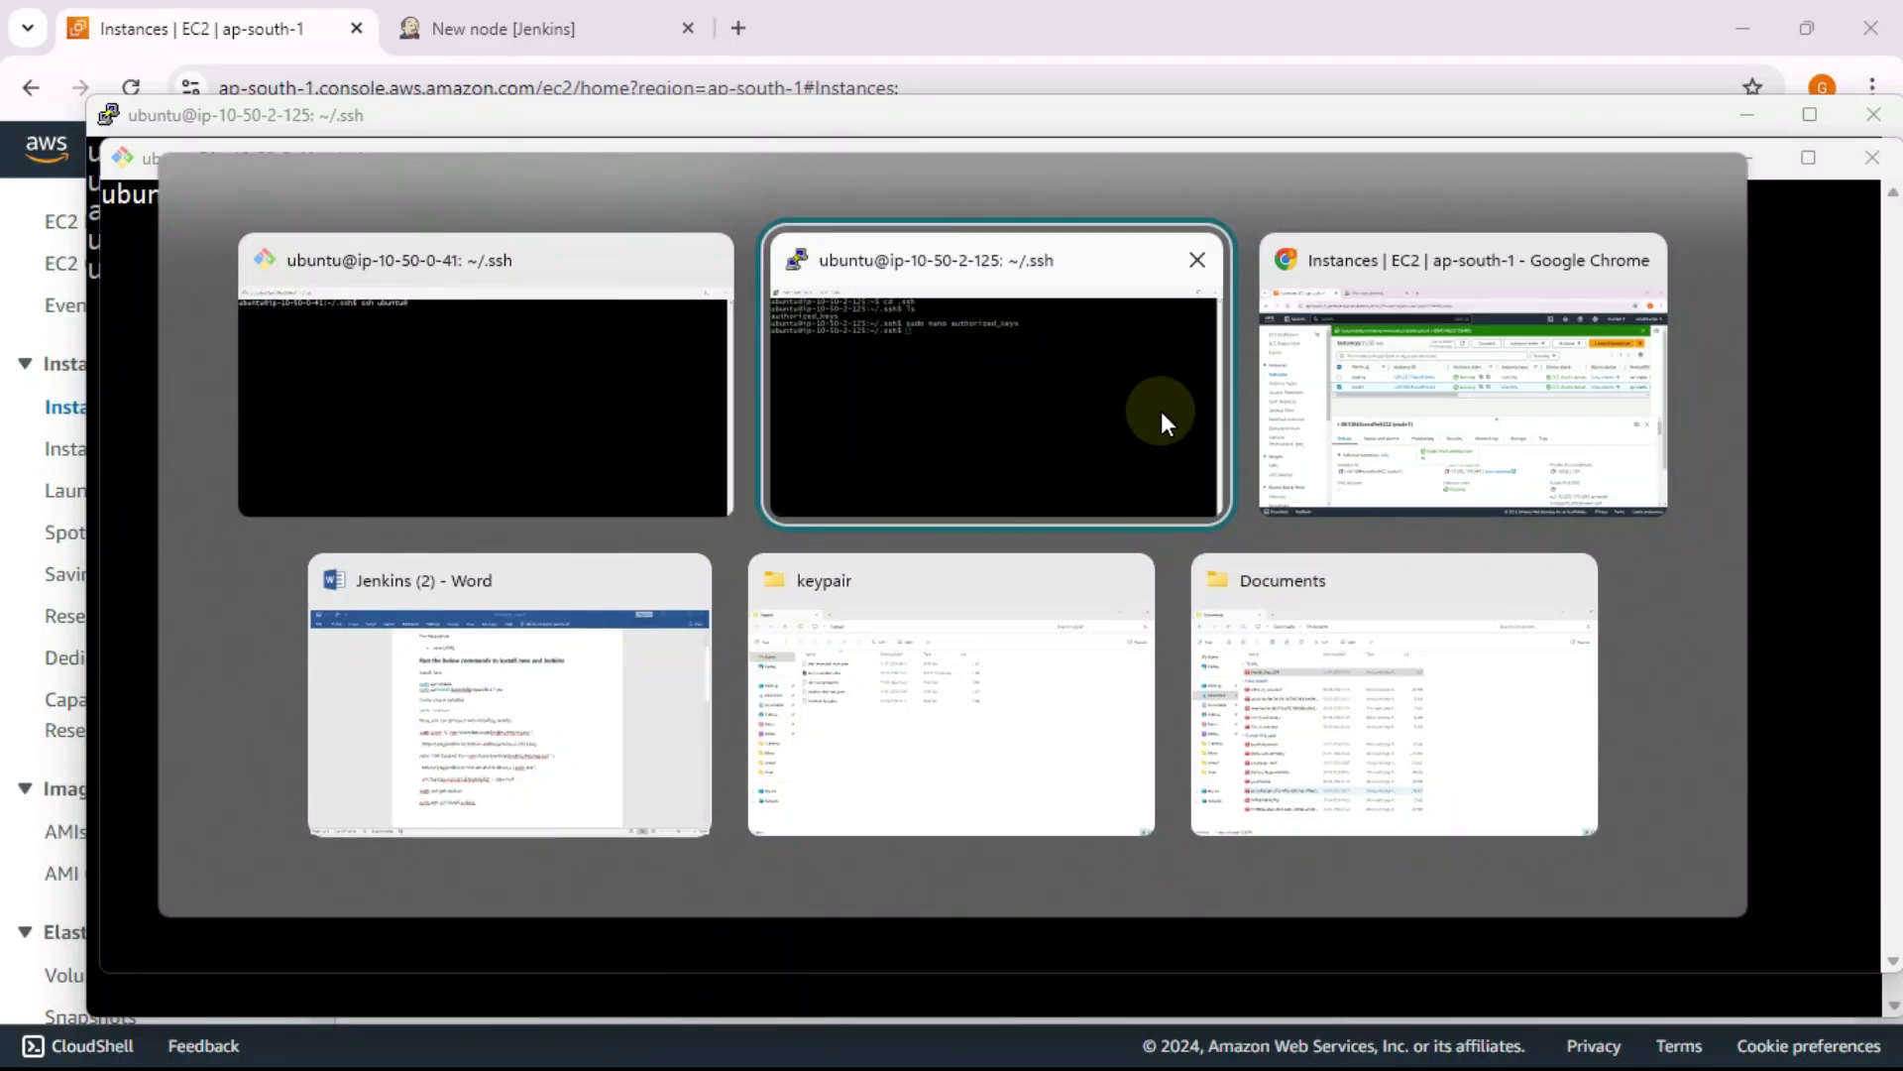
click(1405, 436)
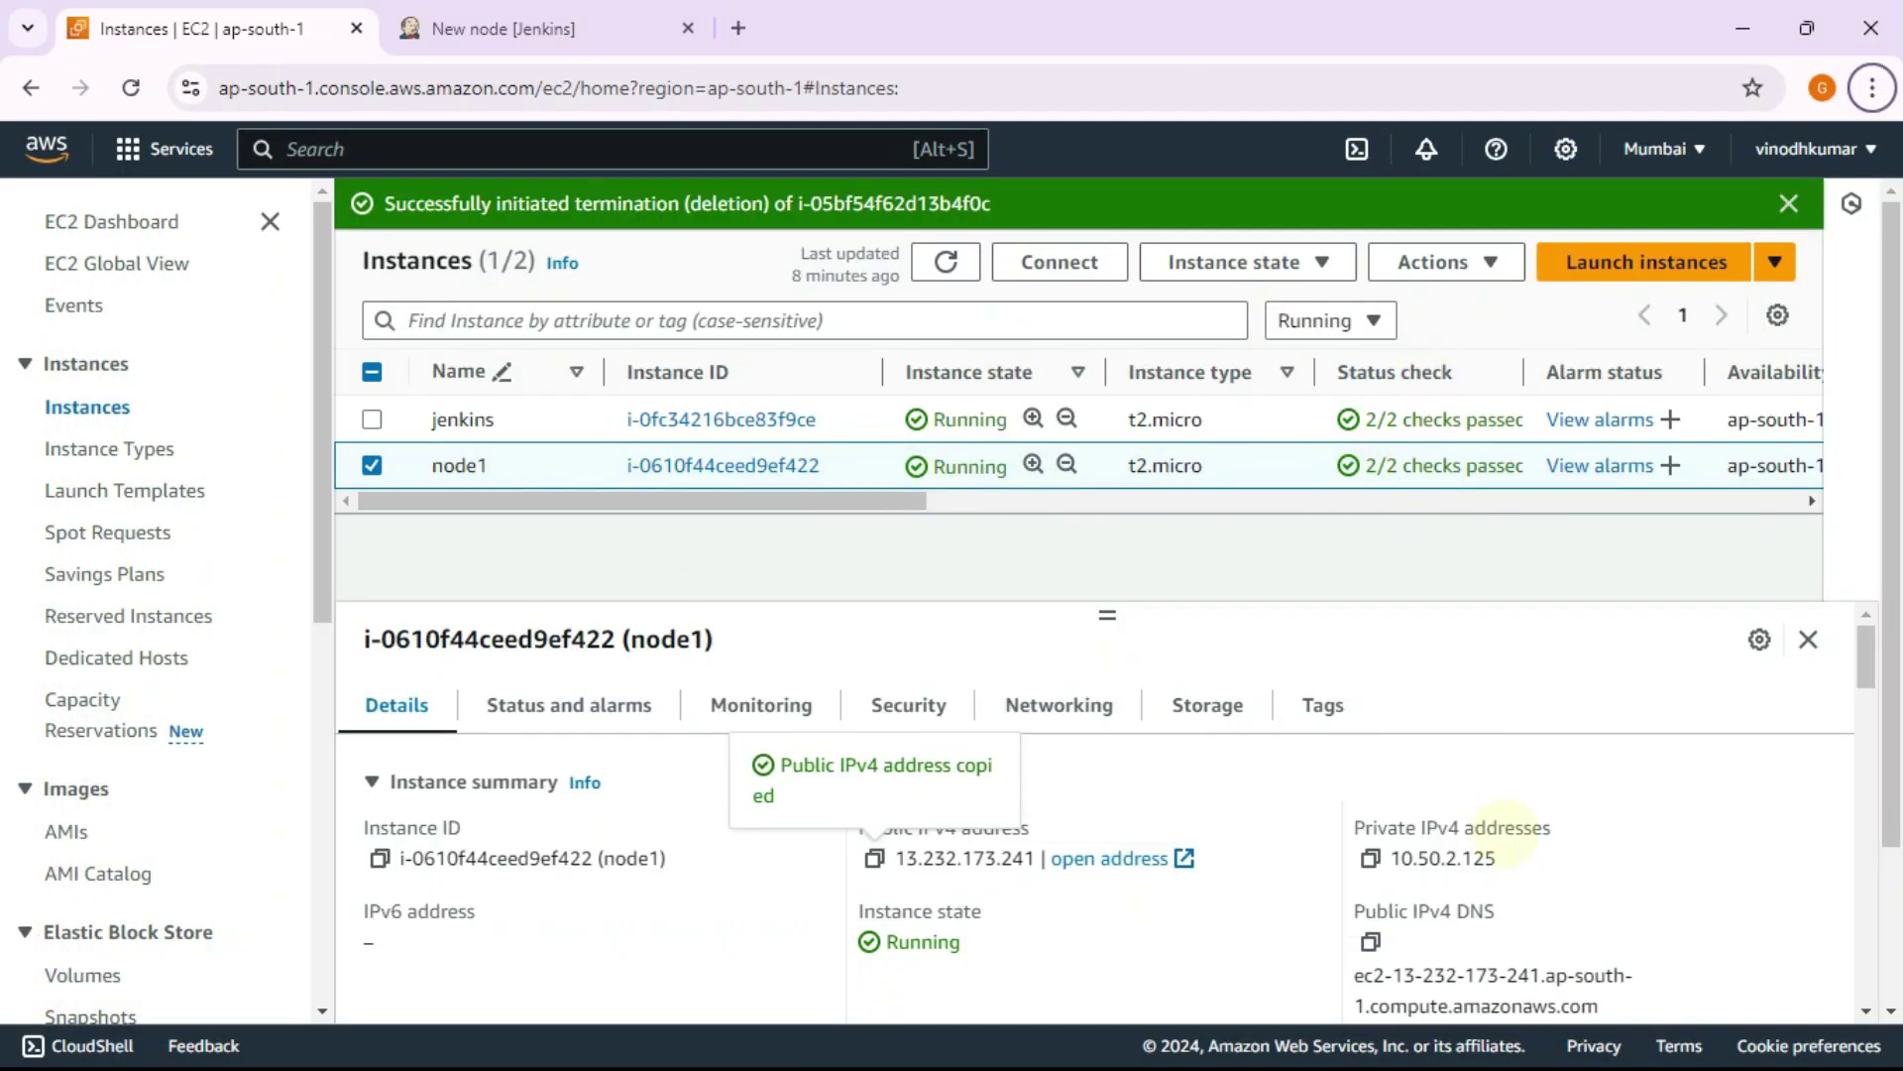
click(1373, 861)
key(alt+Tab)
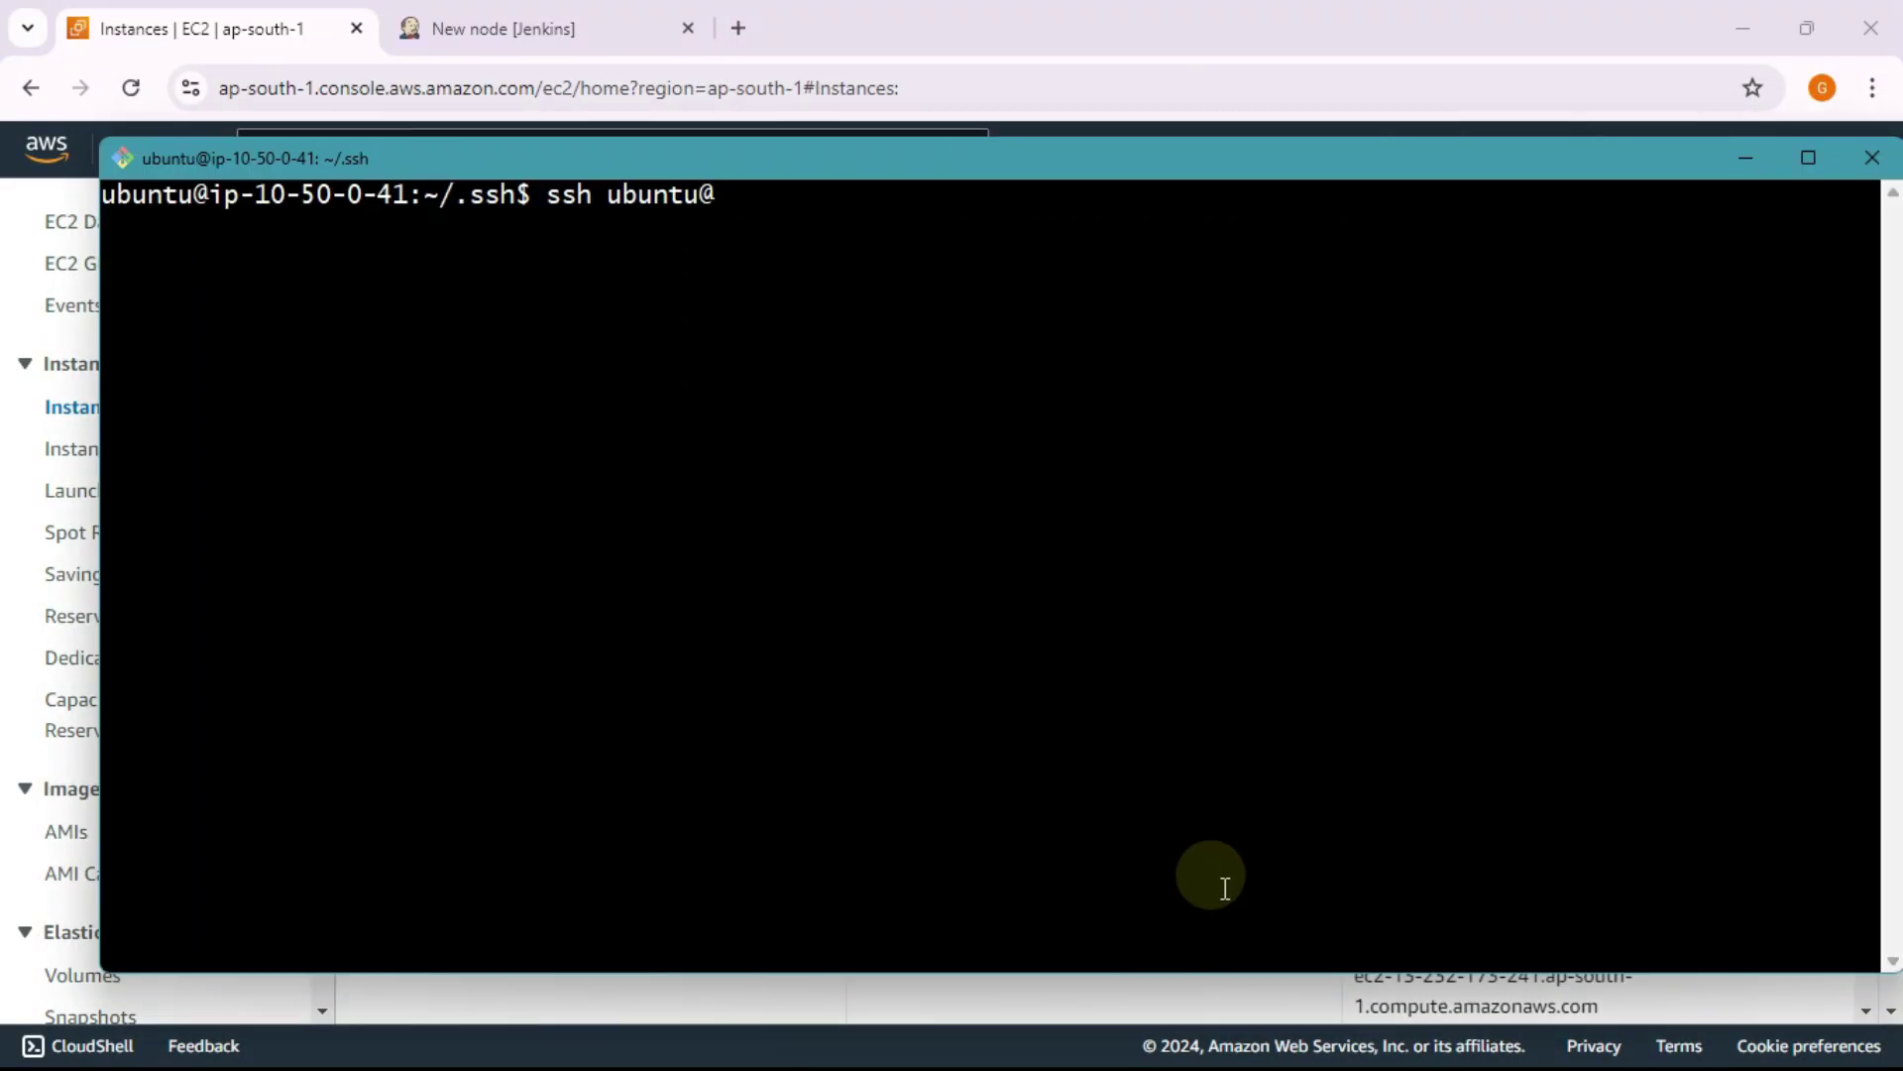
right_click(1226, 888)
key(Return)
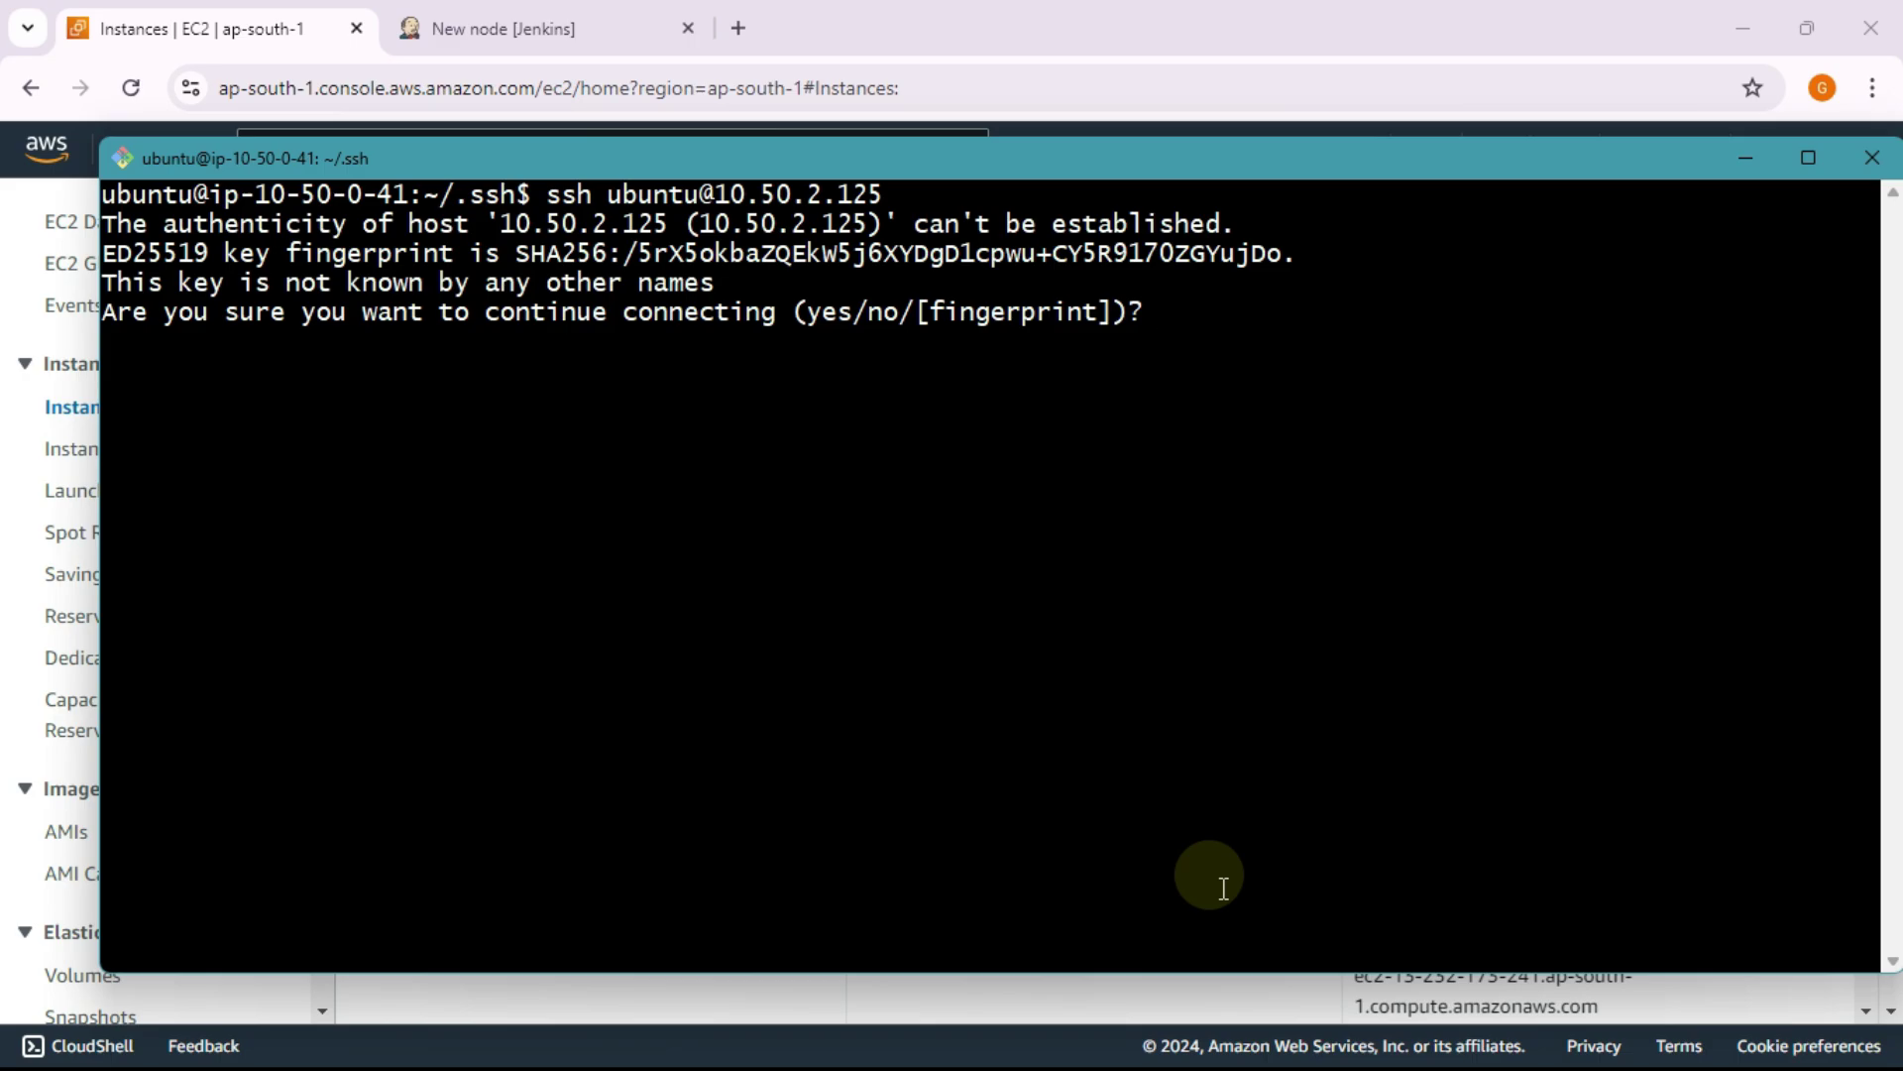
Step: Accept node1's host key with yes to log in, then clear the login banner
text(yes)
key(Return)
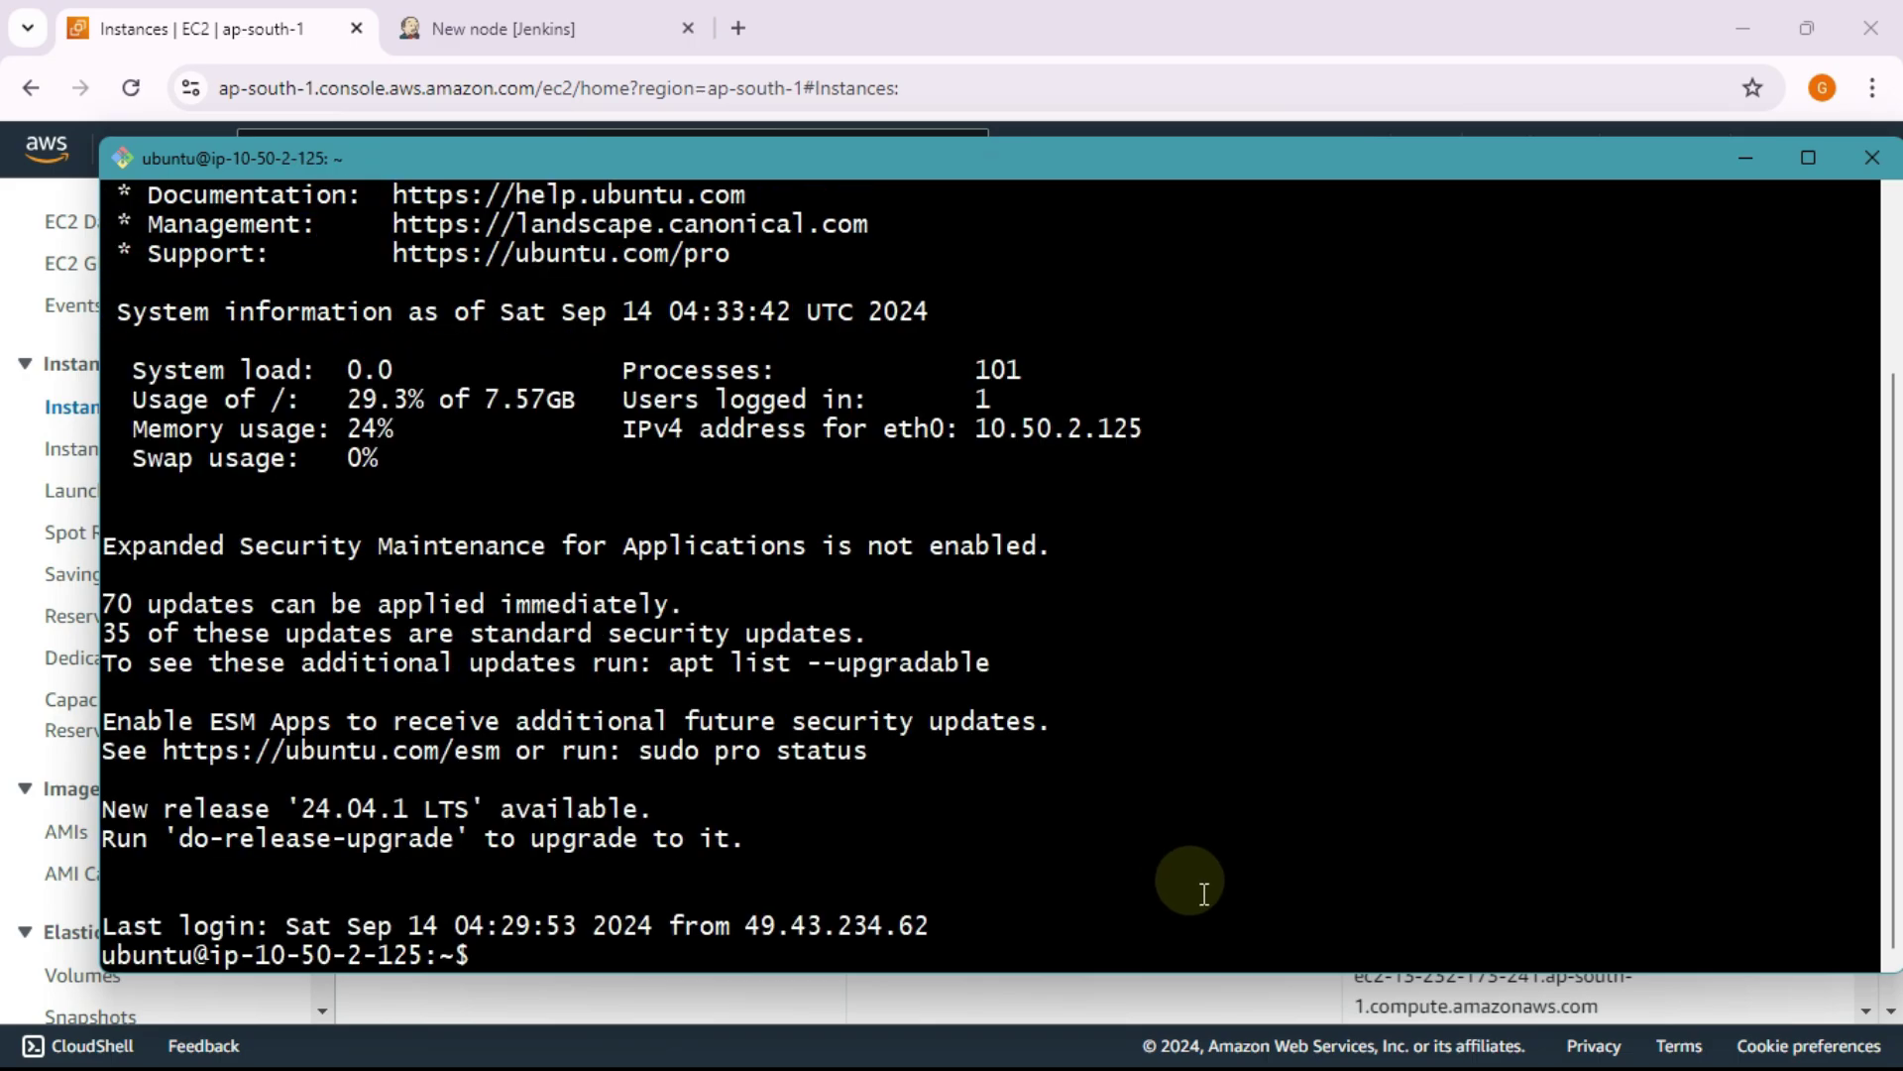
text(clear)
key(Return)
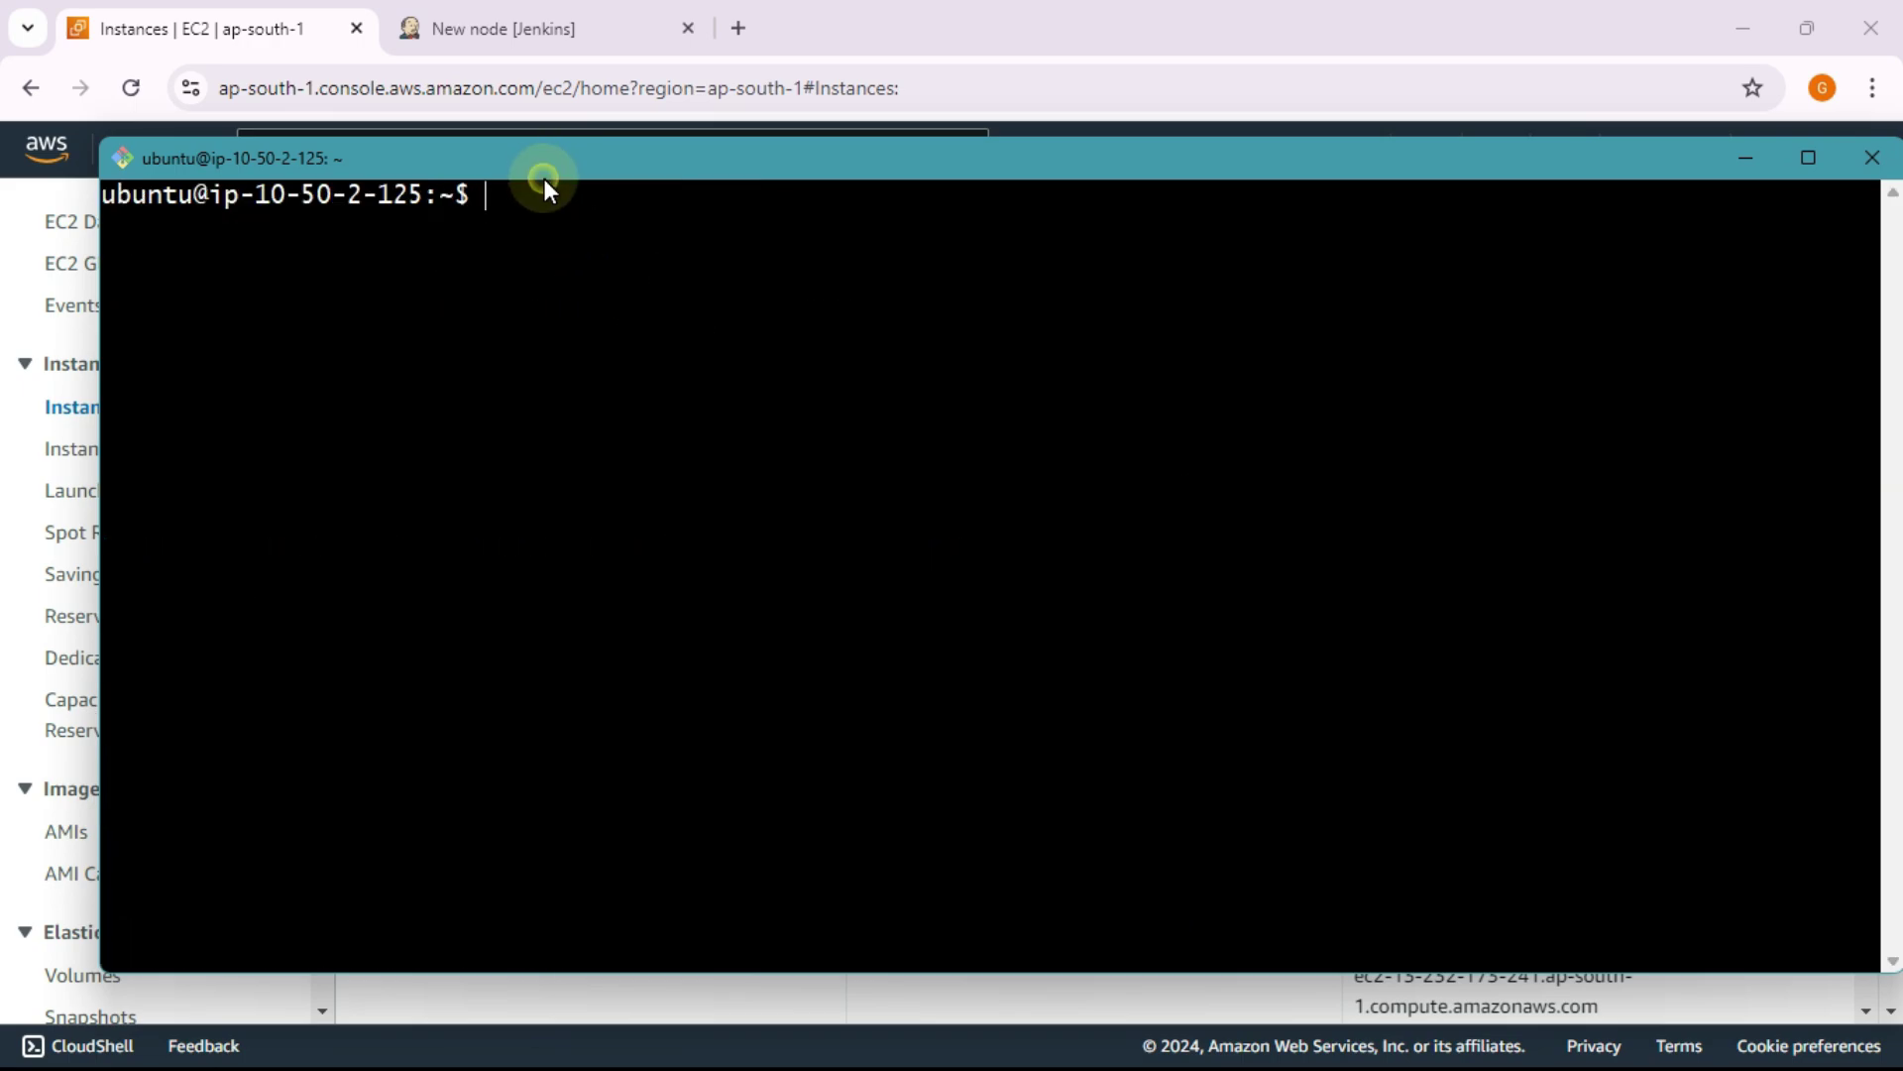
Step: Rearrange the PuTTY windows and bring the node1 SSH session to the front
drag(545, 179, 563, 186)
key(alt+Tab)
key(alt+Tab)
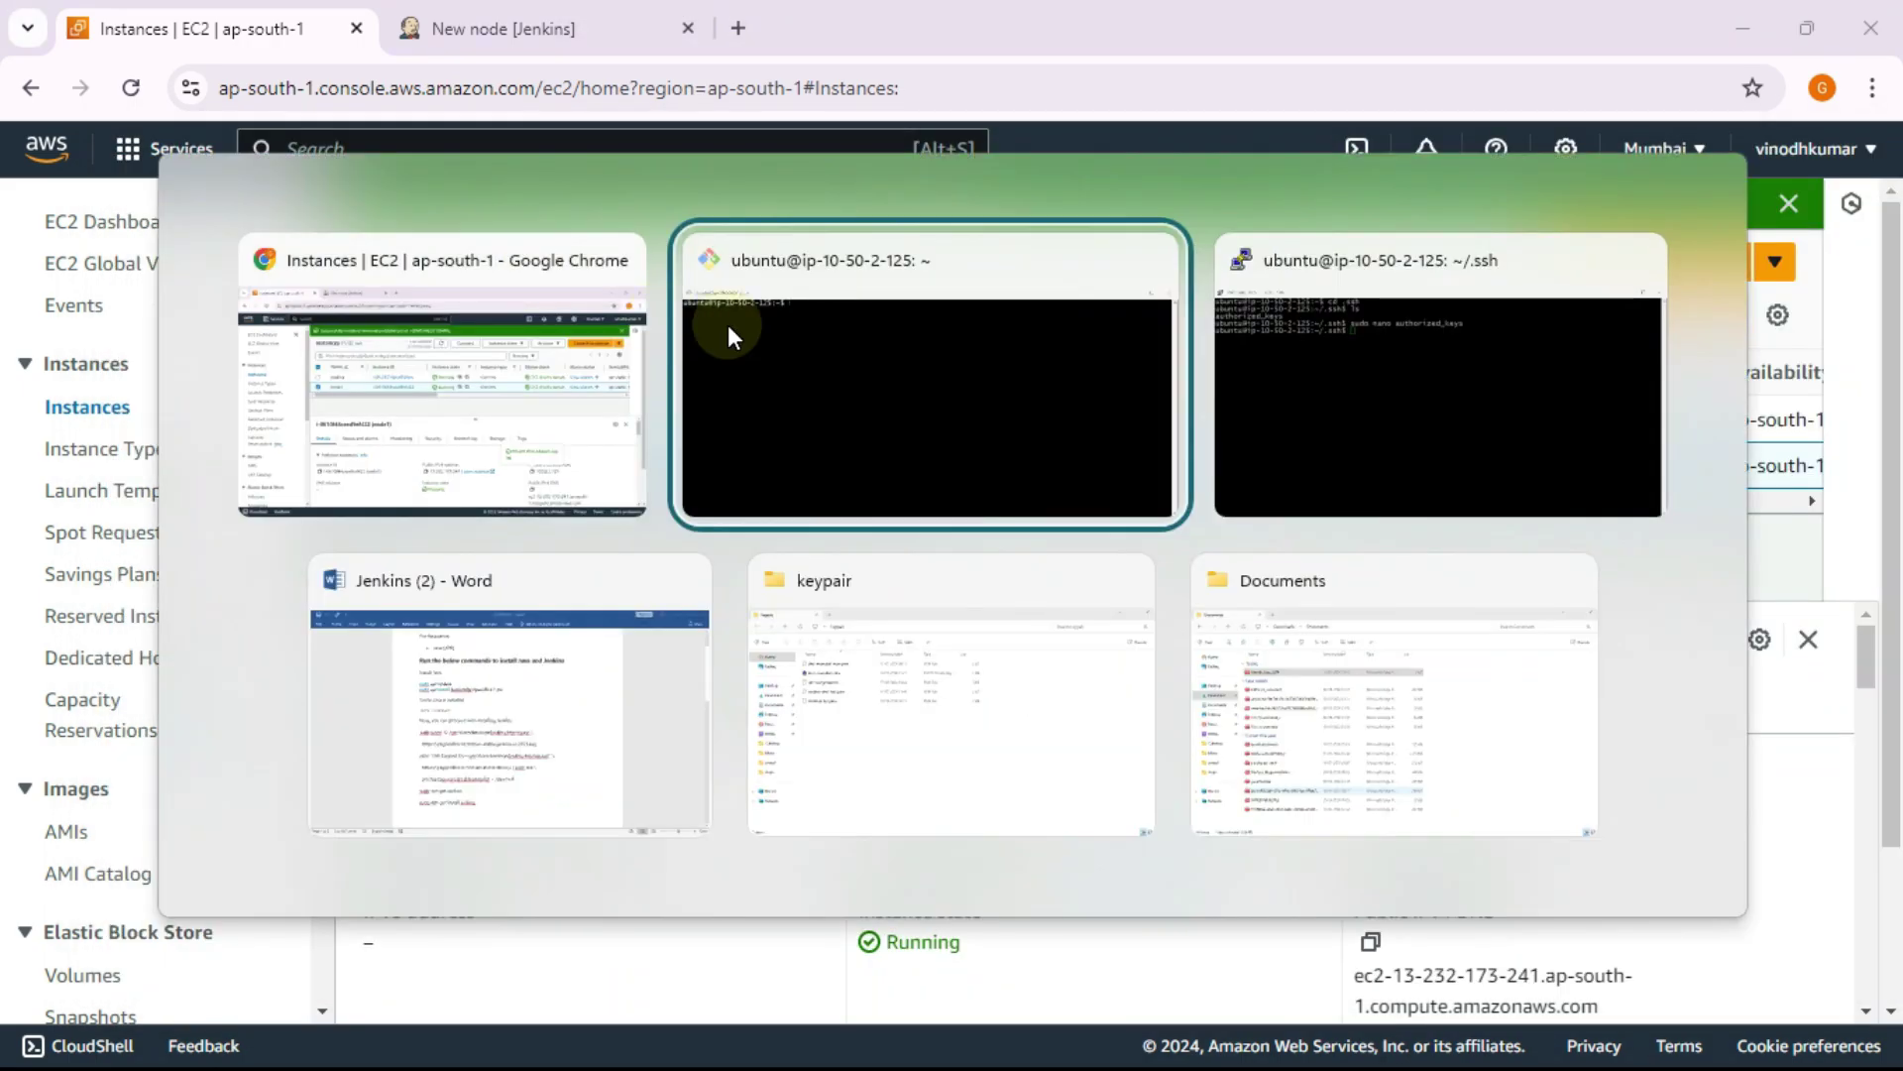
key(alt+Tab)
mouse_move(436, 130)
mouse_down()
mouse_move(470, 290)
mouse_move(496, 286)
mouse_move(452, 139)
mouse_up()
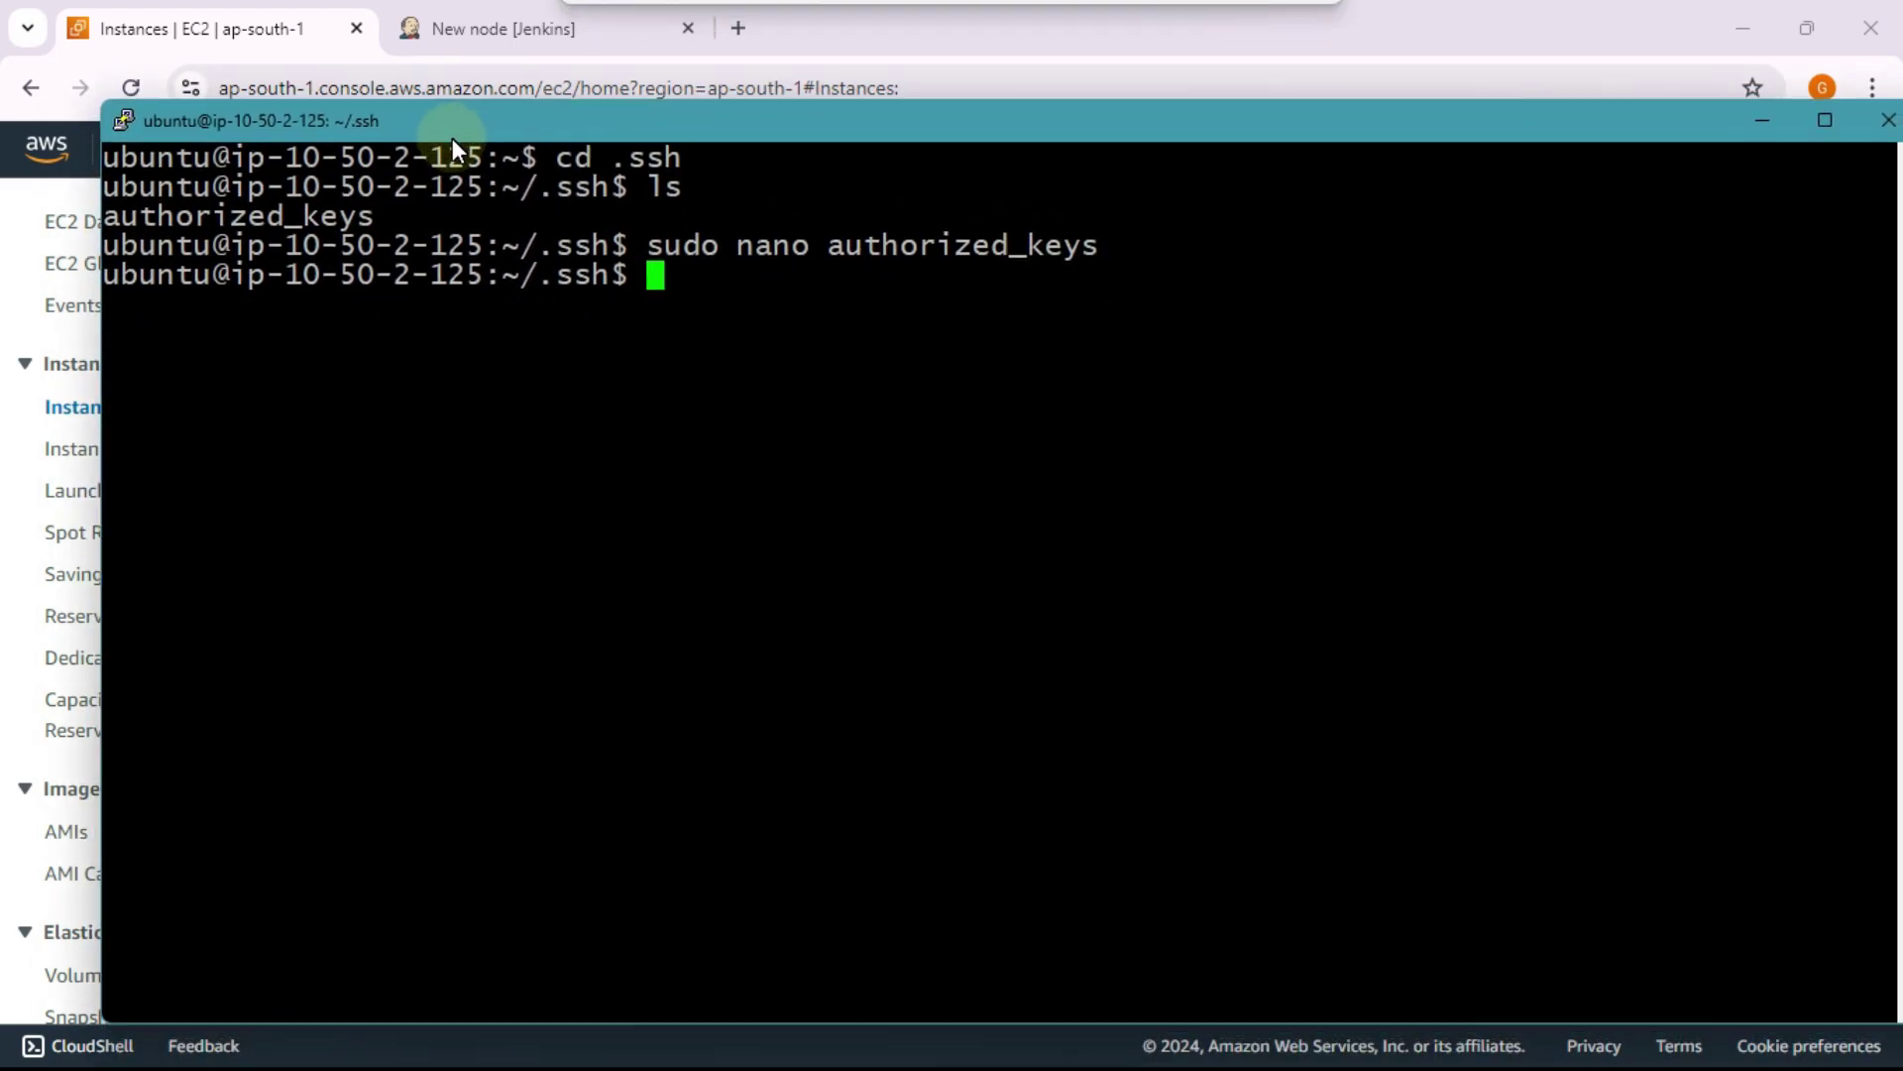
key(alt+Tab)
key(alt+Tab)
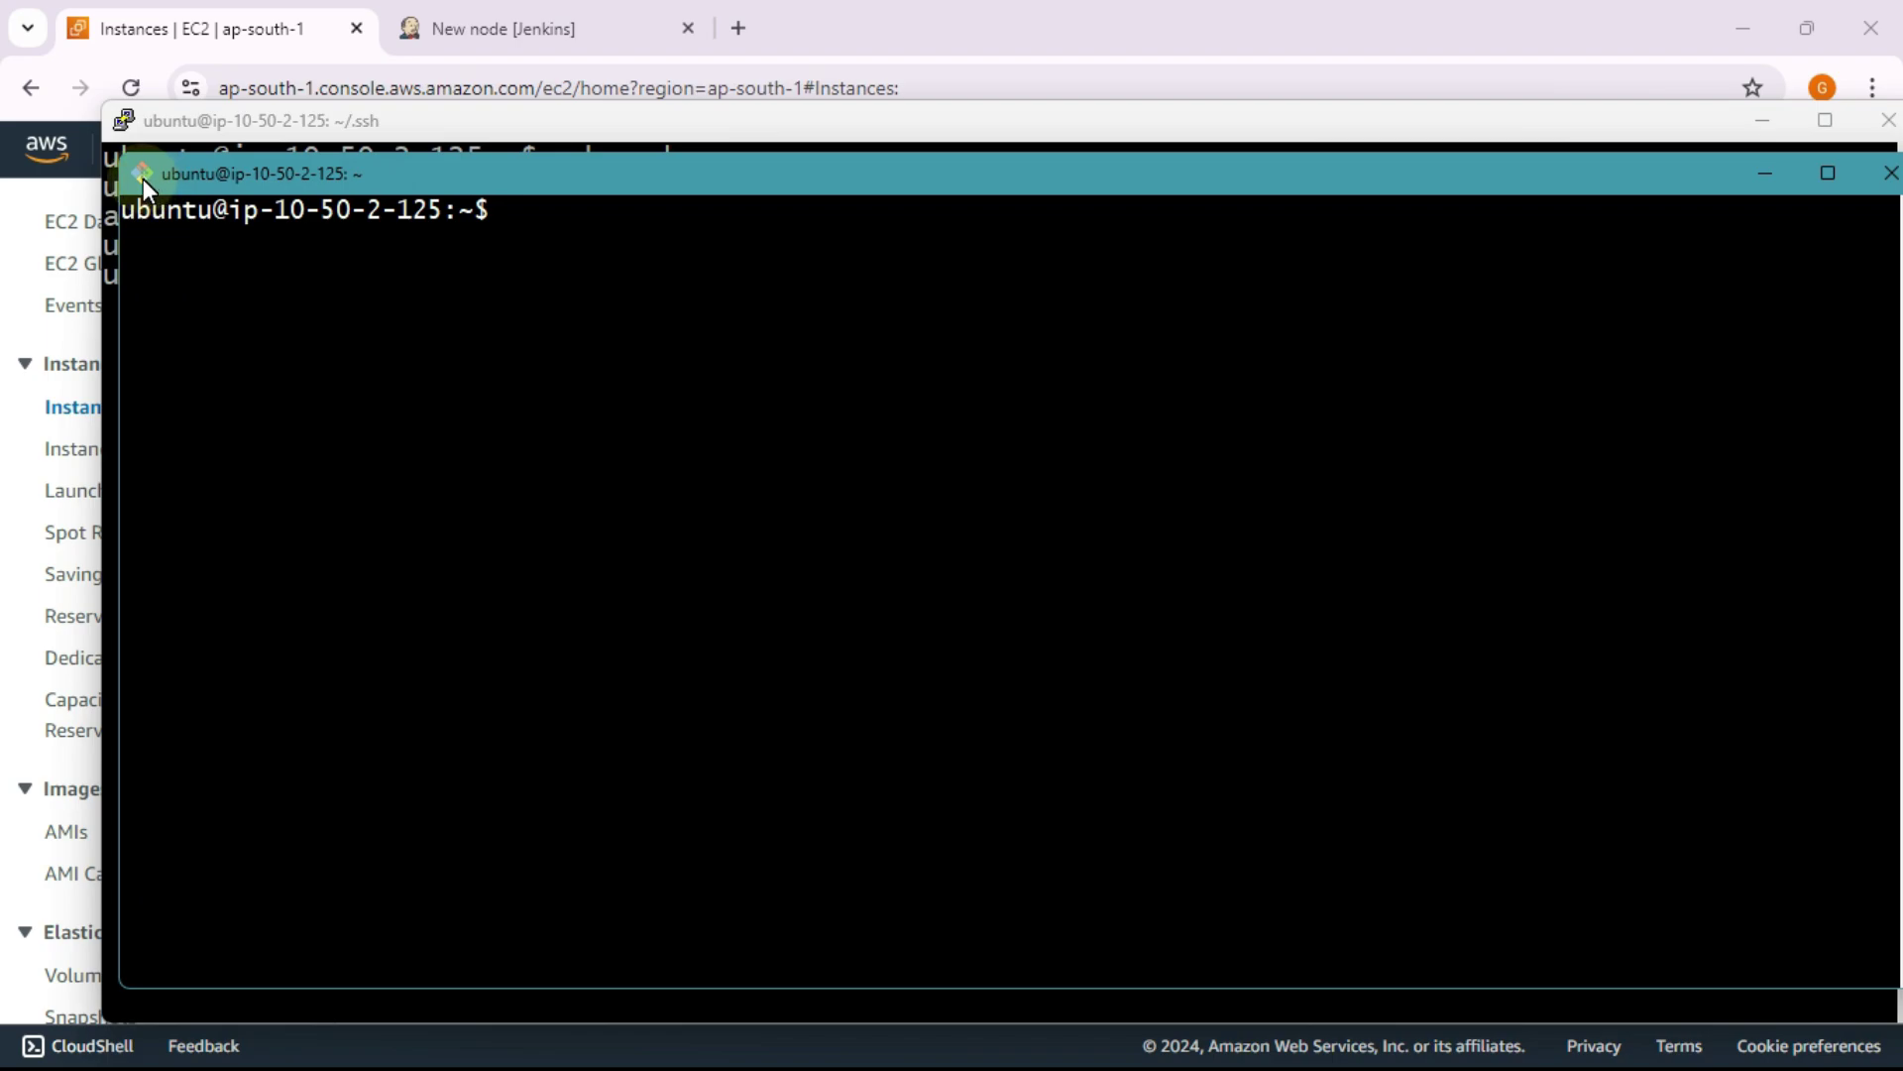
click(174, 123)
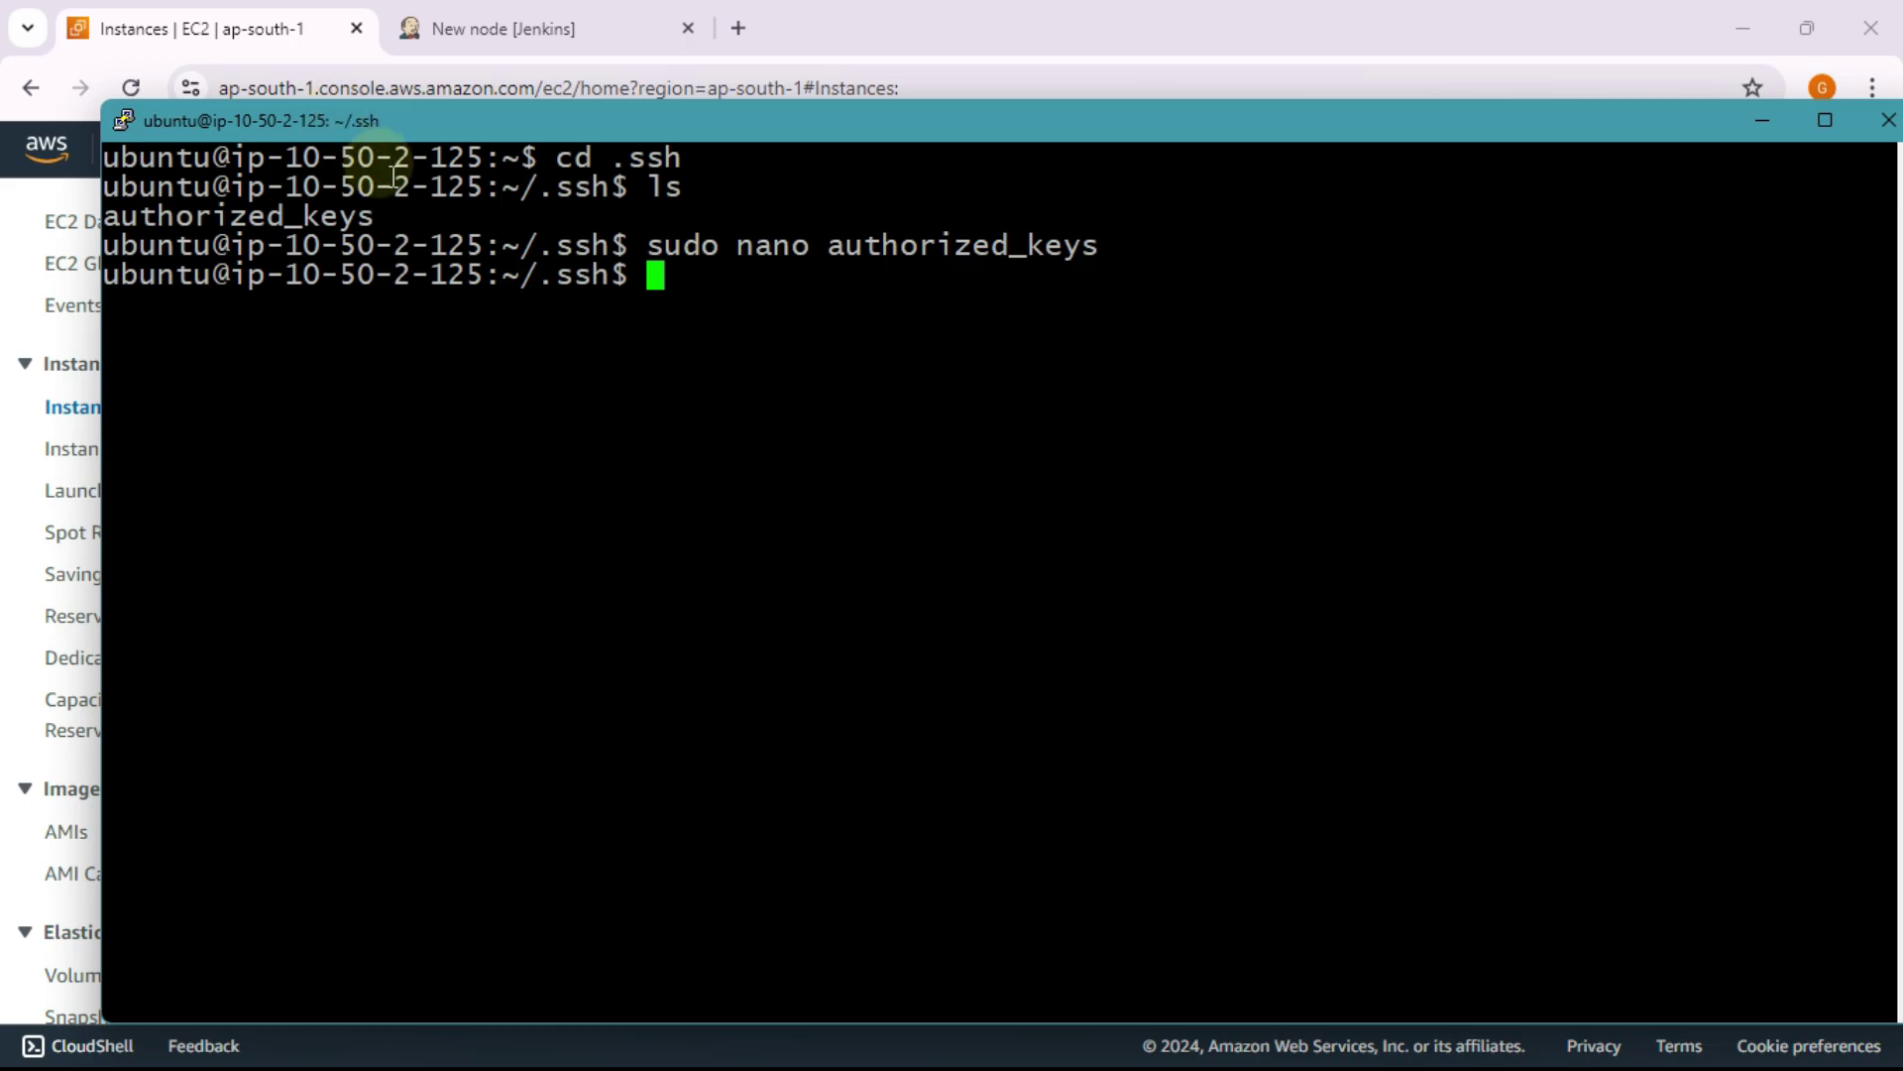
key(alt+Tab)
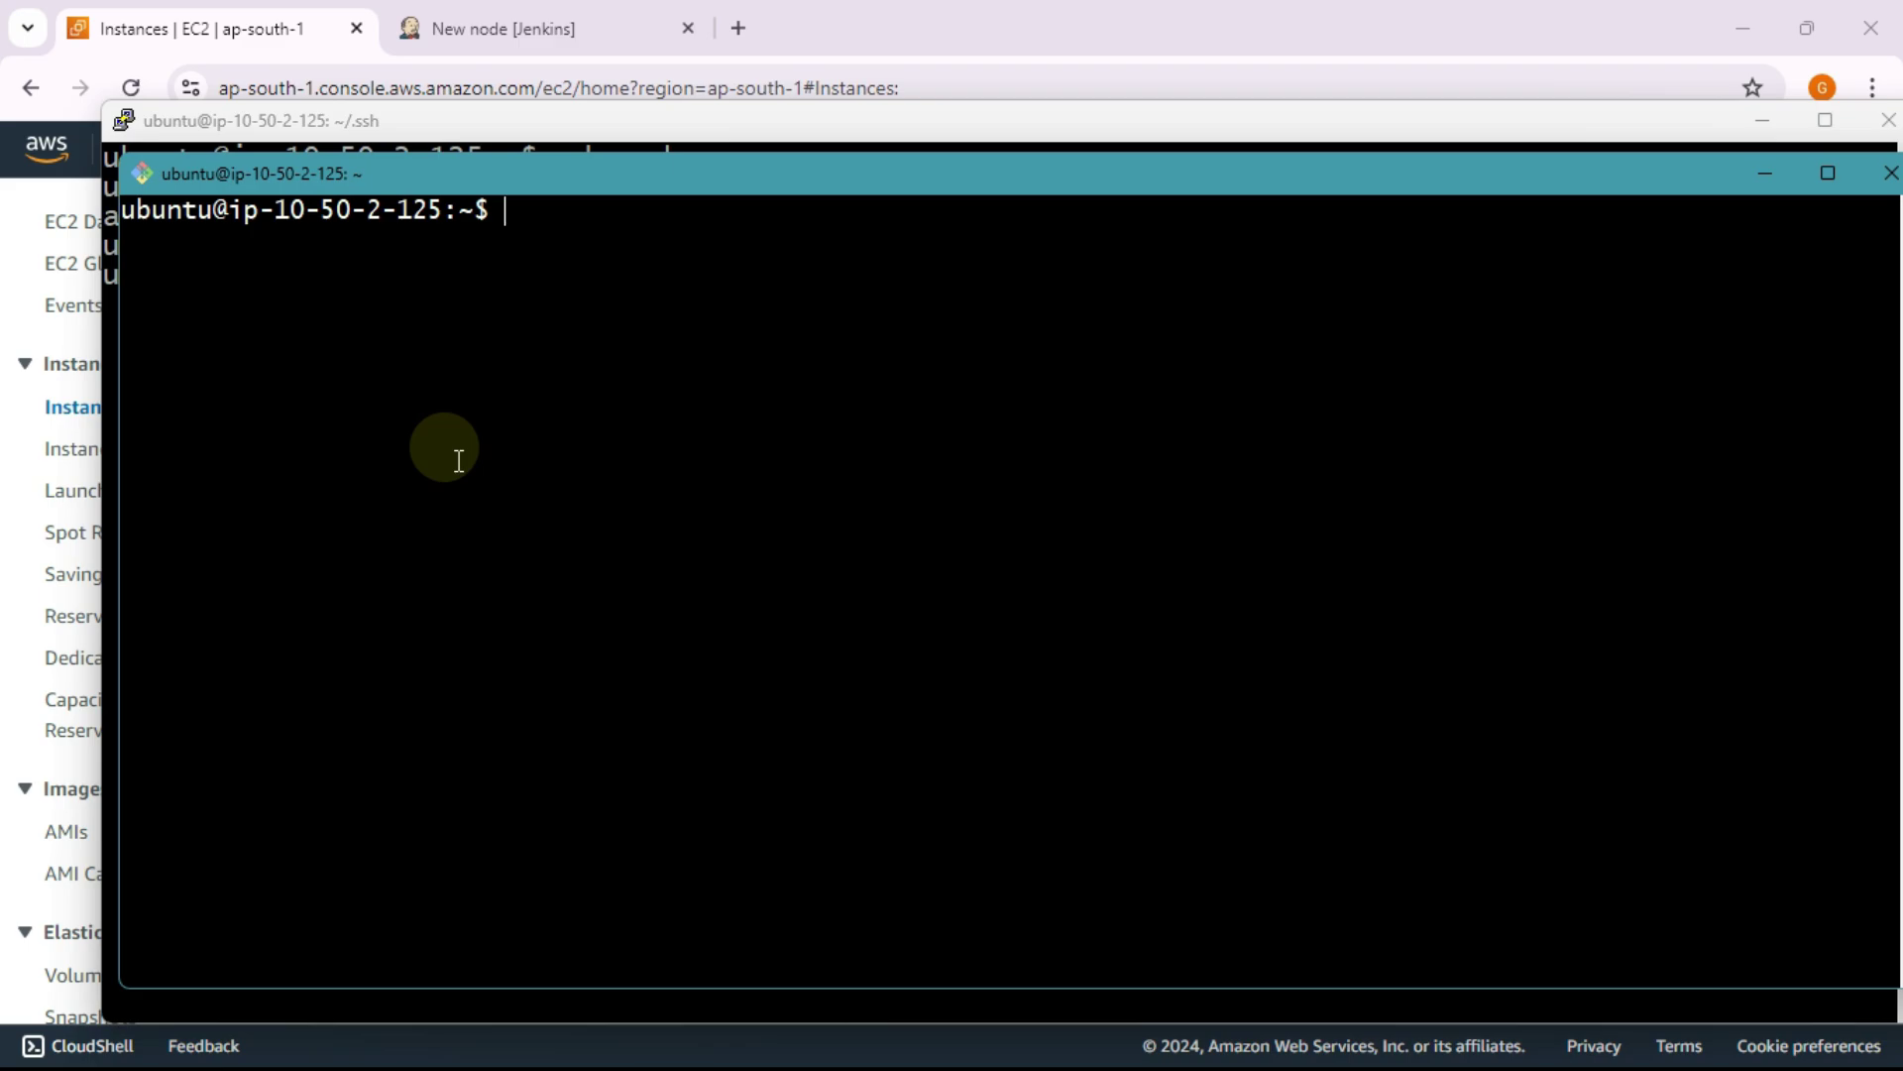
mouse_move(367, 182)
mouse_down()
mouse_move(292, 168)
mouse_move(378, 184)
mouse_move(347, 168)
mouse_up()
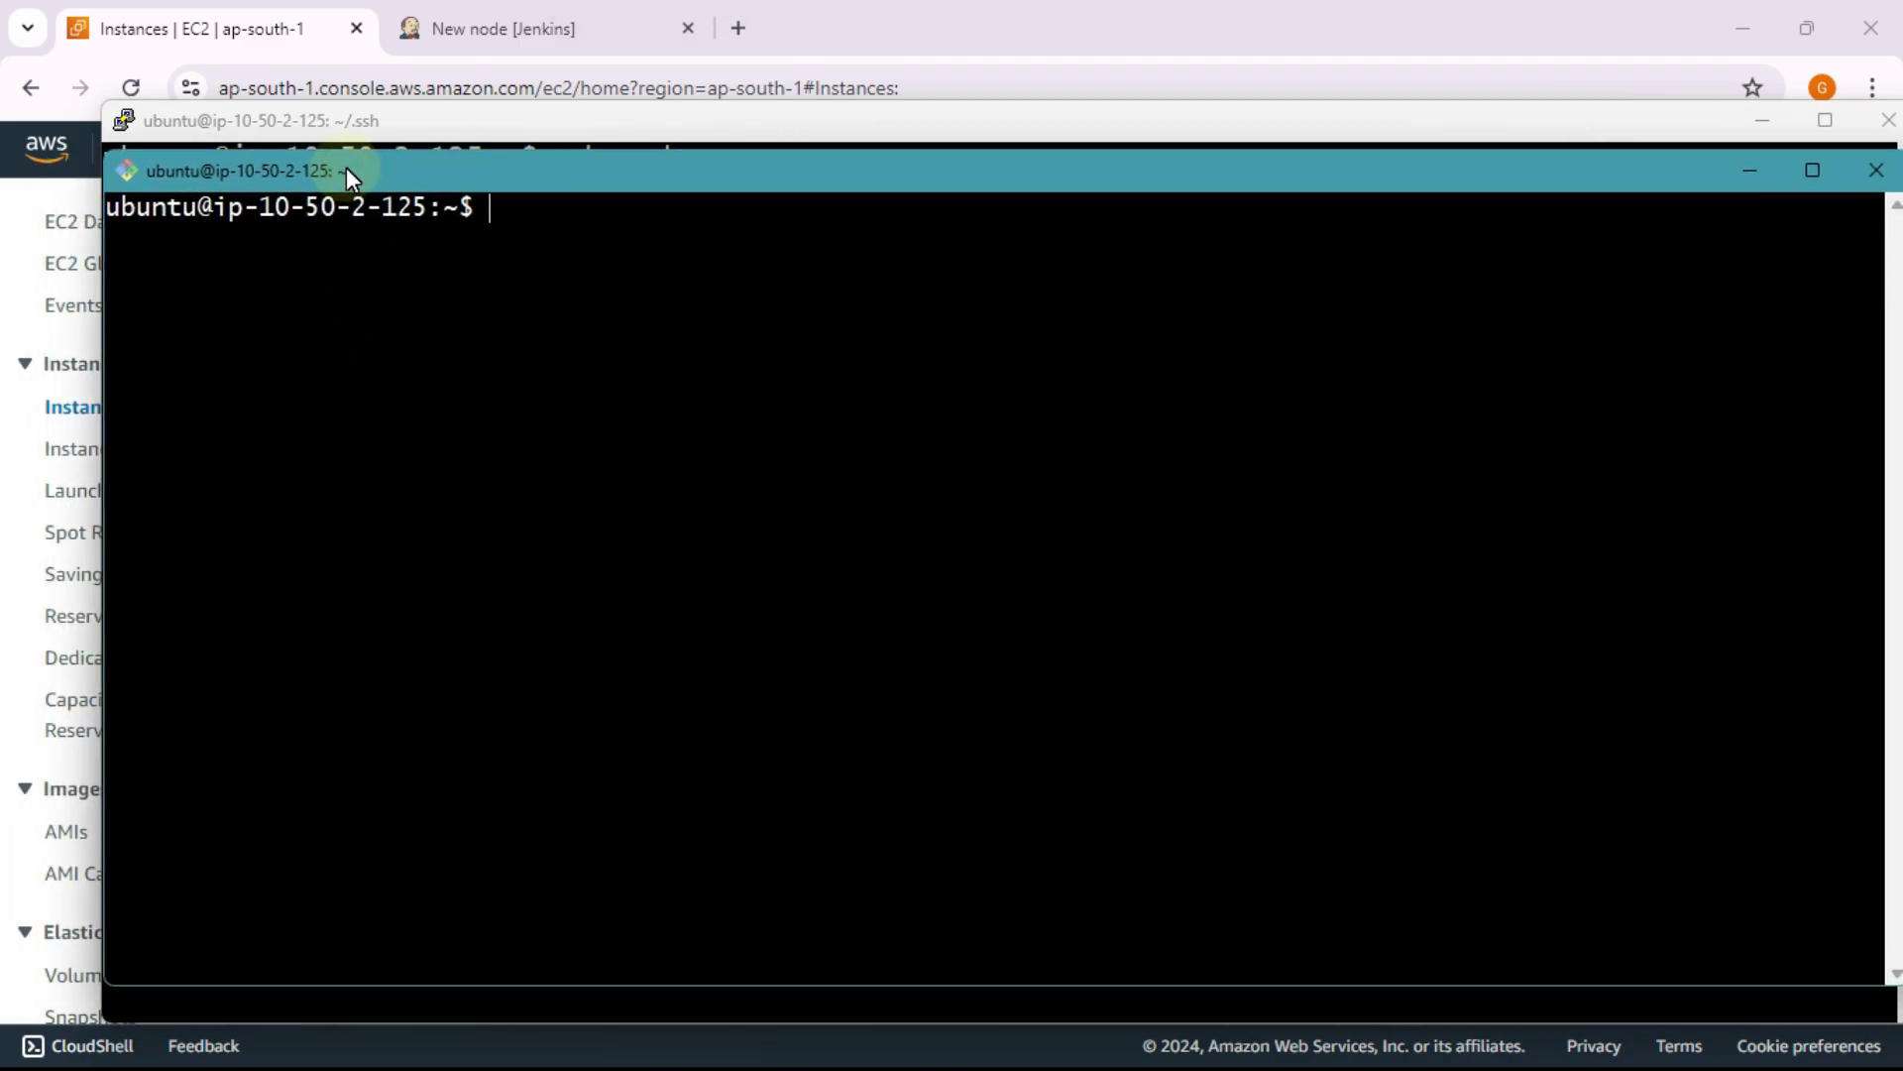
Step: Log out of node1 with exit, returning to ip-10-50-0-41's ~/.ssh prompt
text(exi)
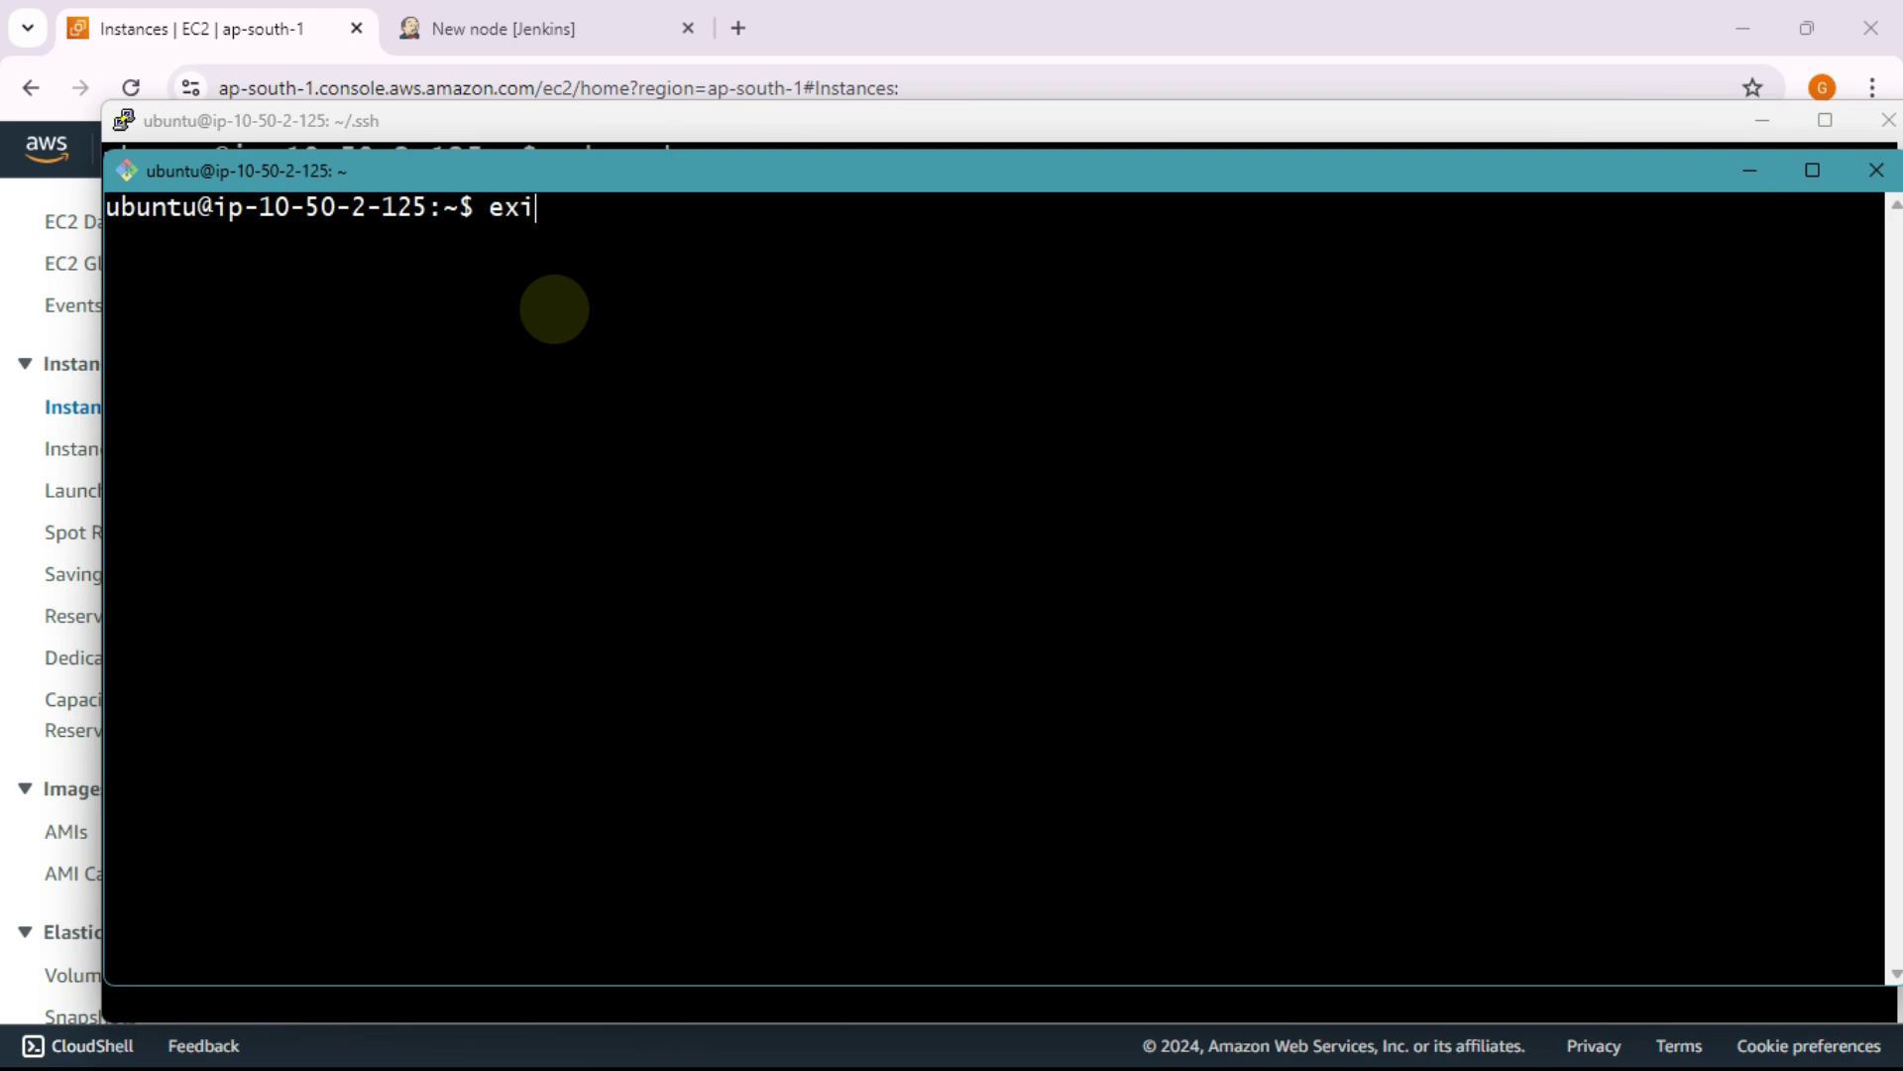
text(t)
key(Return)
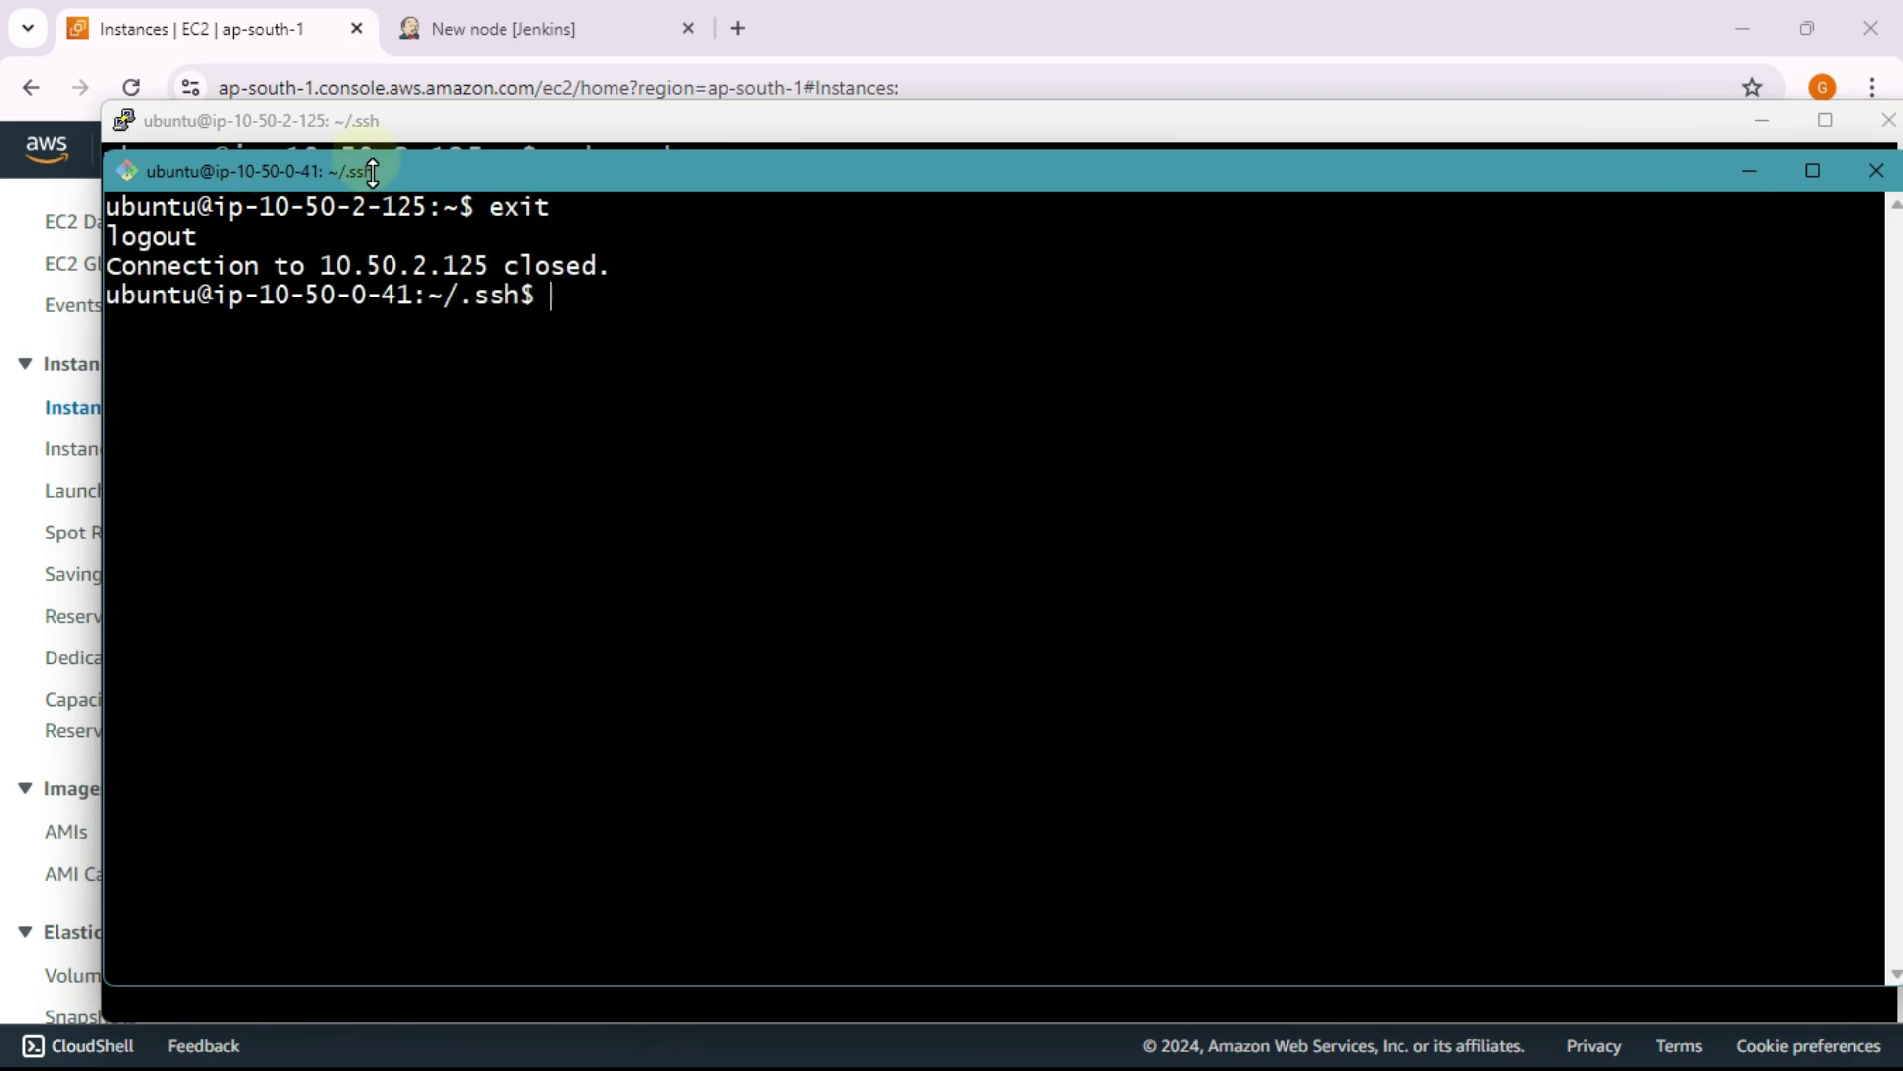
mouse_move(389, 169)
mouse_down()
mouse_move(329, 170)
mouse_move(385, 172)
mouse_up()
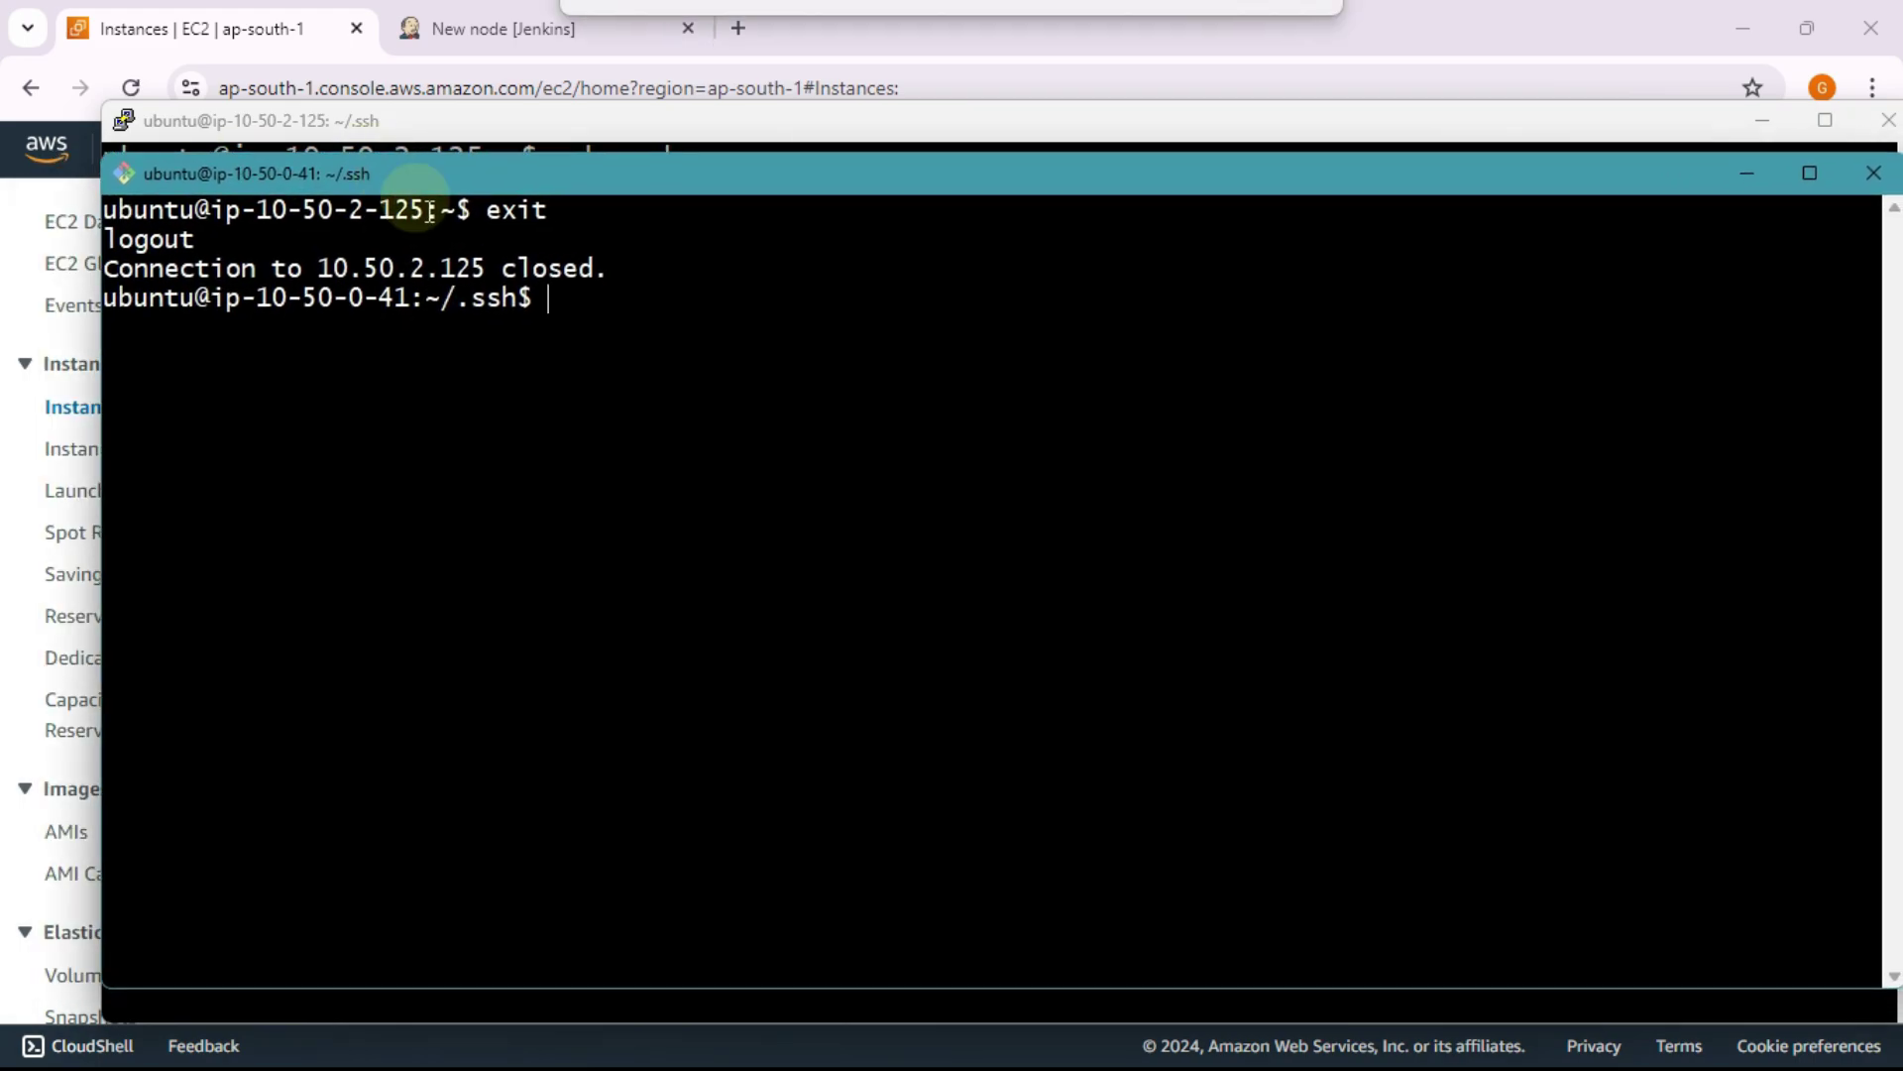
click(617, 328)
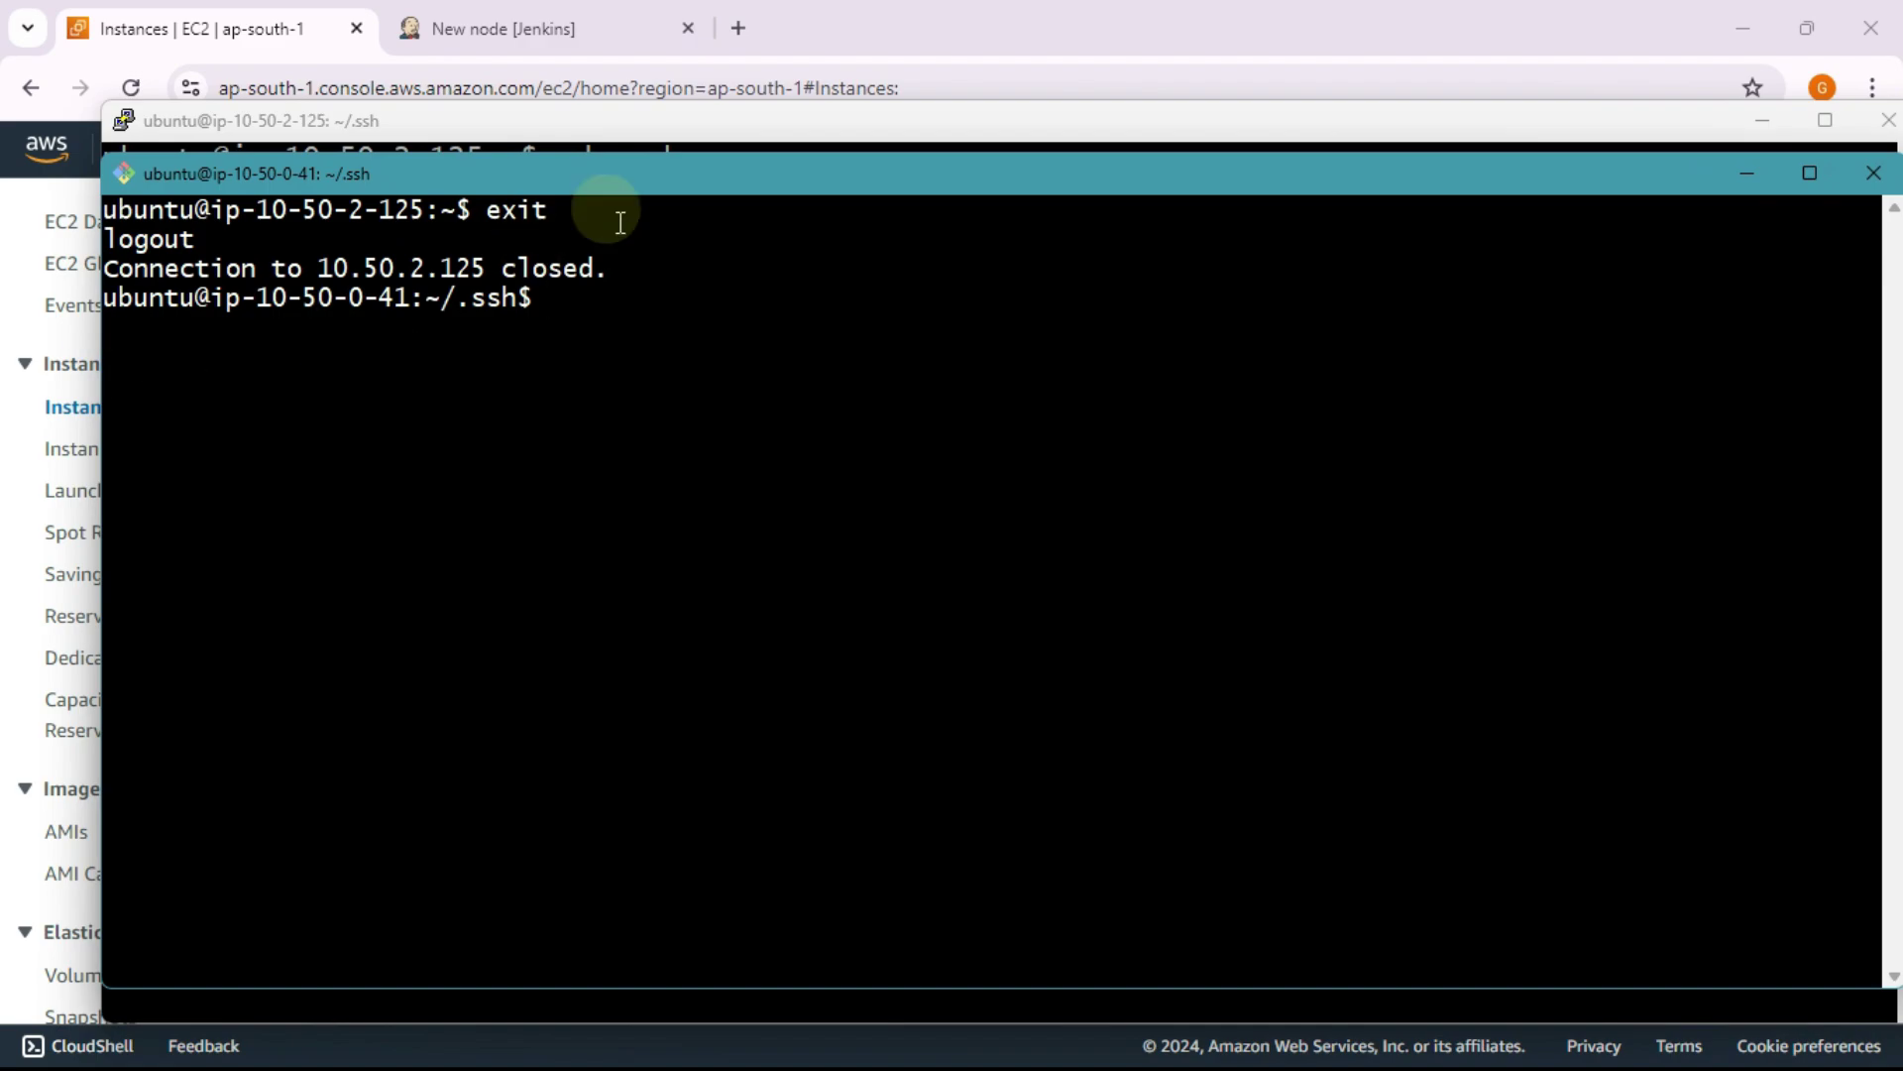
Step: Start a ping to google.com in node1's own terminal
click(603, 120)
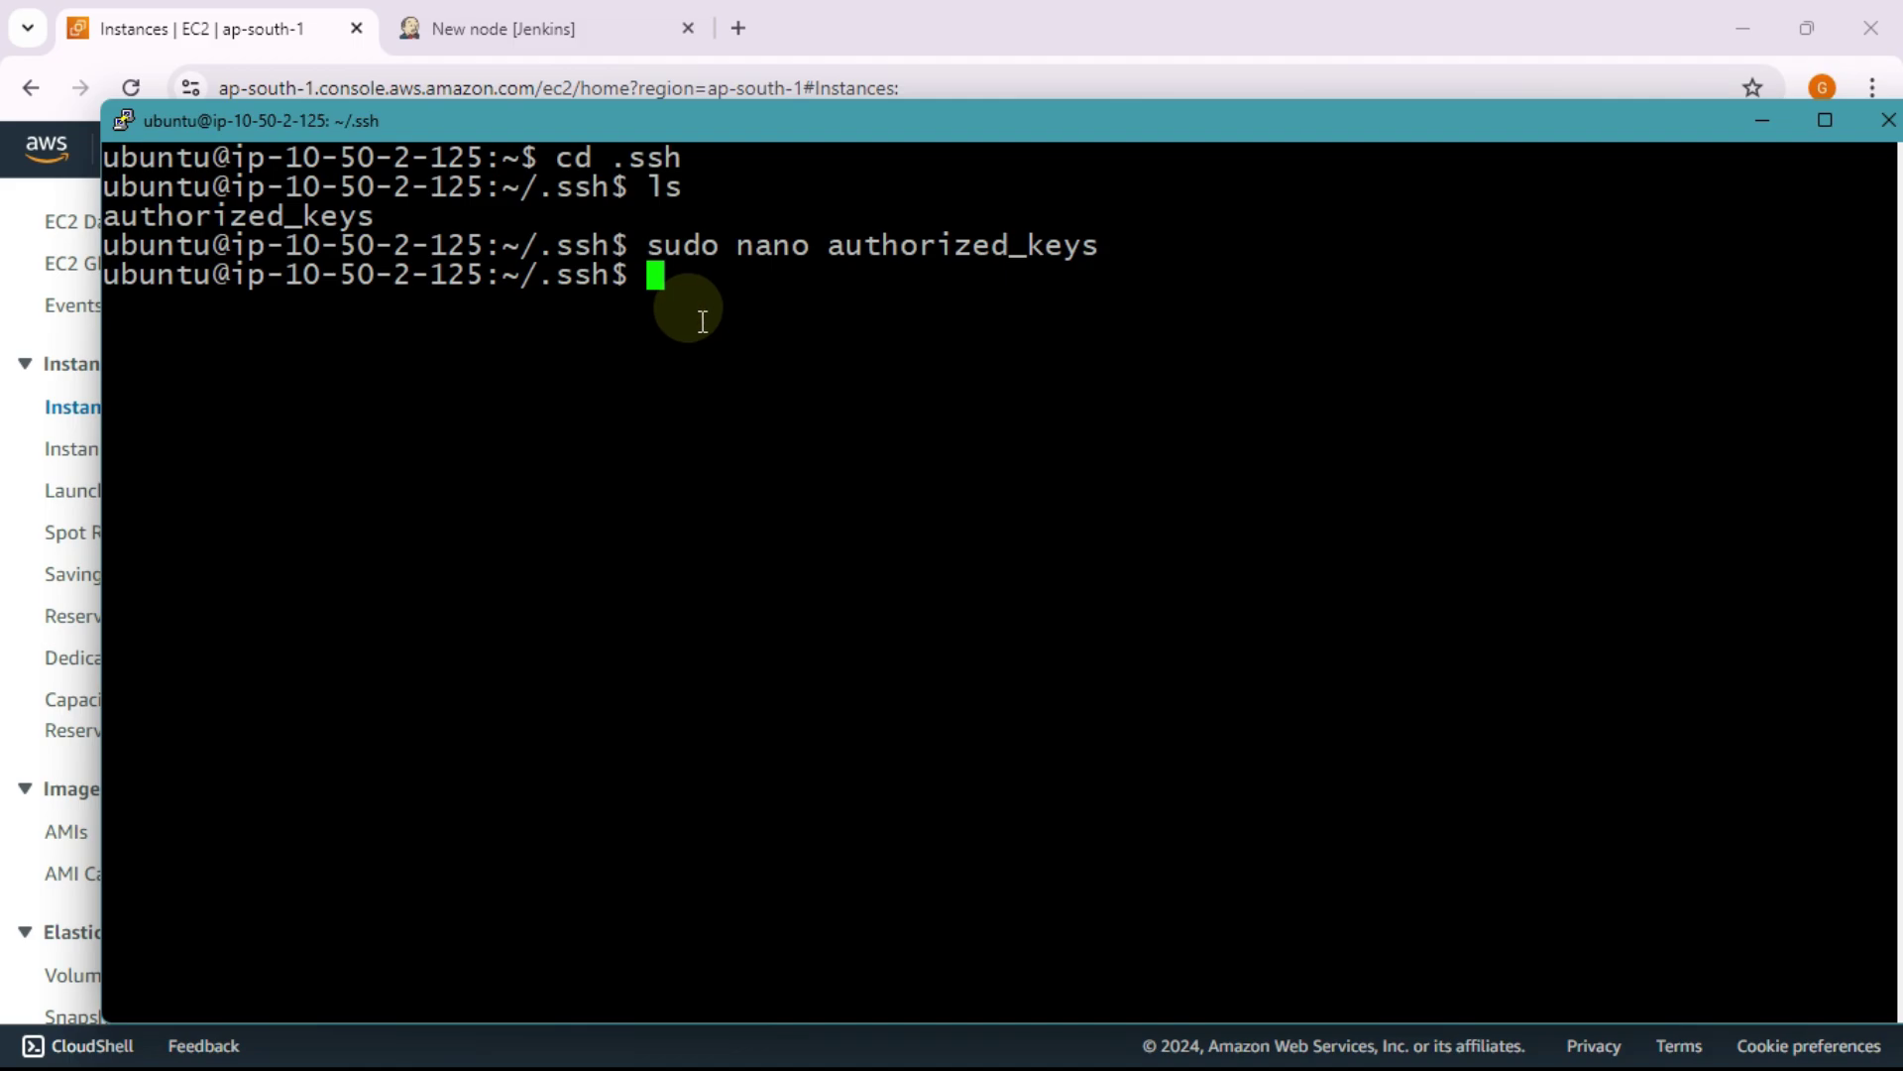
text(pinf)
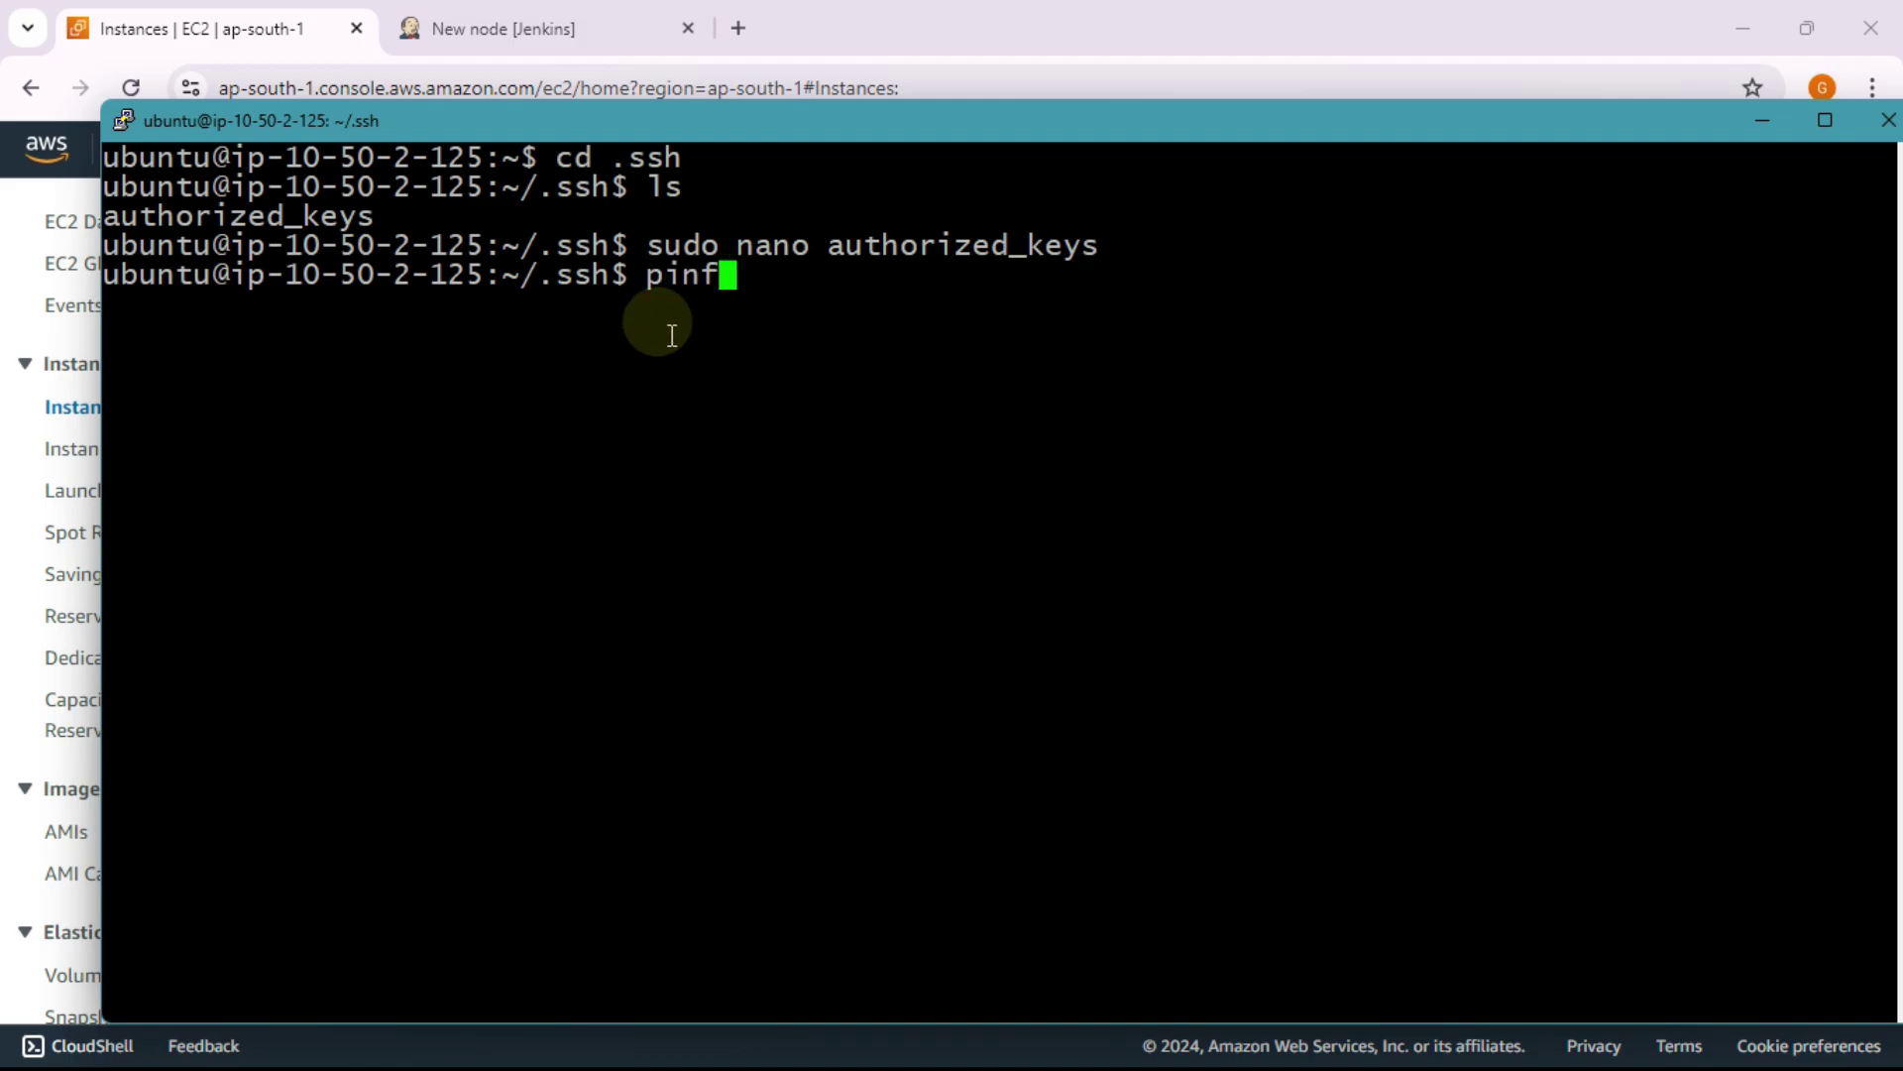
key(BackSpace)
text(g google)
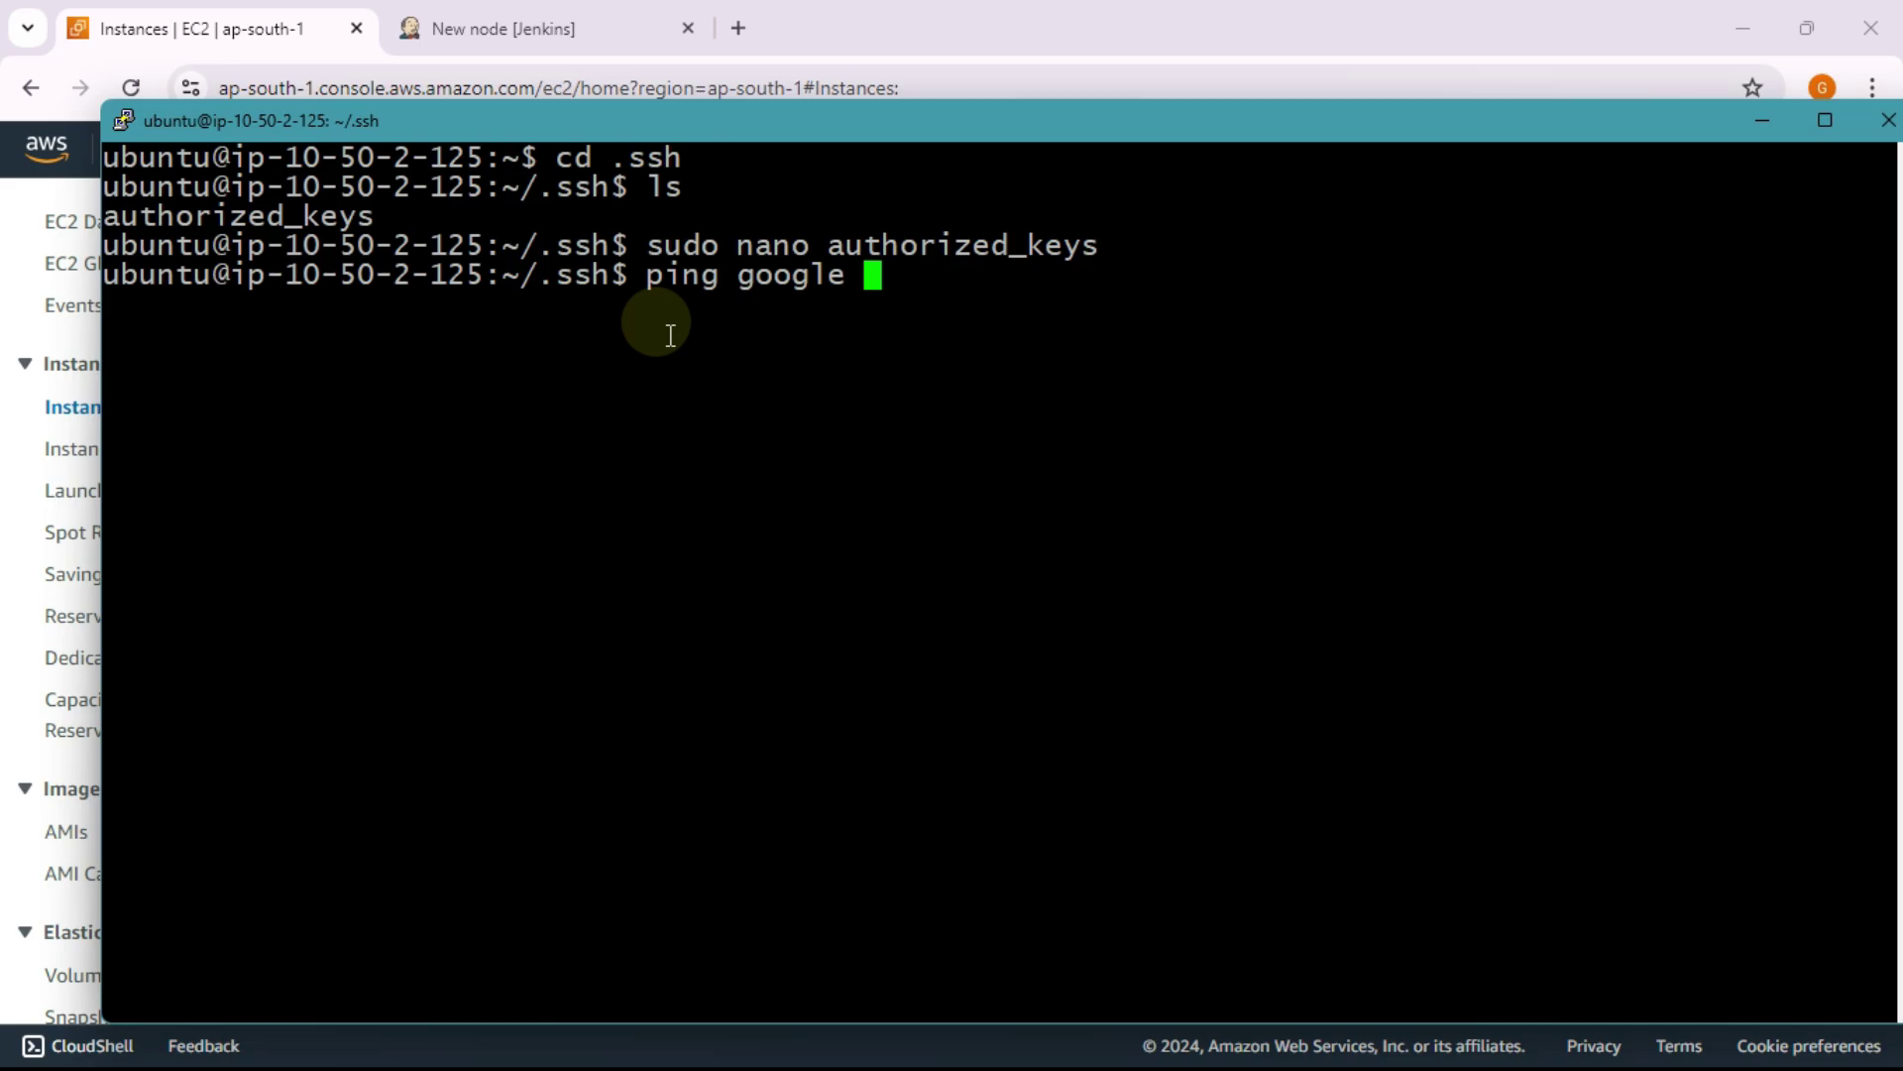
key(BackSpace)
text(.com)
key(Return)
key(alt+Tab)
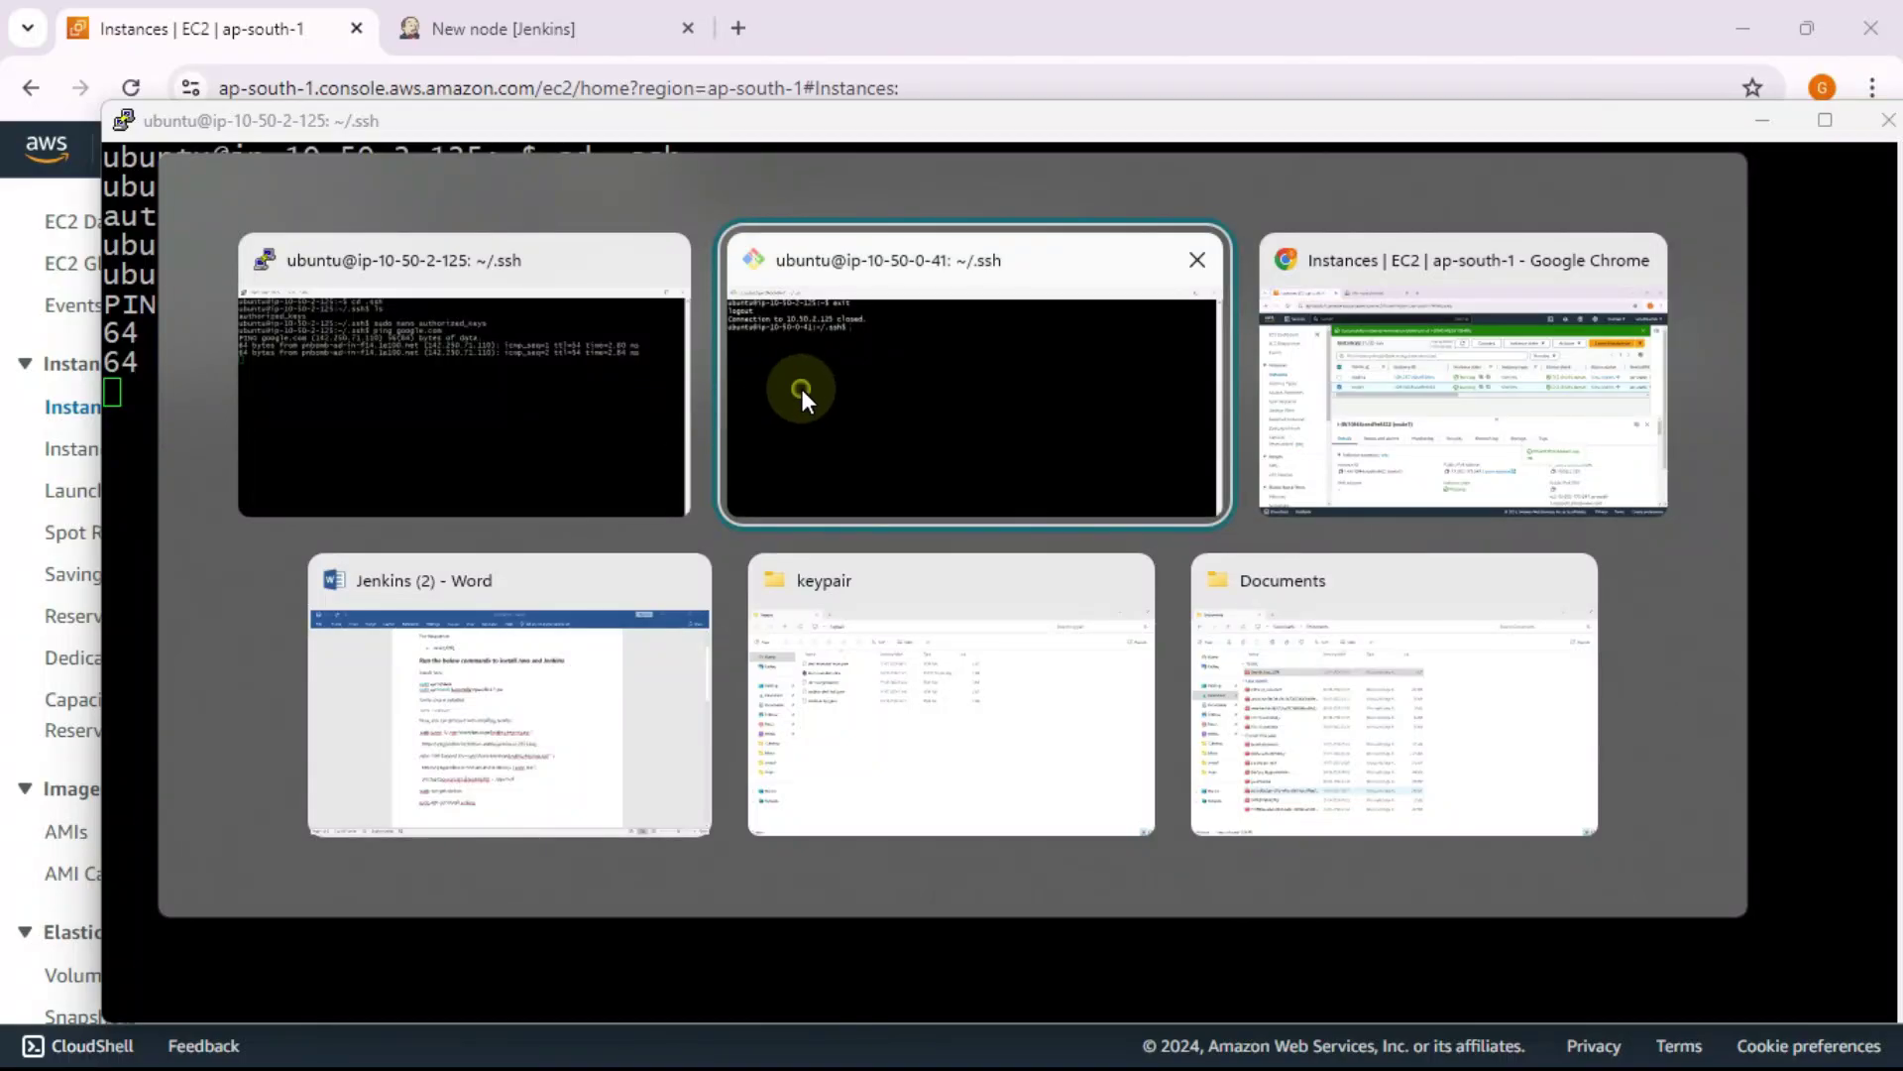
Step: List ~/.ssh on ip-10-50-0-41, now including known_hosts and known_hosts.old
click(801, 389)
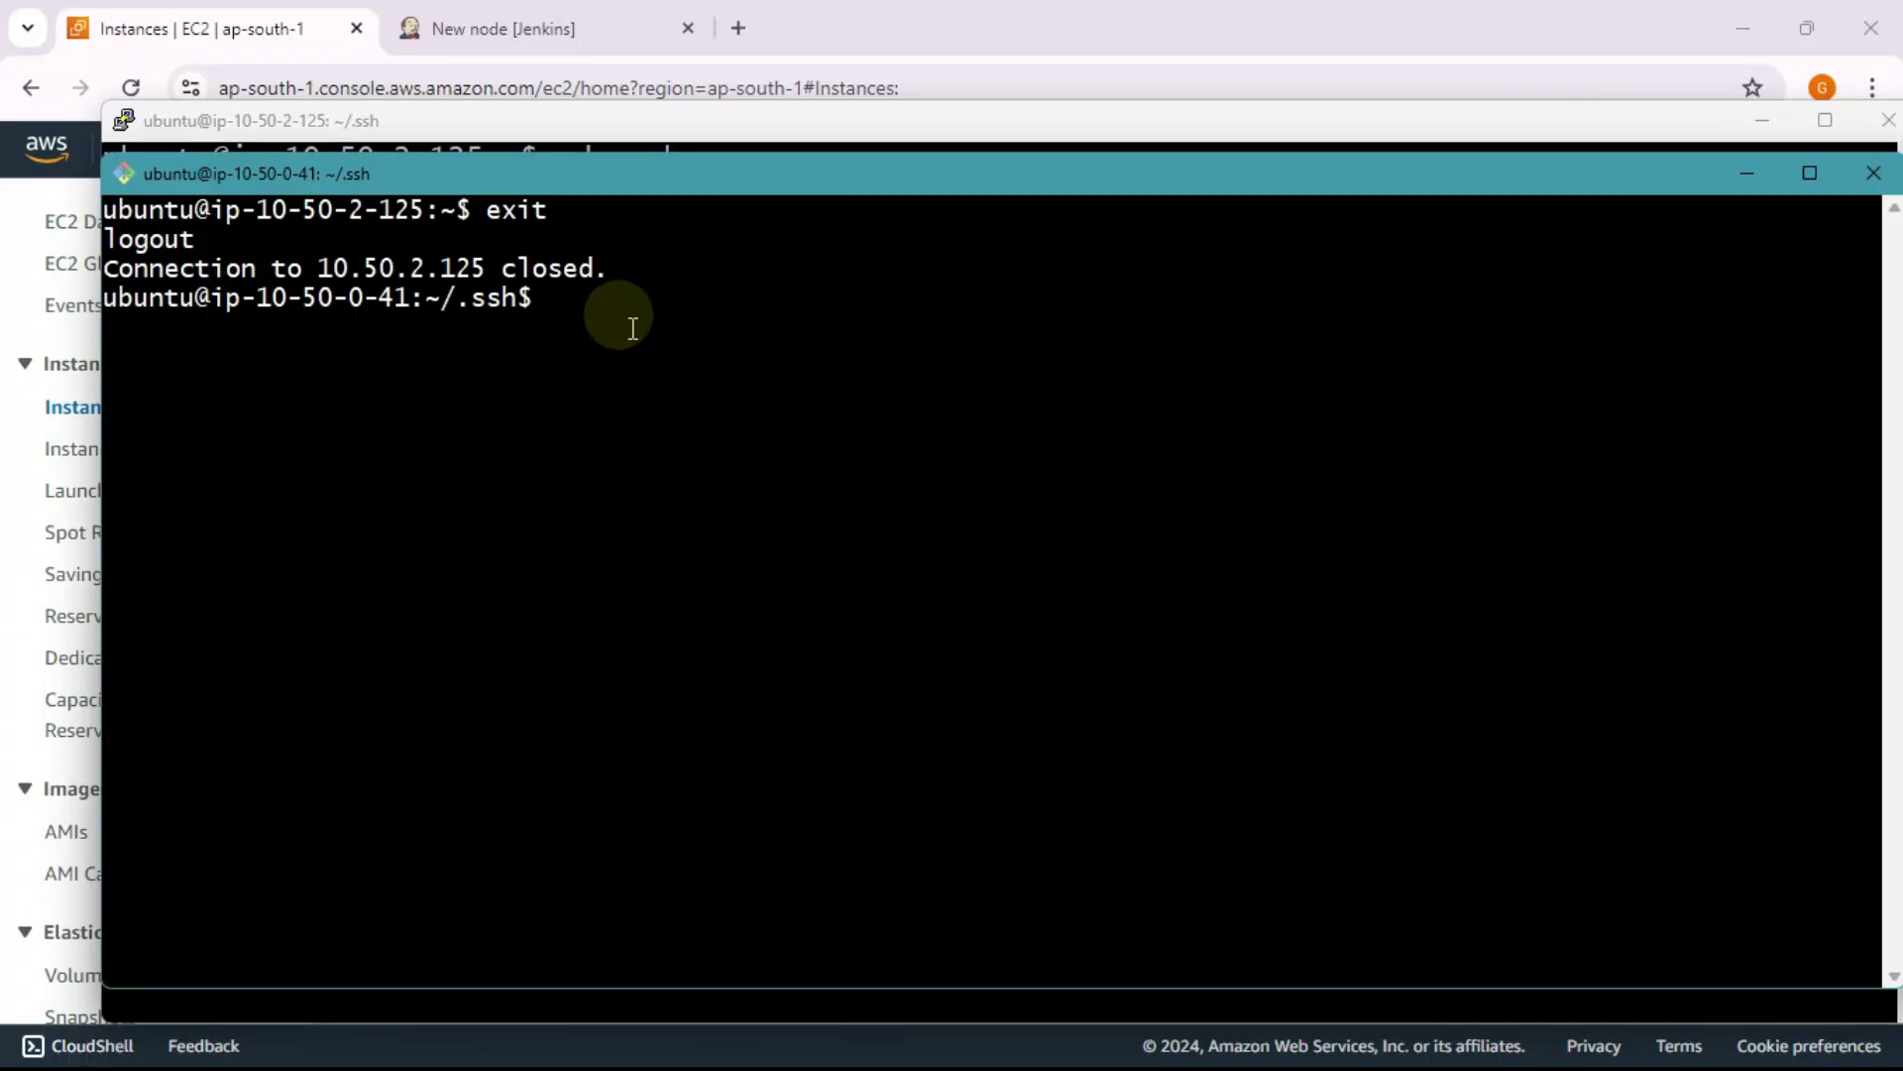
text(ls)
key(Return)
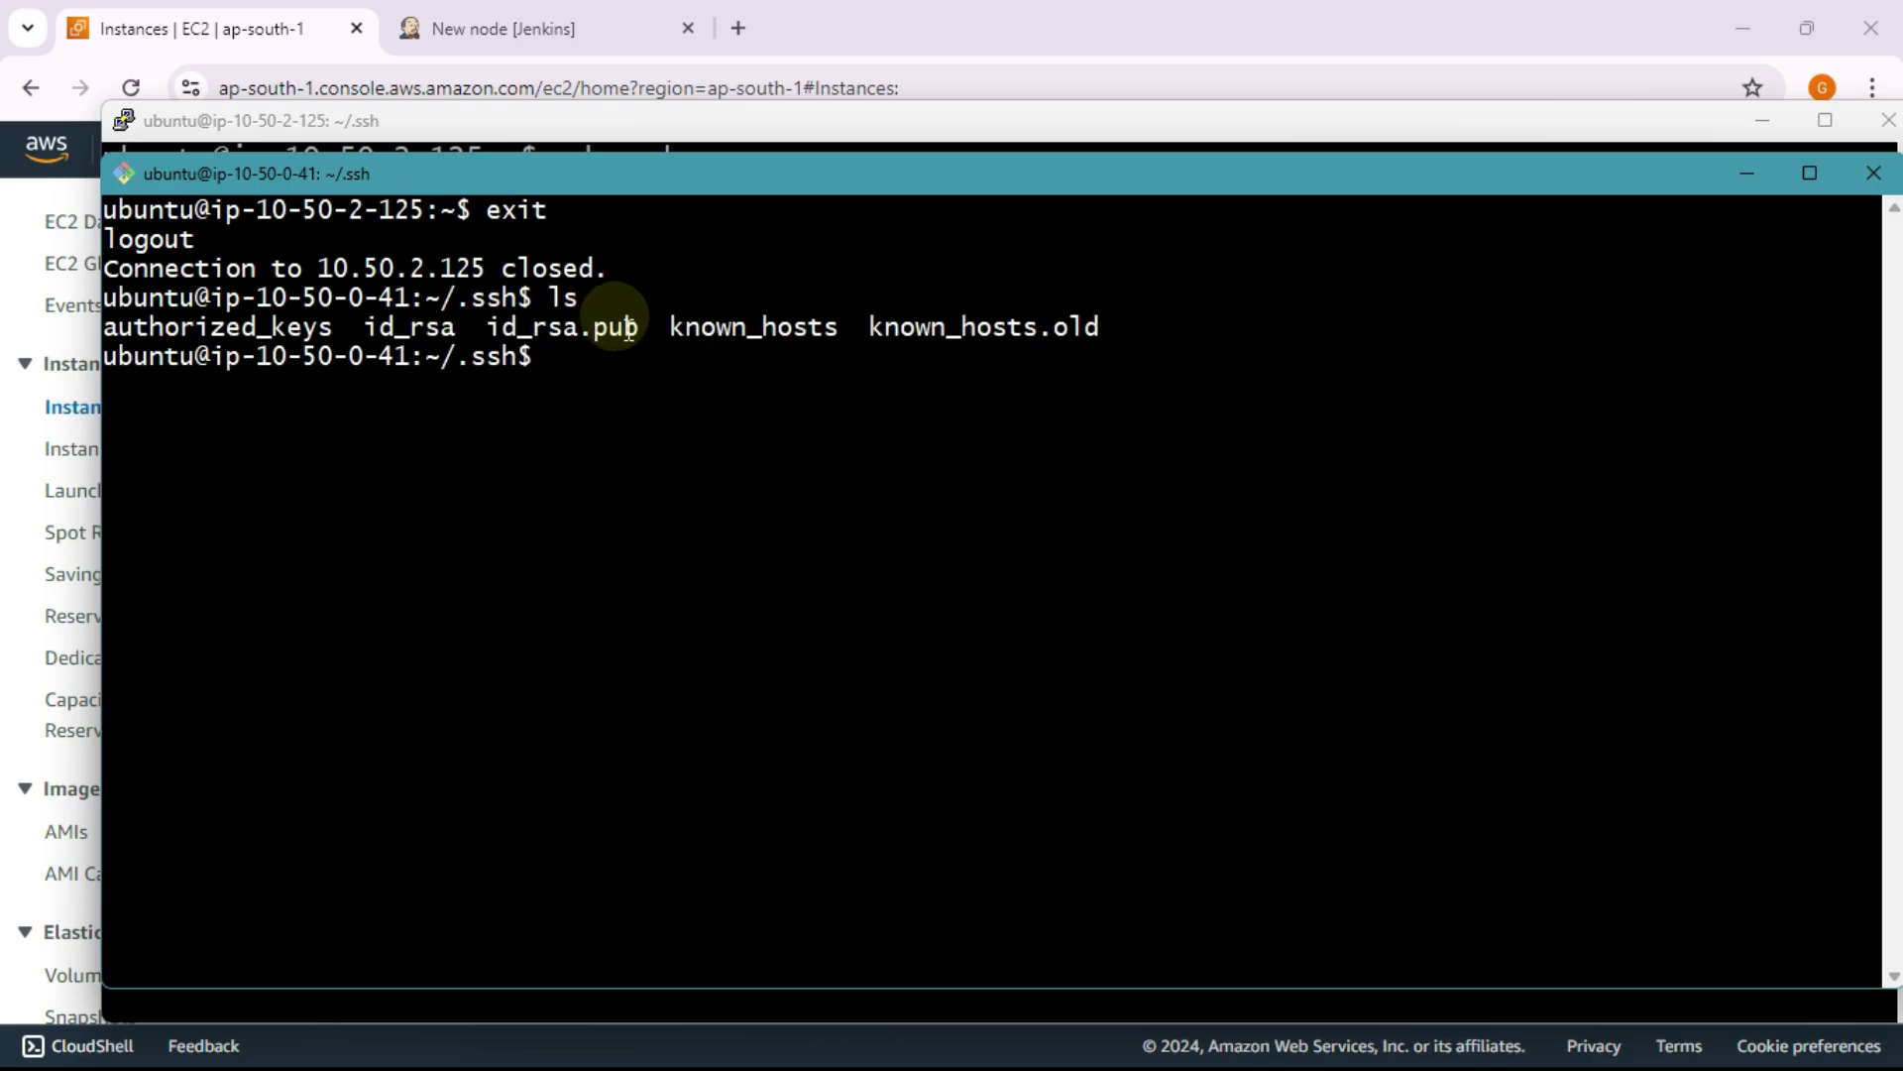
Step: Ping google.com from ip-10-50-0-41 and confirm replies arrive
key(alt+Tab)
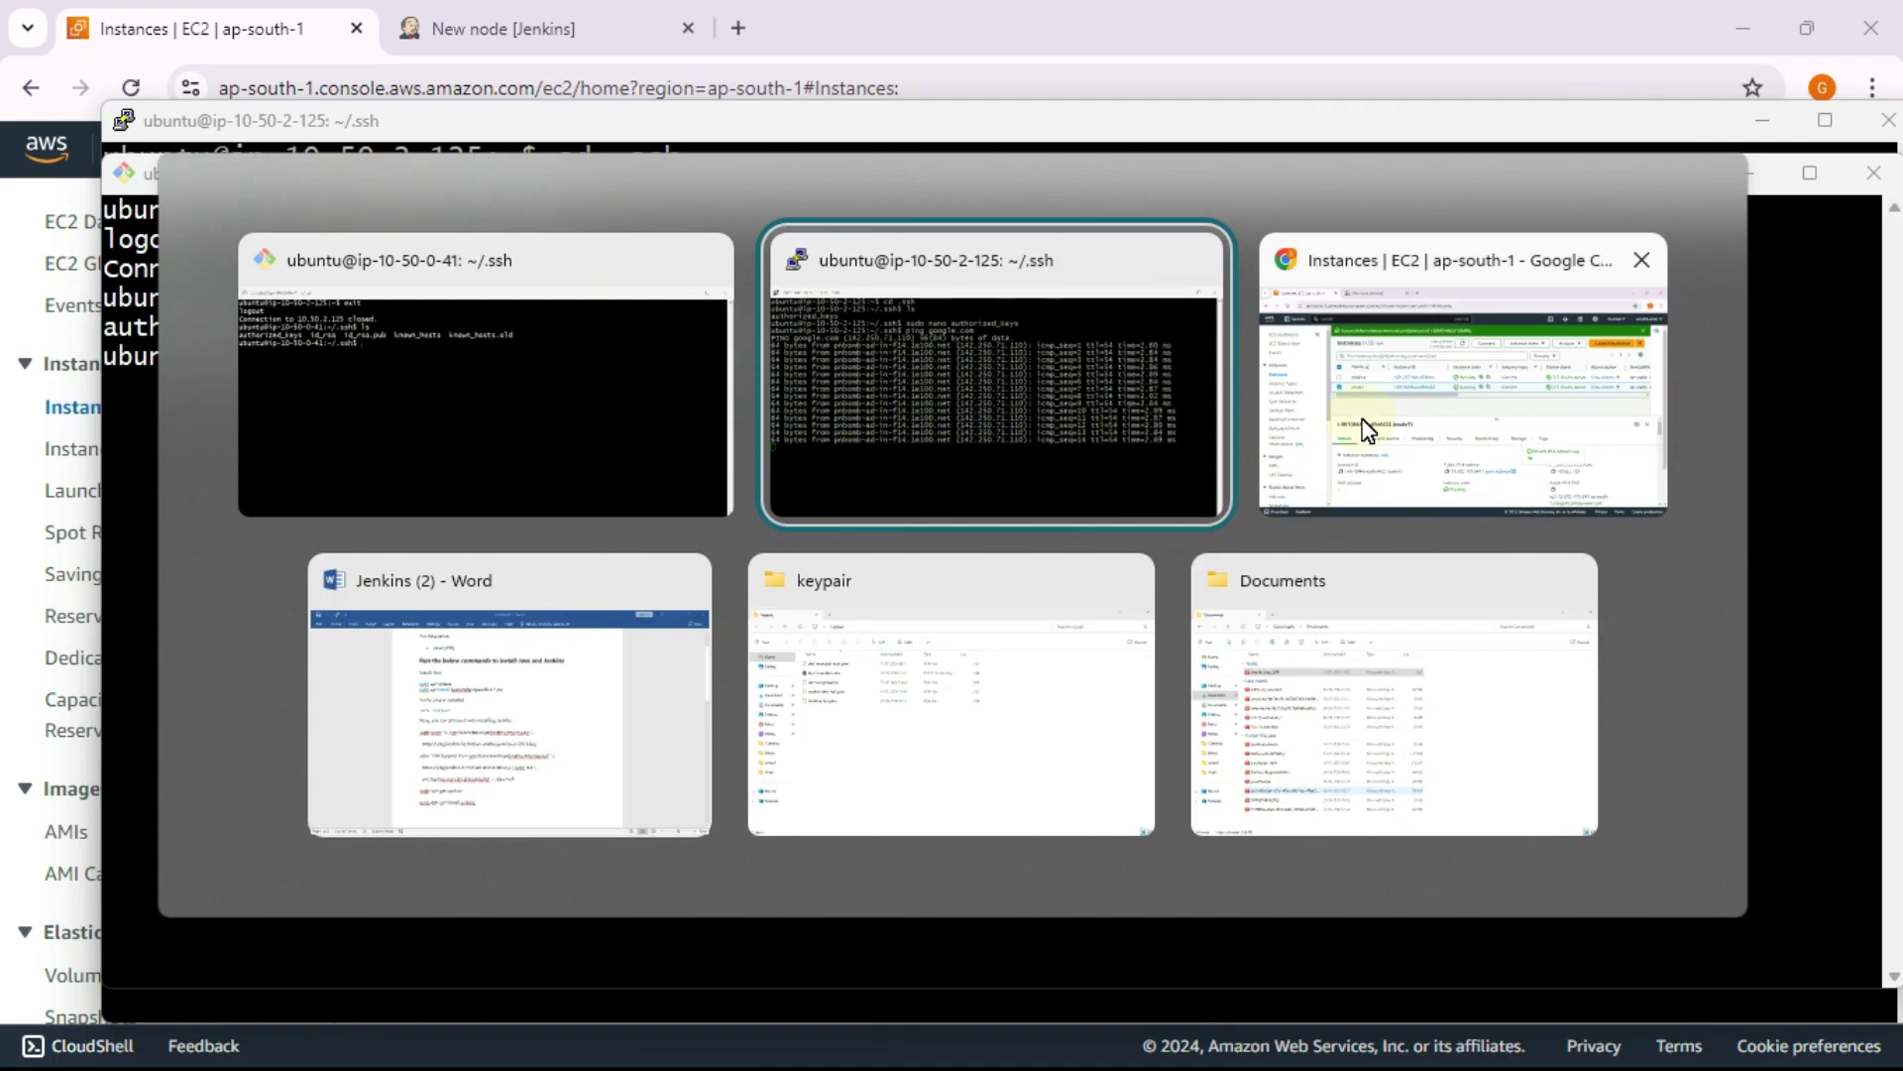
click(353, 348)
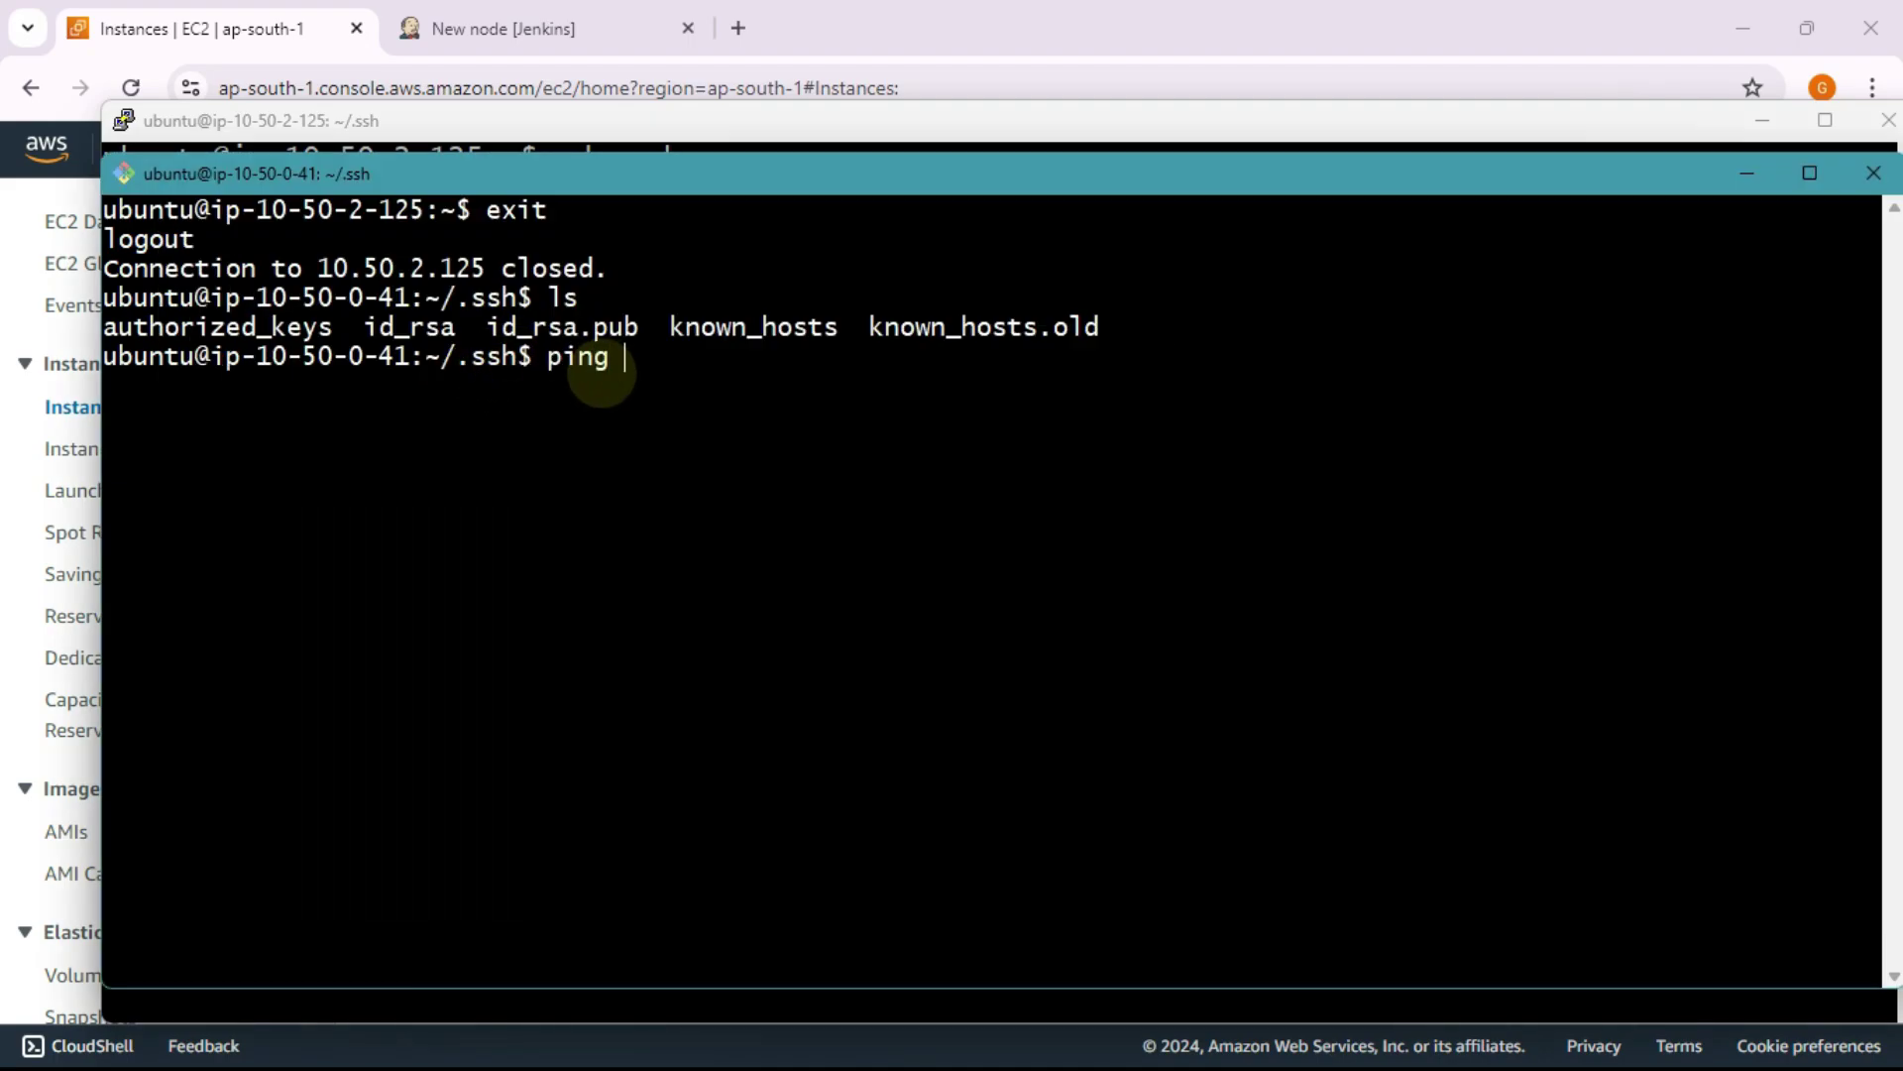
text(ping google.com)
key(Return)
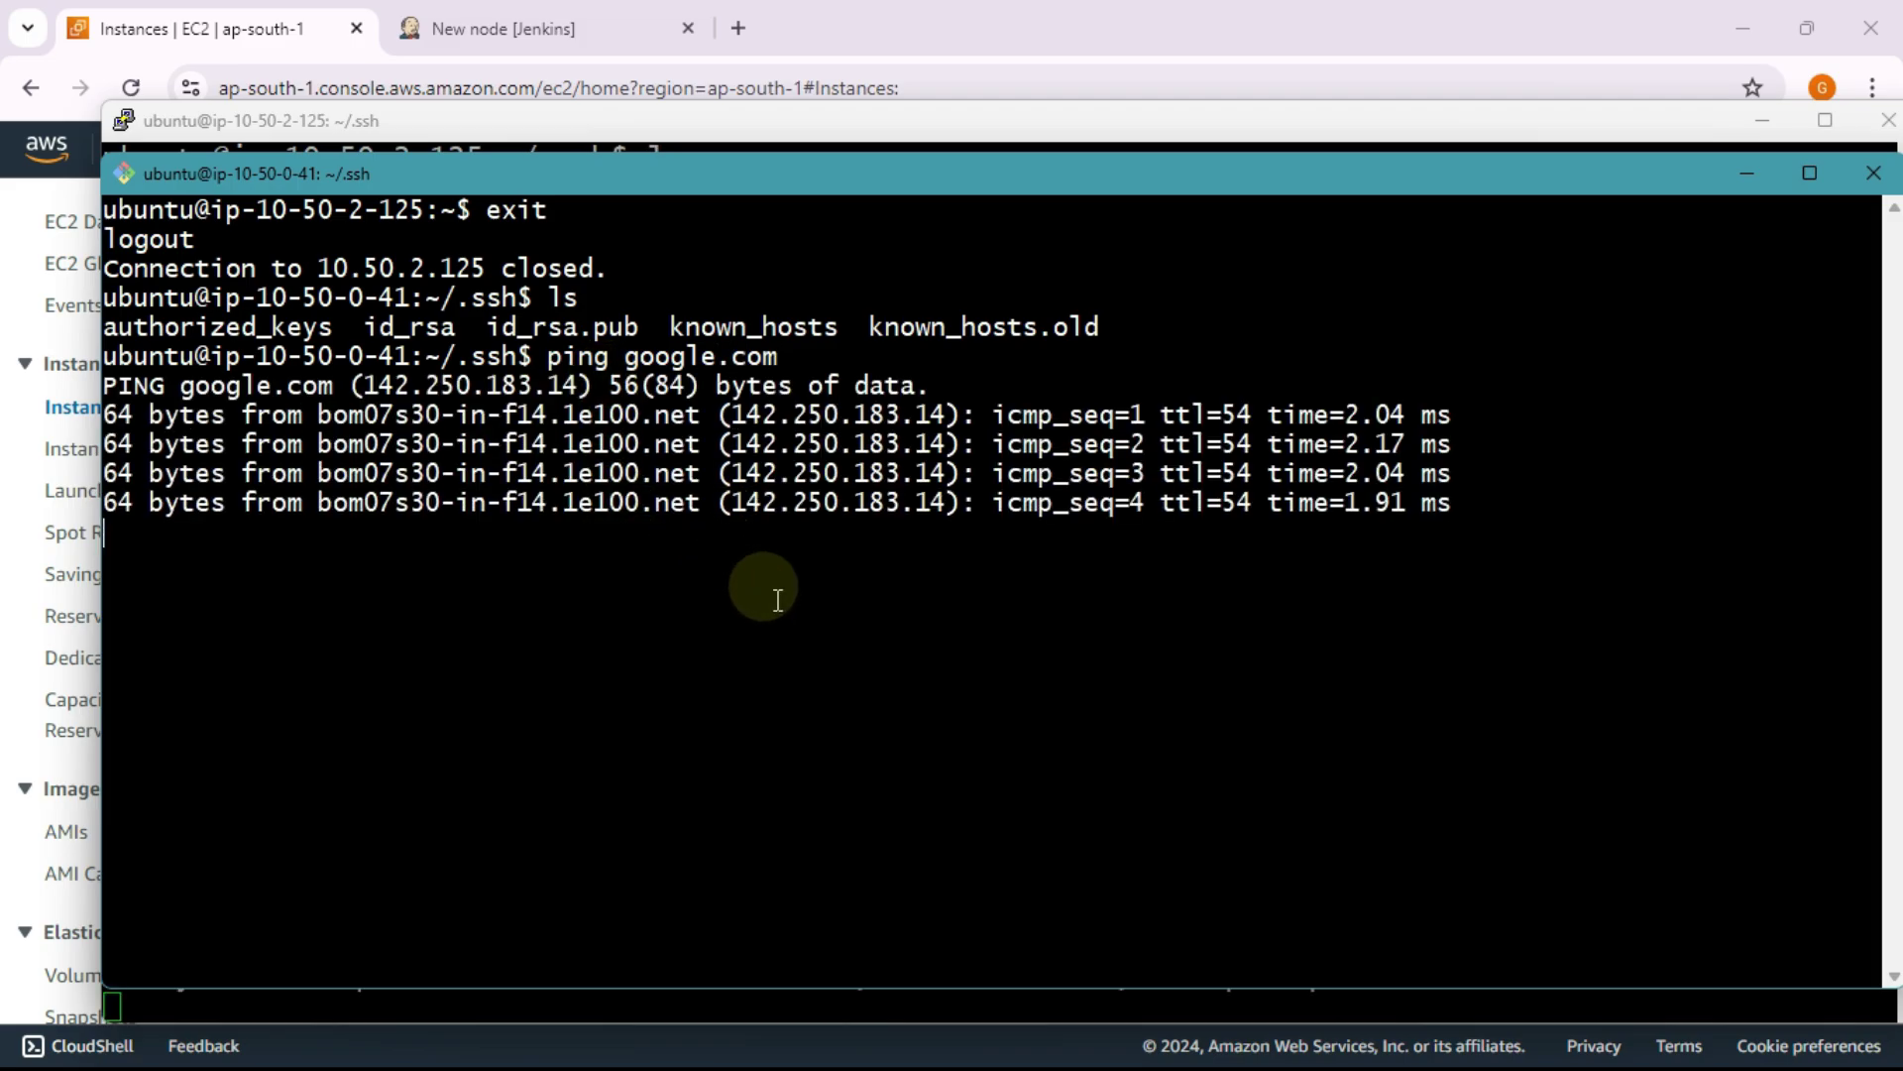
key(alt+Tab)
key(alt+Tab)
key(Tab)
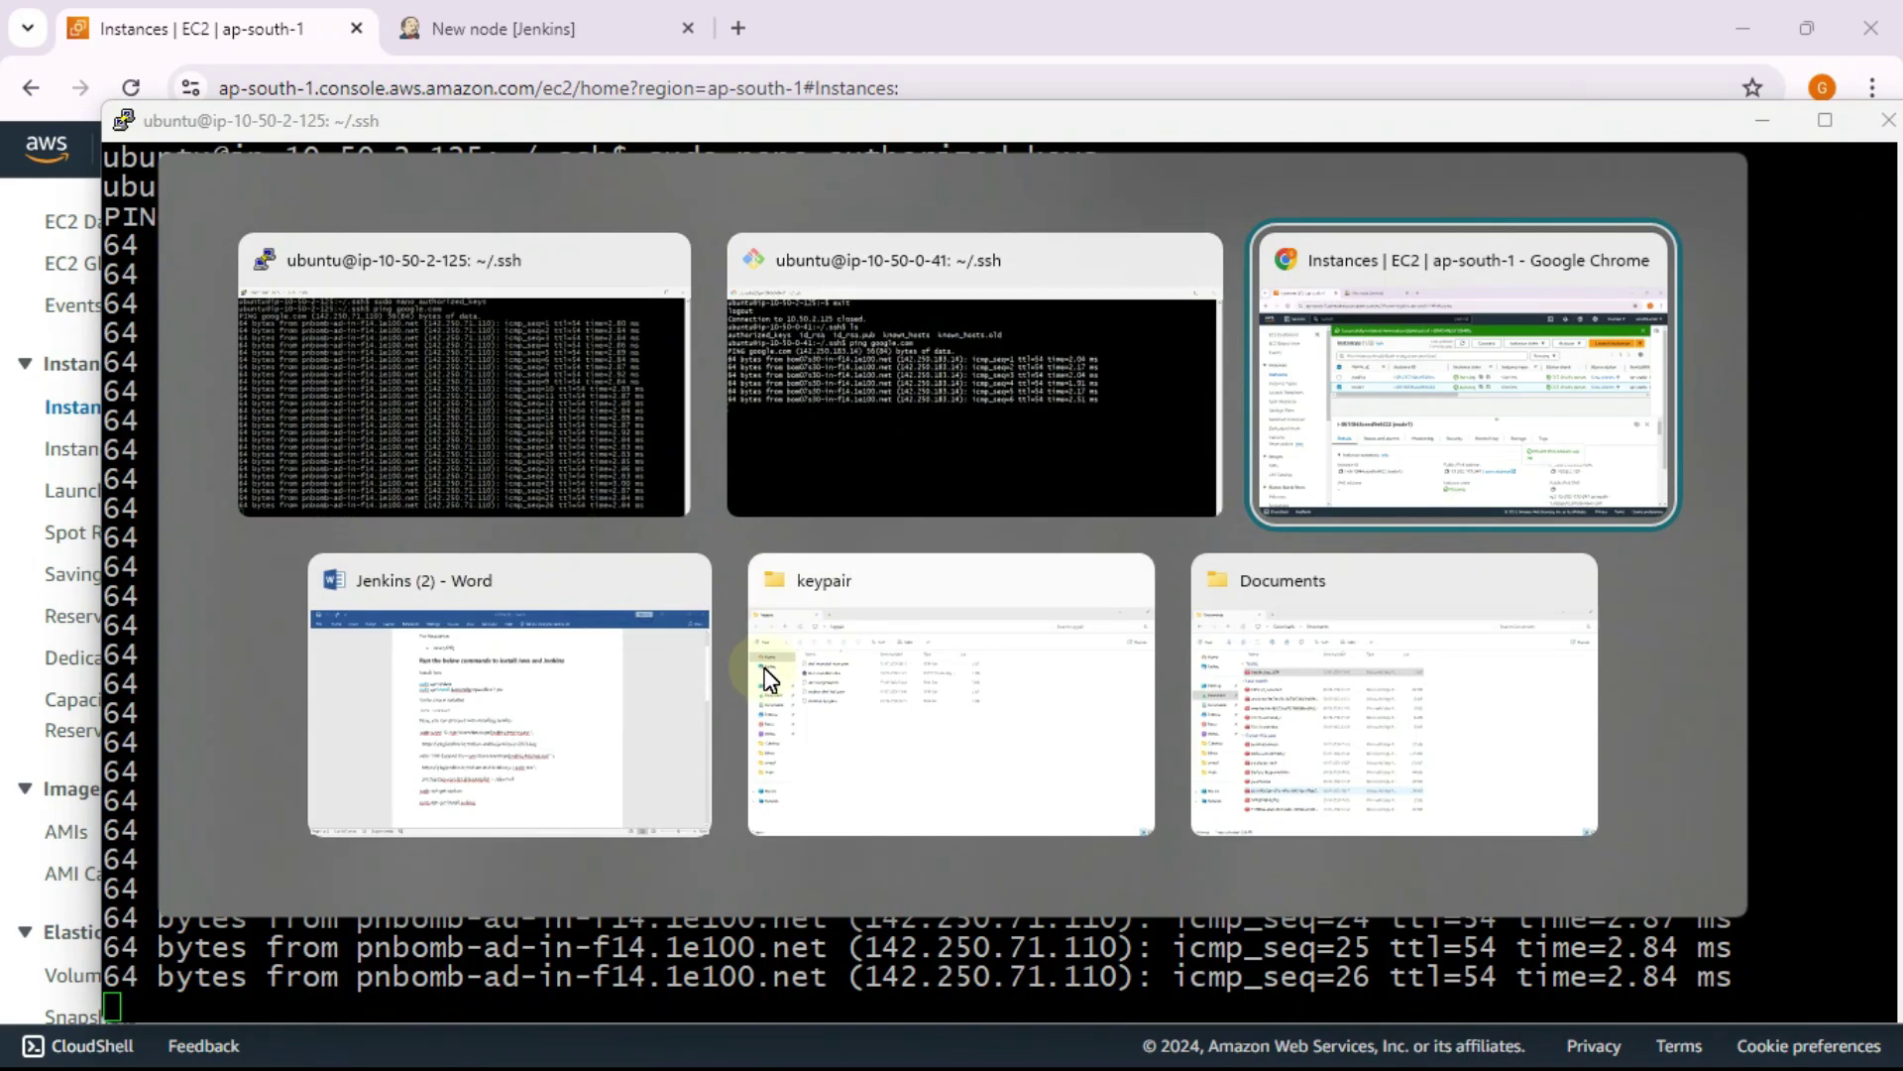
Step: Create a Permanent Agent named node1 from Jenkins' New node page
click(1499, 426)
click(491, 29)
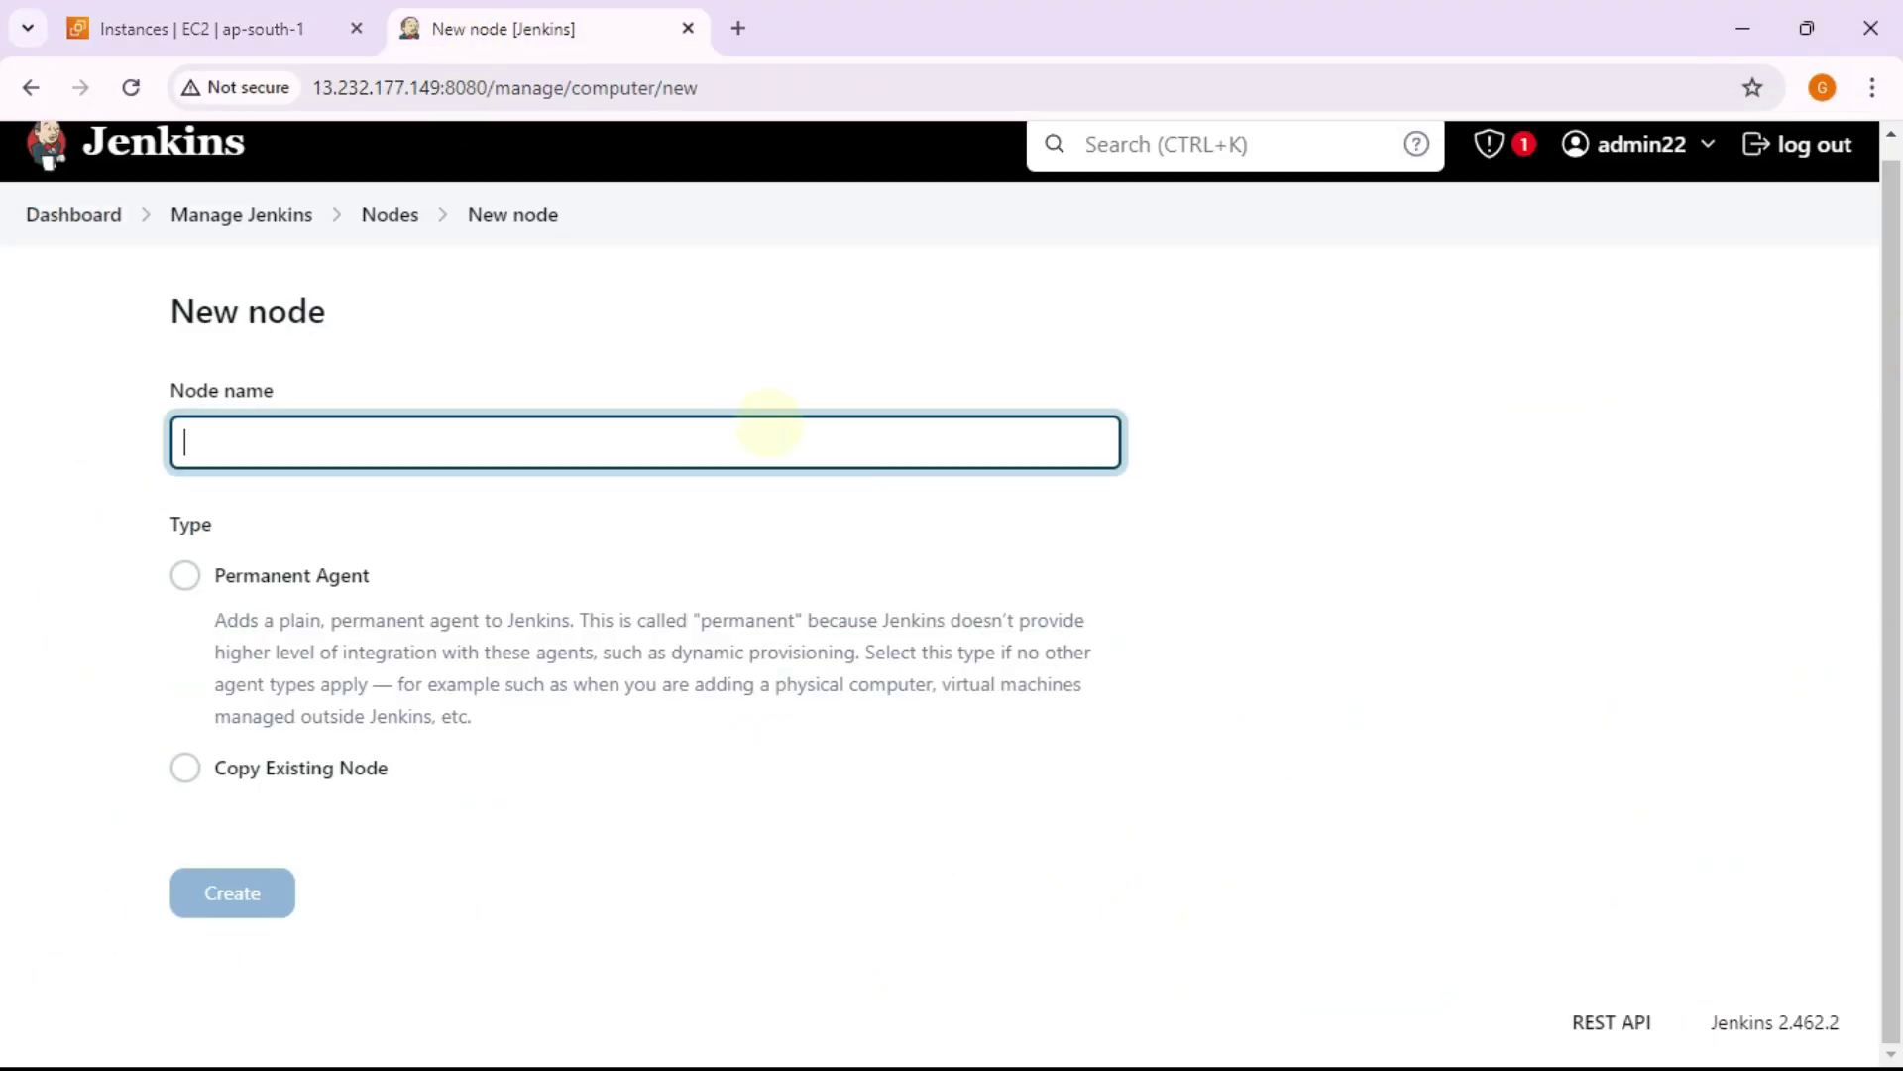
click(694, 439)
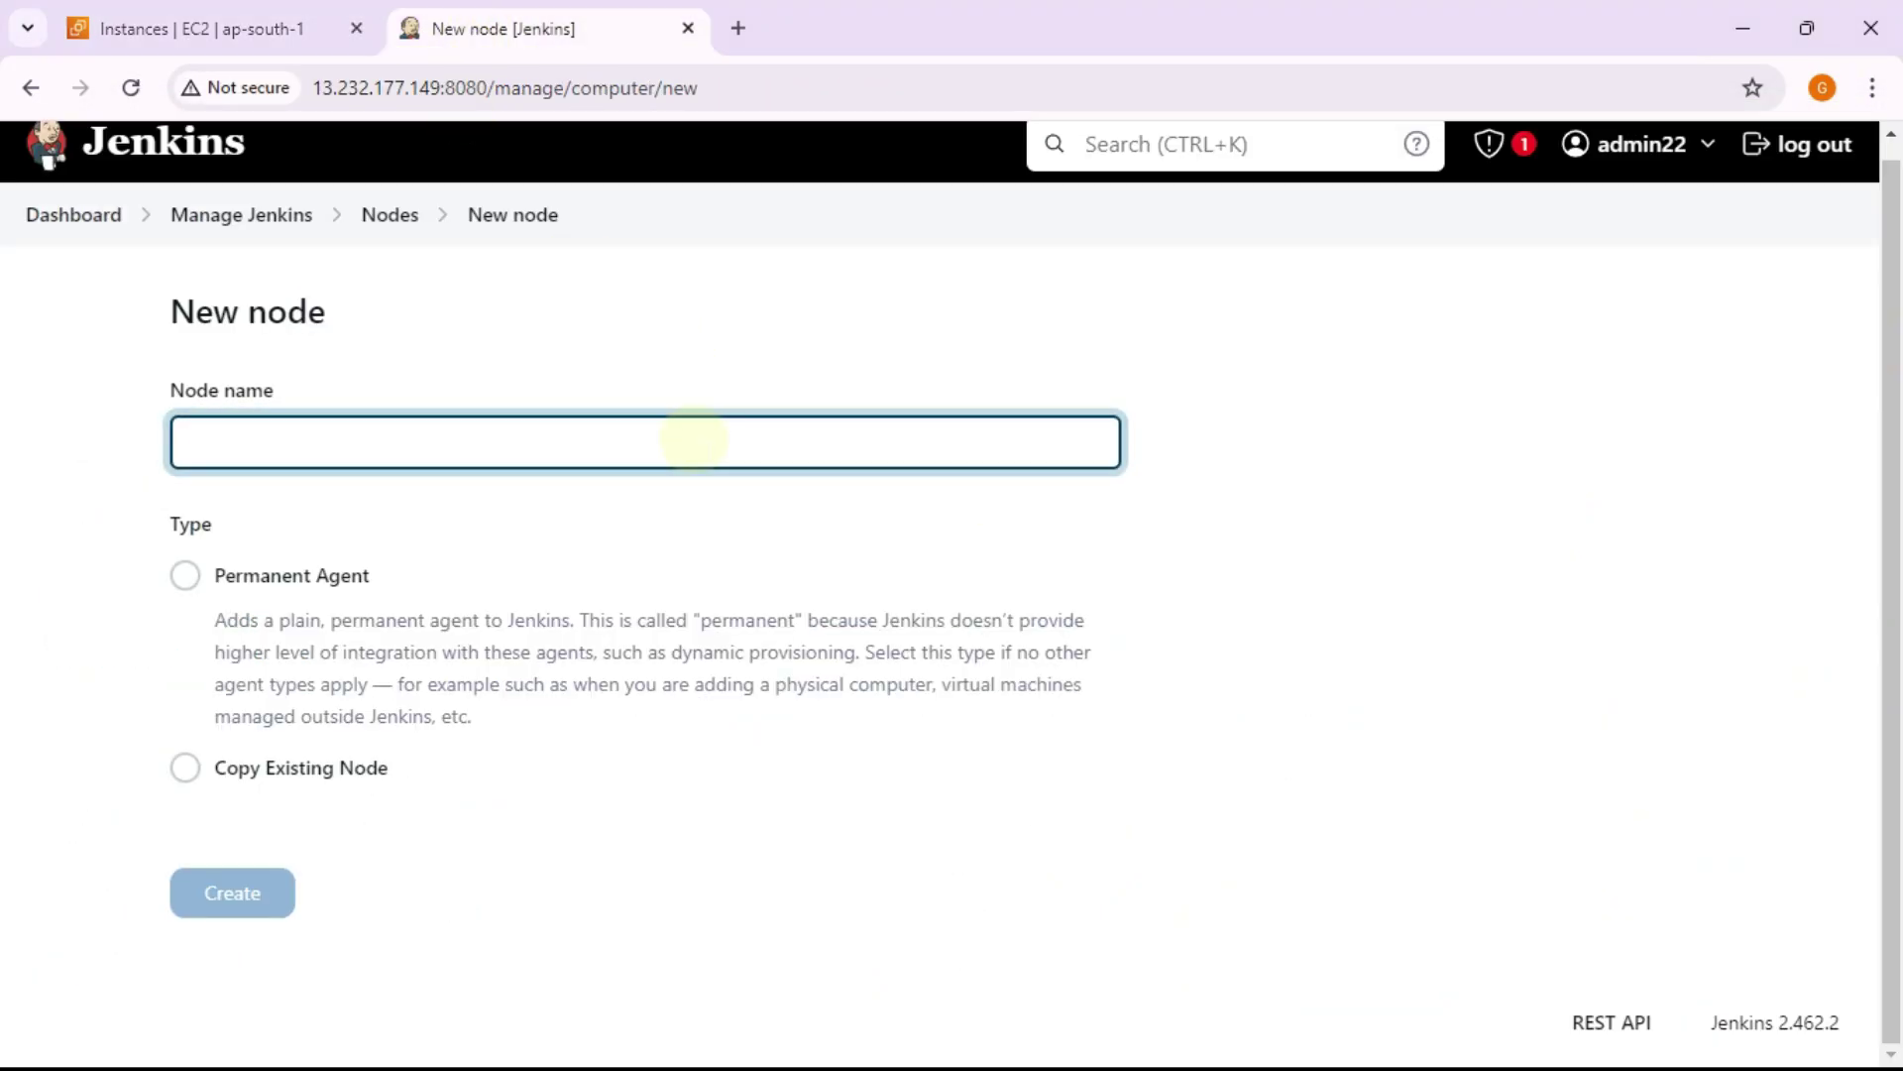
text(node1)
click(189, 578)
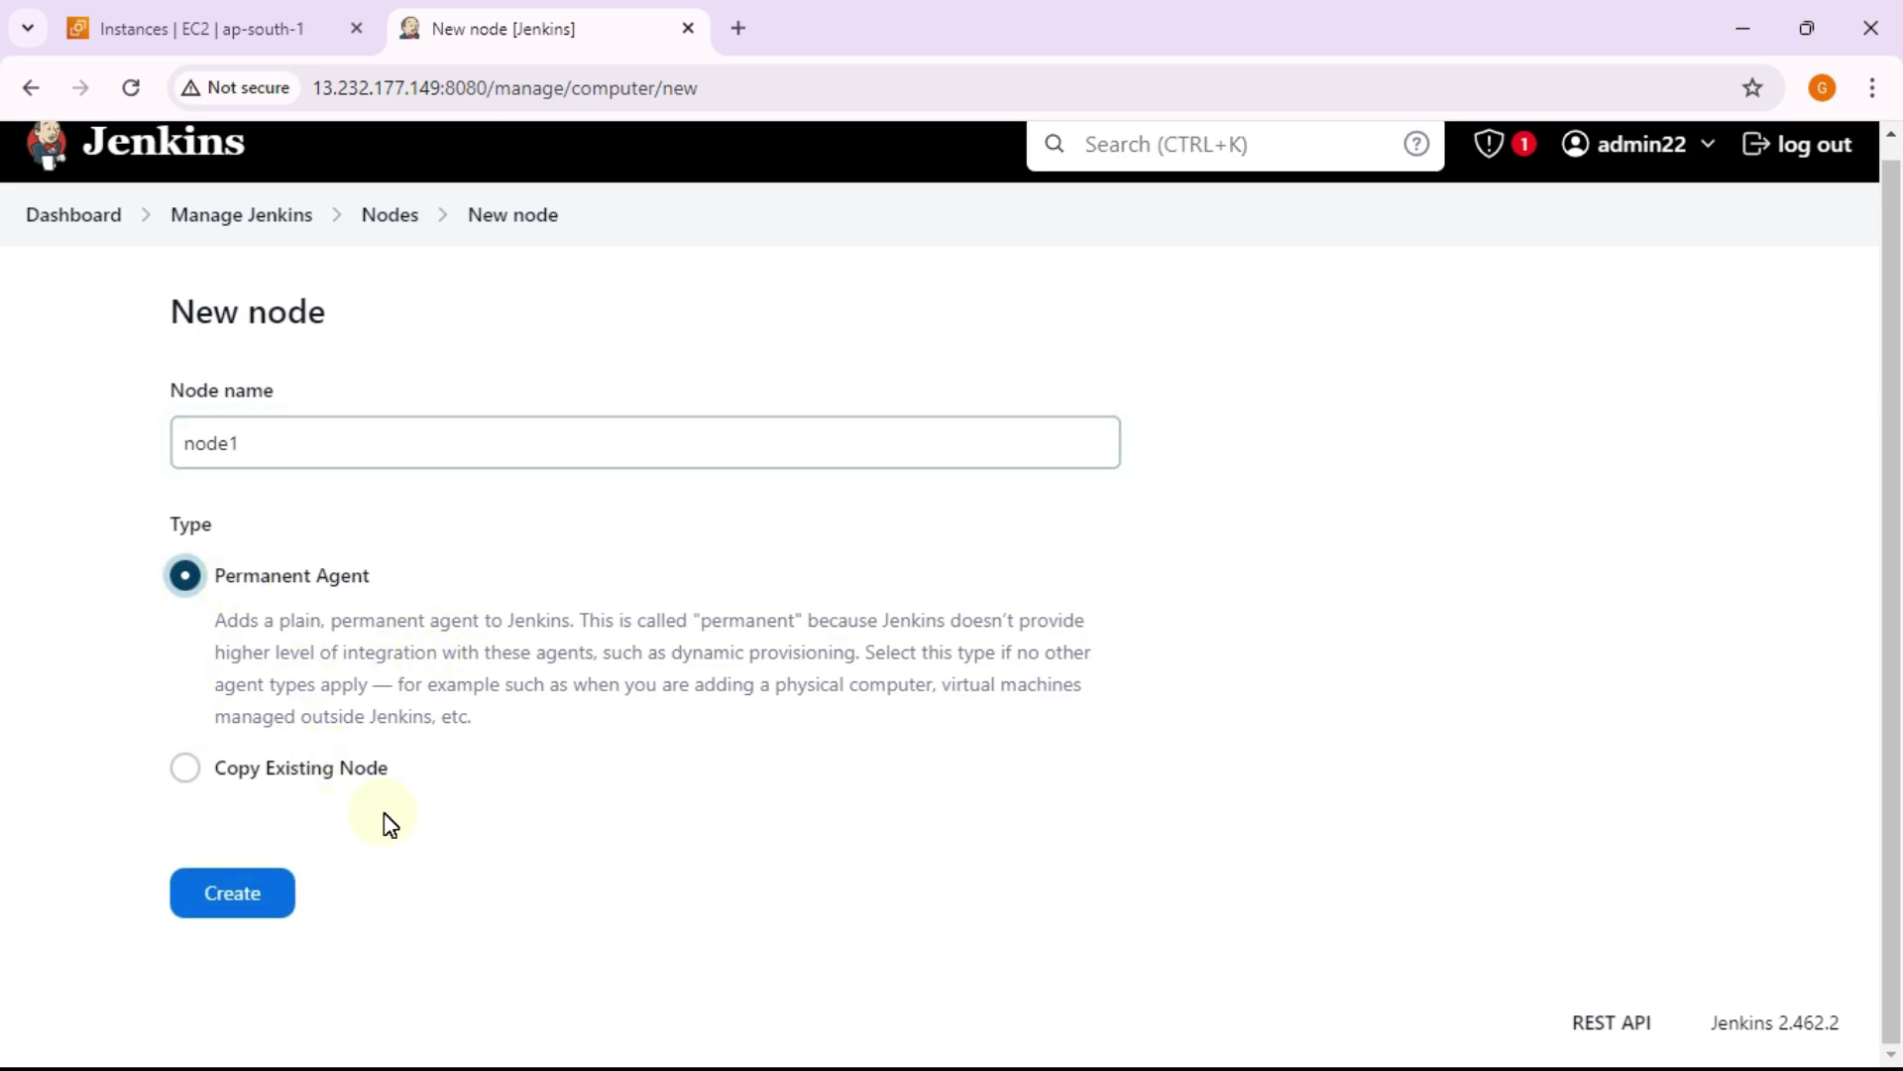
click(255, 906)
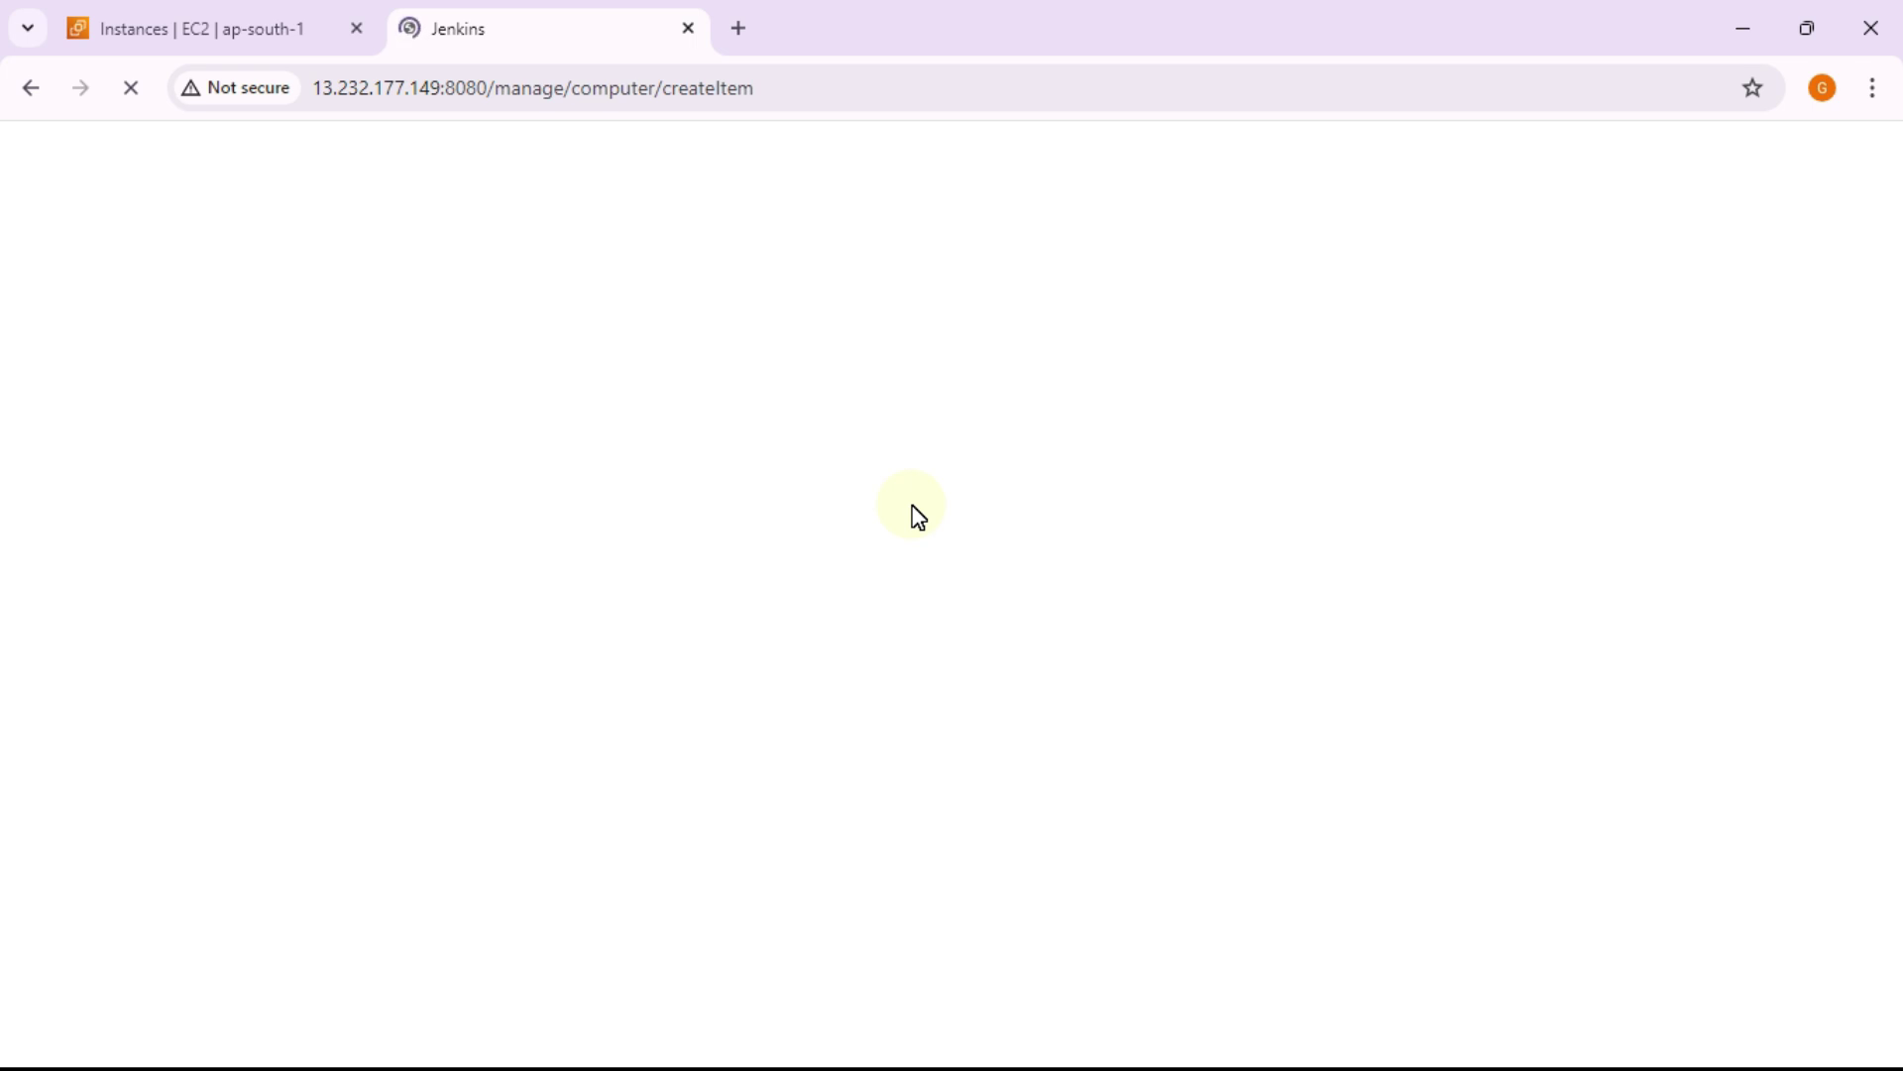
Step: Set node1's remote root directory to /home/ubuntu with usage 'Use this node as much as possible'
click(684, 608)
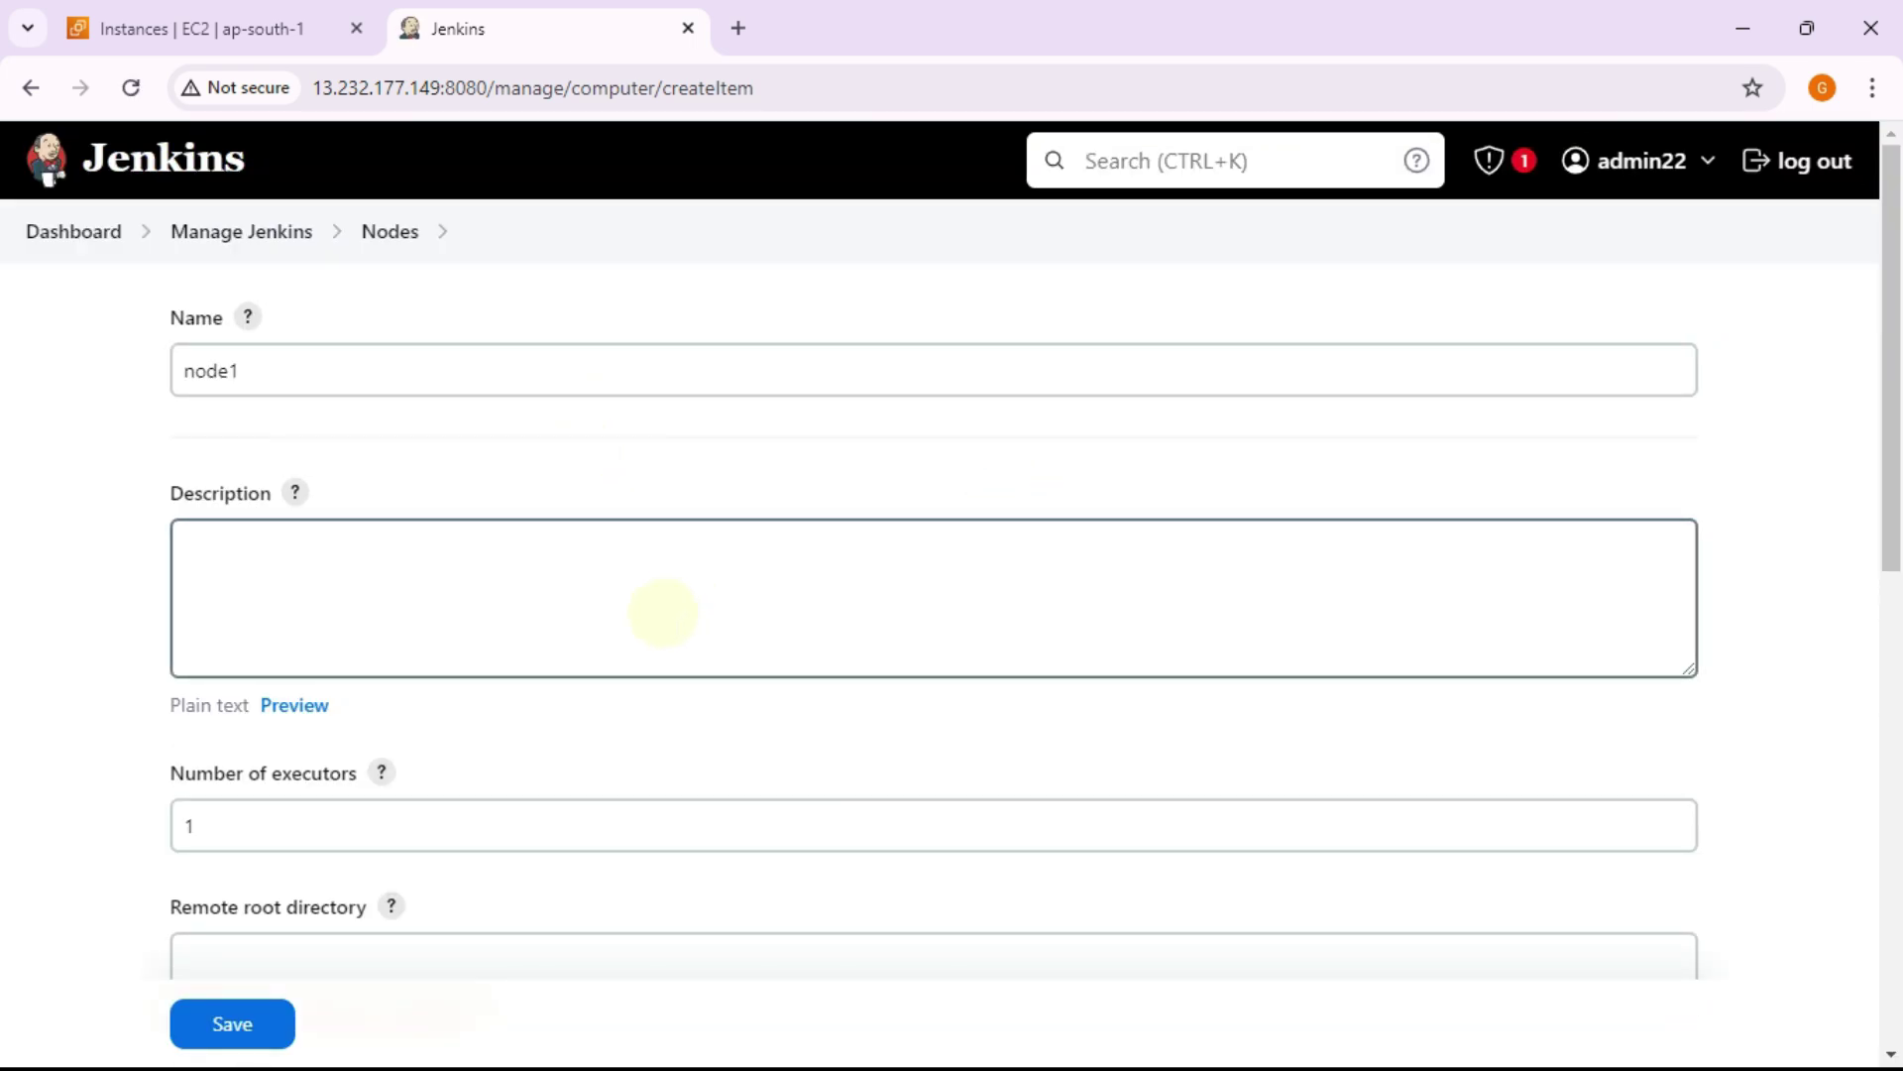
scroll(663, 612, down, 3)
click(349, 542)
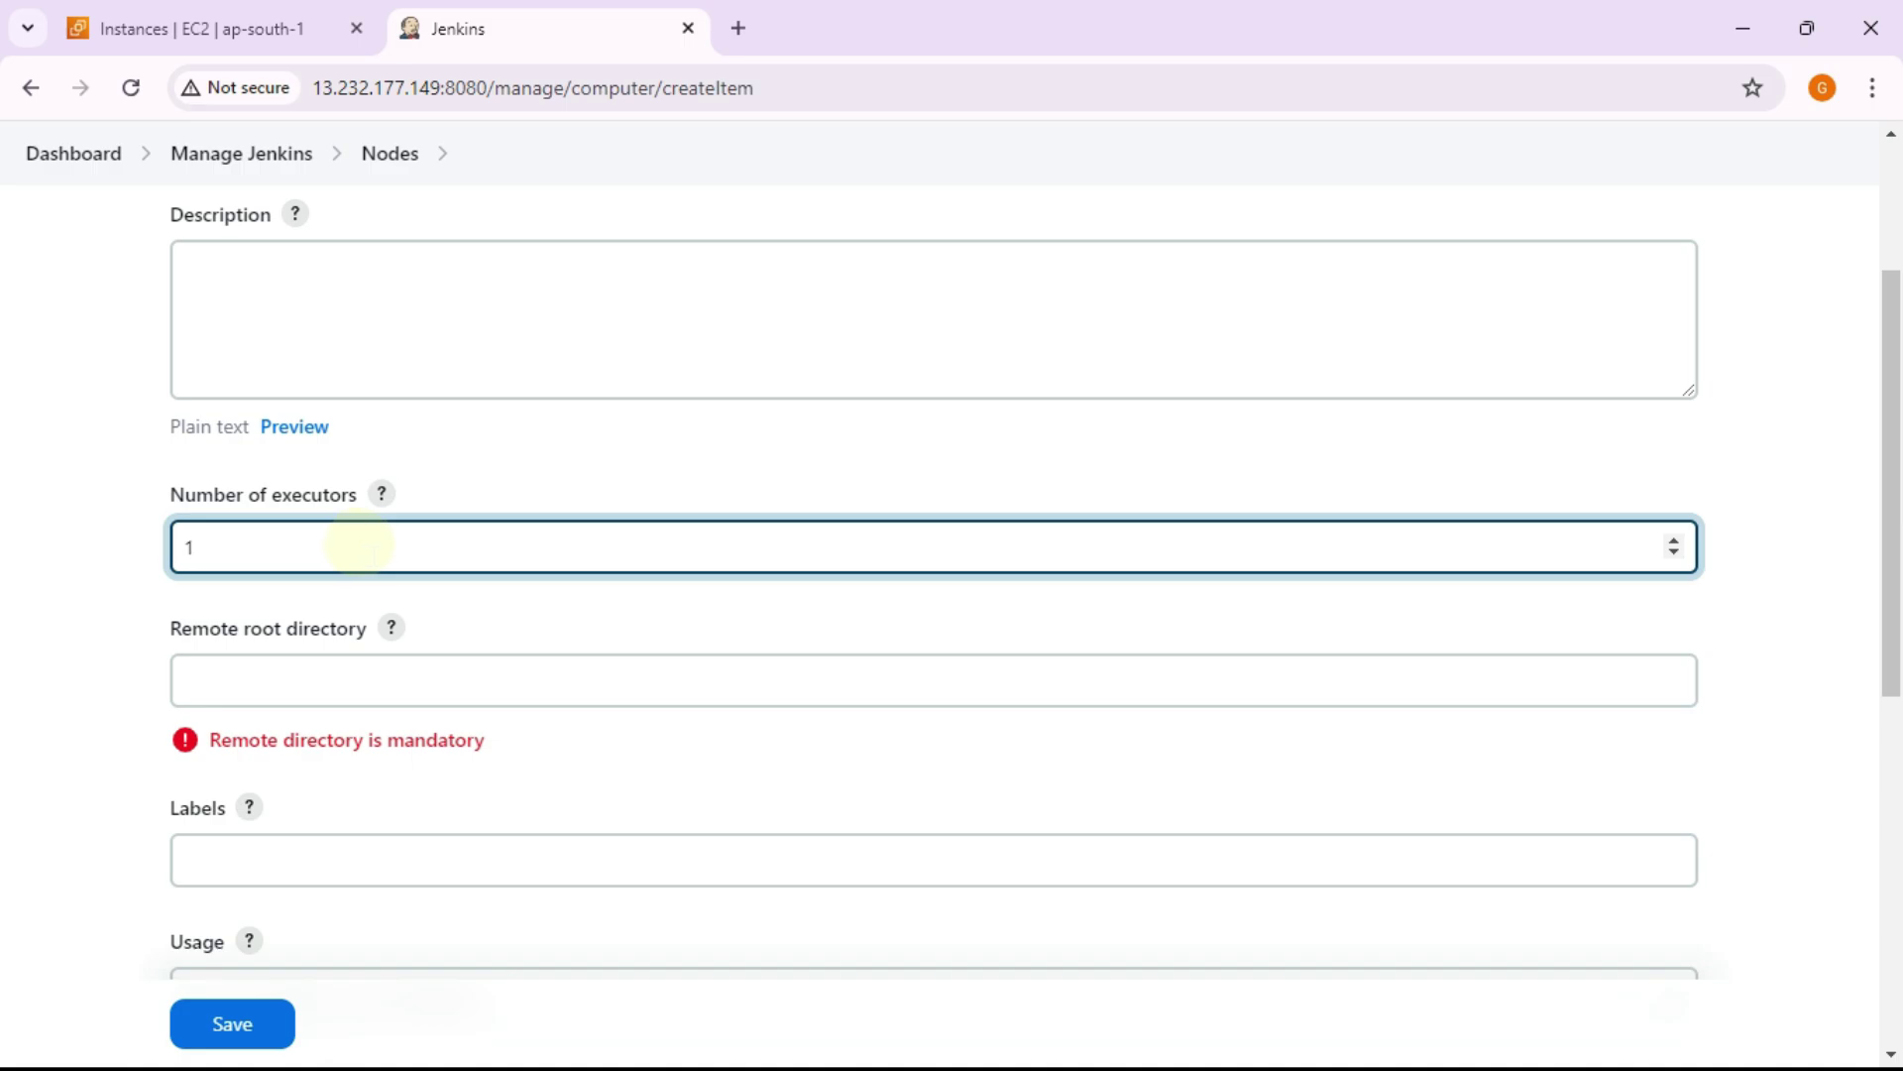
scroll(391, 542, down, 2)
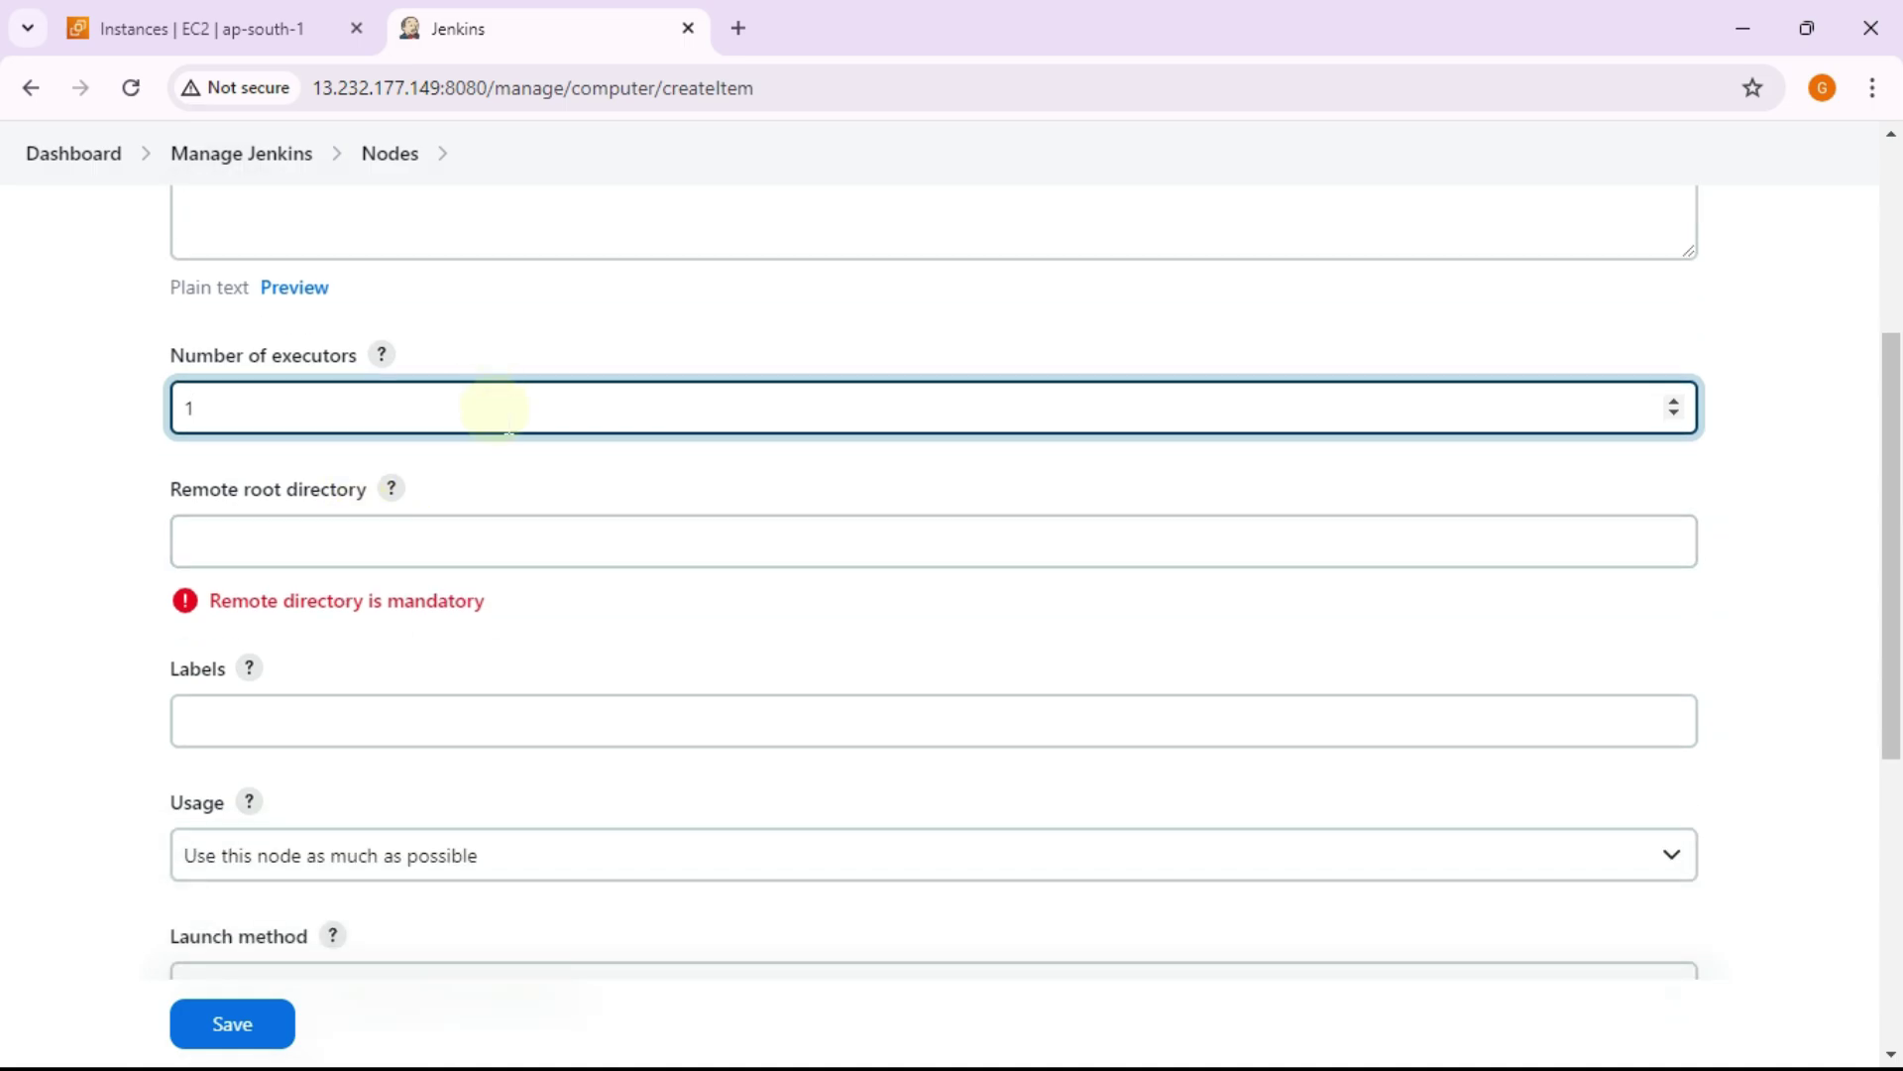
scroll(494, 407, down, 2)
click(431, 401)
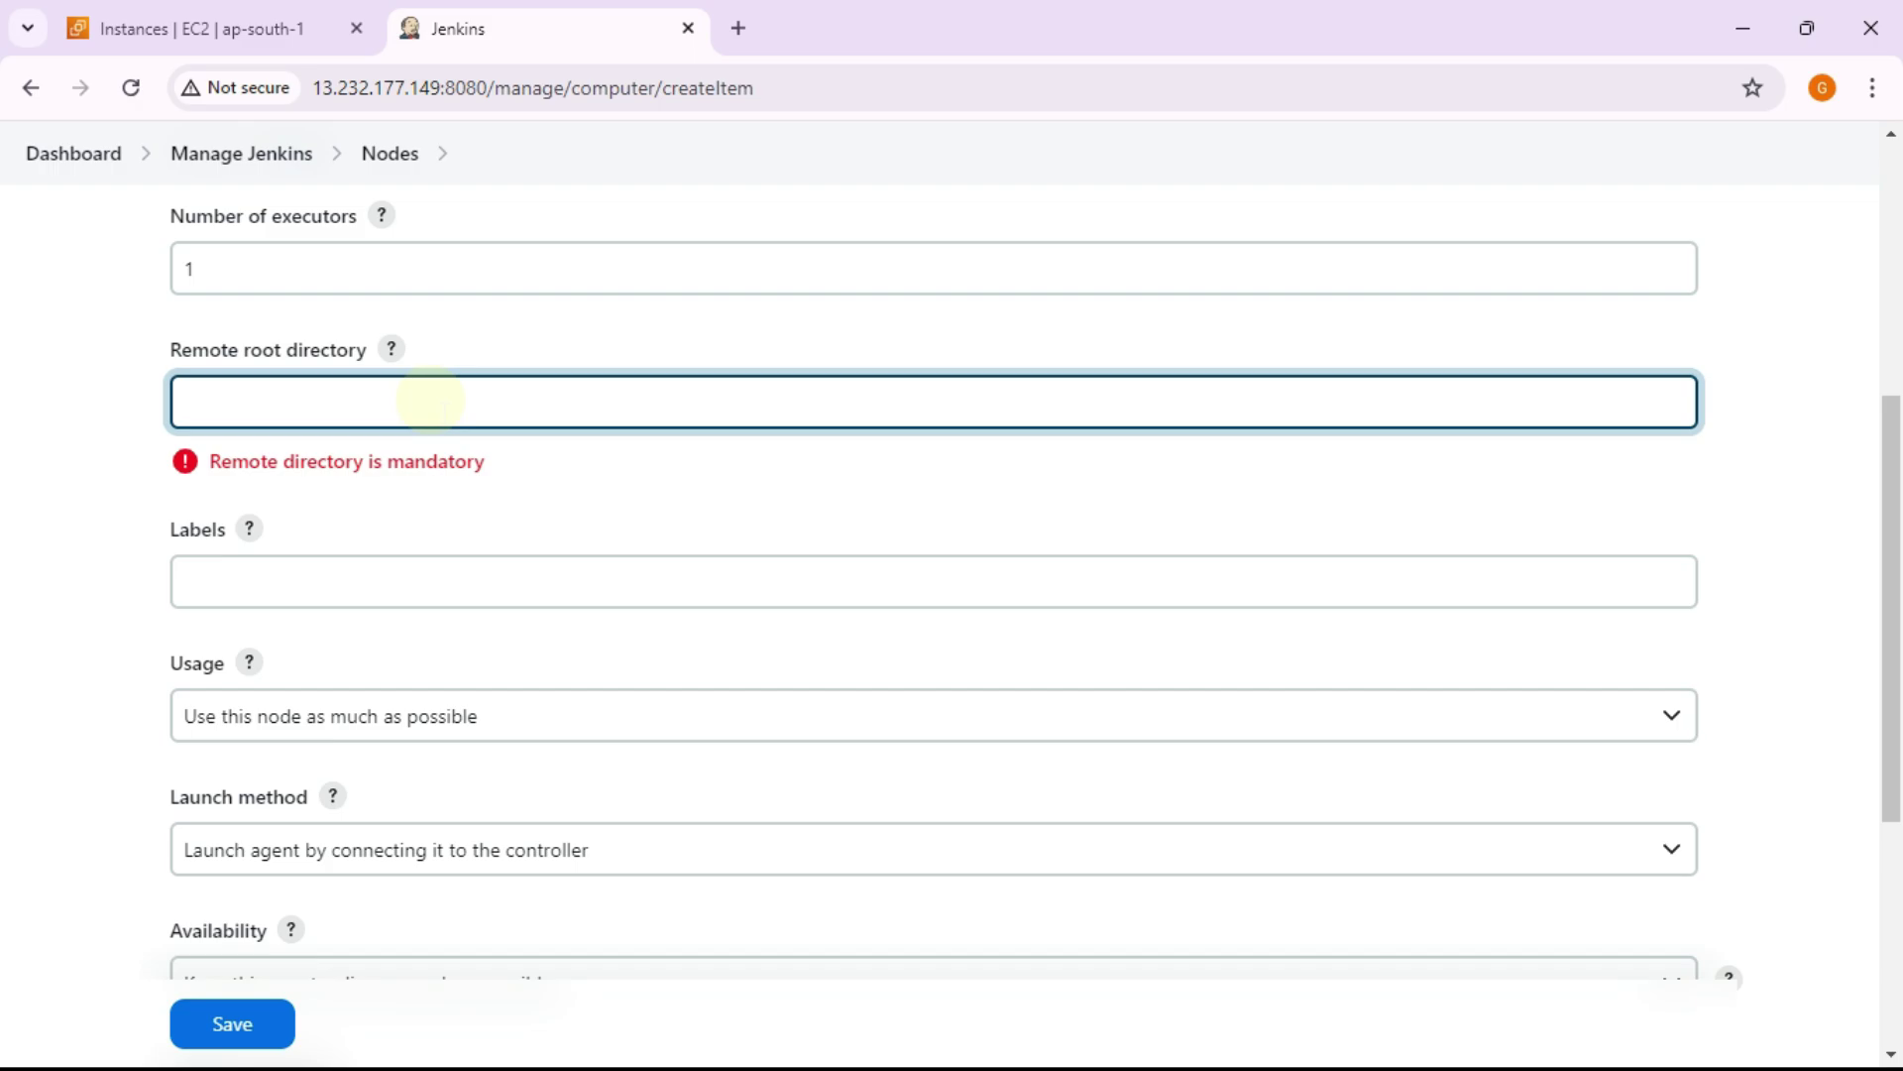
text(/home/ubuntu)
scroll(428, 402, down, 4)
click(449, 297)
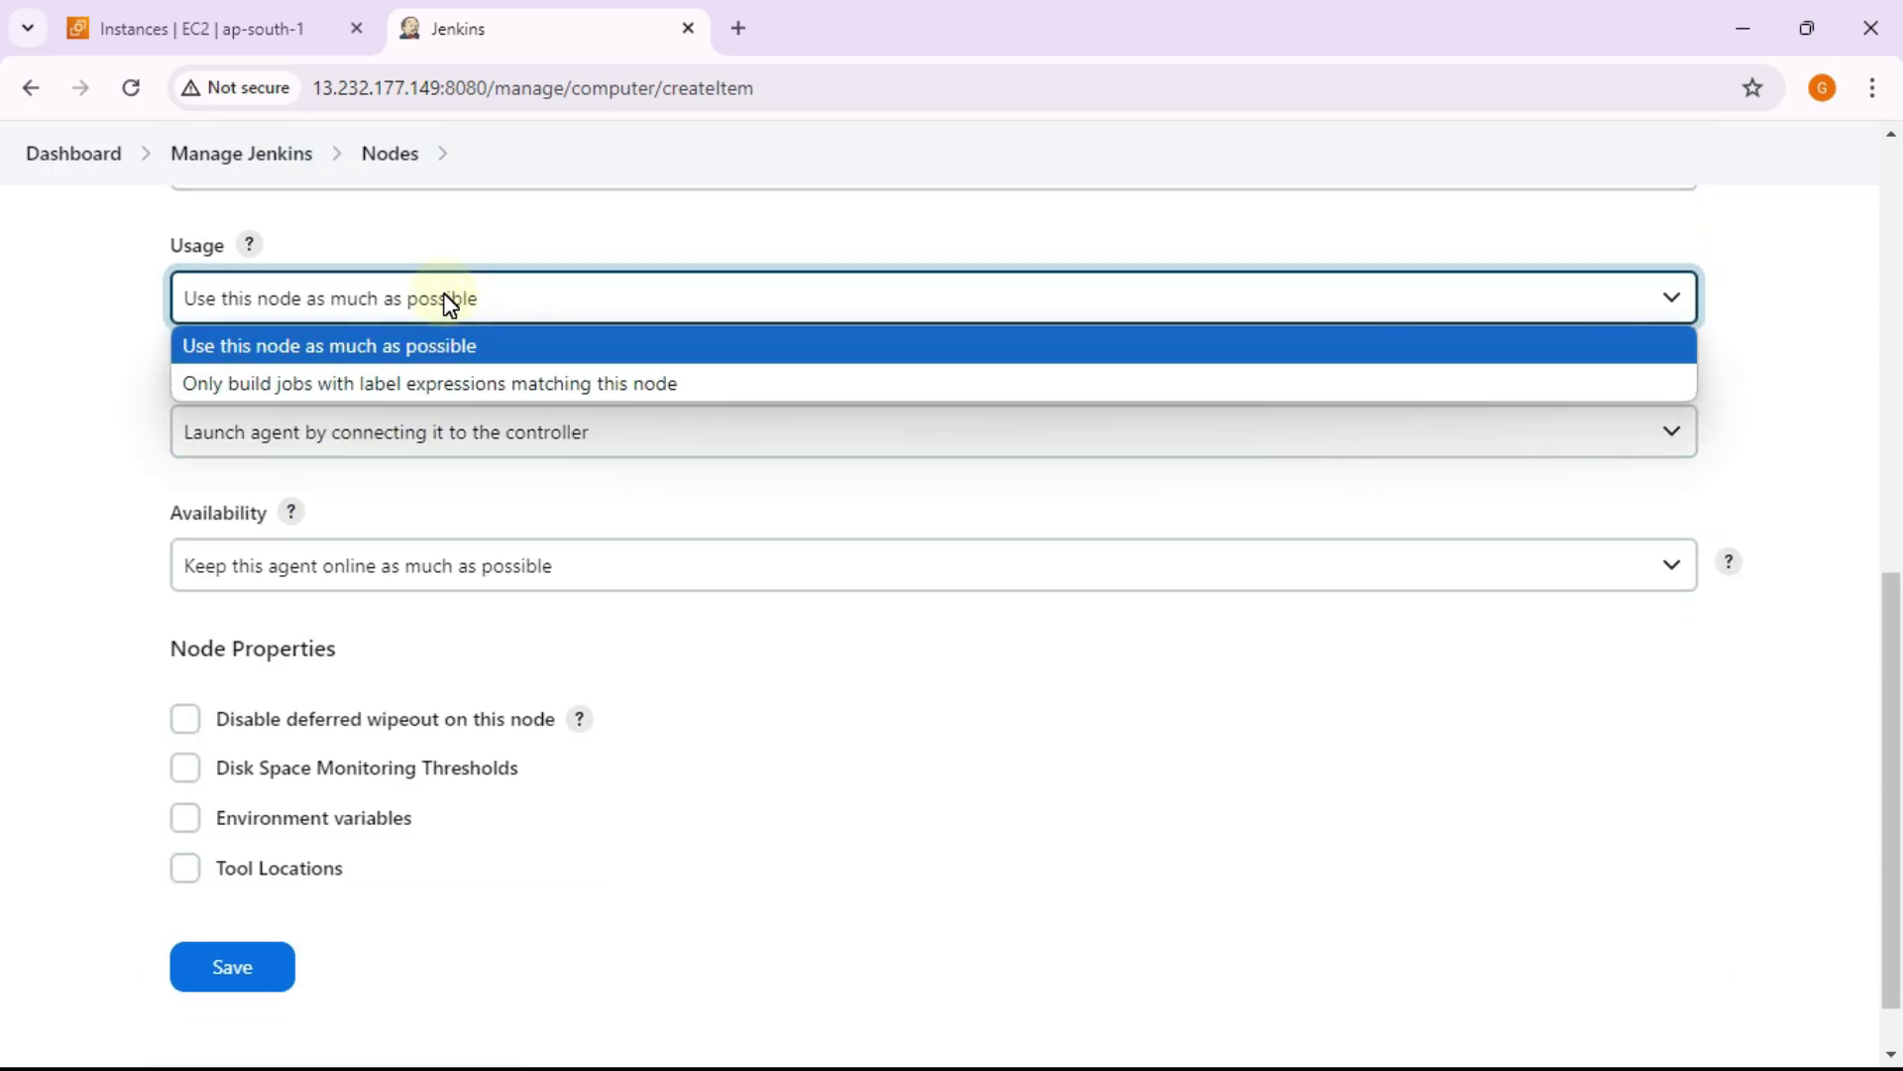
click(389, 353)
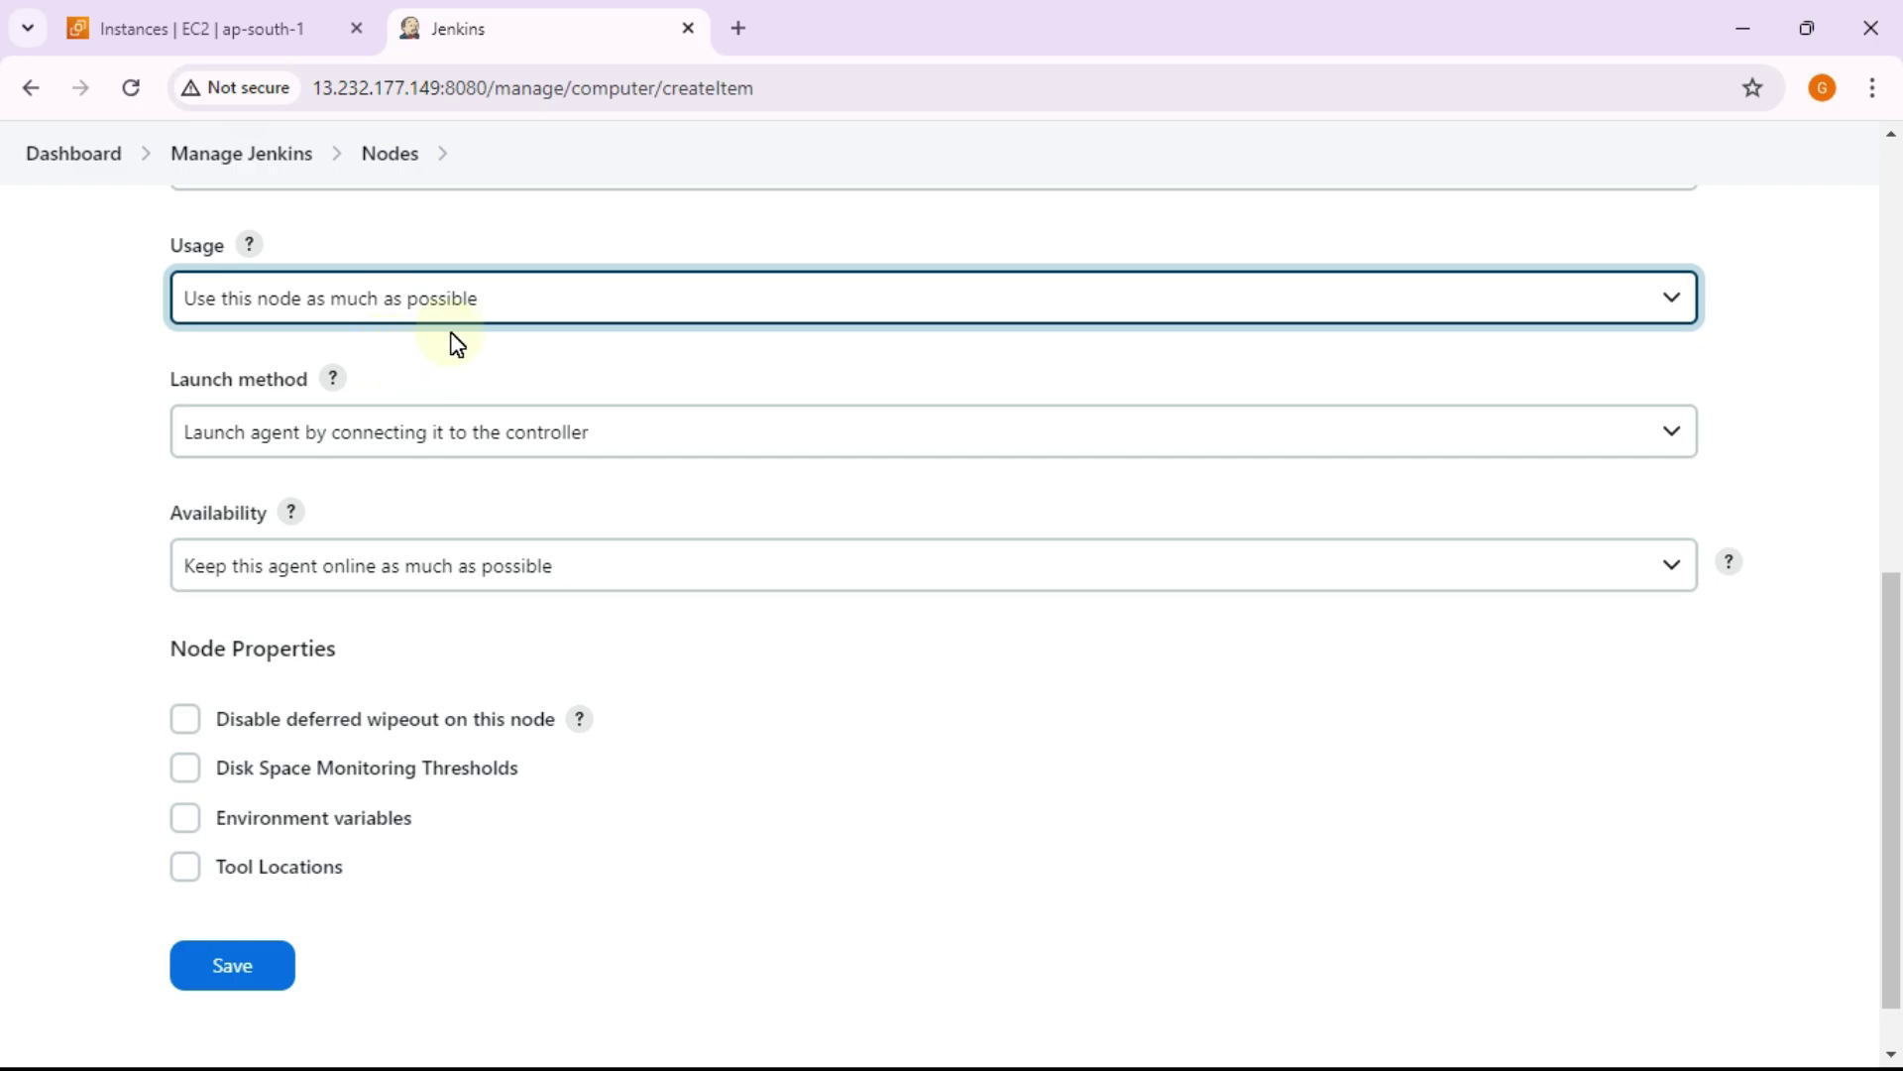
Step: Switch node1's launch method to 'Launch agents via SSH' and select the new Host field
scroll(454, 340, down, 1)
click(456, 381)
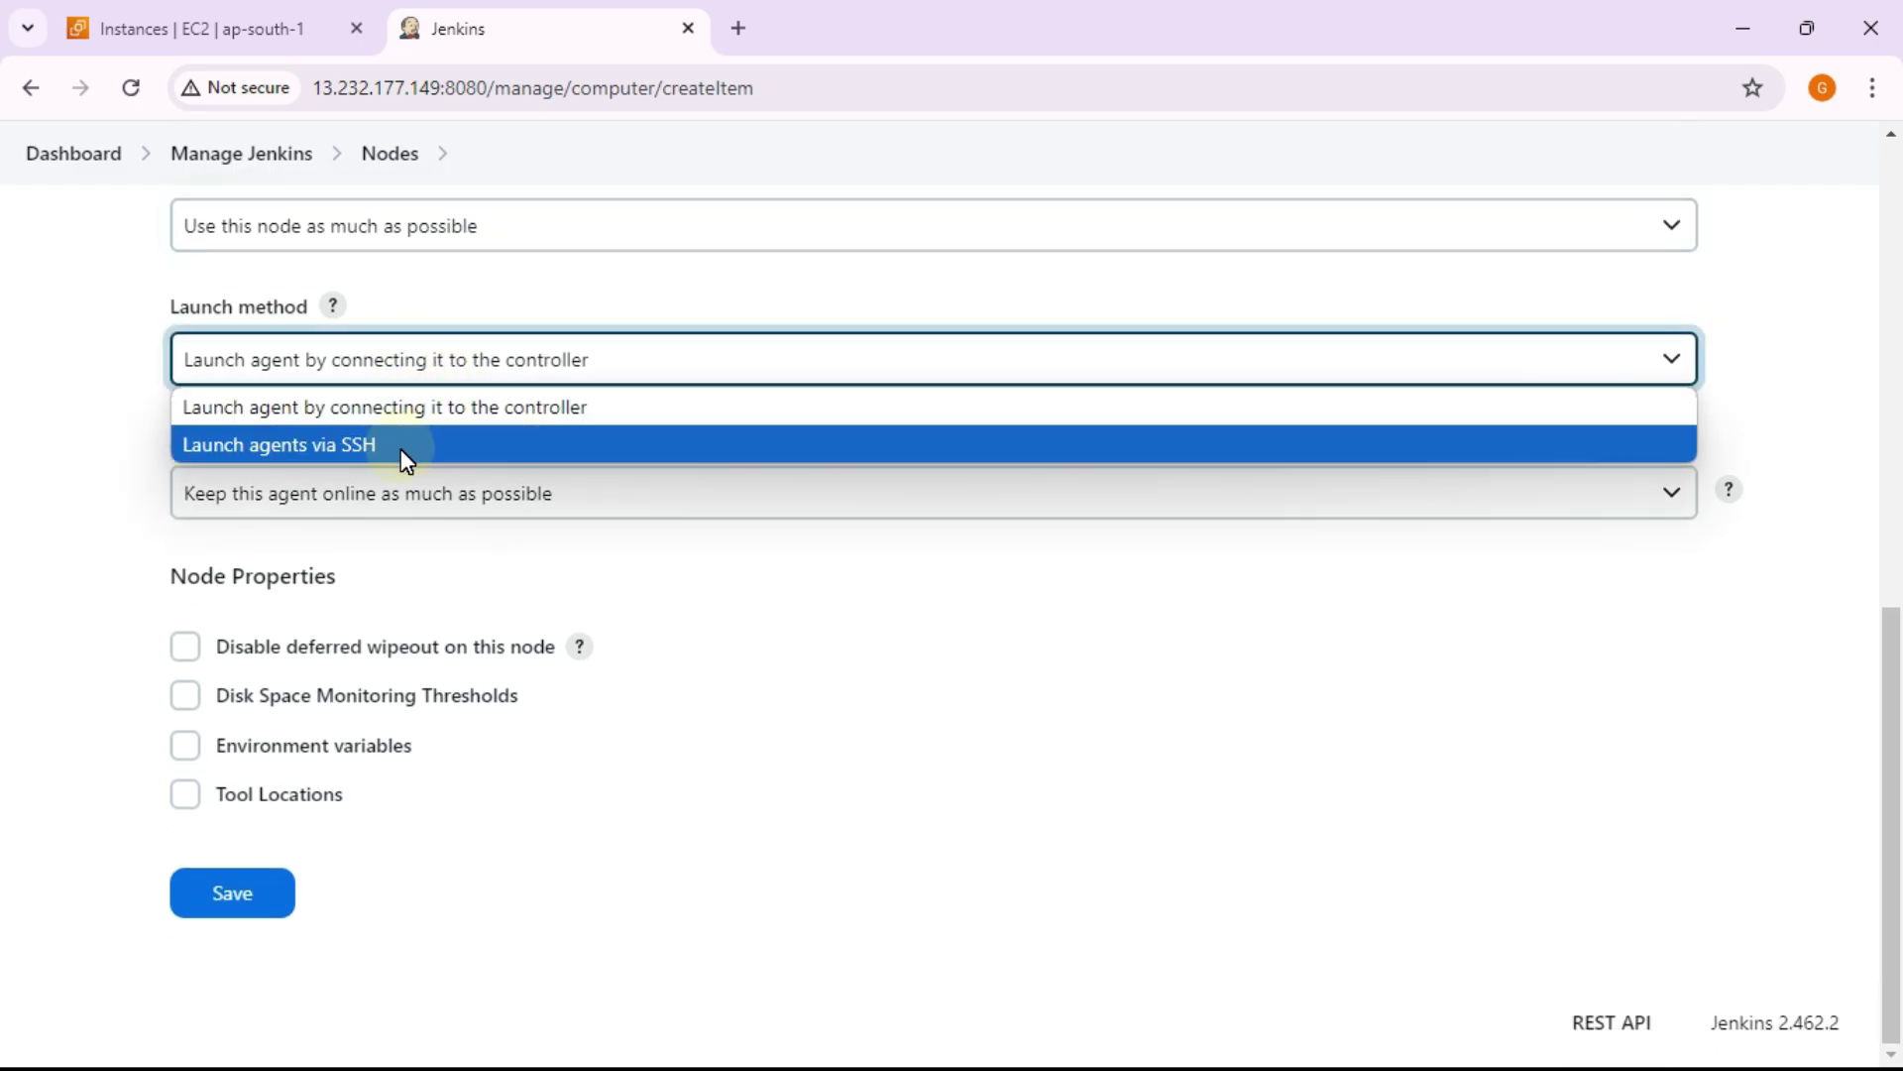
click(406, 456)
scroll(403, 454, down, 2)
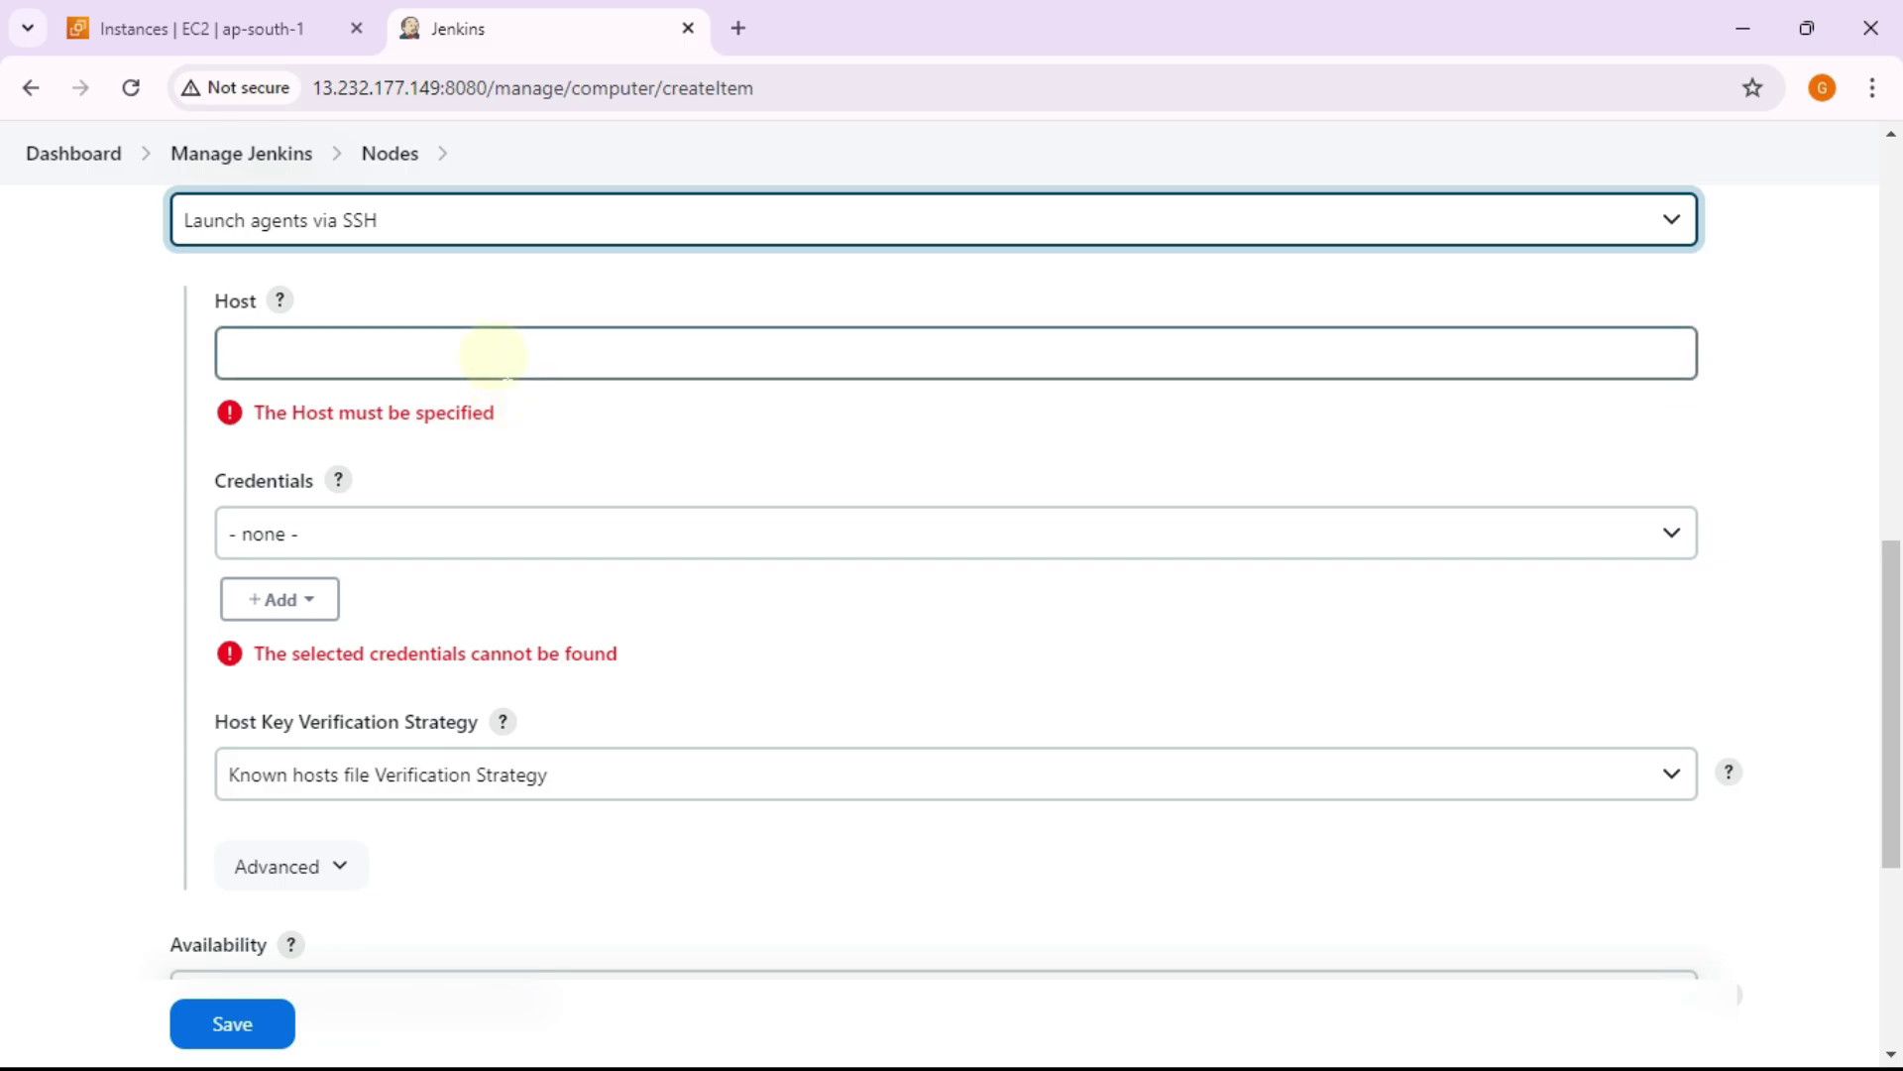
click(493, 355)
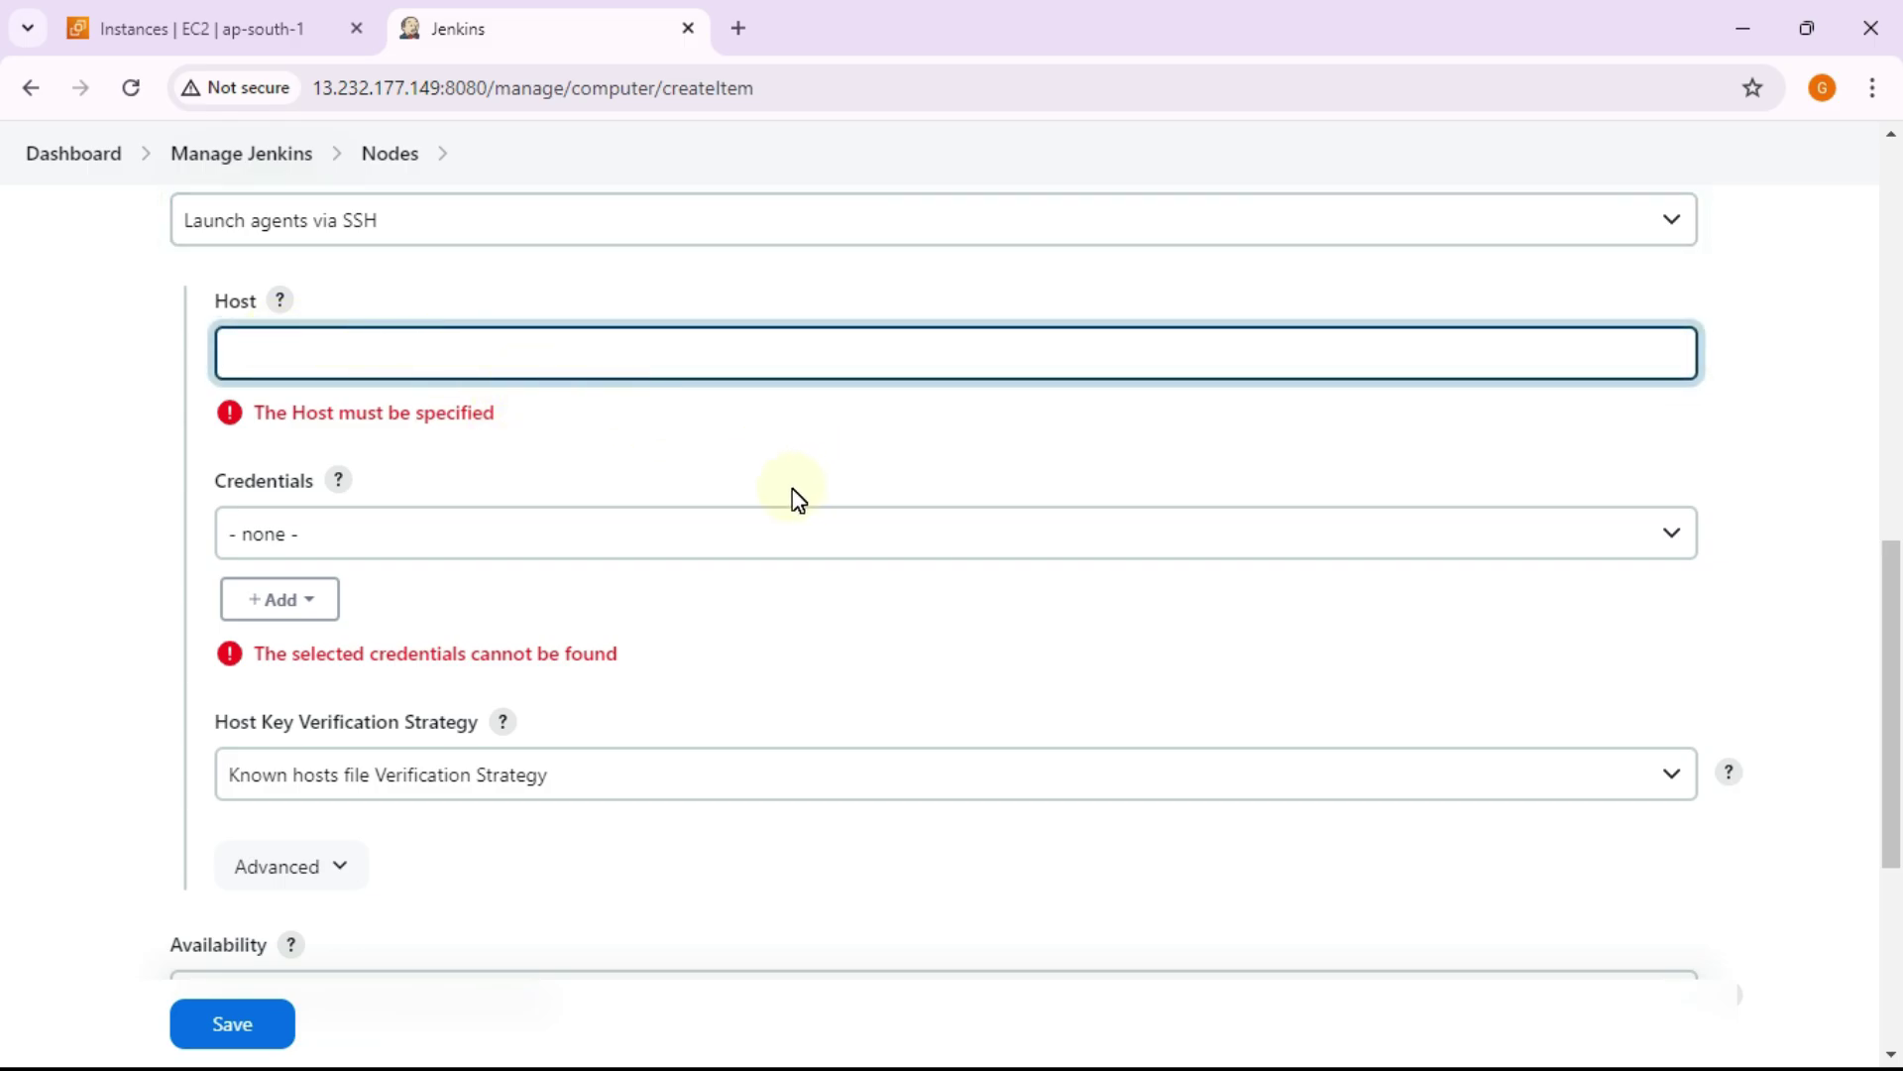
key(alt+Tab)
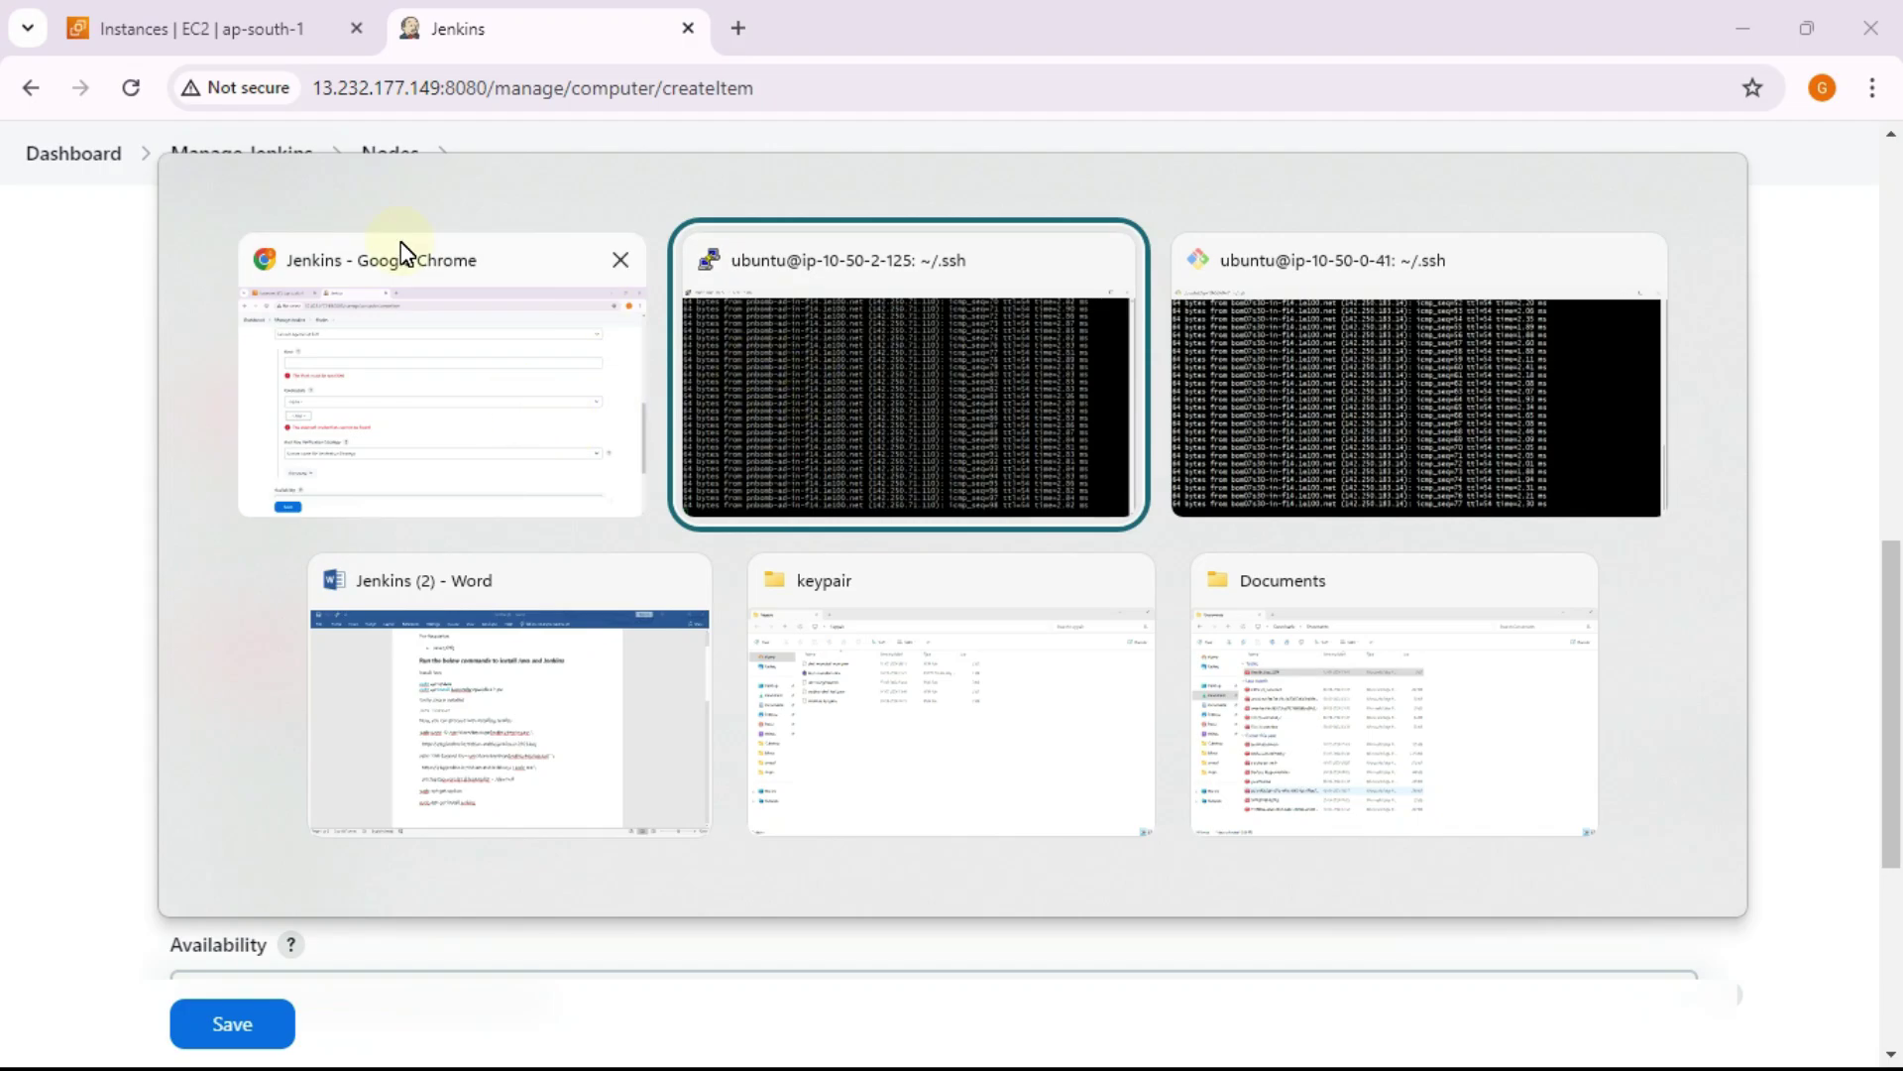
Step: Copy node1's private IP DNS name ip-10-50-2-125.ap-south-1.compute.internal from its EC2 instance details
key(Escape)
click(260, 34)
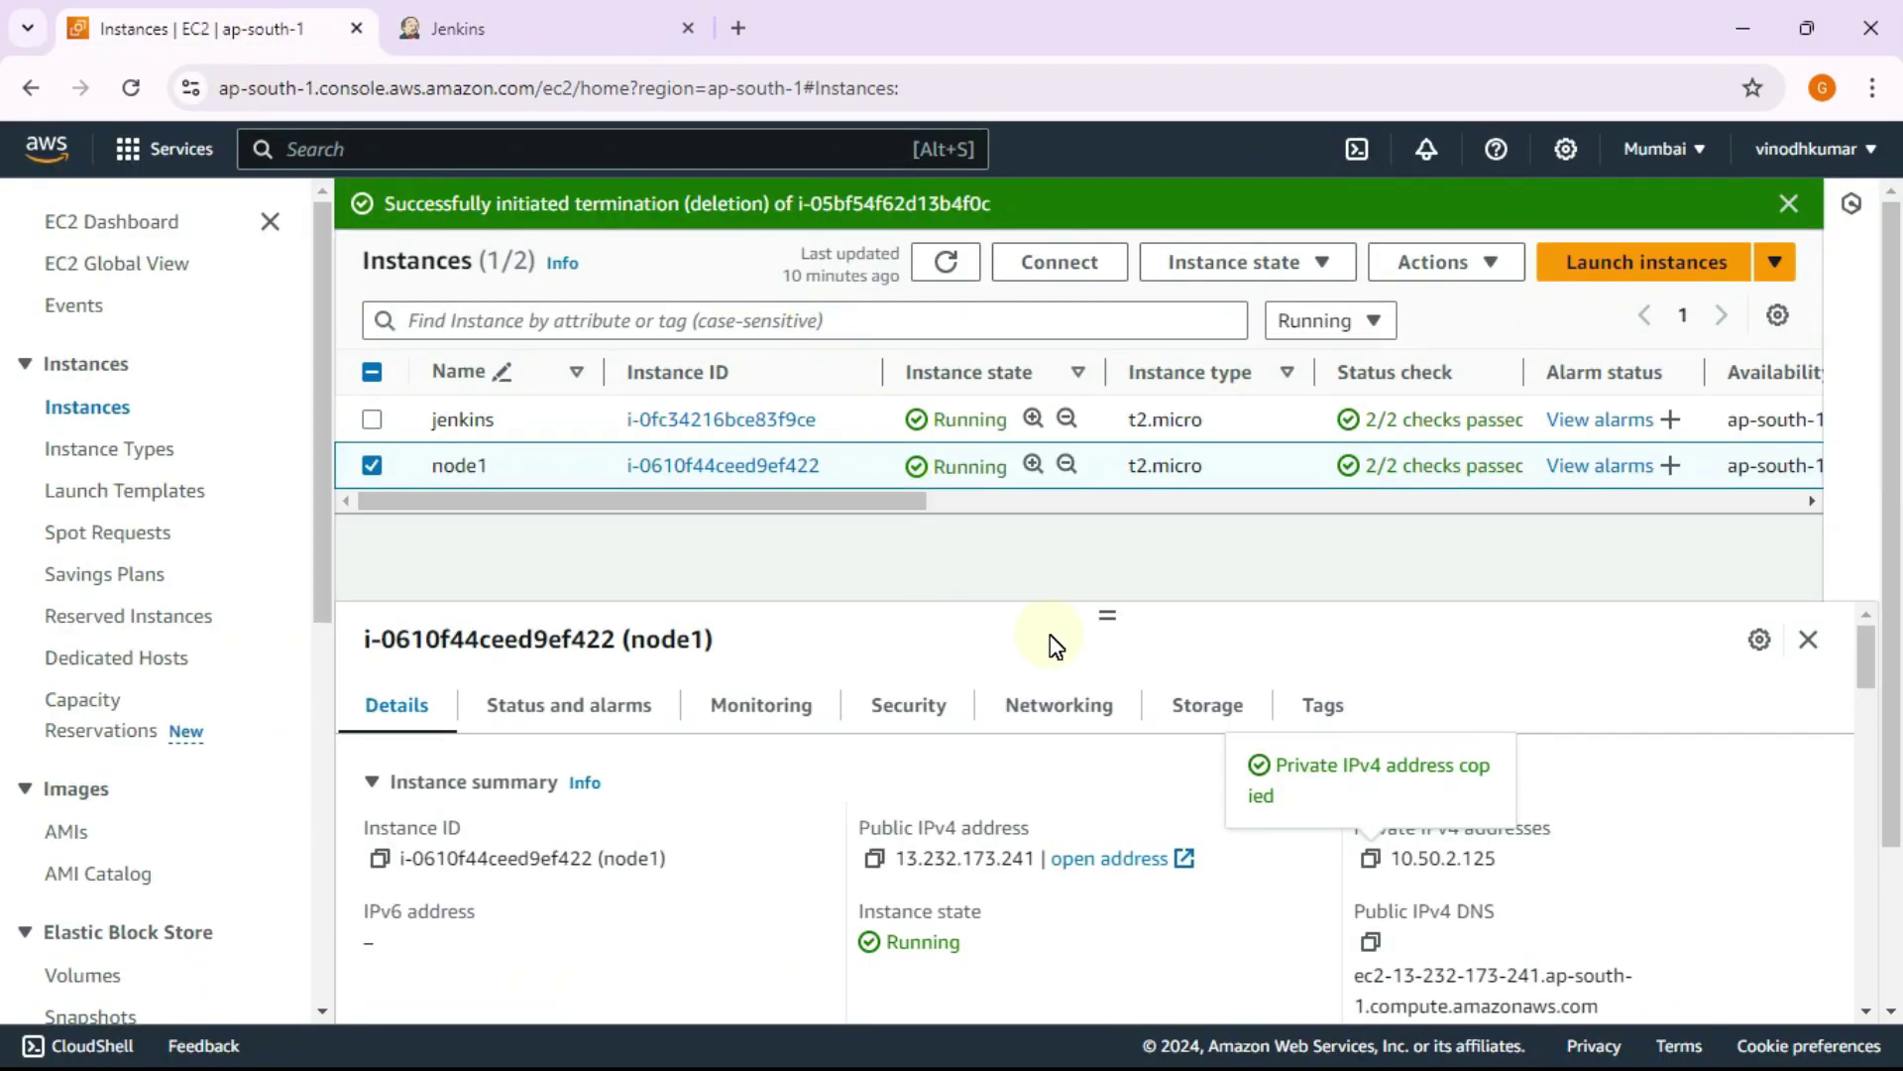
scroll(1041, 713, down, 4)
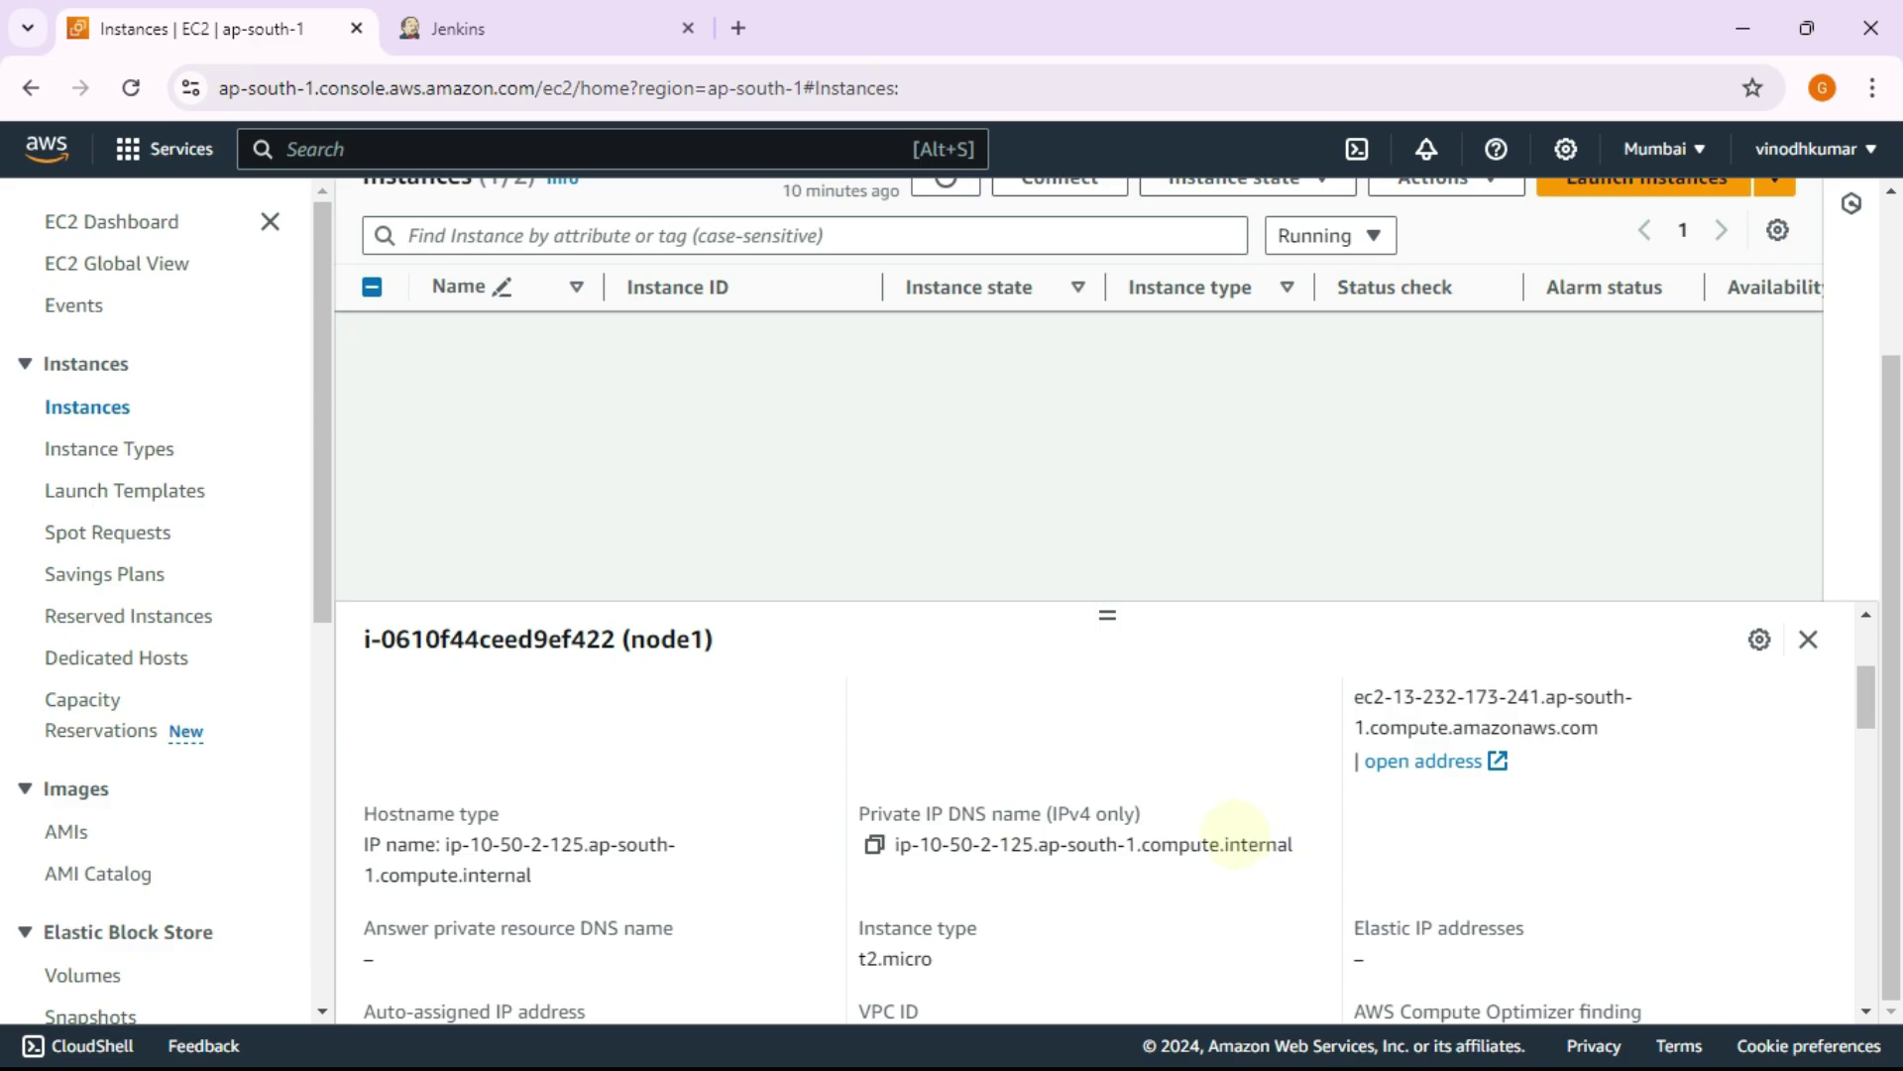
scroll(1240, 842, up, 2)
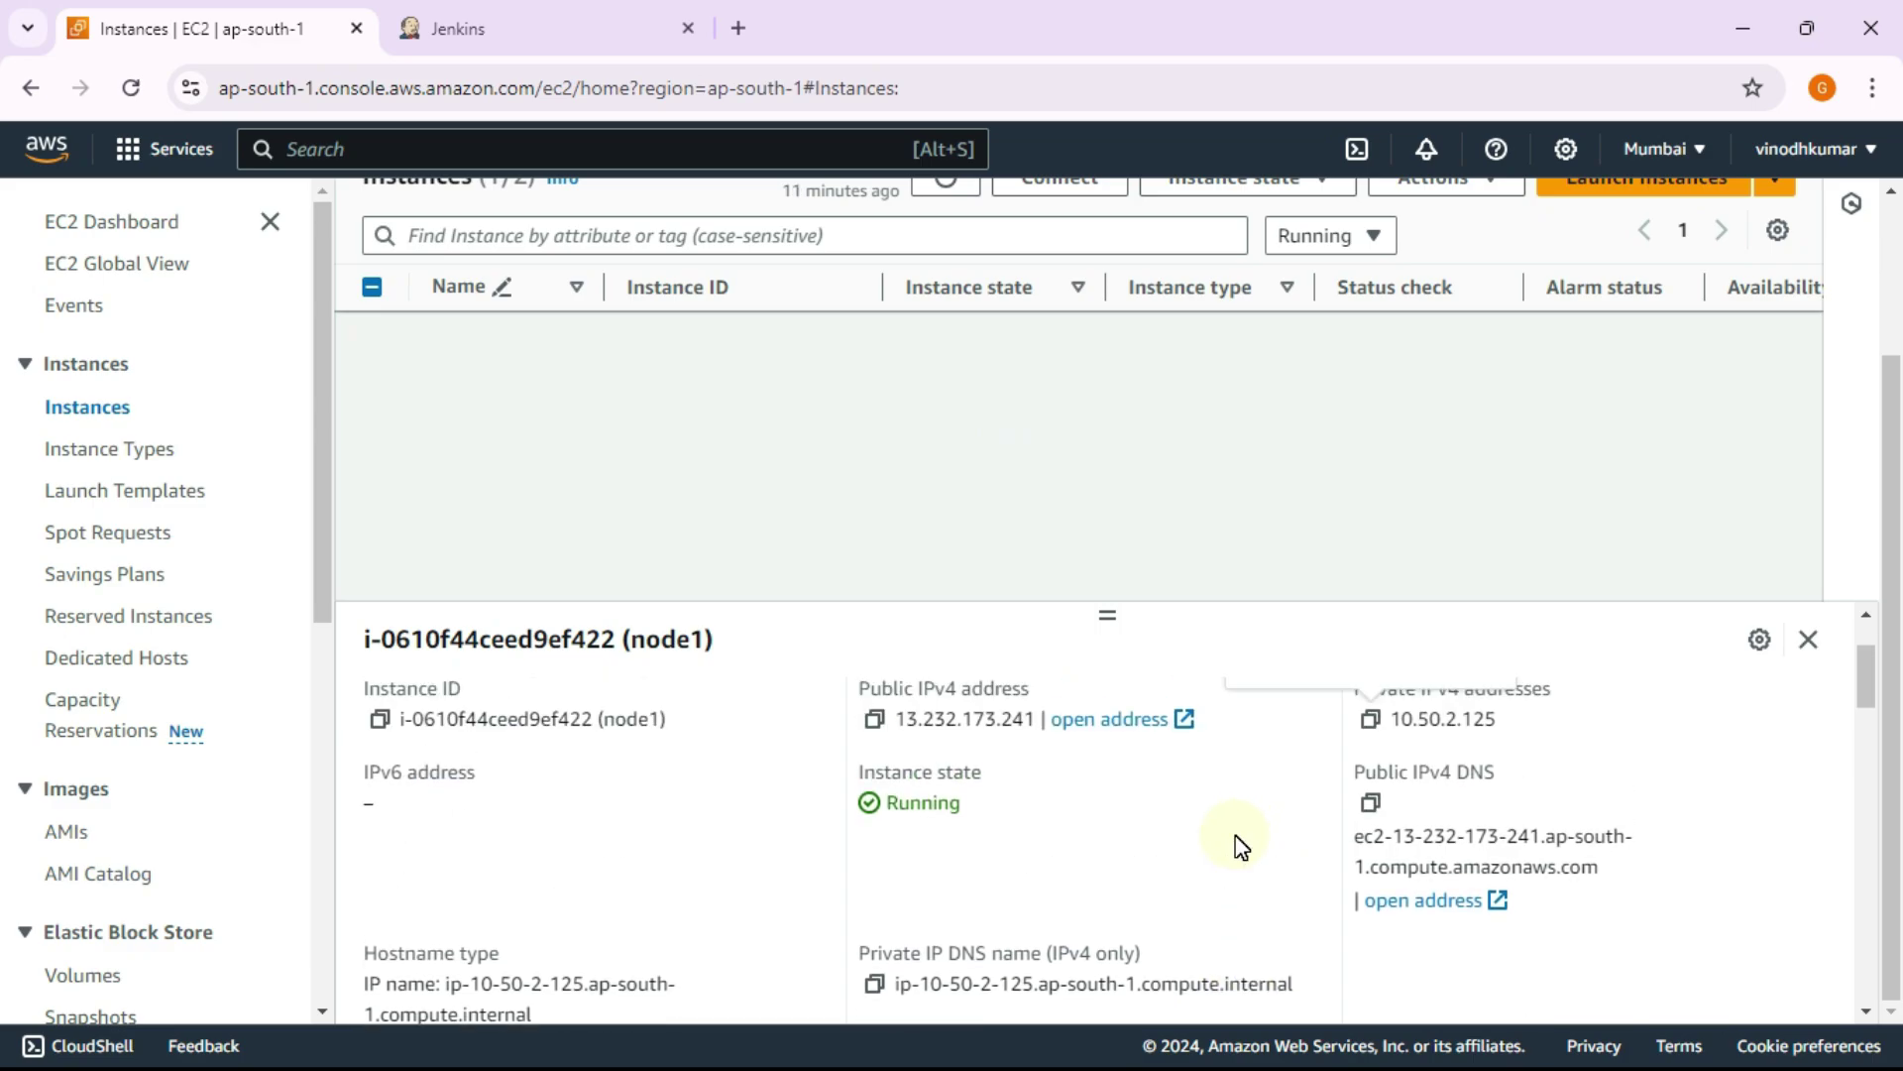
scroll(1242, 844, down, 2)
scroll(1239, 846, down, 2)
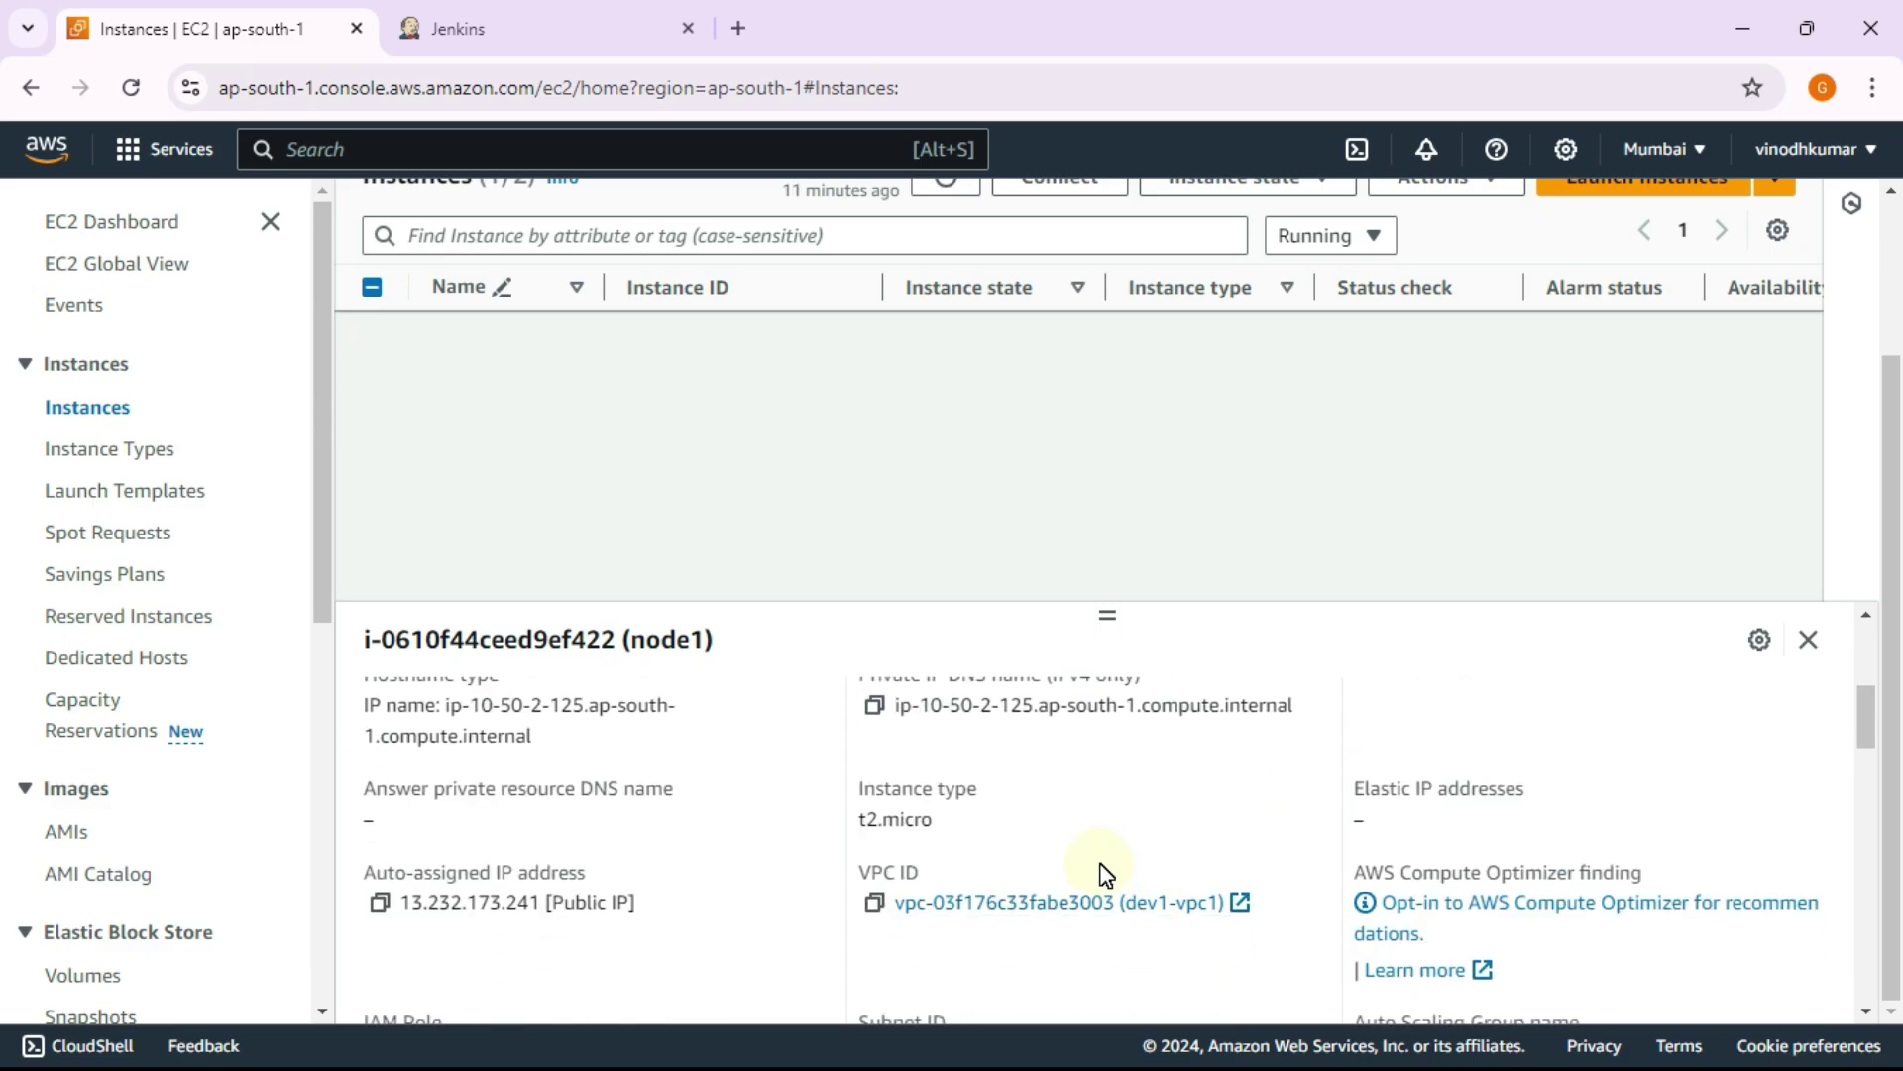
click(875, 706)
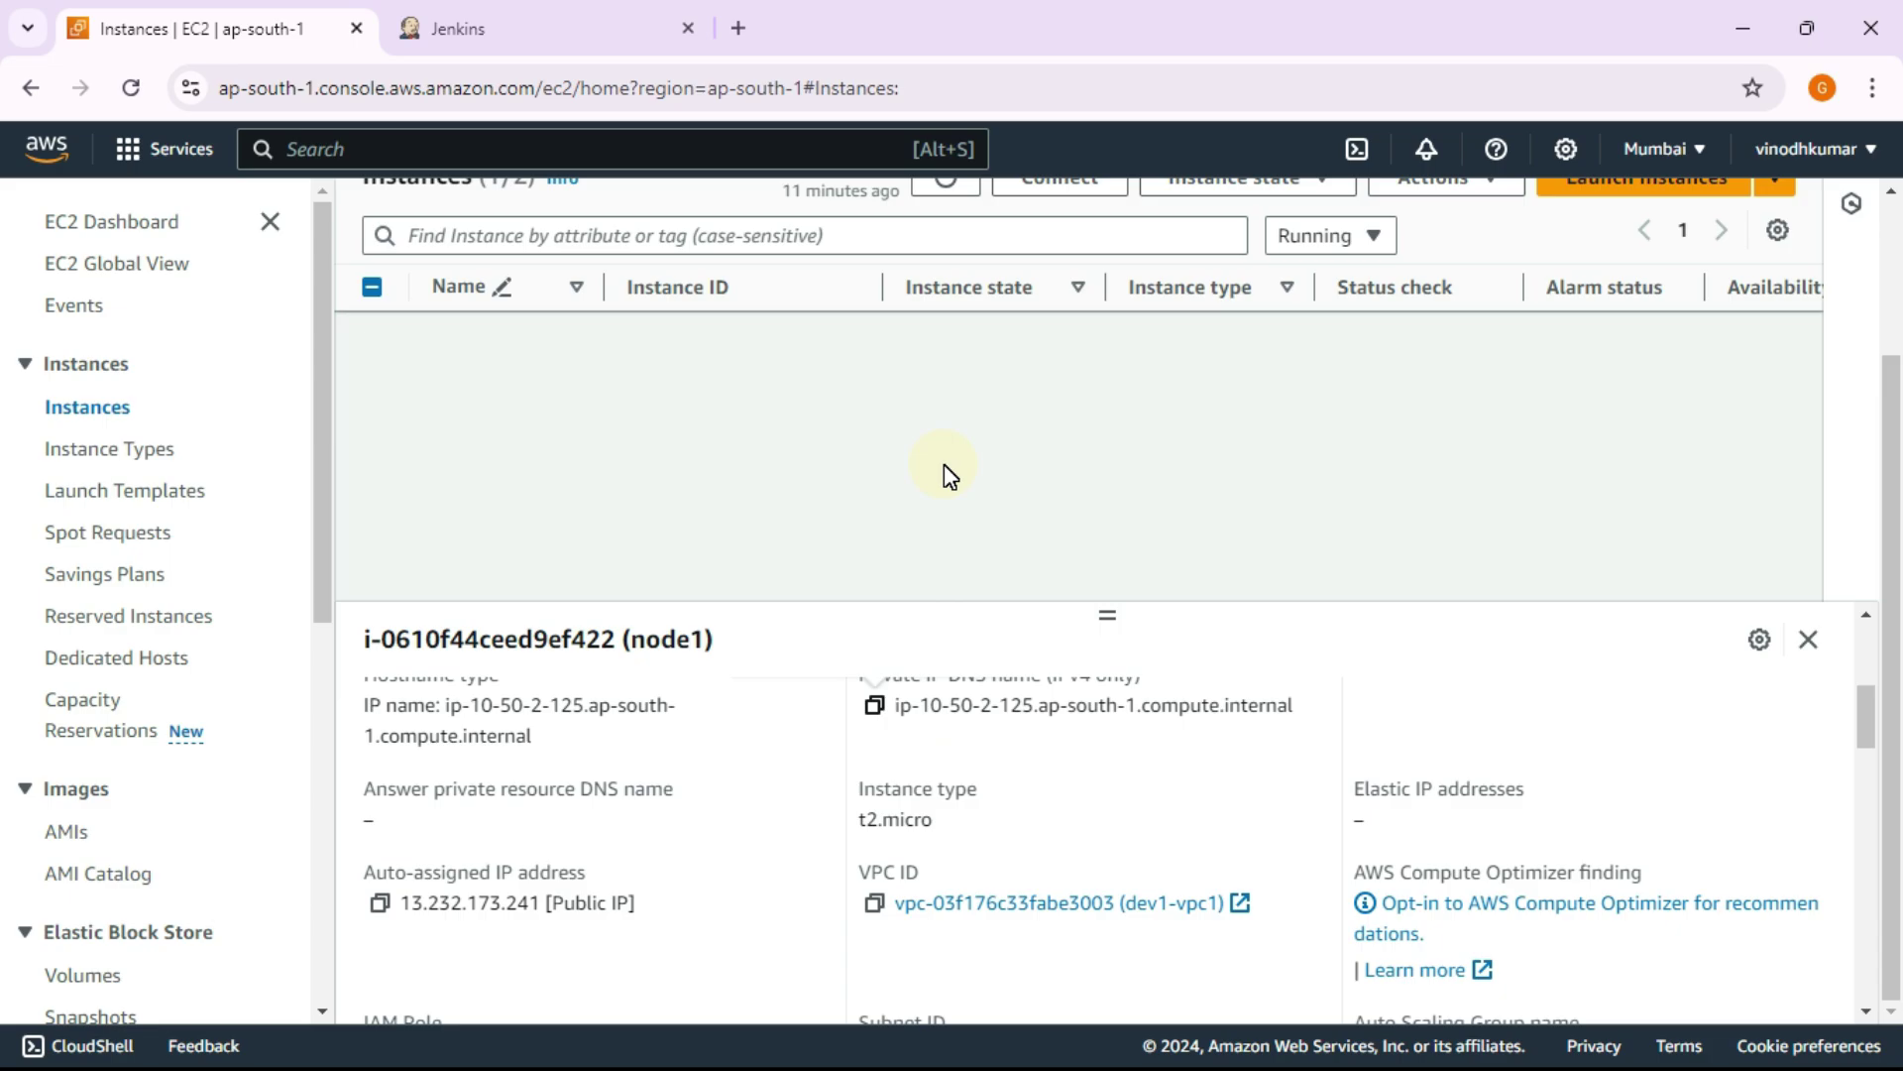
Step: Paste ip-10-50-2-125.ap-south-1.compute.internal into node1's Host field in Jenkins
click(458, 27)
click(380, 350)
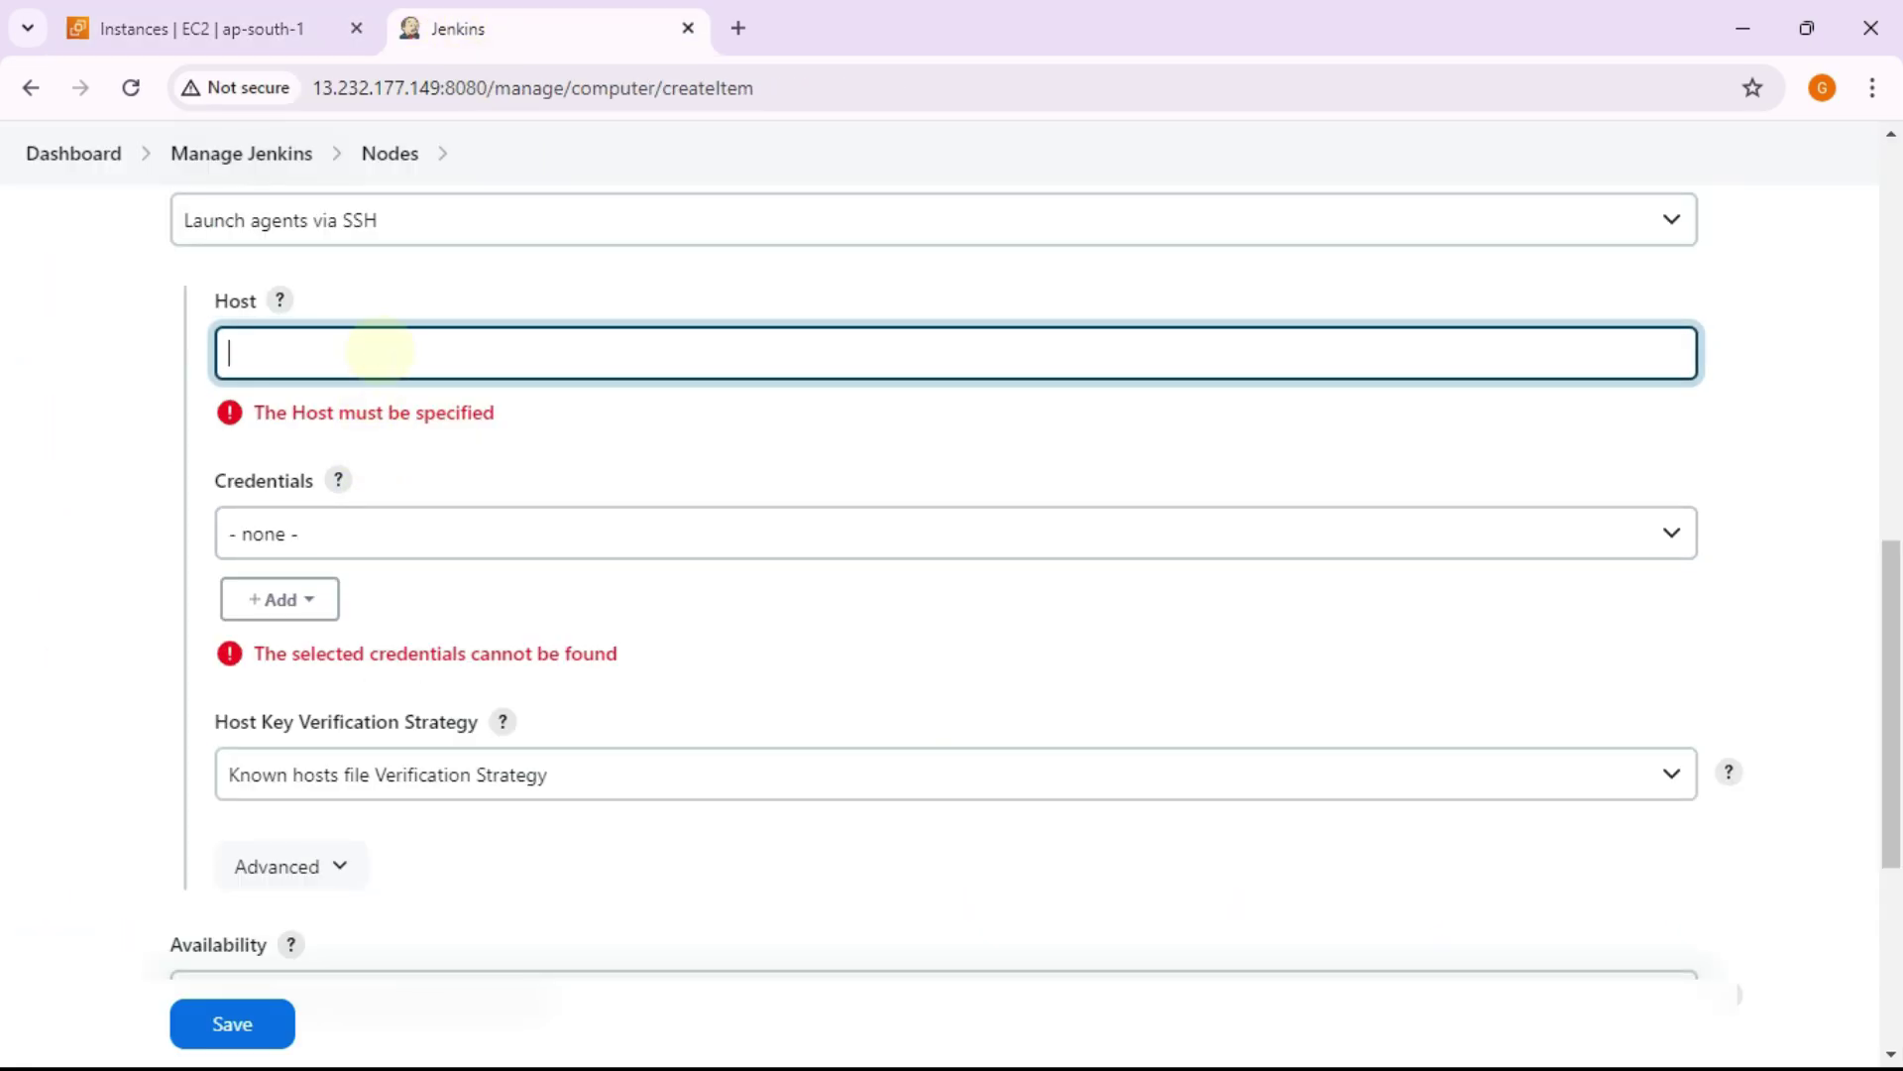
key(ctrl+v)
Step: Check the saved credentials, leave none selected, and begin adding a new credential
scroll(456, 401, down, 1)
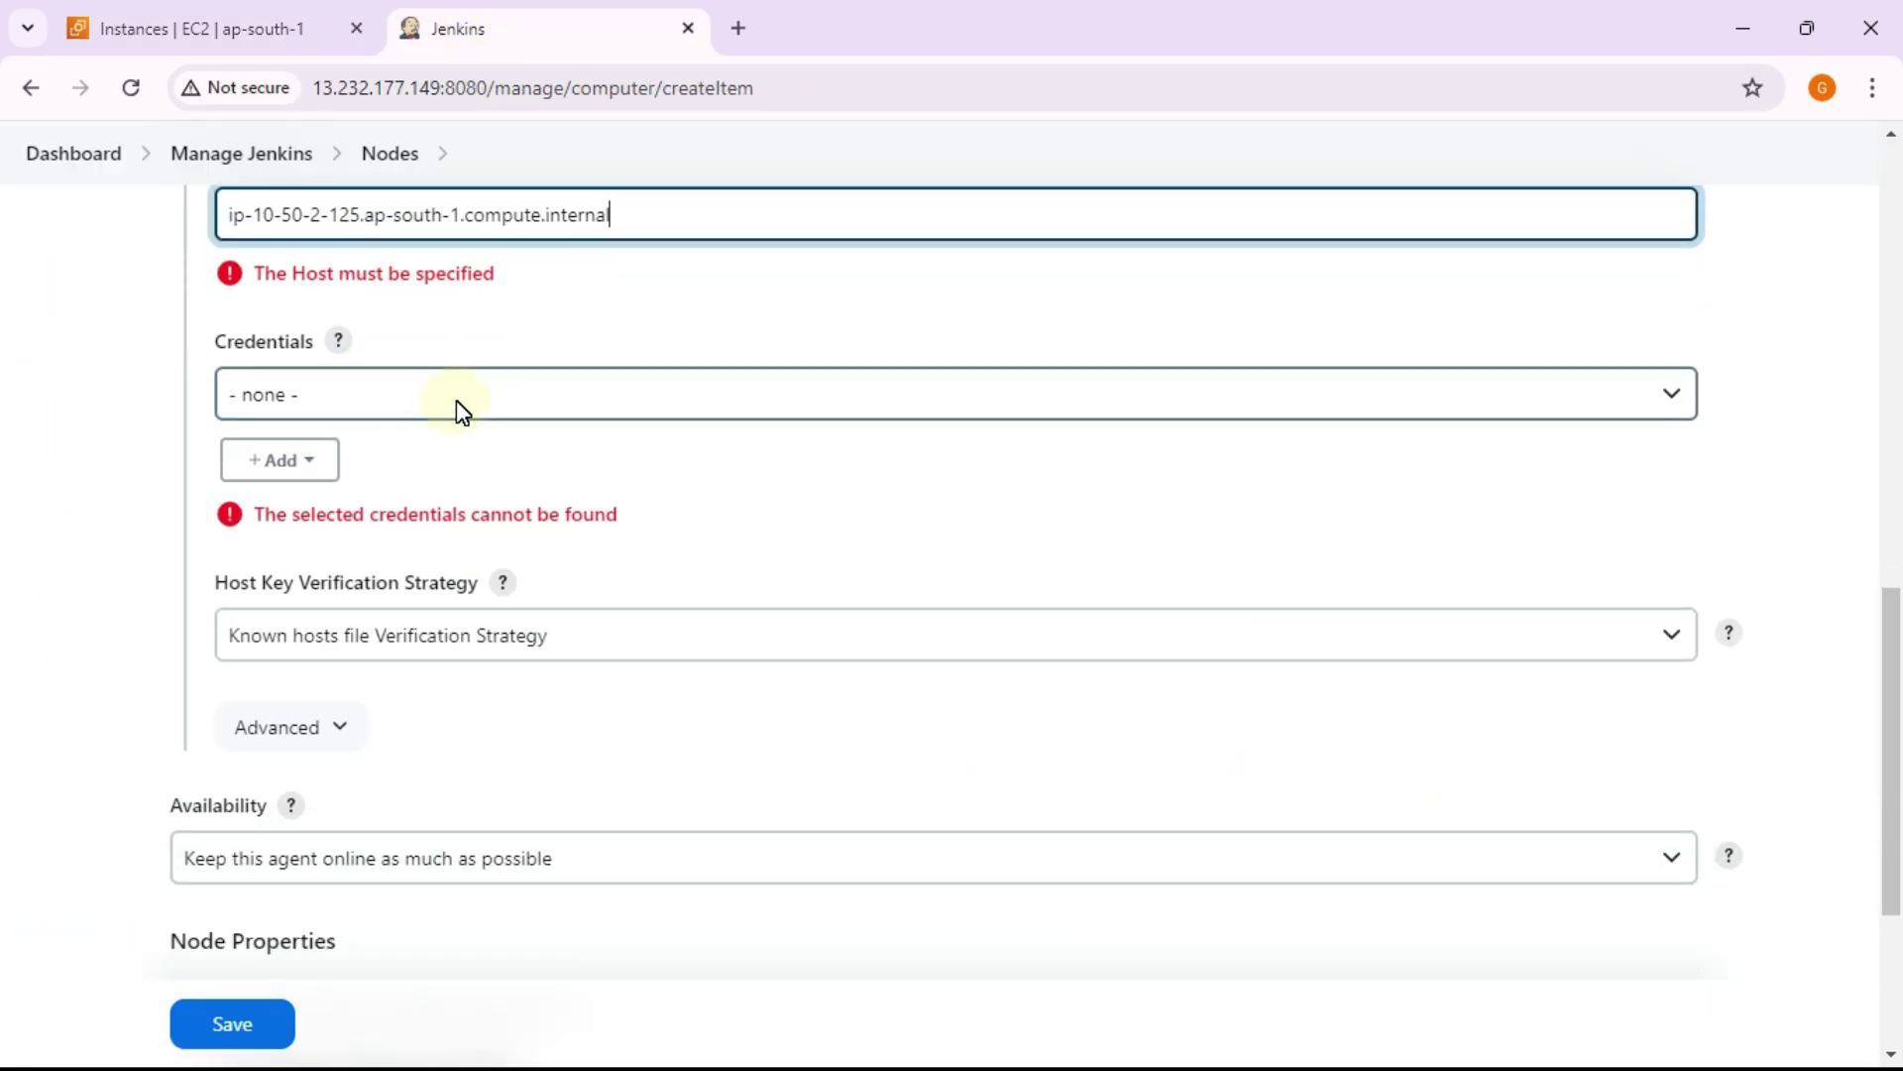
click(456, 400)
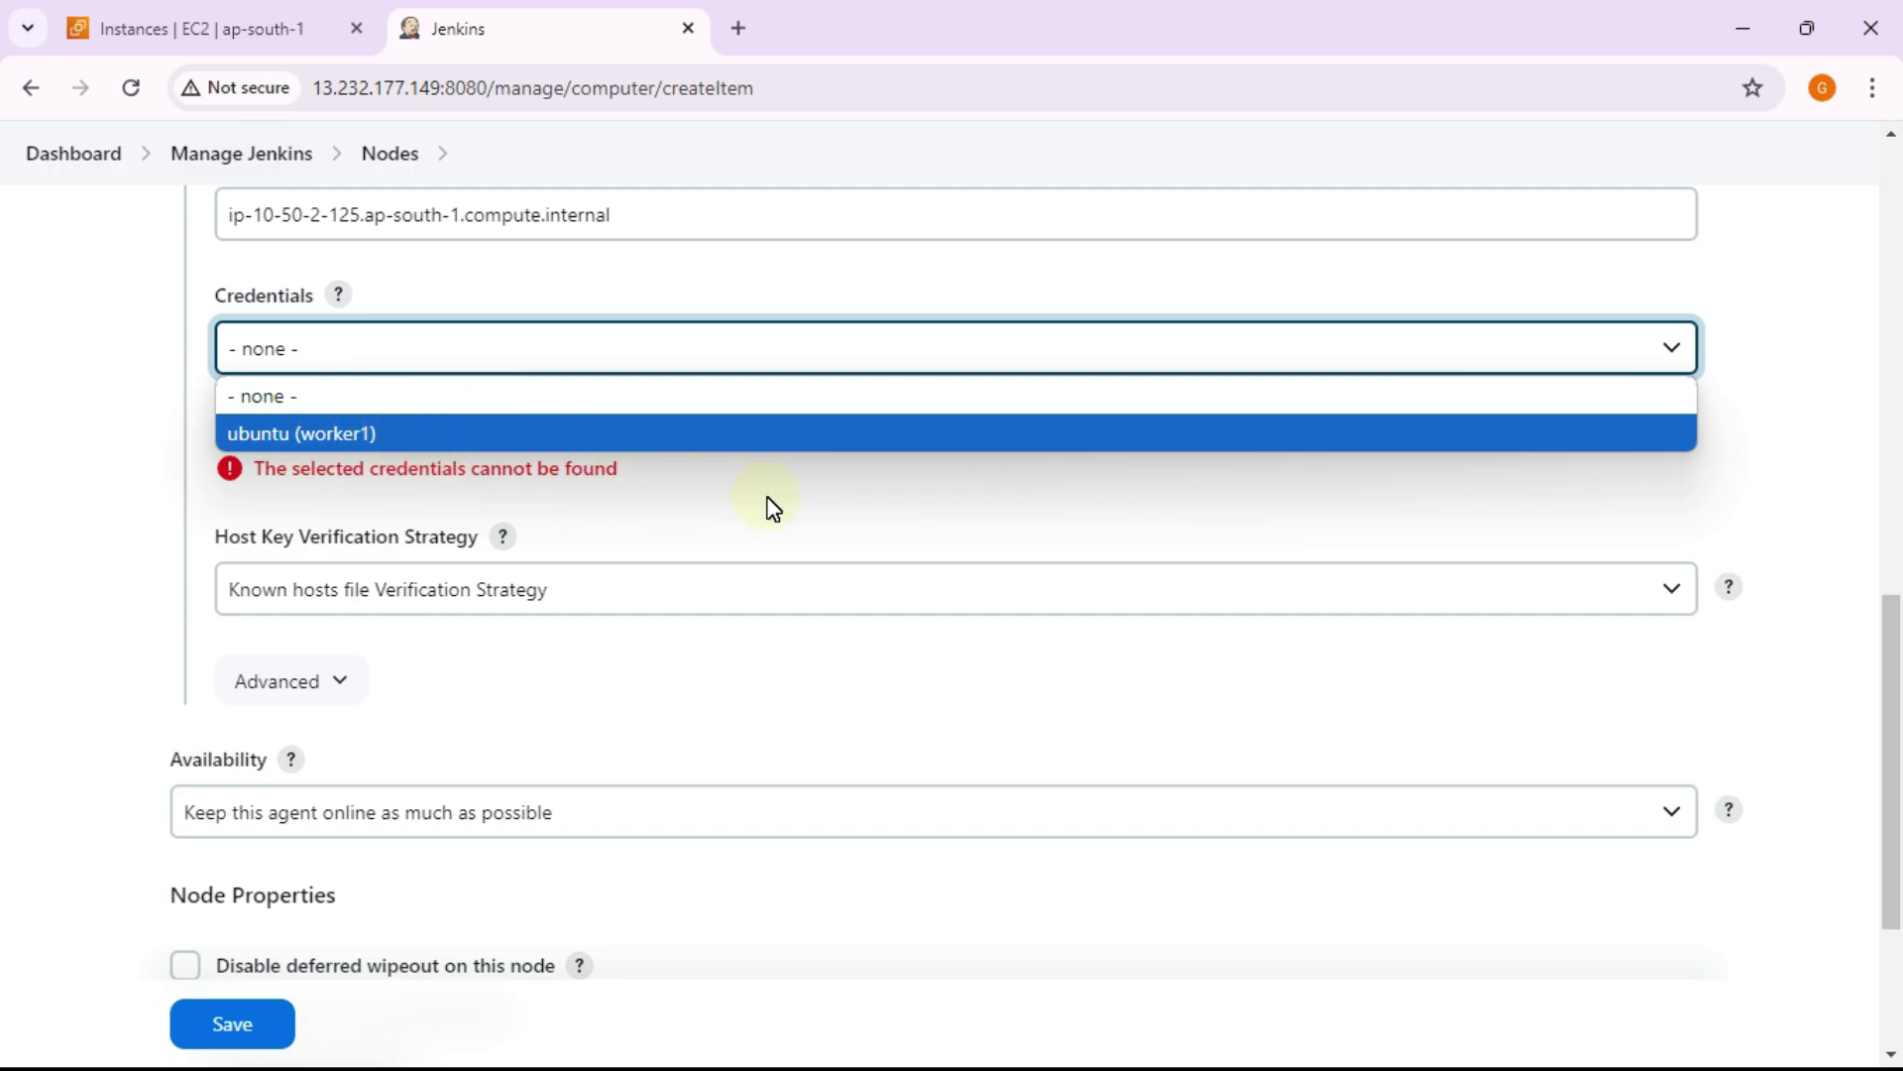
click(843, 350)
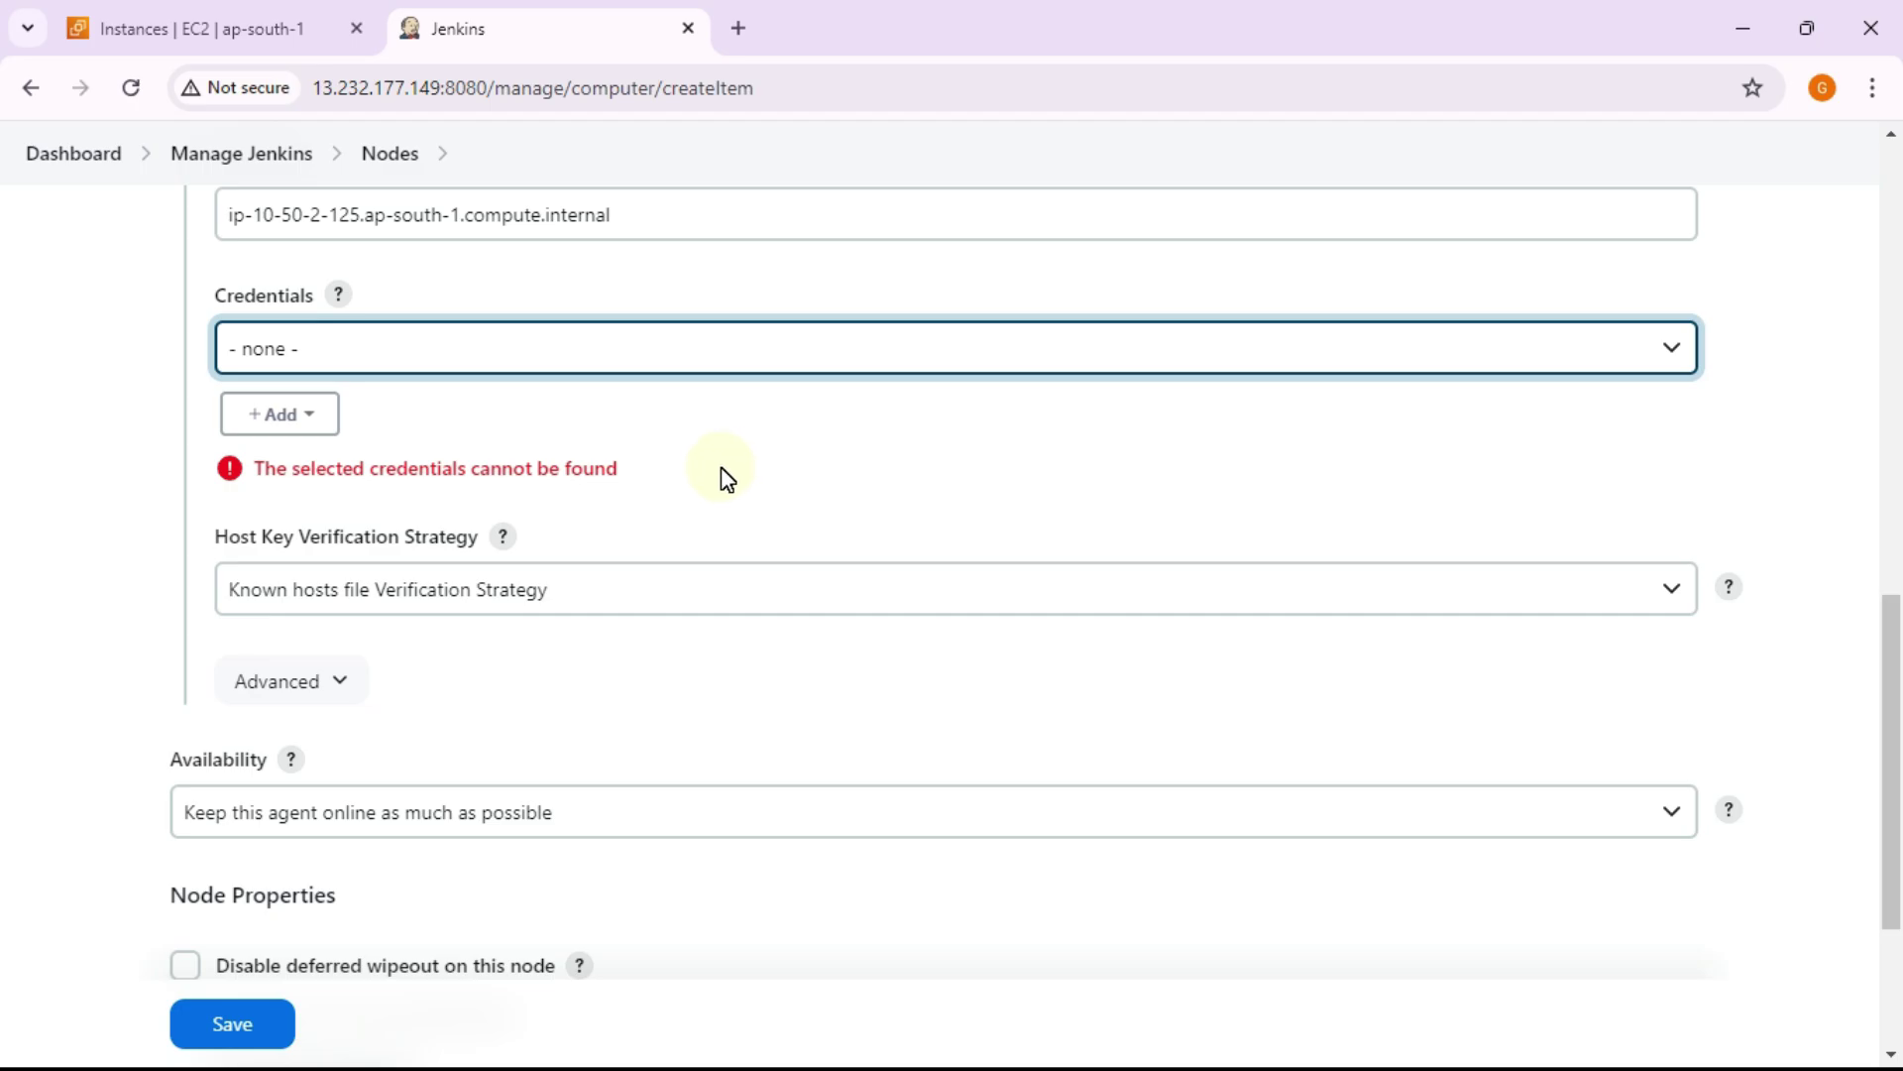
click(298, 423)
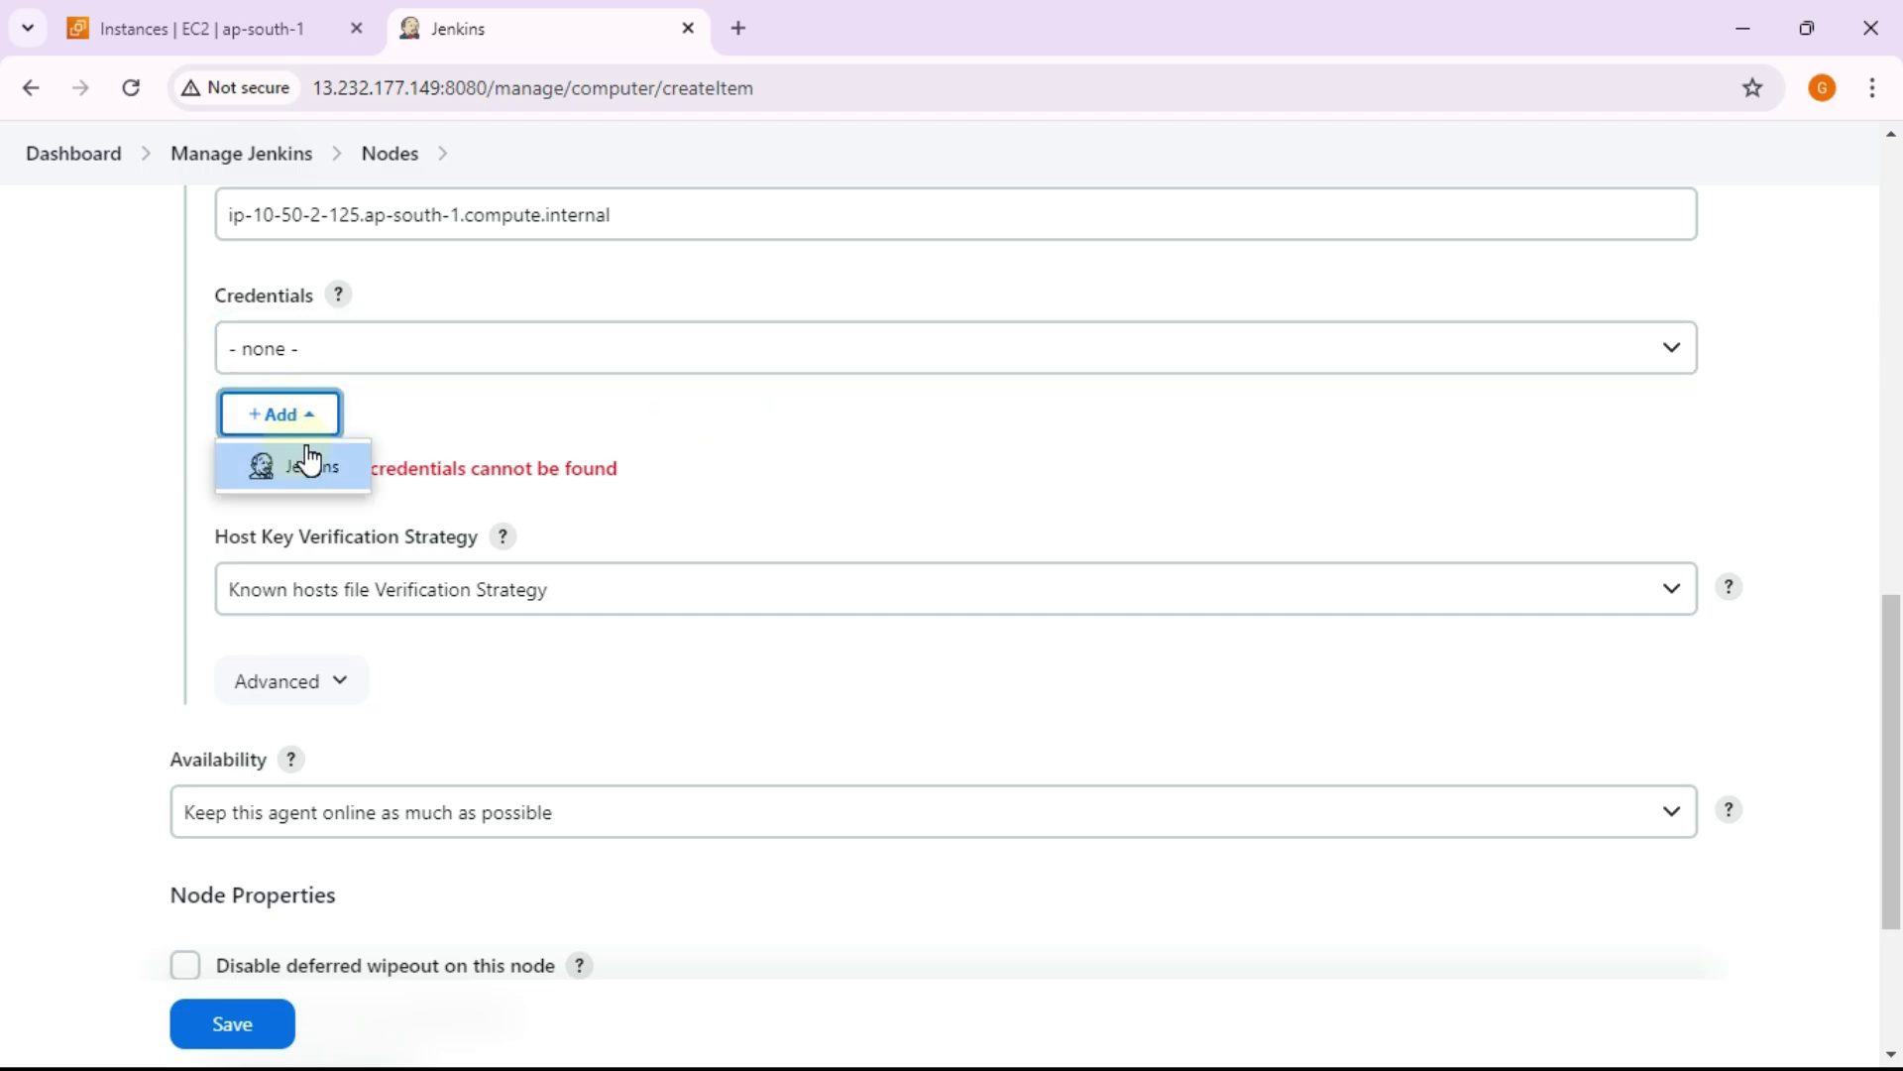
Step: Start a Jenkins credential in the global domain of kind 'SSH Username with private key'
click(305, 462)
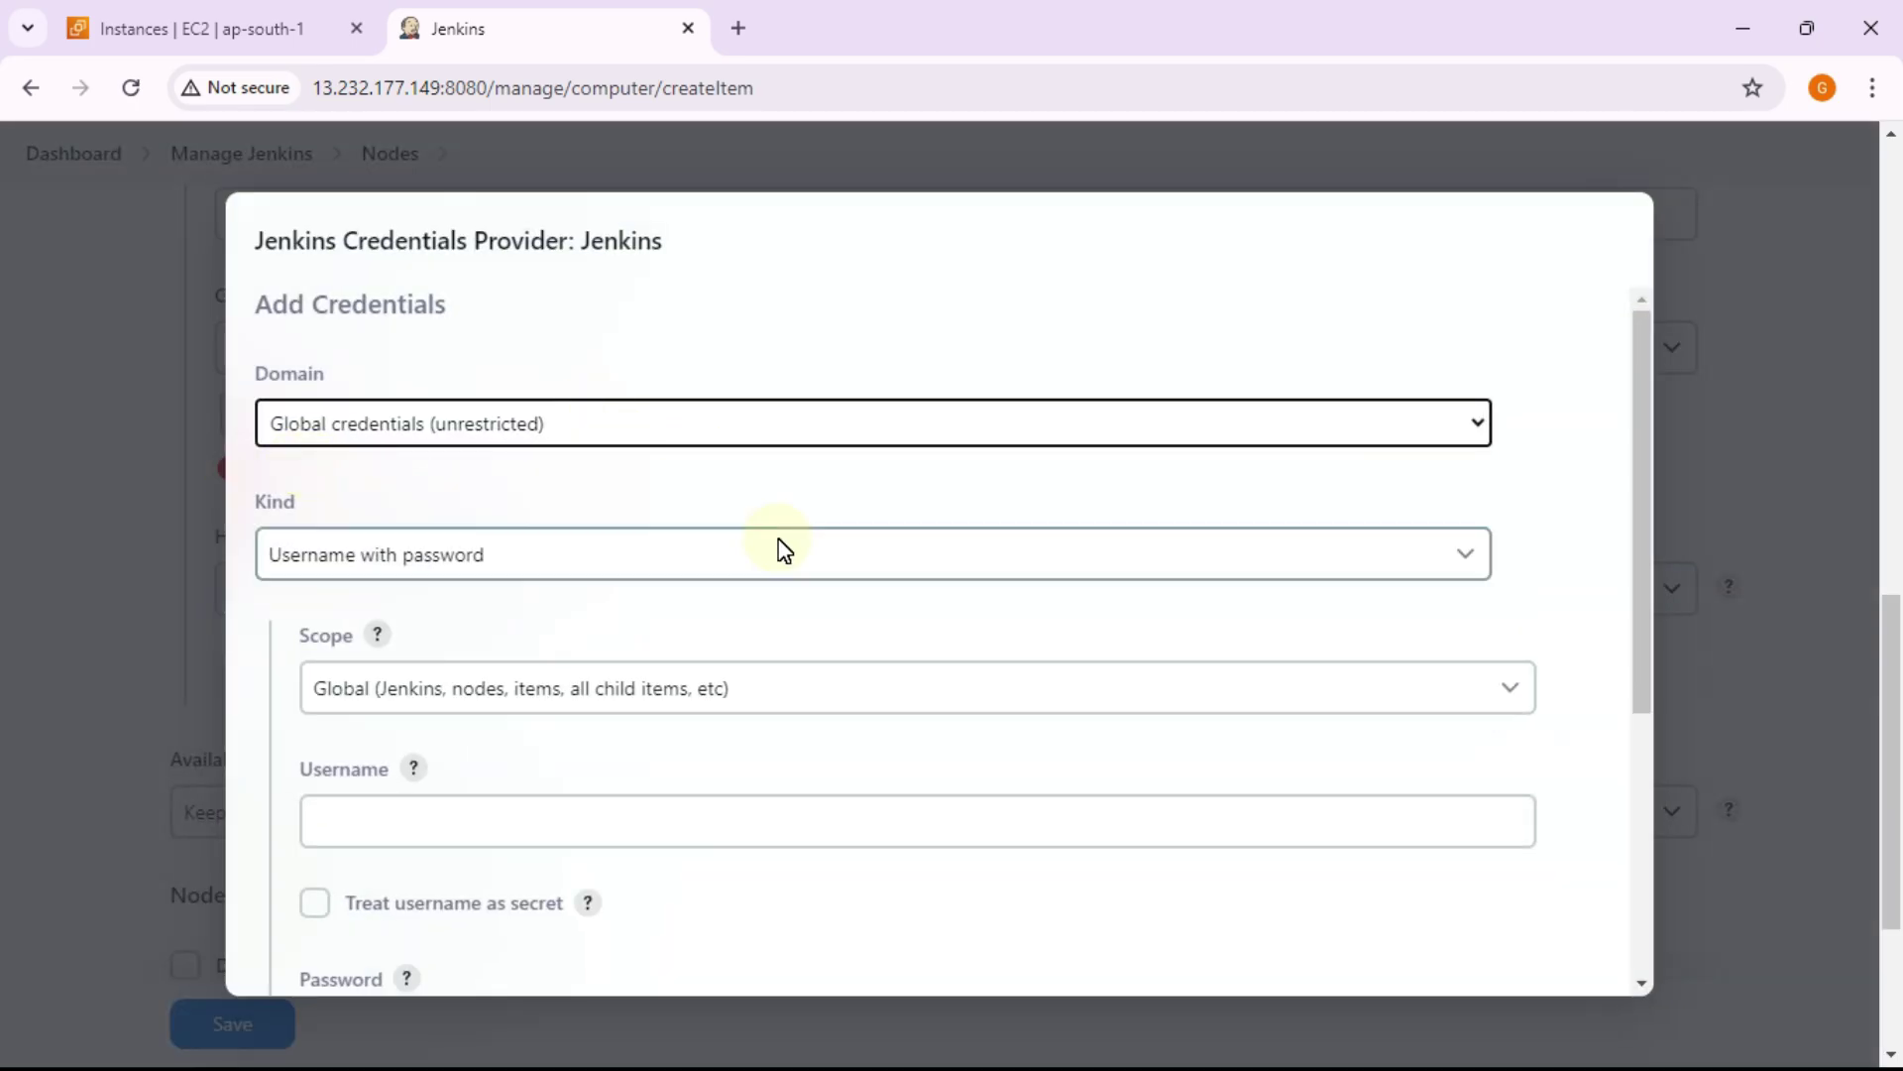
click(694, 426)
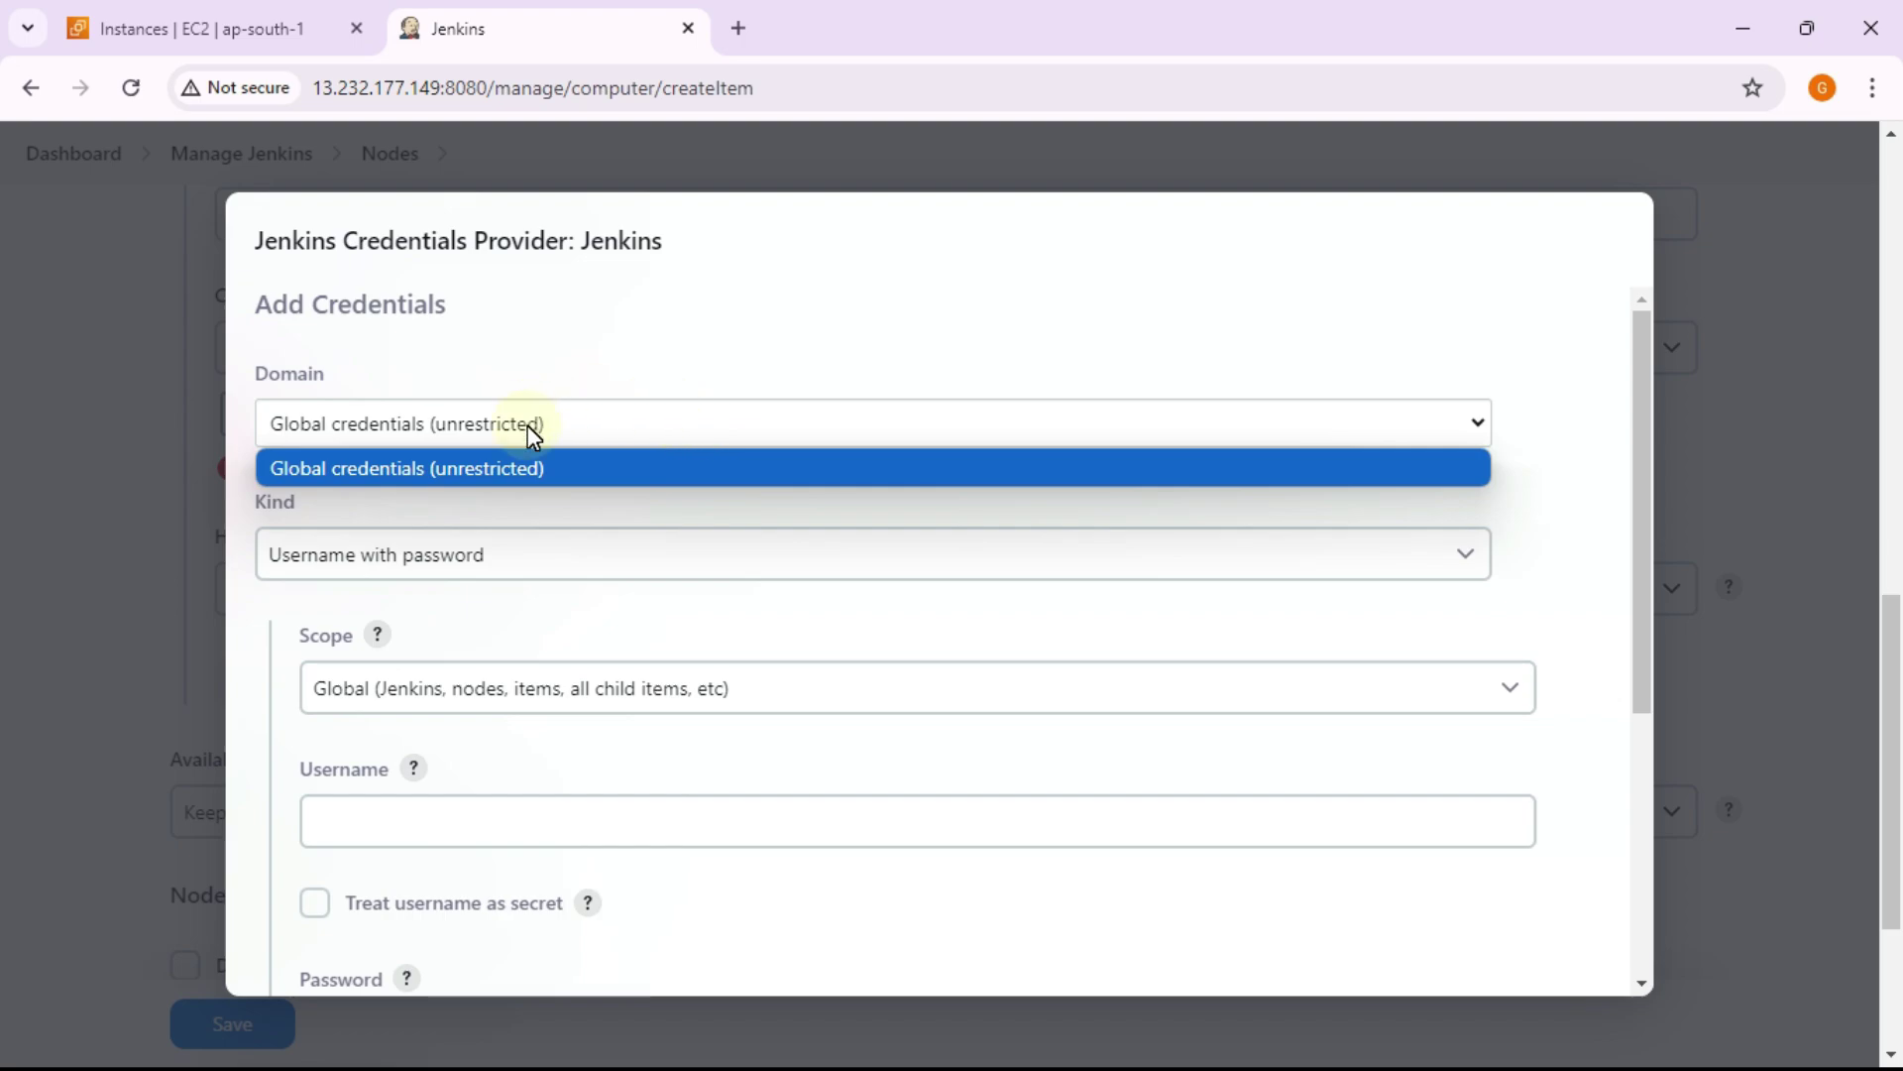
click(603, 530)
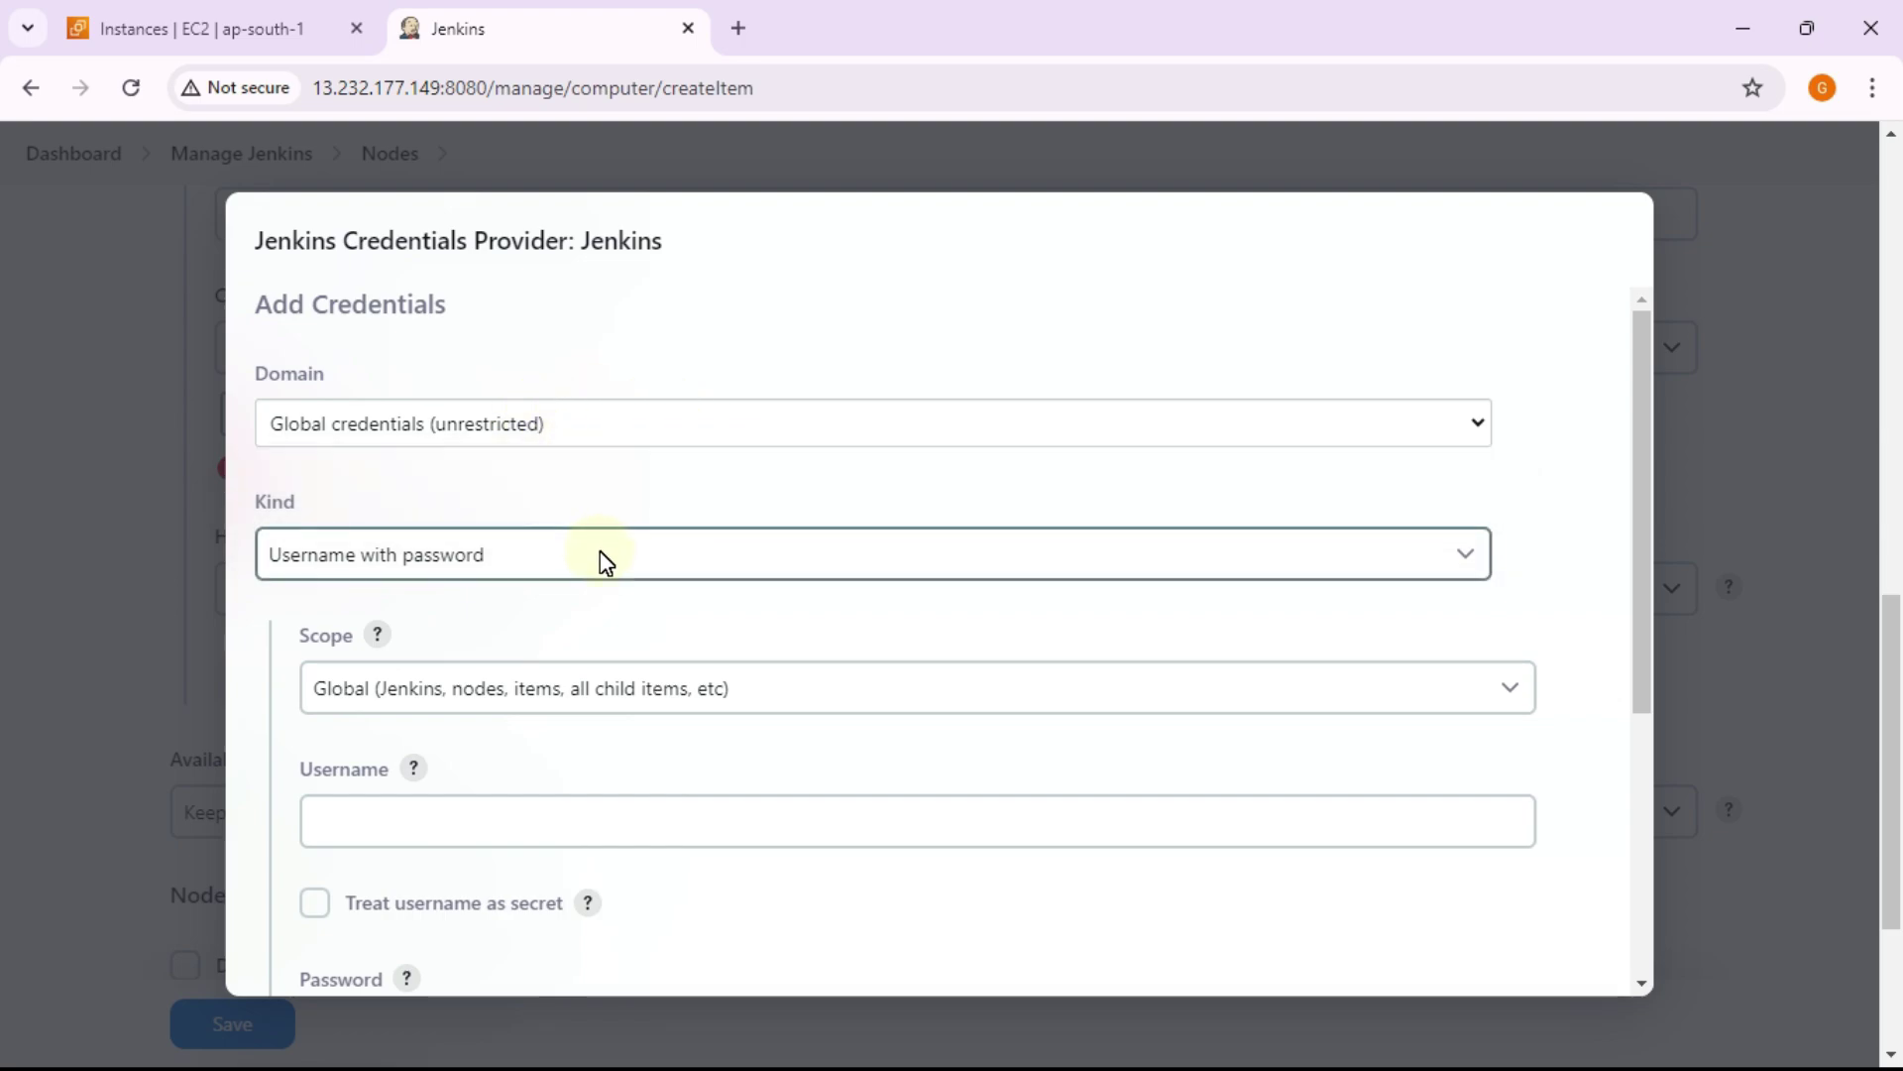
click(601, 555)
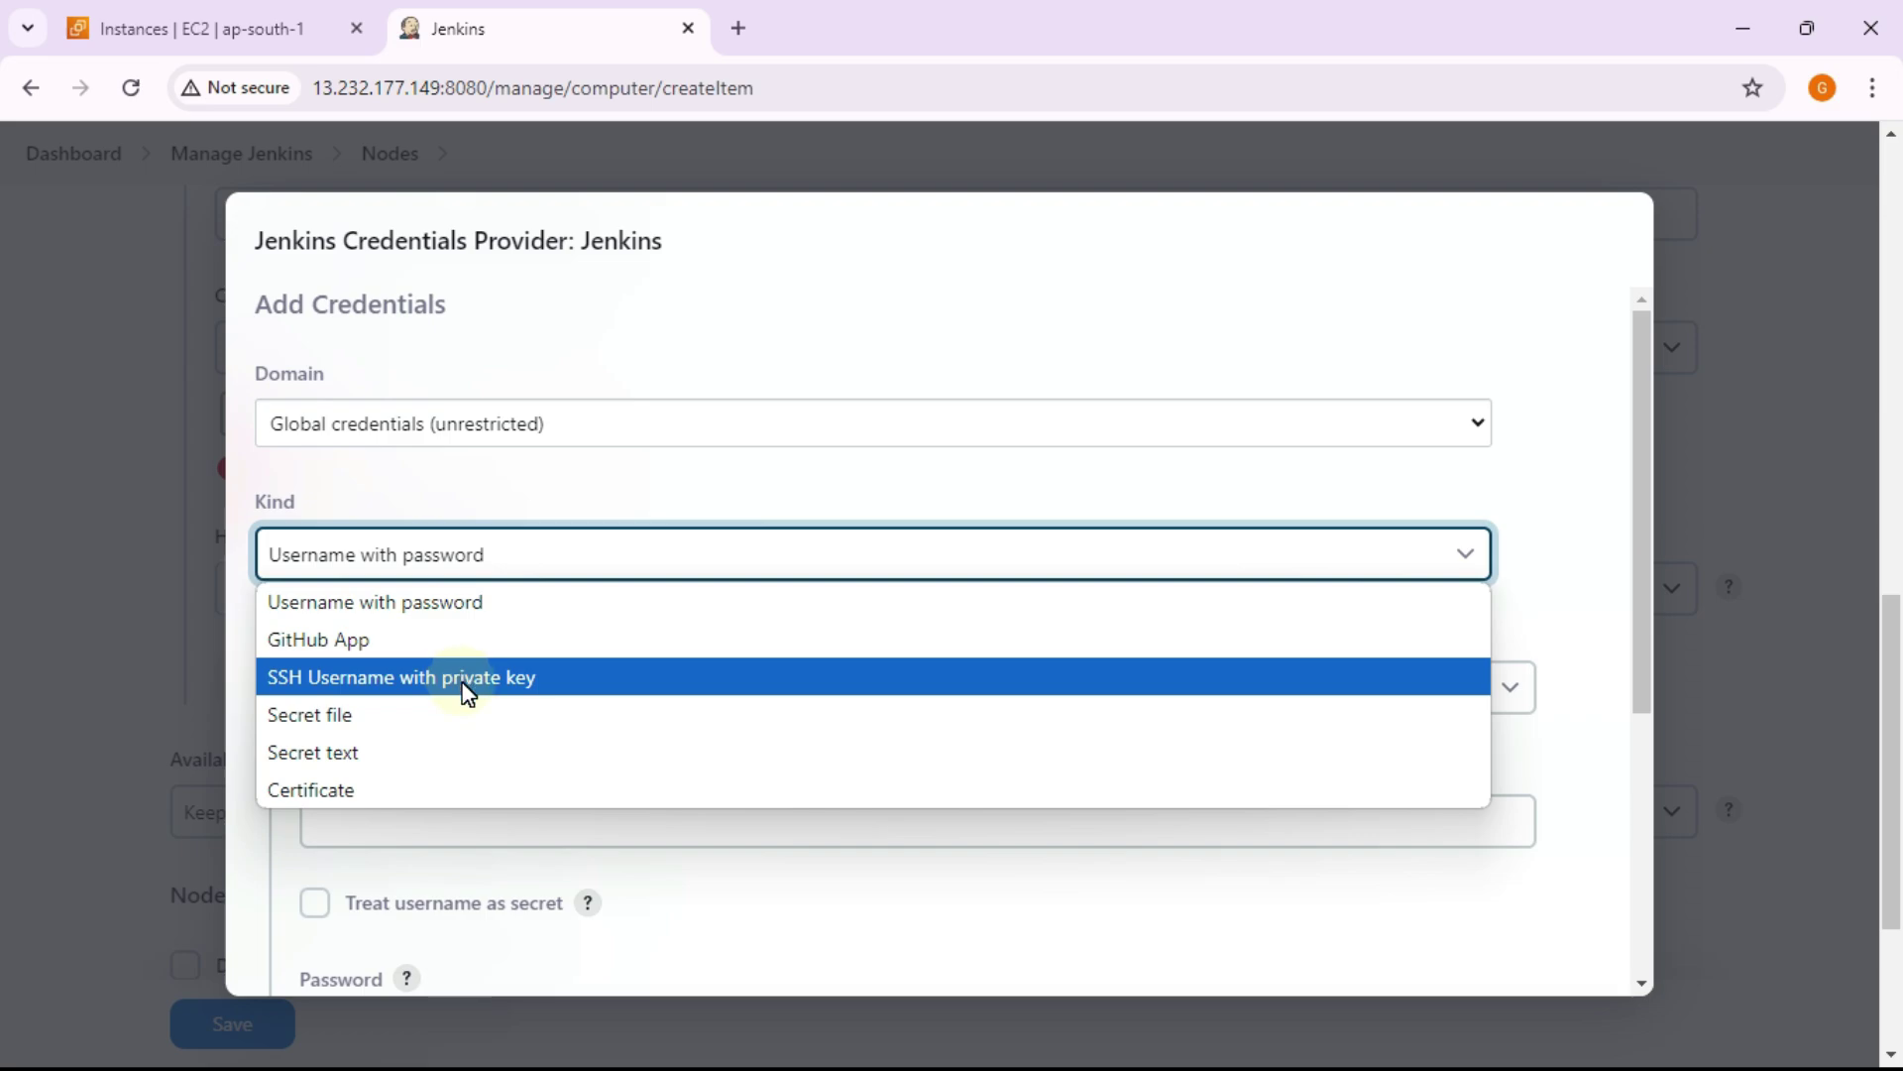
click(464, 684)
Step: Enter ID node1, description node1 and username ubuntu for the credential
scroll(649, 585, down, 1)
scroll(639, 592, down, 1)
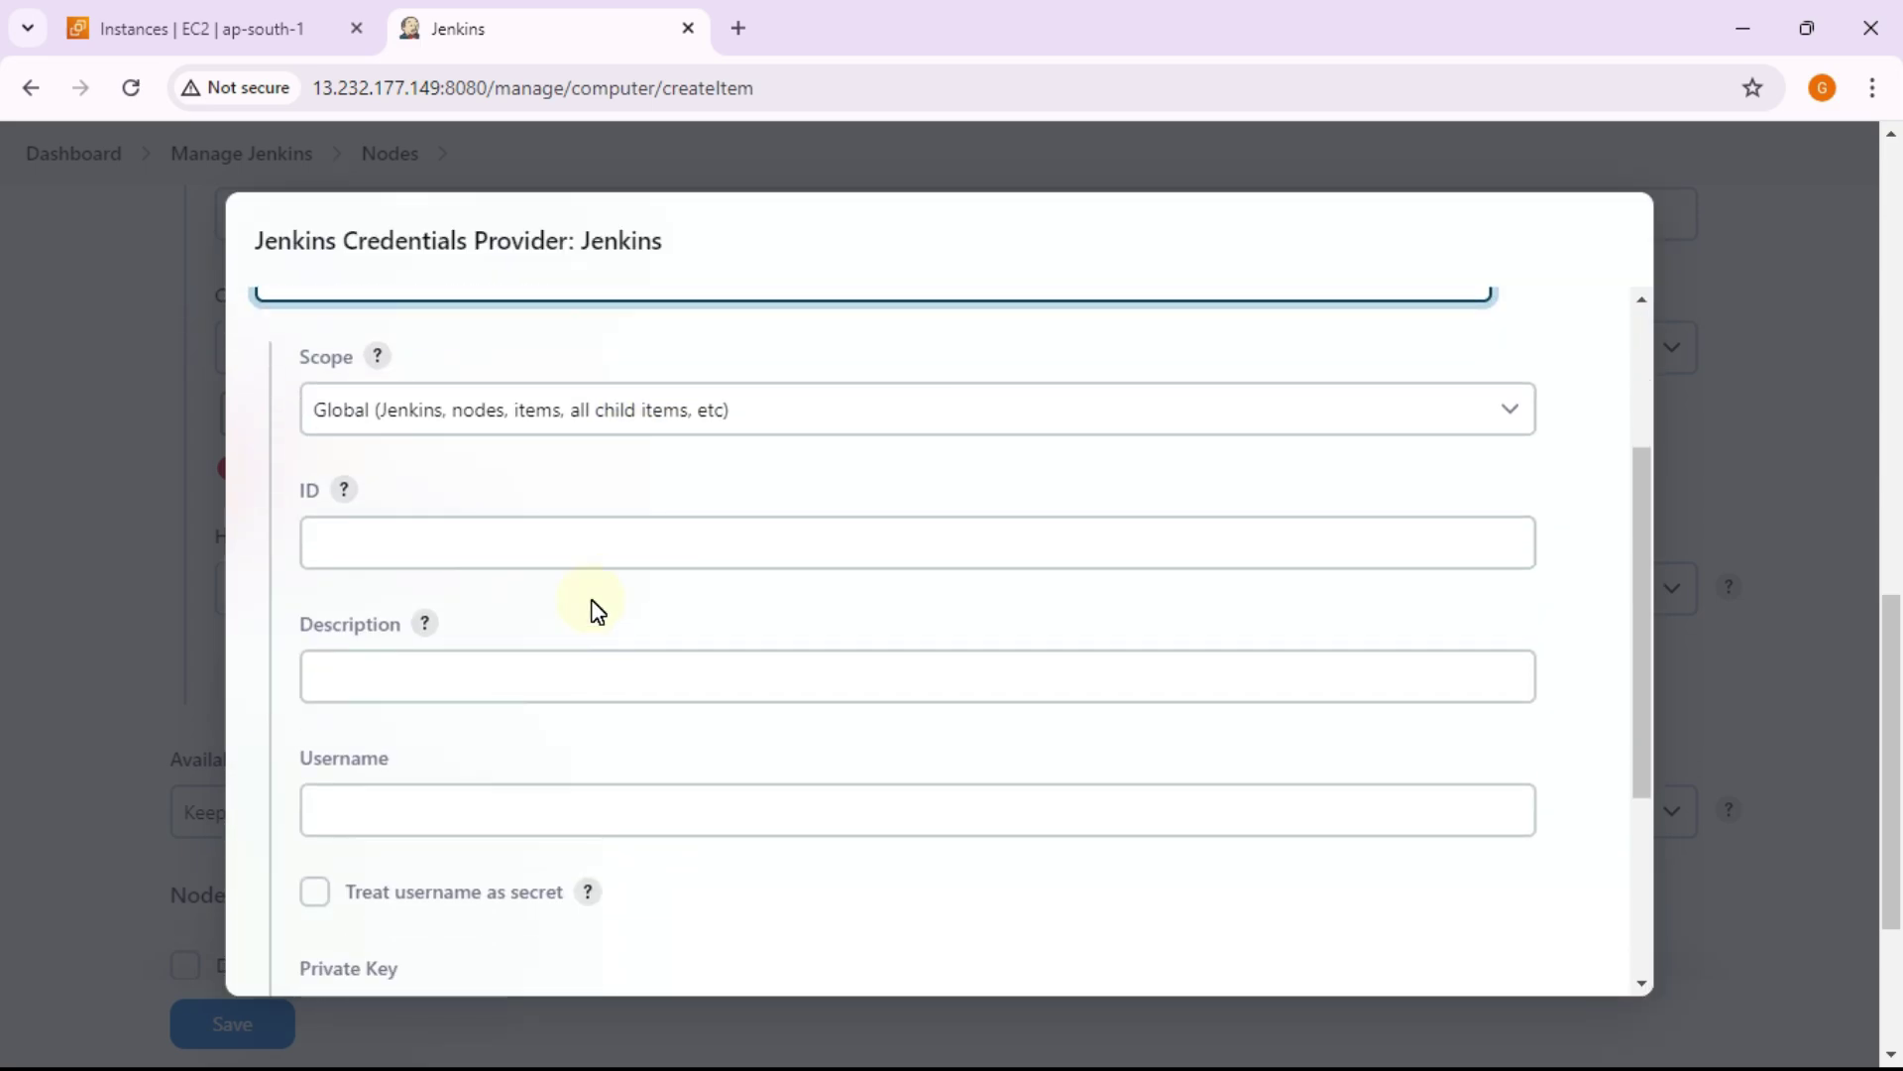
click(566, 529)
text(node1)
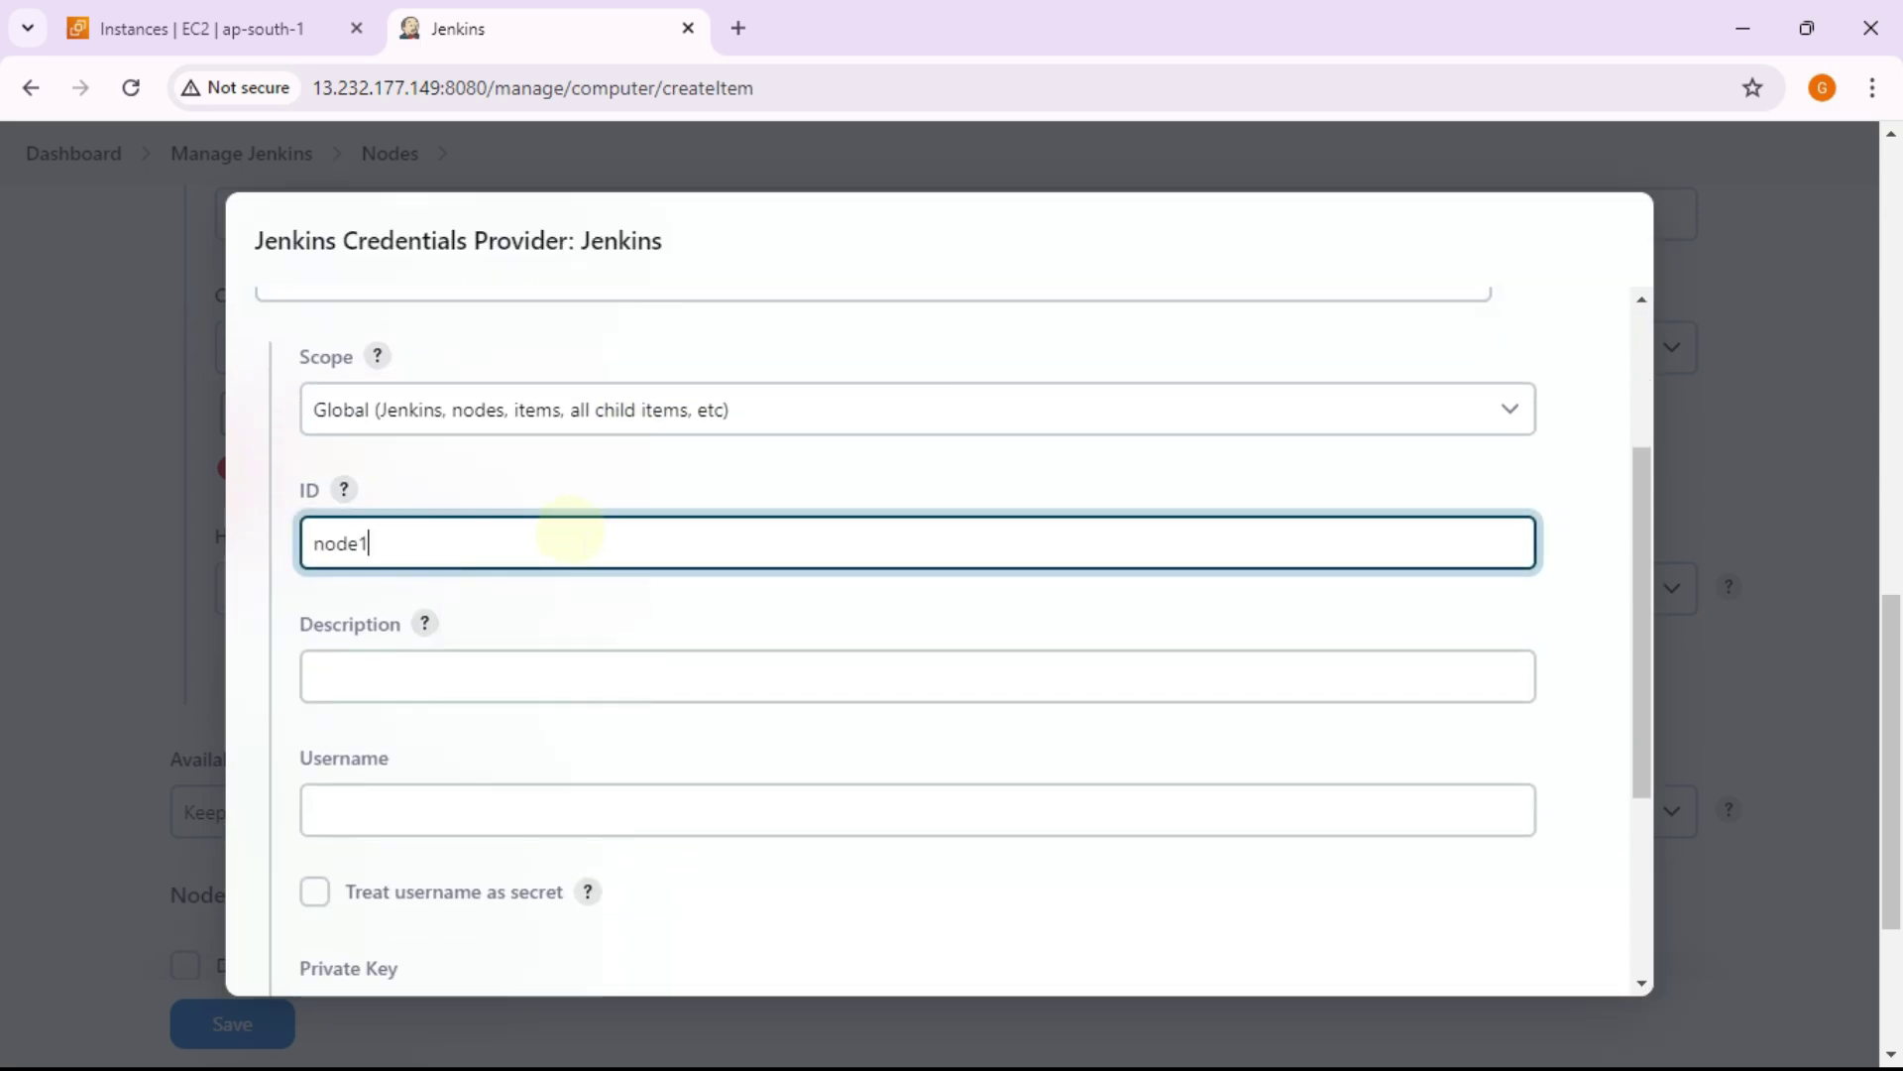
scroll(585, 570, down, 2)
click(570, 396)
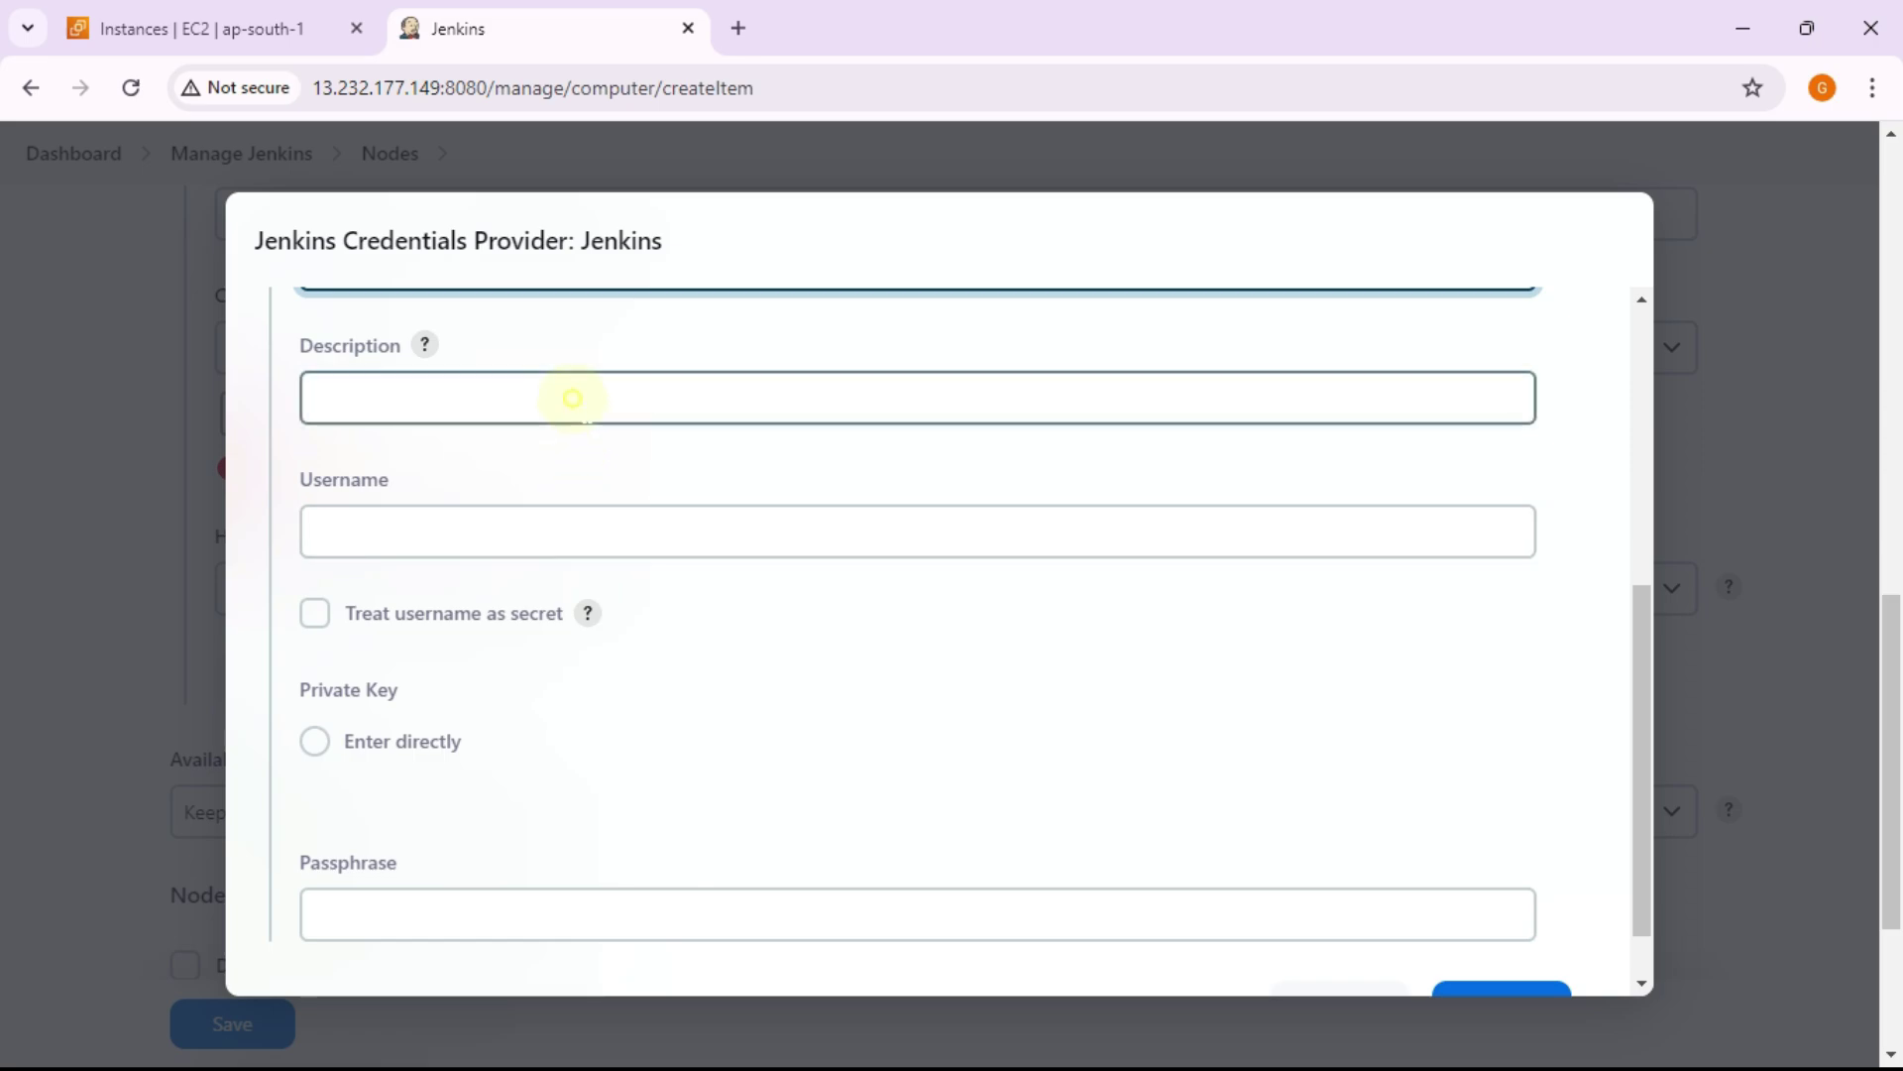
text(node1)
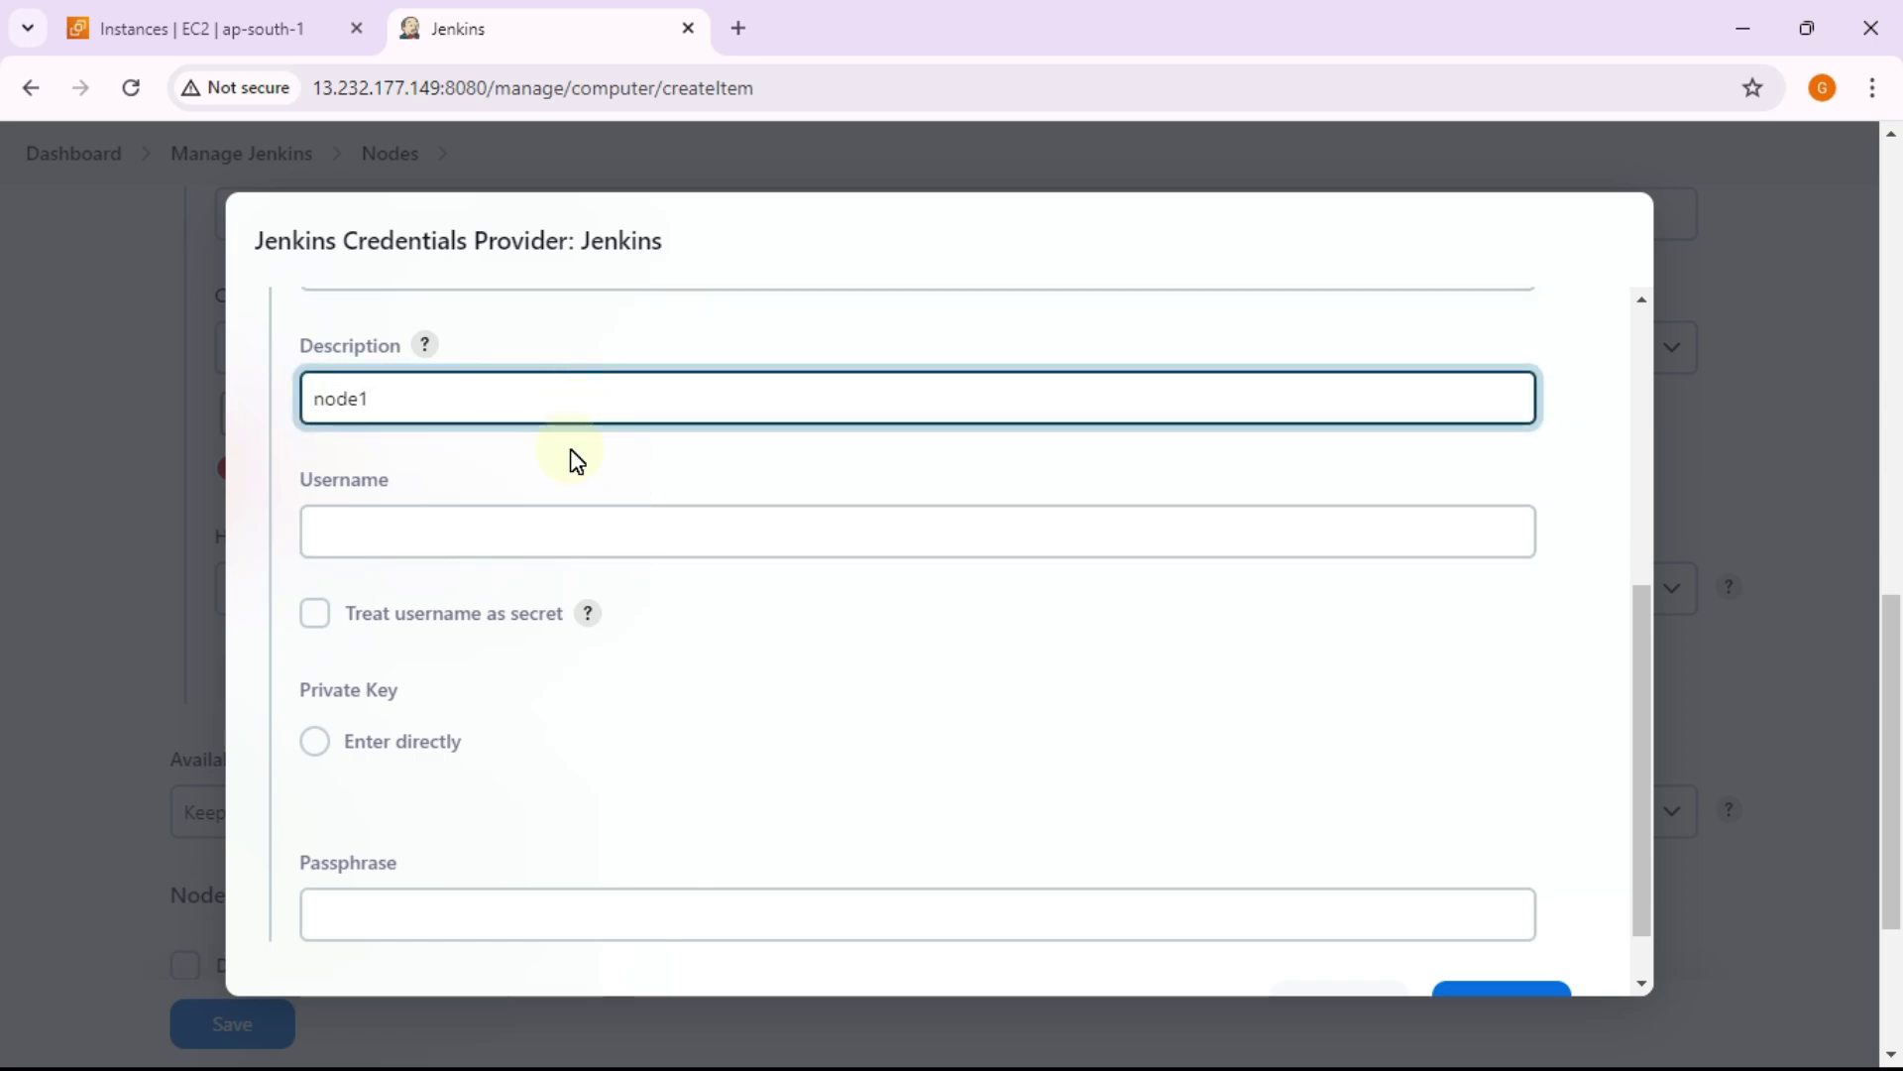
scroll(595, 451, down, 1)
click(634, 451)
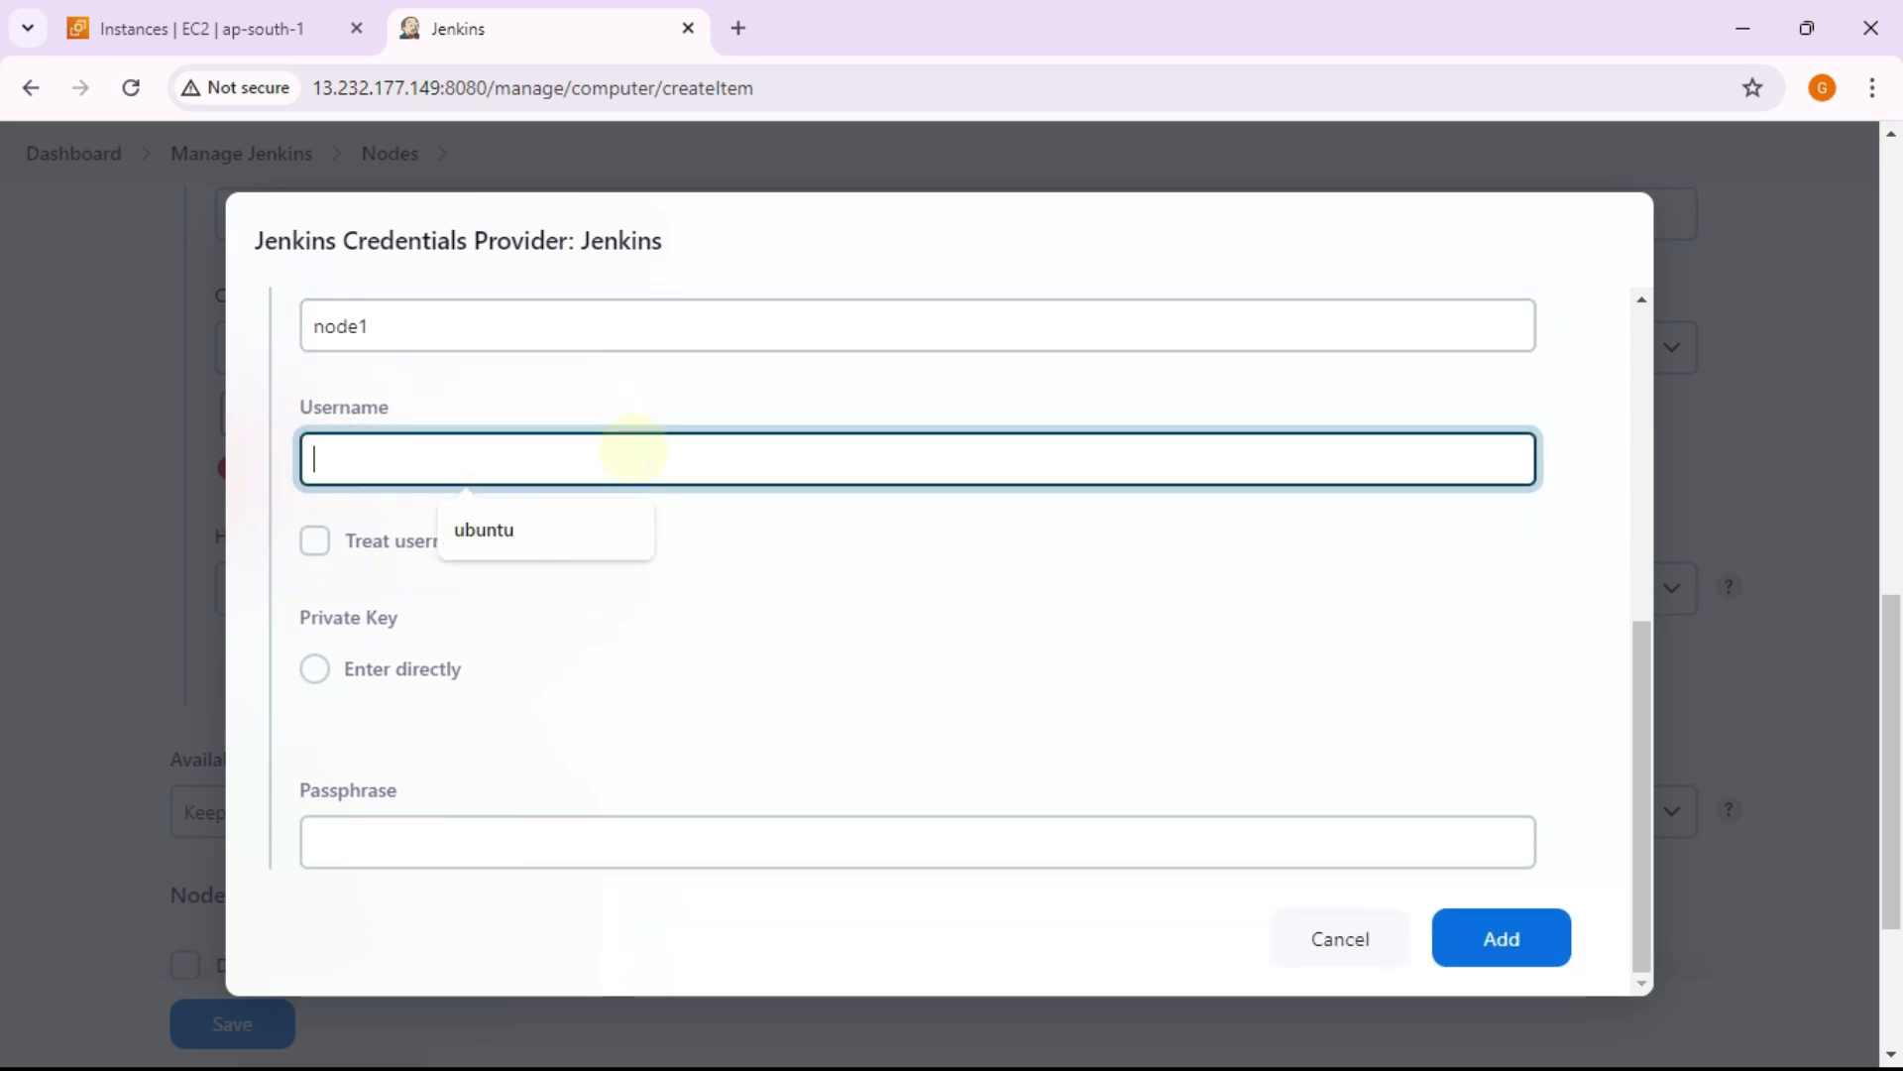
click(595, 529)
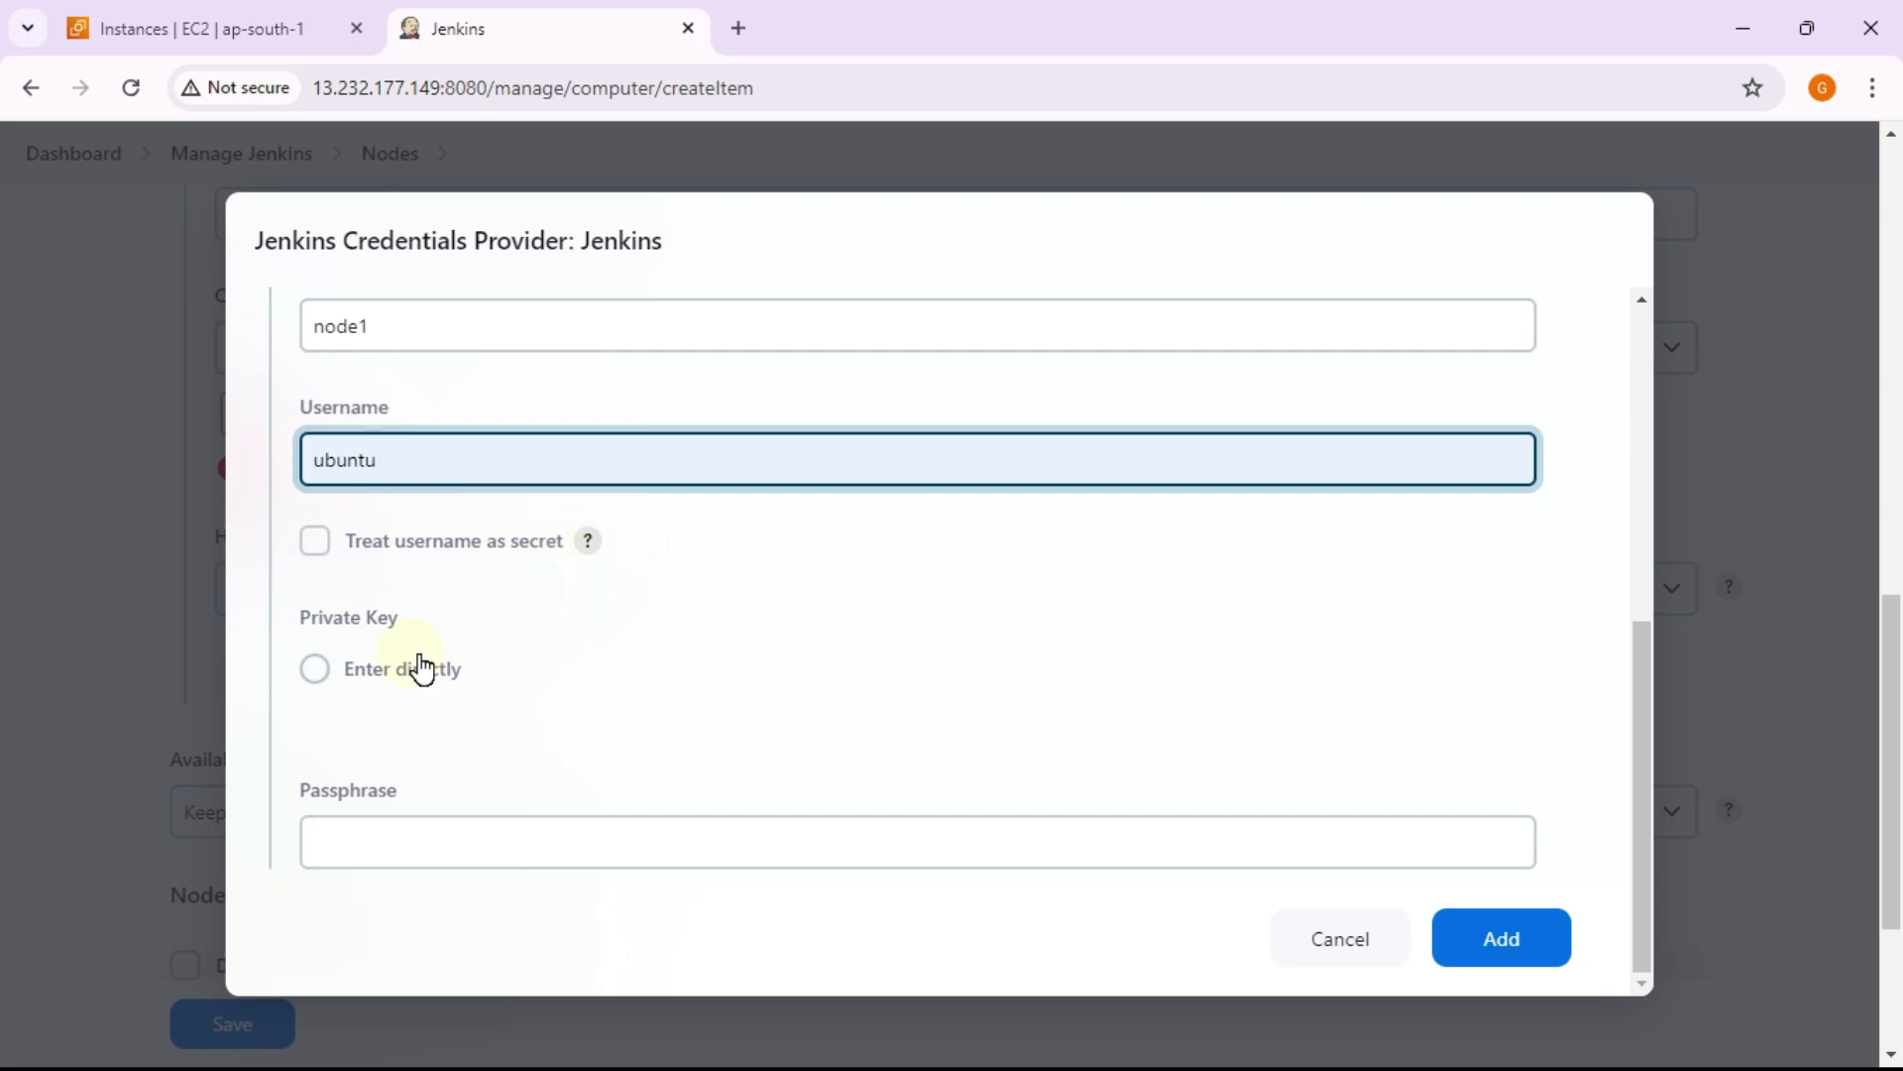
Step: Set the private key to 'Enter directly' and ready the empty key box for pasting
click(387, 680)
scroll(765, 544, down, 2)
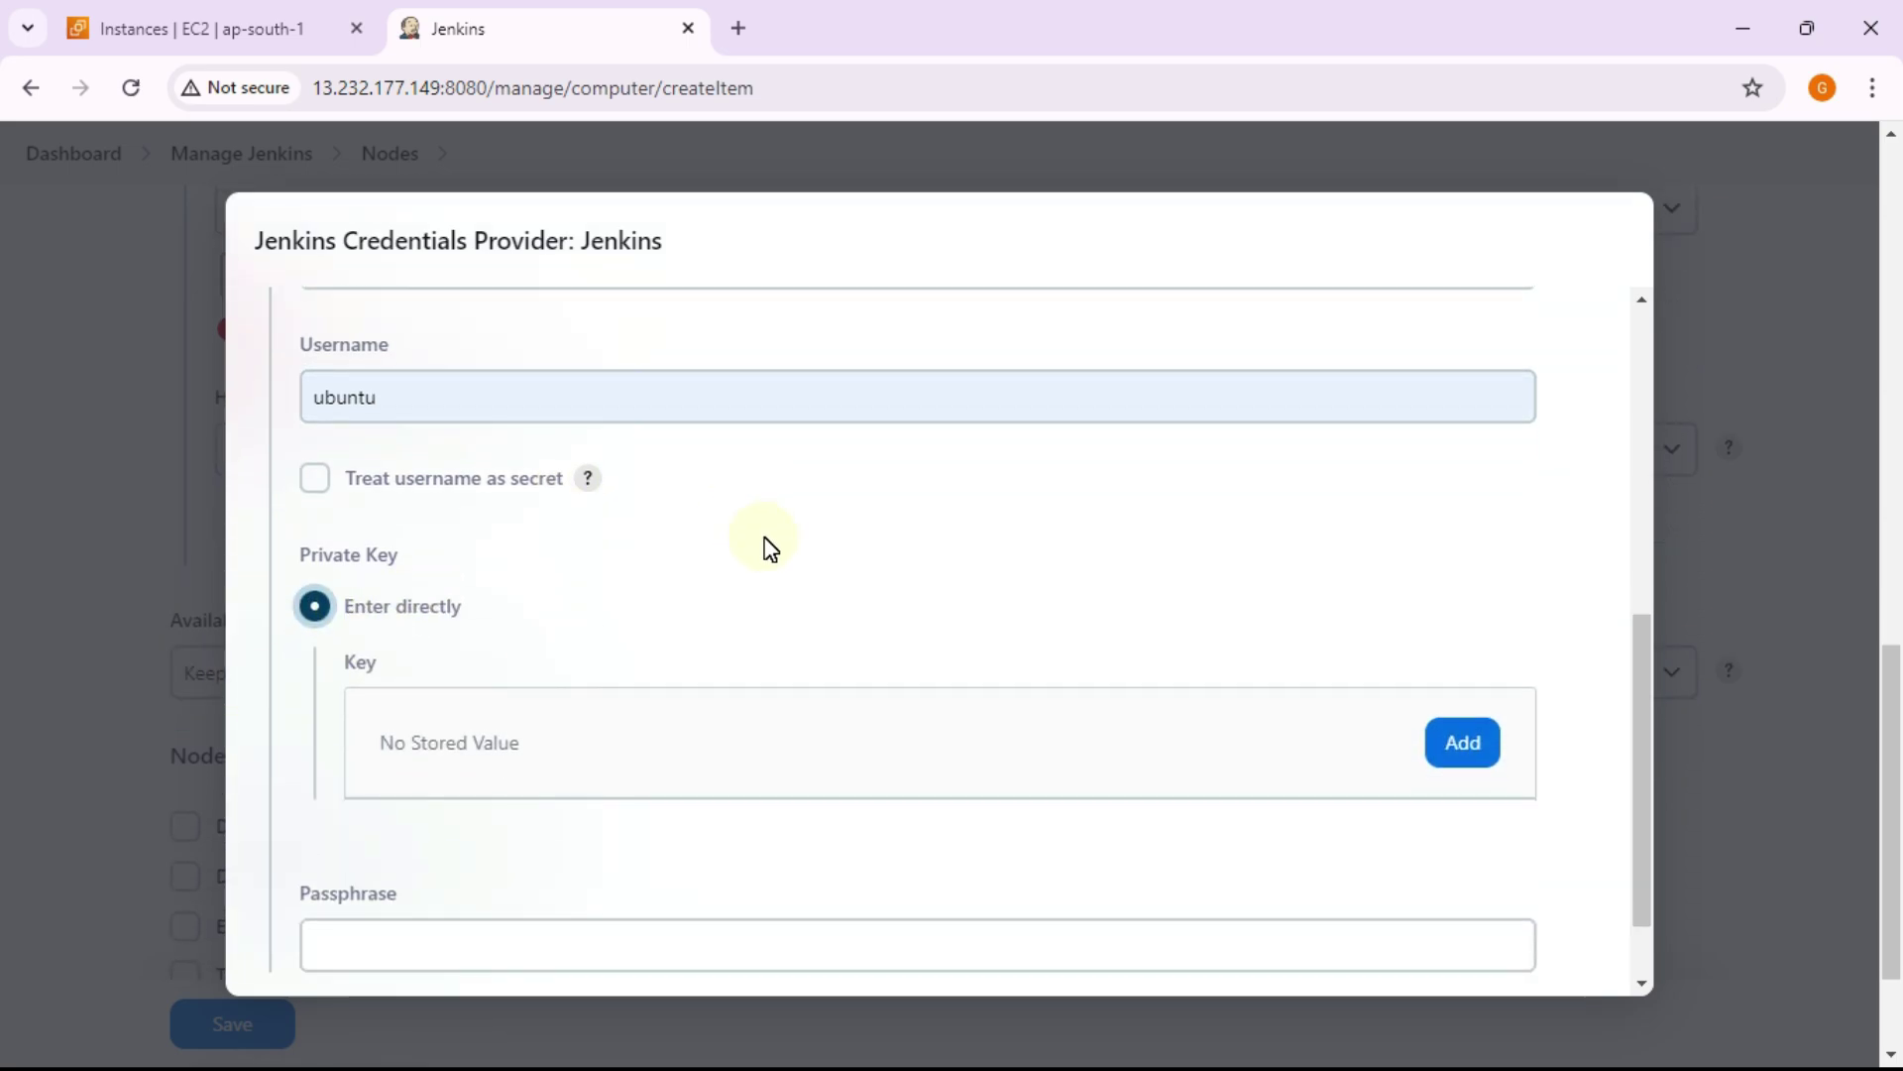
scroll(555, 594, up, 2)
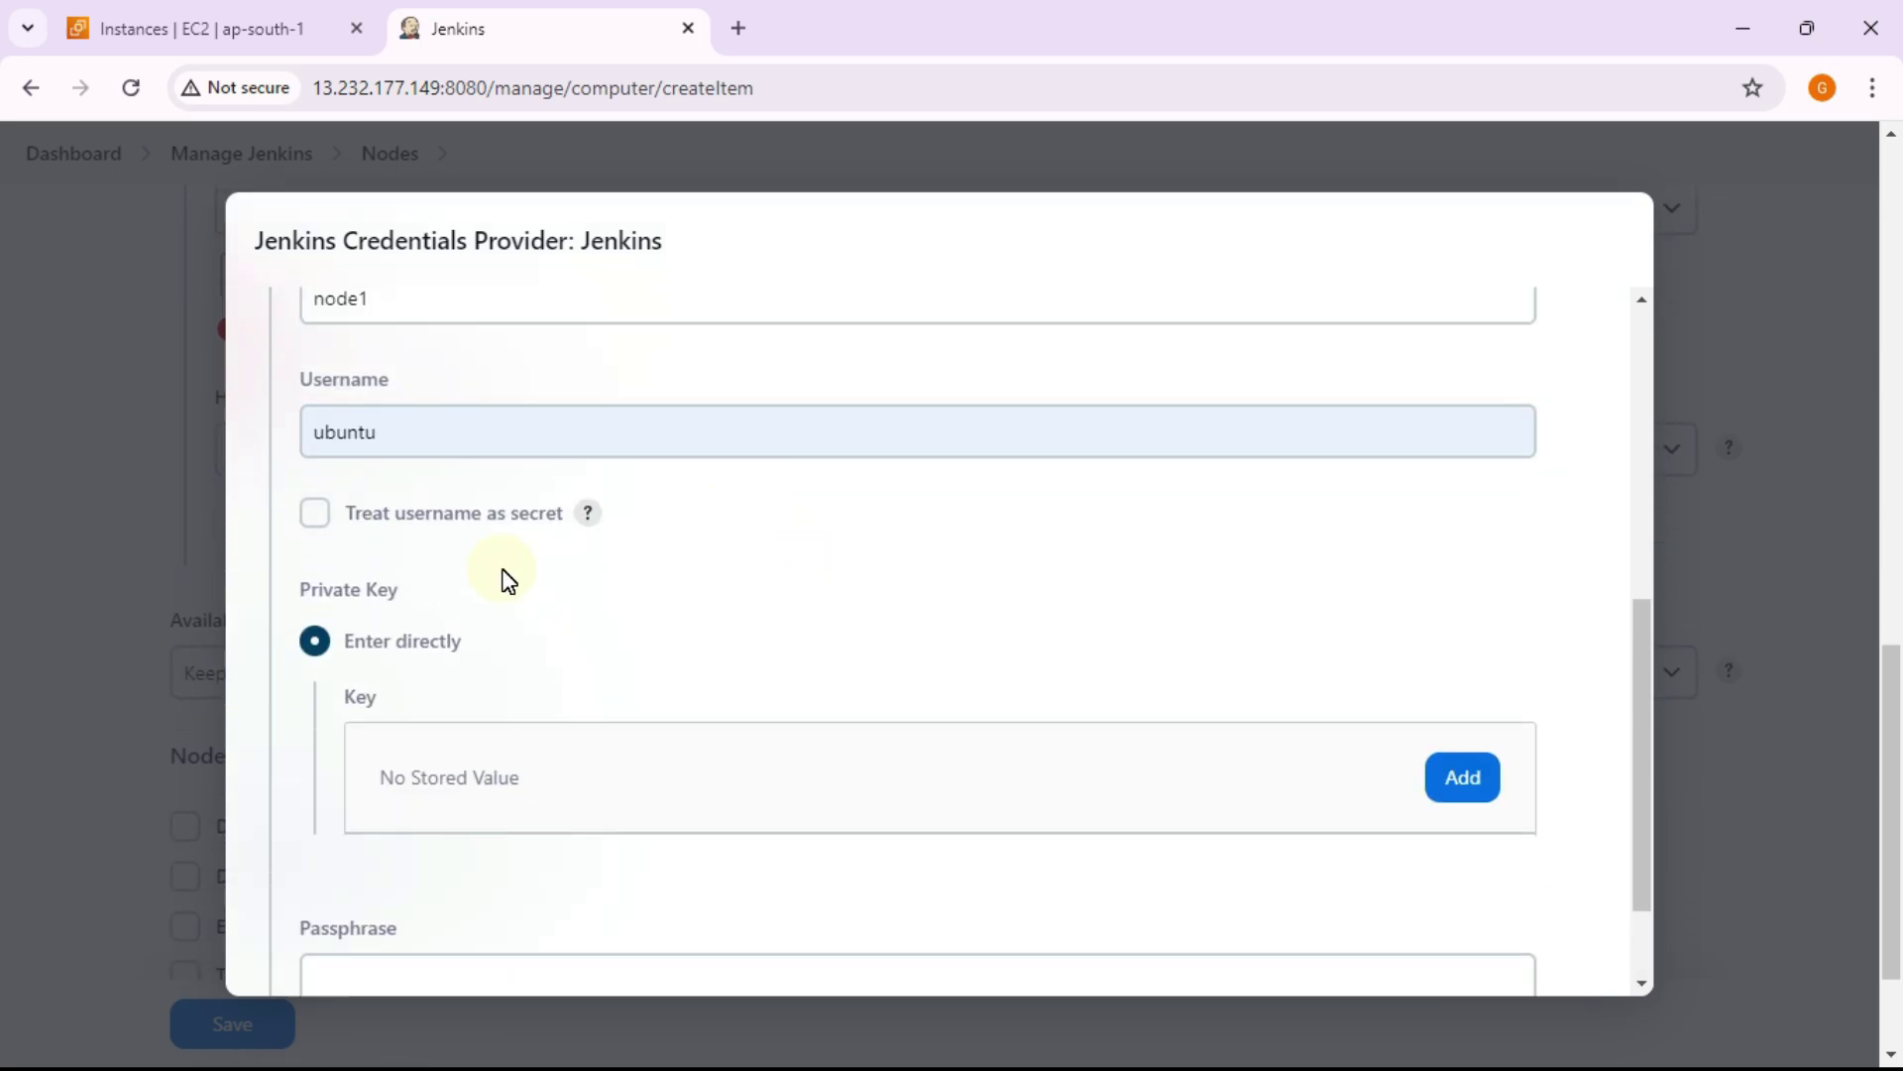
click(1471, 783)
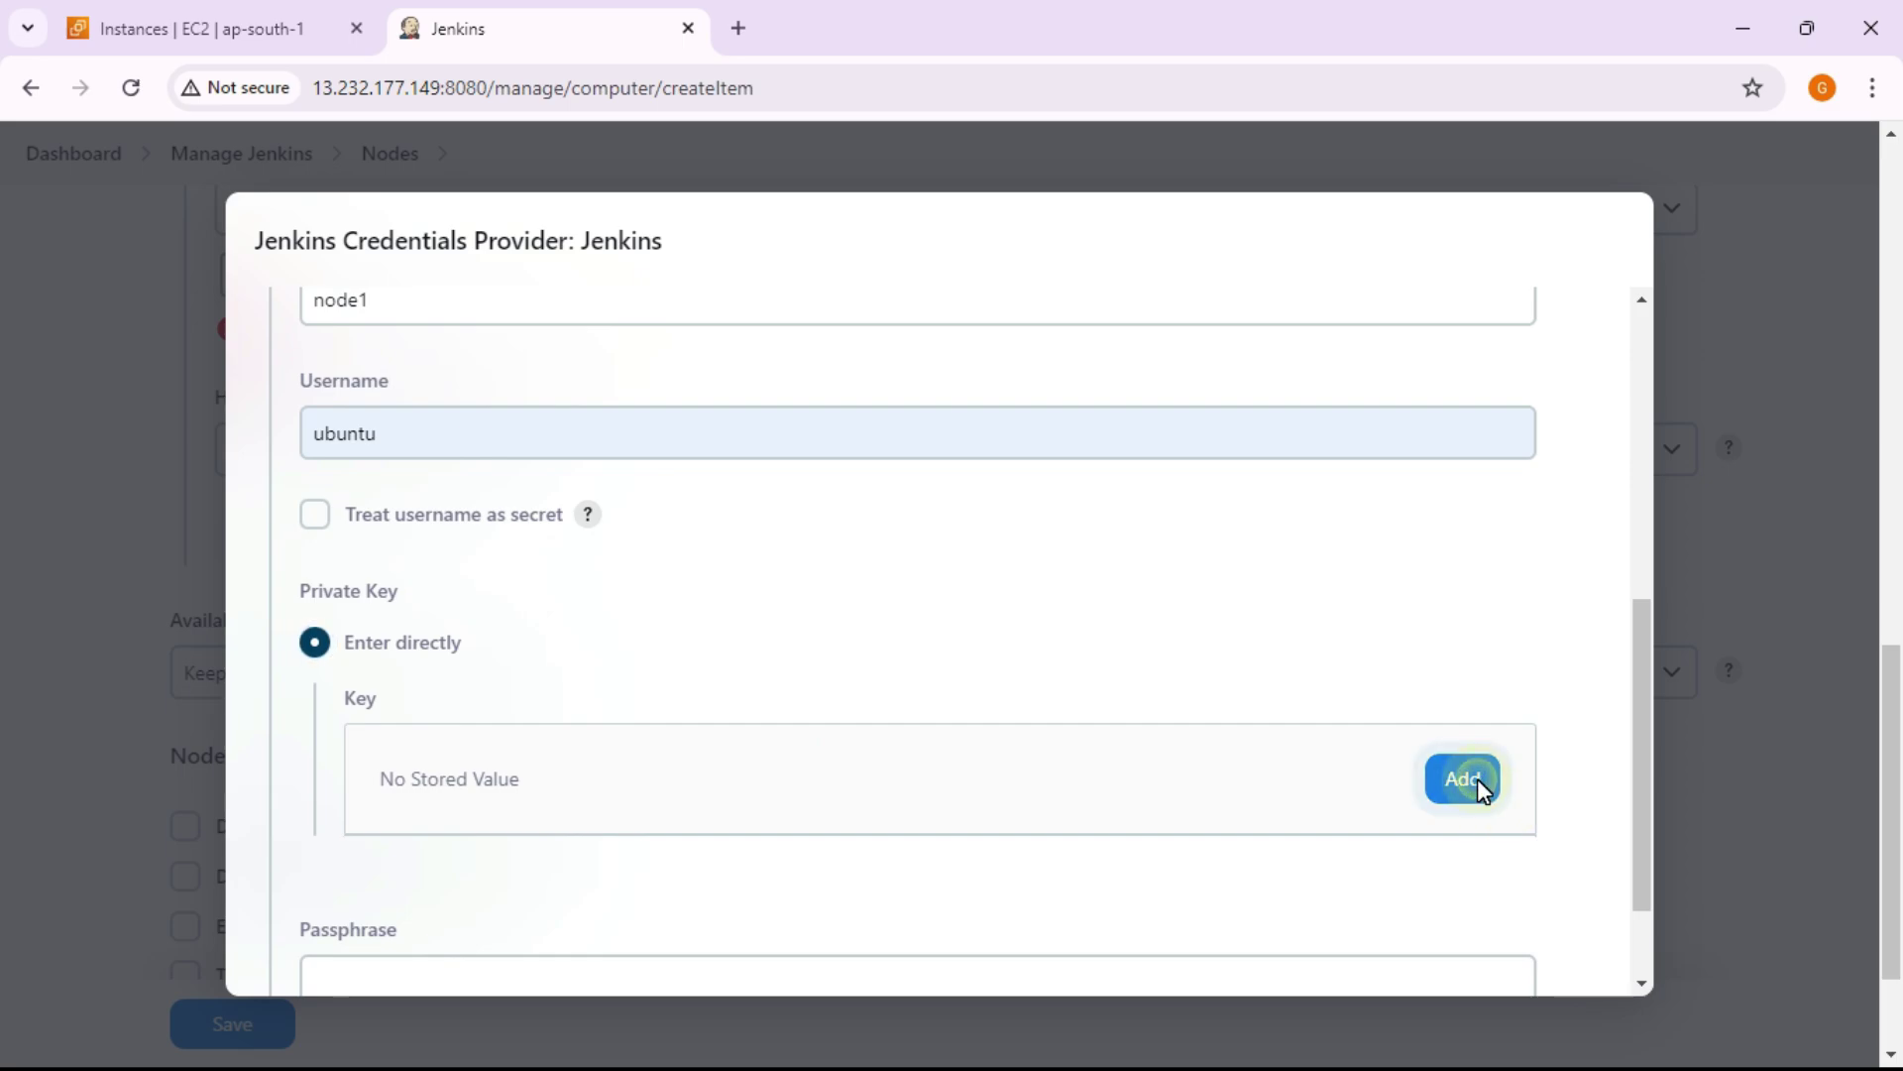
scroll(877, 560, down, 1)
scroll(877, 561, down, 2)
click(908, 629)
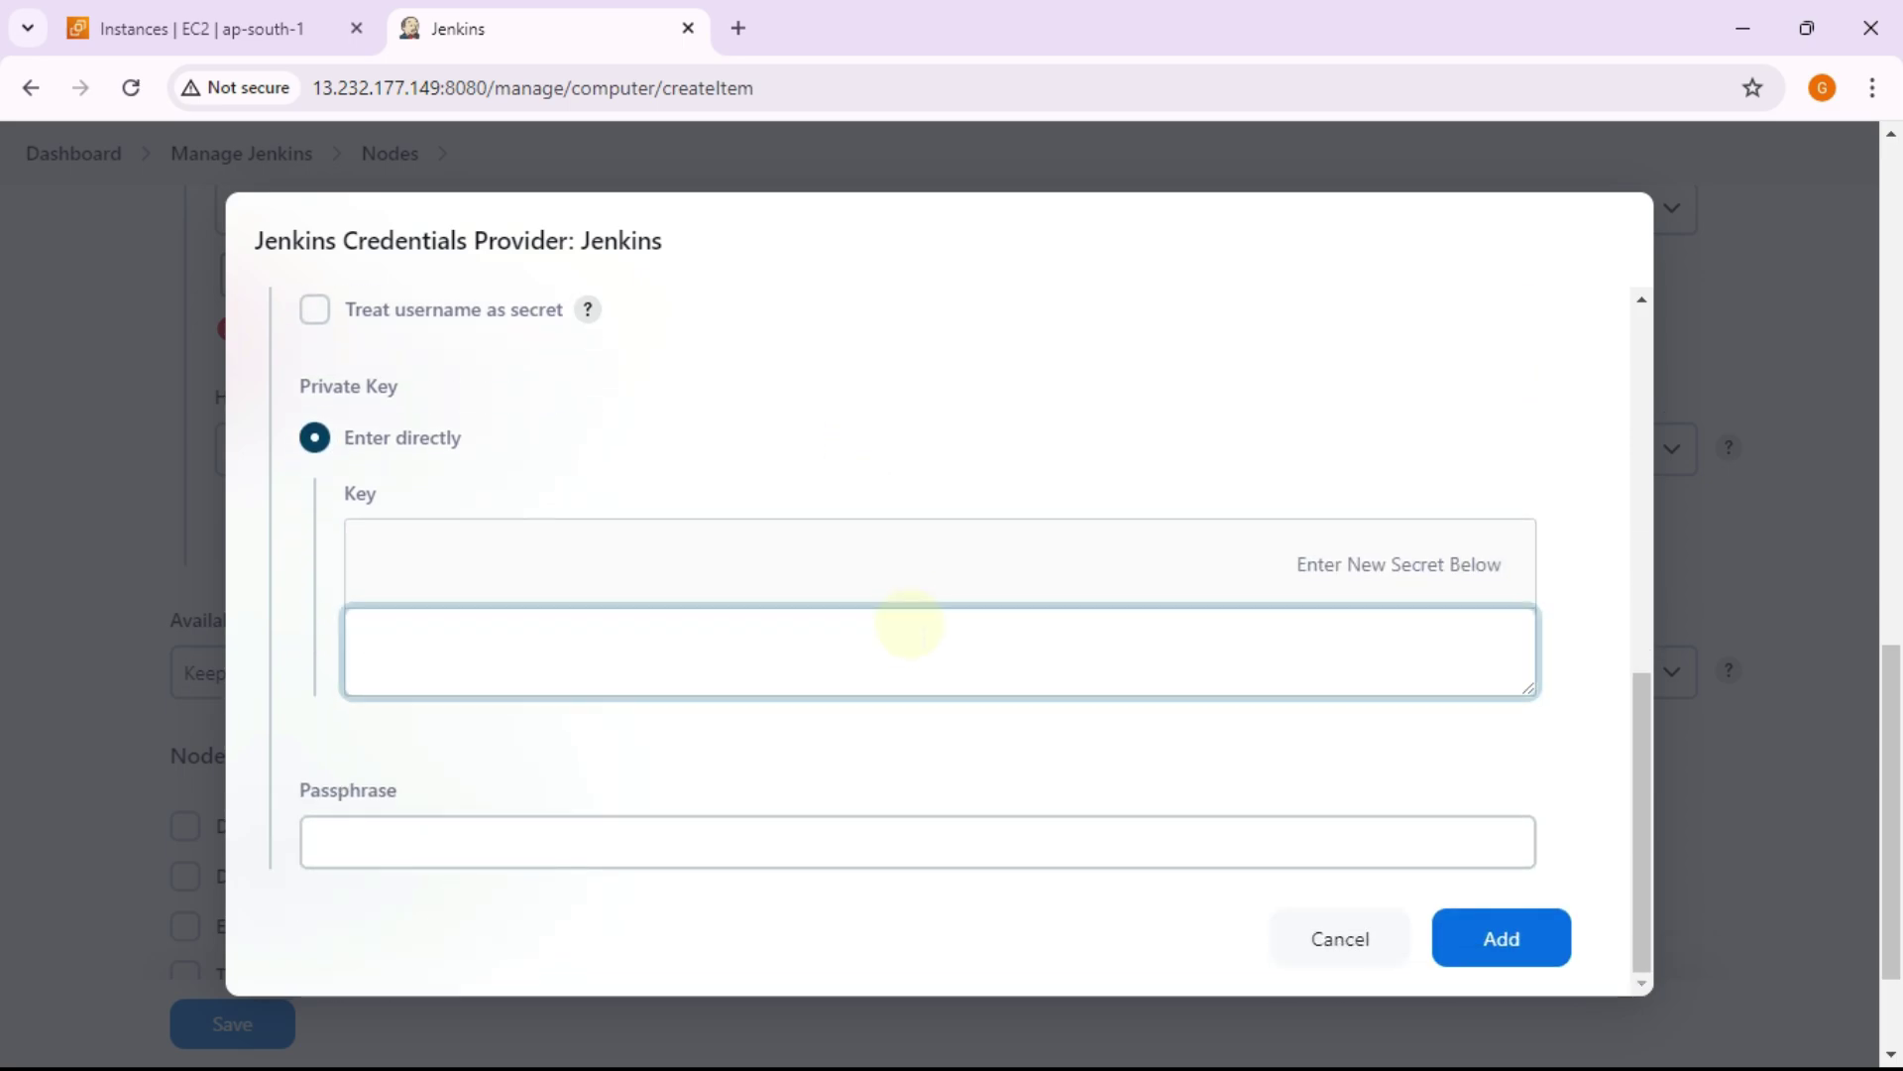
key(alt+Tab)
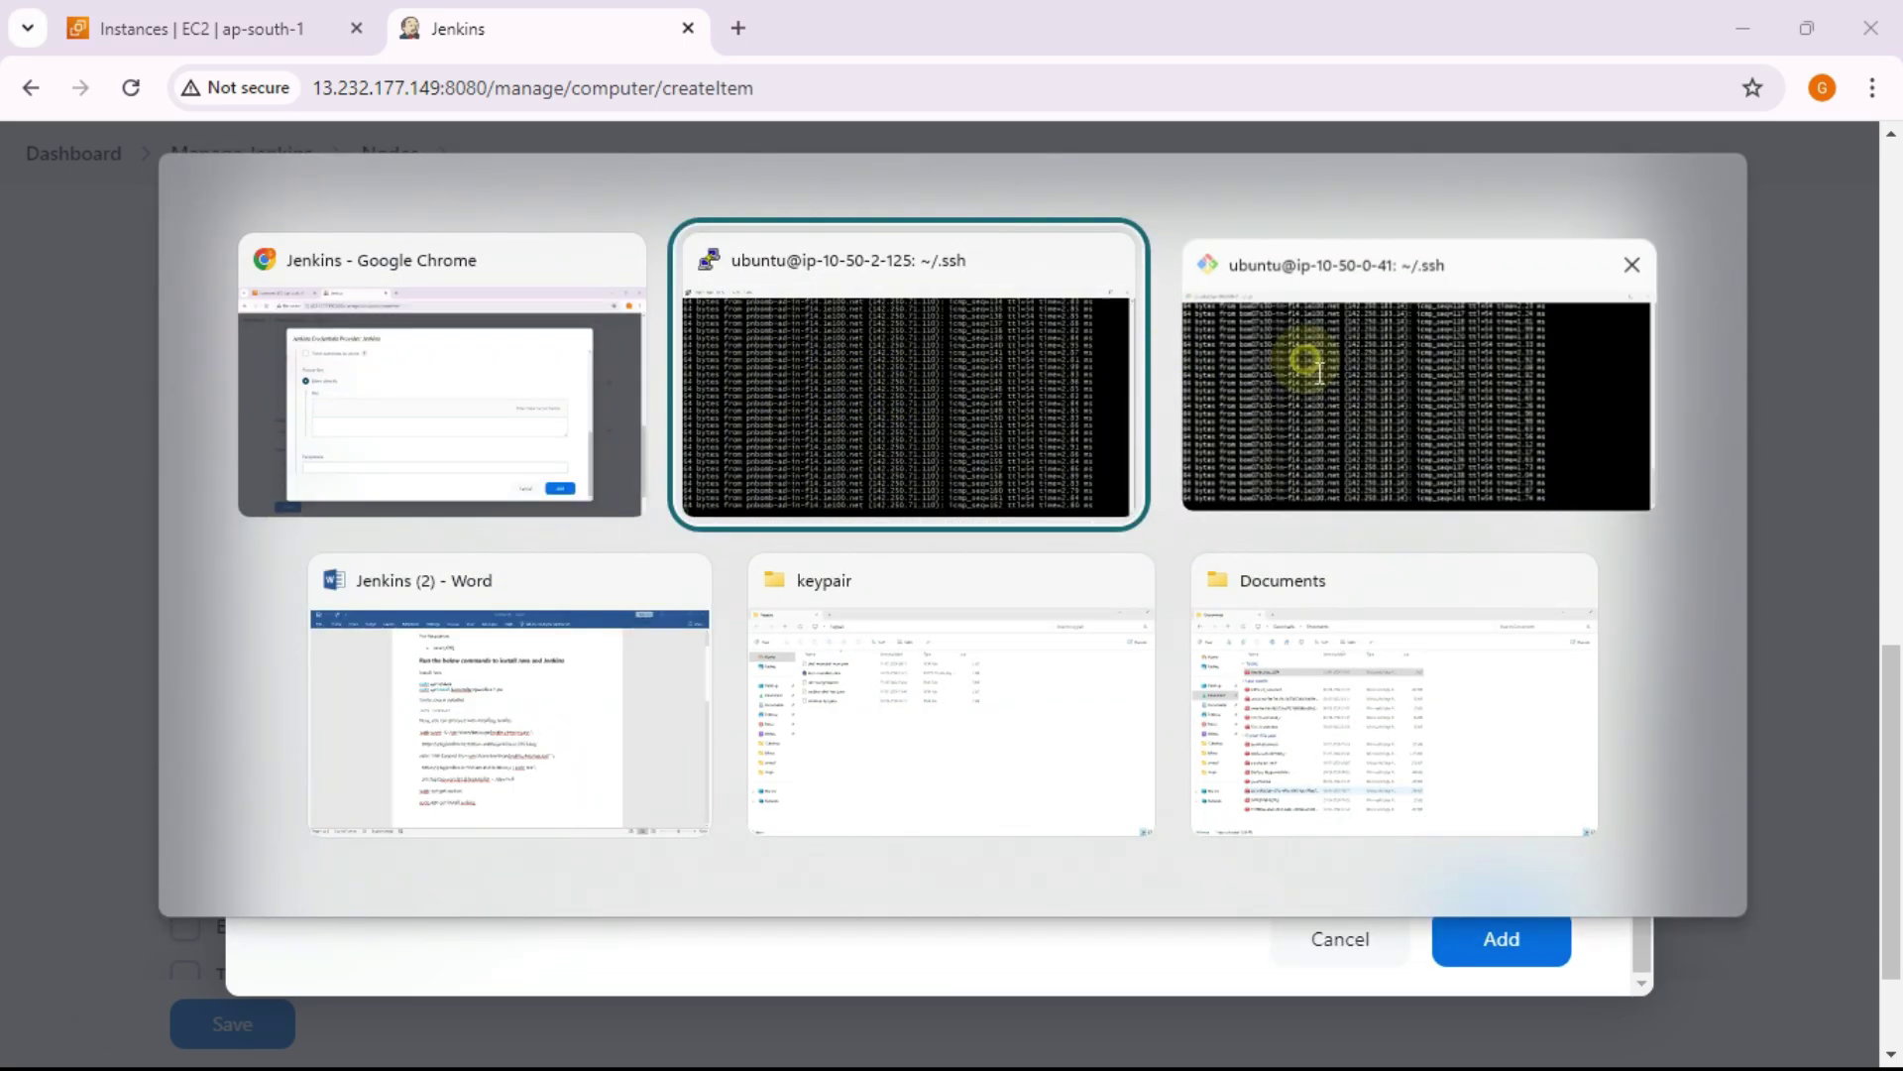
Step: Stop the ping, clear the terminal and list the .ssh folder, locating id_rsa and id_rsa.pub
click(1309, 365)
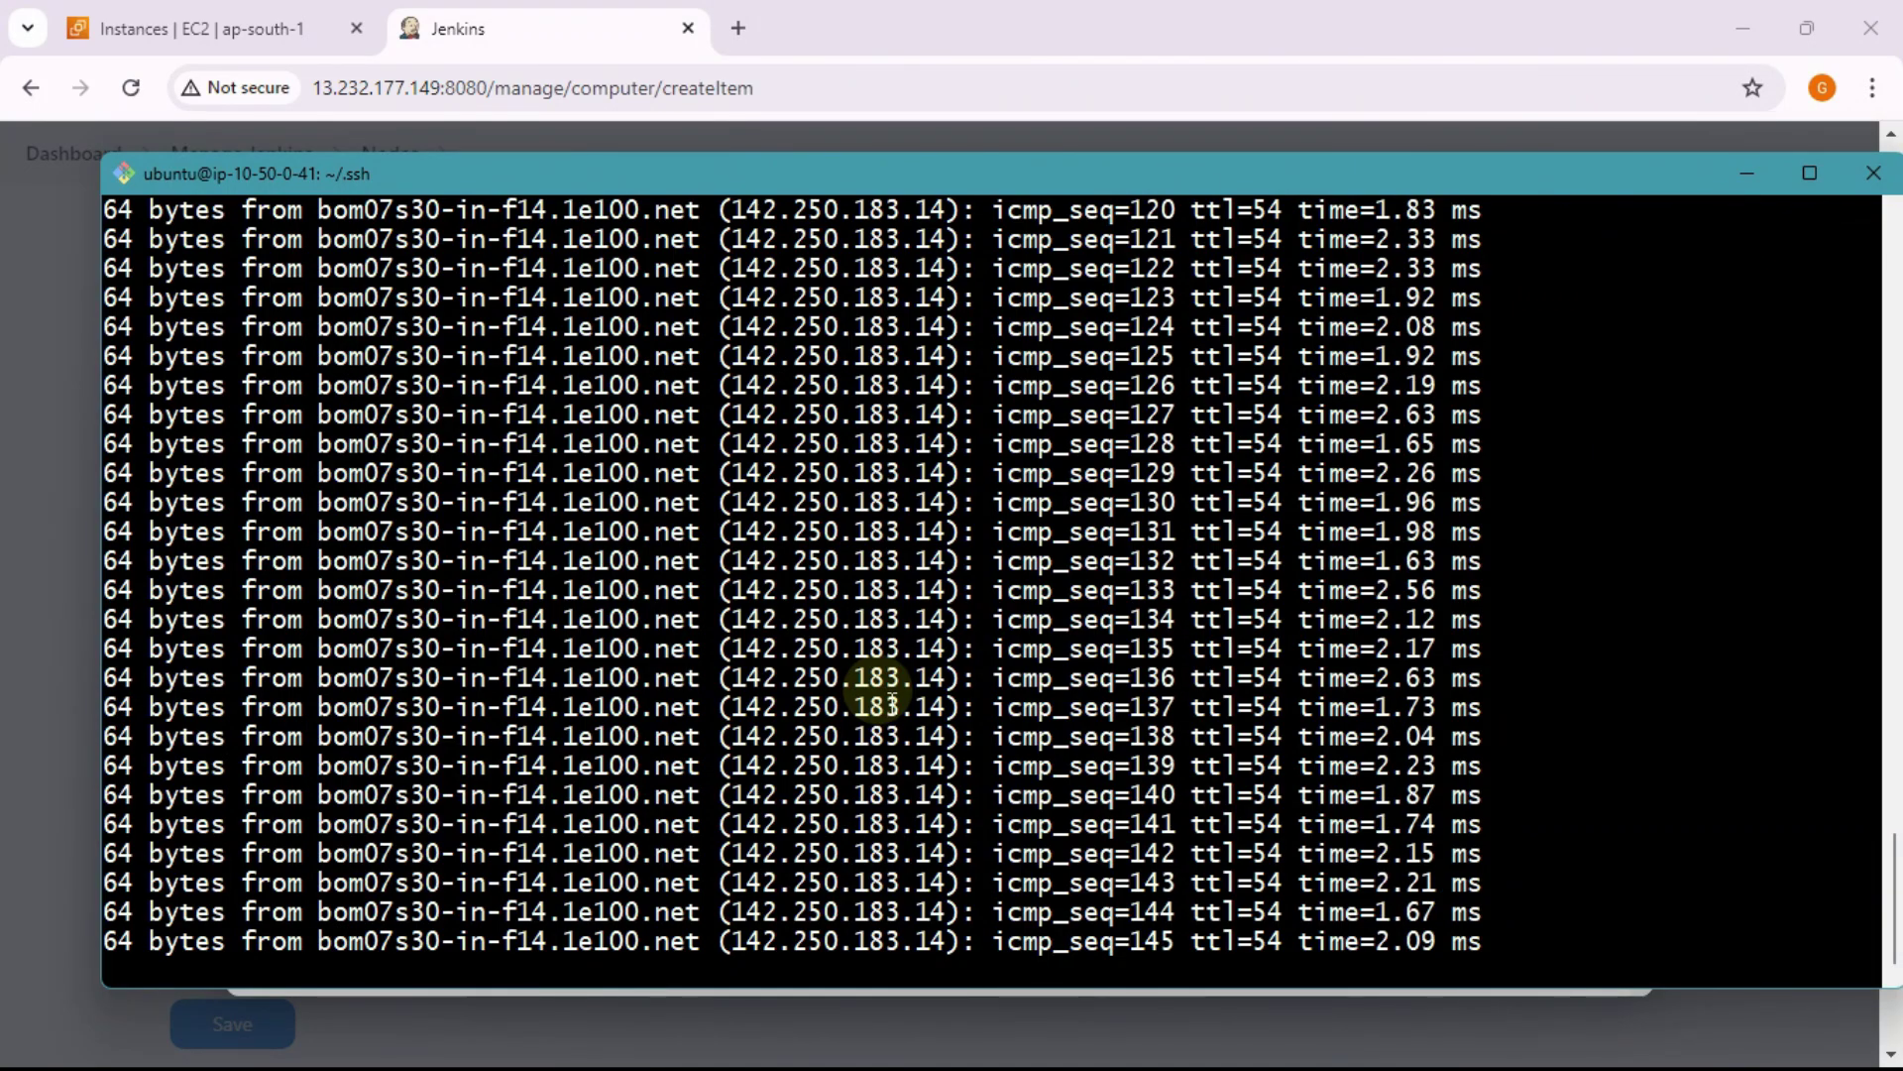
key(ctrl+c)
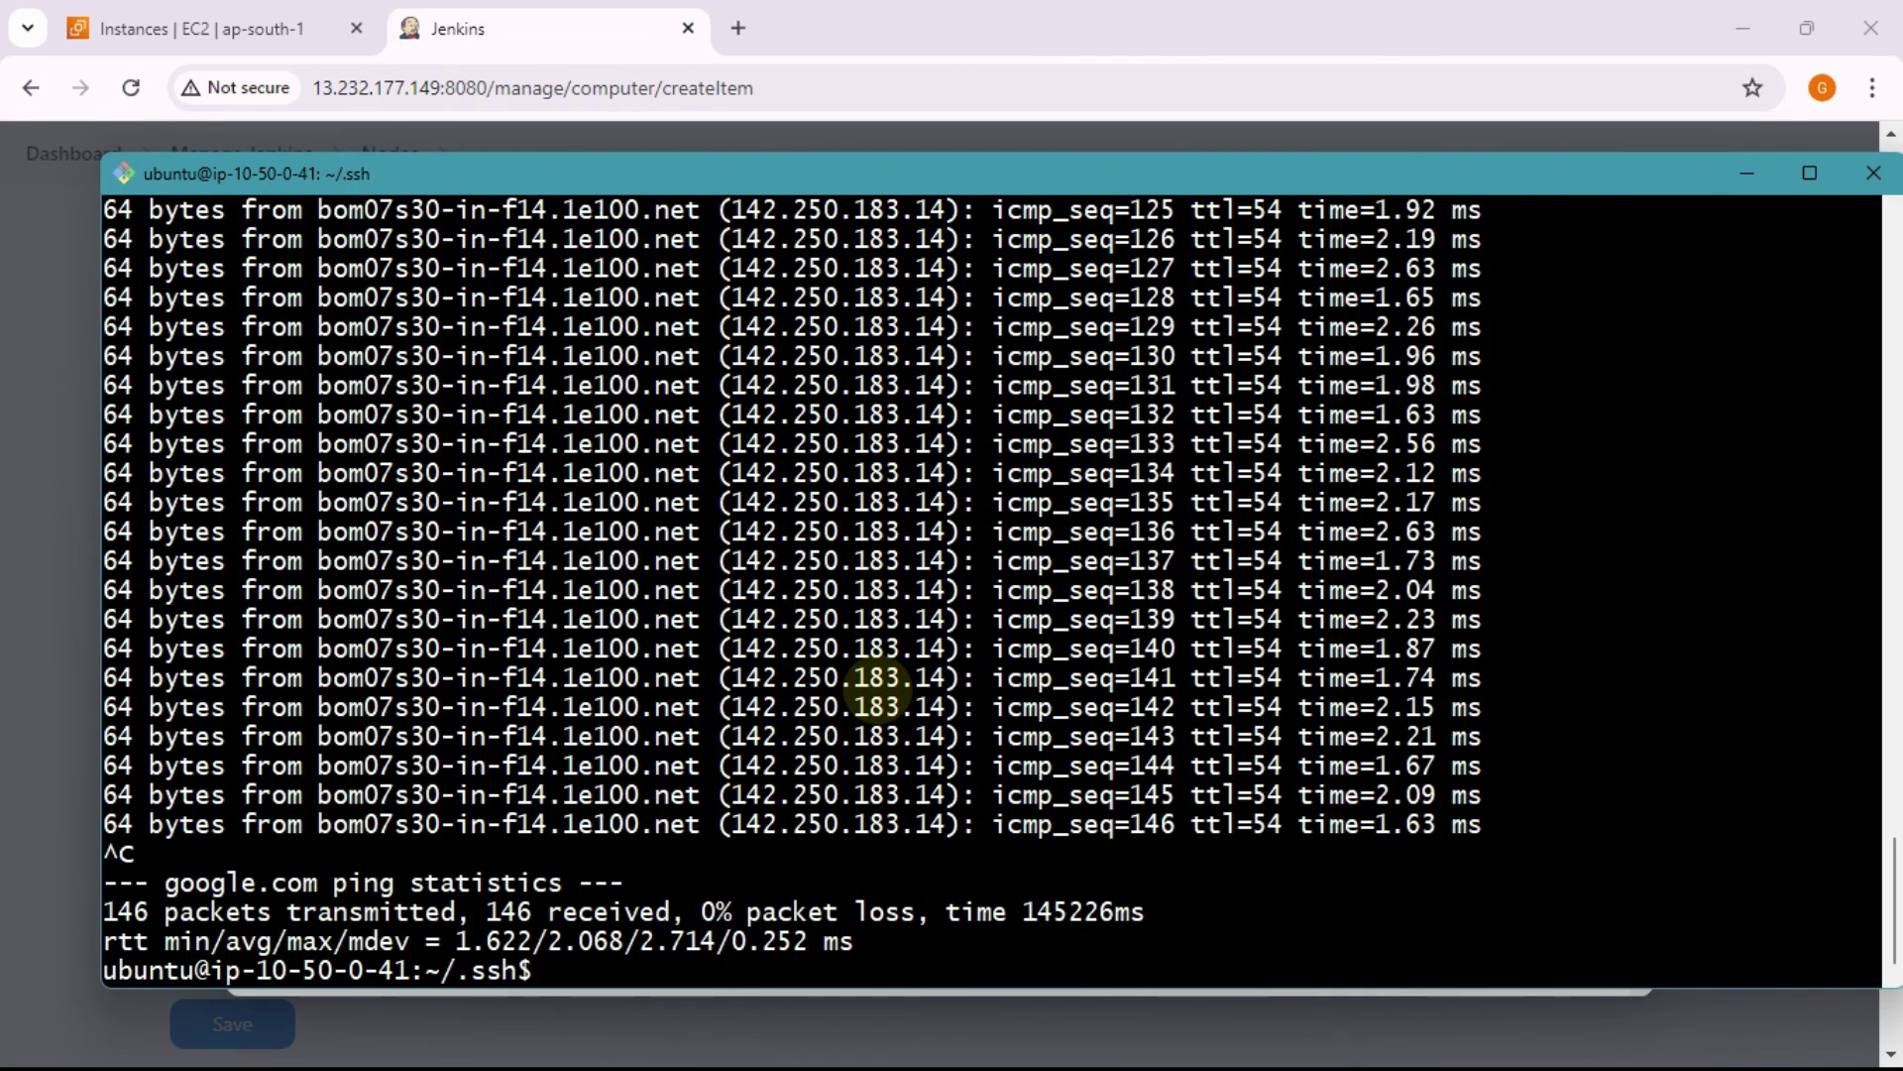
text(clear)
key(Return)
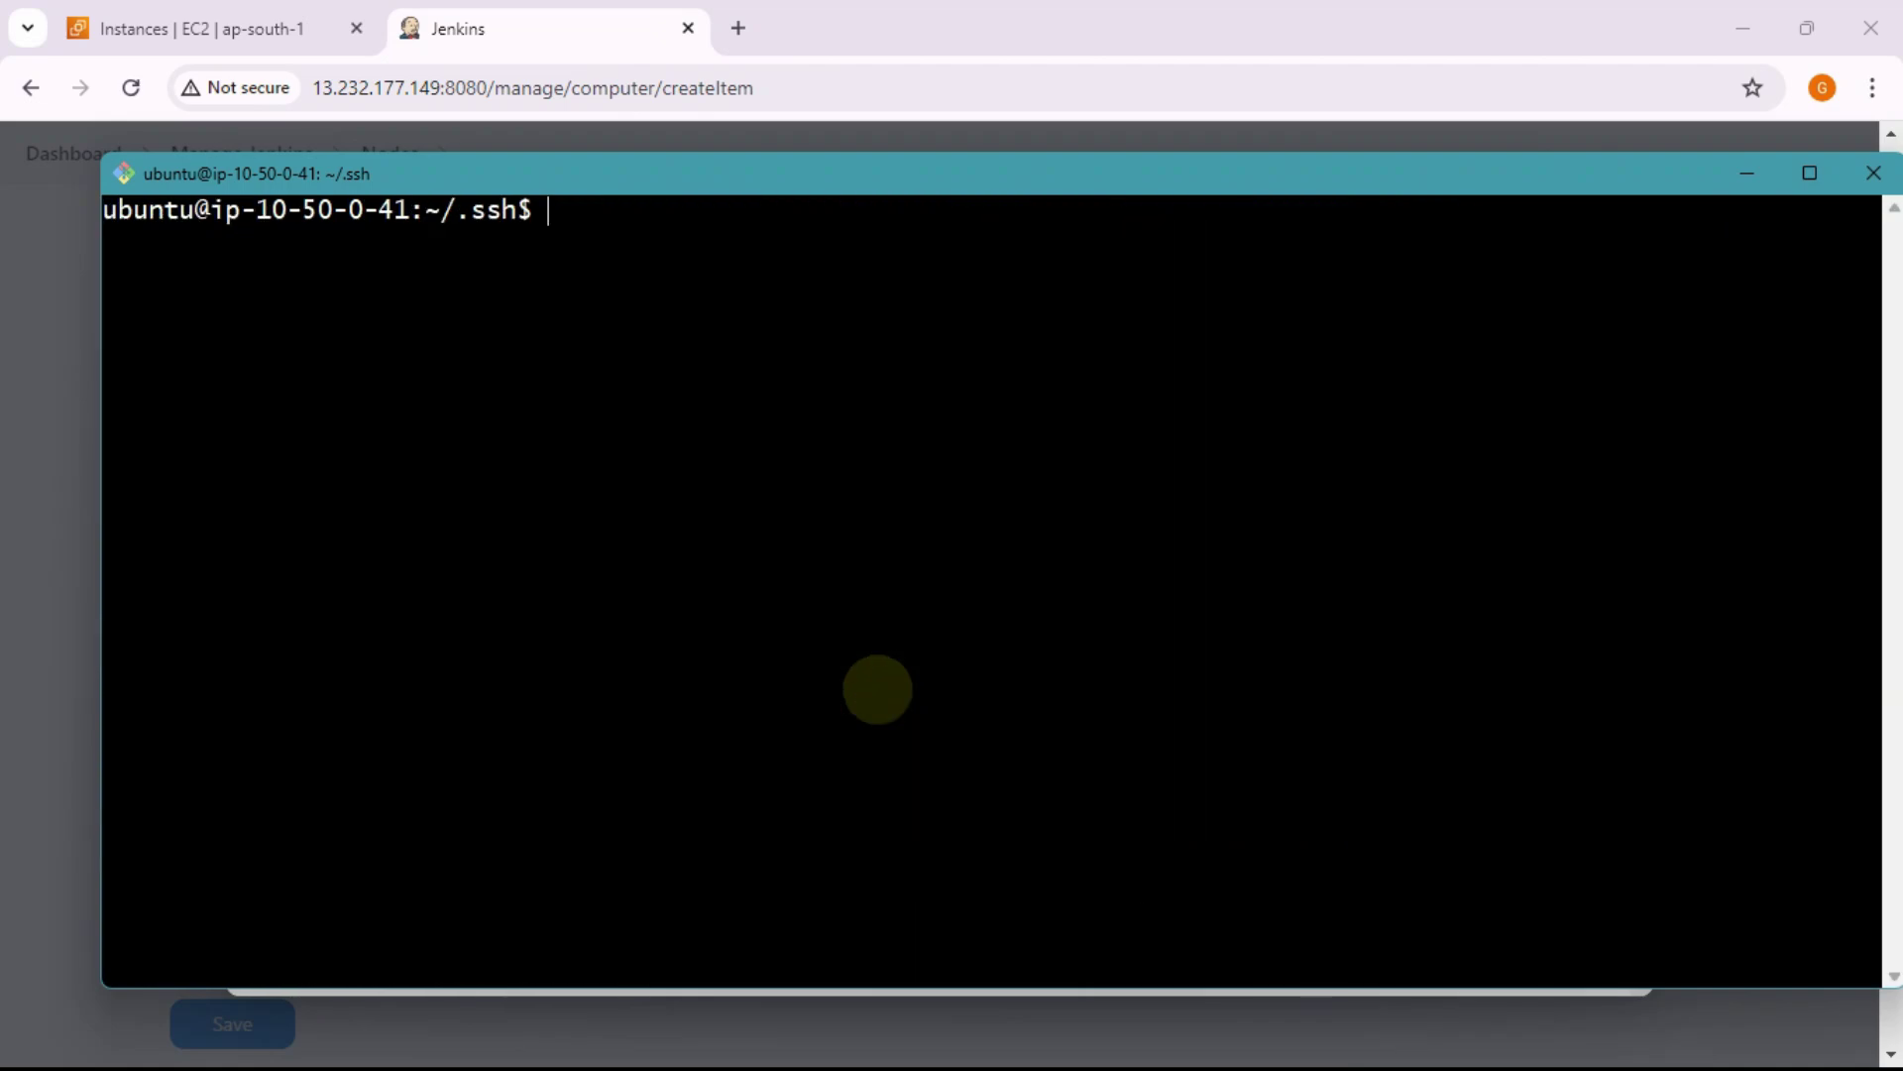
text(ls)
key(Return)
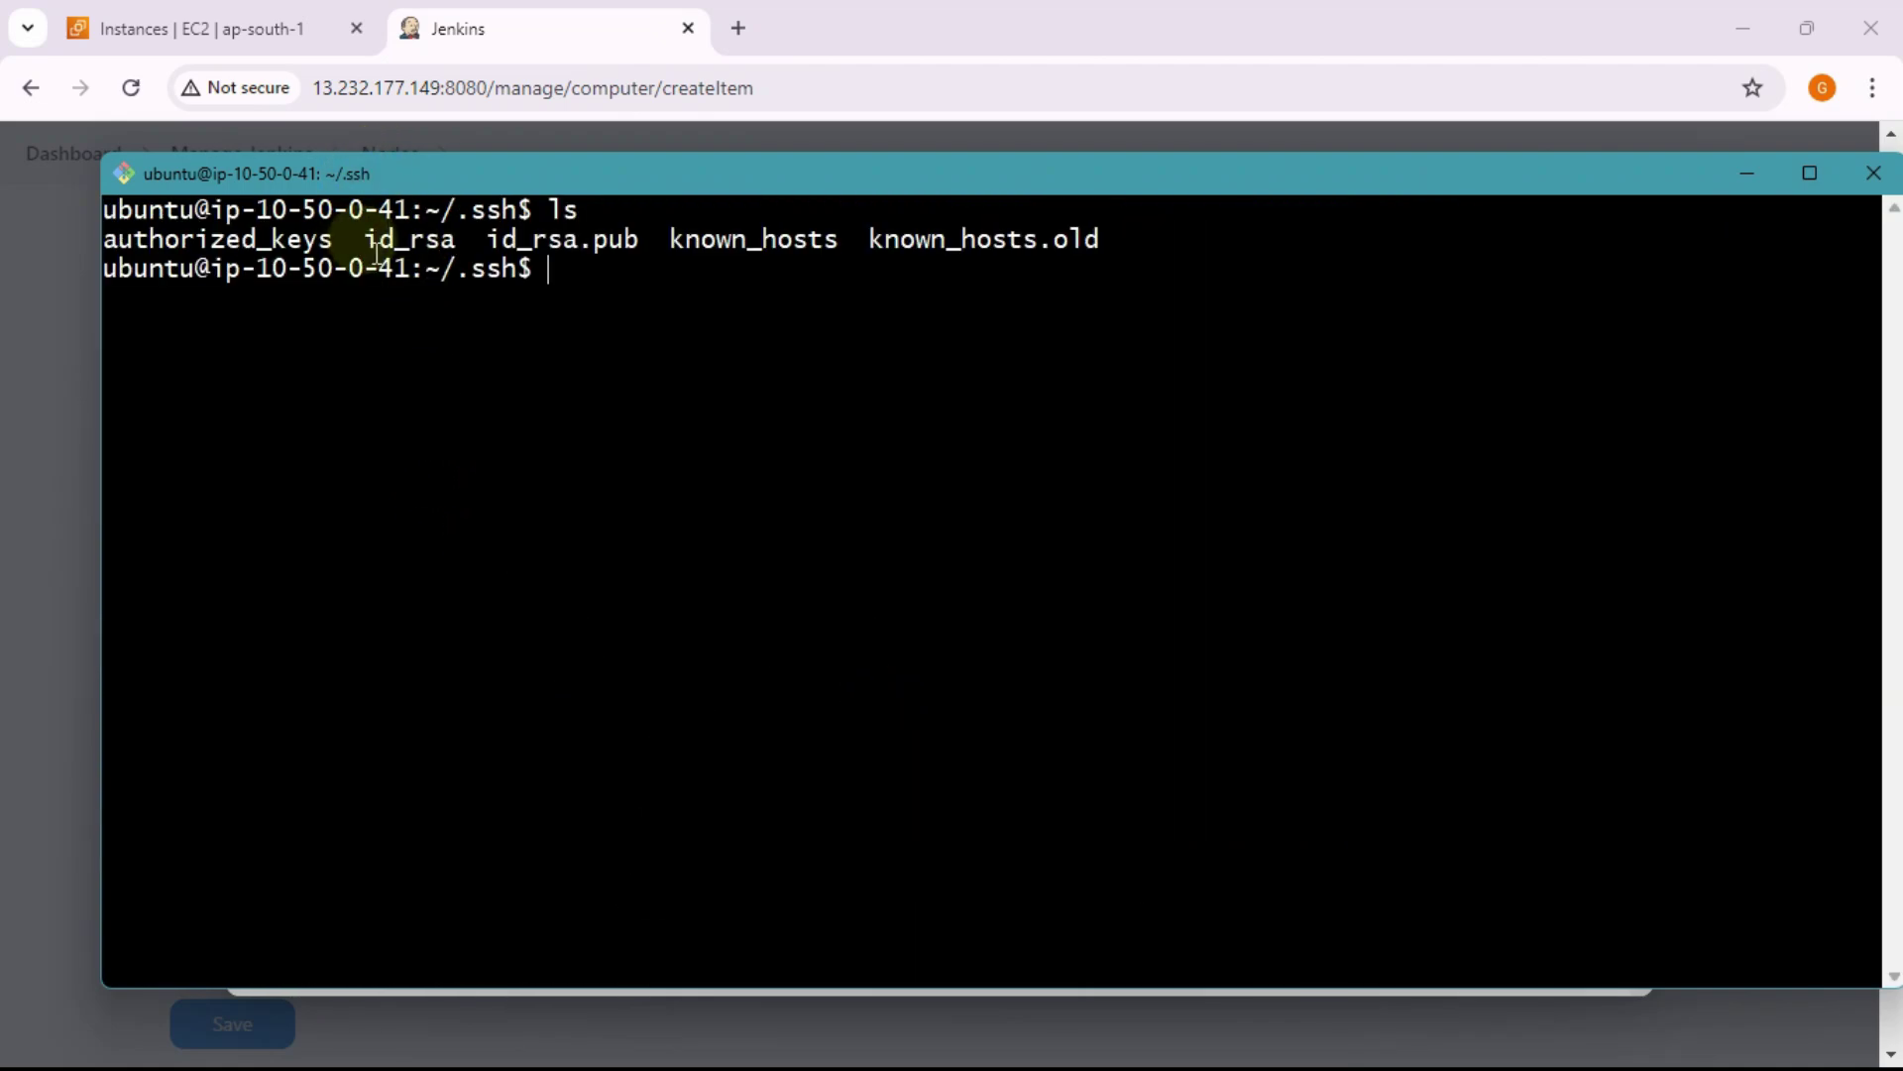
drag(369, 240, 458, 242)
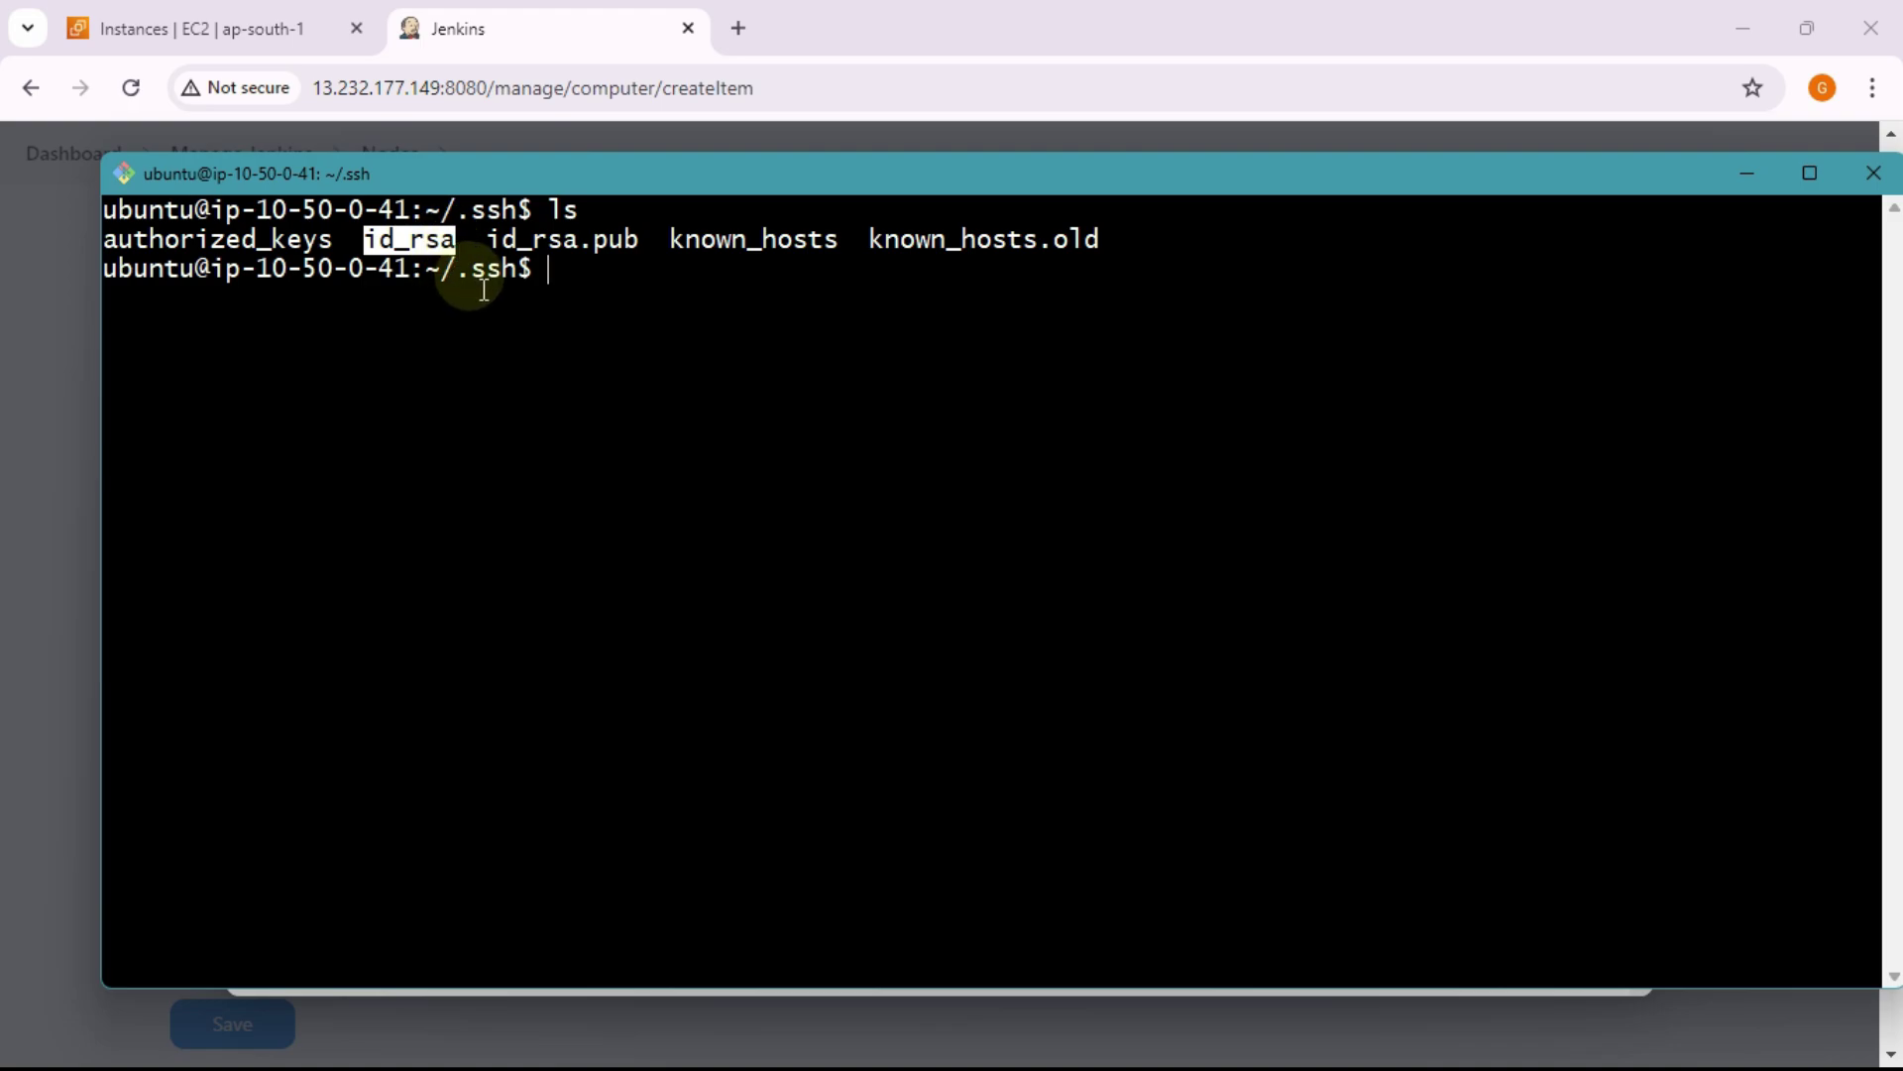
click(532, 260)
drag(474, 239, 634, 243)
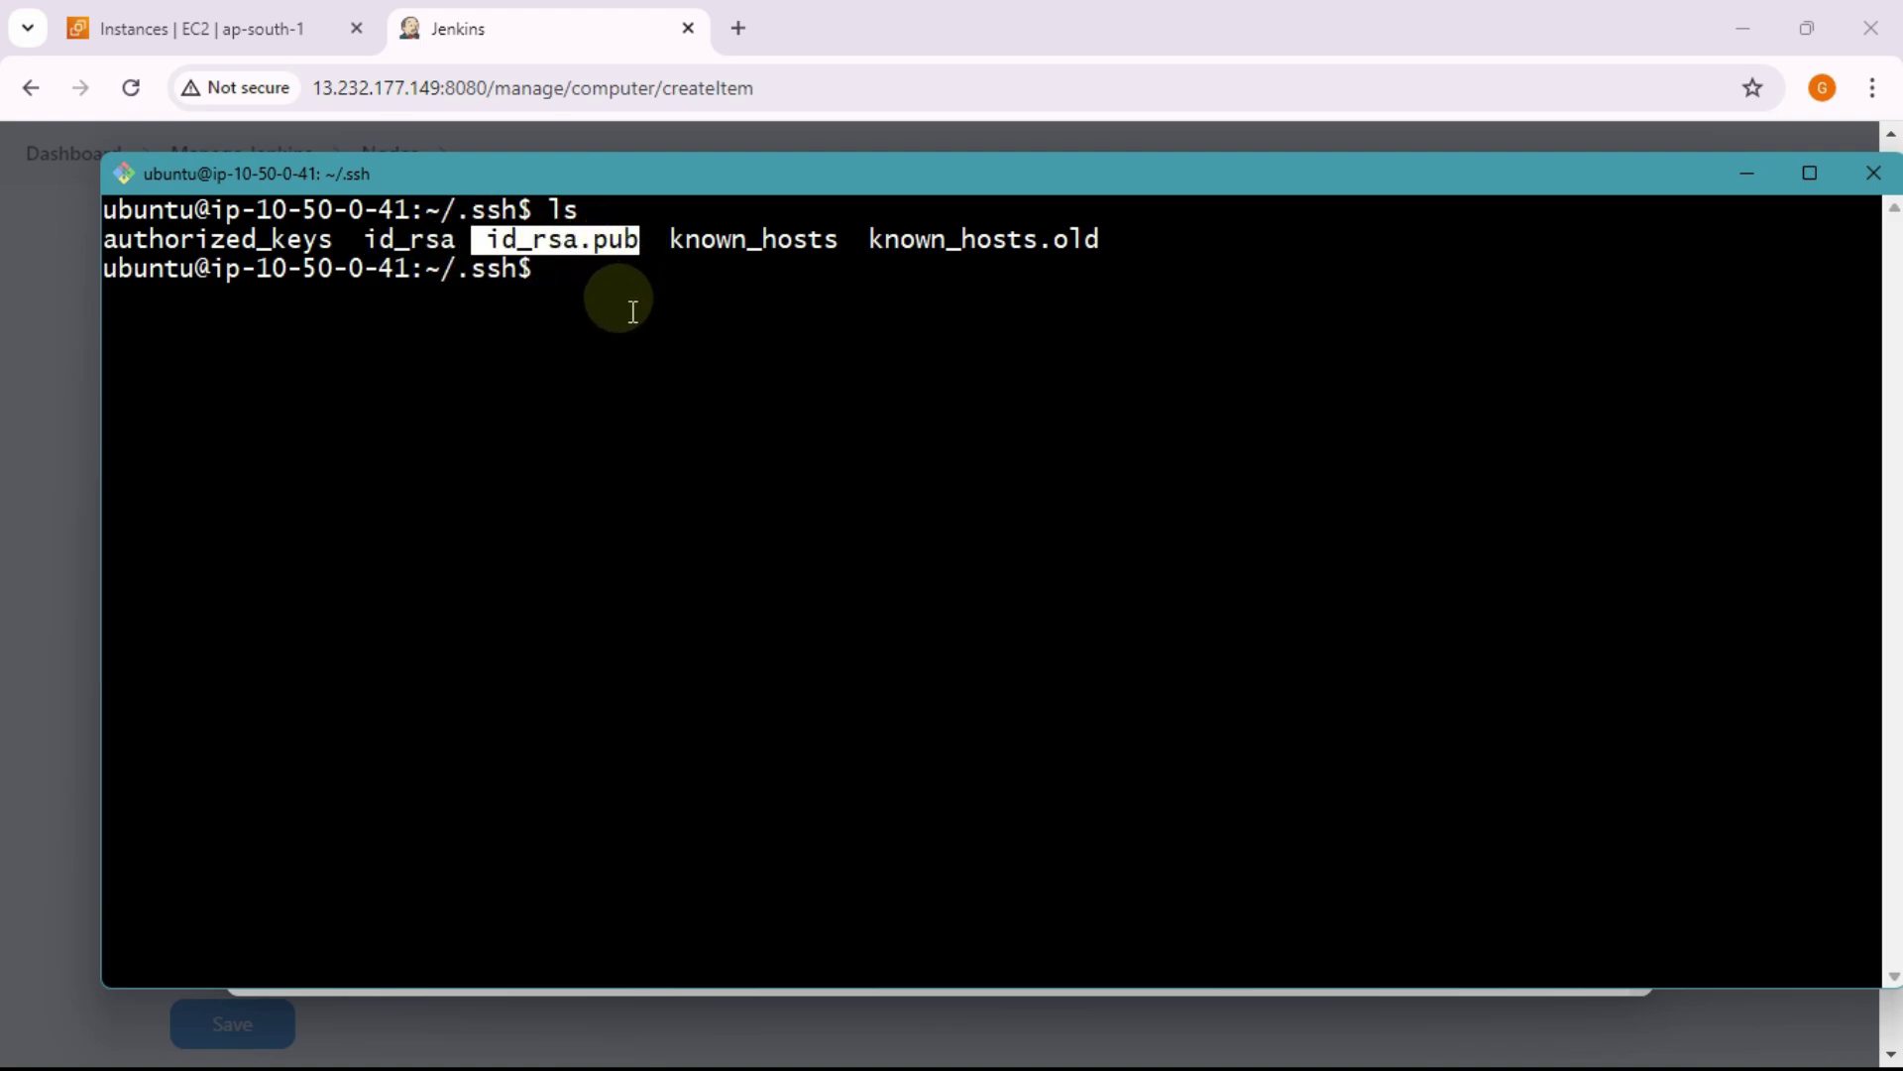
click(565, 302)
drag(458, 242, 364, 244)
click(672, 311)
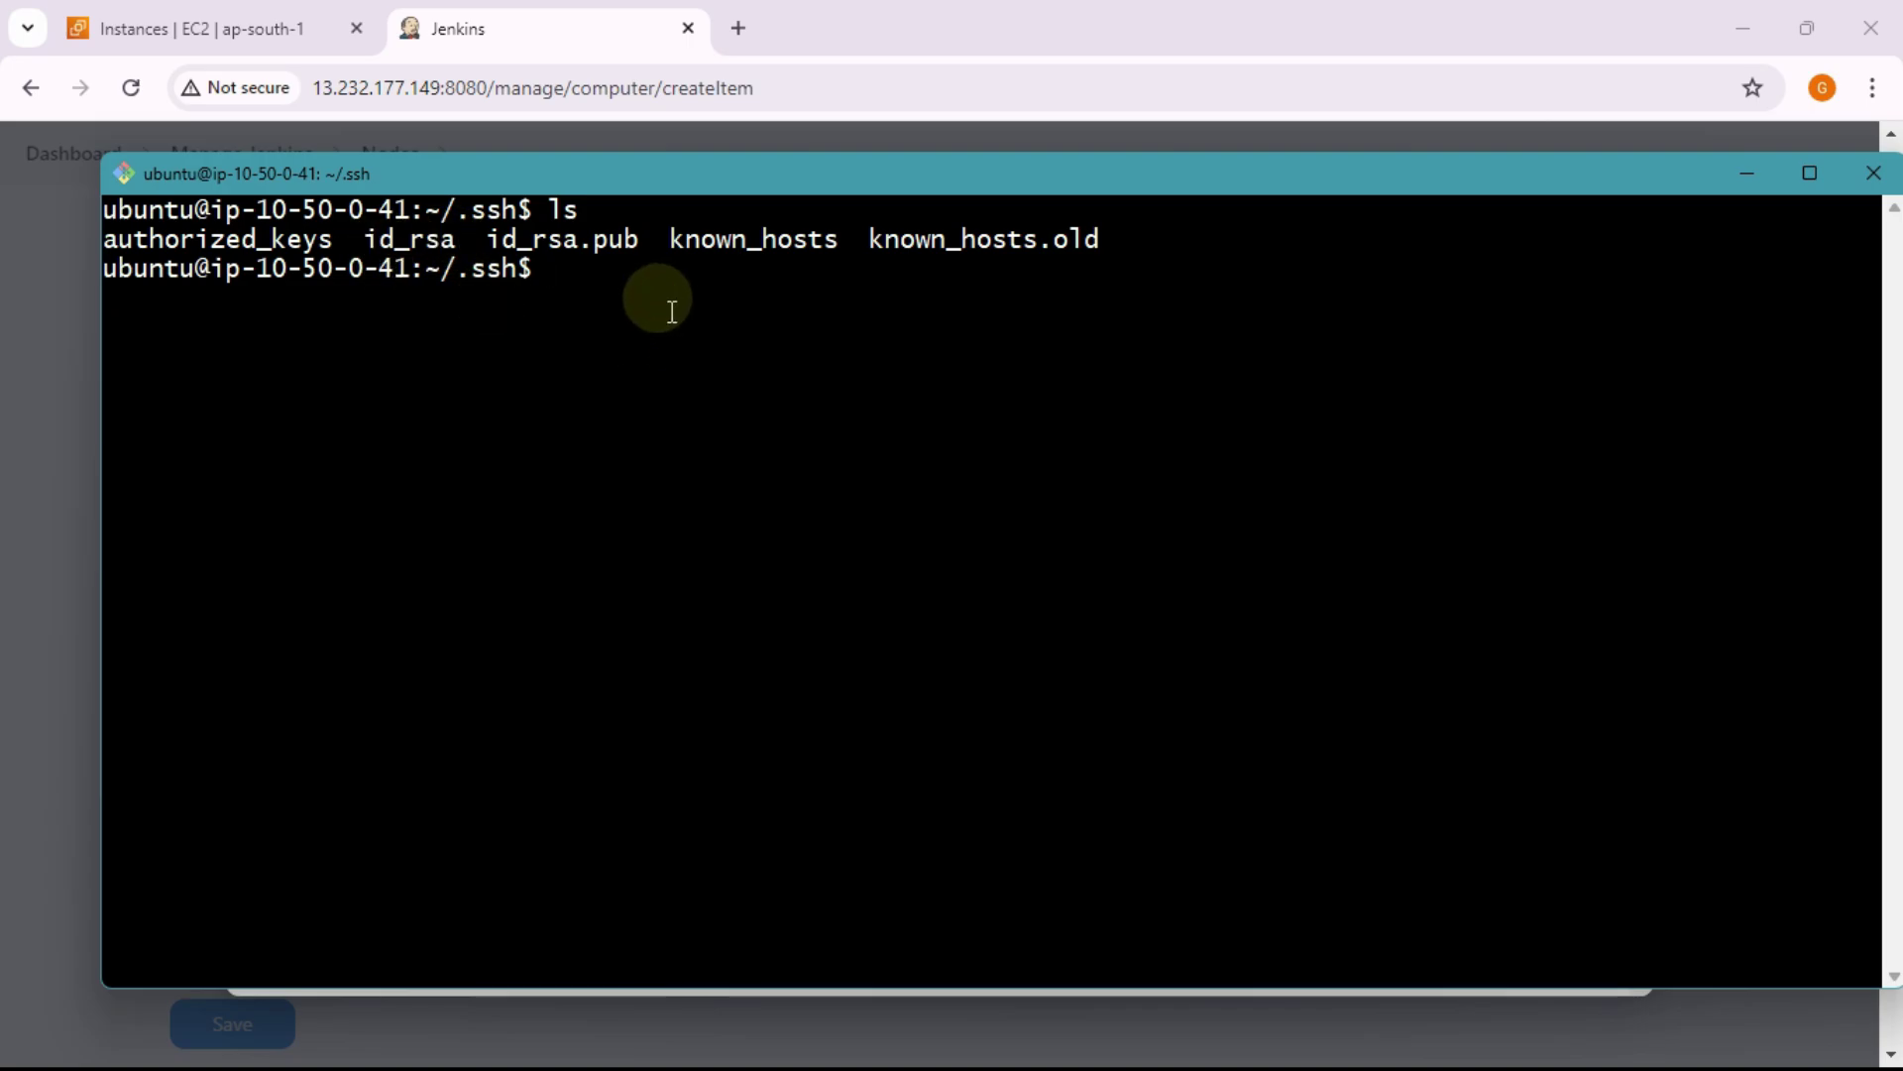
Step: Run sudo cat id_rsa to print the full private key
text(sudo)
text( nan)
key(BackSpace)
key(BackSpace)
key(BackSpace)
text(cat )
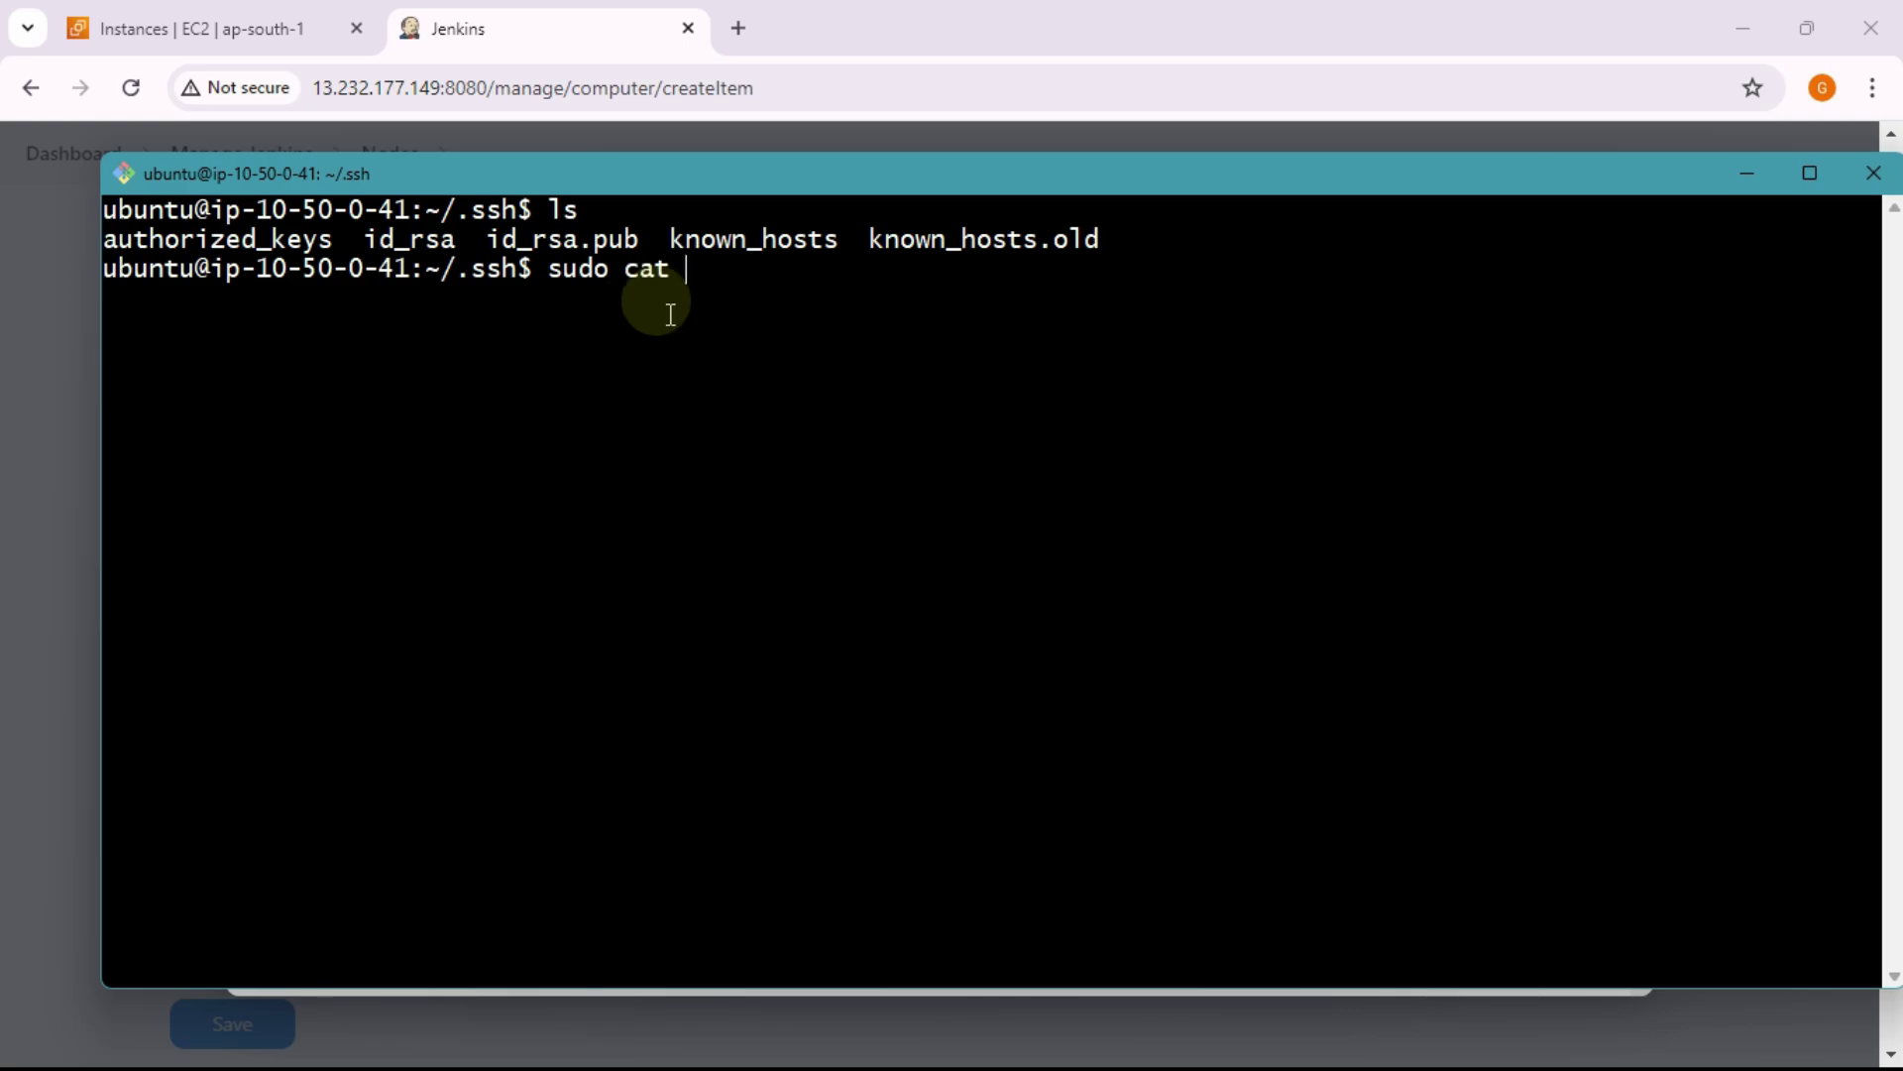
text(id_ras)
key(BackSpace)
key(BackSpace)
text(sa)
key(Return)
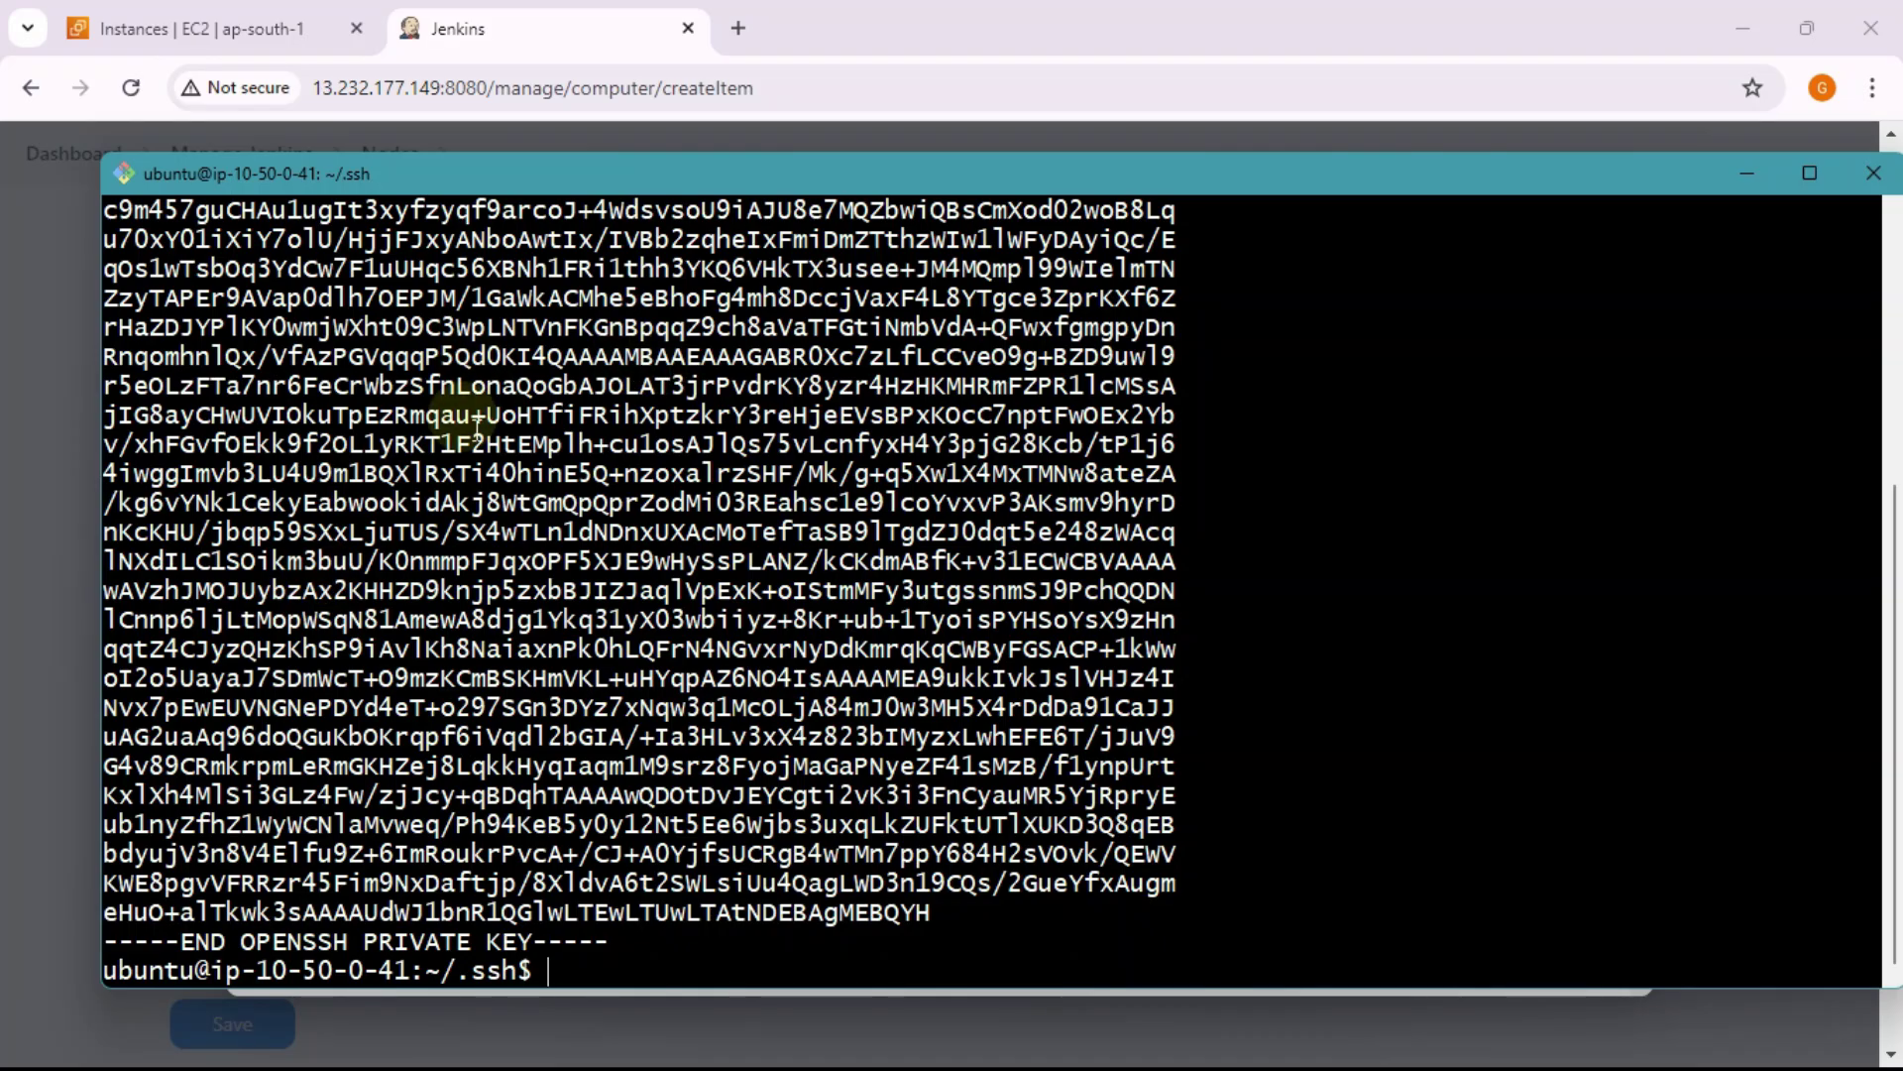
scroll(478, 428, up, 3)
scroll(478, 428, up, 2)
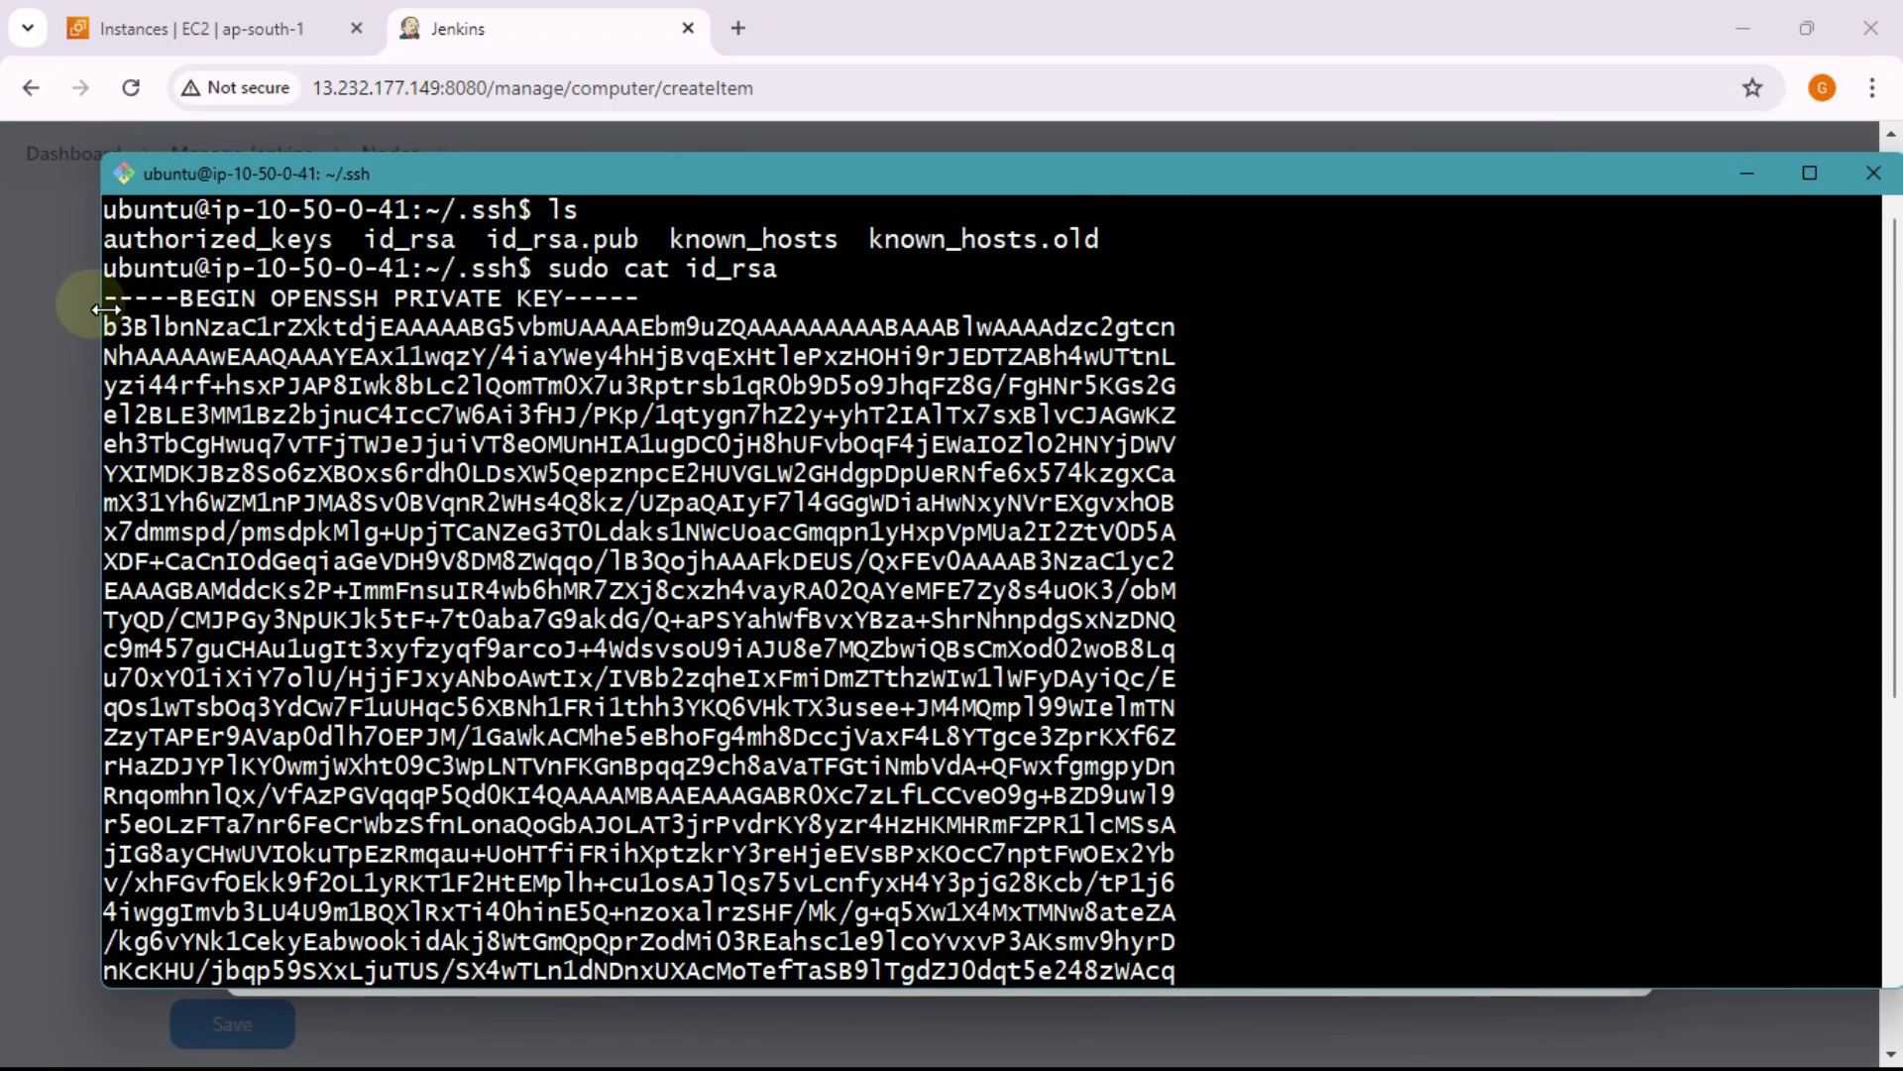
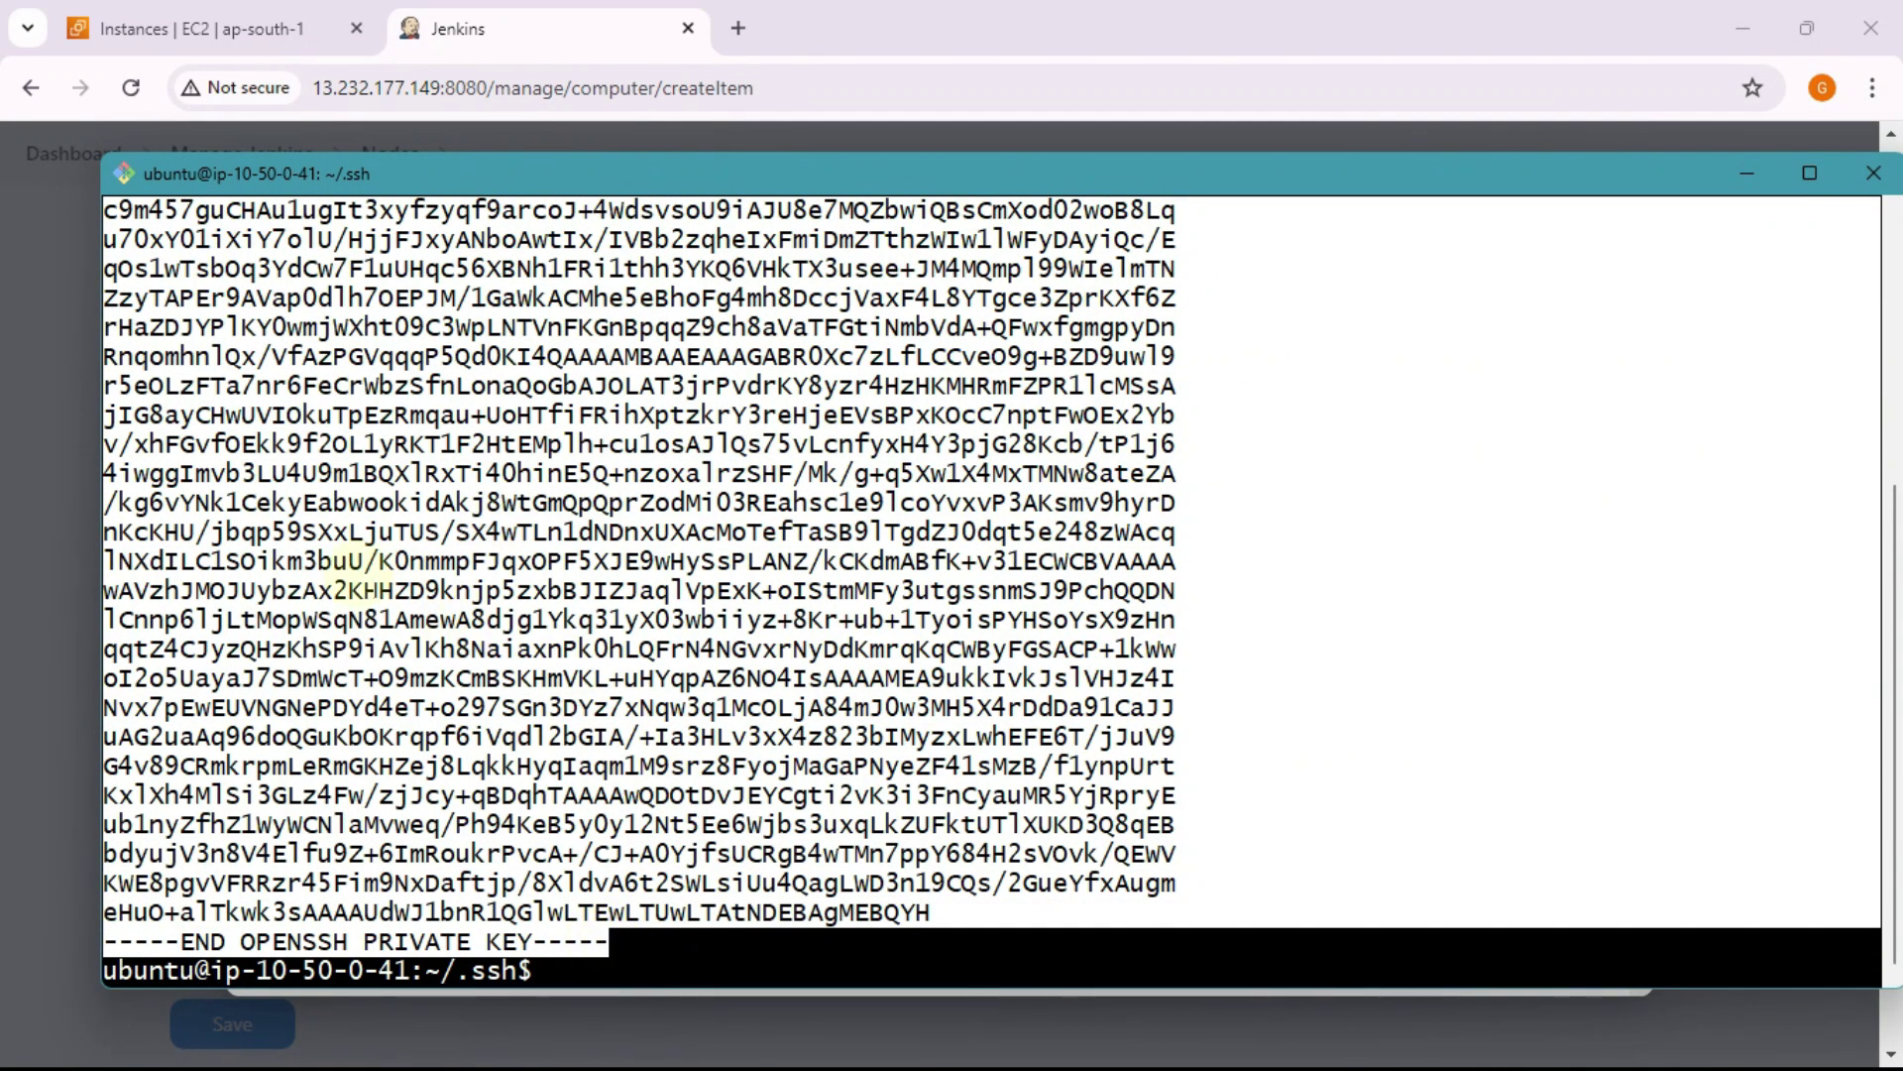
Step: Copy the OpenSSH private key text from the PuTTY terminal
right_click(512, 468)
click(567, 490)
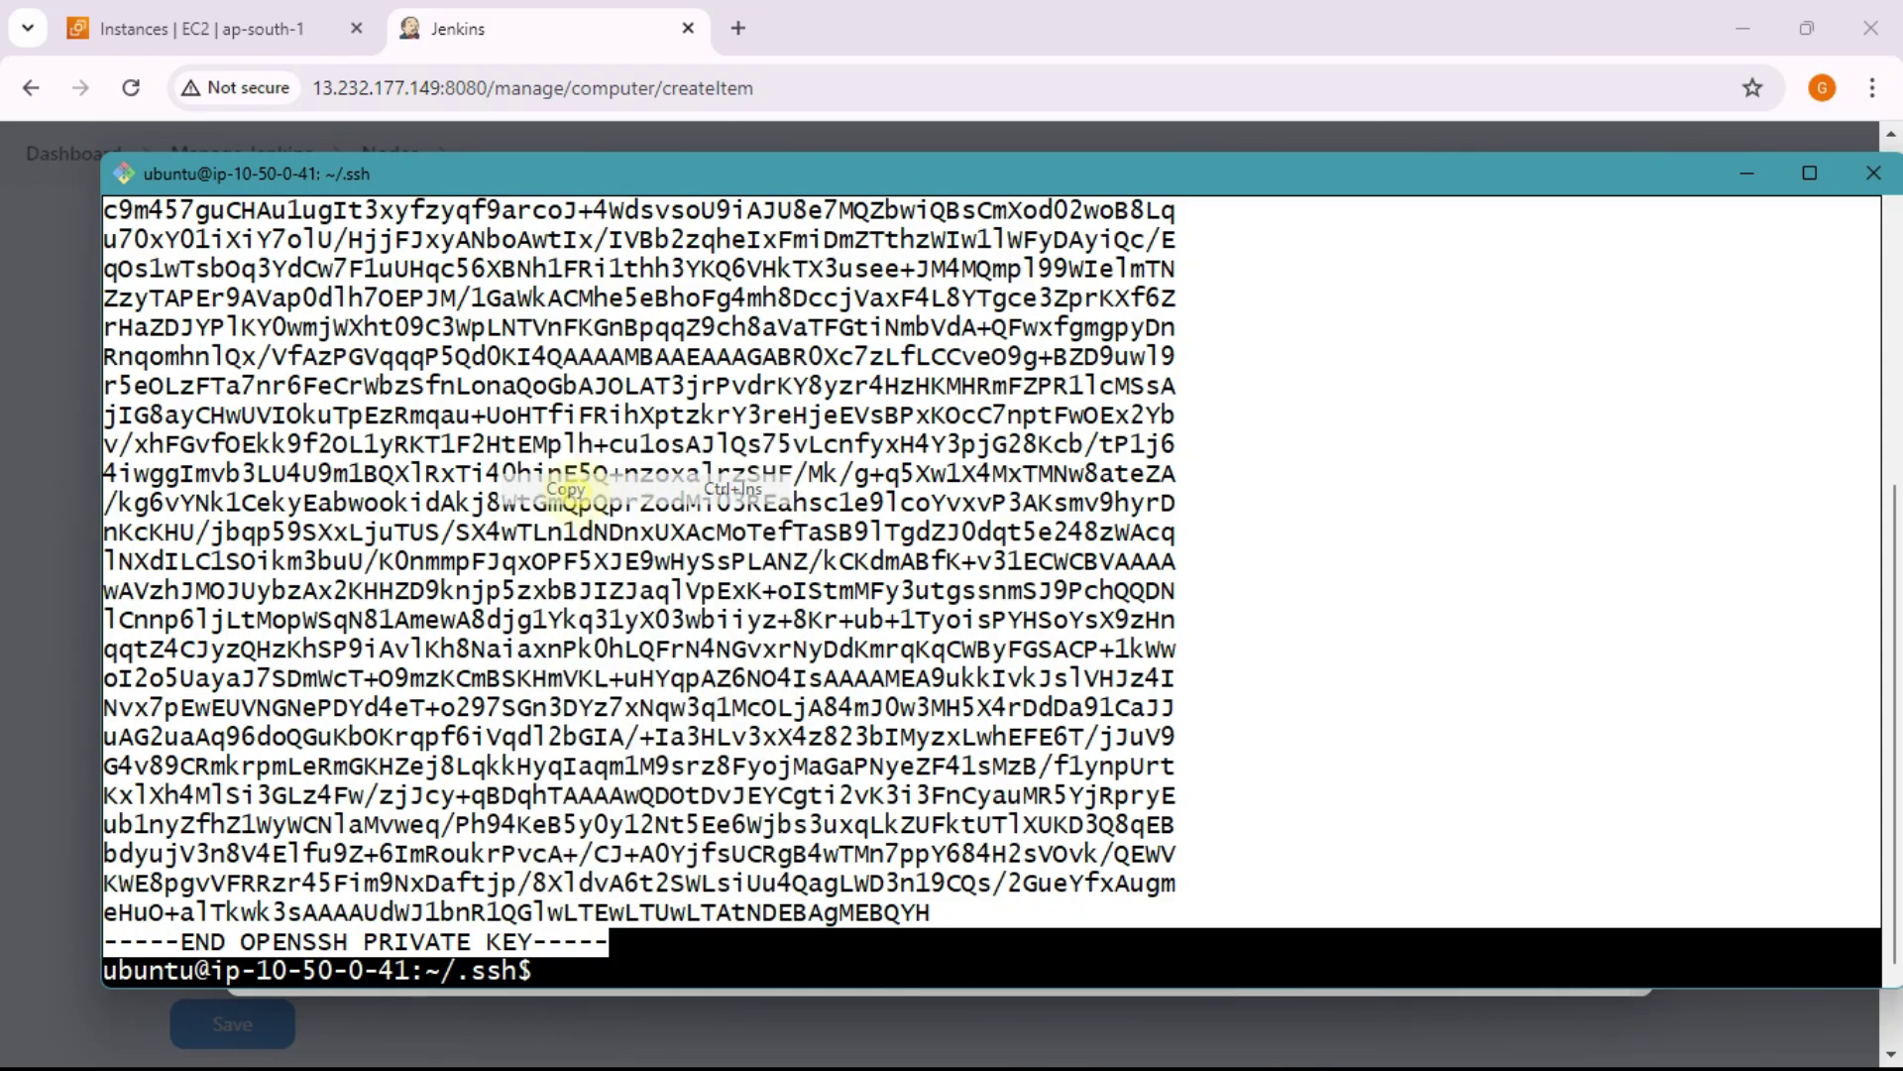
Step: Paste the private key into the Jenkins Key field and add the new SSH credential
key(alt+Tab)
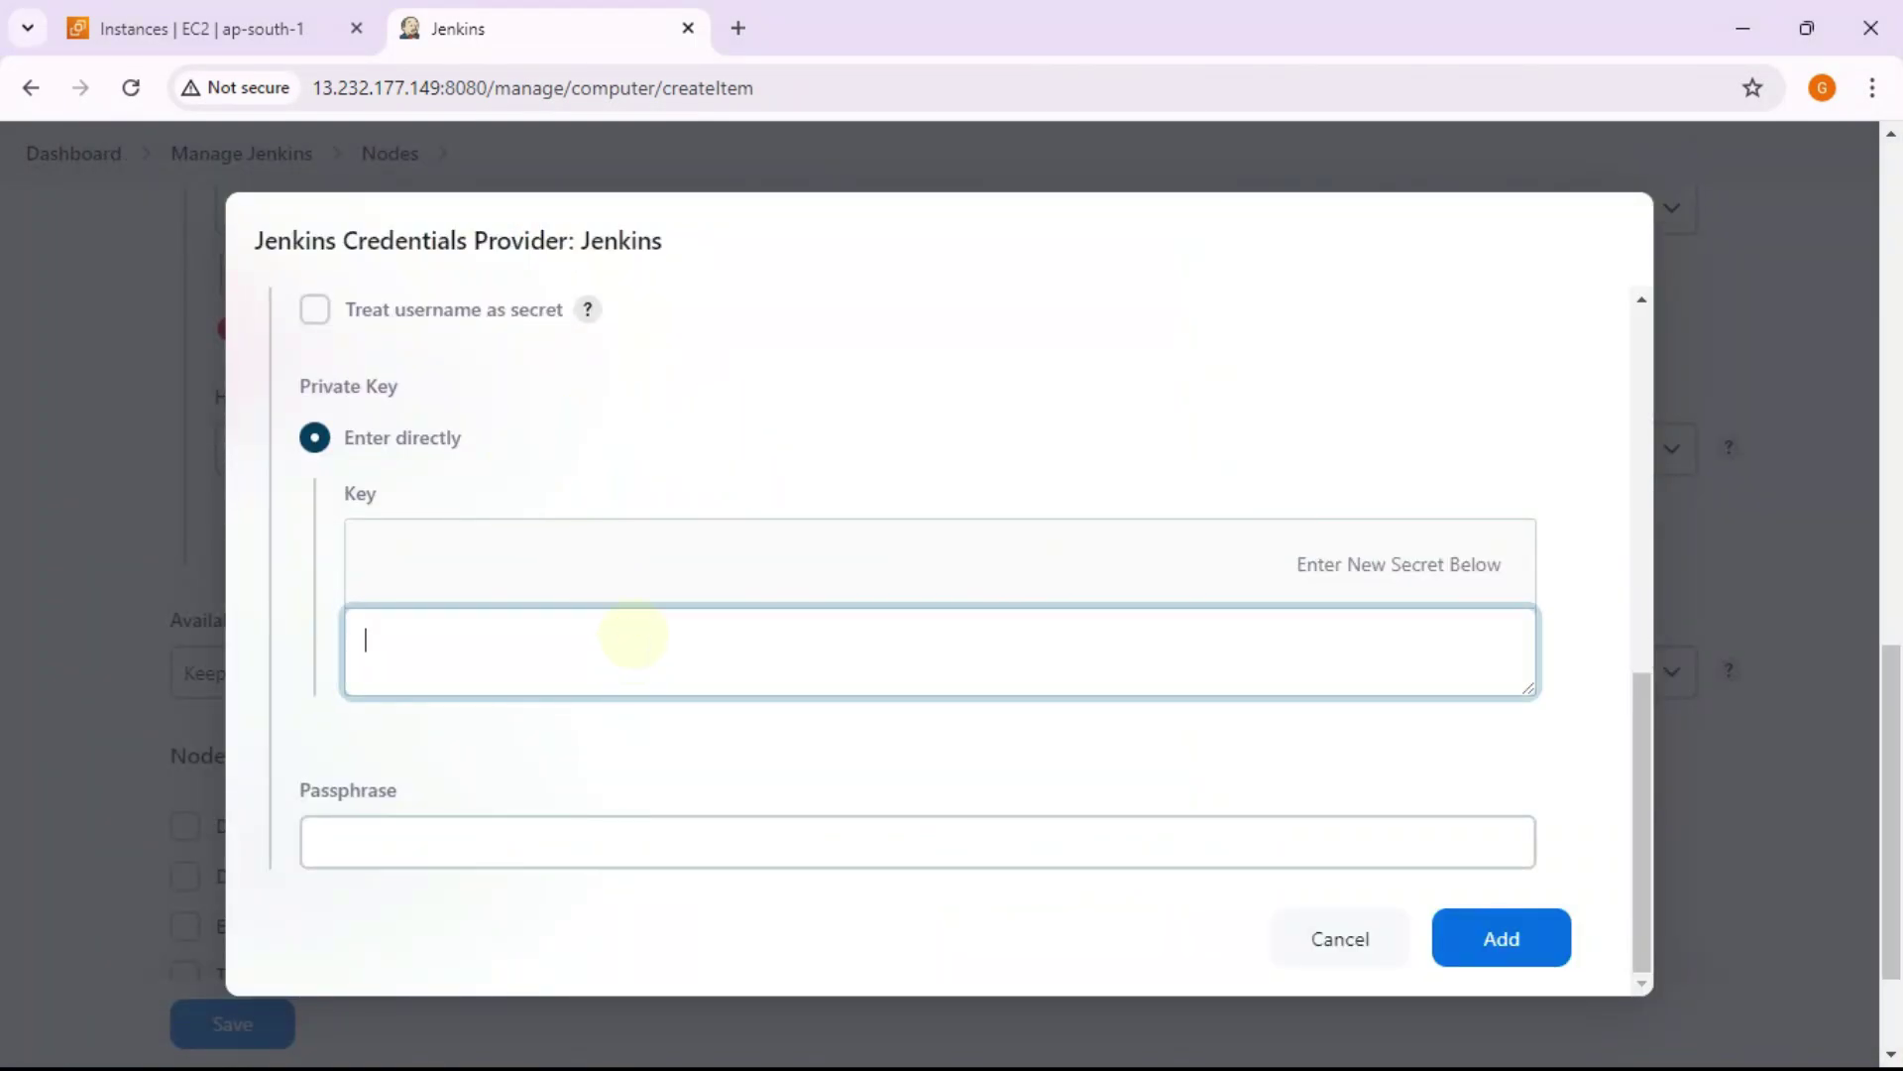
key(ctrl+v)
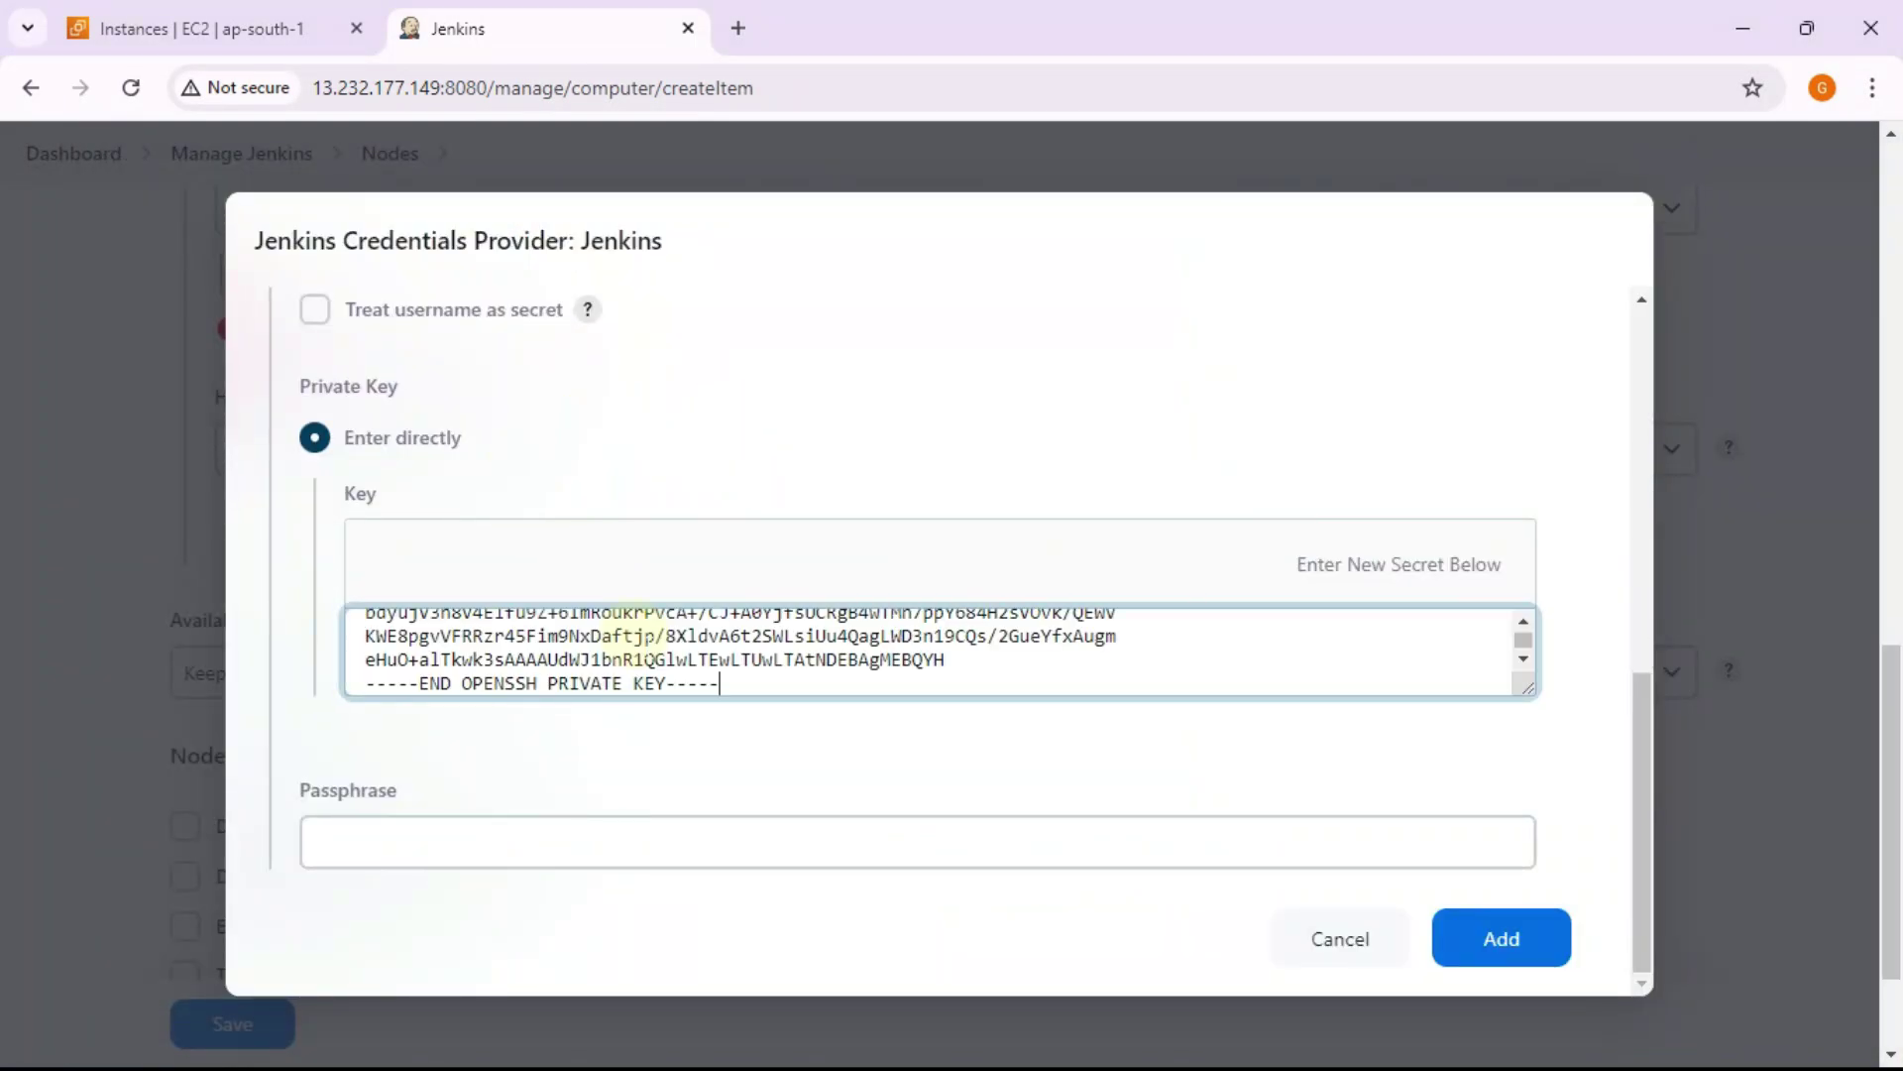
scroll(650, 658, down, 2)
scroll(664, 735, down, 3)
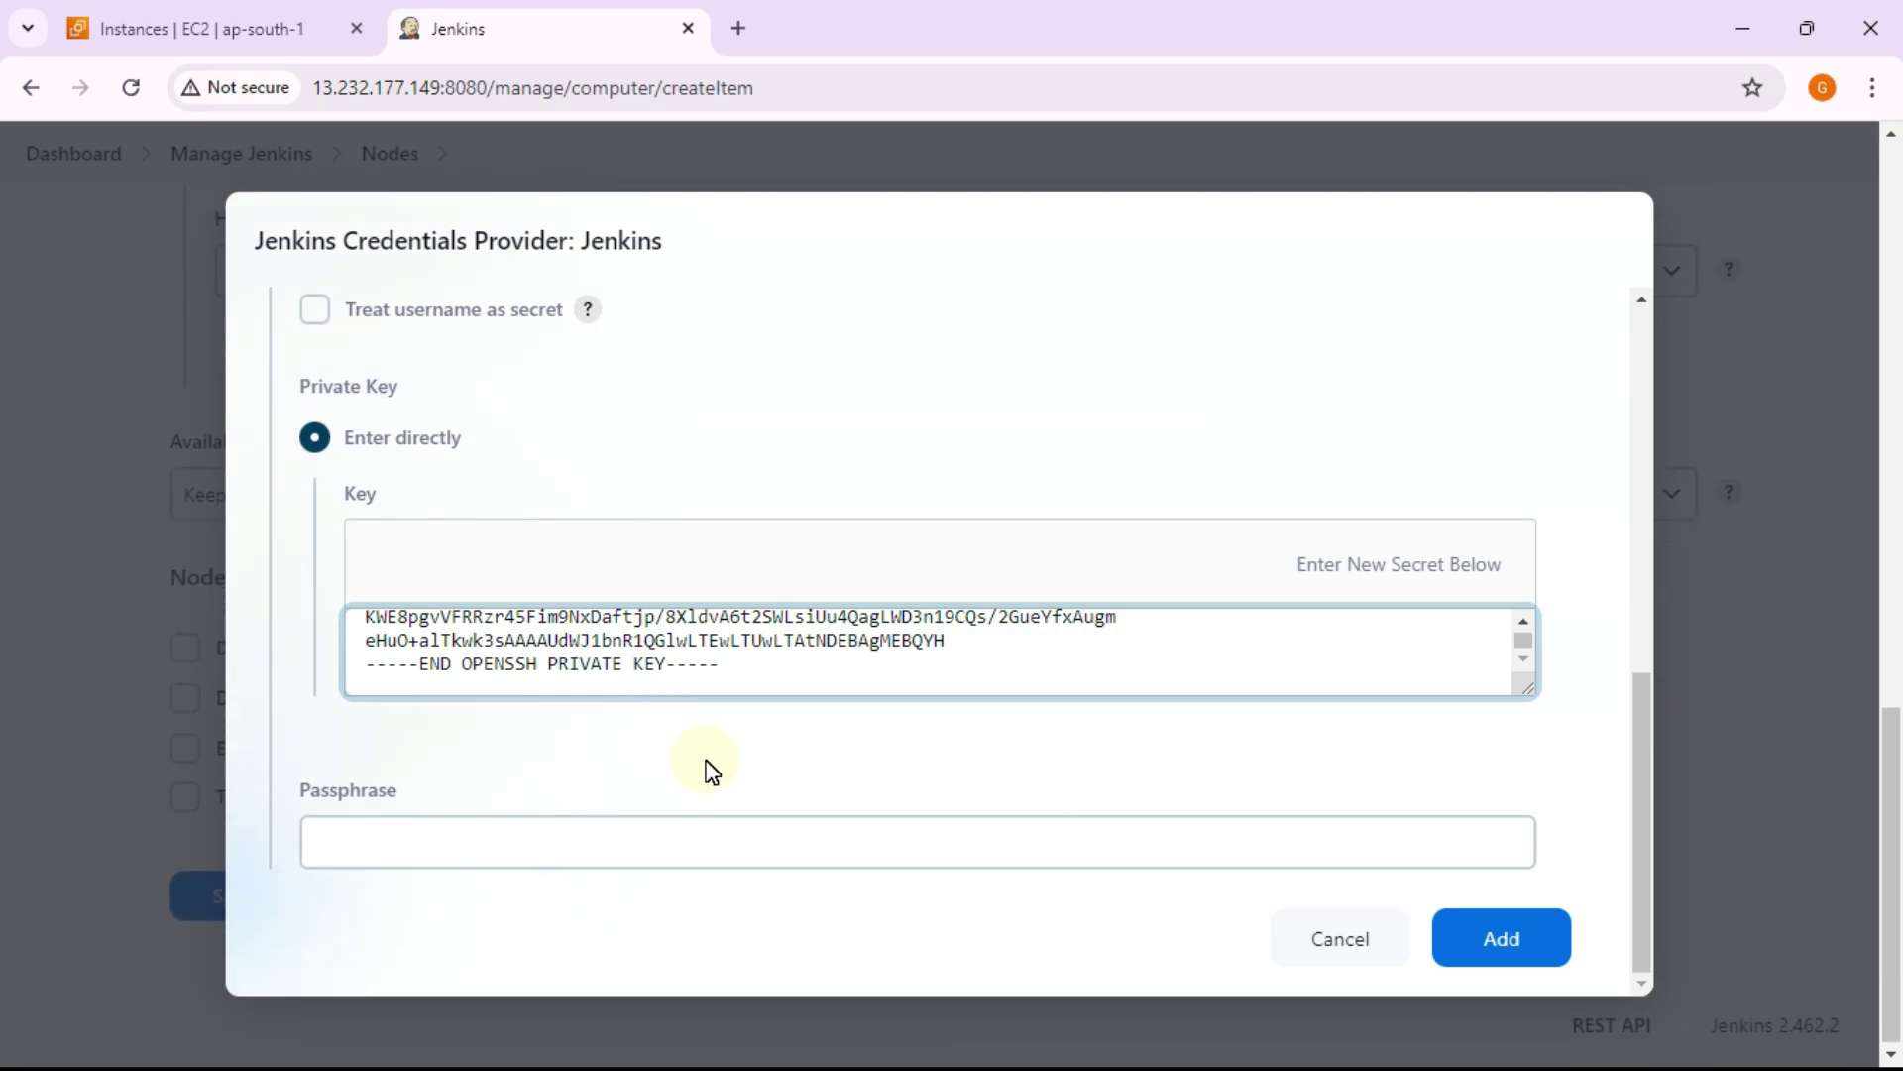
scroll(968, 722, up, 1)
scroll(926, 730, down, 1)
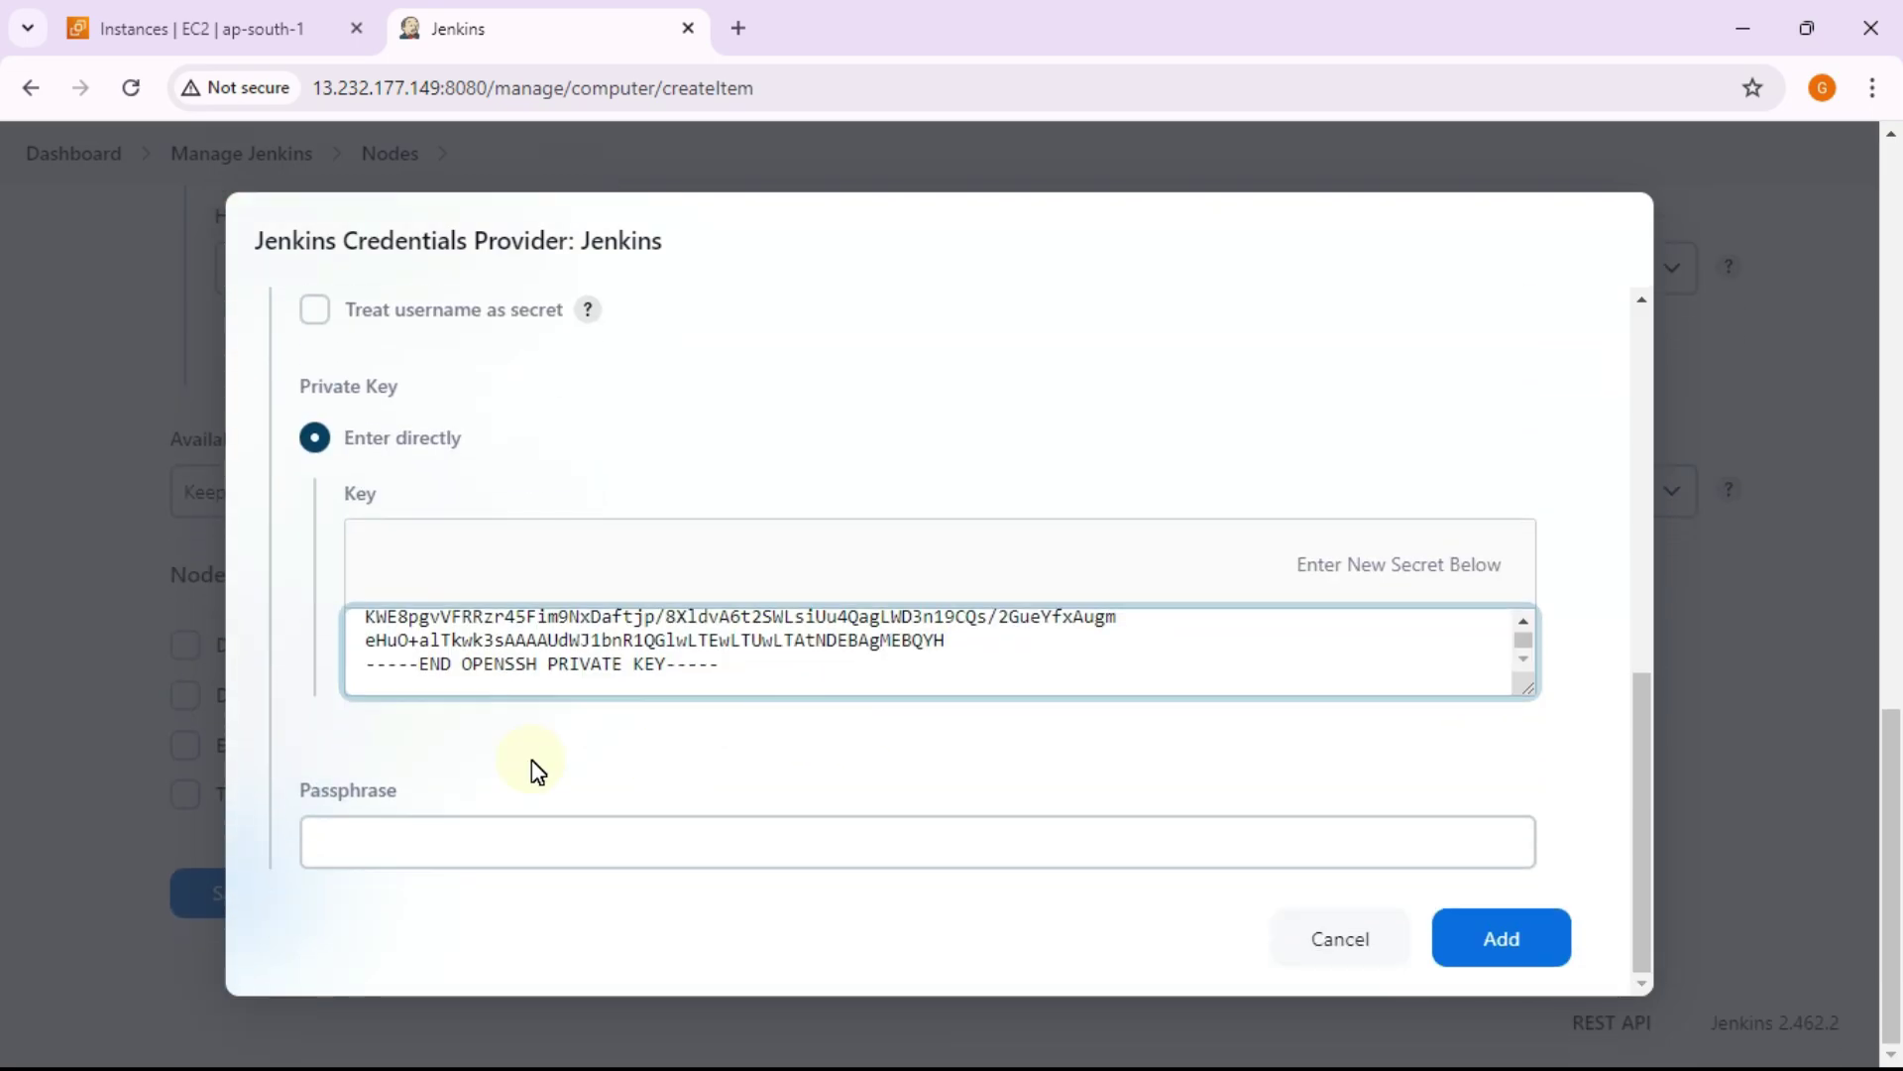
click(1540, 950)
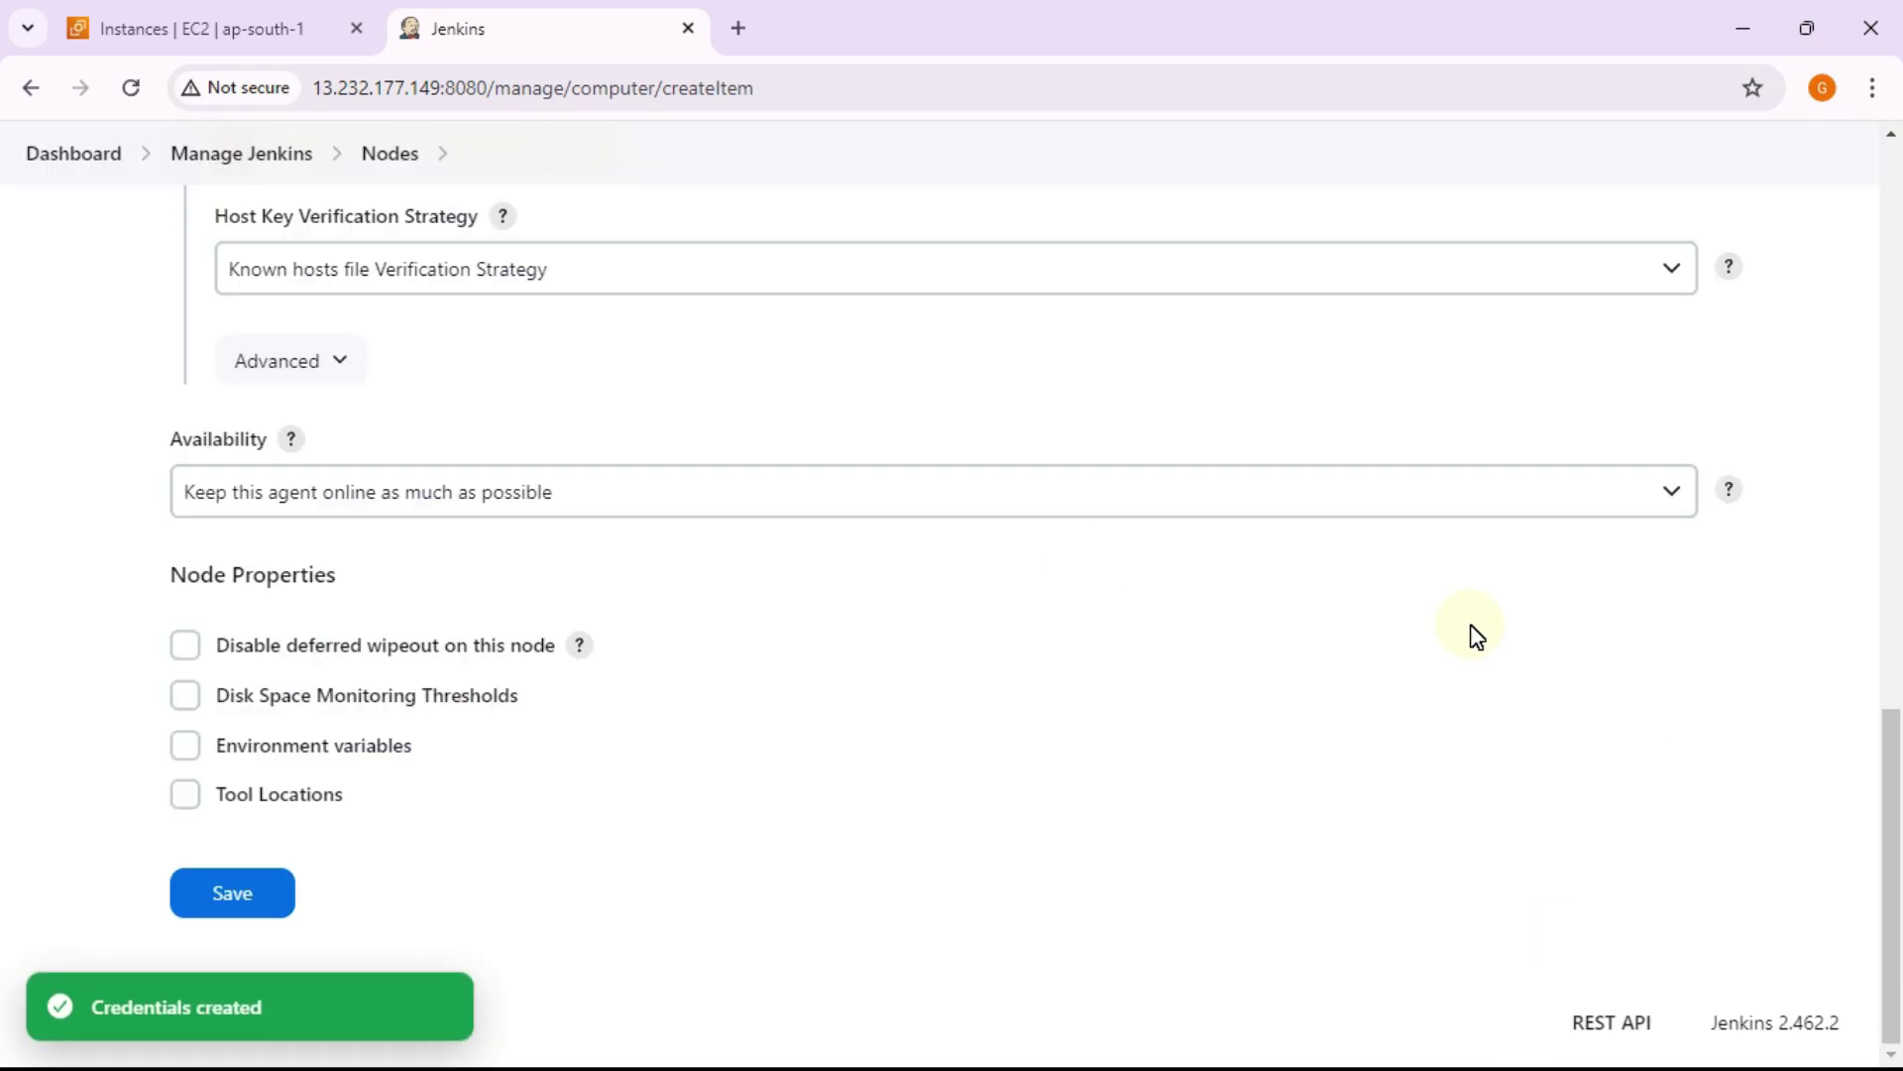
Step: Select ubuntu (node1) as the agent's SSH credentials
scroll(888, 625, up, 3)
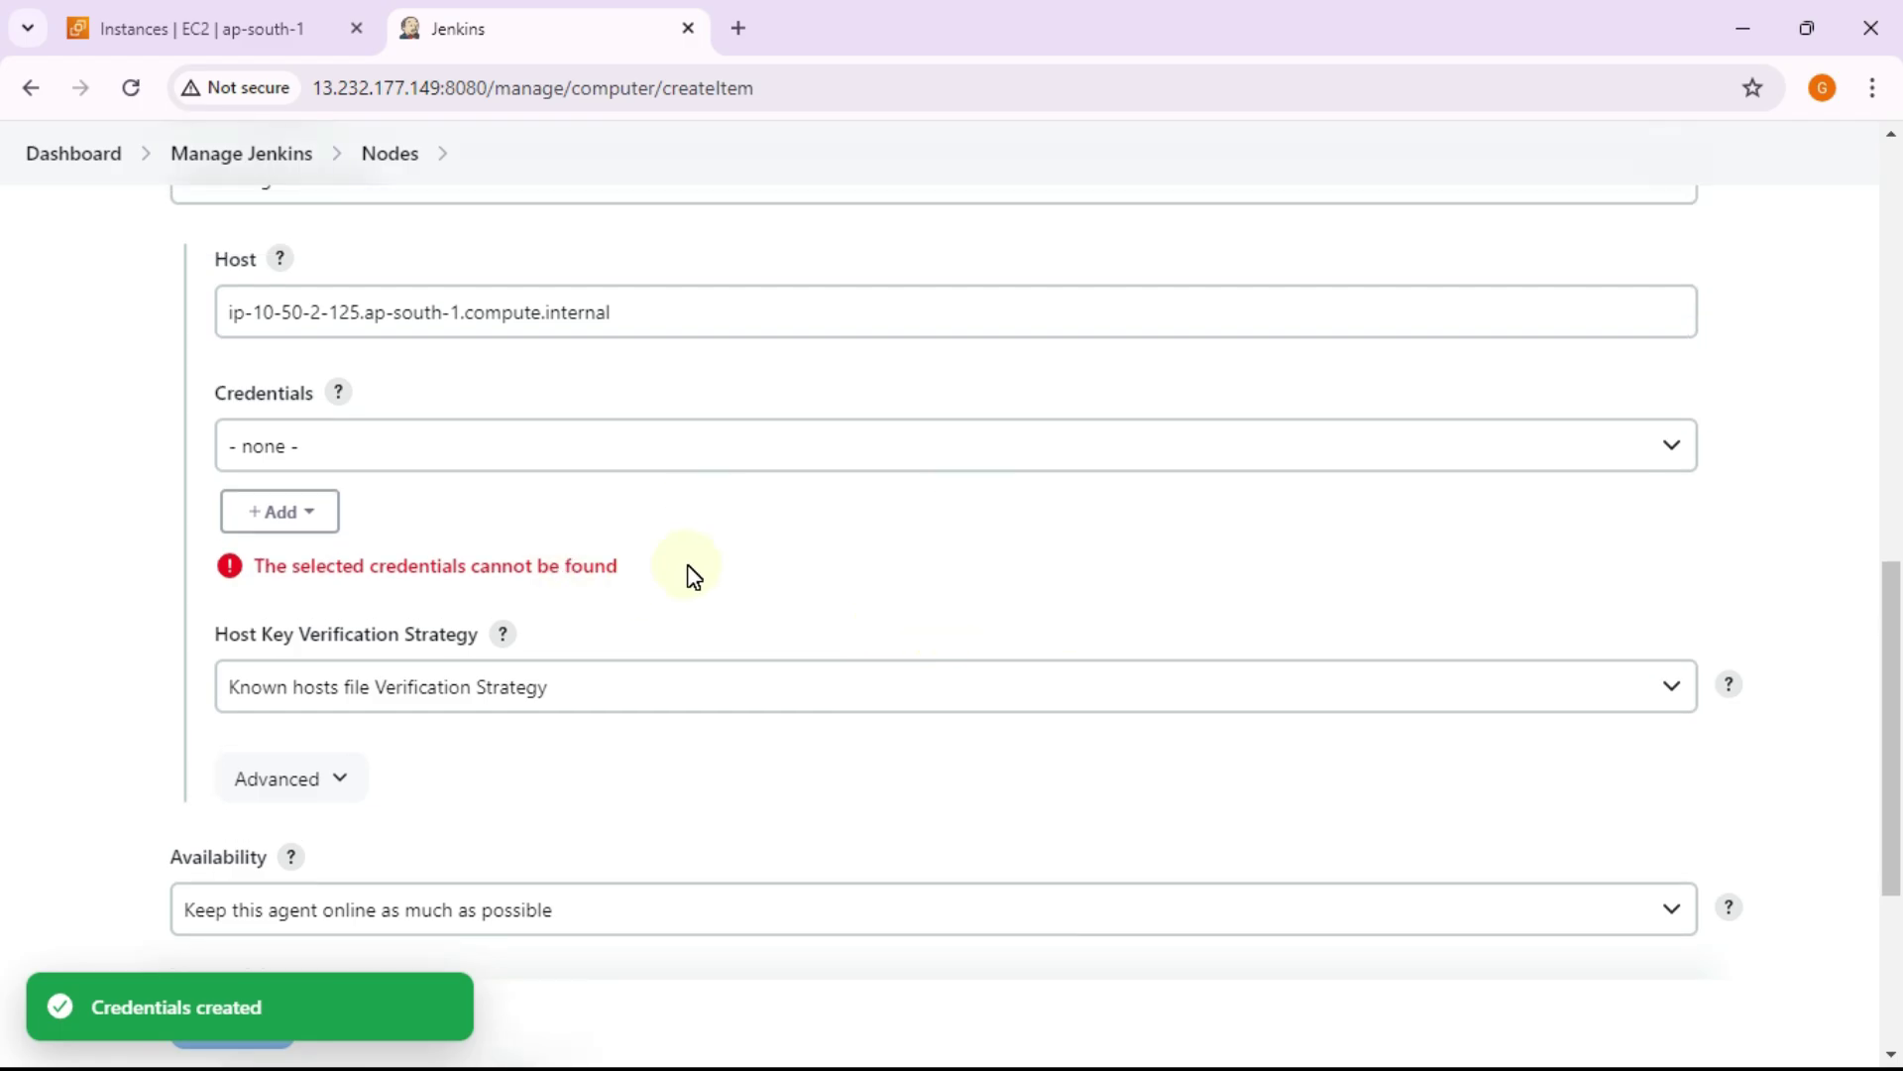
click(697, 453)
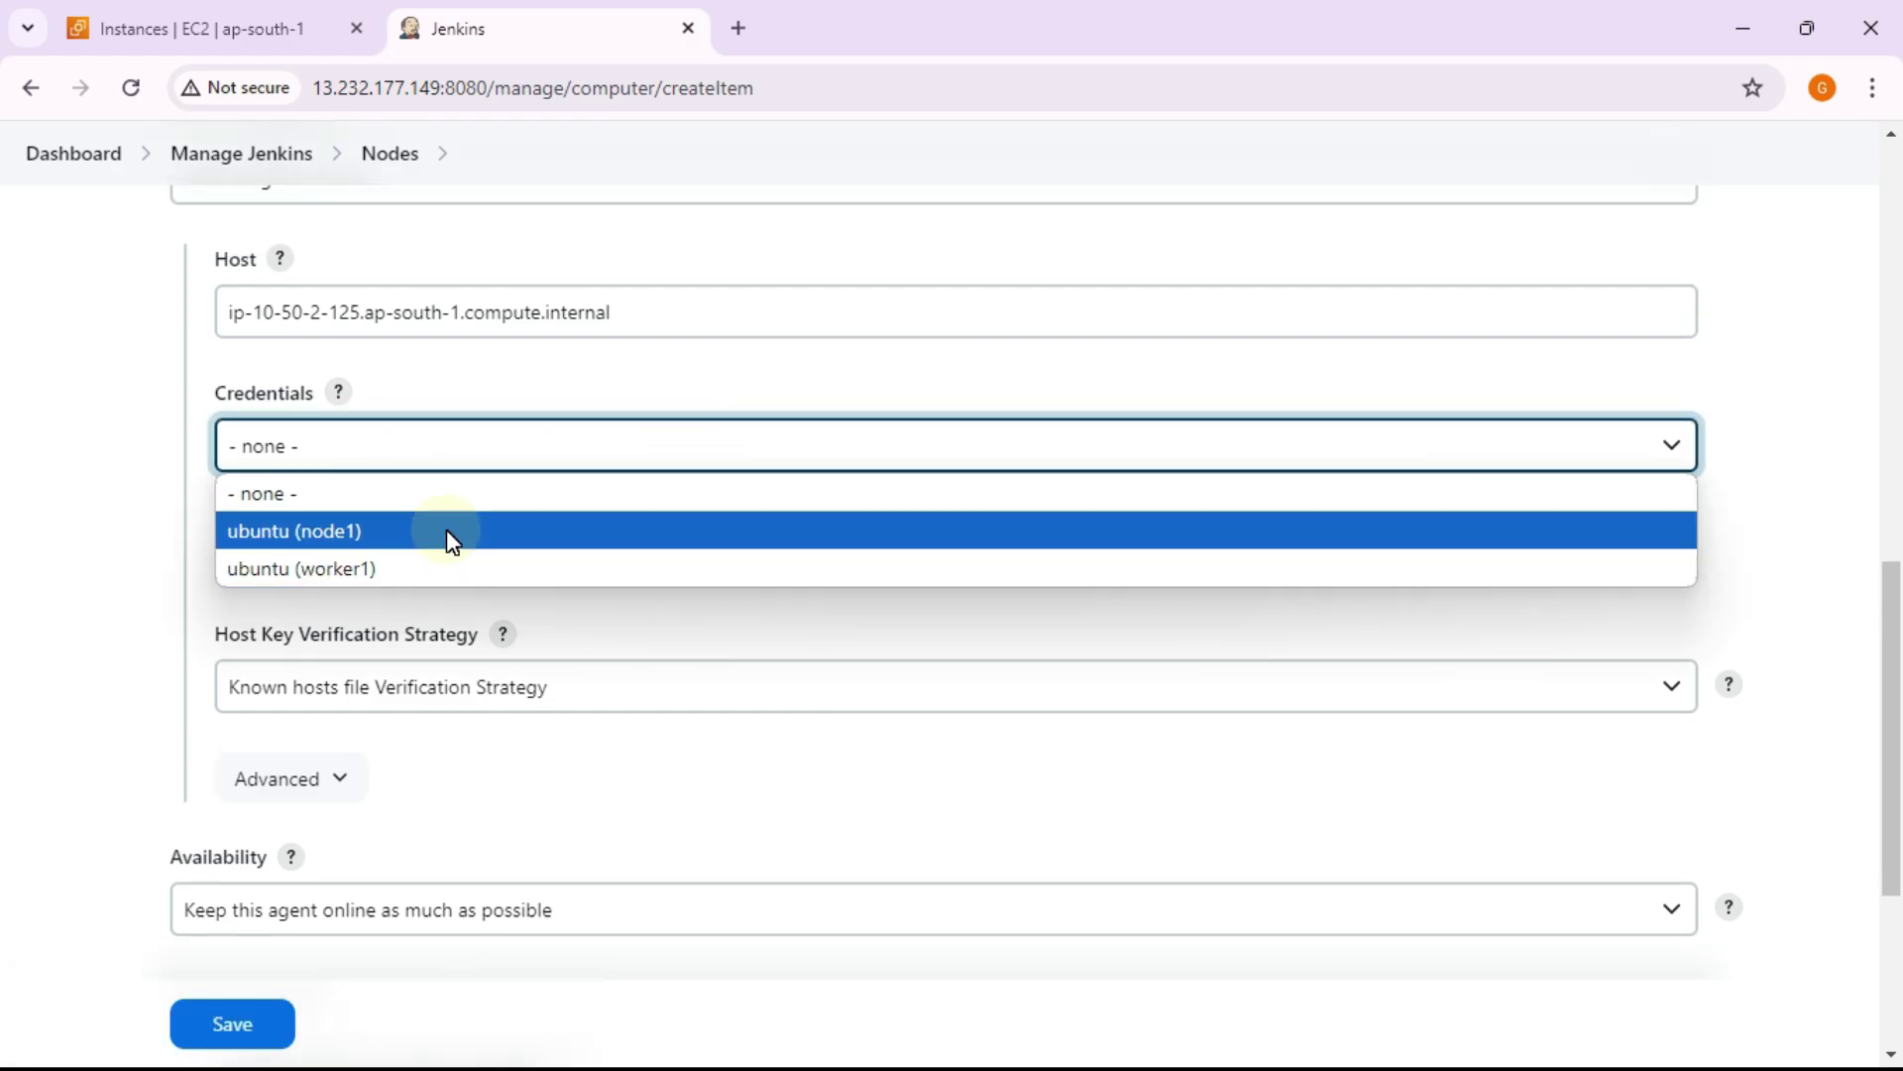
scroll(426, 401, up, 7)
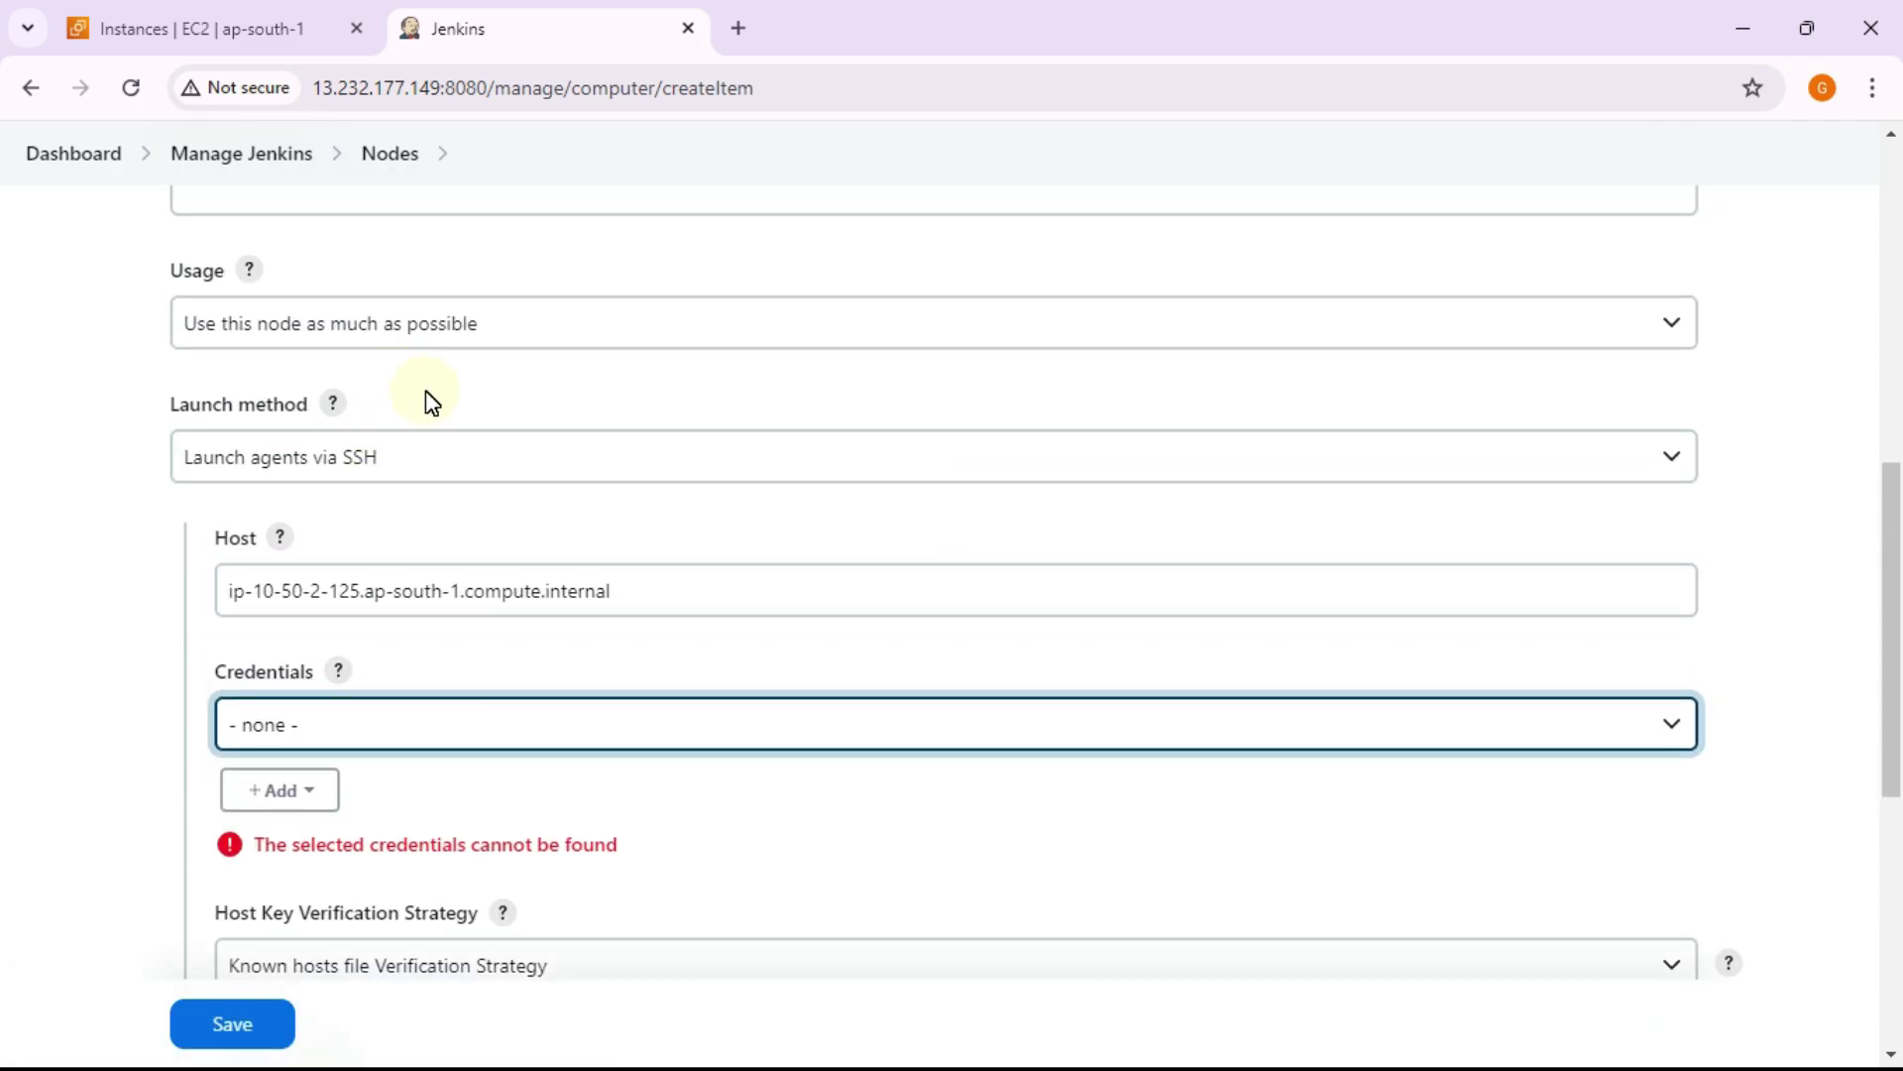
scroll(472, 437, down, 7)
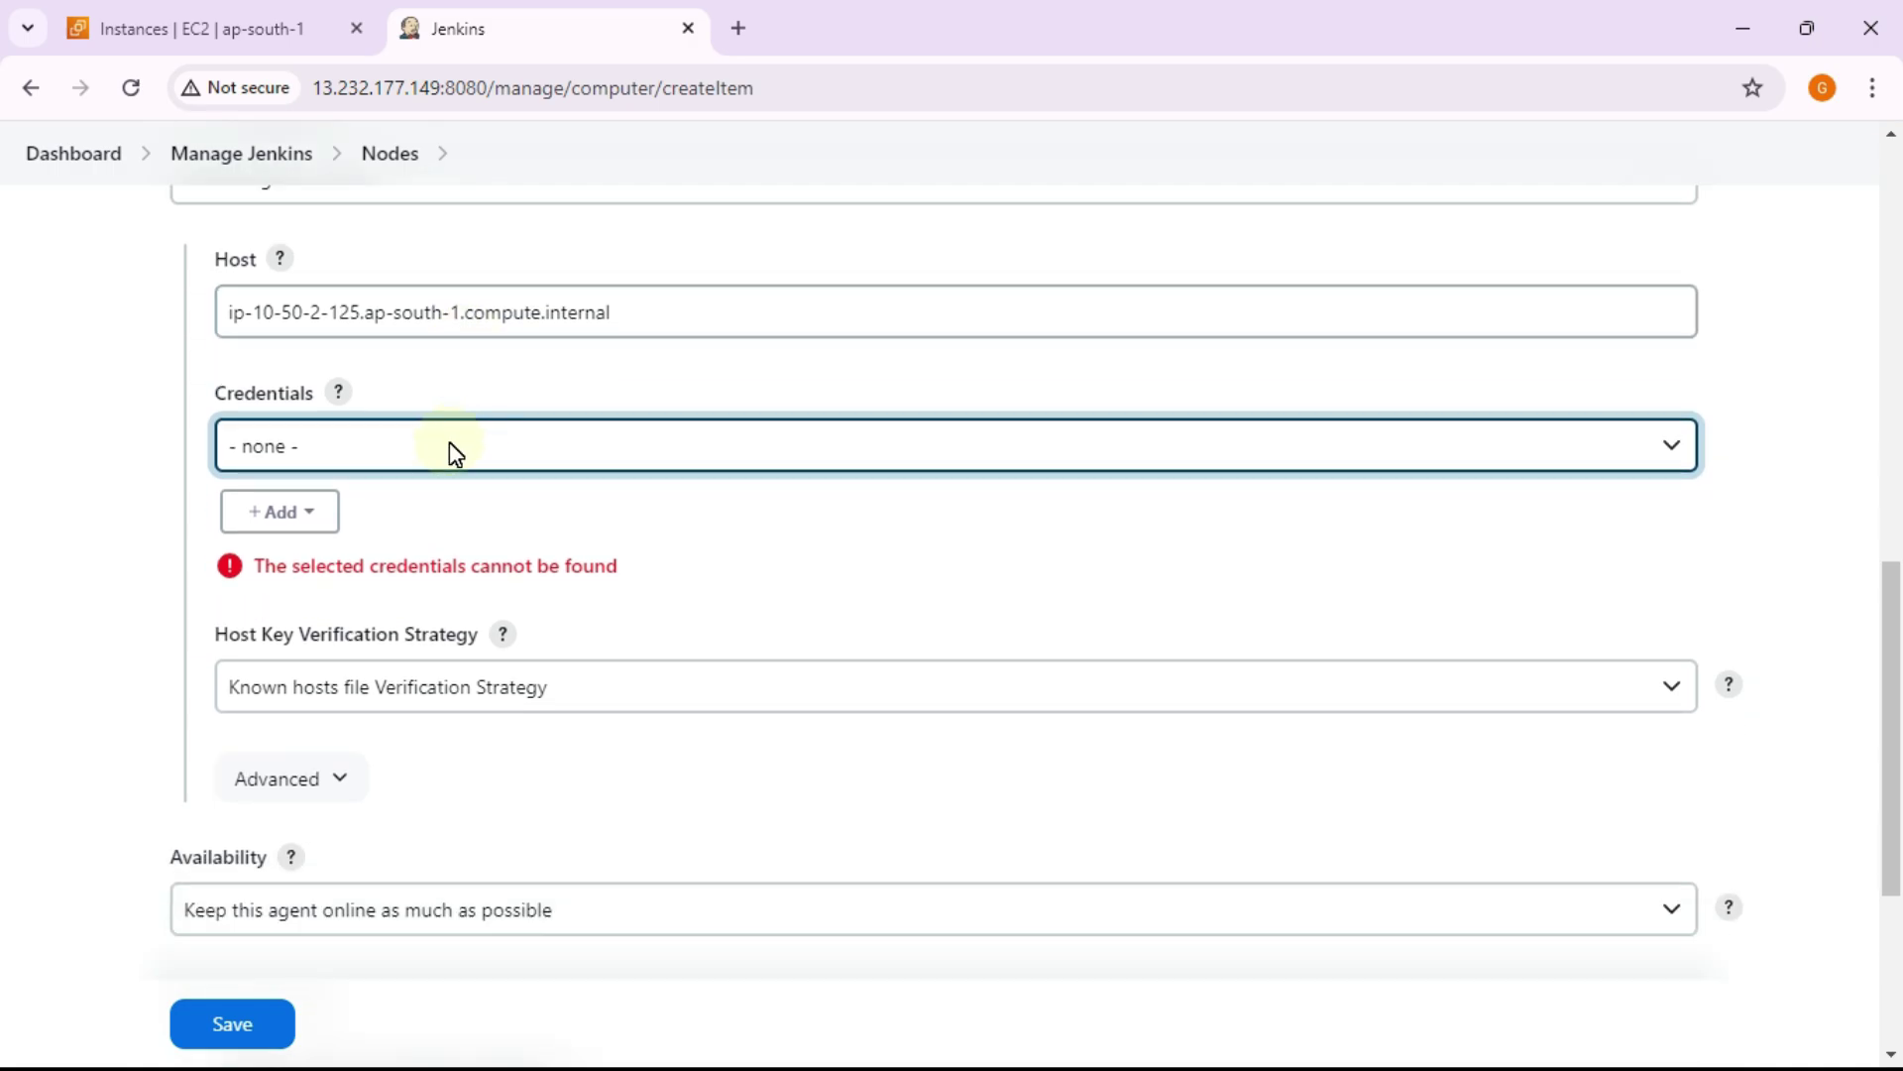
click(441, 446)
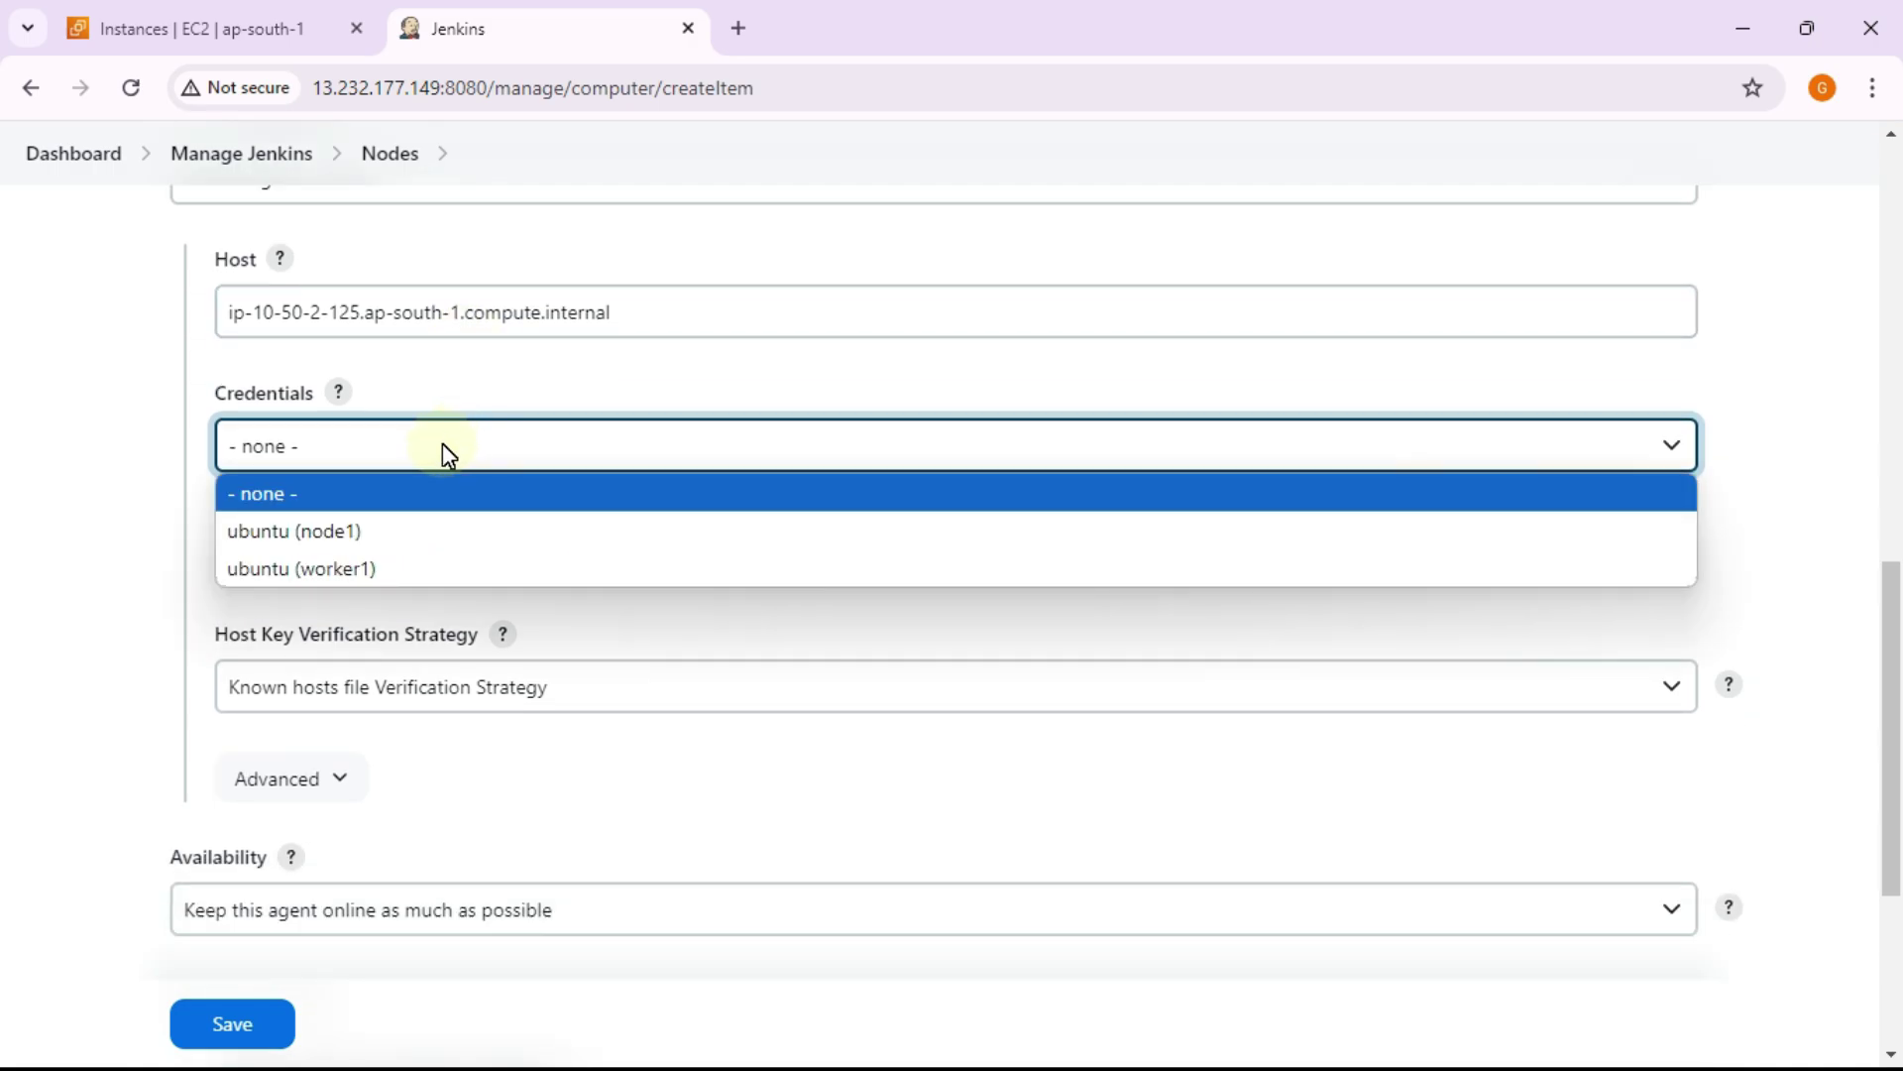
click(394, 541)
Step: Set the Host Key Verification Strategy to Non verifying Verification Strategy
scroll(466, 515, down, 3)
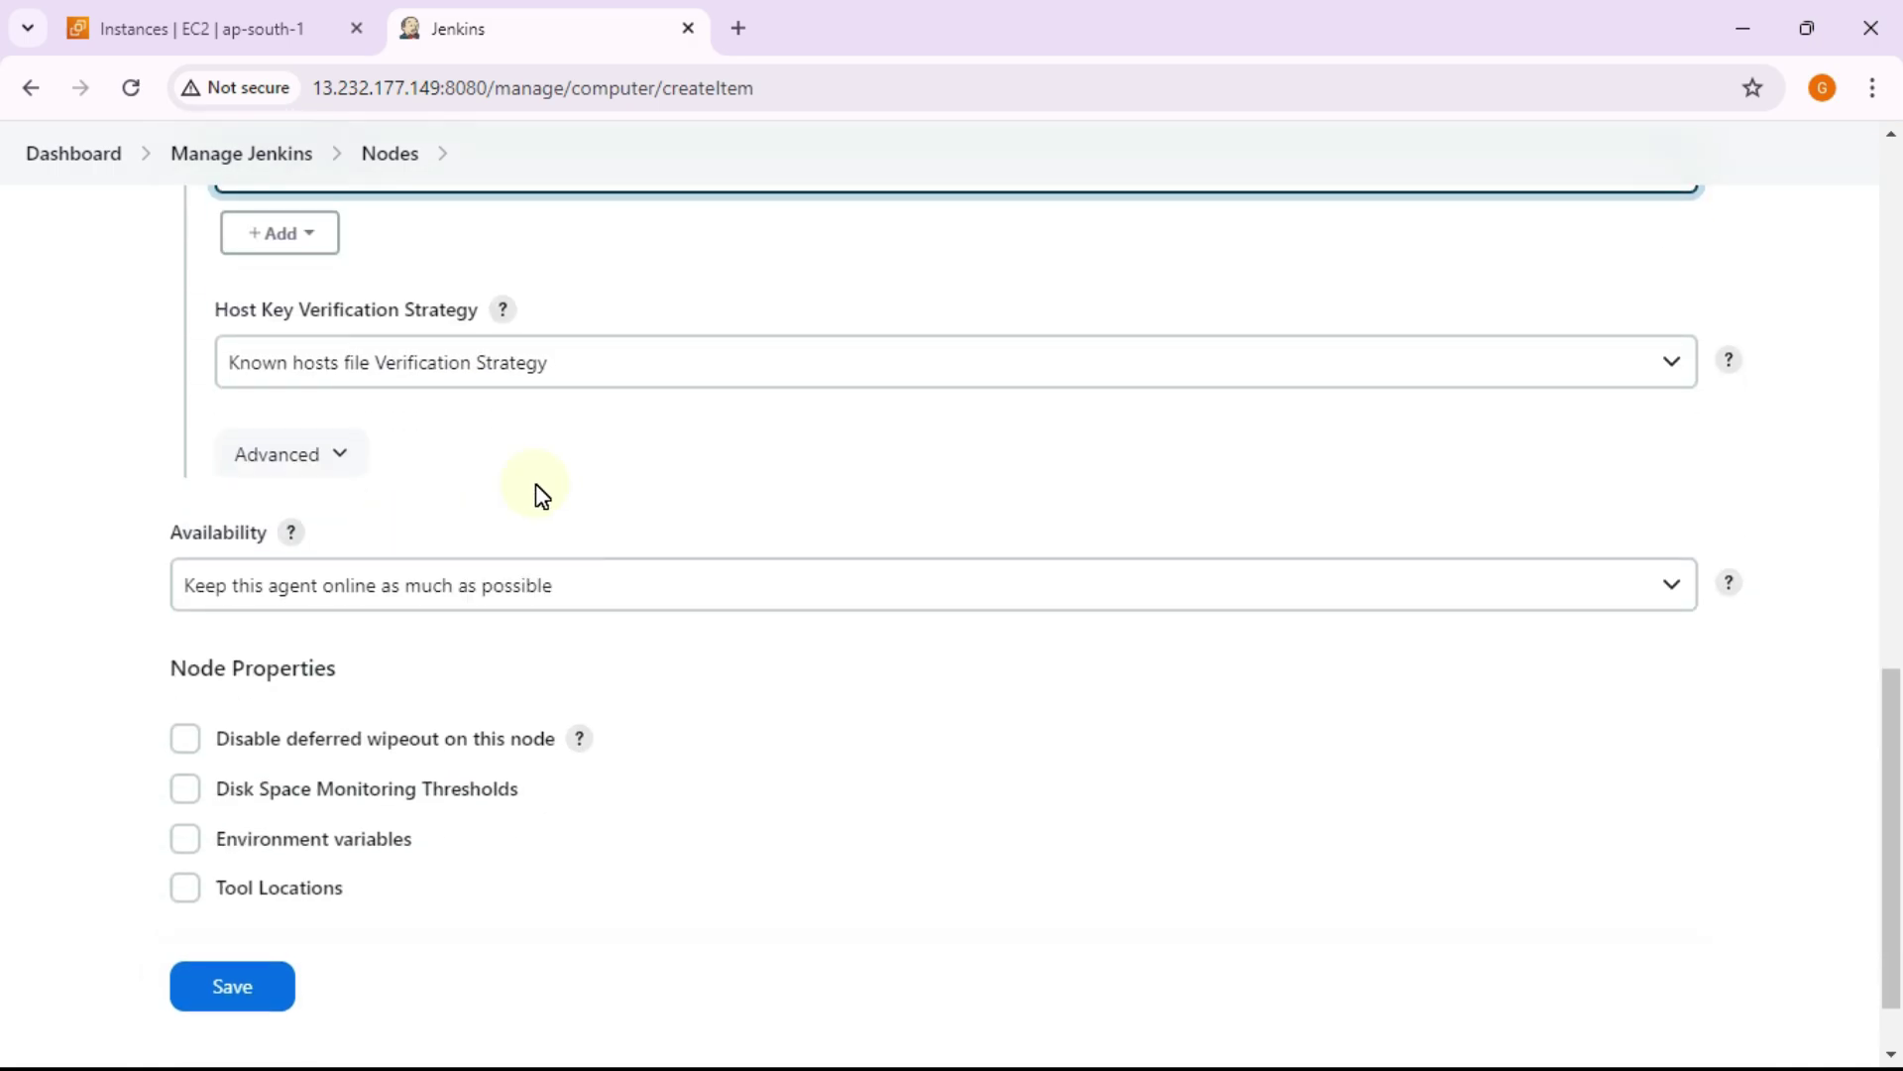
click(557, 374)
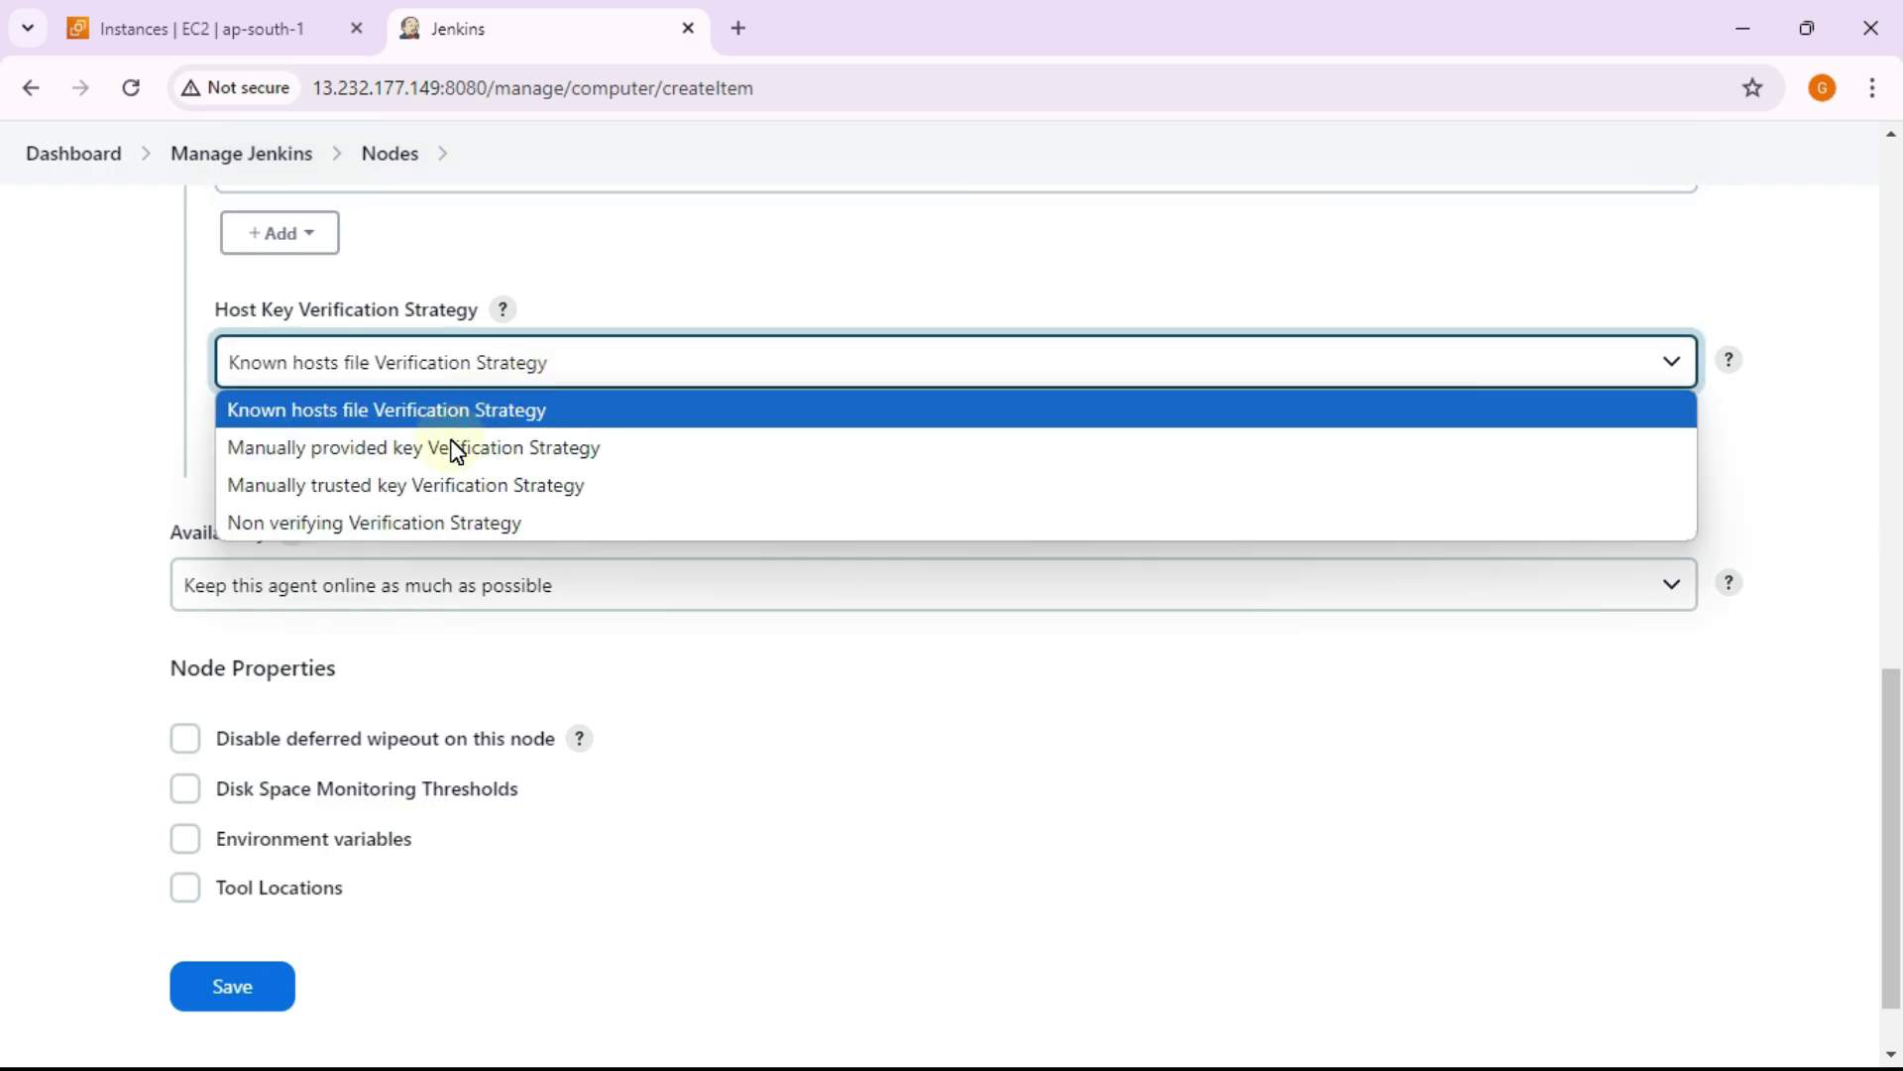
click(454, 523)
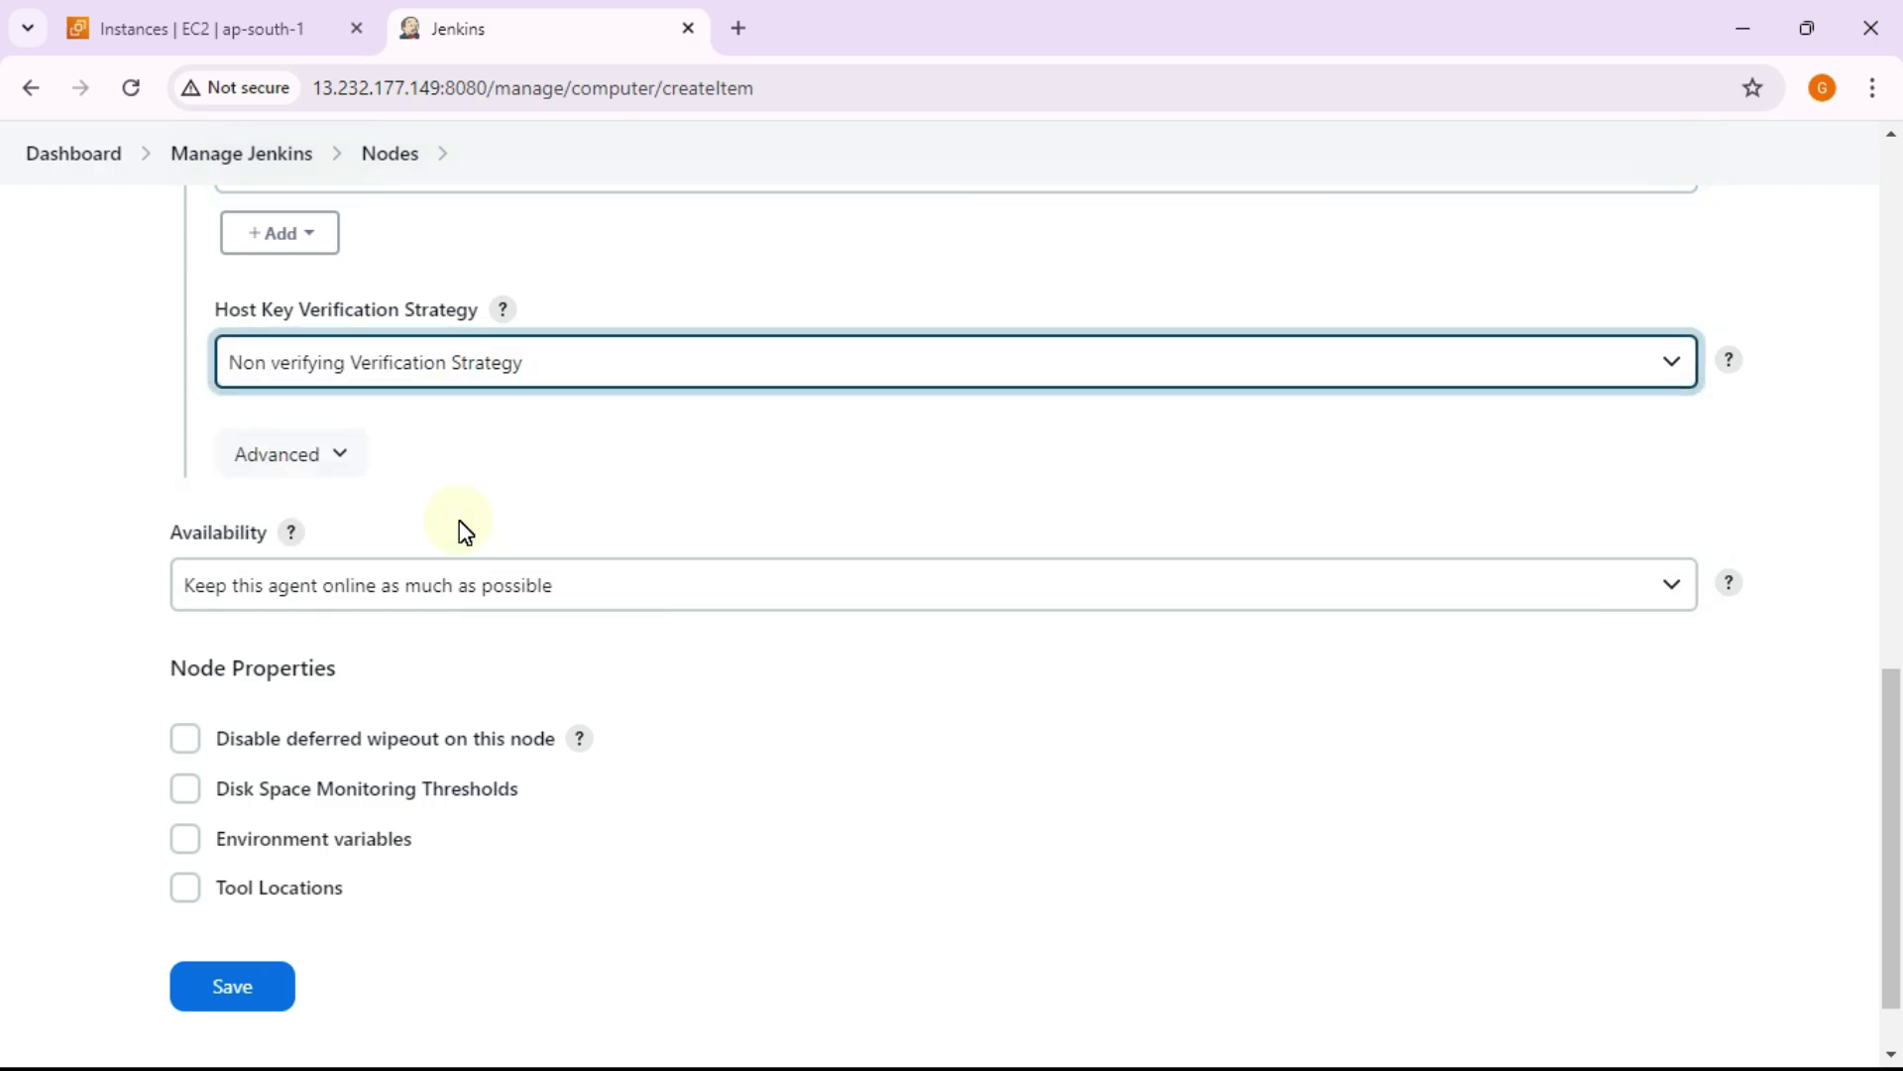
click(590, 370)
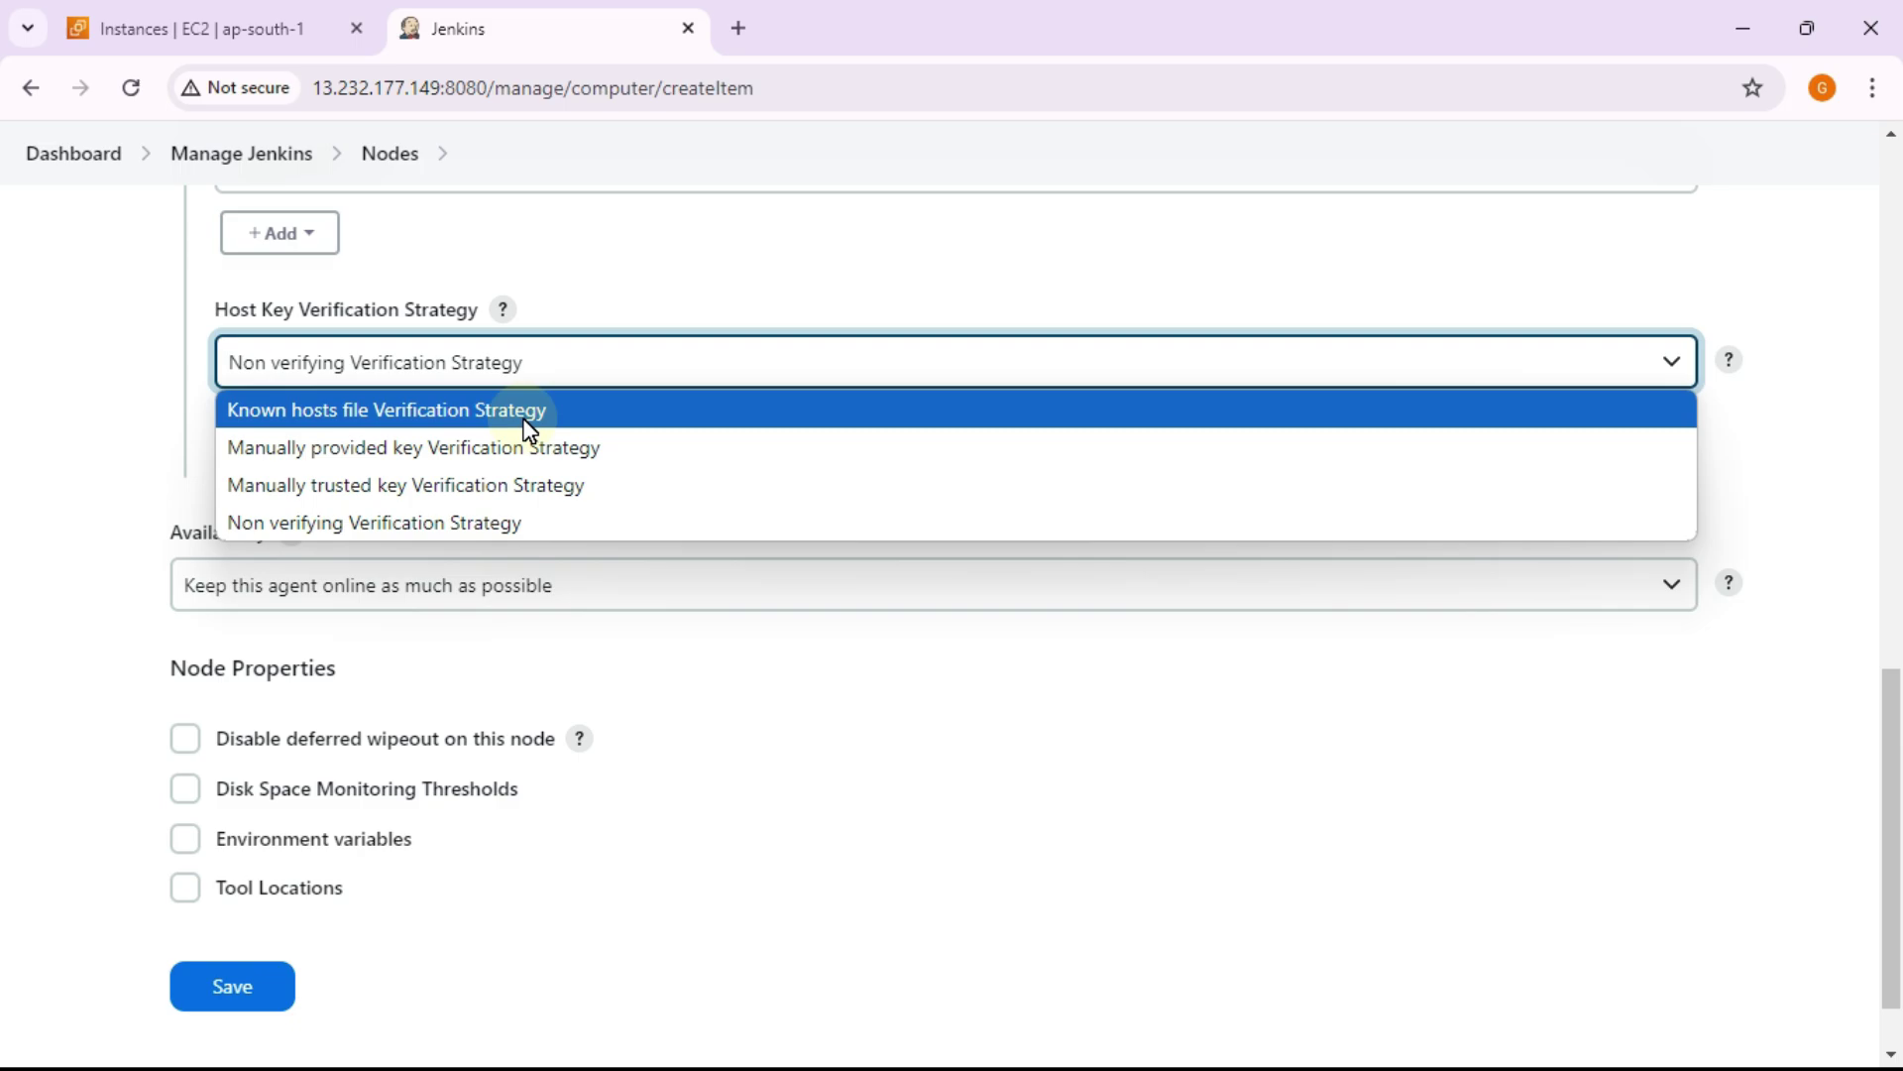
click(526, 416)
click(586, 374)
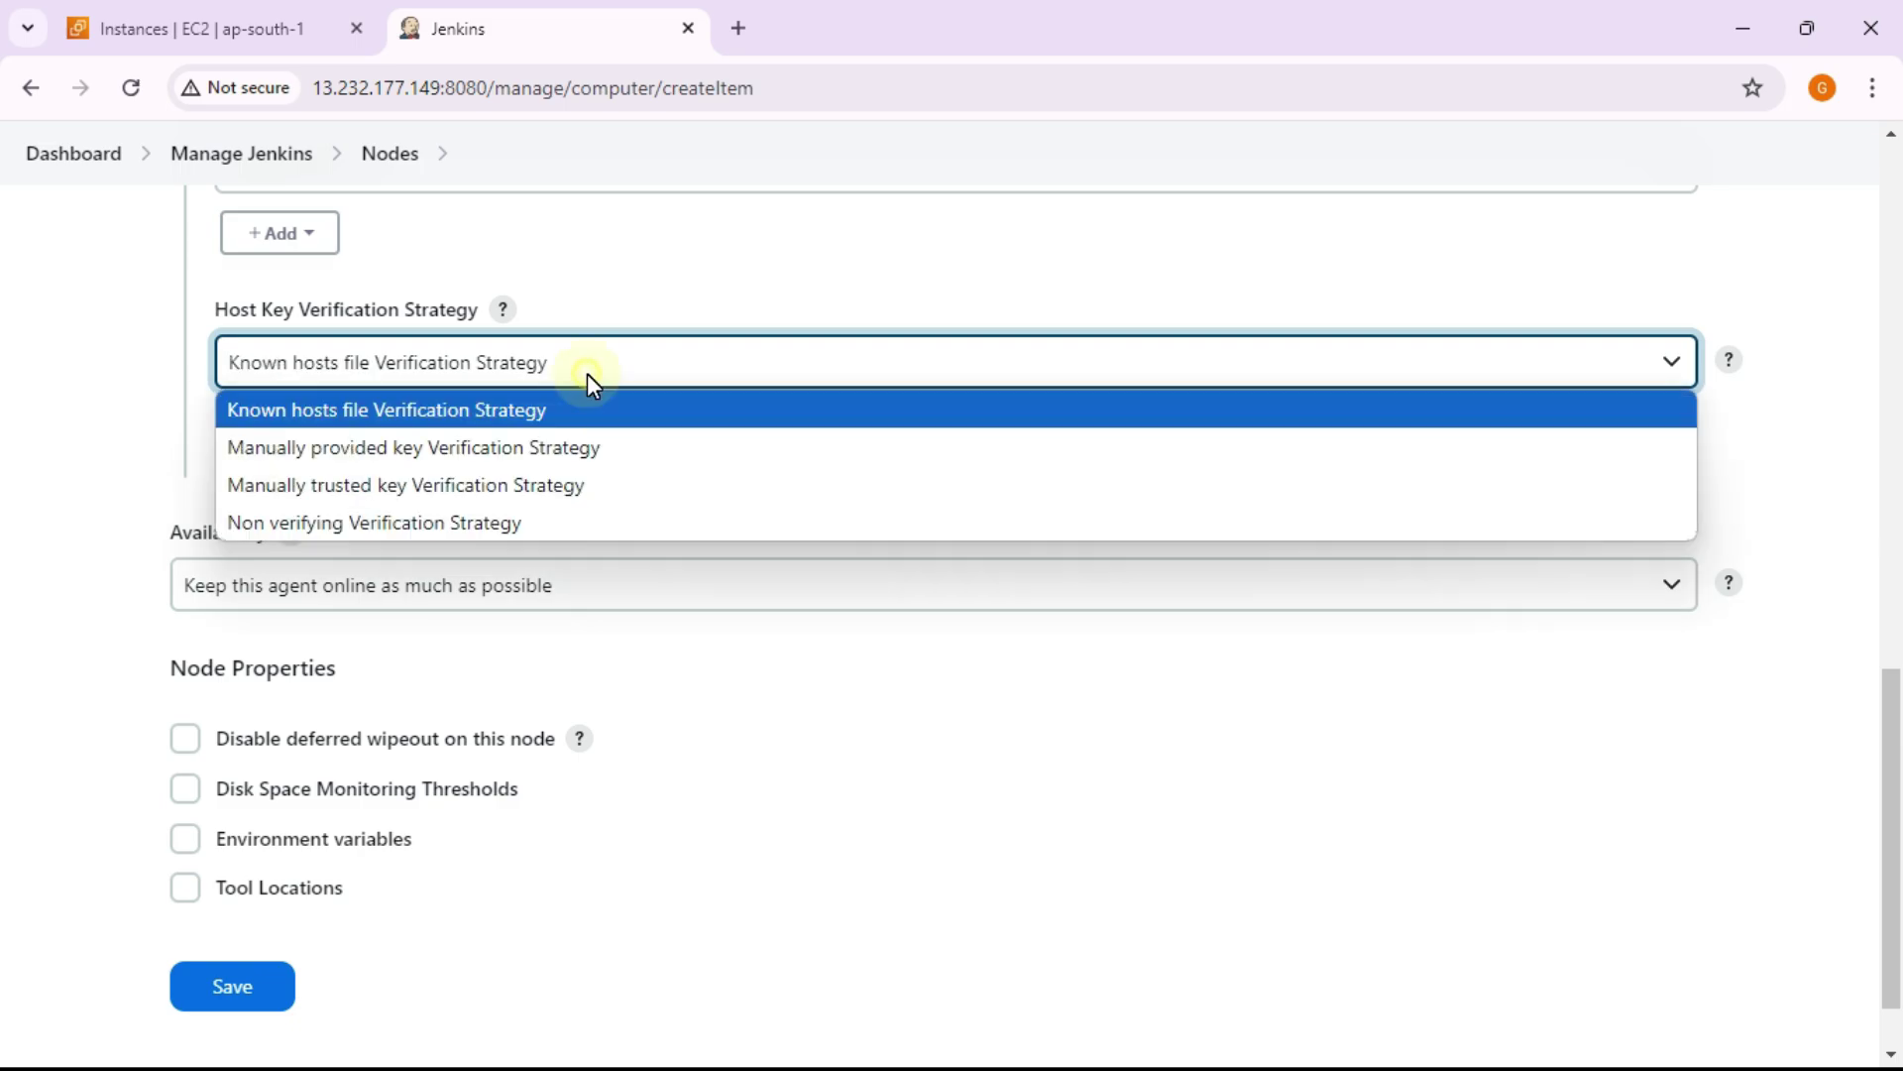
click(533, 535)
scroll(595, 501, down, 1)
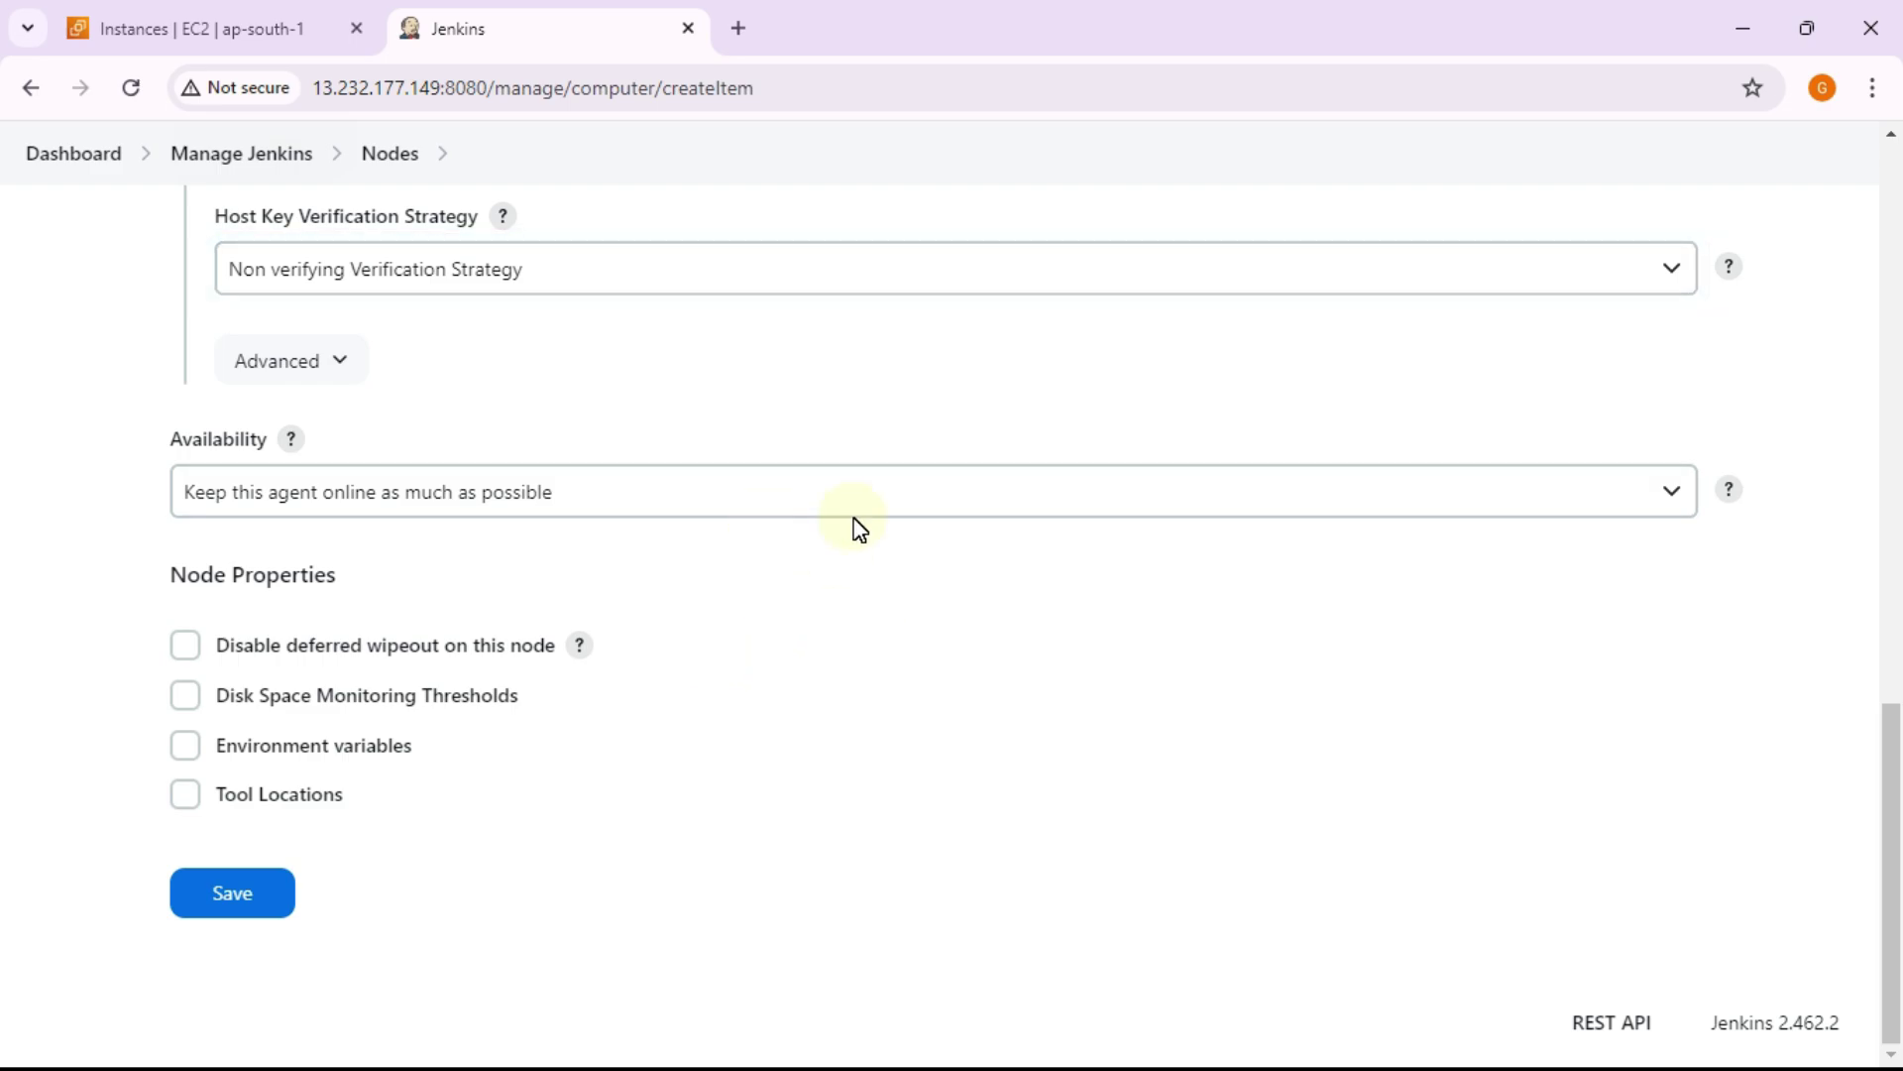
click(868, 282)
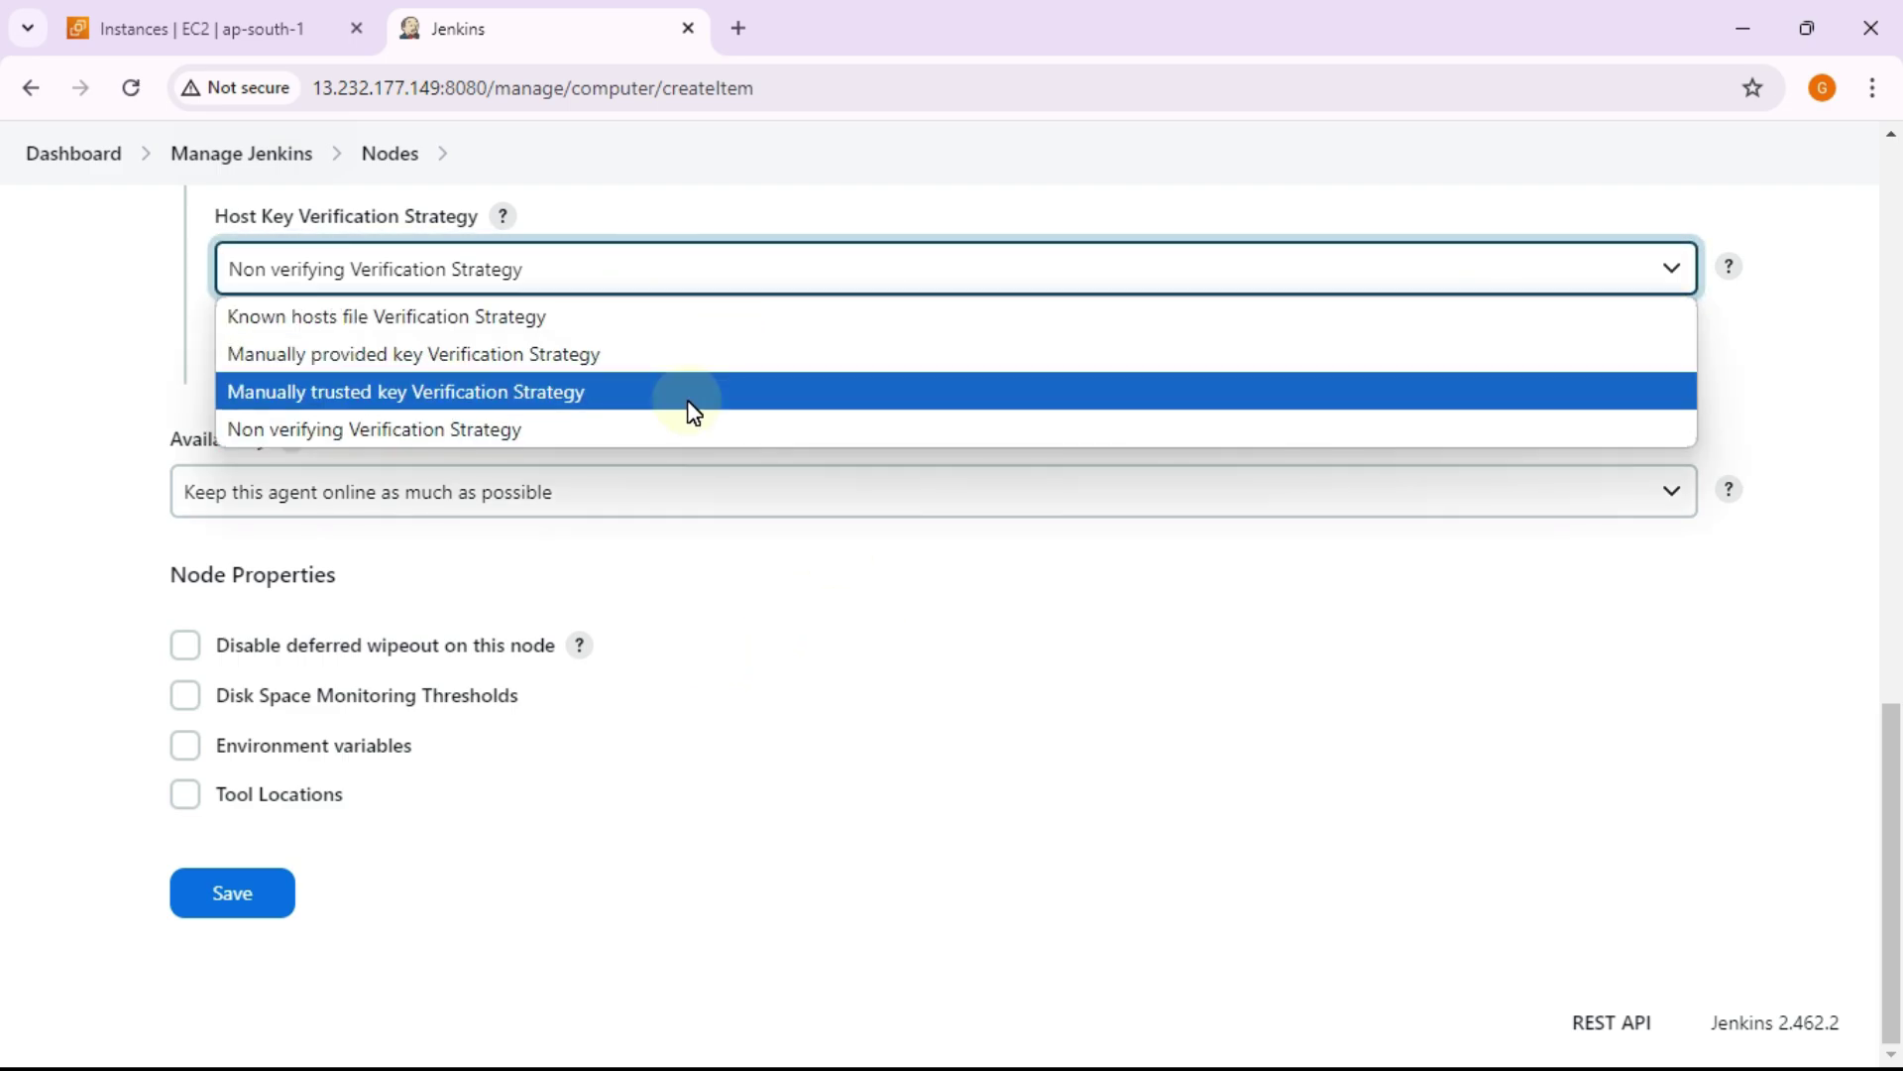
click(668, 429)
Step: Keep Availability on 'Keep this agent online as much as possible'
click(756, 494)
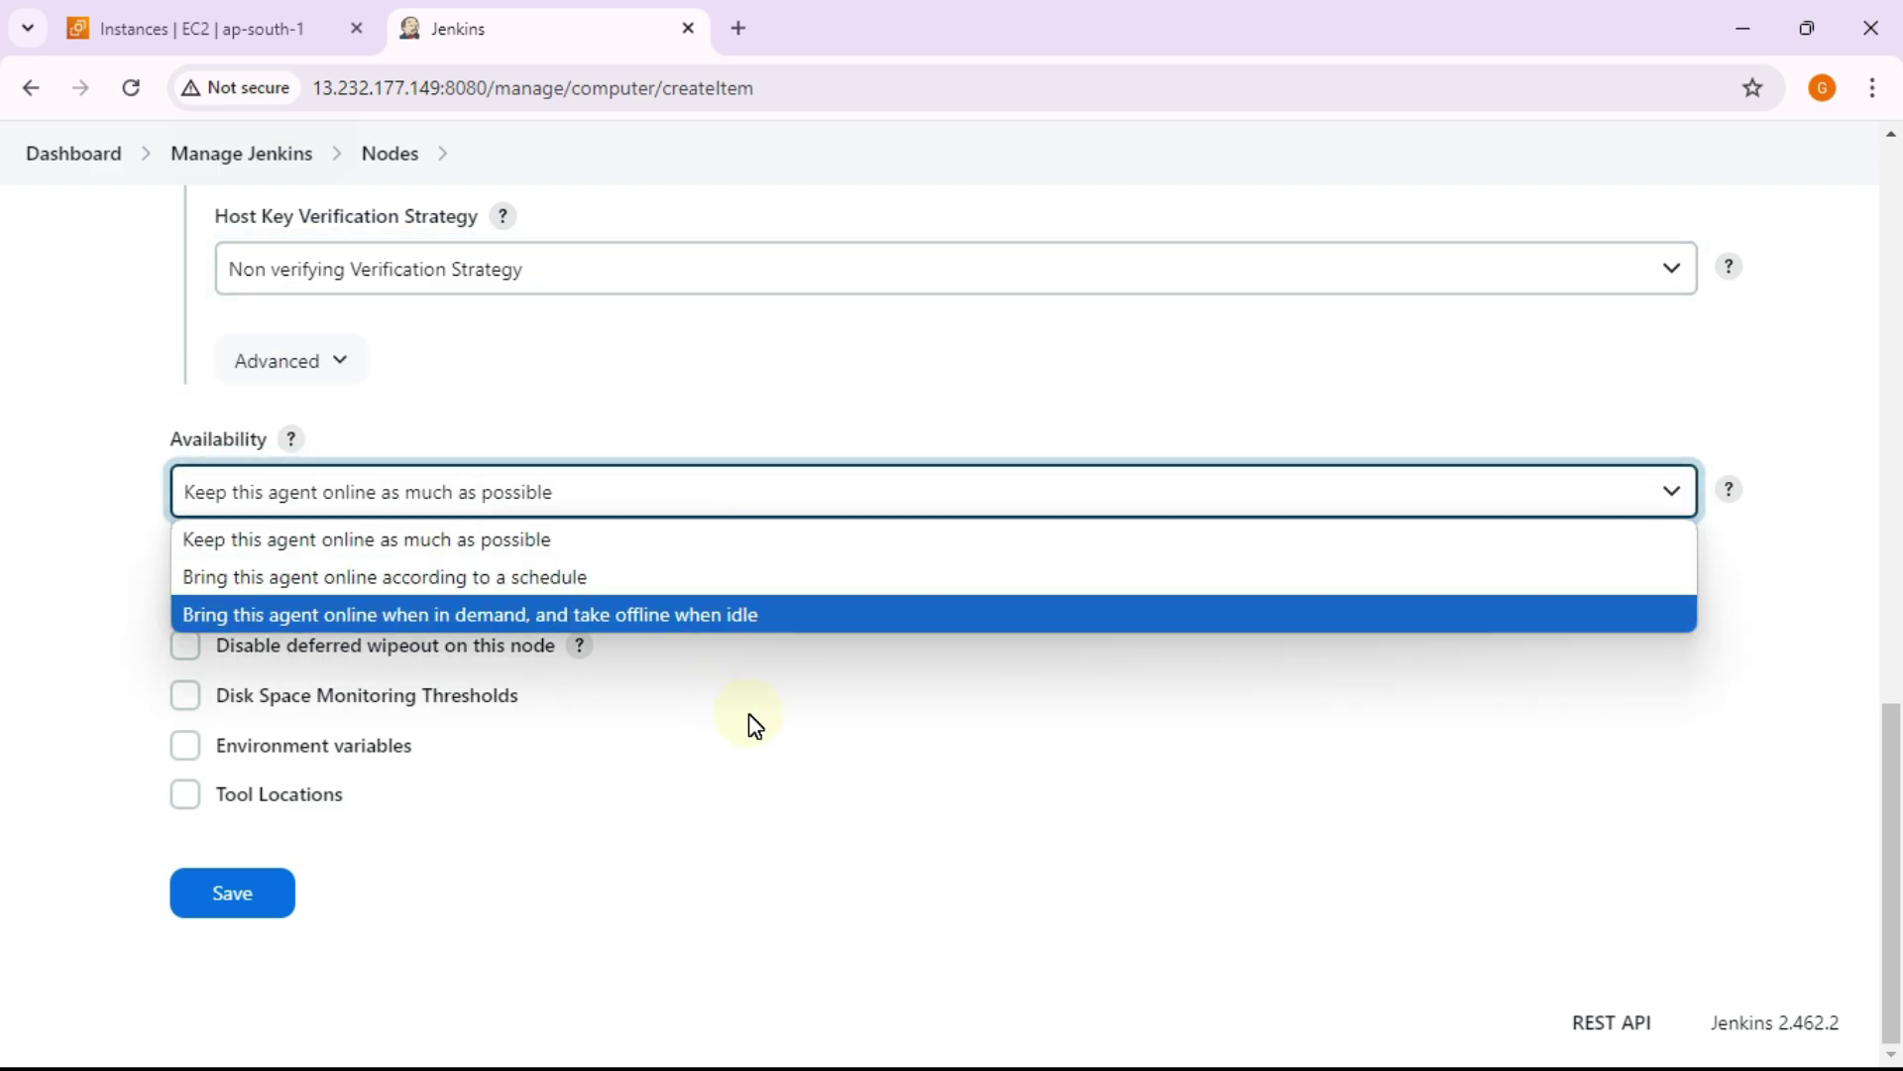
click(771, 751)
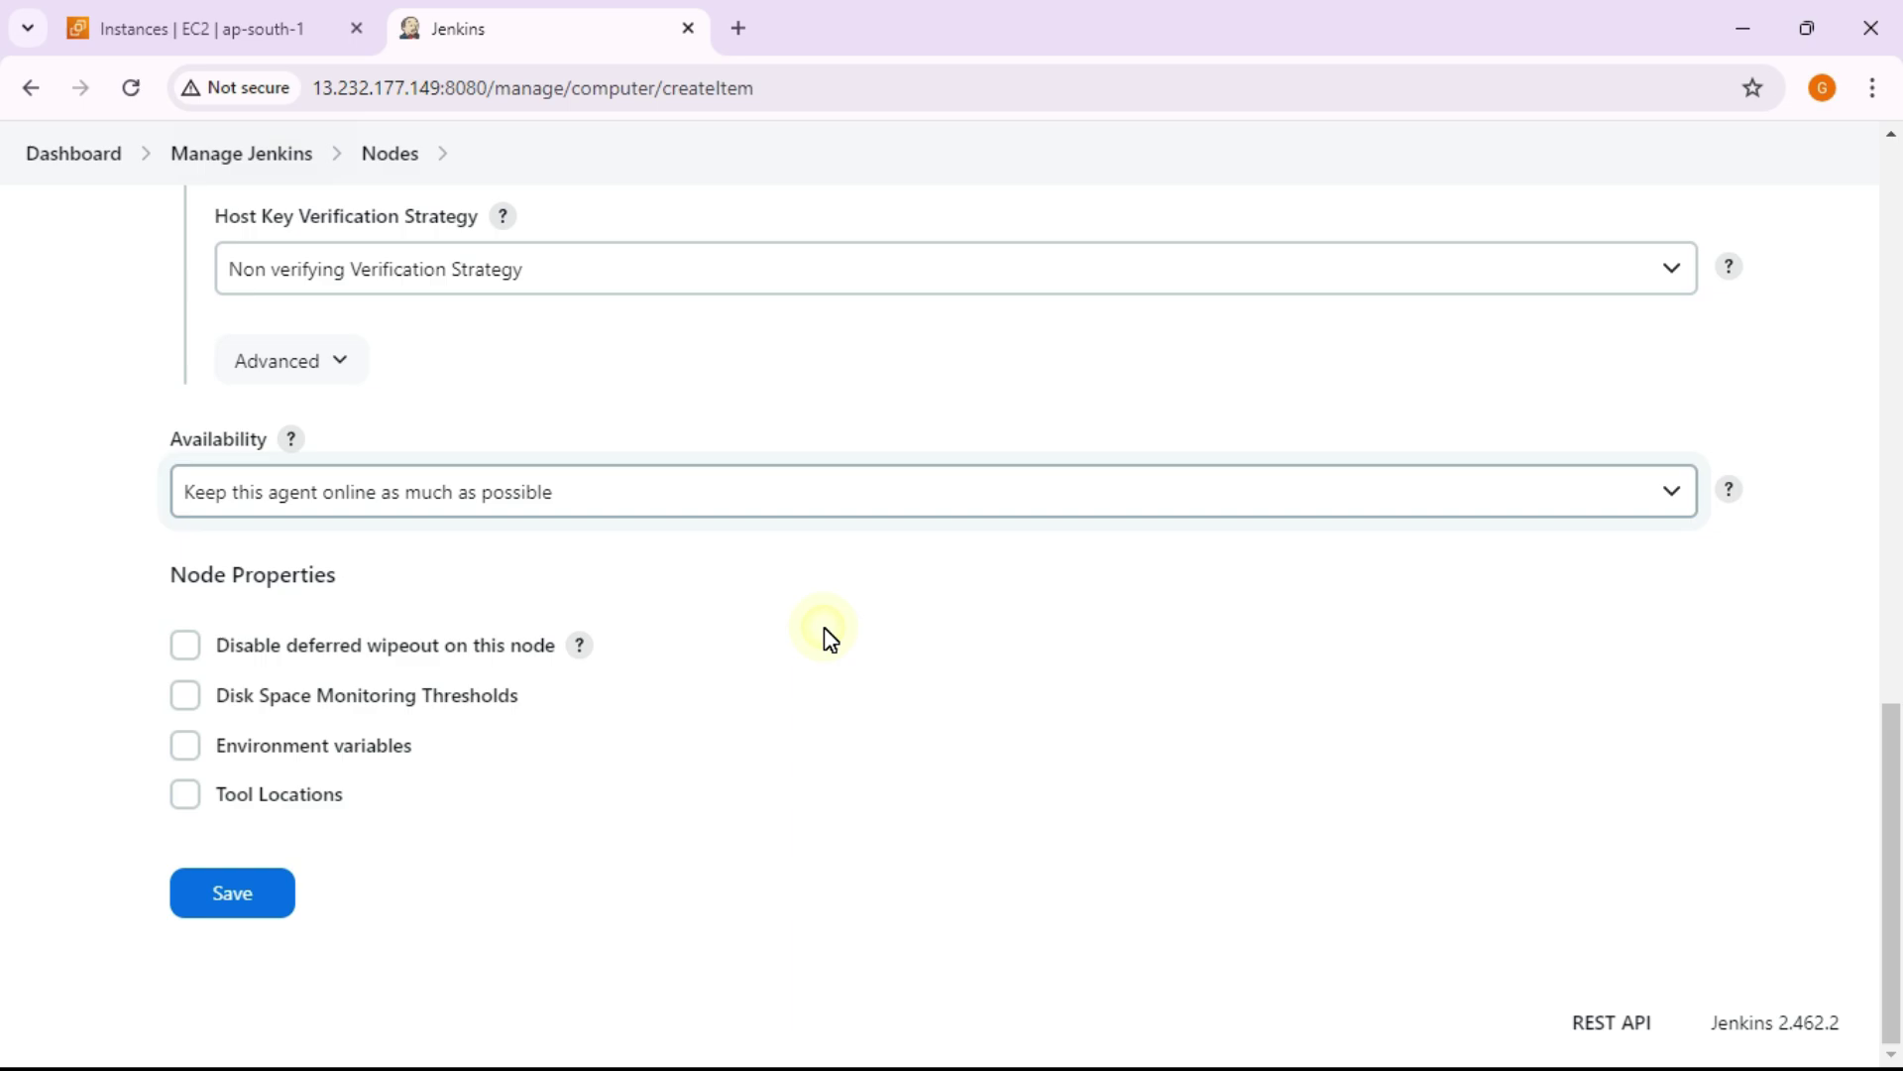
click(728, 500)
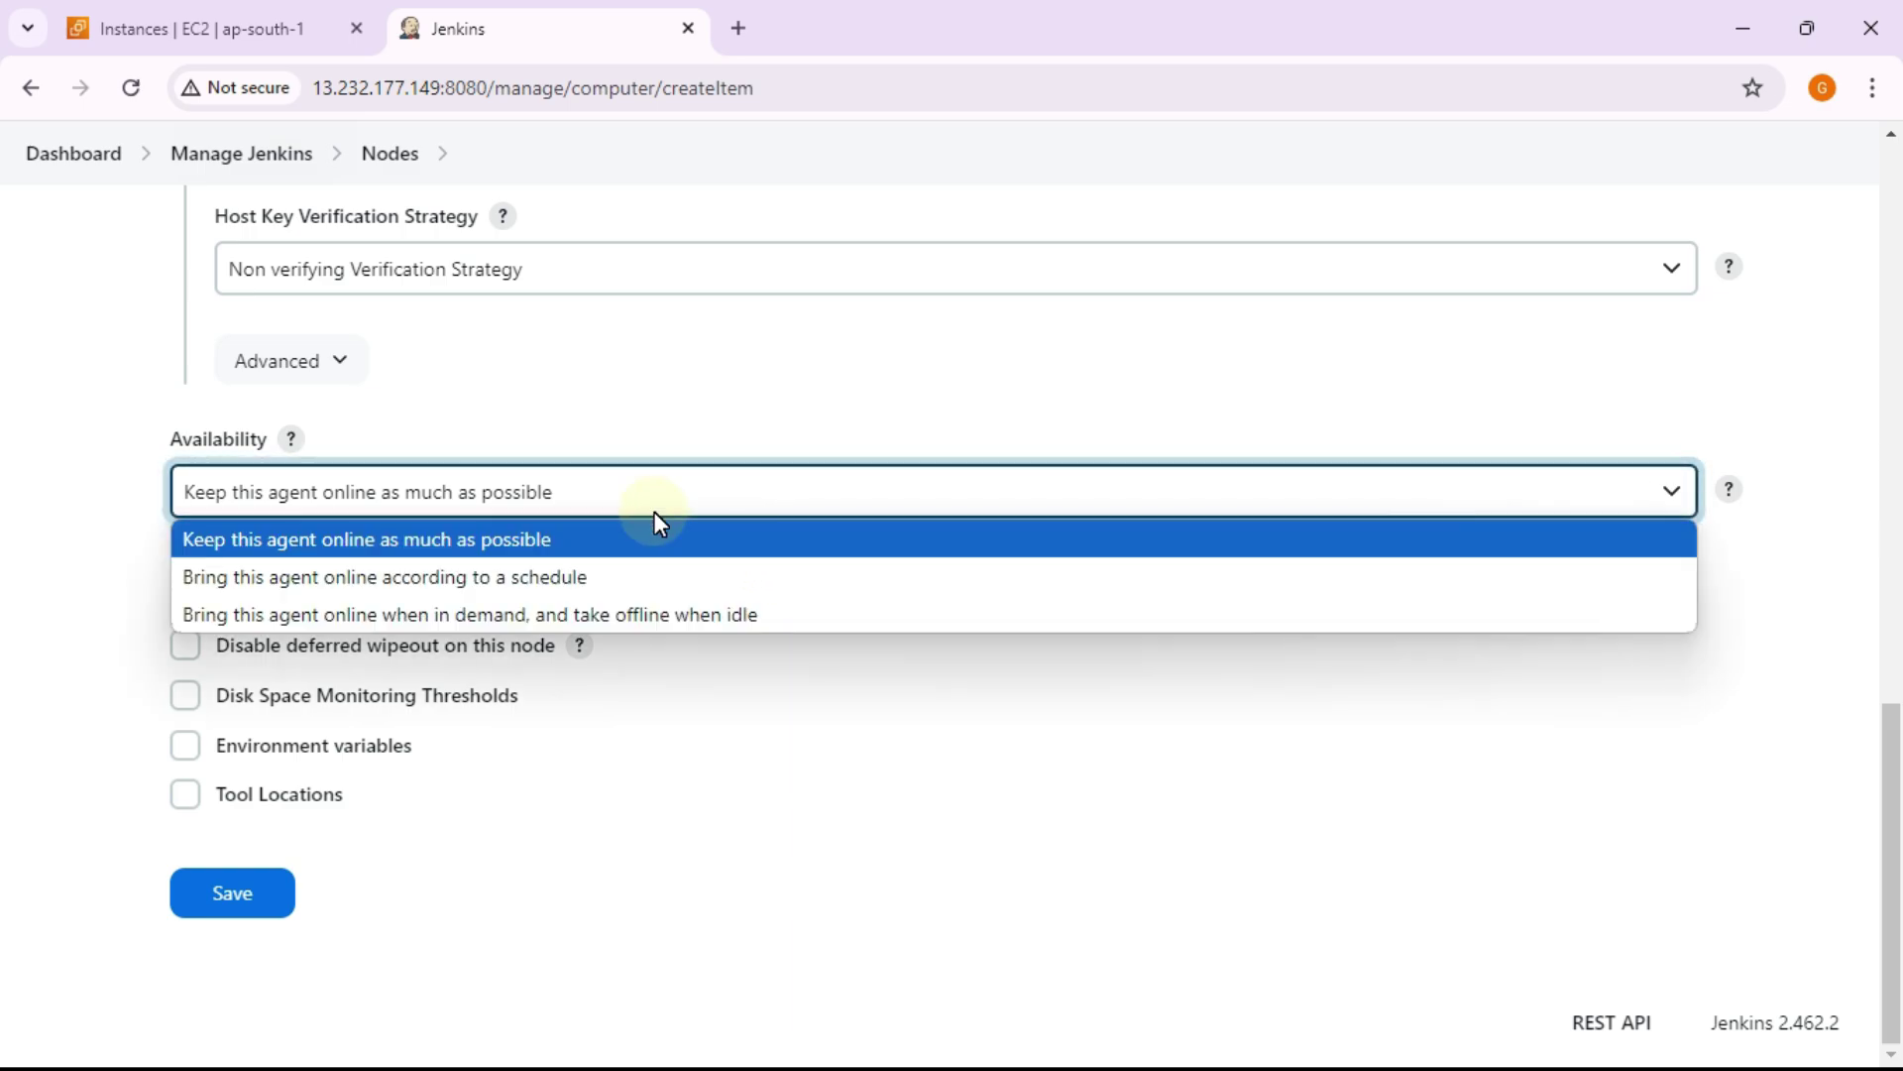
click(555, 541)
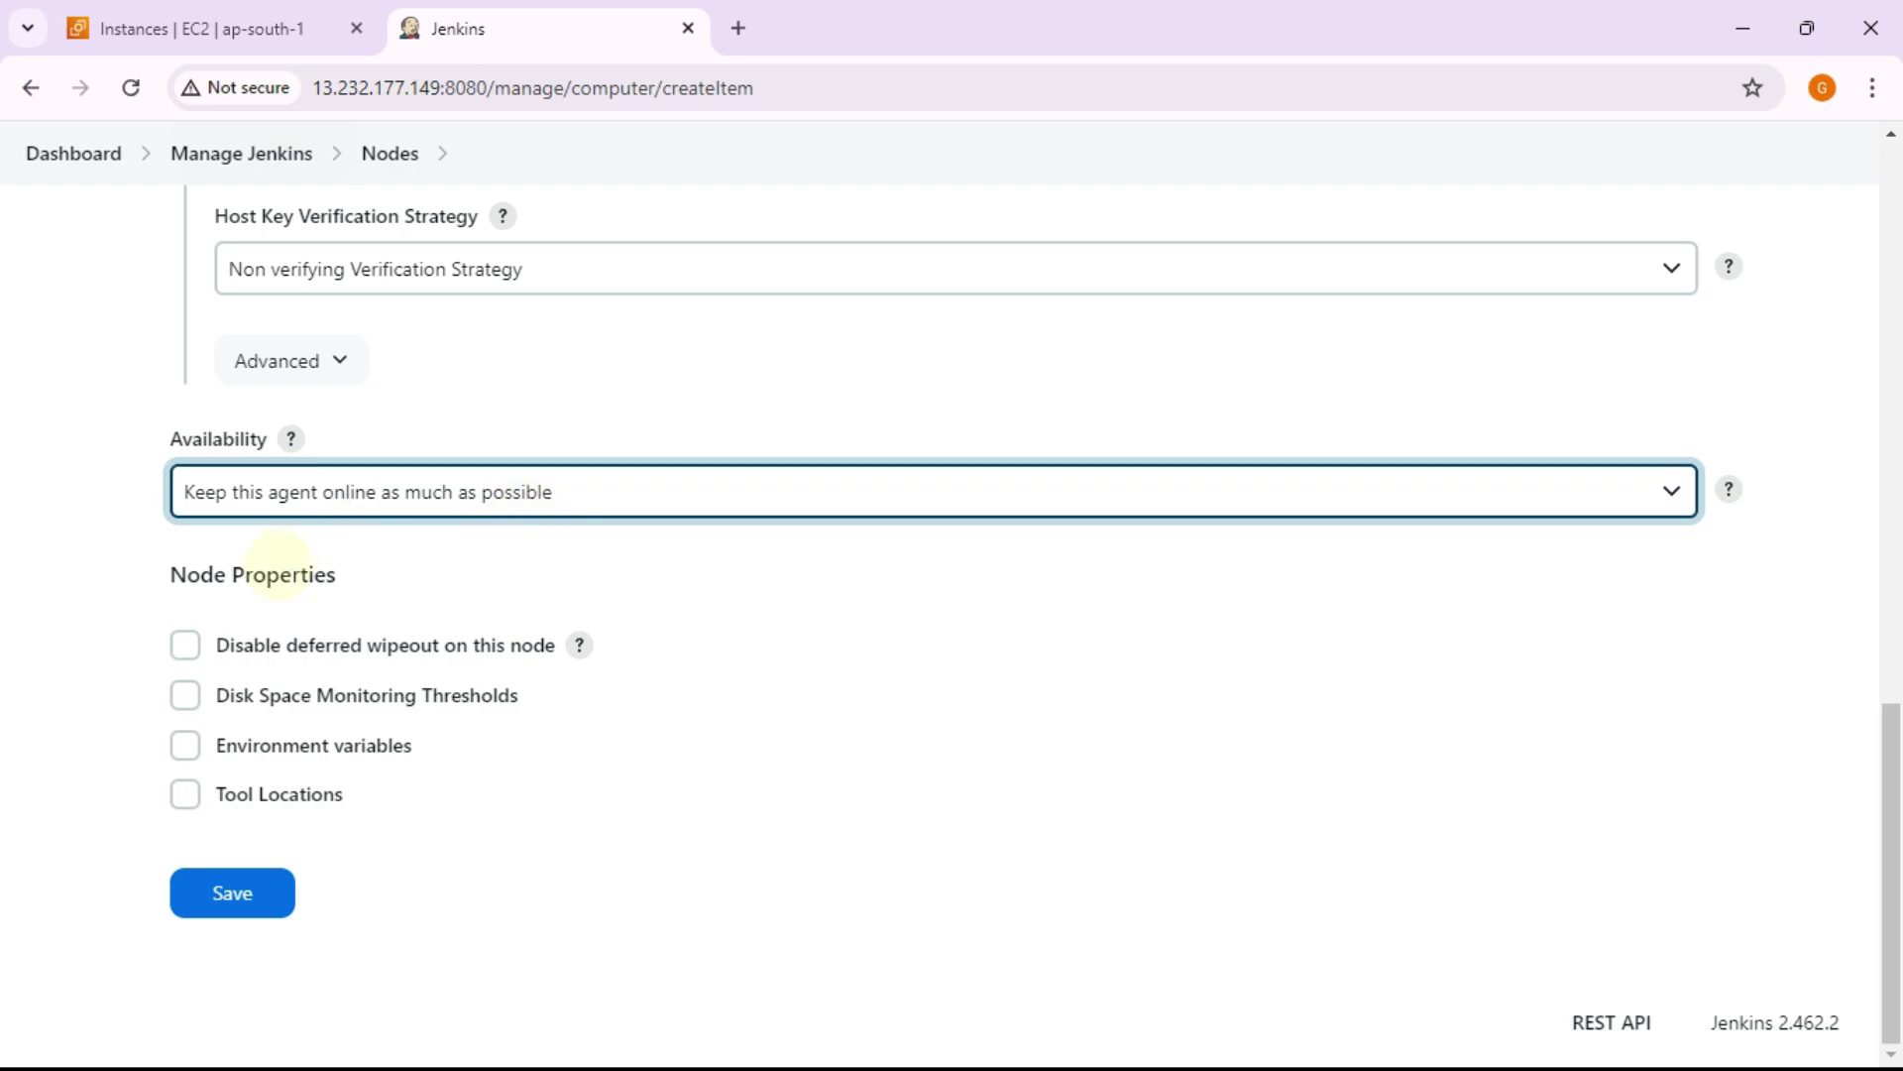
Step: Save the node1 agent configuration
click(269, 917)
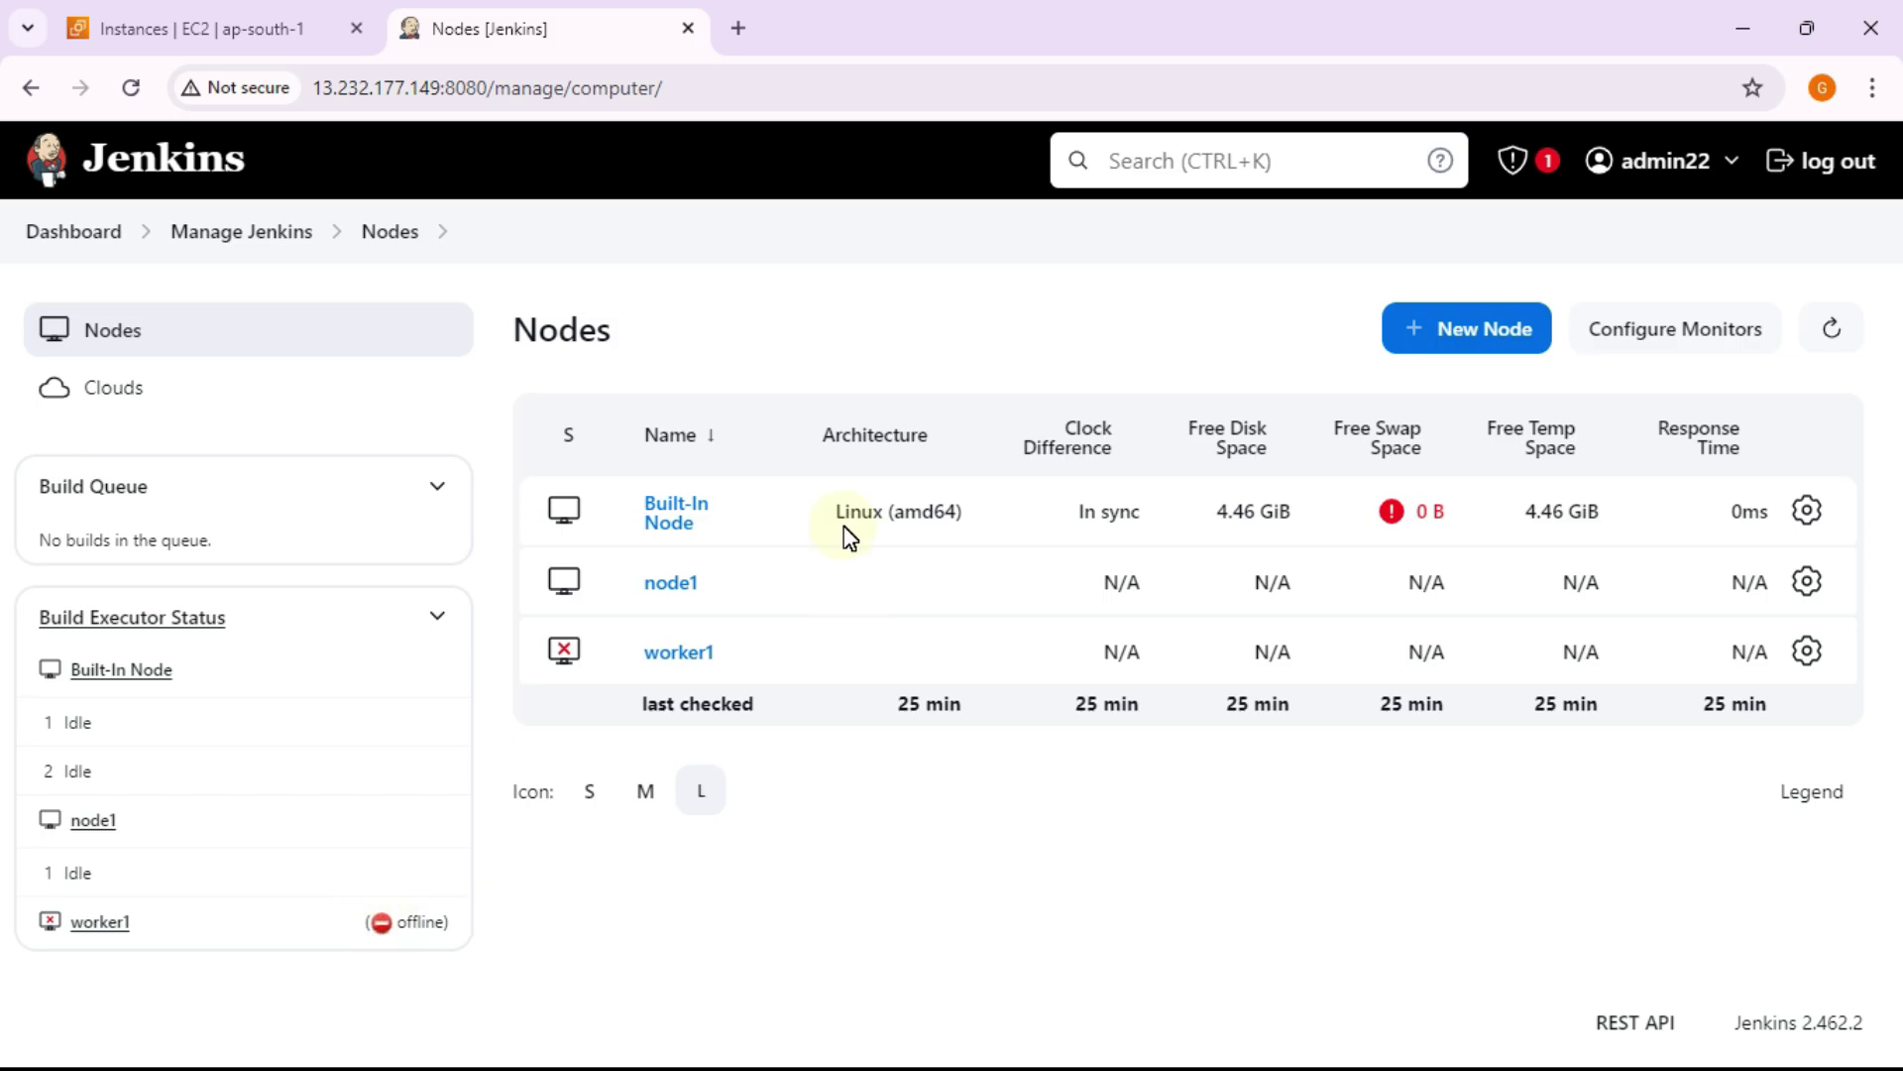
Step: Filter EC2 instances to All states to confirm node1 runs, then return to Jenkins Nodes
click(89, 38)
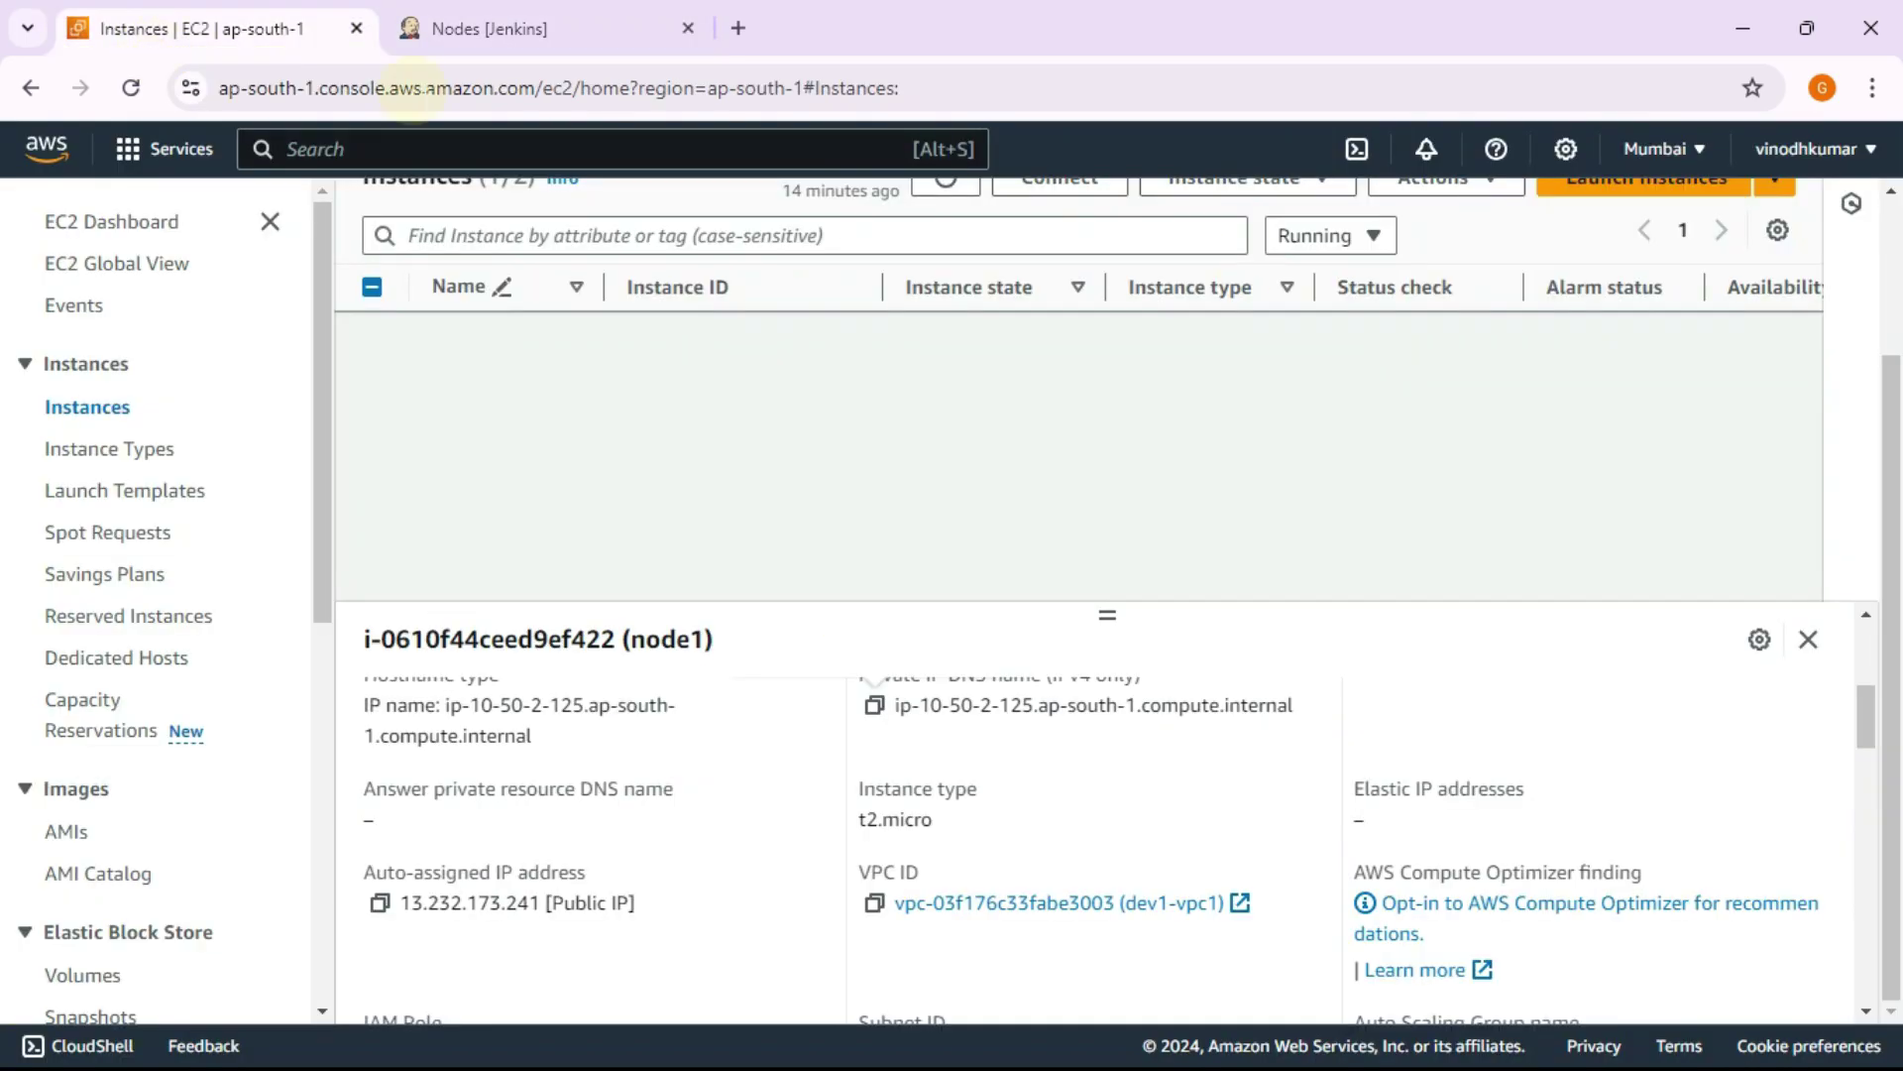
click(1372, 238)
click(1318, 277)
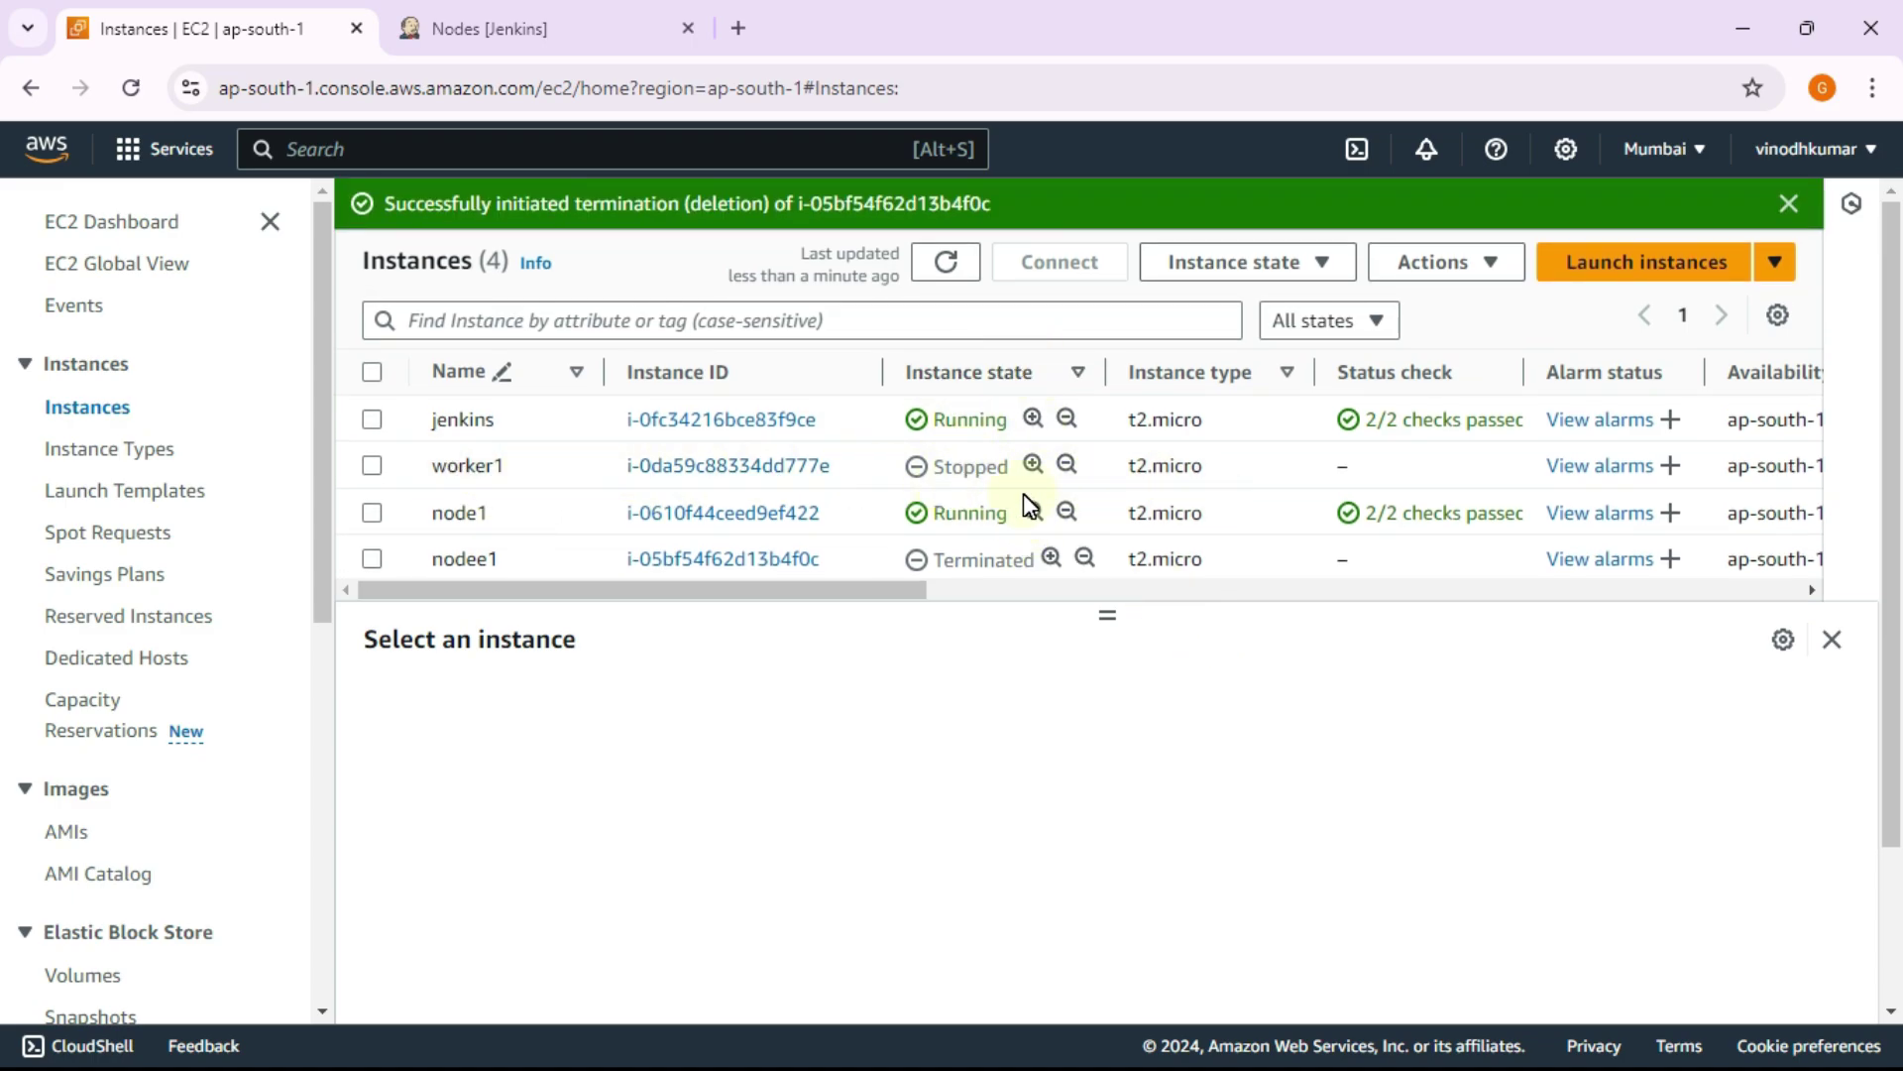
key(alt+Tab)
key(alt+Tab)
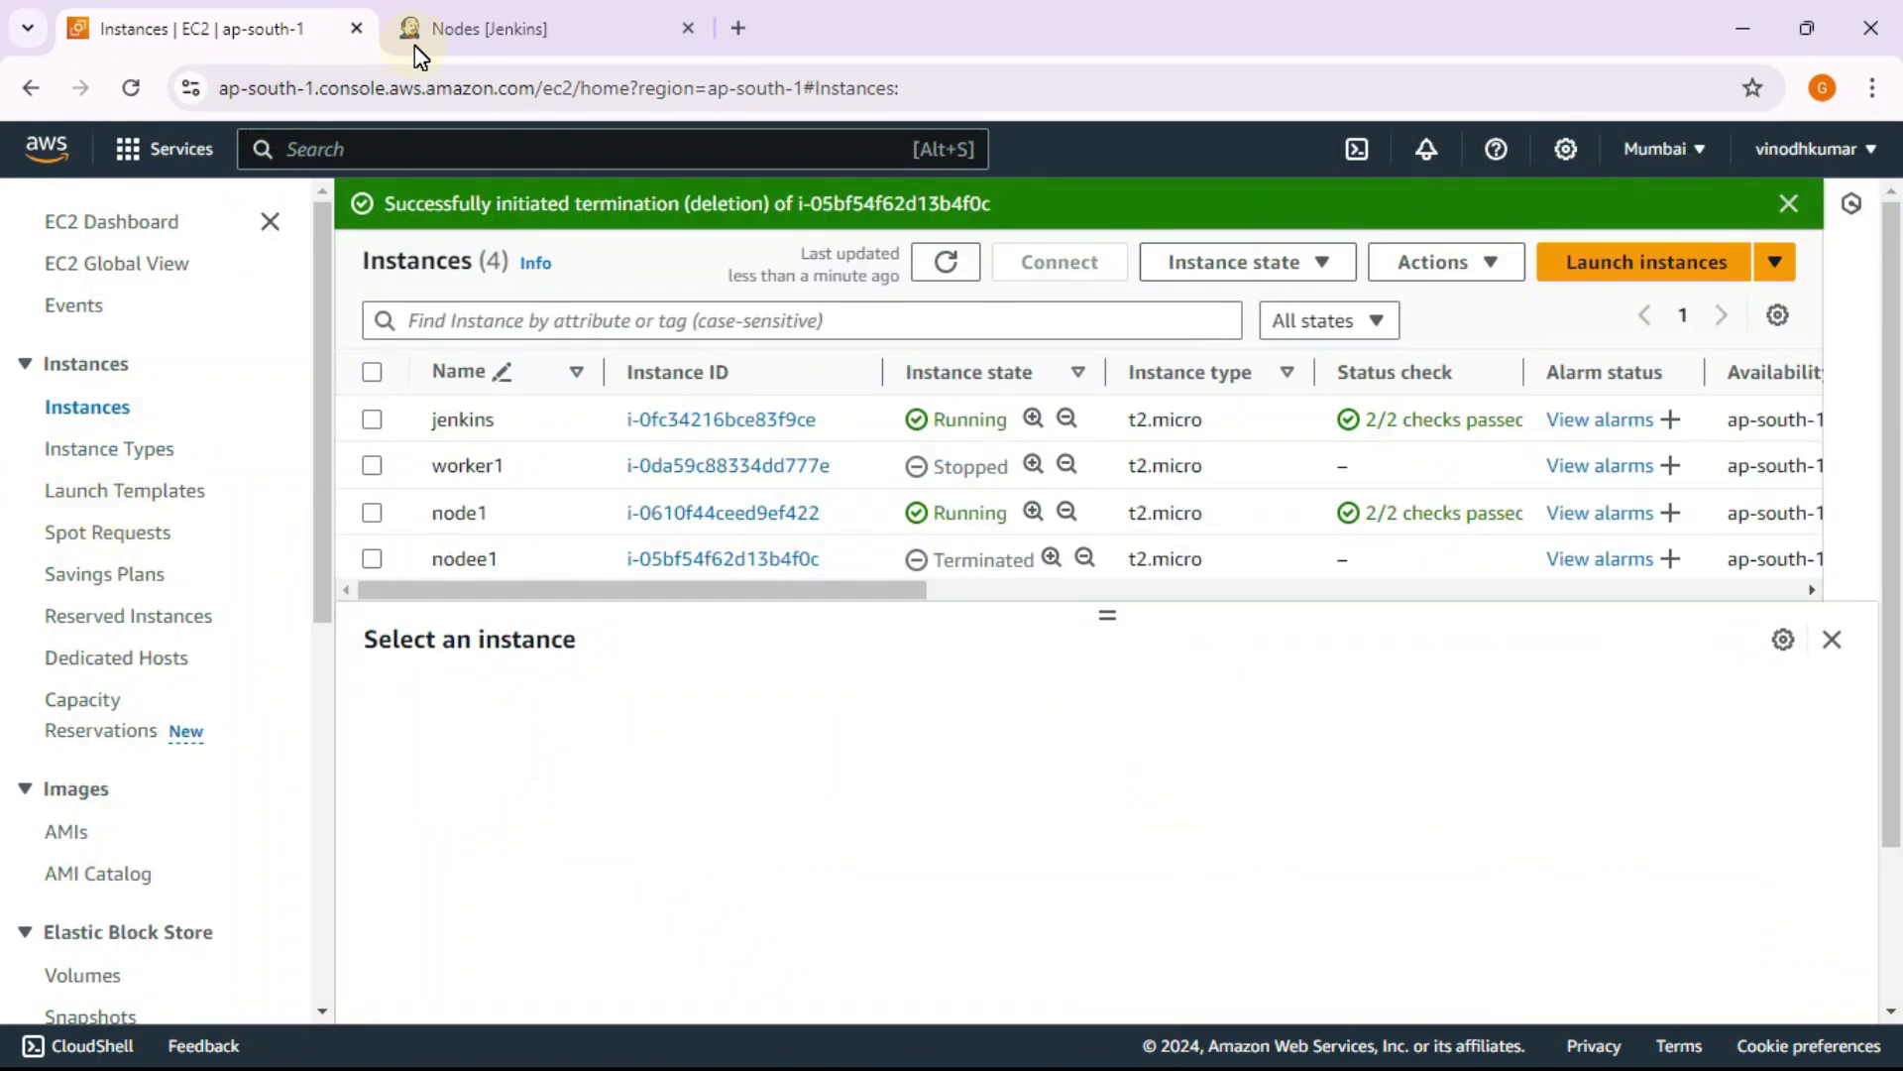
click(504, 39)
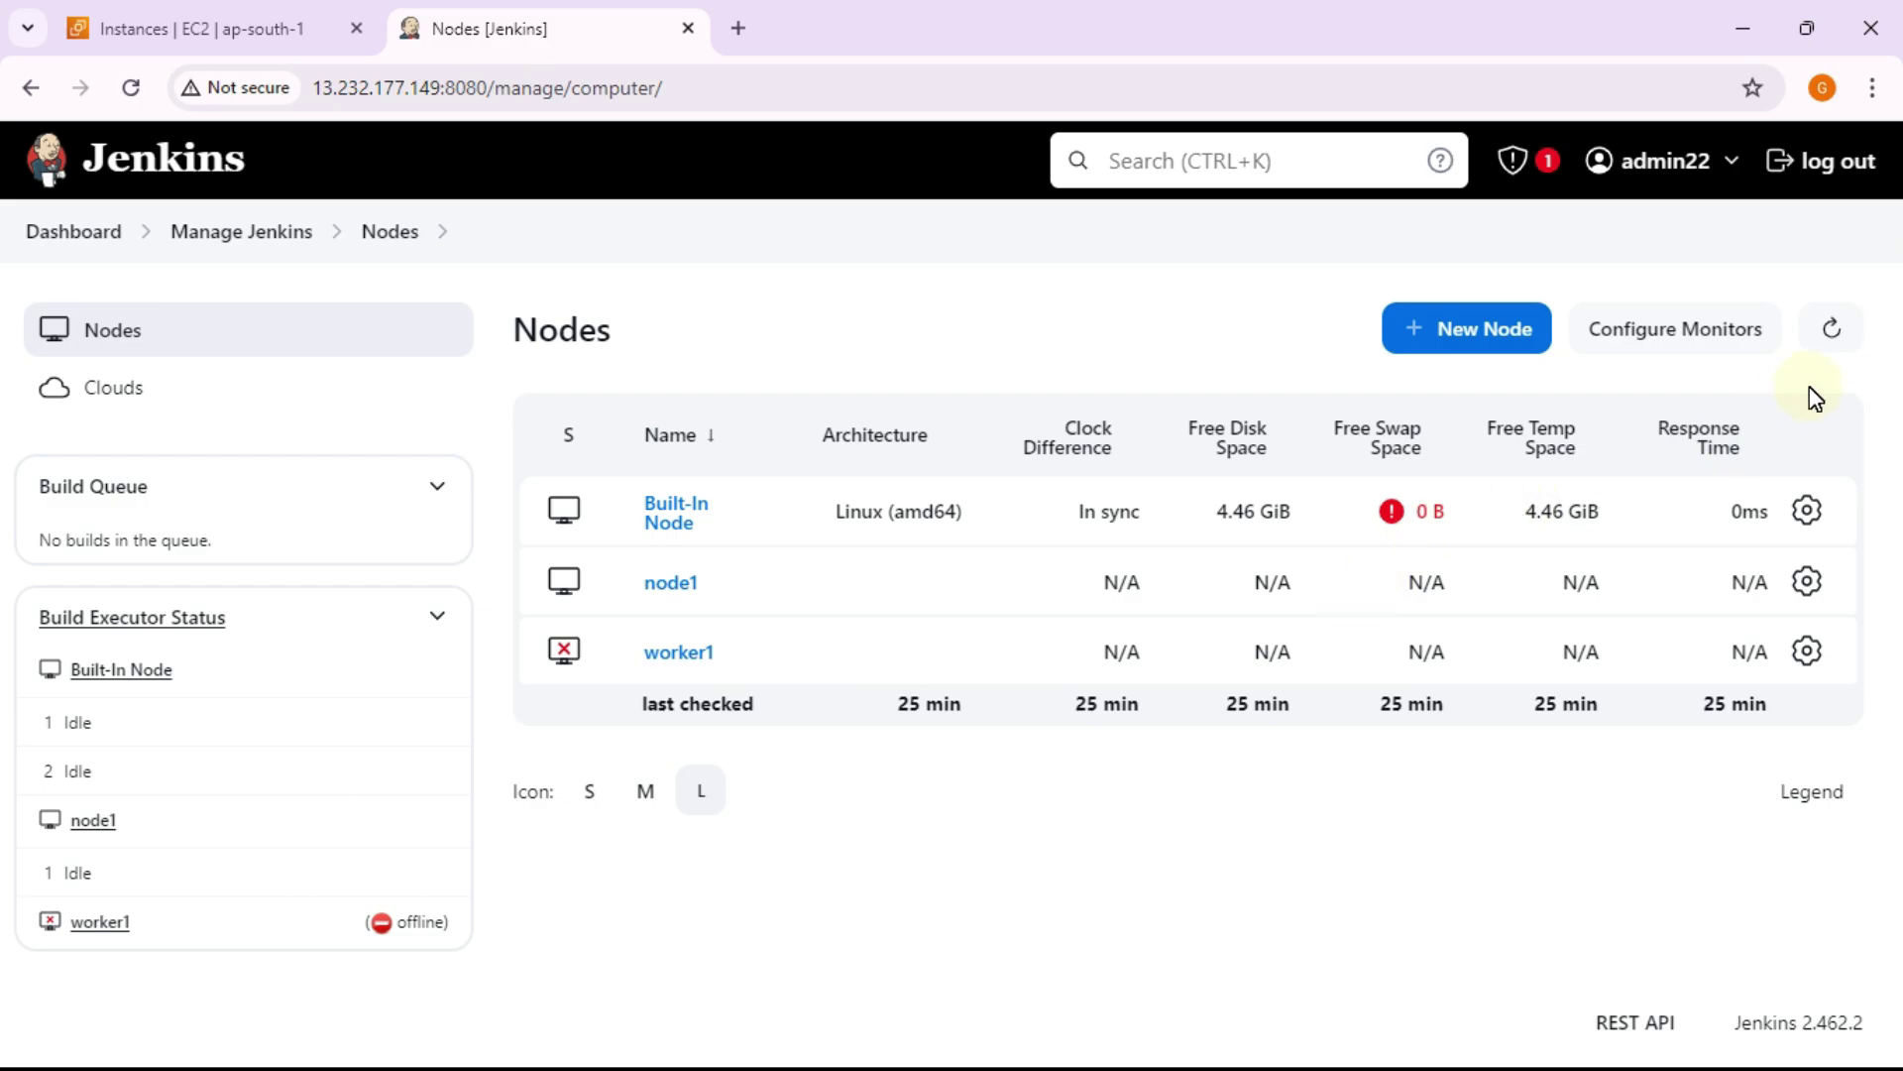
Step: Refresh node status and open node1's page to check Projects tied to node1
click(1842, 335)
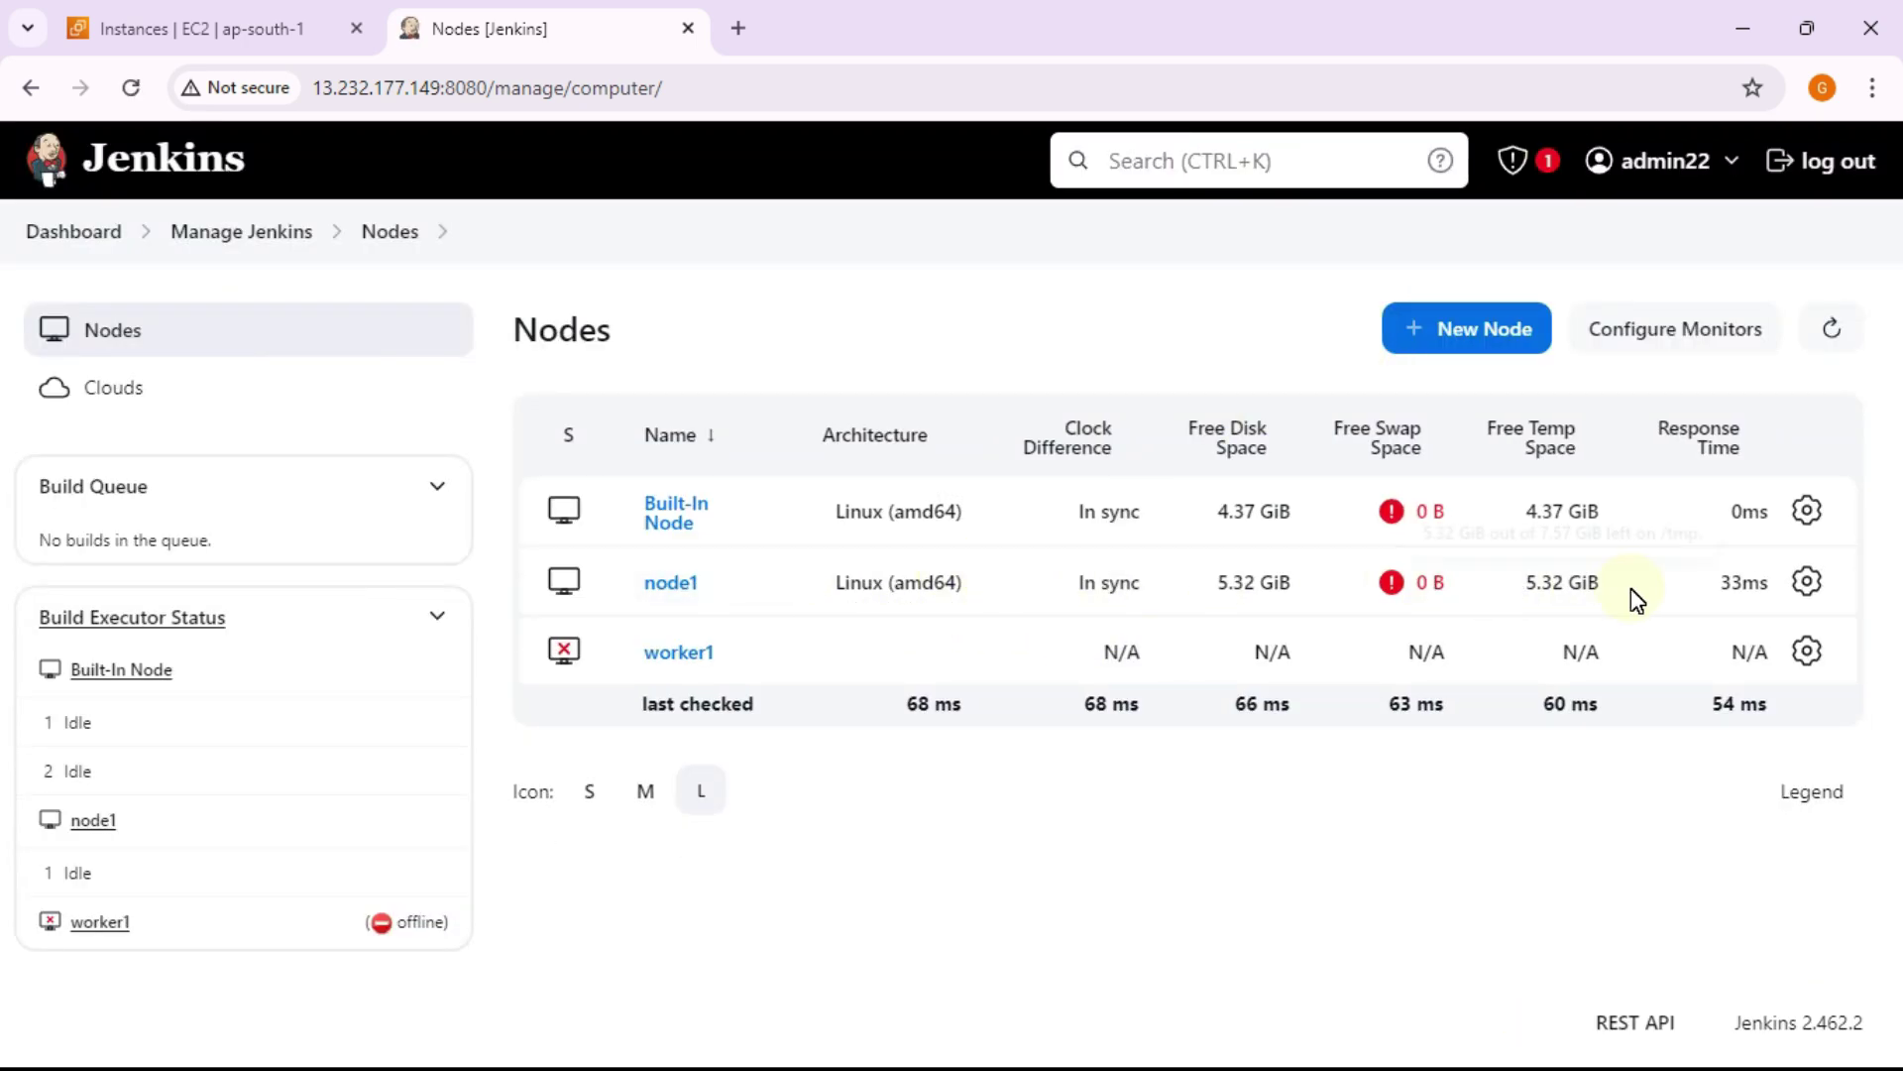
click(682, 593)
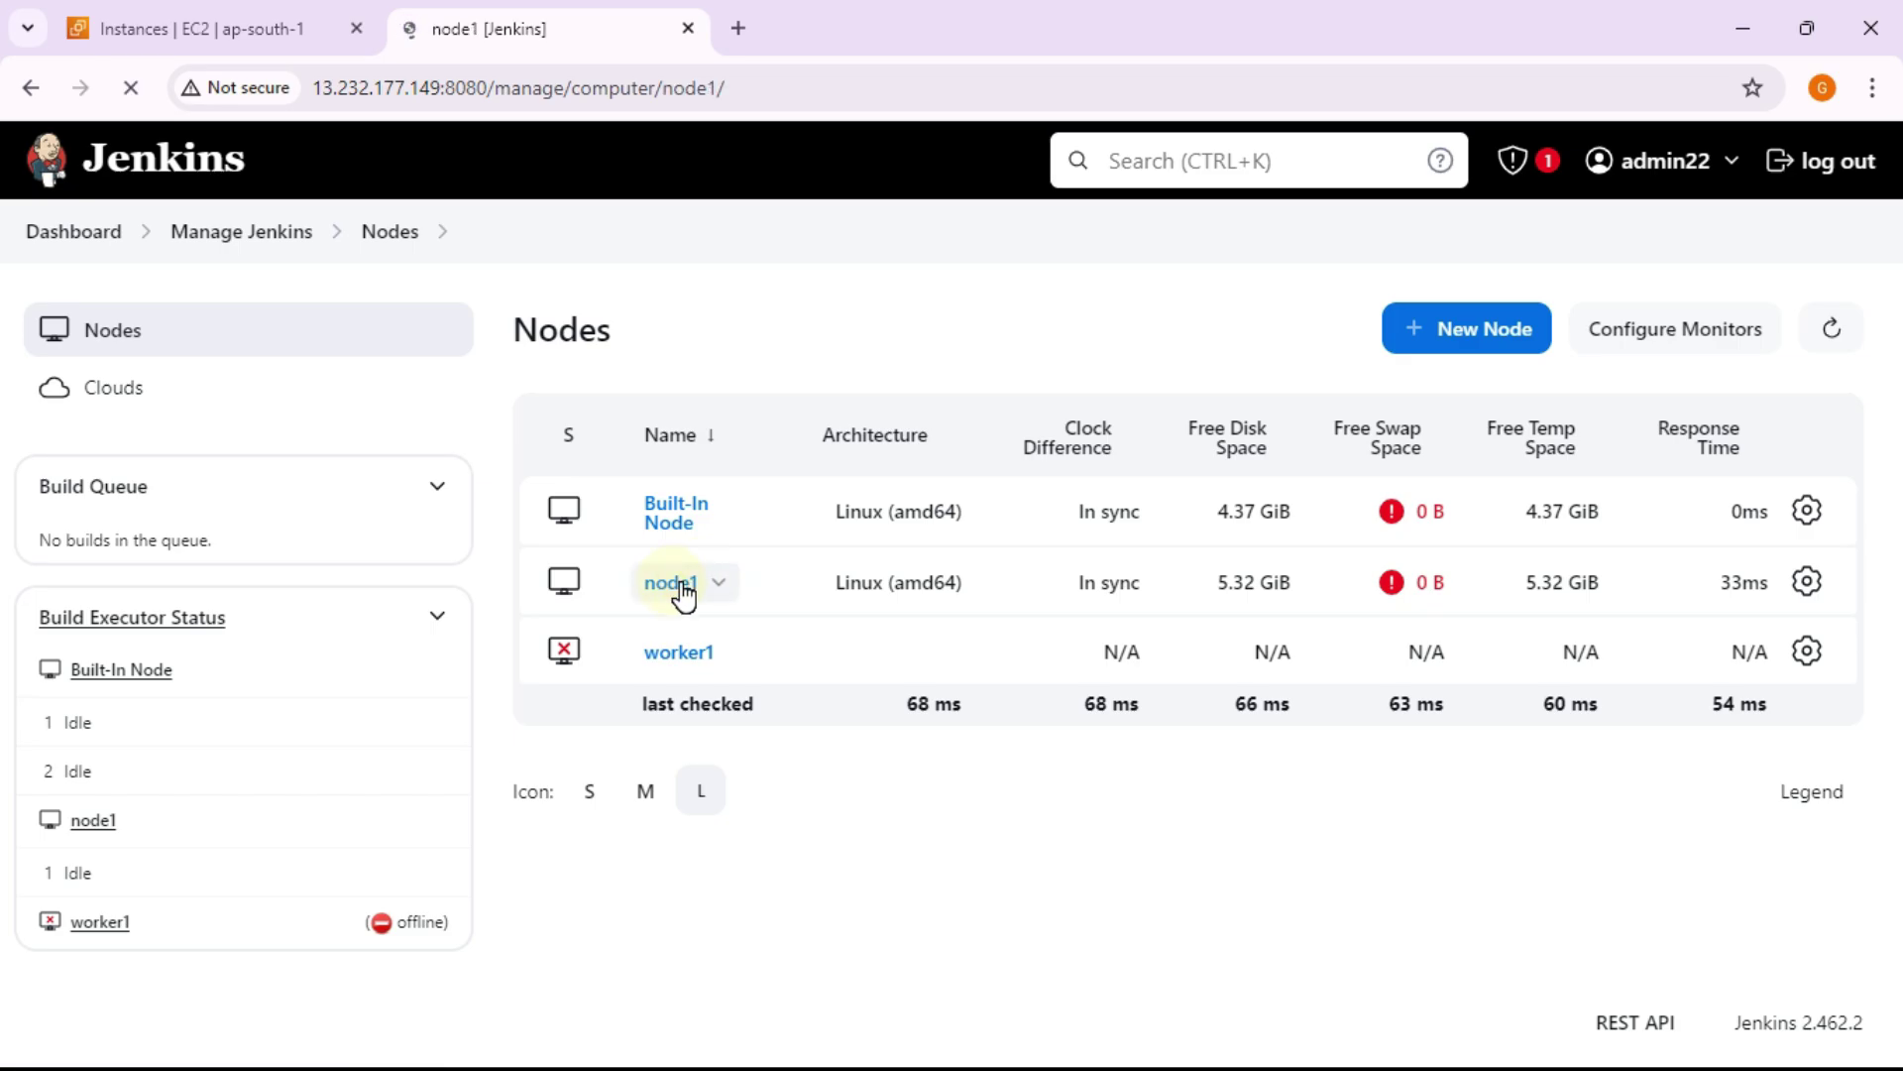
drag(853, 501, 501, 497)
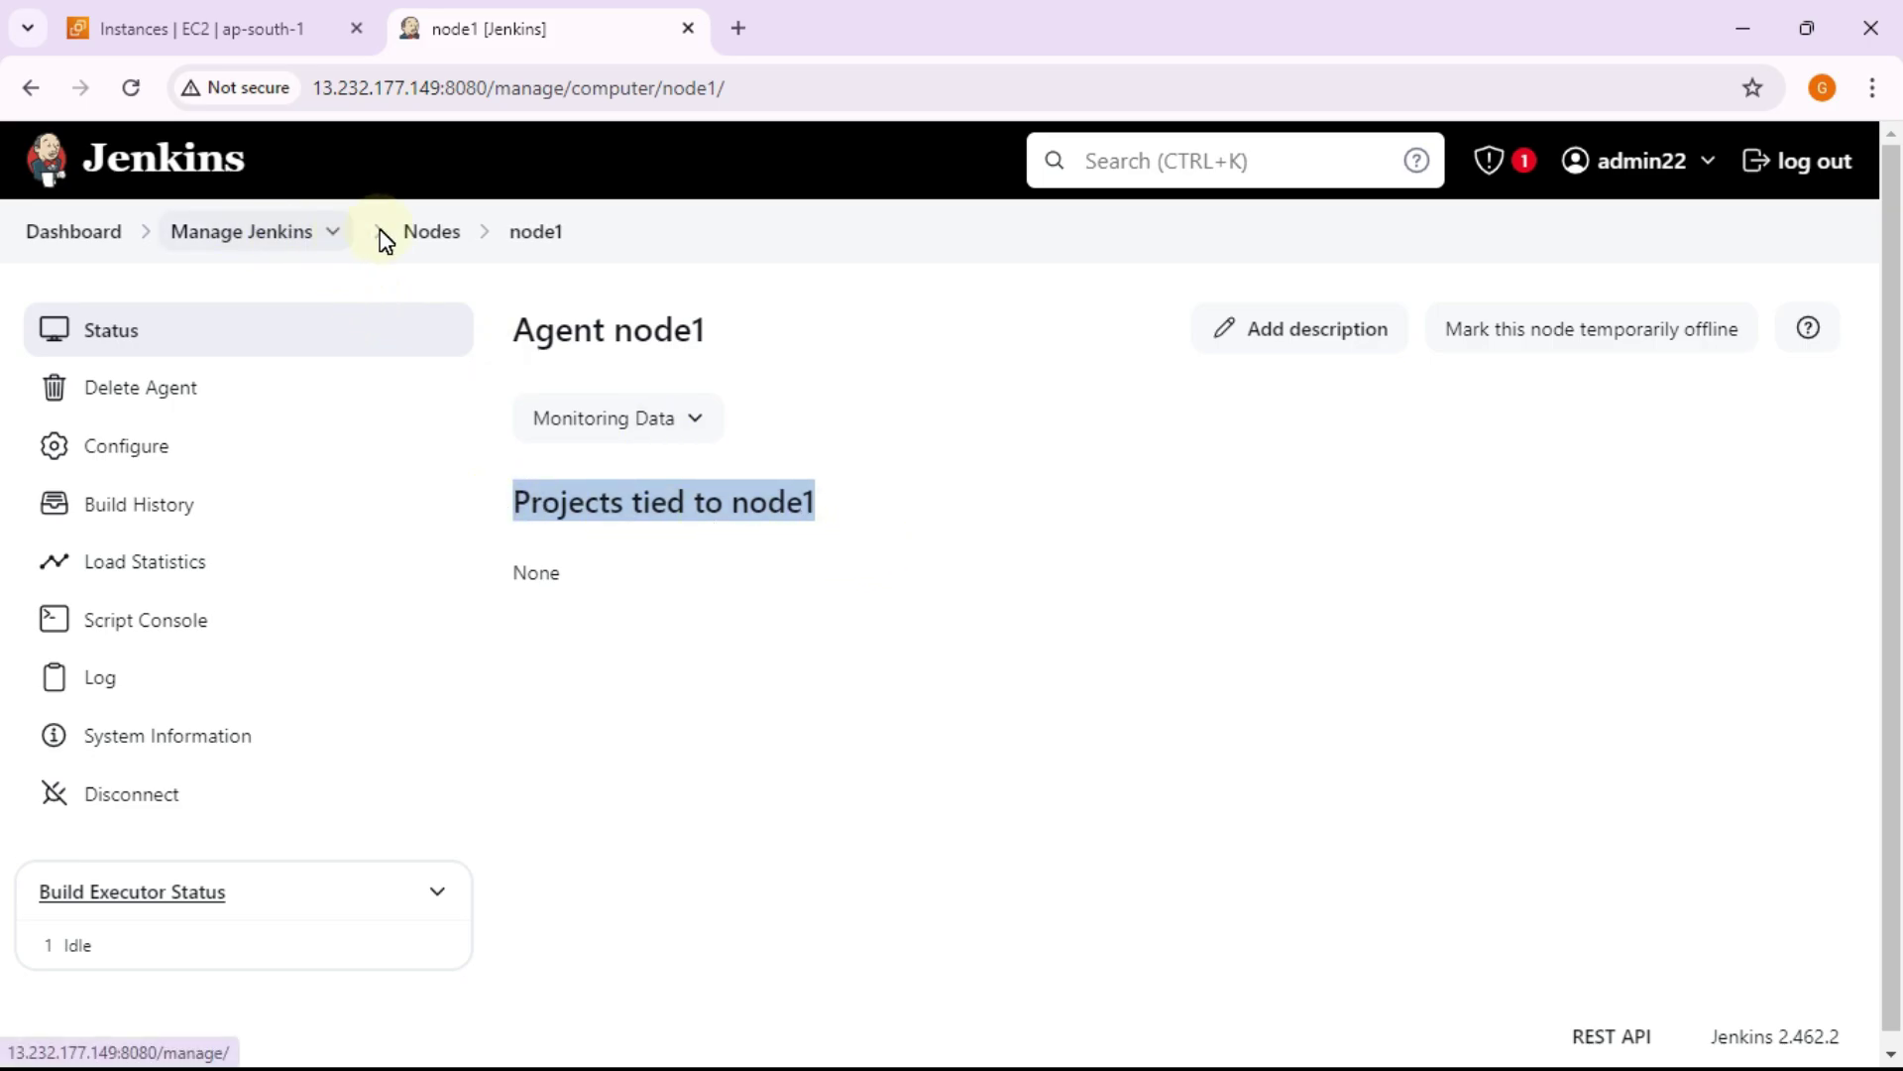
Step: Go back to the Nodes list, review the nodes table, then go to the Dashboard
click(421, 234)
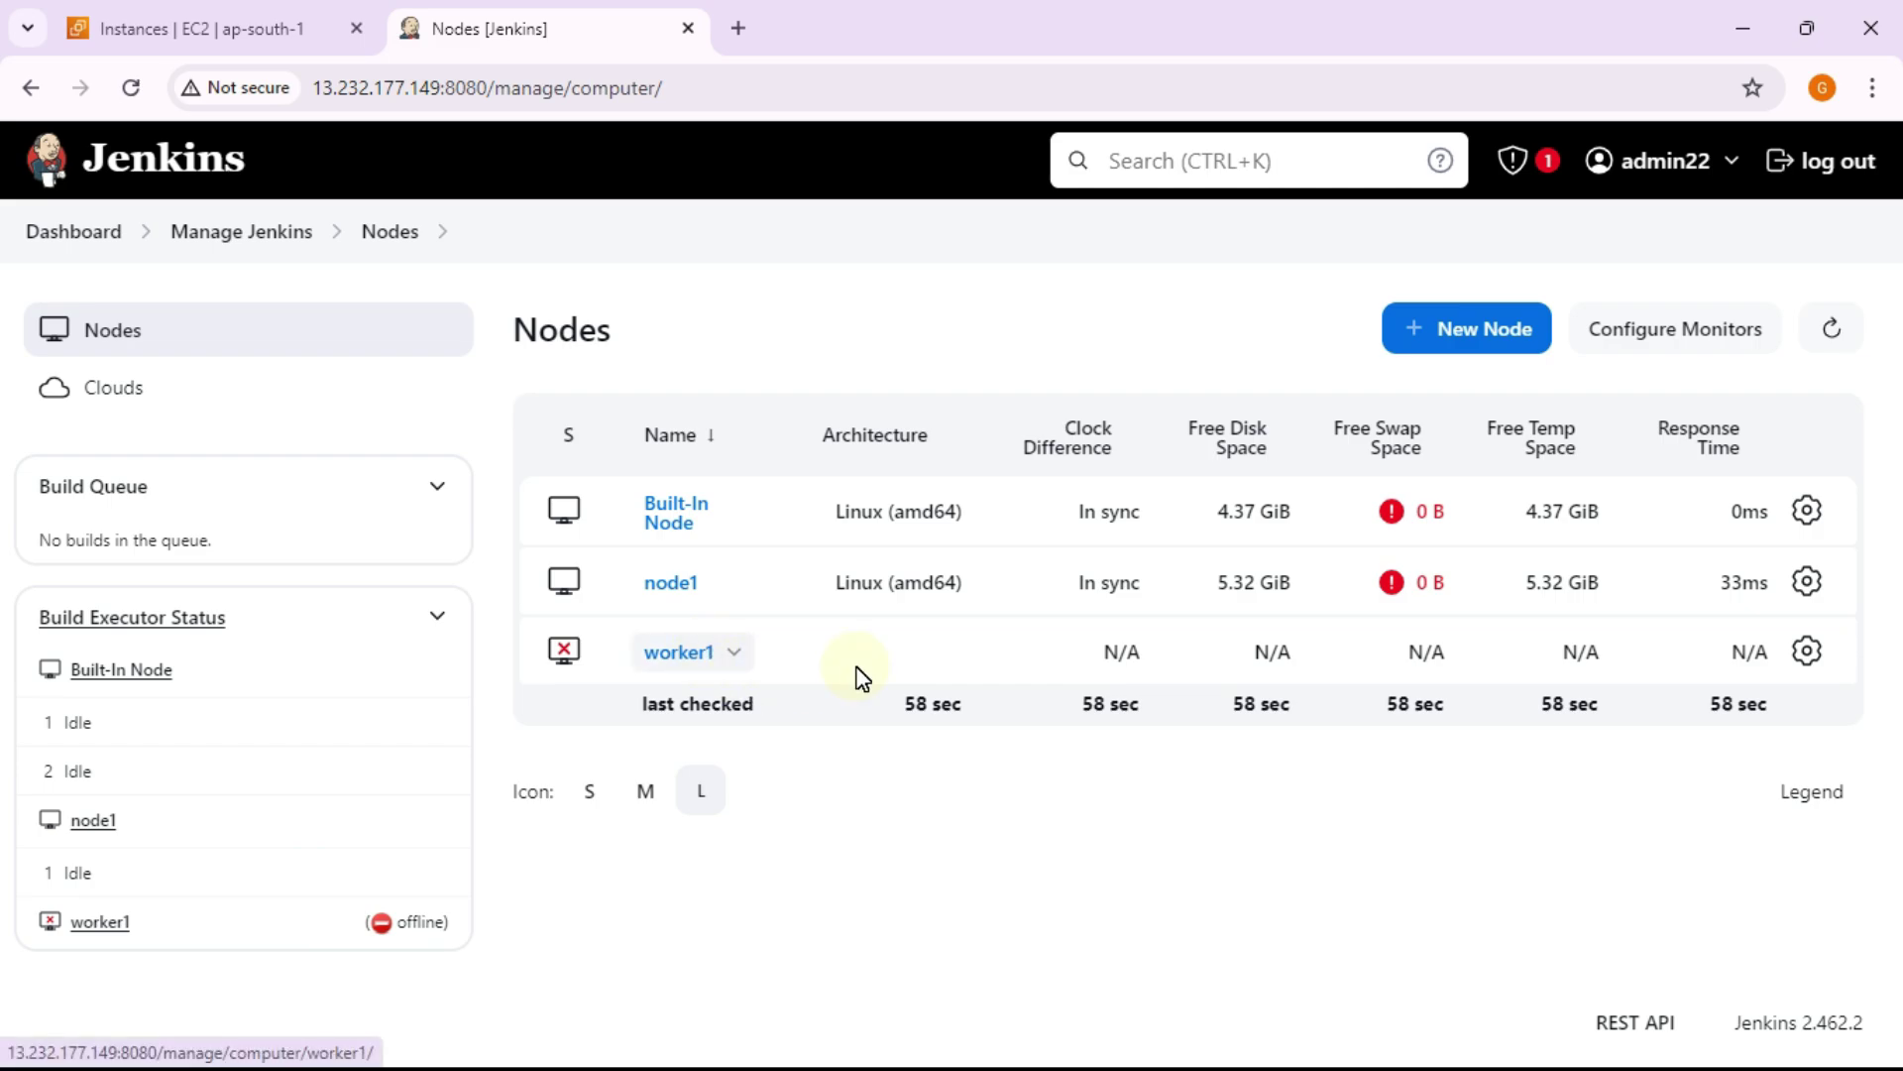
drag(437, 918, 493, 943)
click(416, 922)
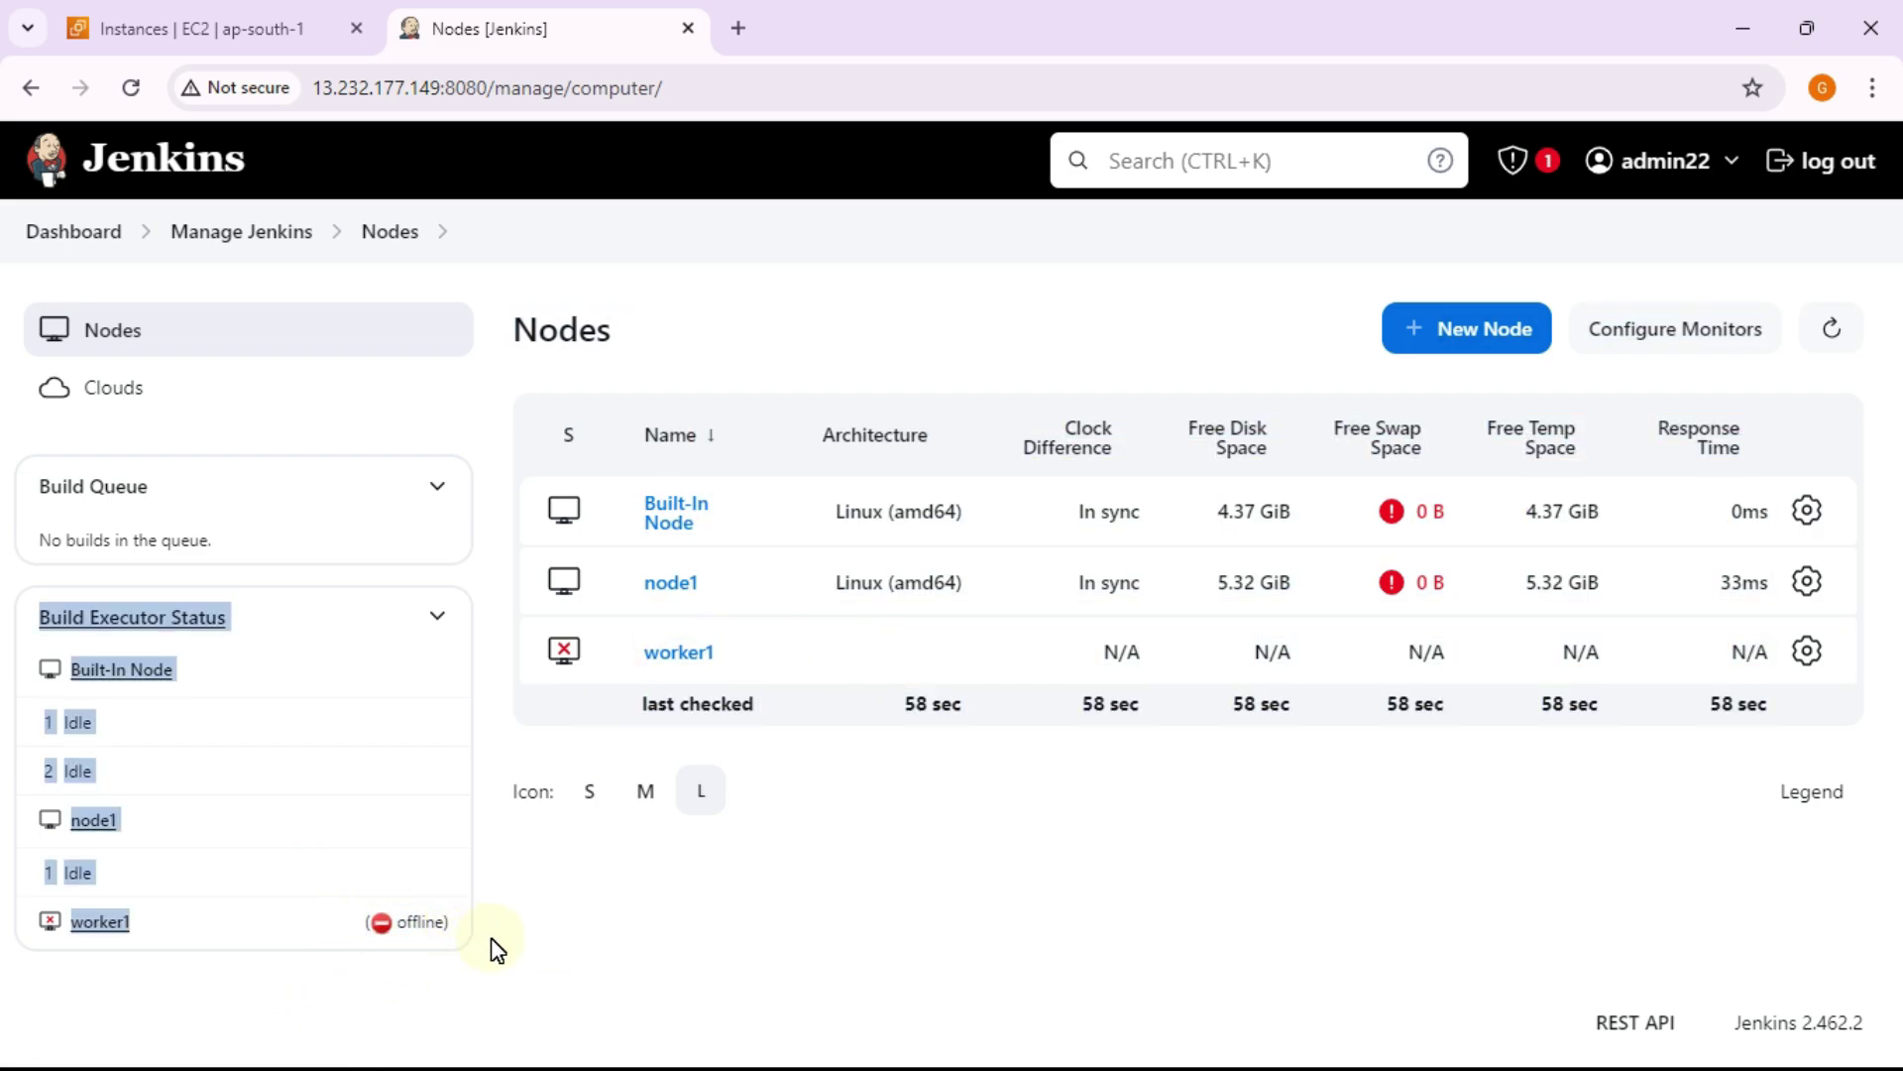
click(523, 939)
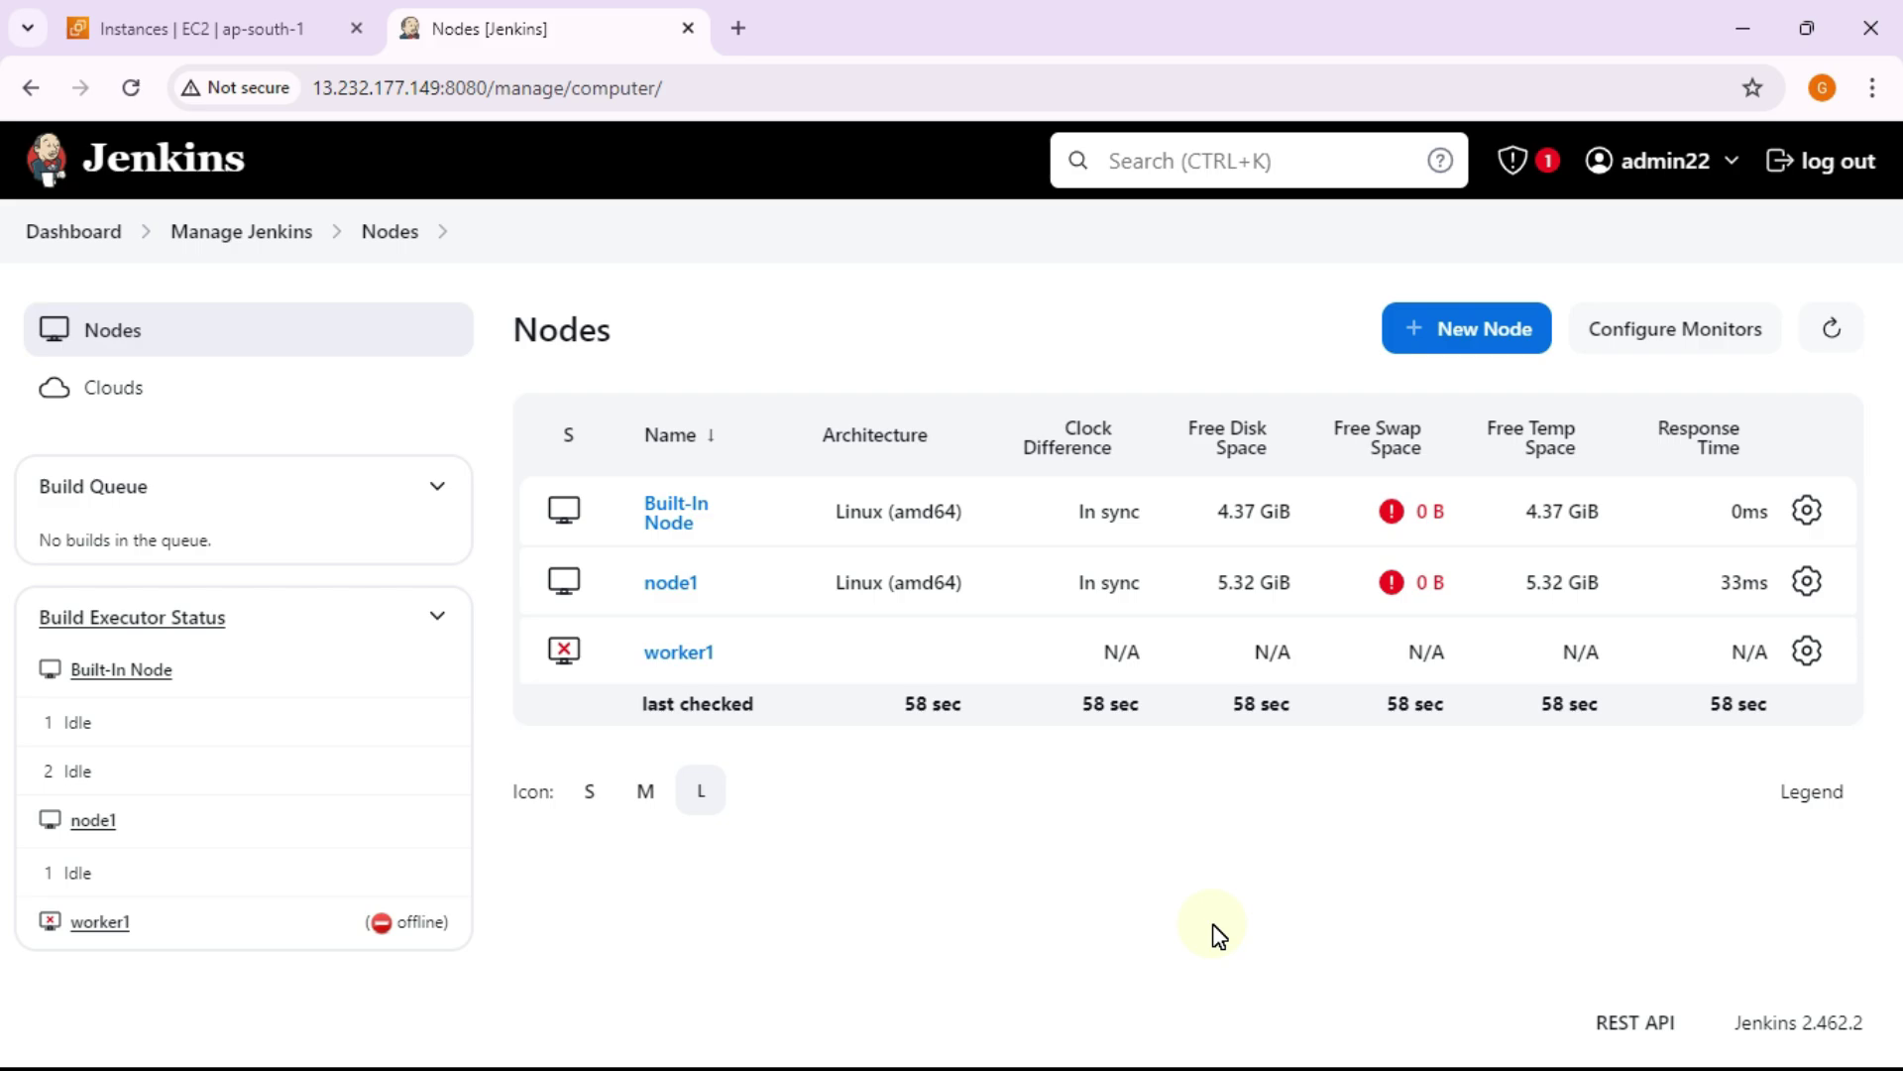
click(86, 236)
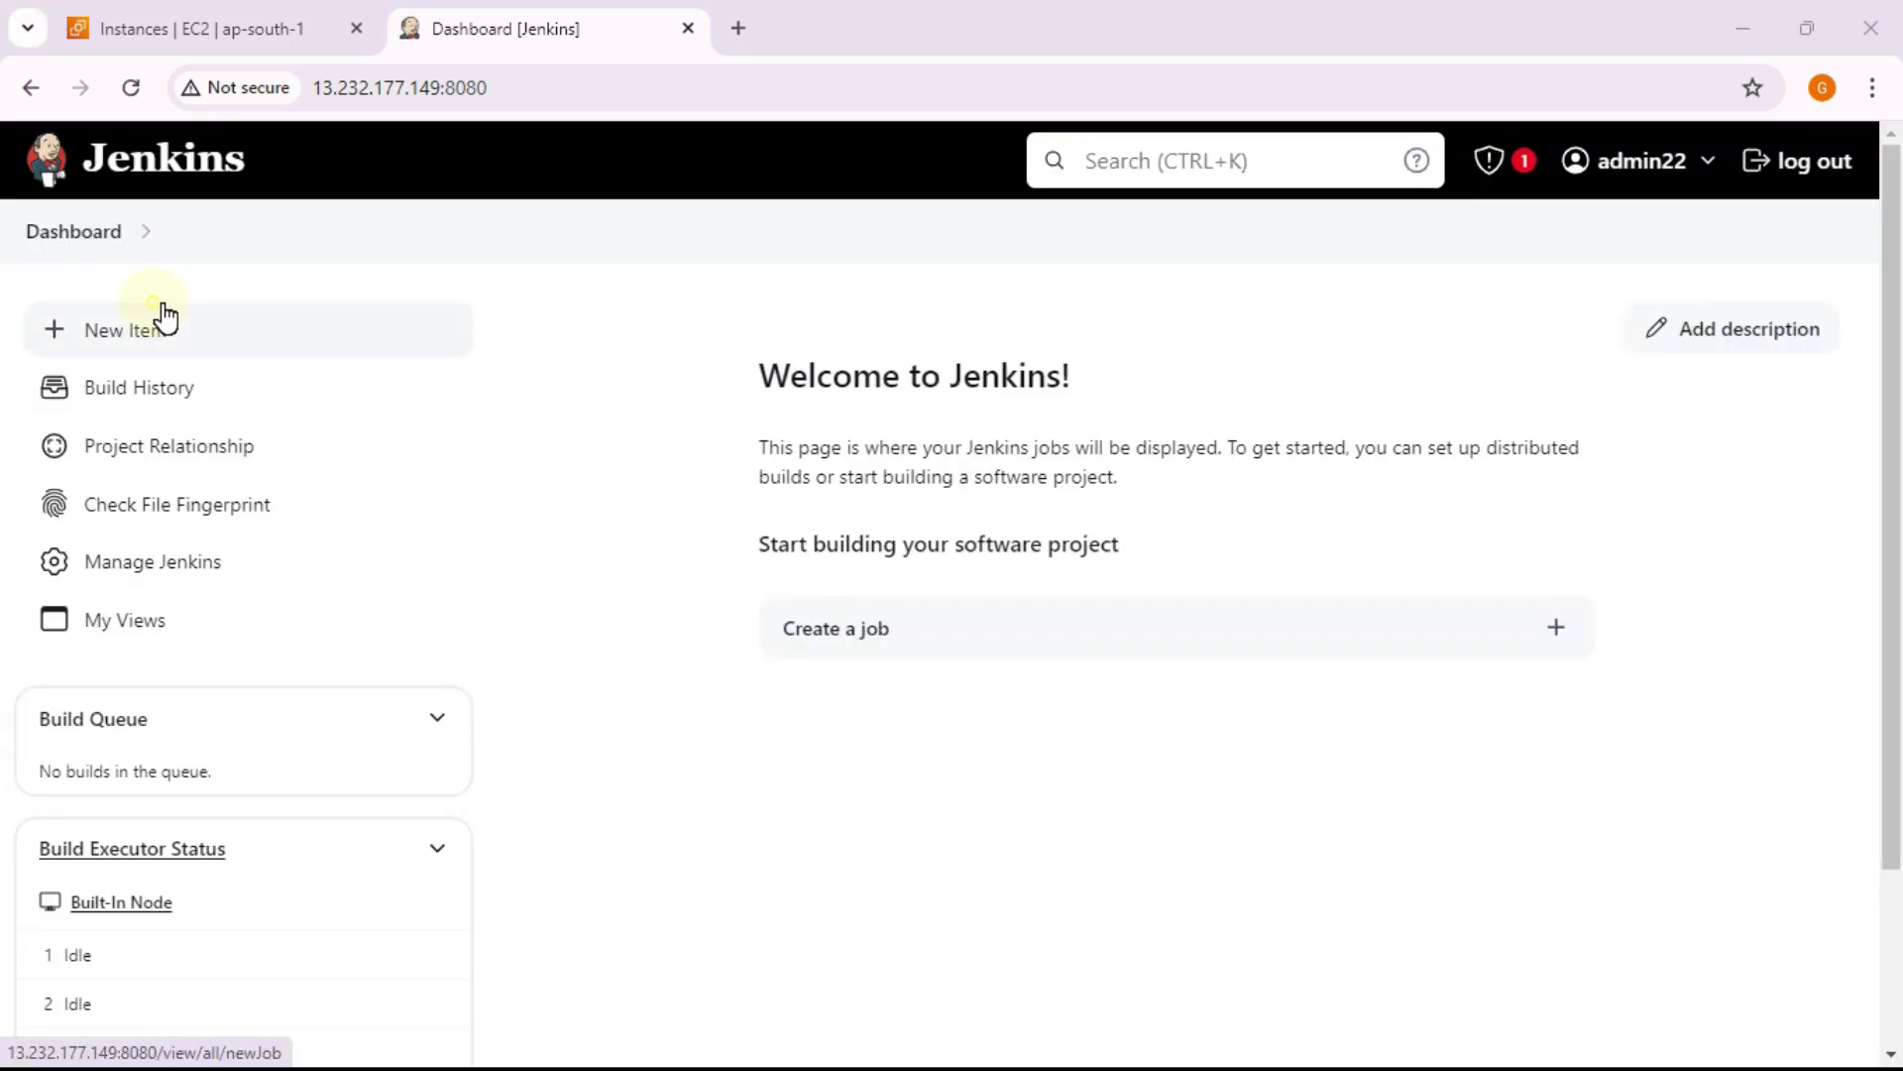
Step: Create a new Freestyle project named newjob1
click(160, 330)
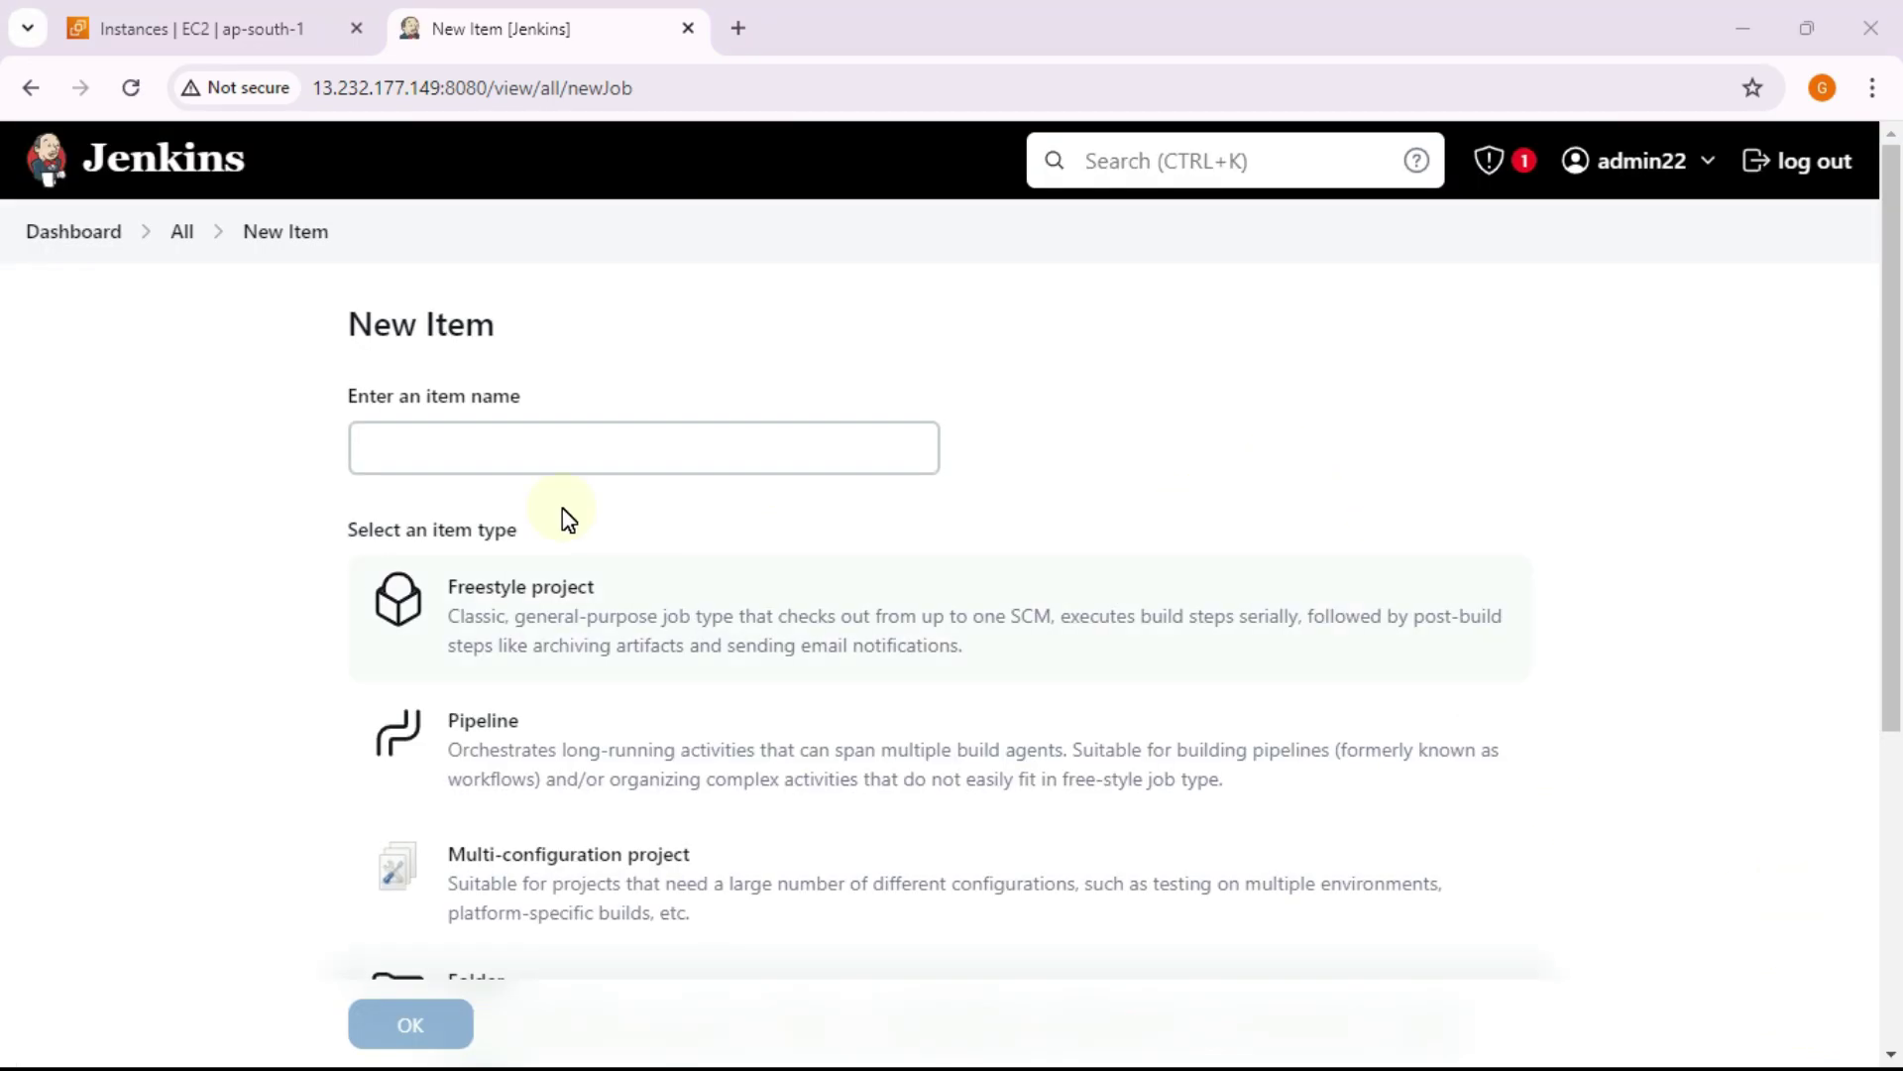
click(511, 430)
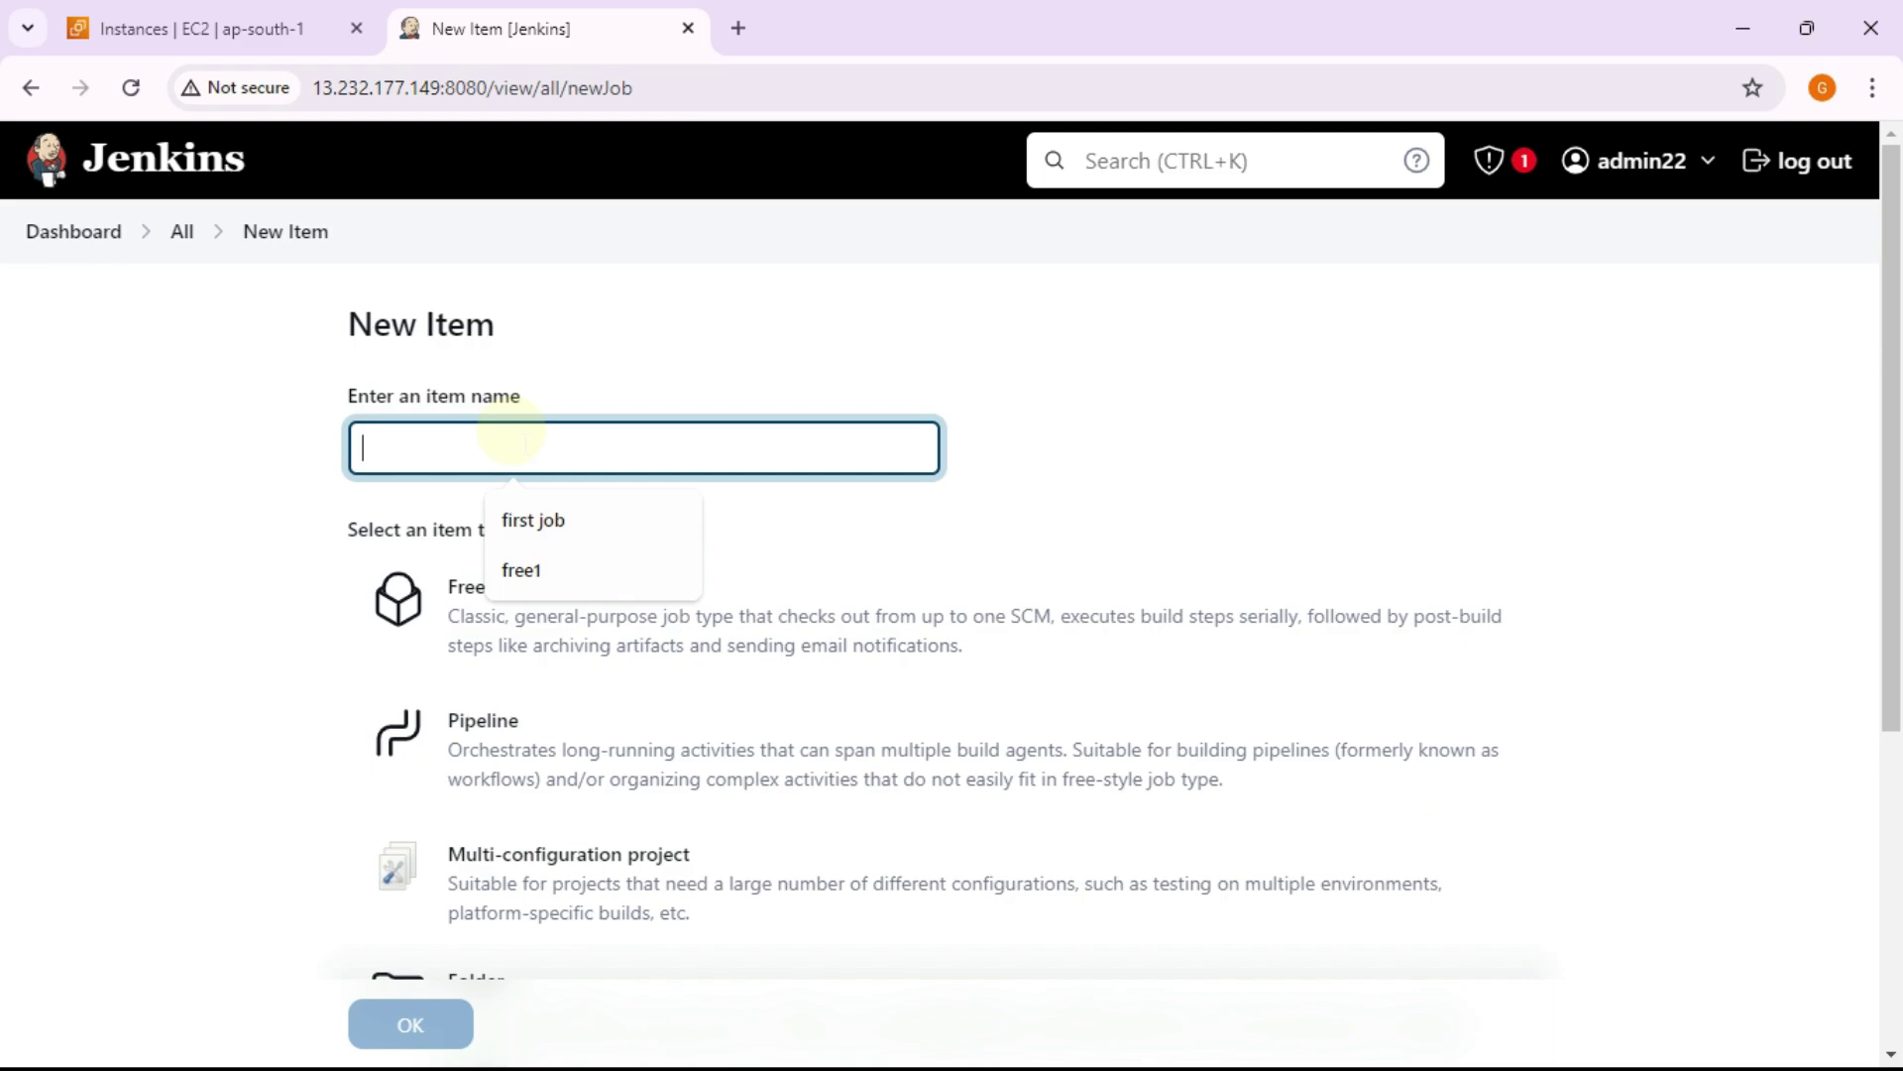
text(newjob1)
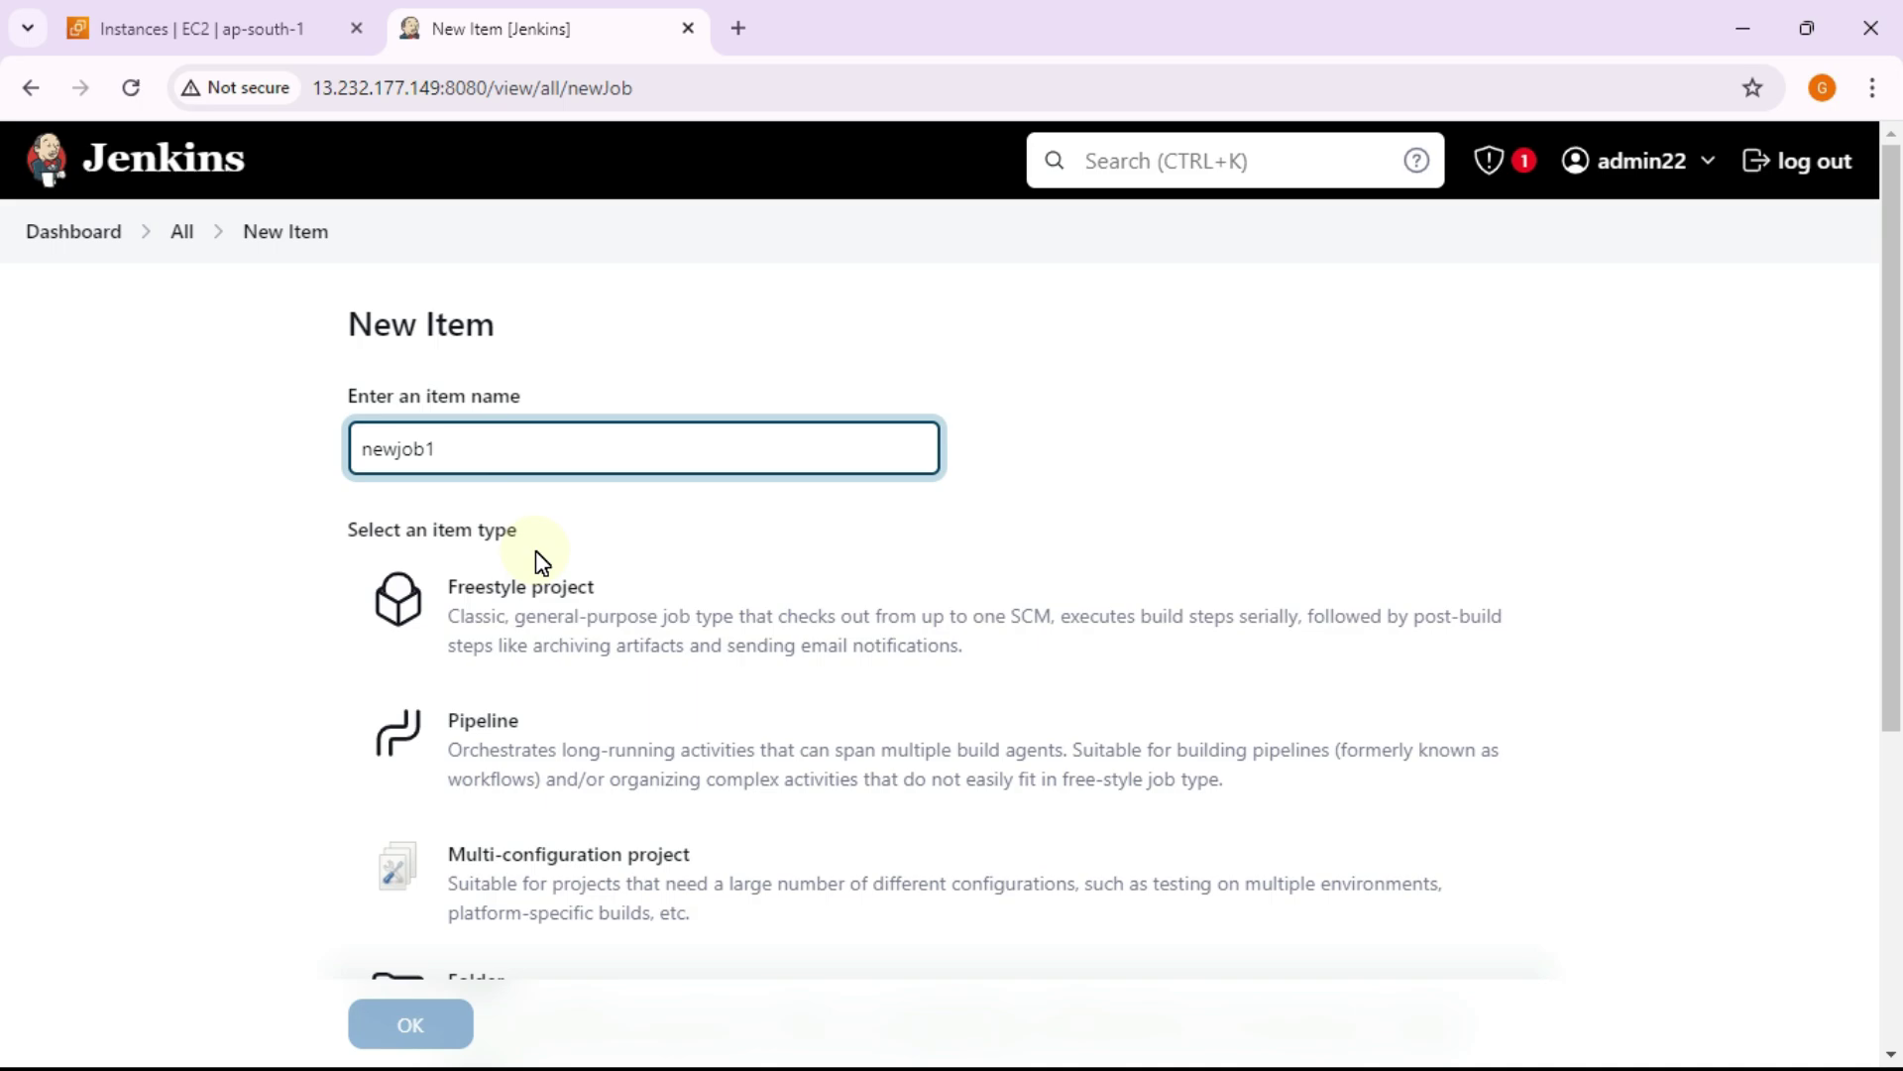
click(545, 620)
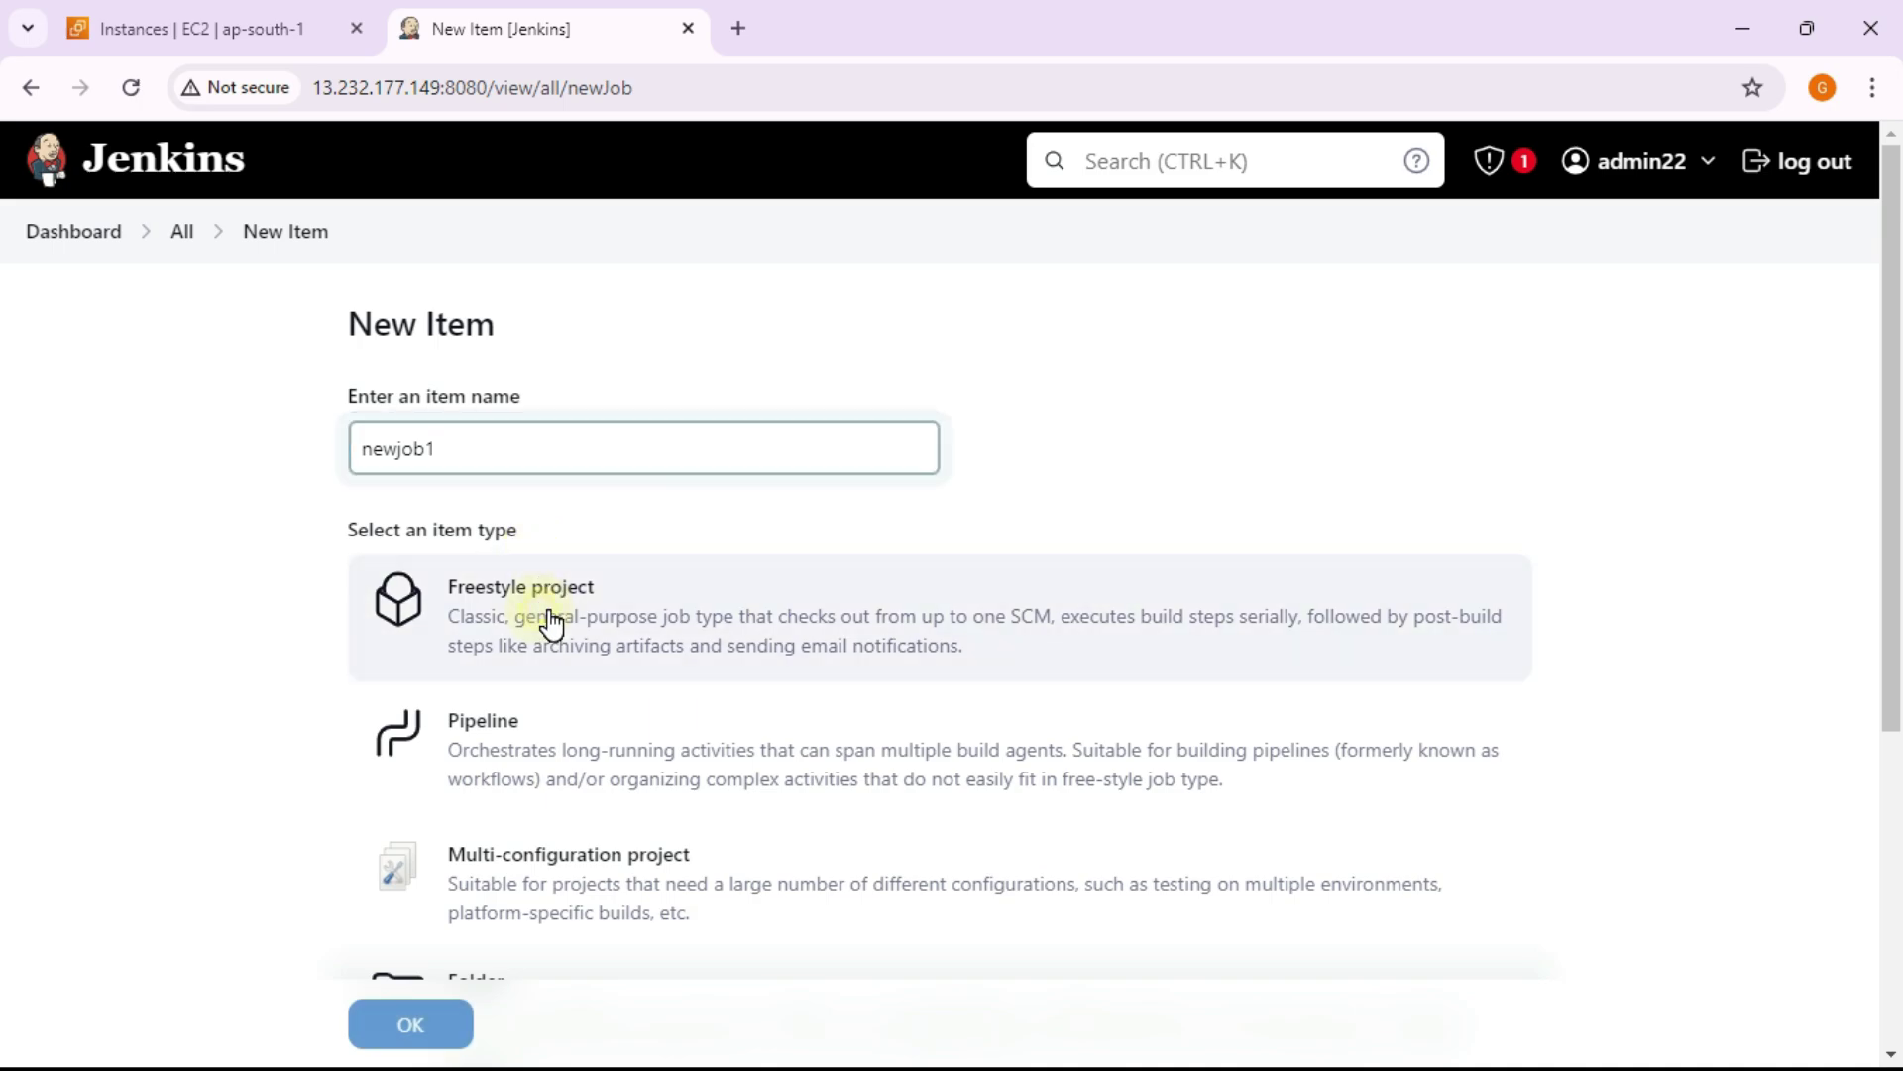
click(402, 1028)
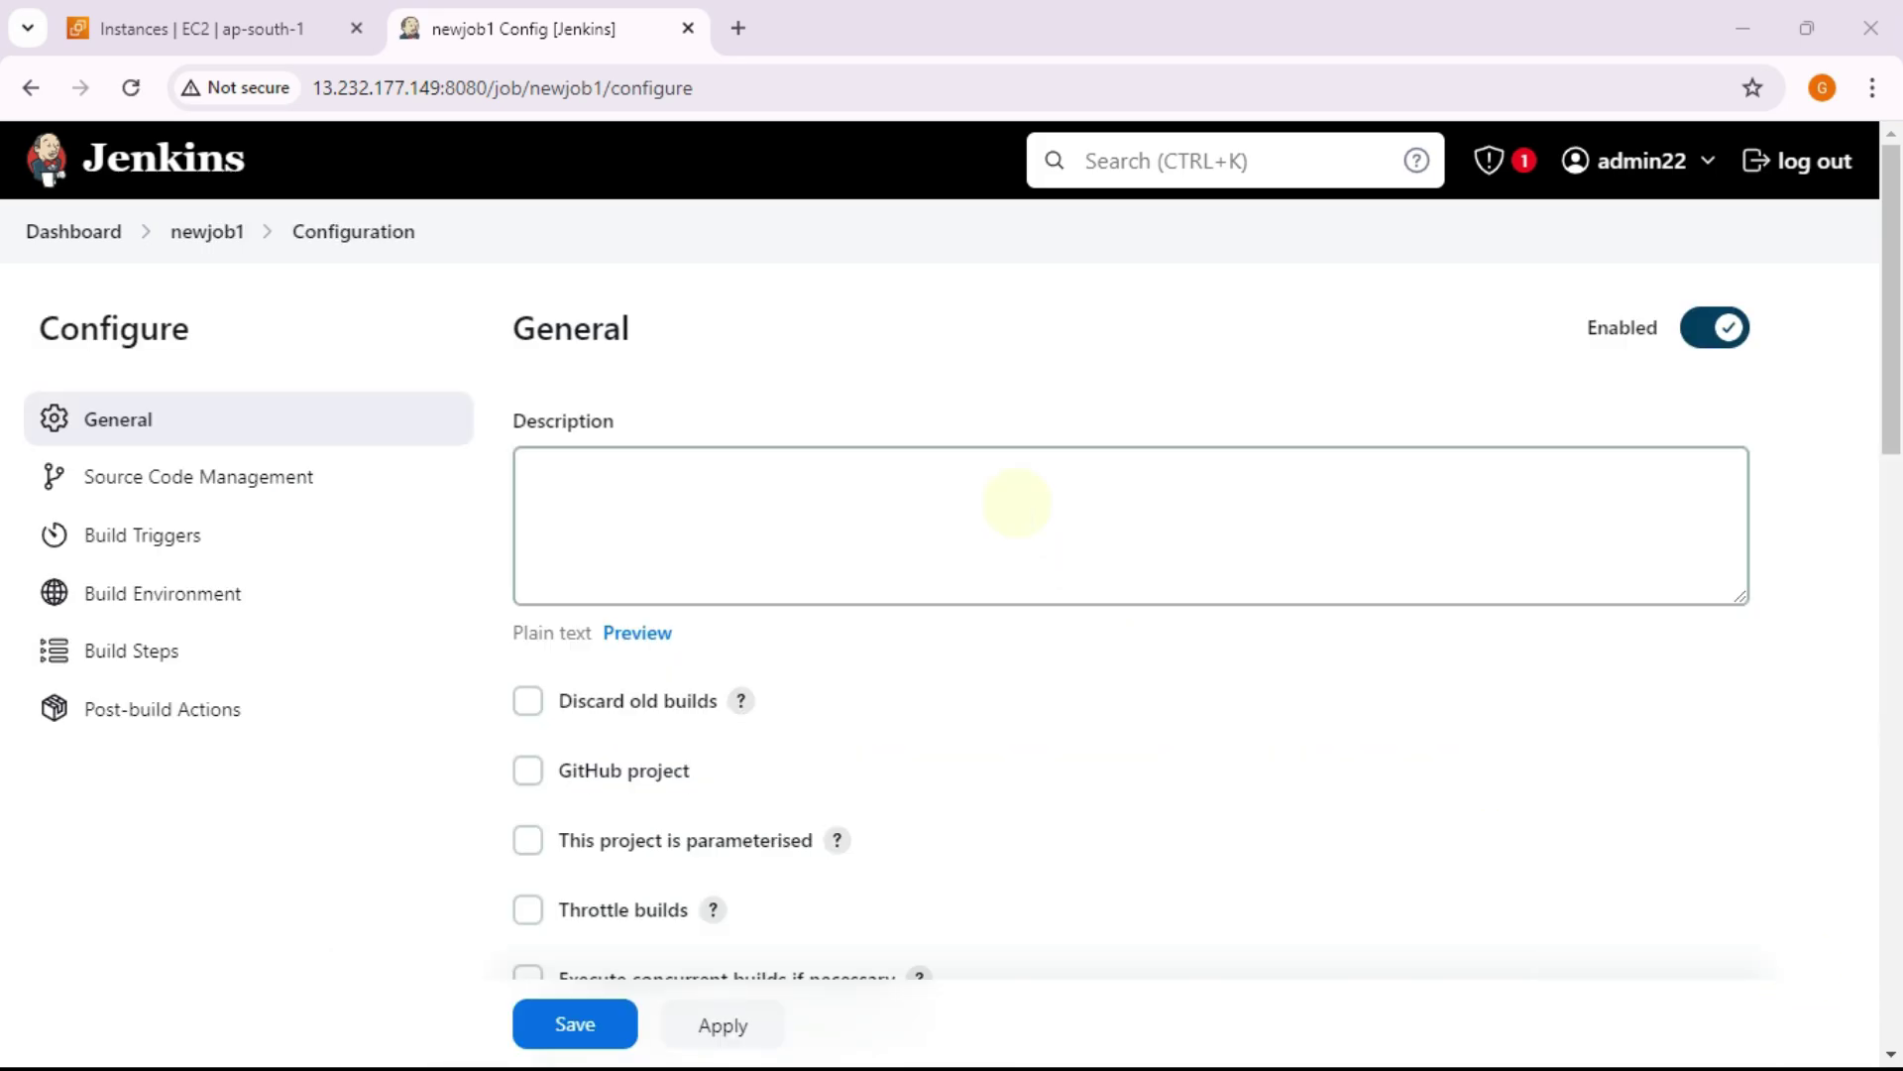
Step: Enter the description 'welcome to new job', correcting 'welcom' to 'welcome'
click(949, 483)
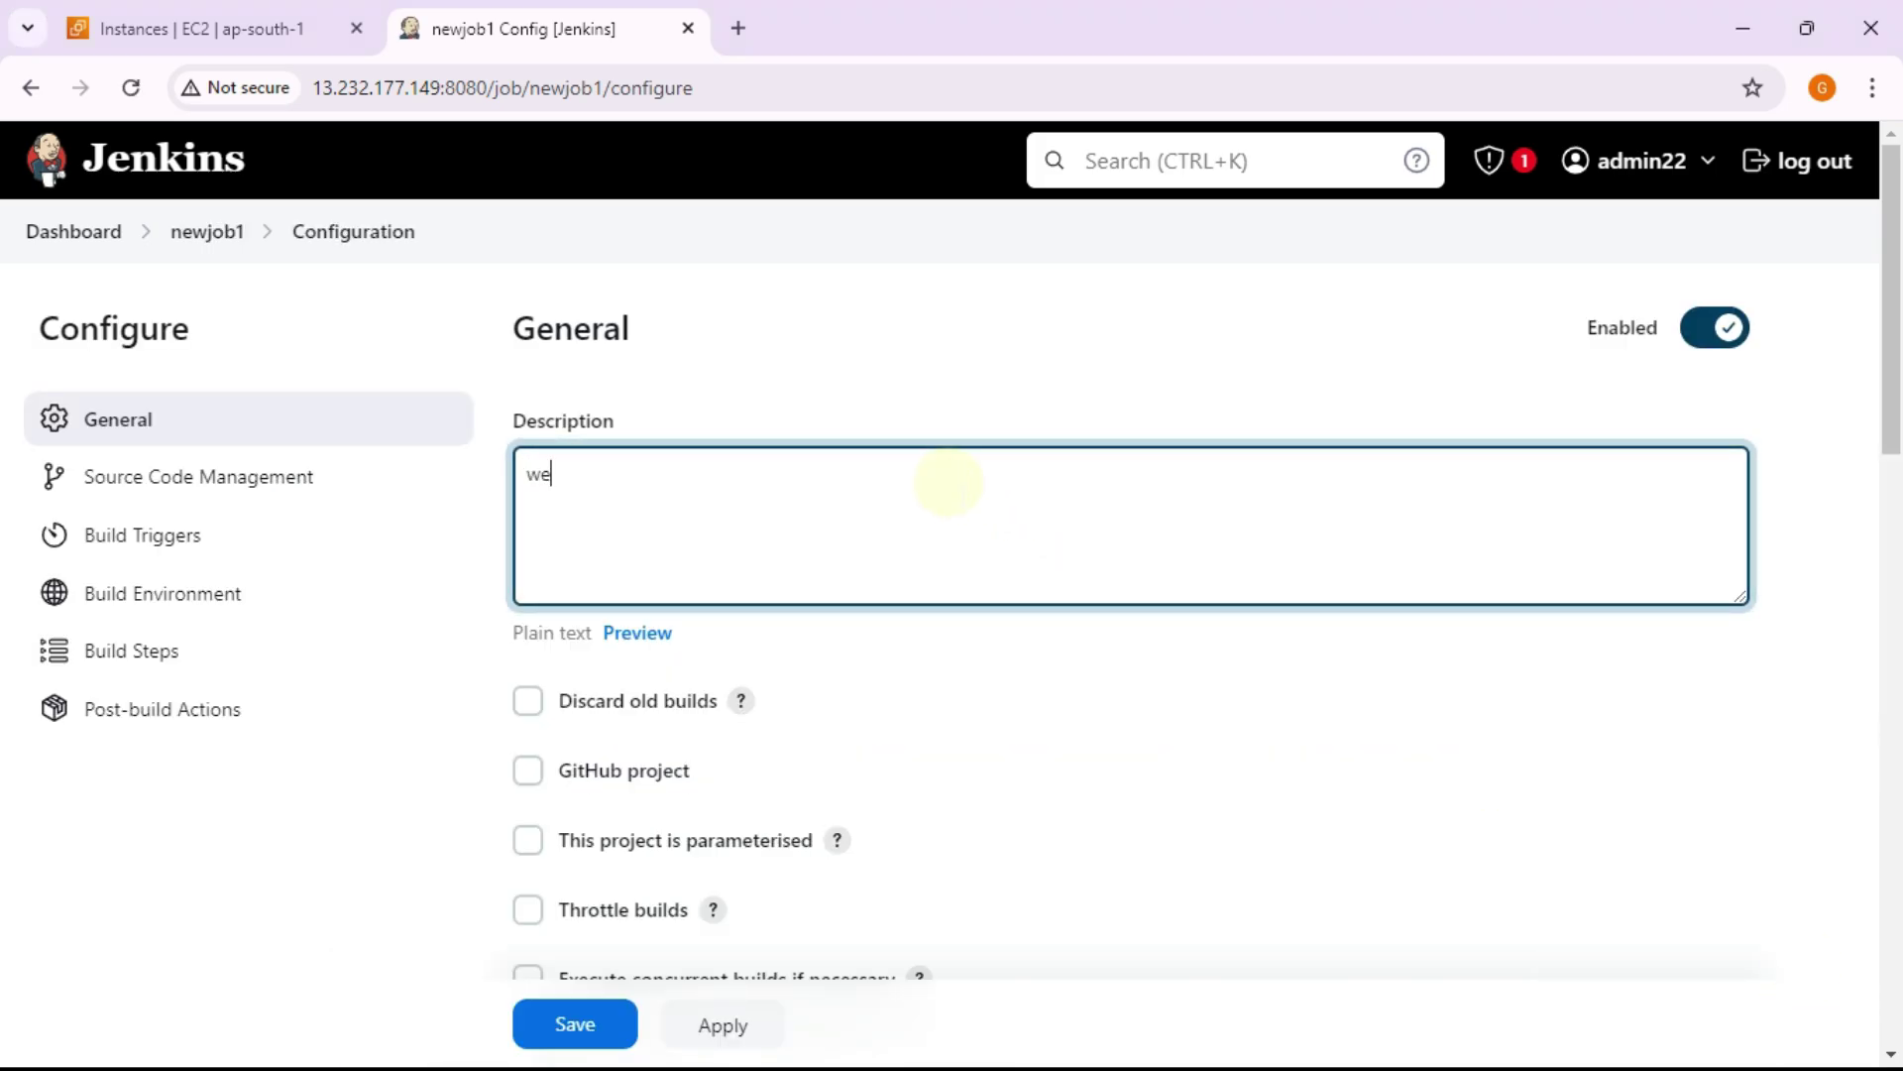
text(welcome to new)
double_click(588, 484)
right_click(591, 490)
click(619, 514)
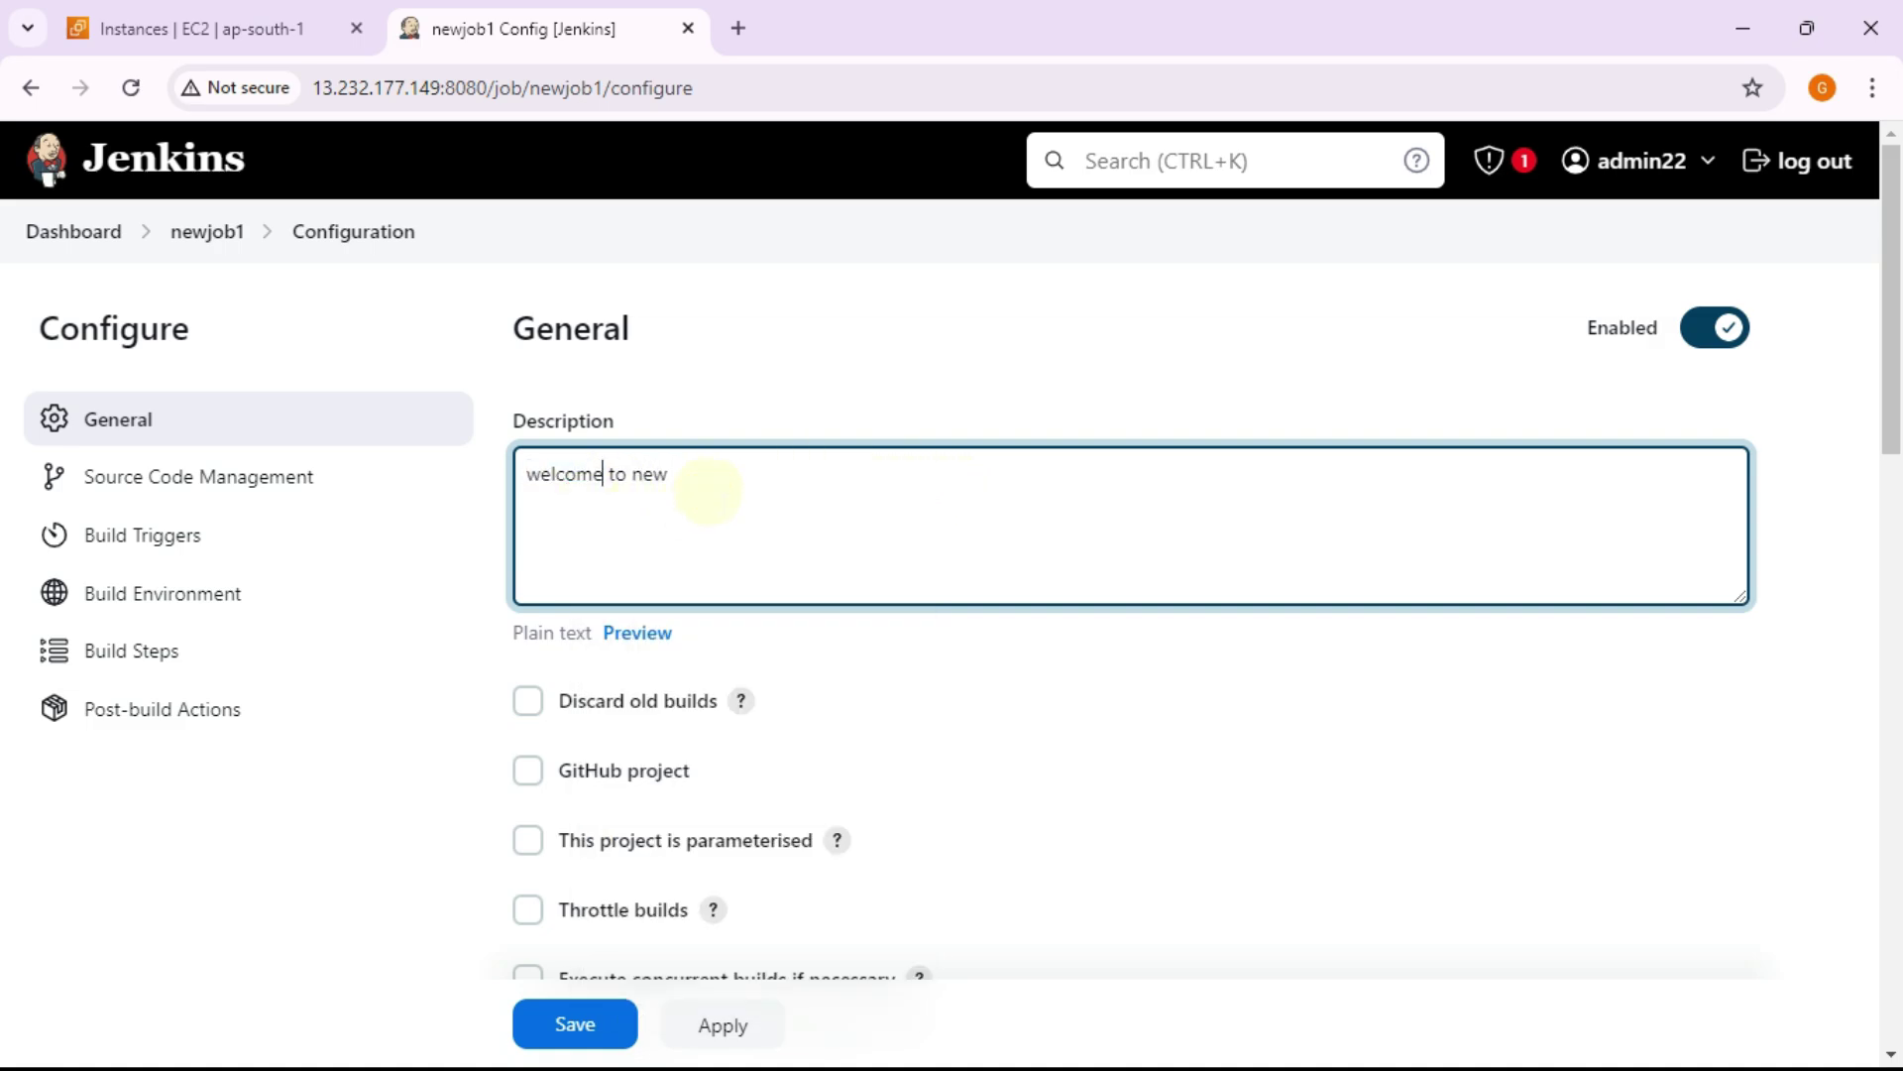
text(job)
Step: Choose Git for source code management and ready the Repository URL field
scroll(710, 488, down, 3)
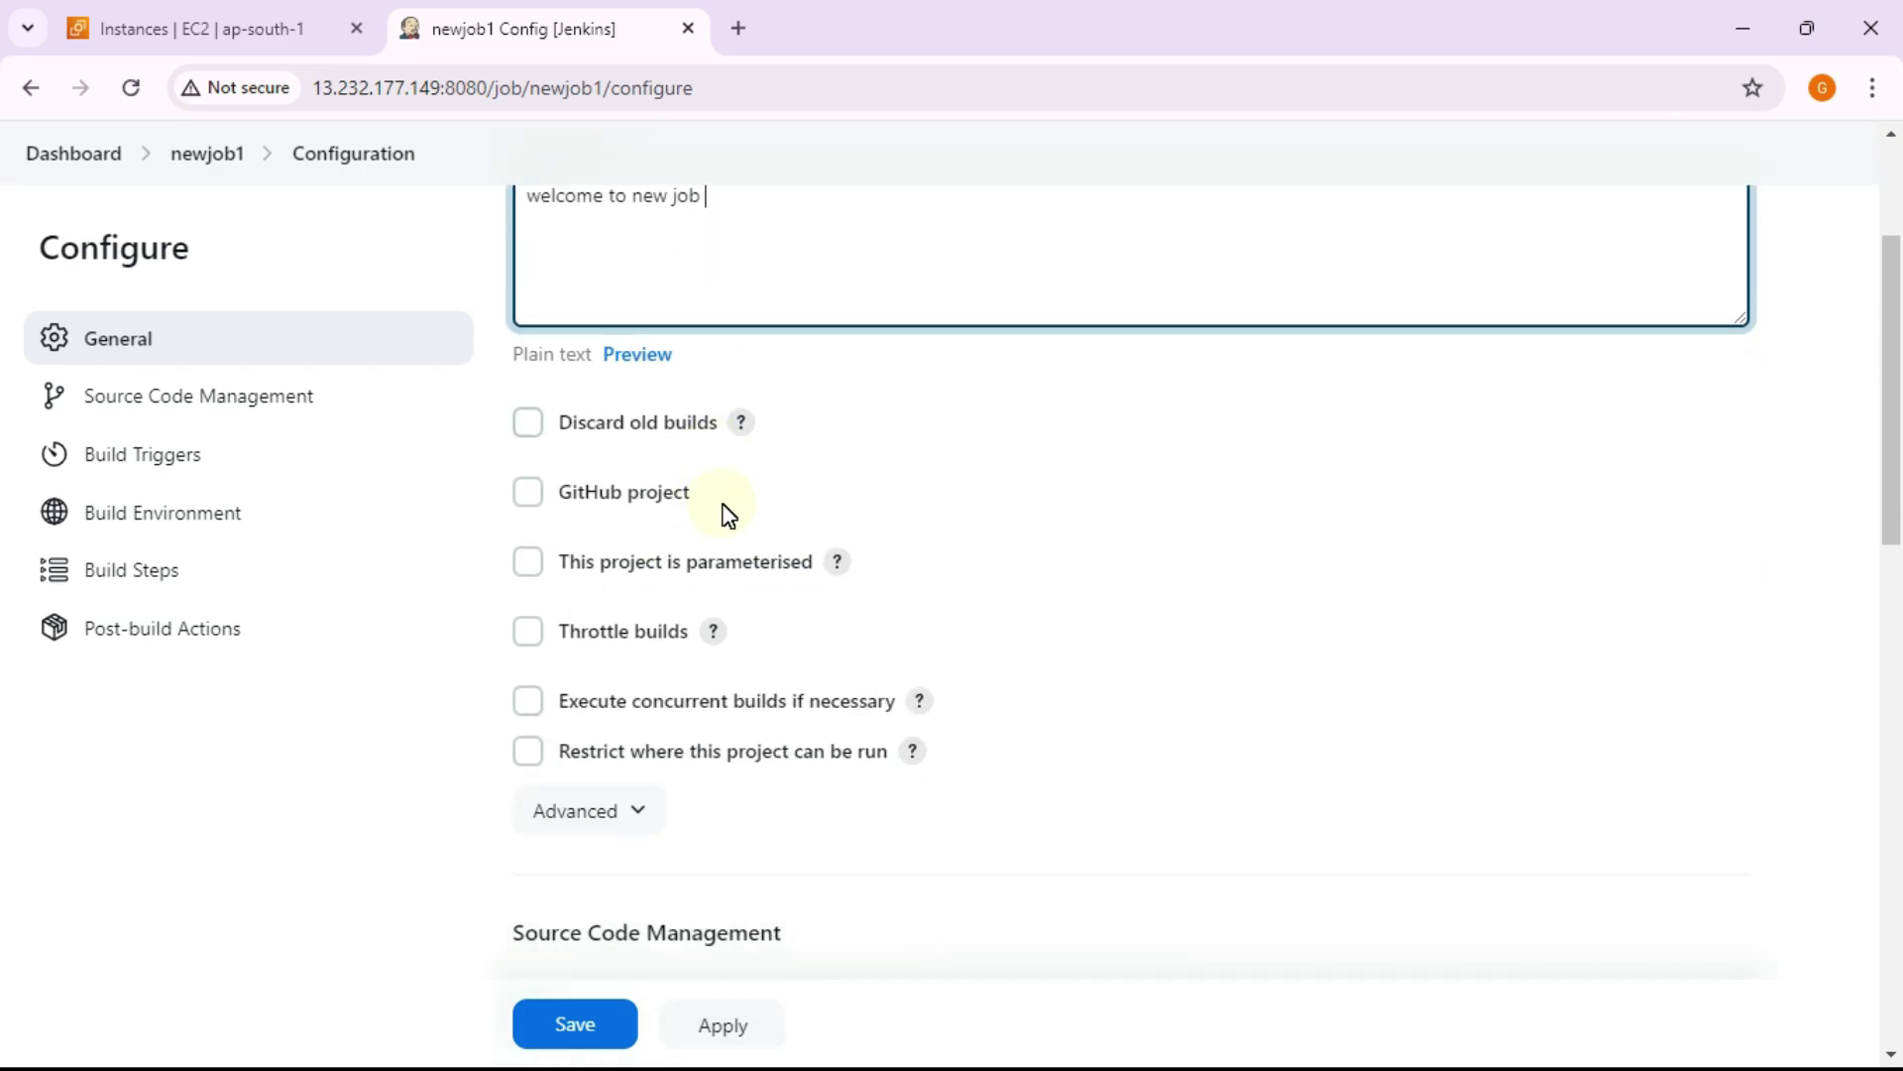
scroll(773, 505, down, 2)
scroll(694, 486, down, 3)
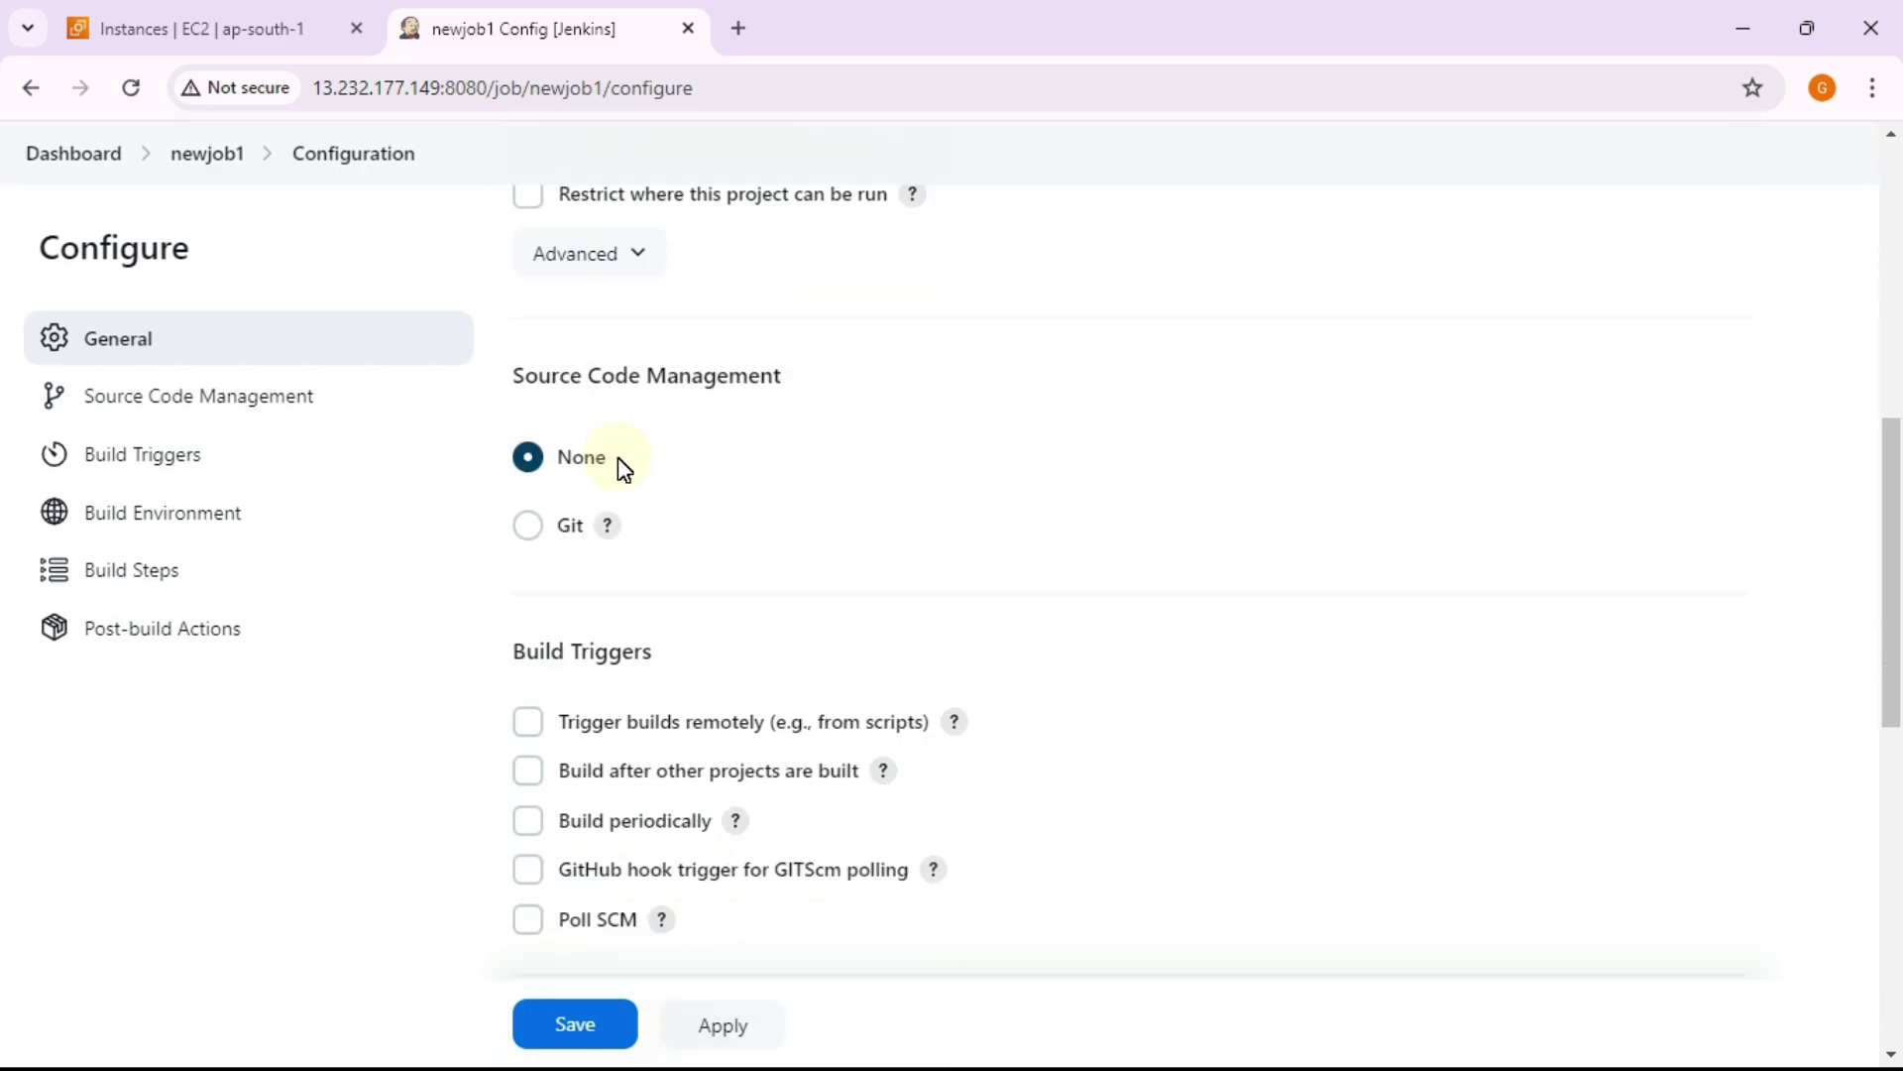
click(556, 536)
scroll(989, 527, down, 2)
scroll(989, 528, down, 1)
click(952, 436)
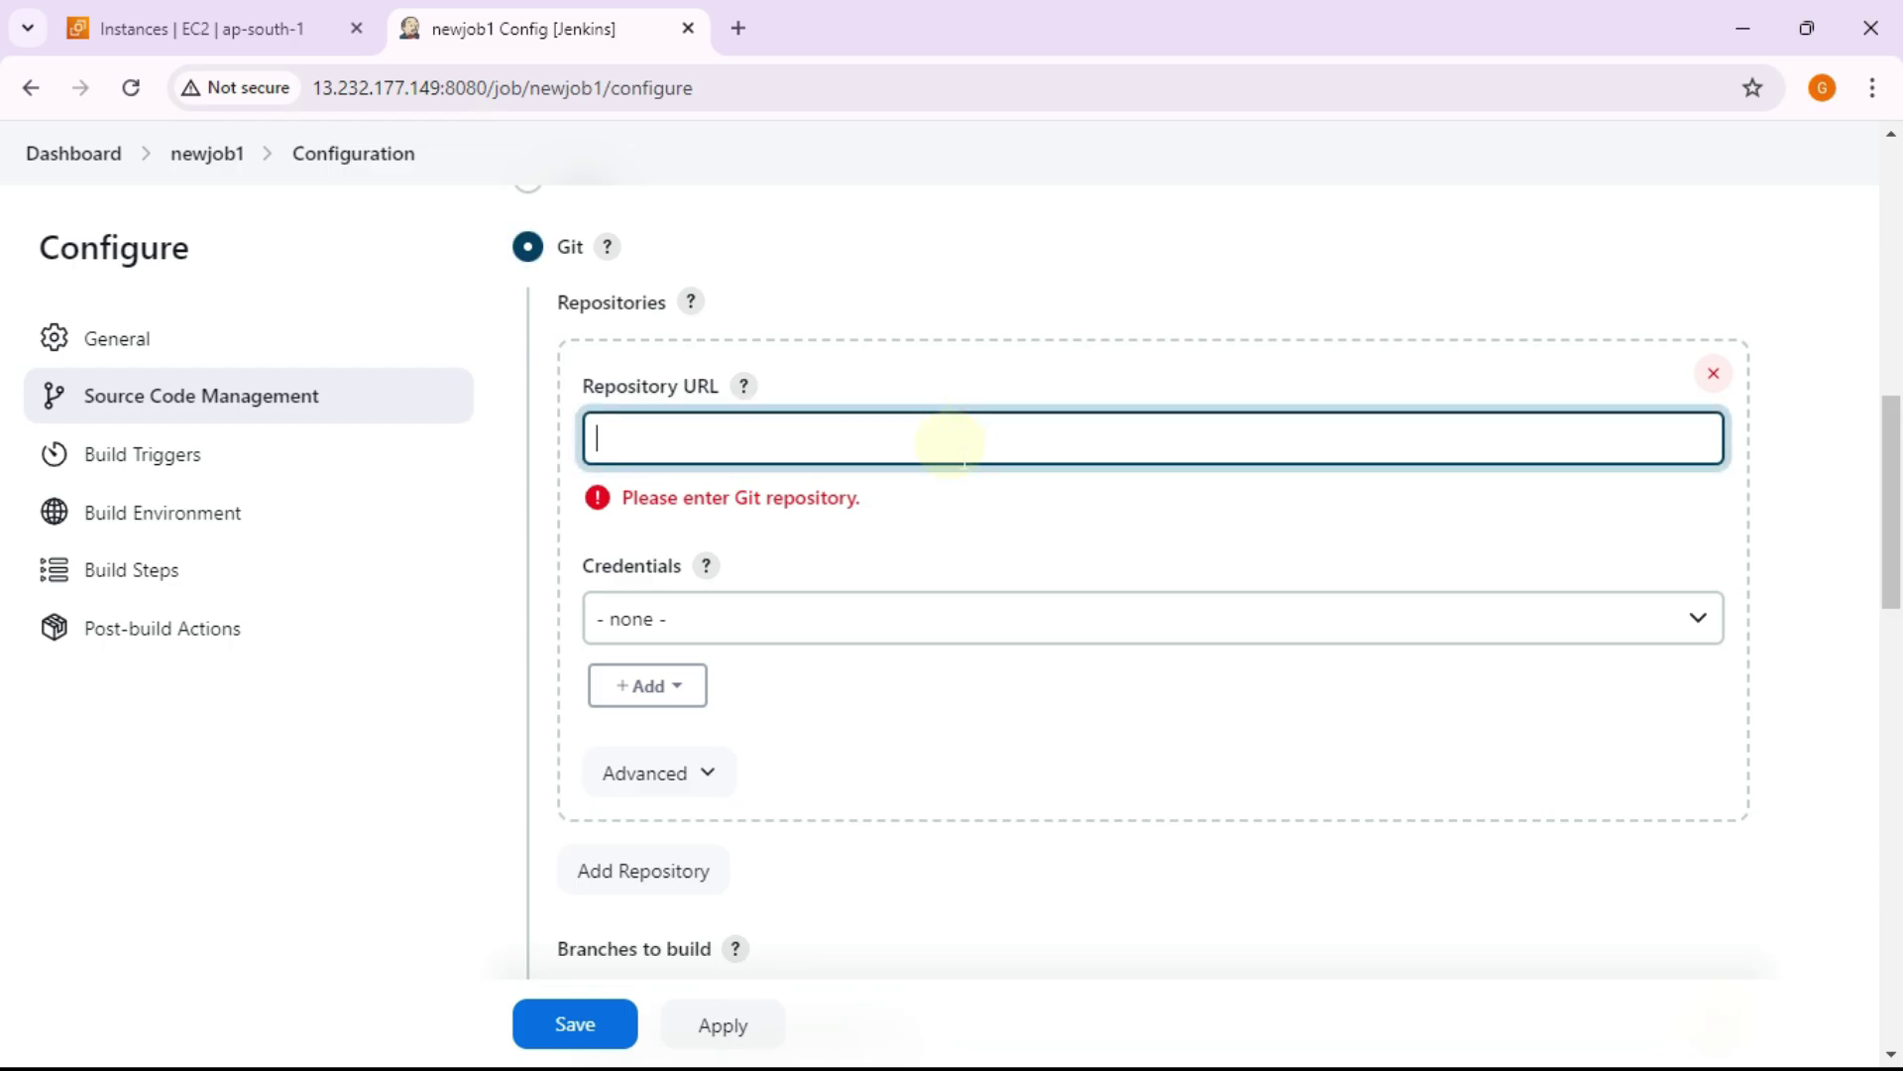
key(alt+Tab)
Step: Open the cloudwebrepo repository on GitHub and copy its HTTPS clone URL
click(942, 455)
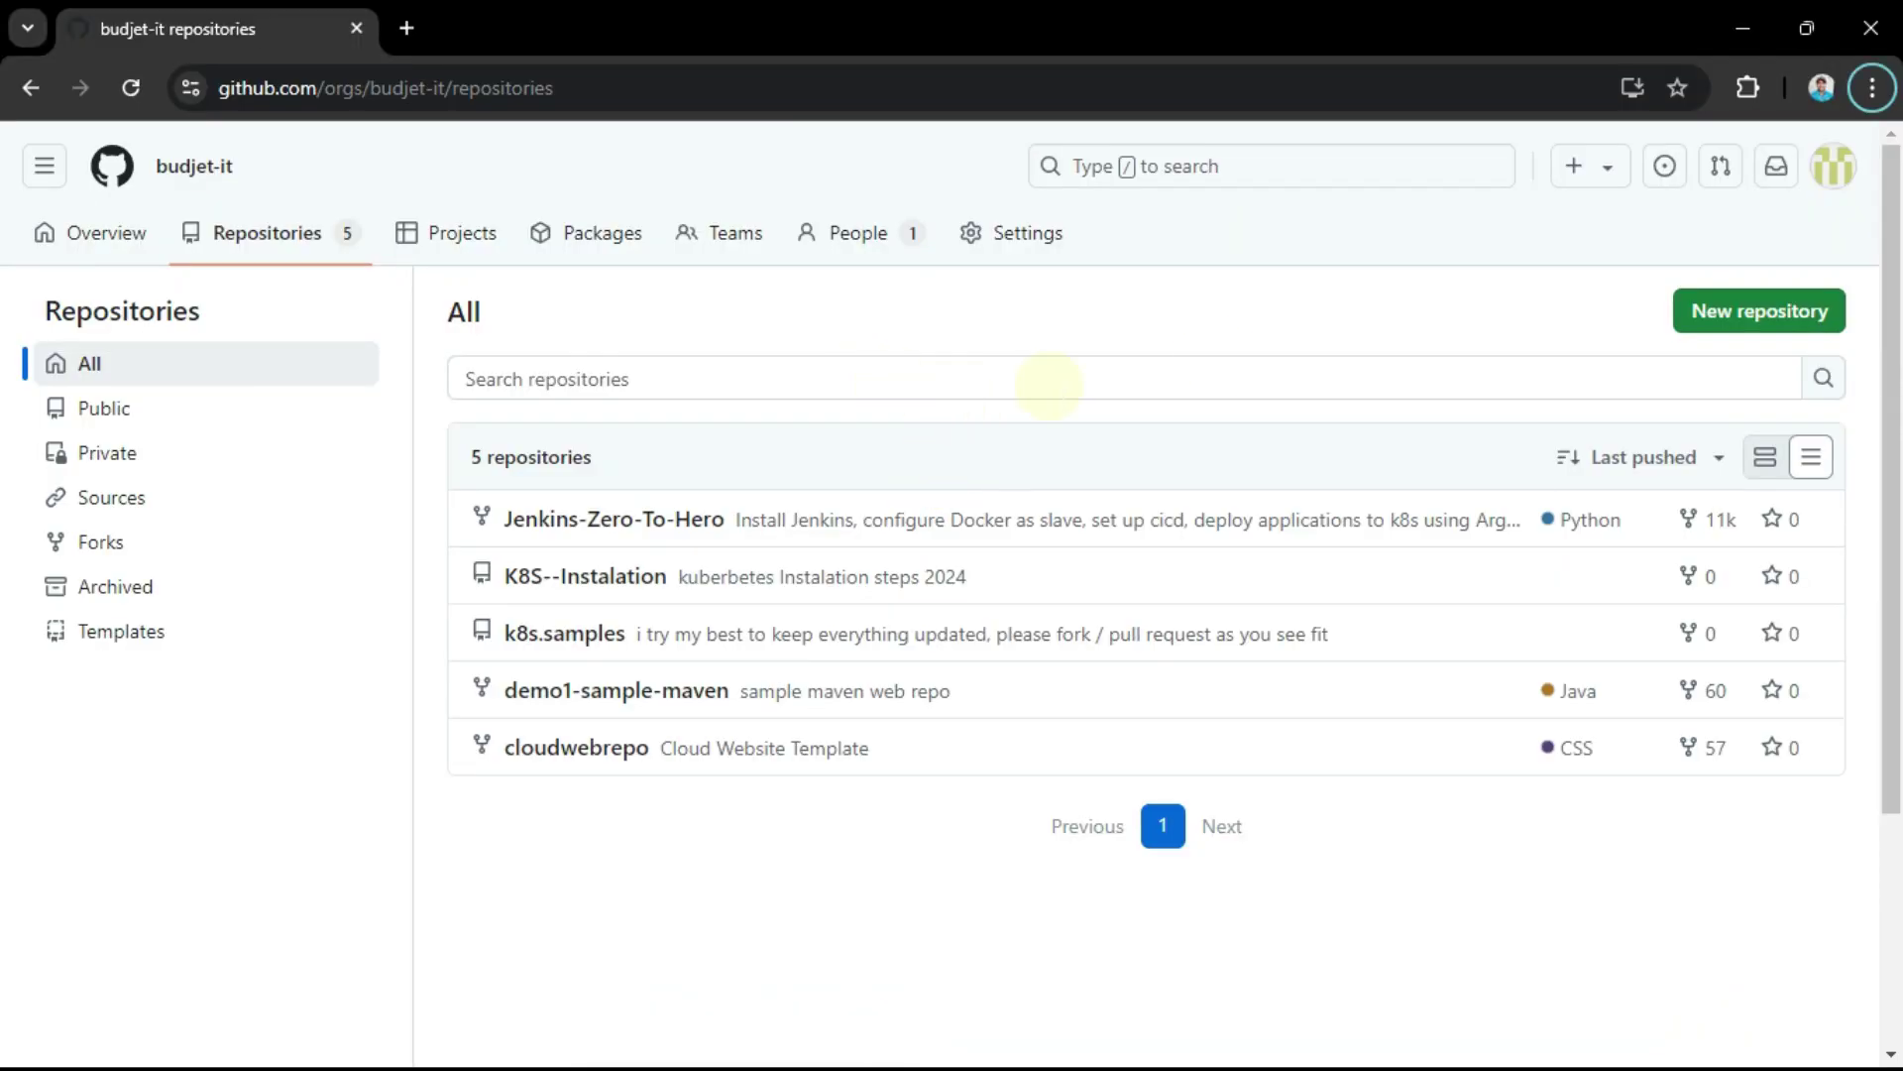
click(608, 749)
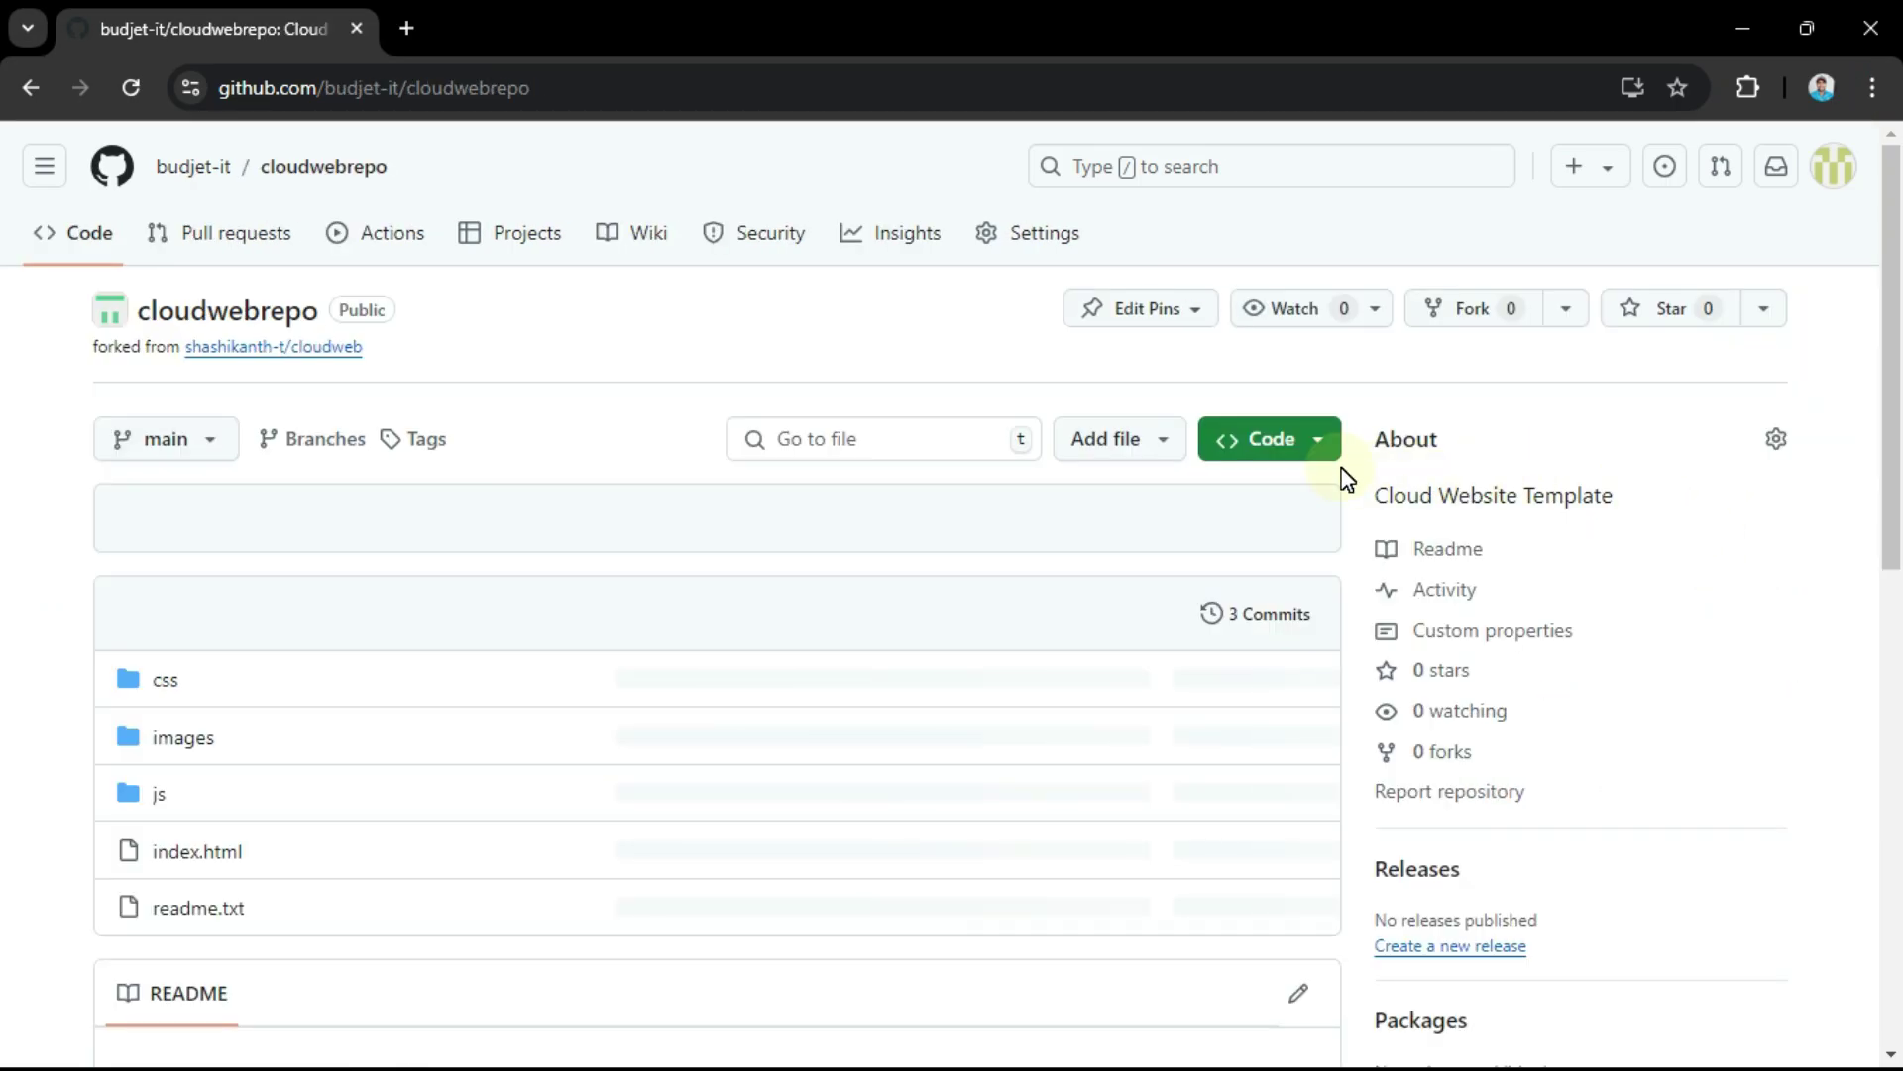
click(1307, 439)
click(1296, 686)
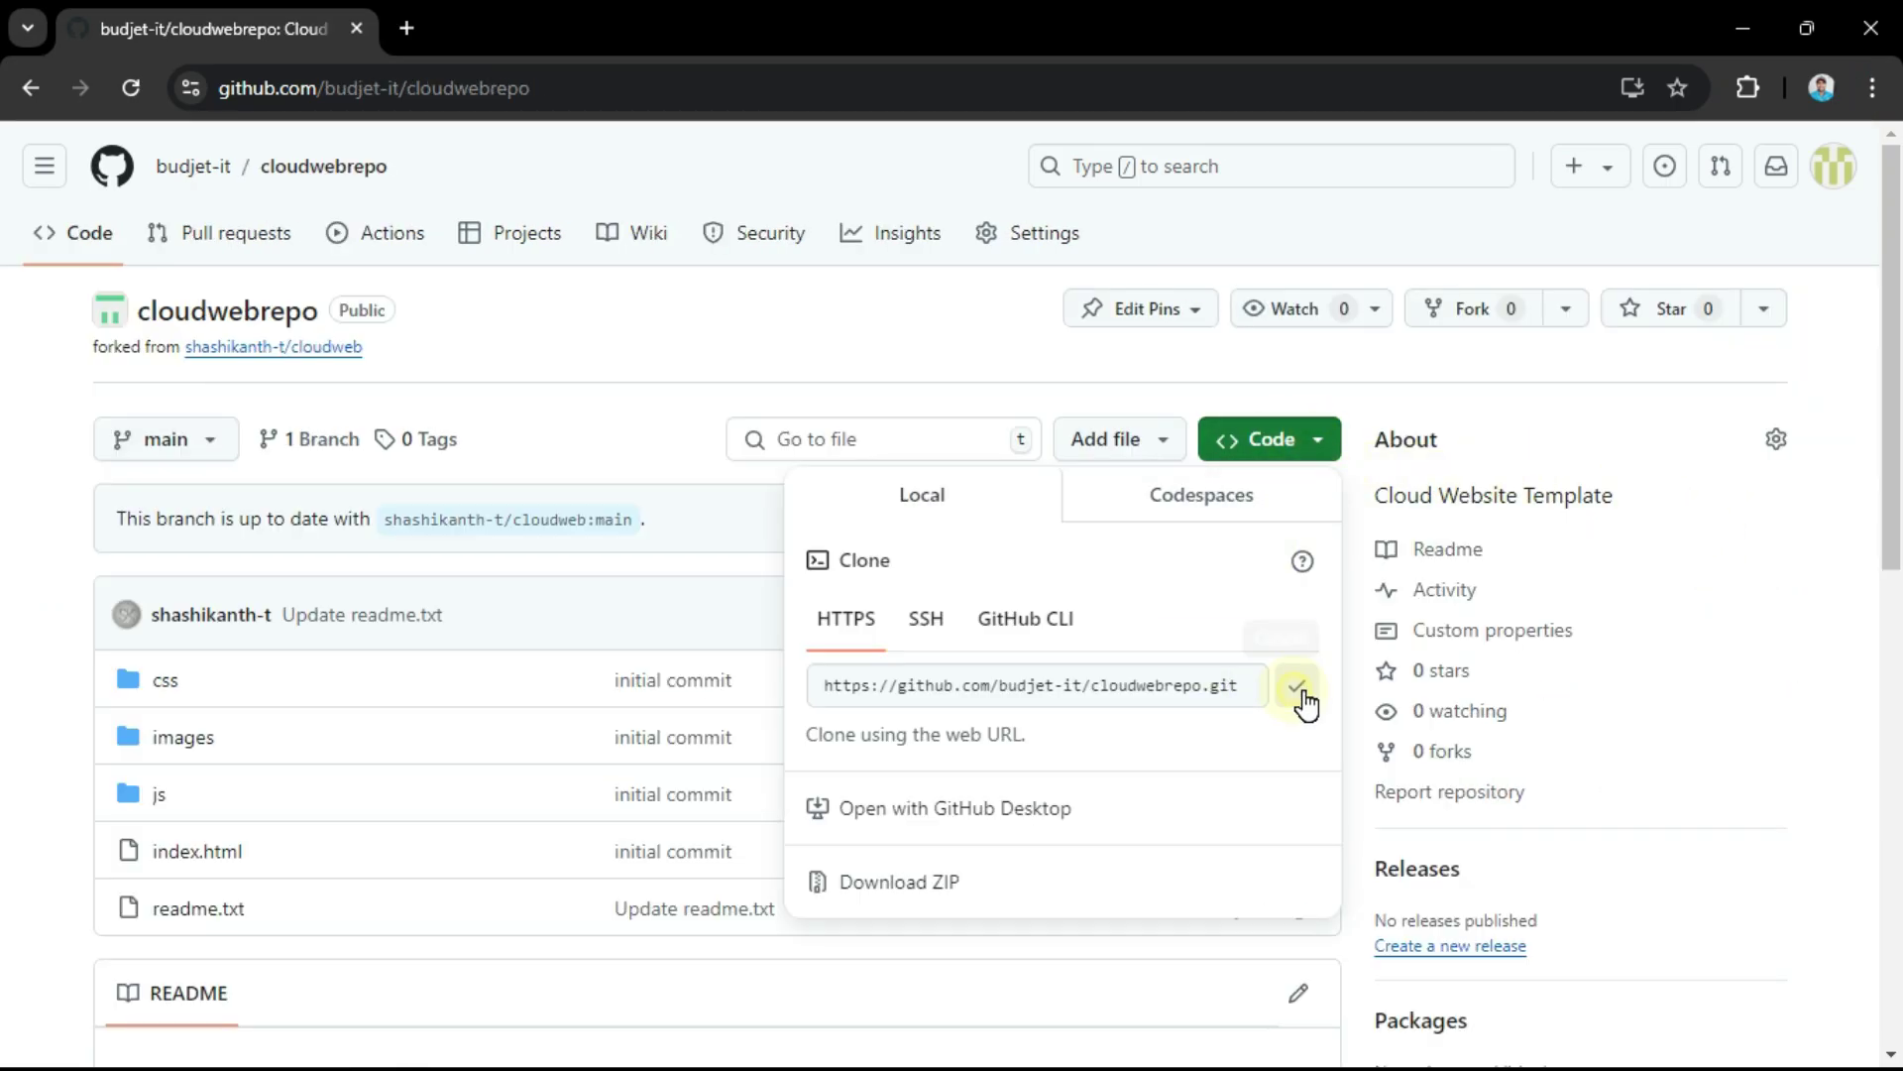
key(alt+Tab)
Step: Paste the cloudwebrepo HTTPS URL as the Git repository URL, leaving credentials as none
click(988, 454)
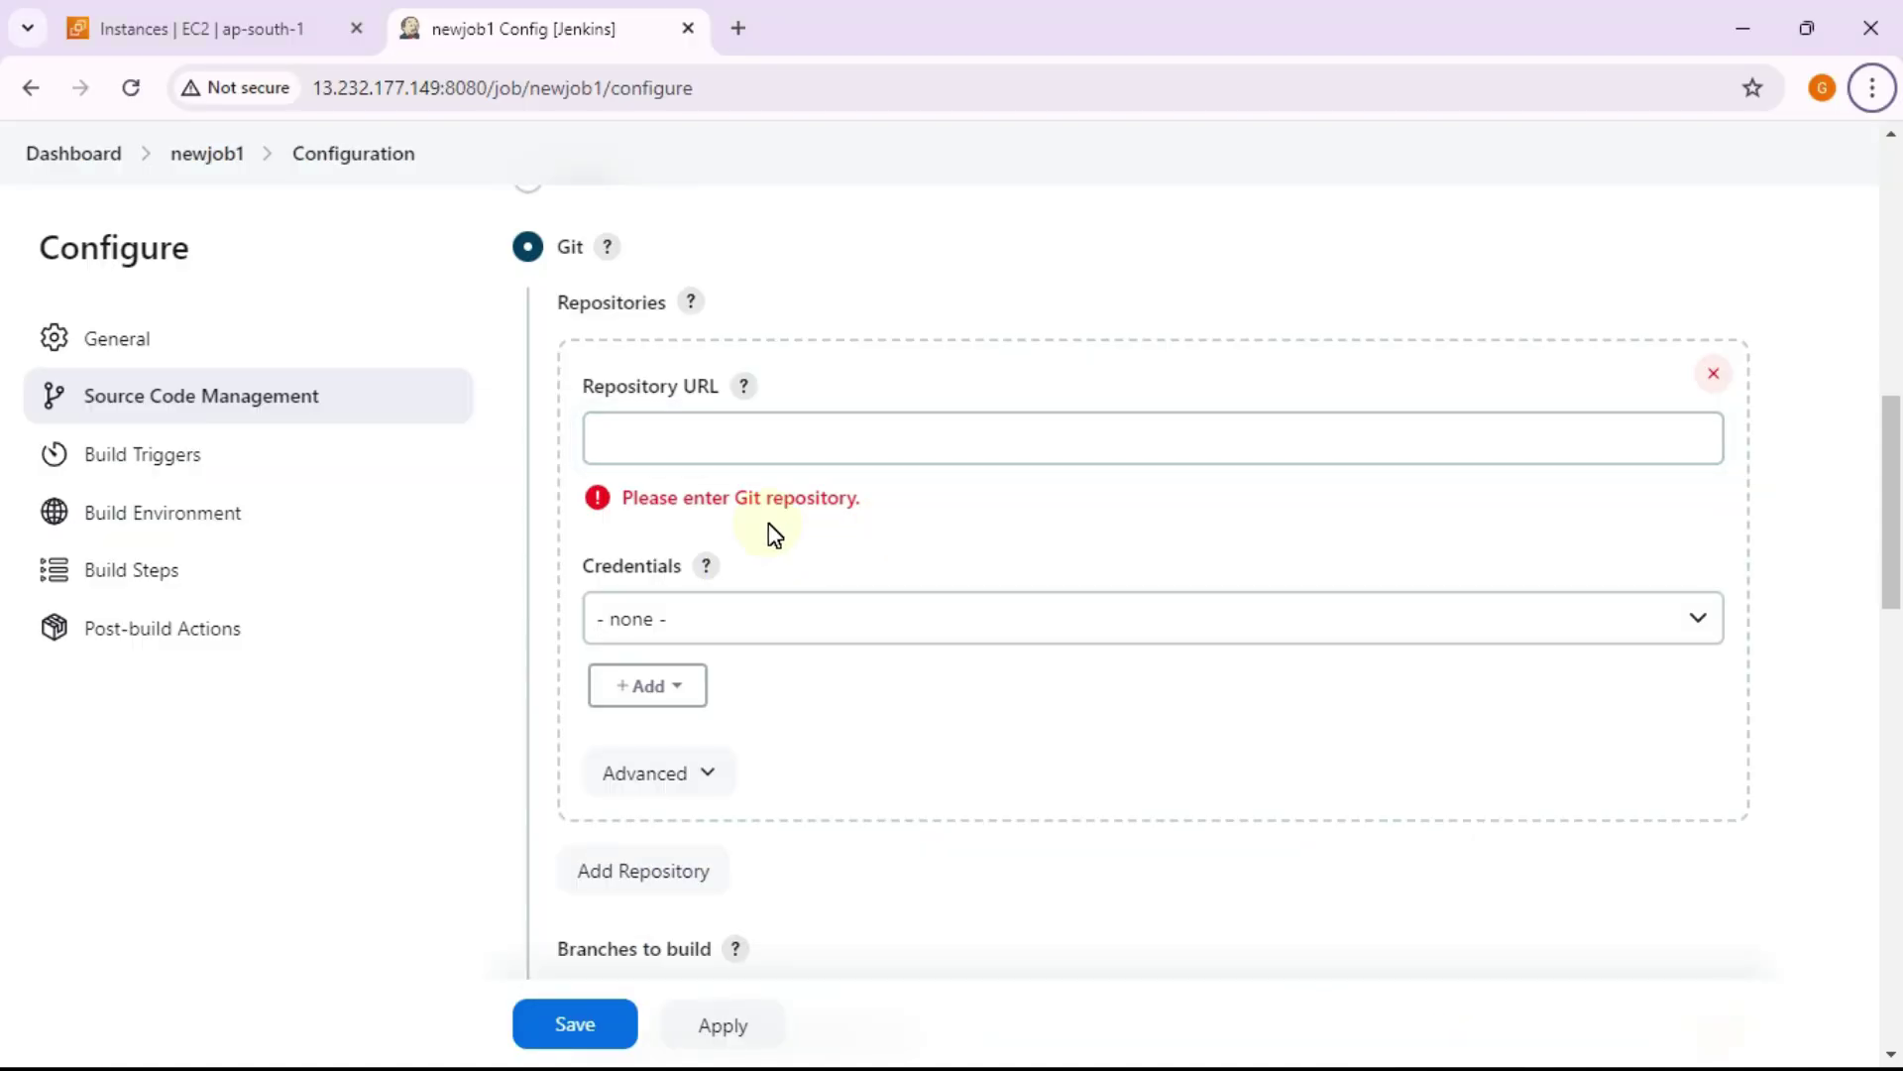
click(788, 428)
text(https://github.com/budjet-it/cloudwebrepo.git)
scroll(926, 472, down, 4)
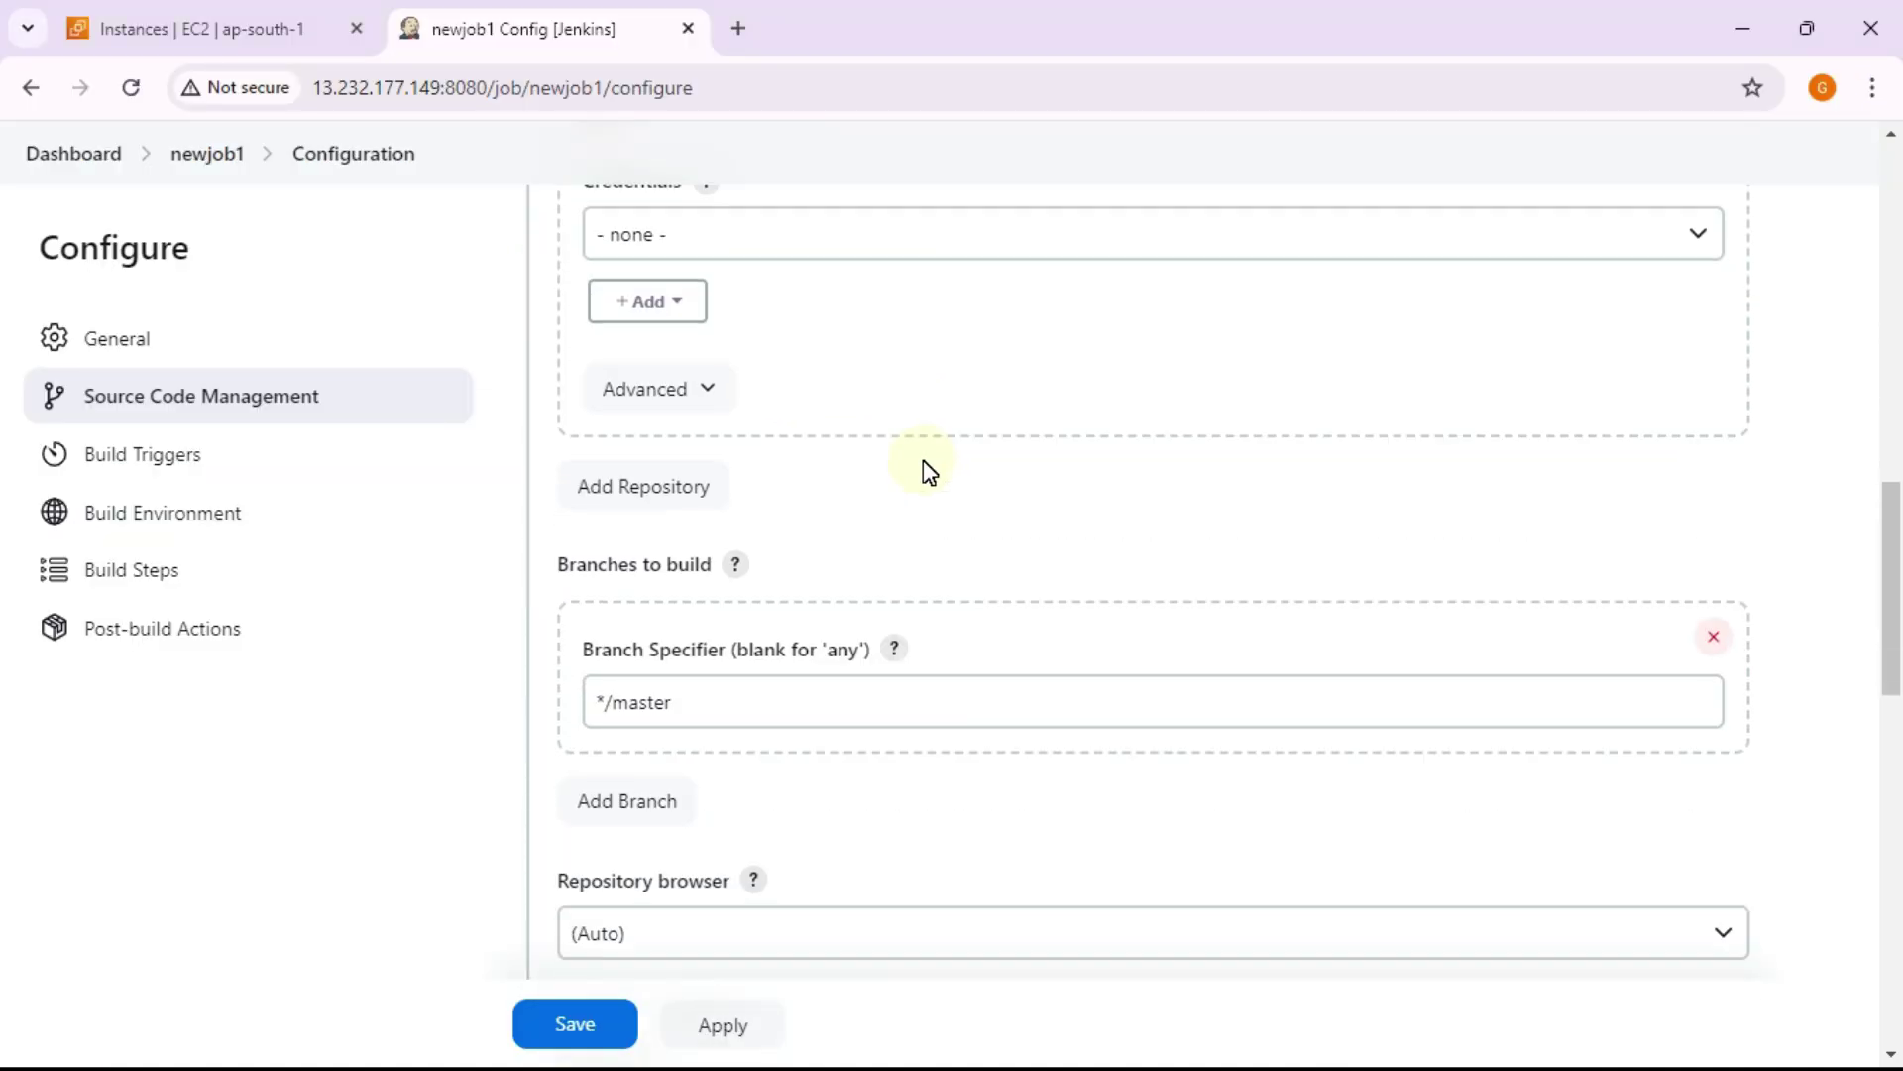
scroll(935, 370, up, 1)
click(920, 349)
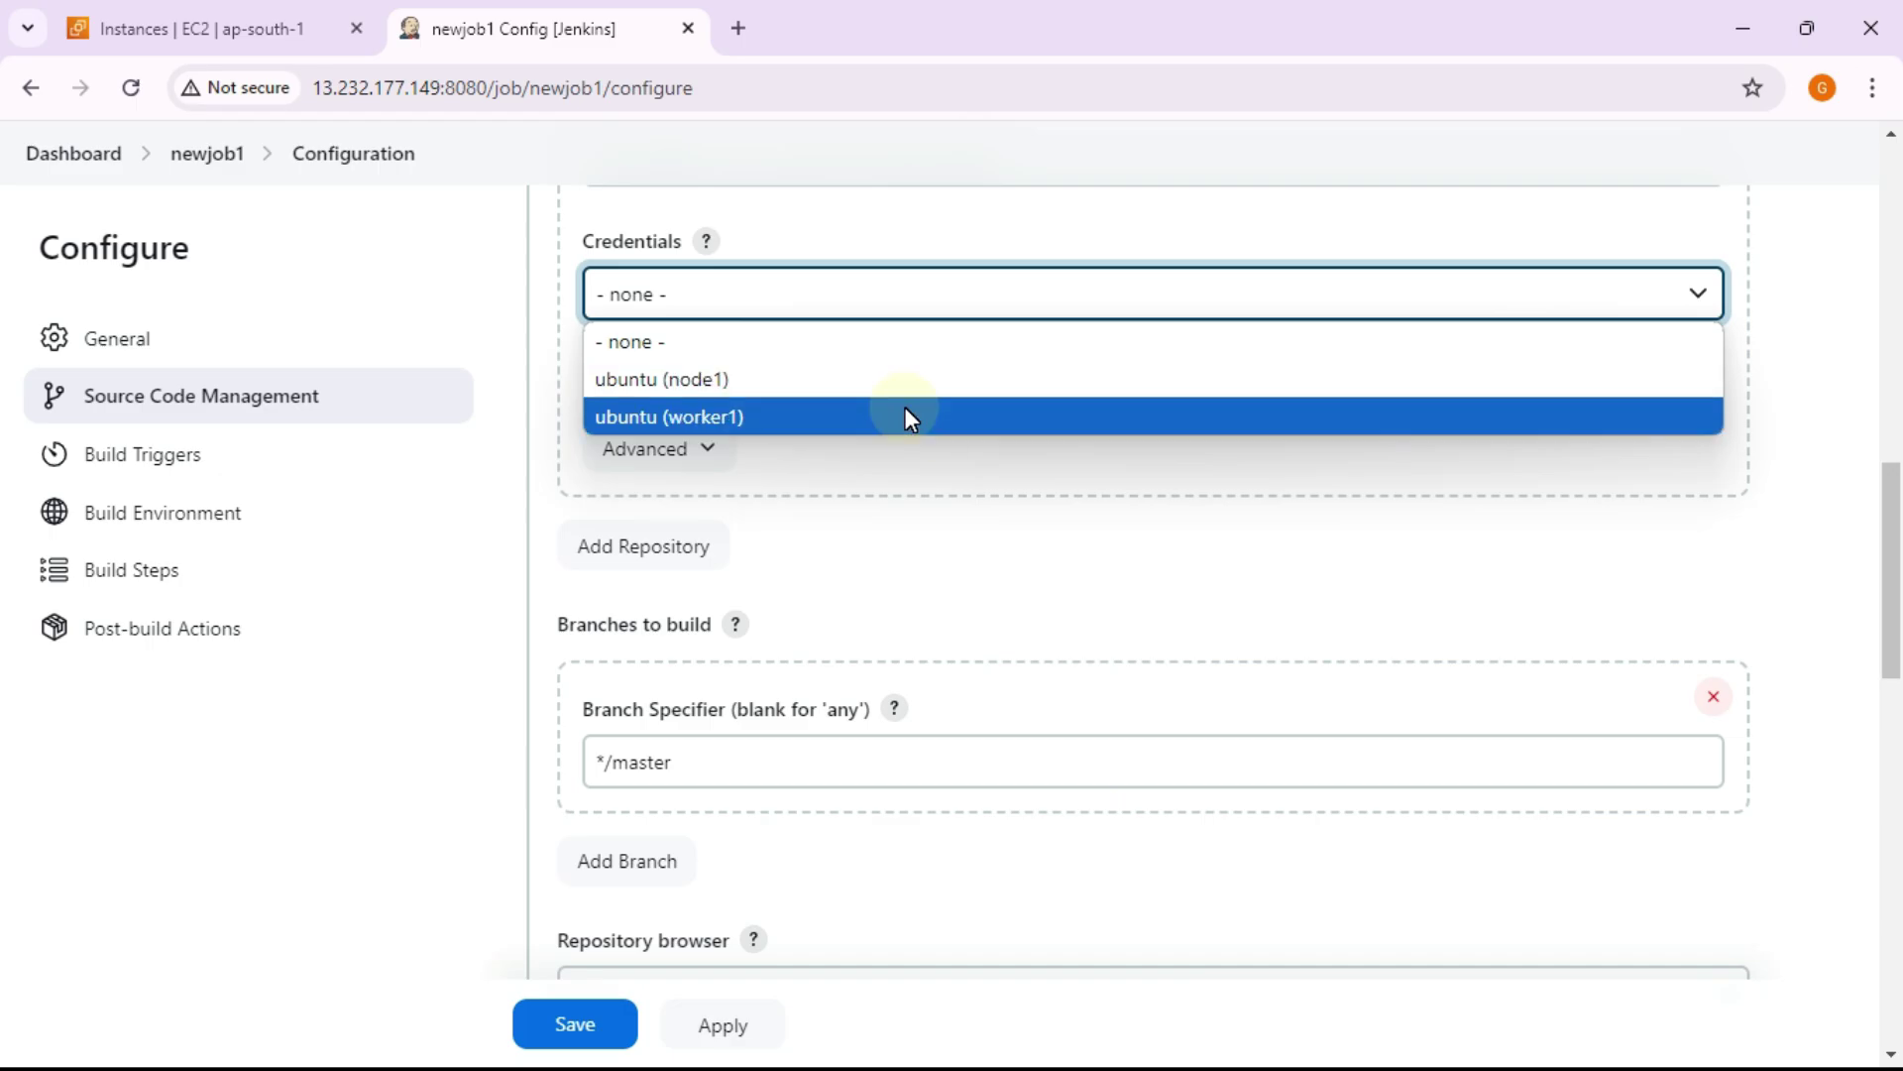
click(1098, 552)
scroll(1105, 535, up, 3)
click(1083, 436)
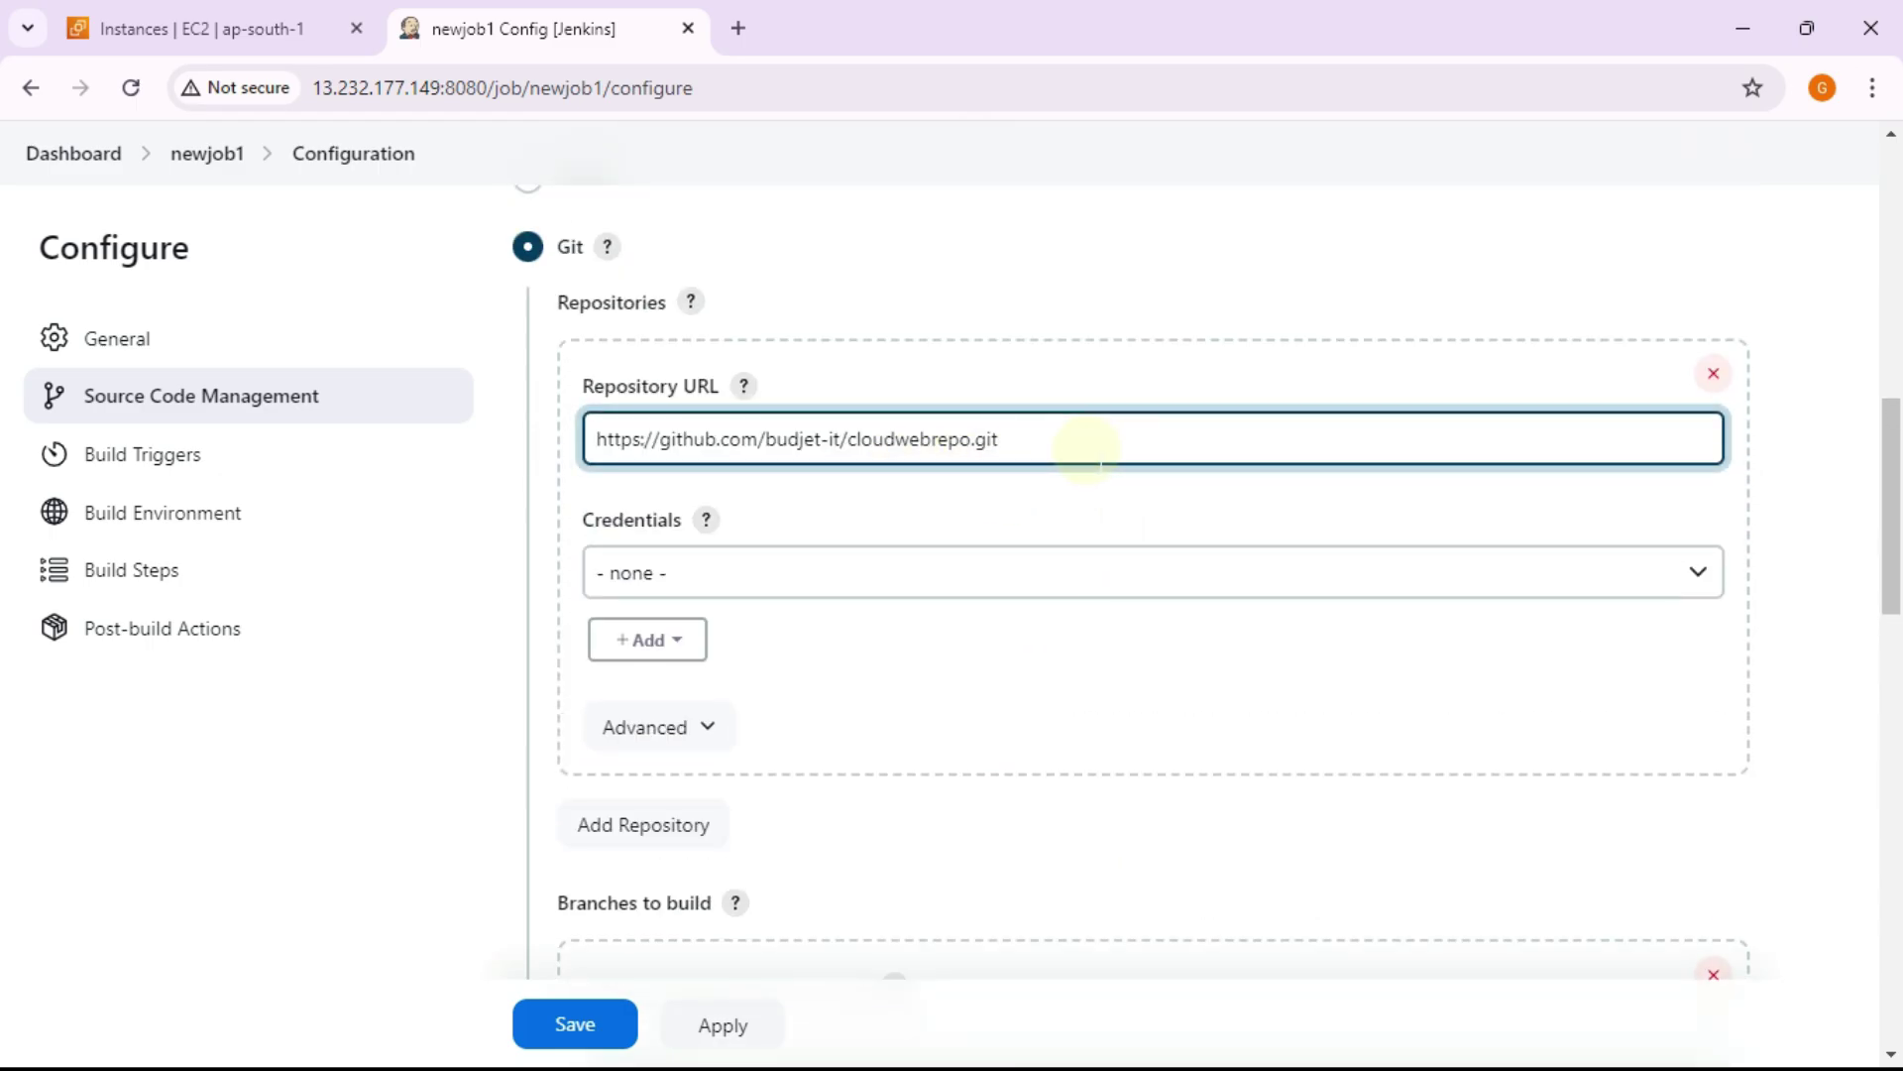
Step: Change the branch specifier from */master to */main
scroll(1081, 446, down, 5)
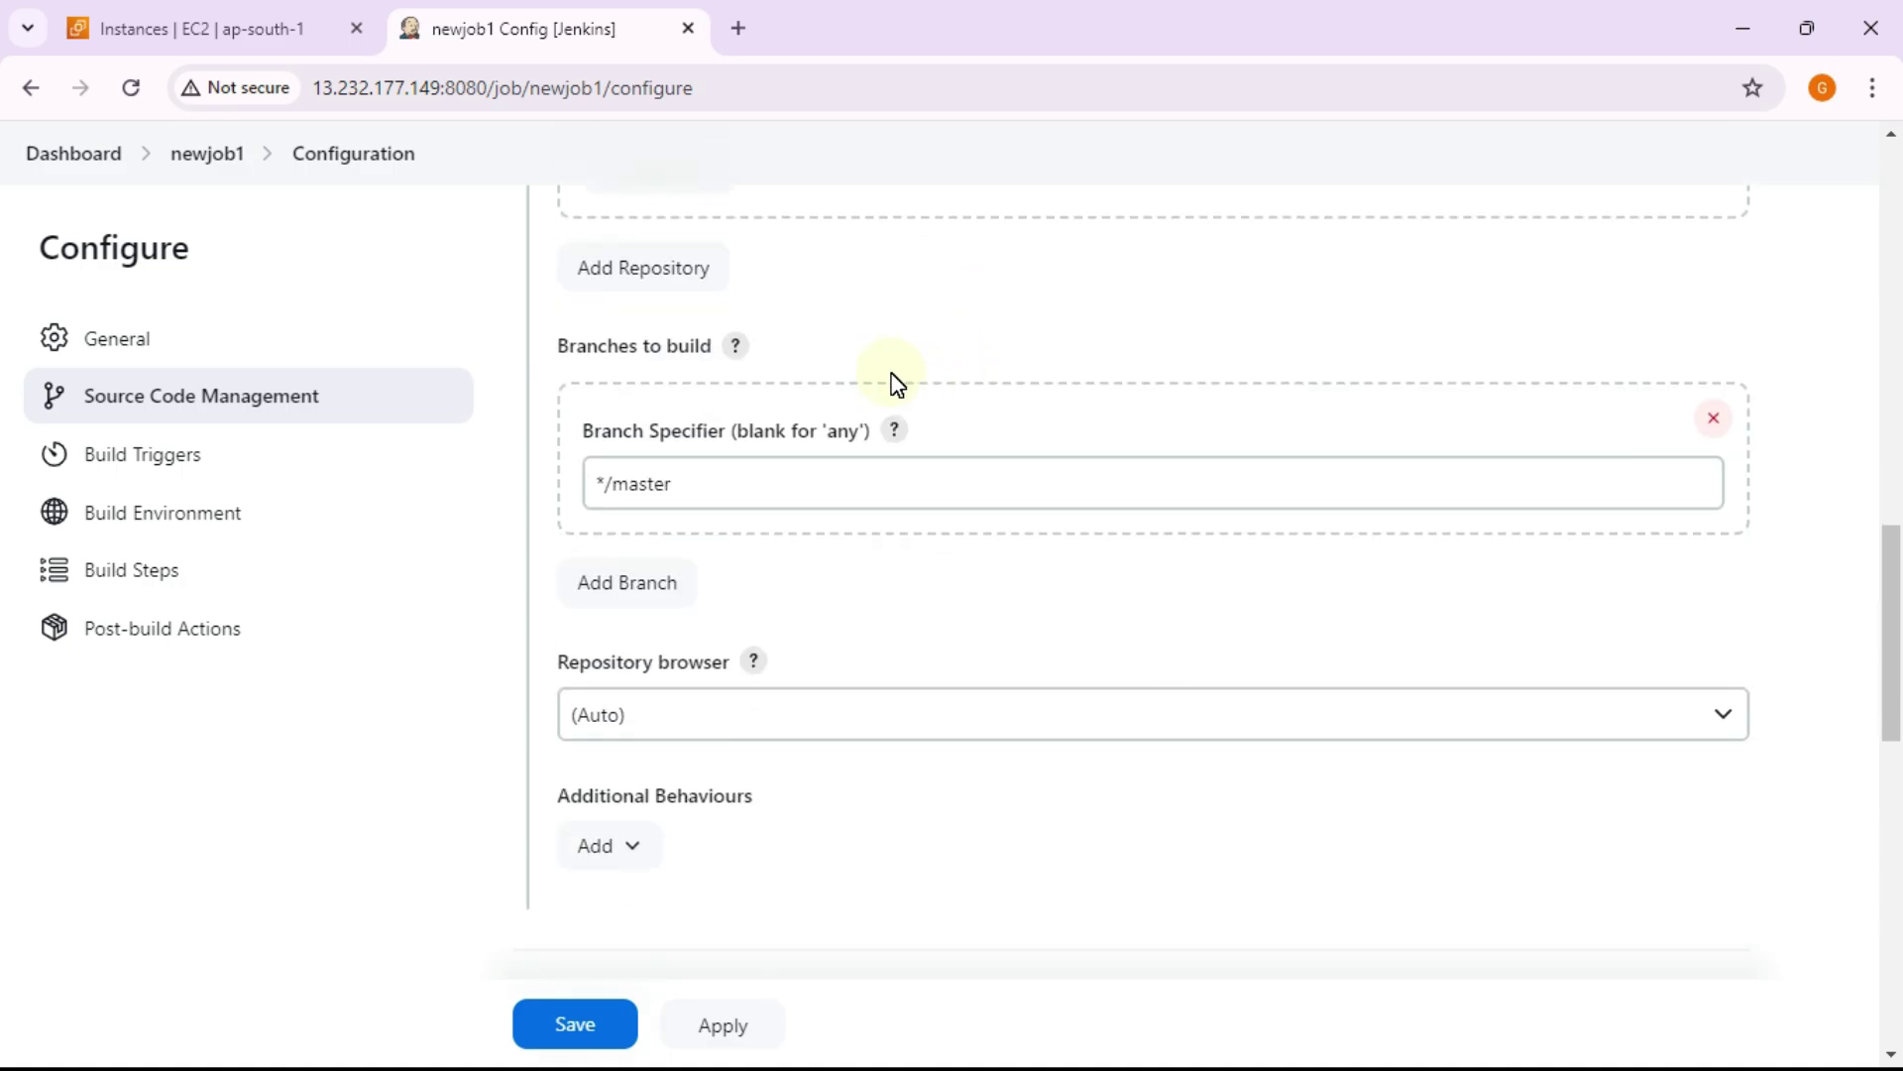
scroll(897, 384, down, 1)
click(746, 342)
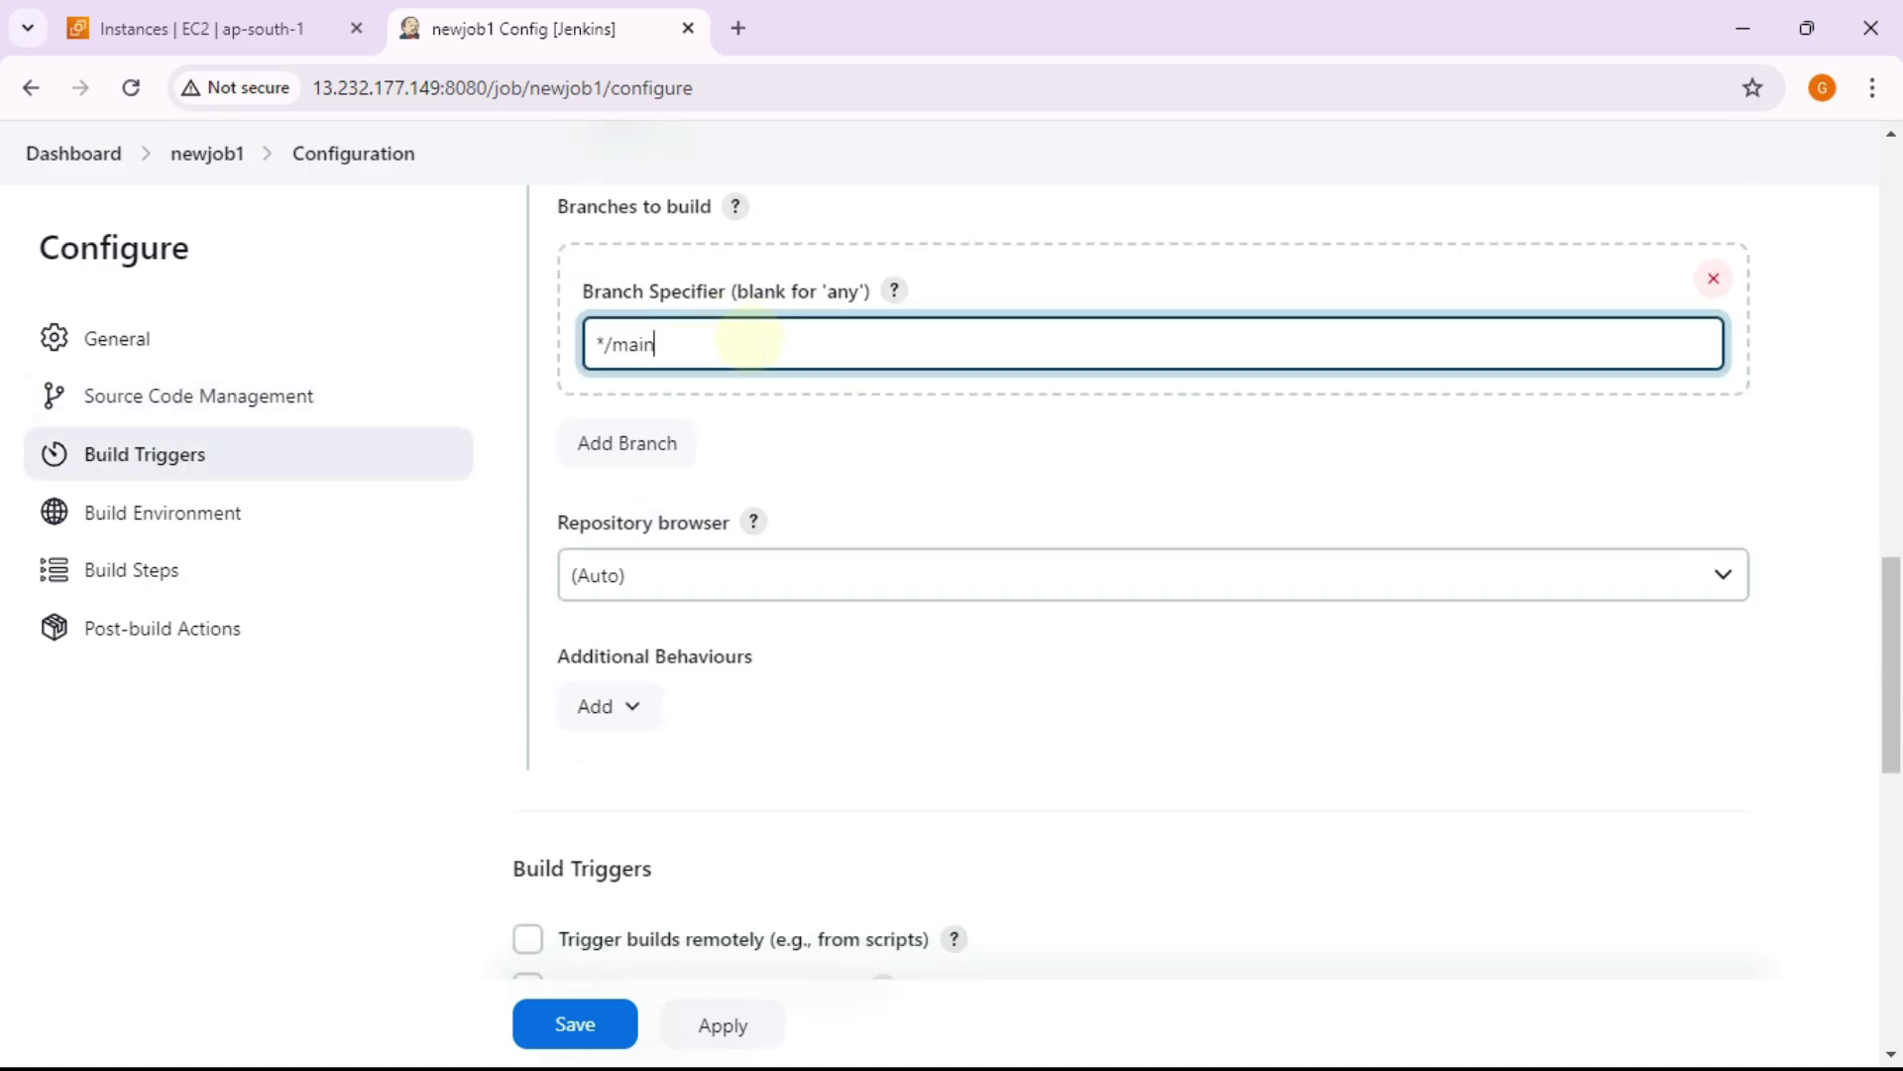
key(alt+Tab)
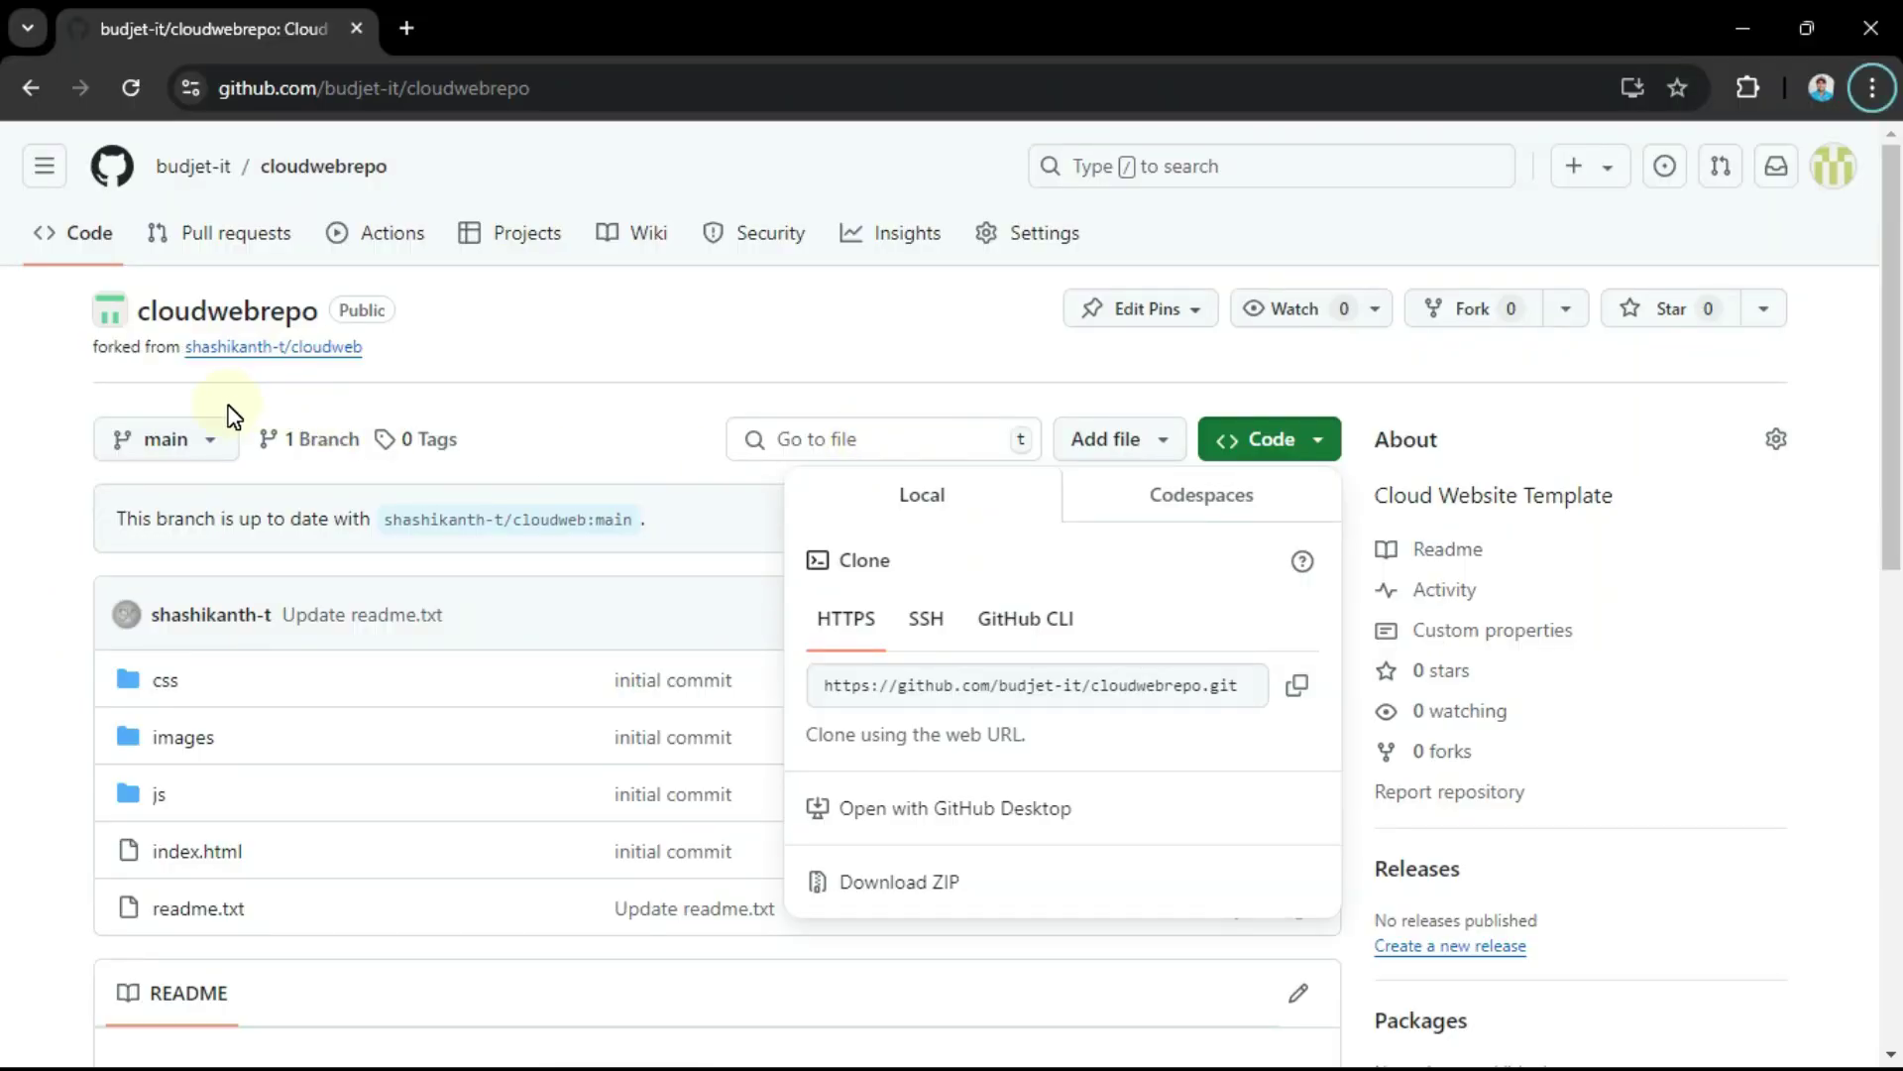
key(alt+Tab)
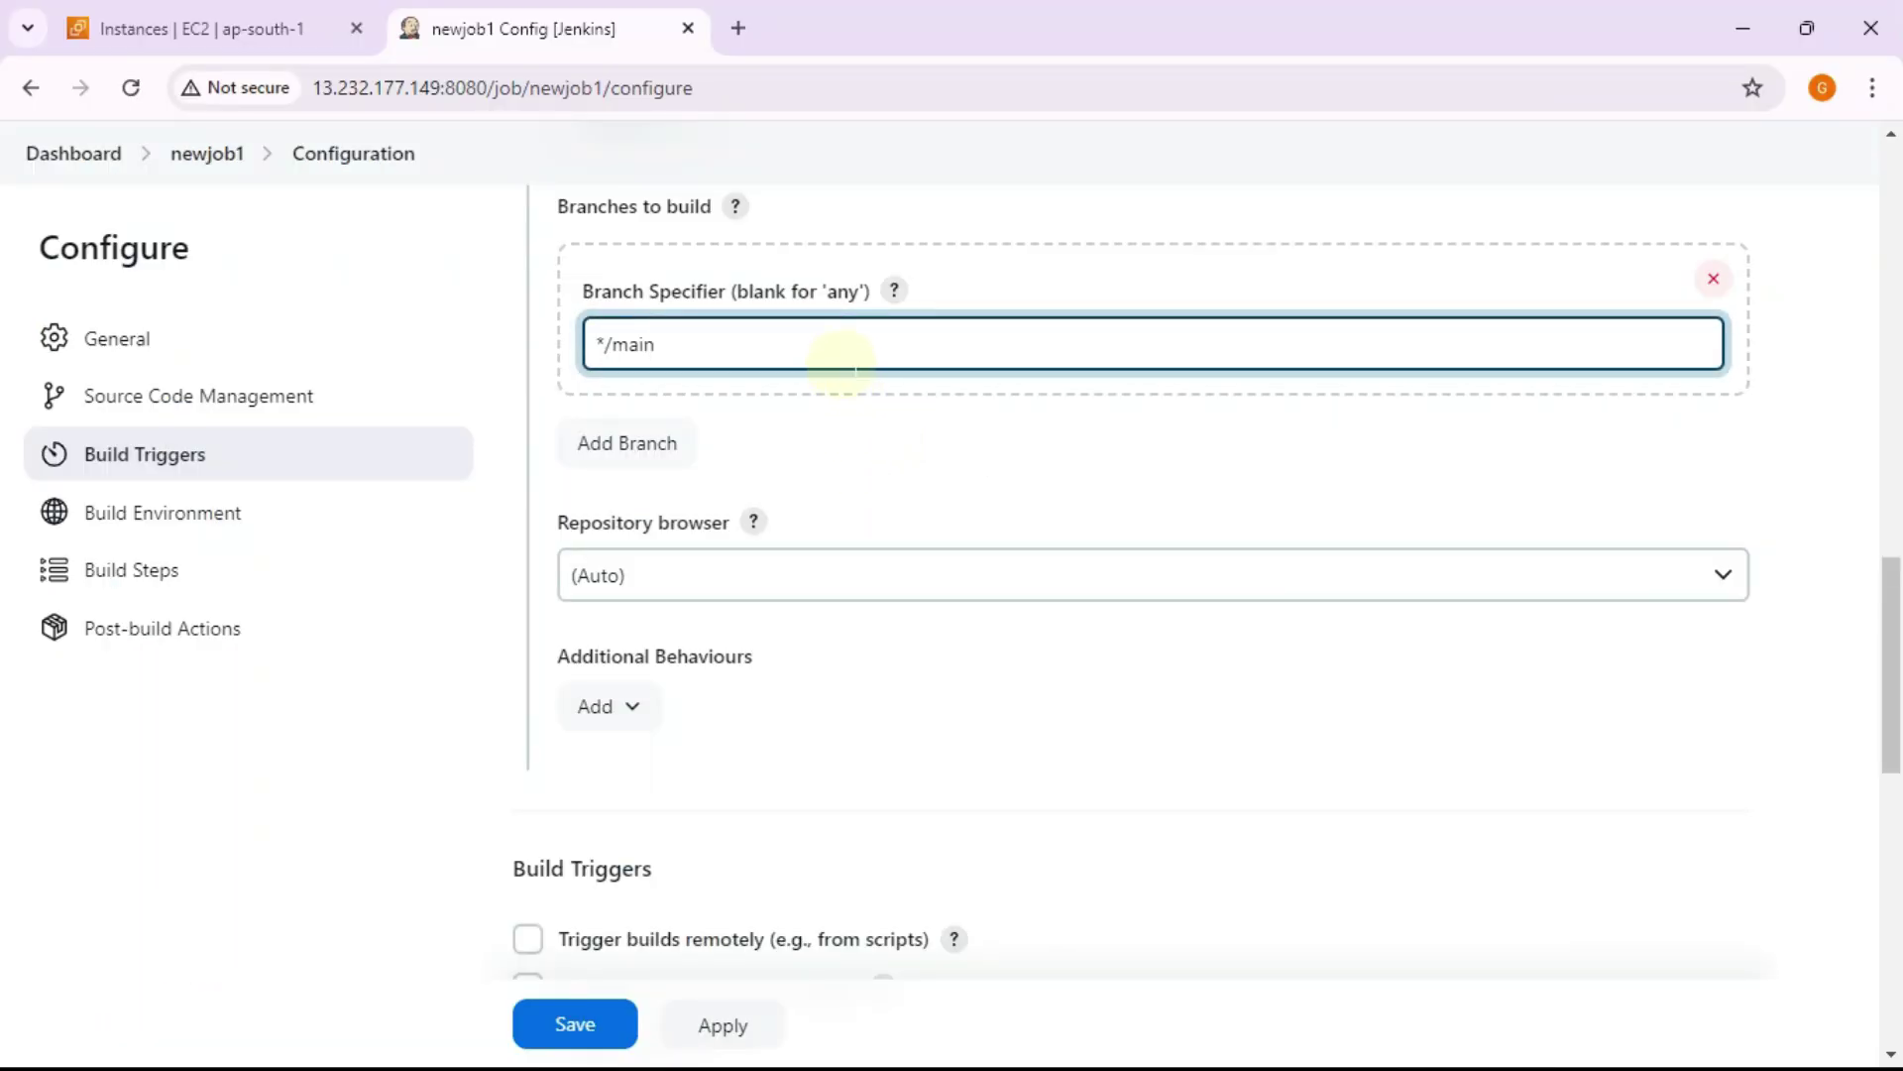
scroll(863, 476, down, 1)
scroll(873, 495, down, 6)
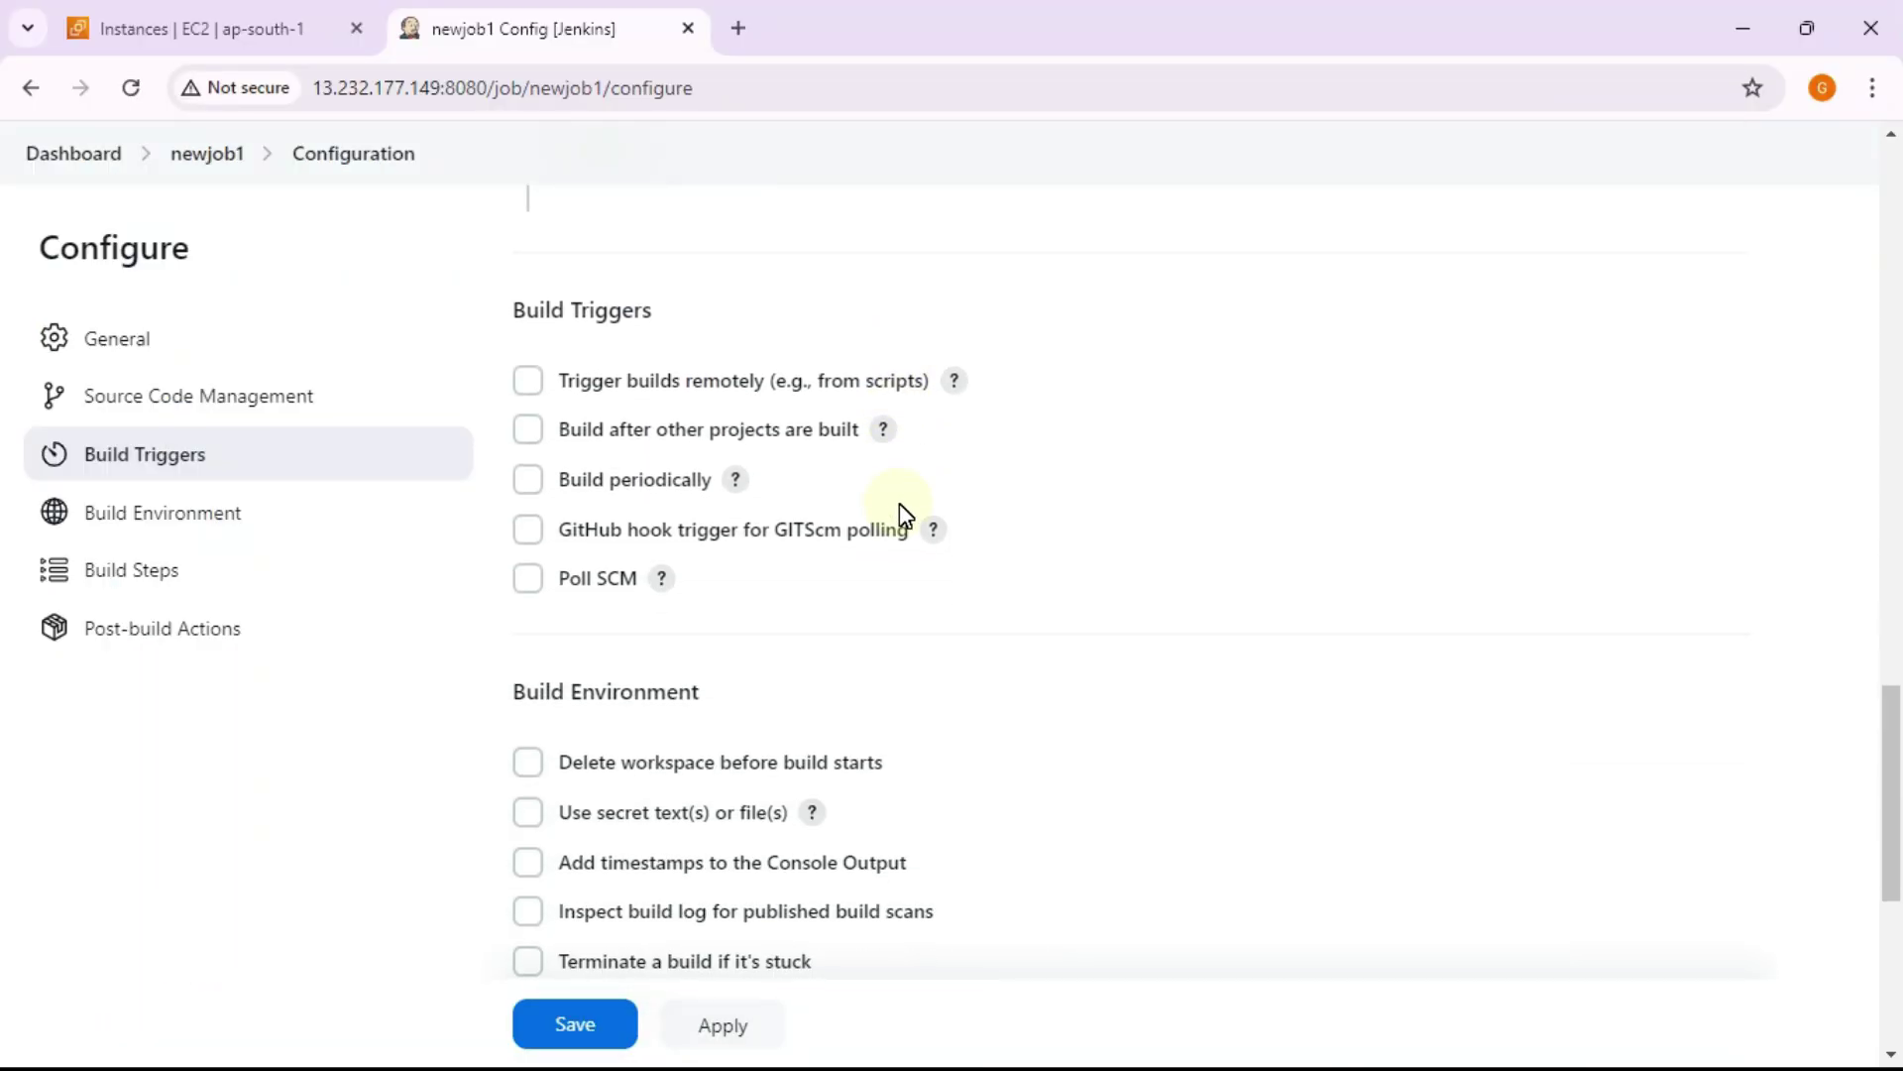
scroll(902, 507, down, 5)
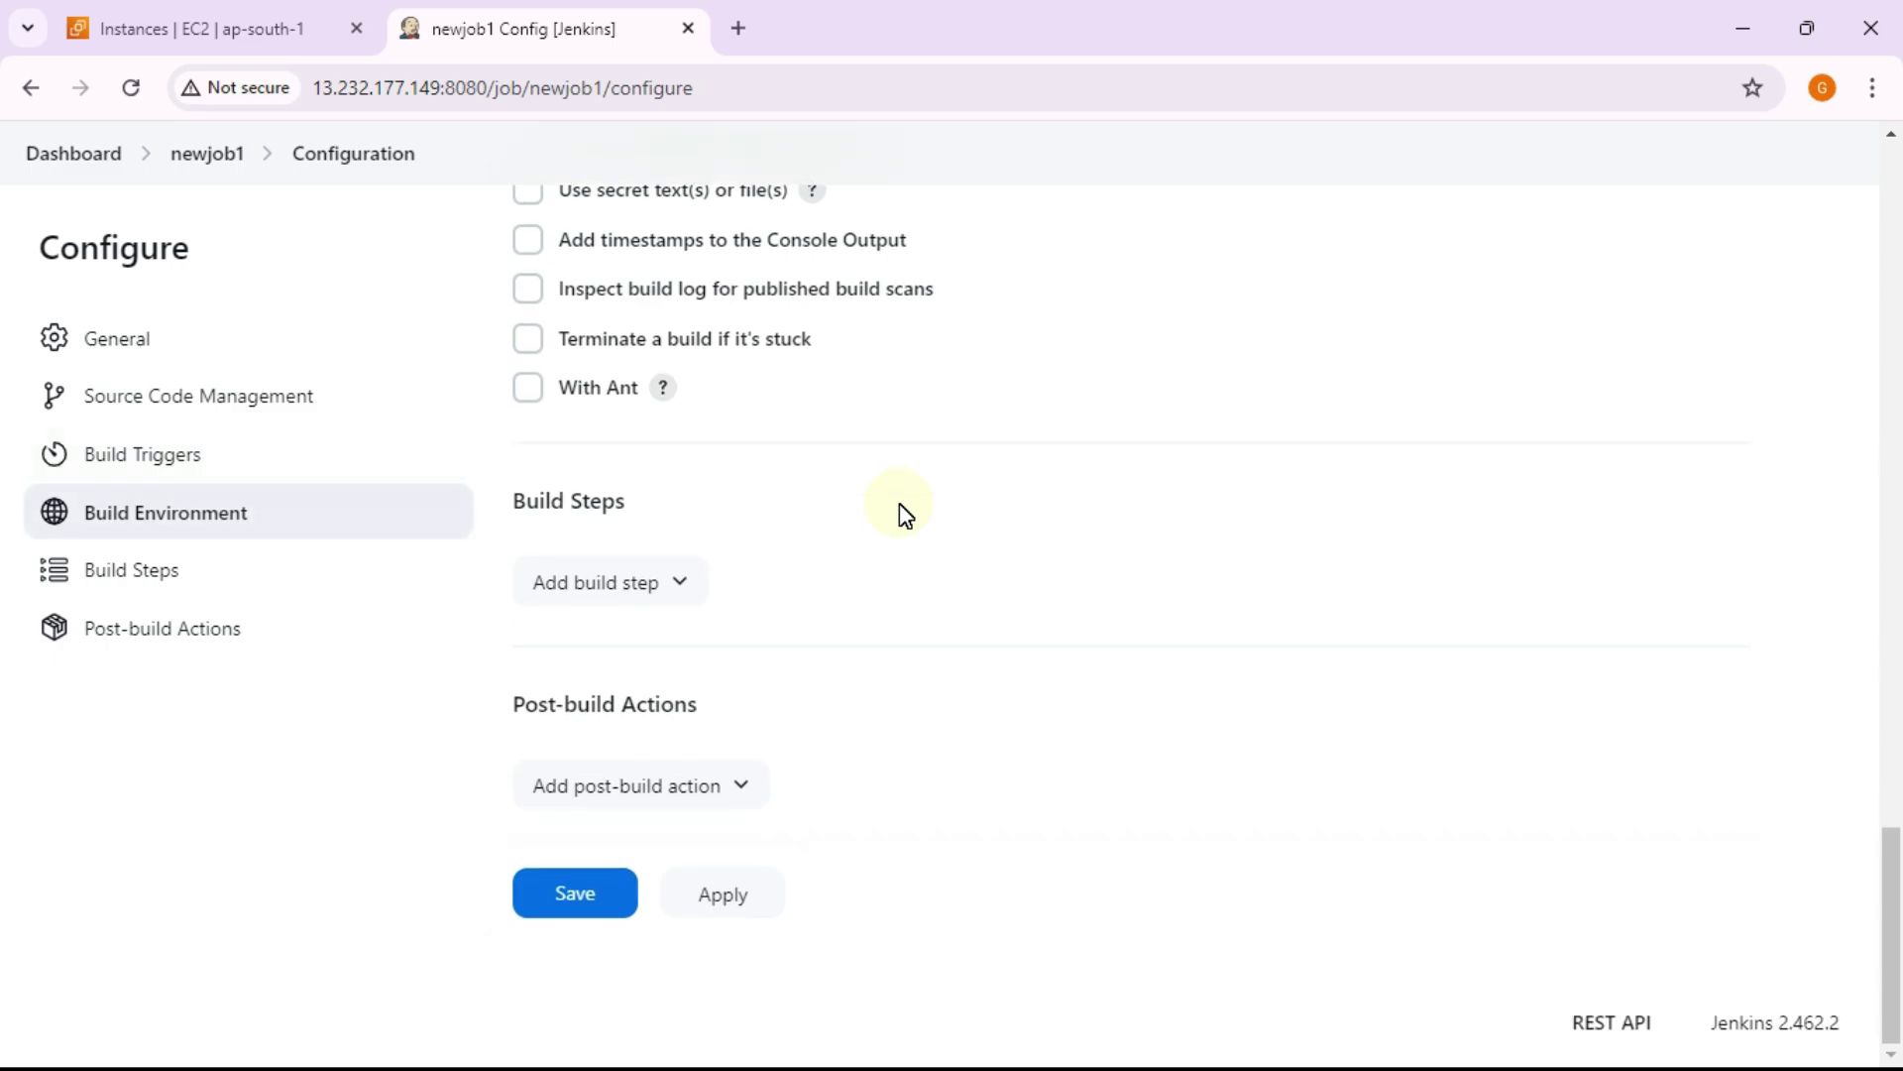
Step: Look over the Add build step choices, dismiss them unused, and save newjob1's configuration
click(658, 582)
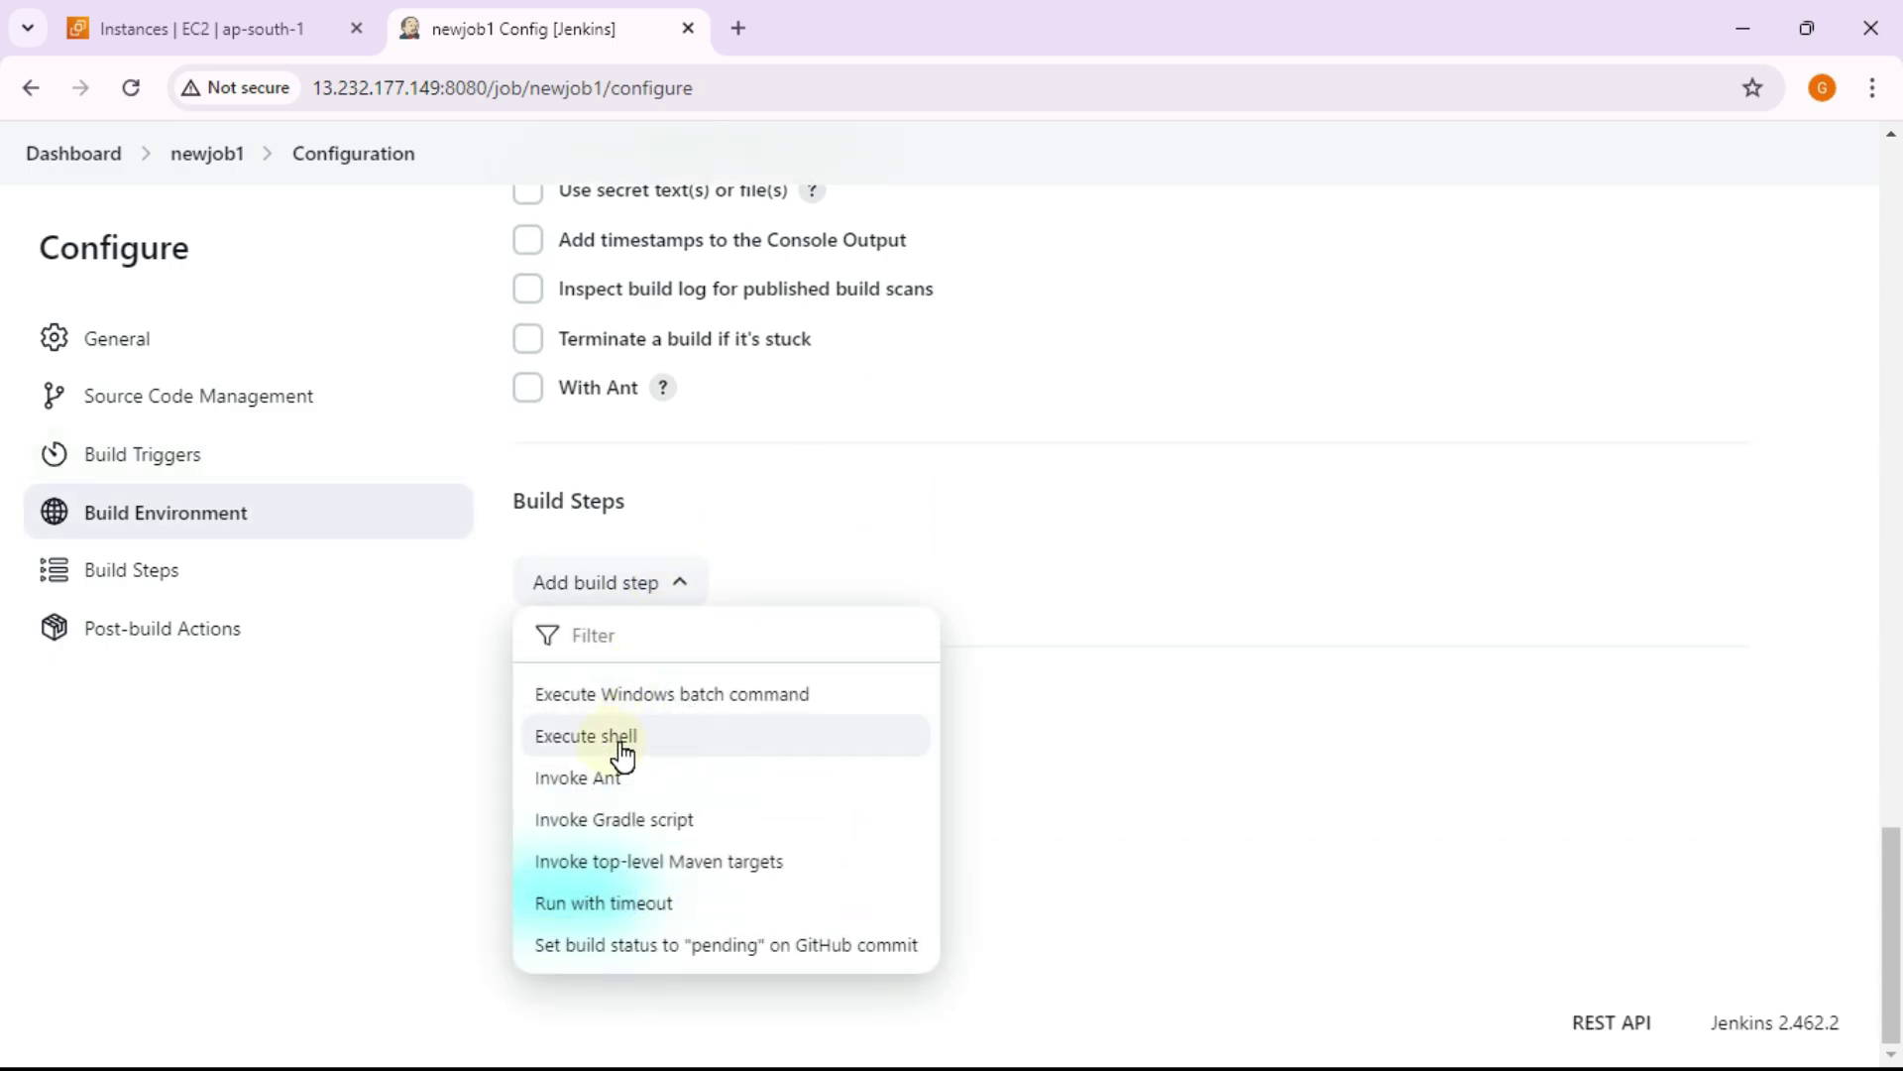
click(1241, 607)
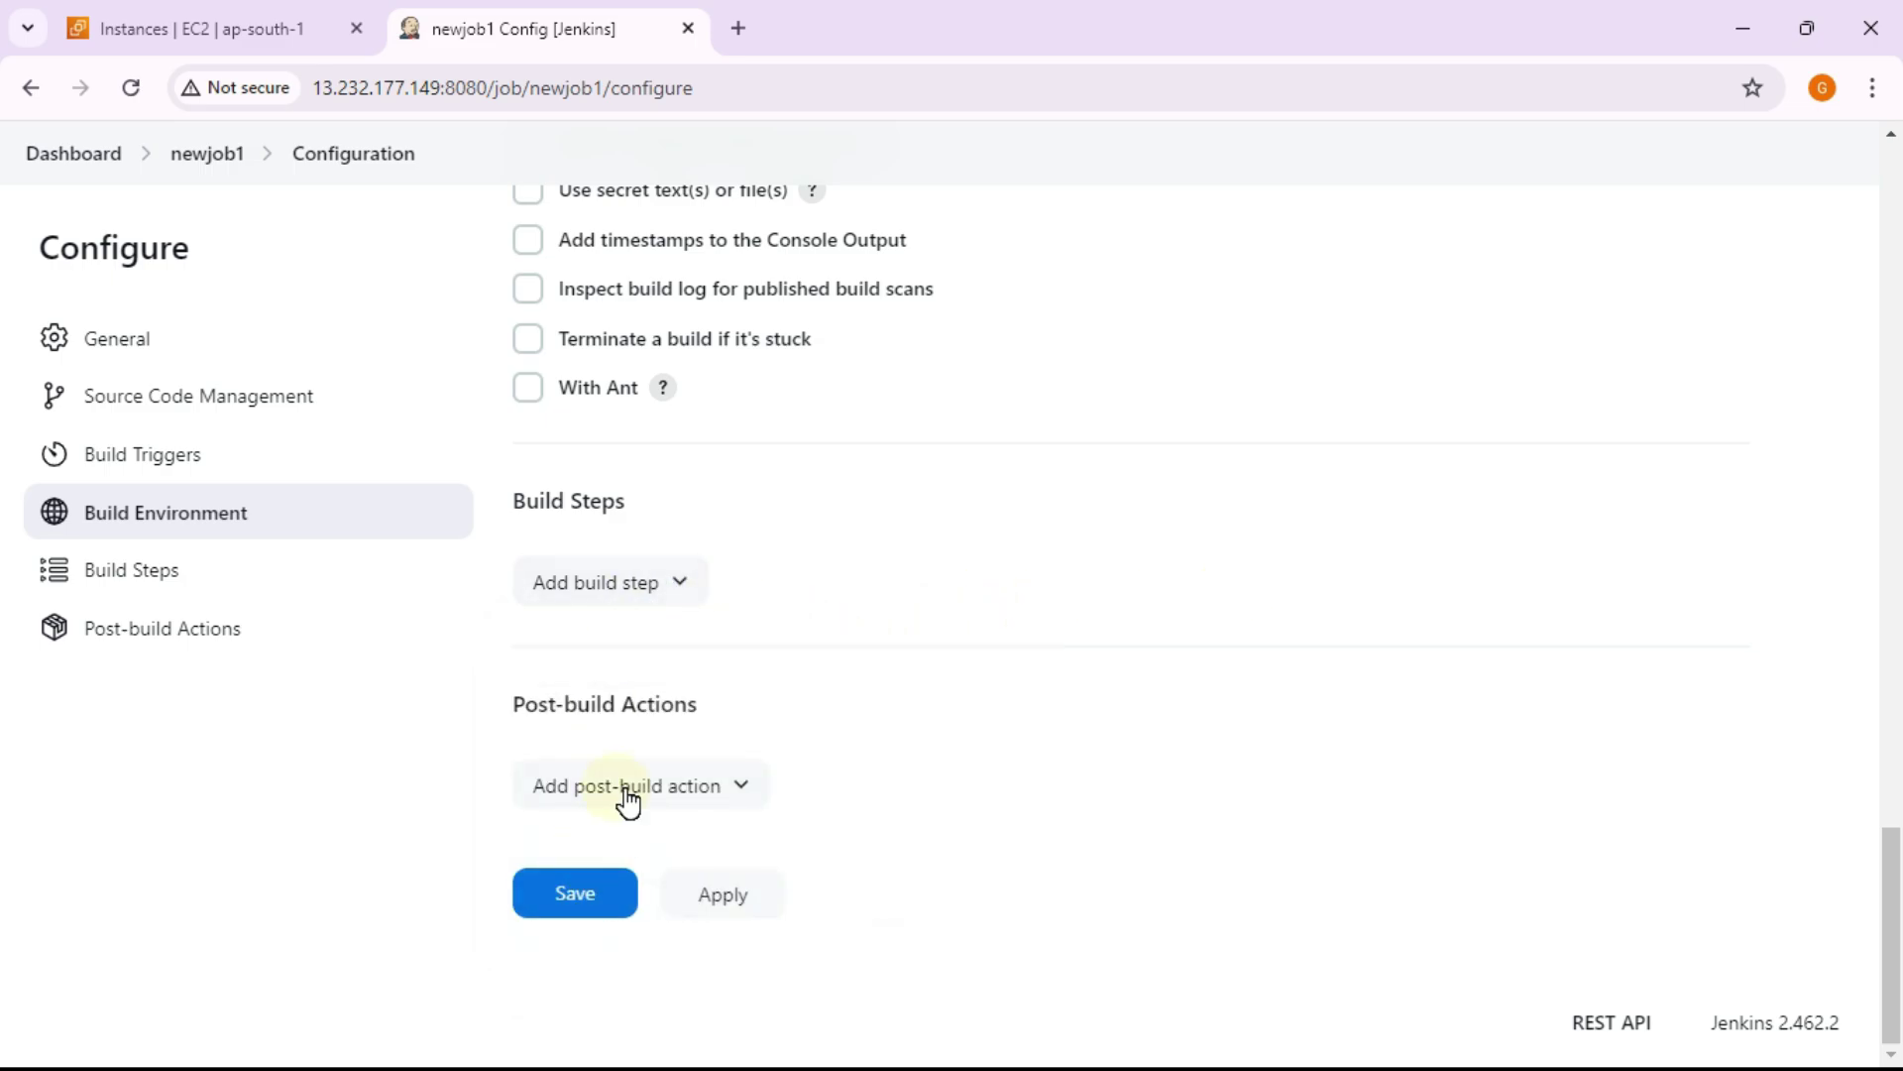
click(610, 912)
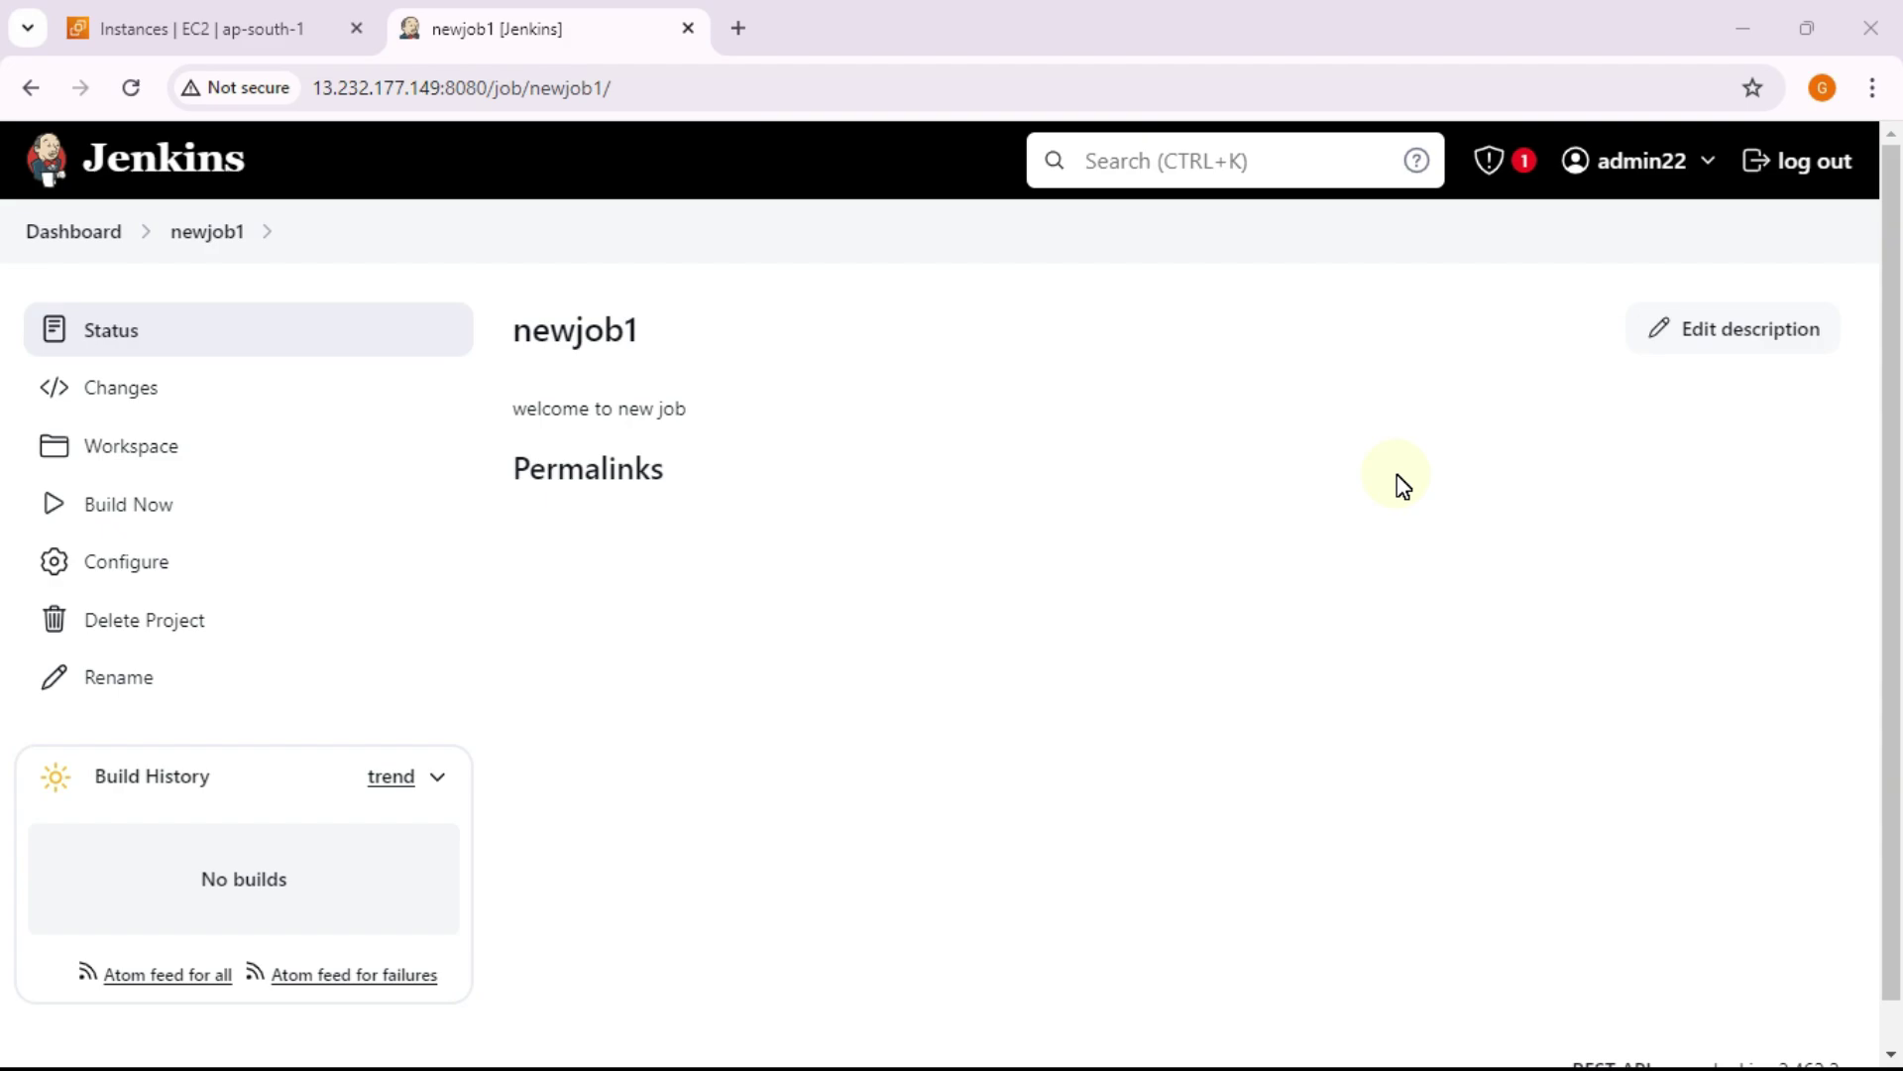
Step: Run newjob1's build #1, confirm it succeeded on node1 in 7.7 sec, and reopen Configure
click(209, 513)
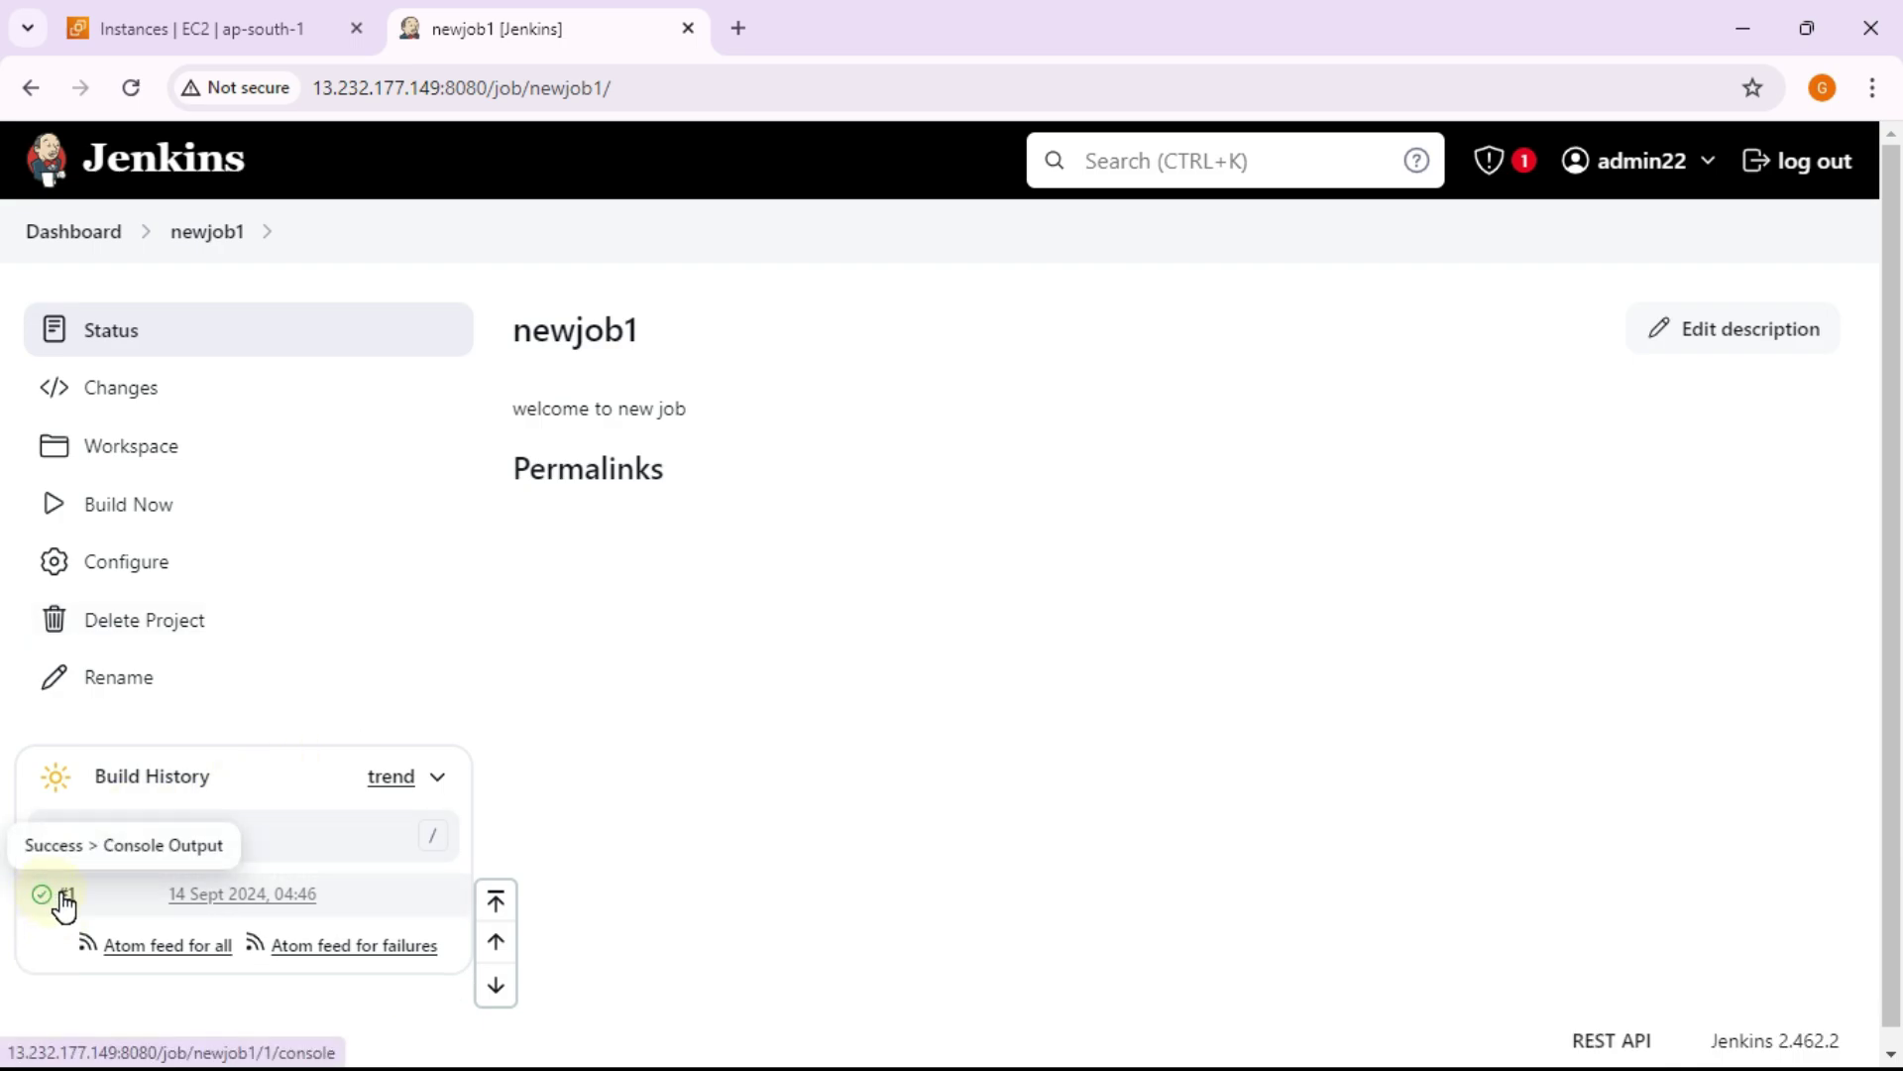
click(414, 793)
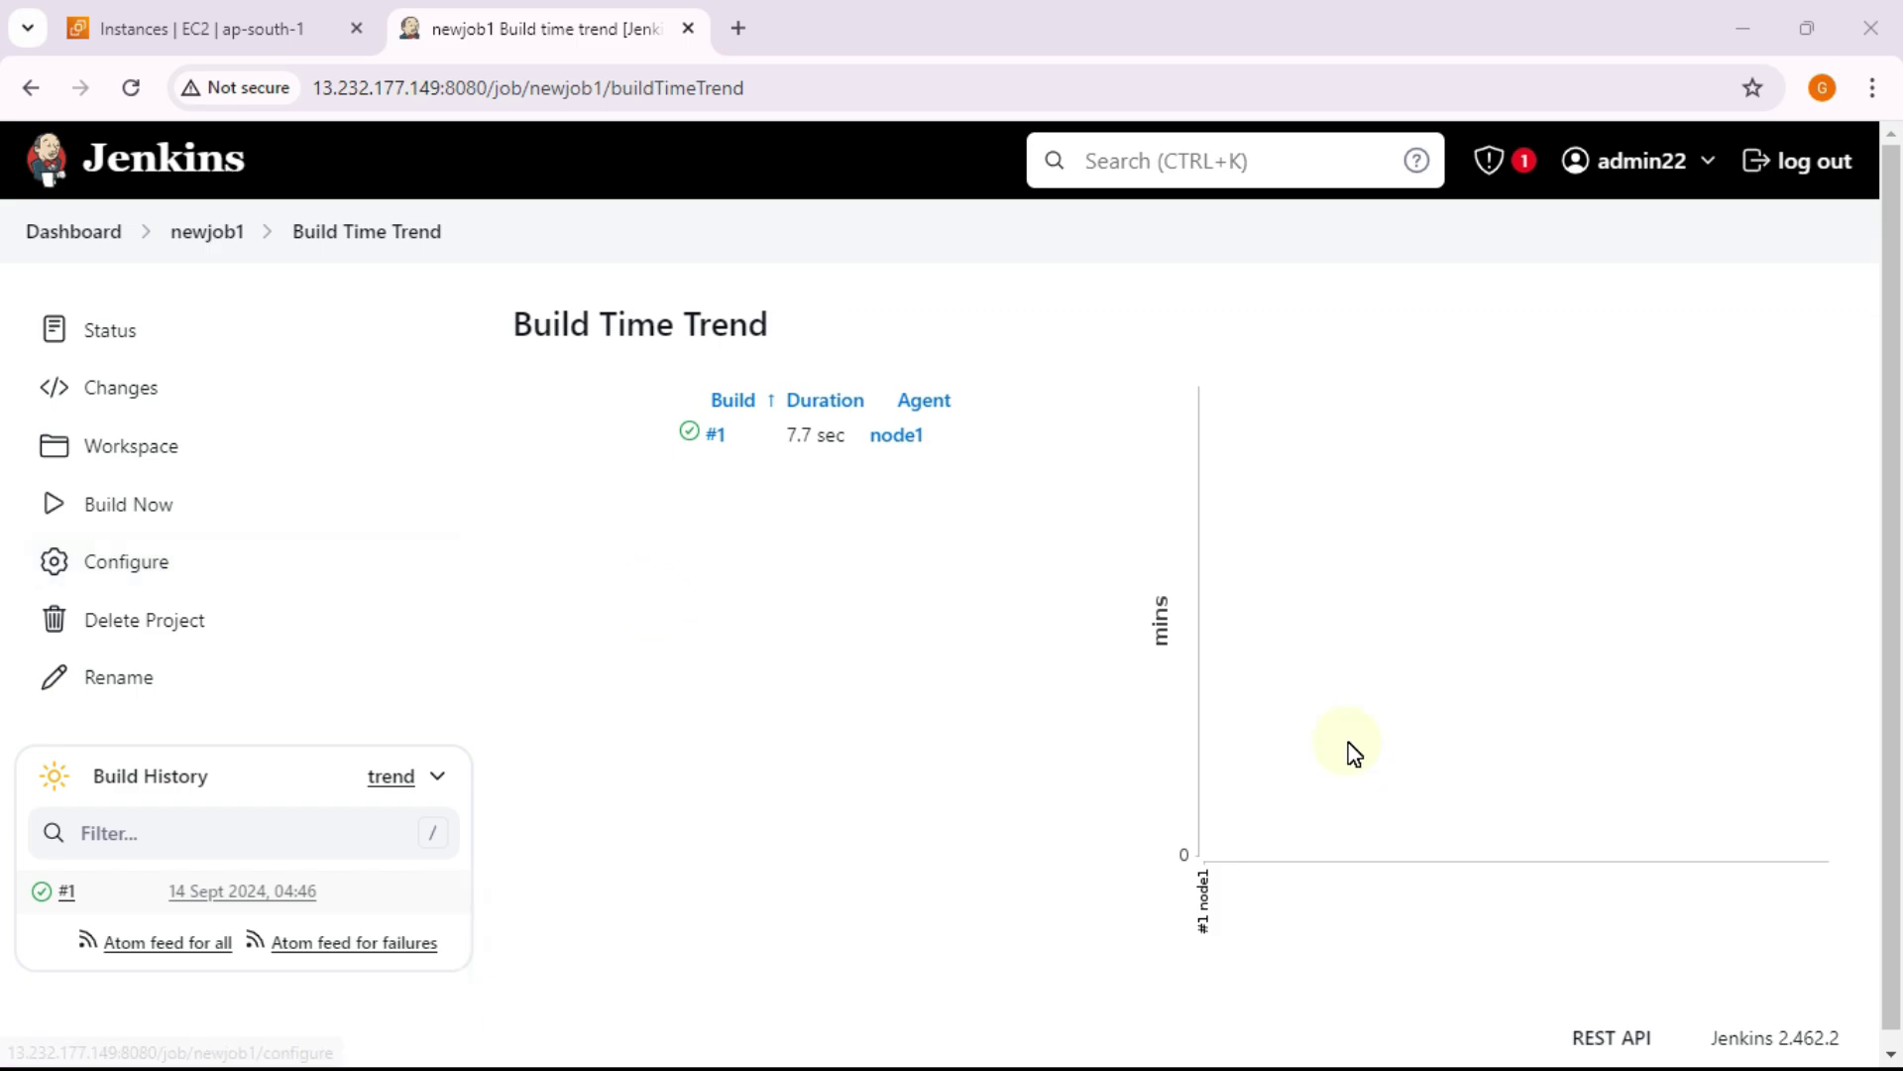
click(138, 574)
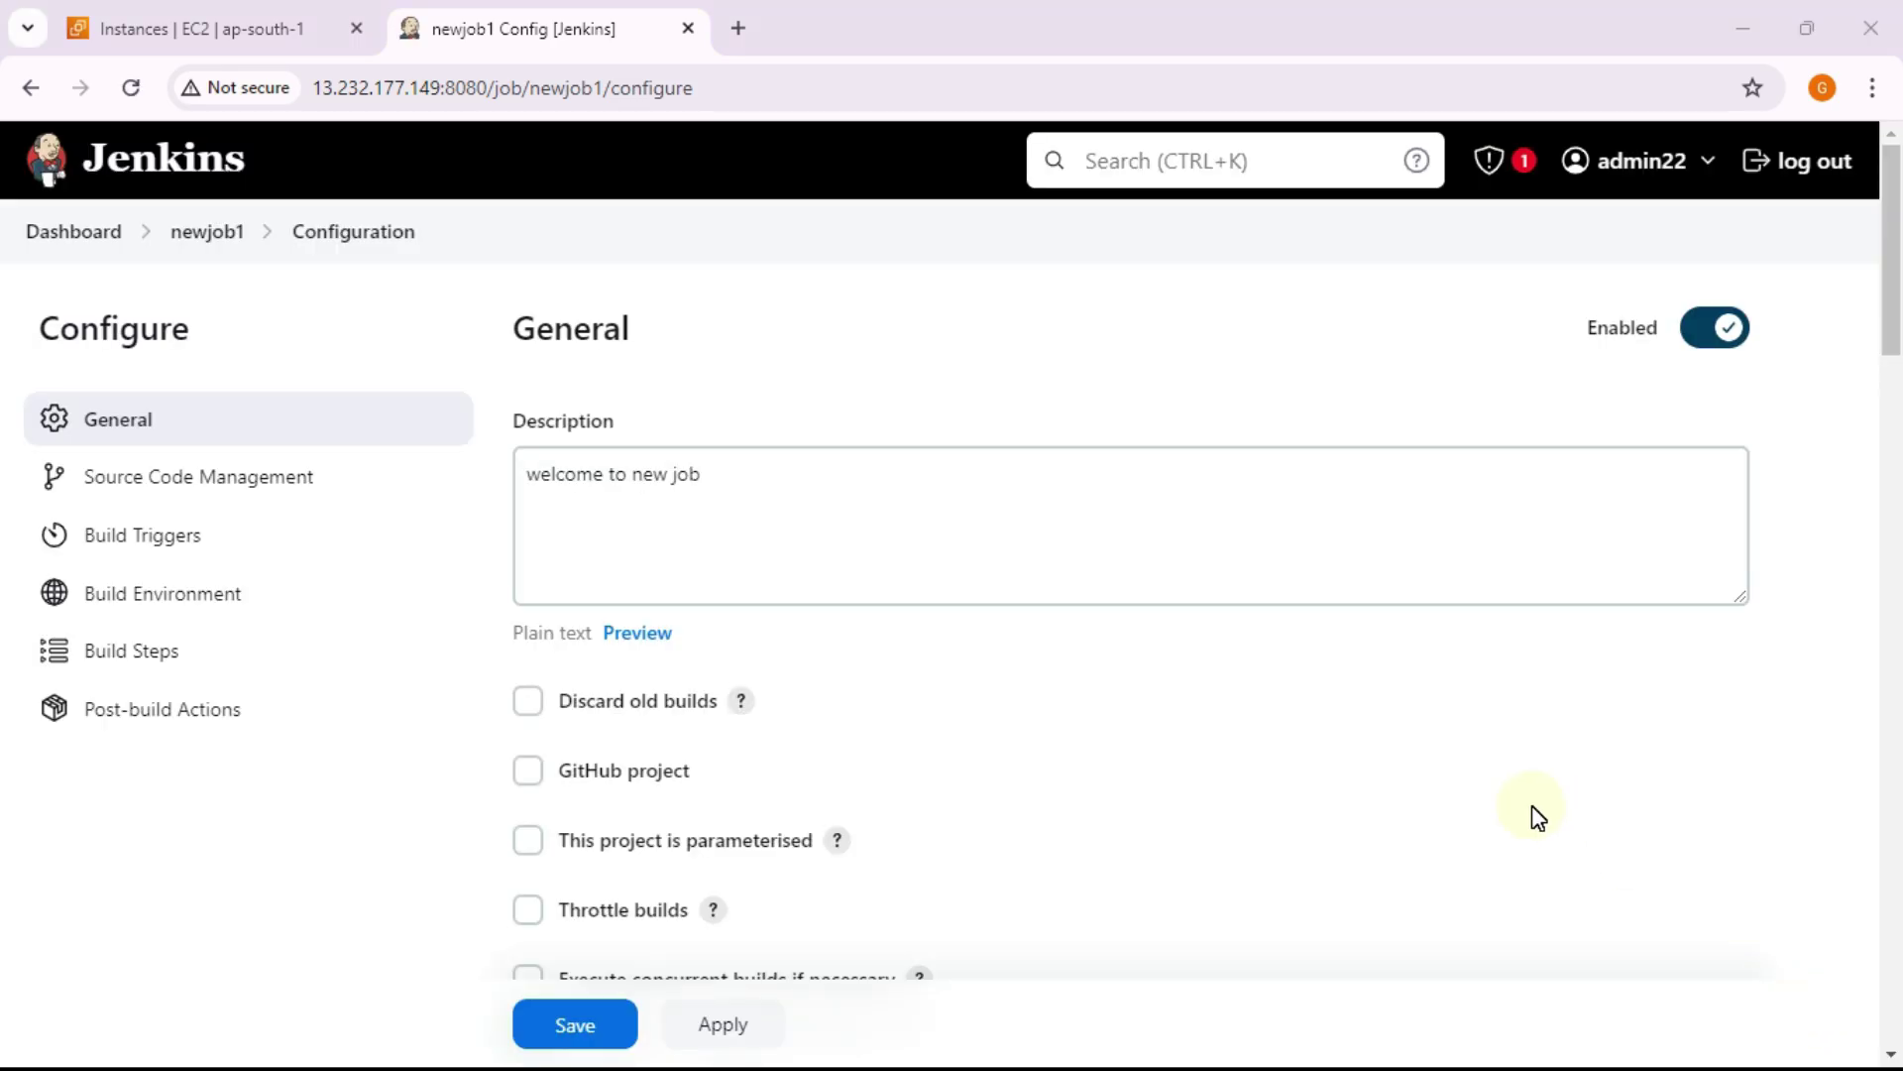
Step: Scroll through newjob1's General options, toggling concurrent builds on and back off
scroll(1402, 733, down, 1)
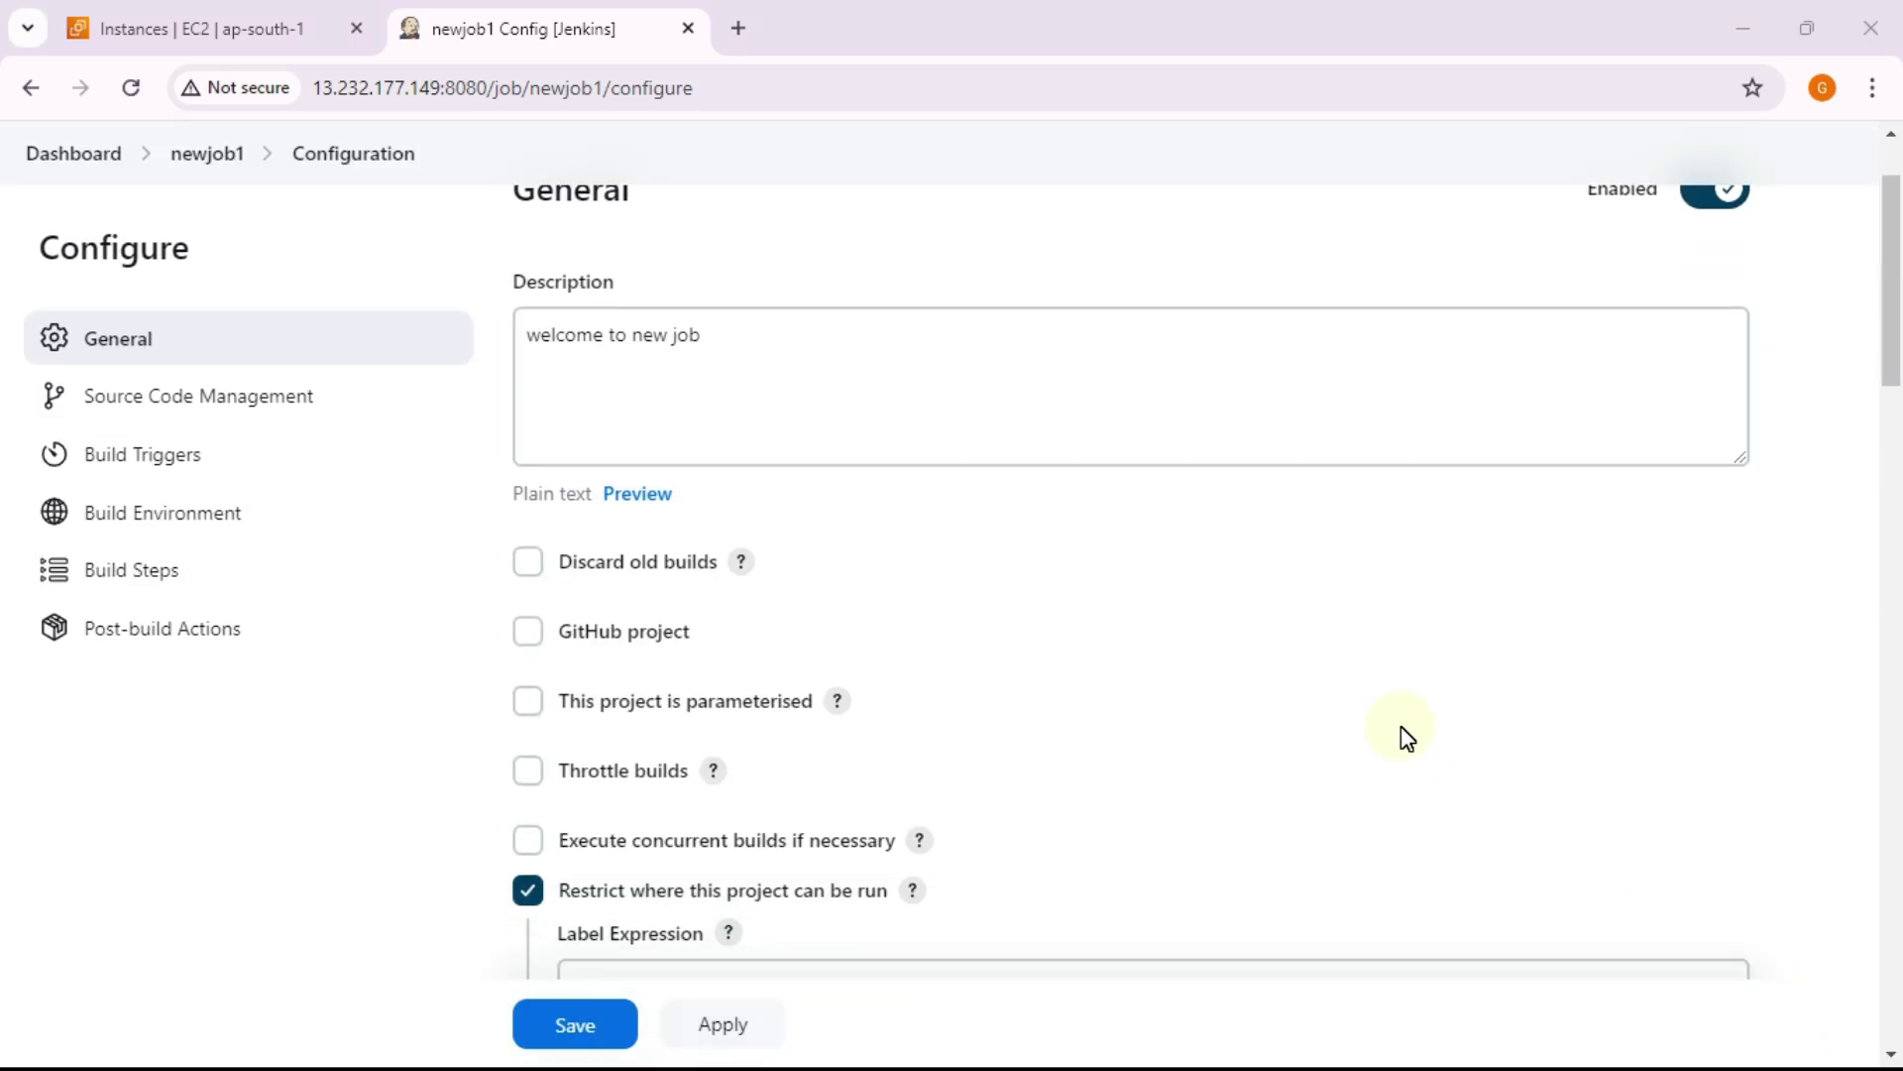
scroll(1400, 726, down, 9)
scroll(1401, 726, down, 2)
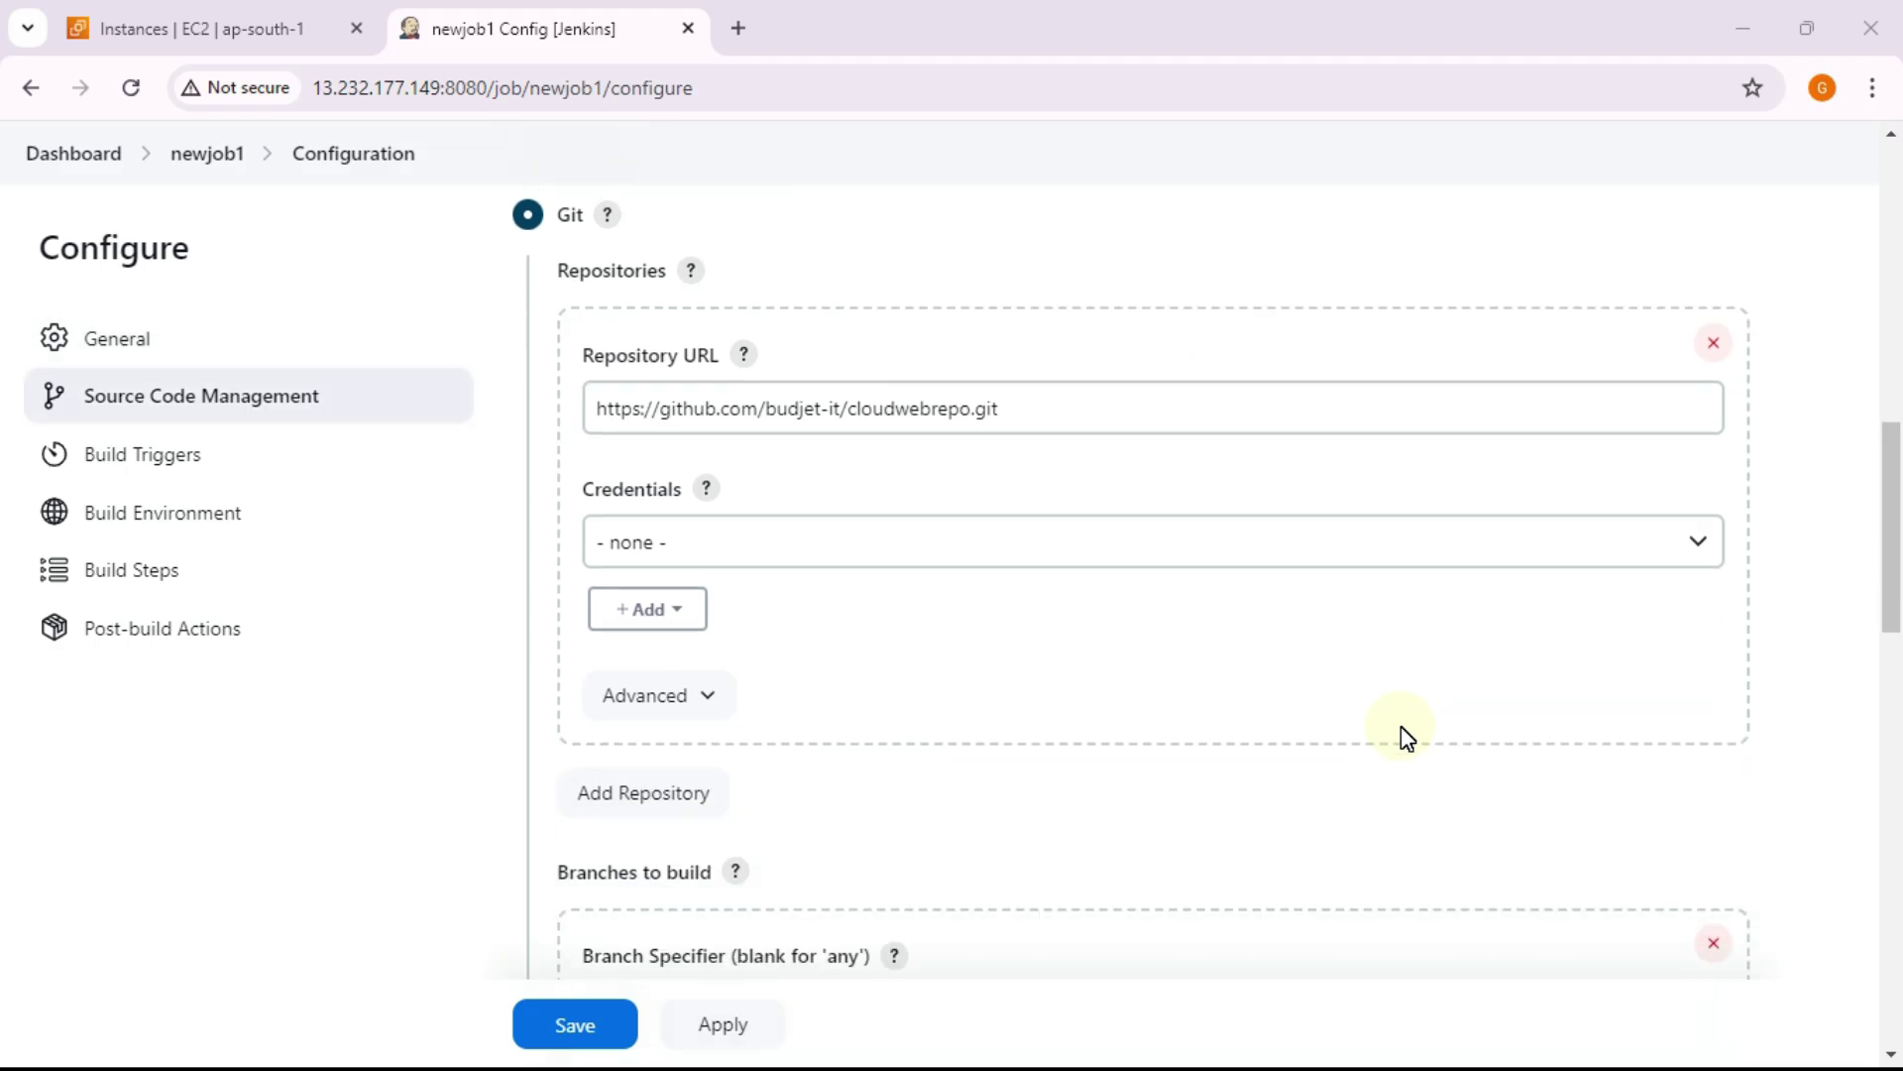
scroll(1304, 688, down, 1)
scroll(1254, 693, up, 12)
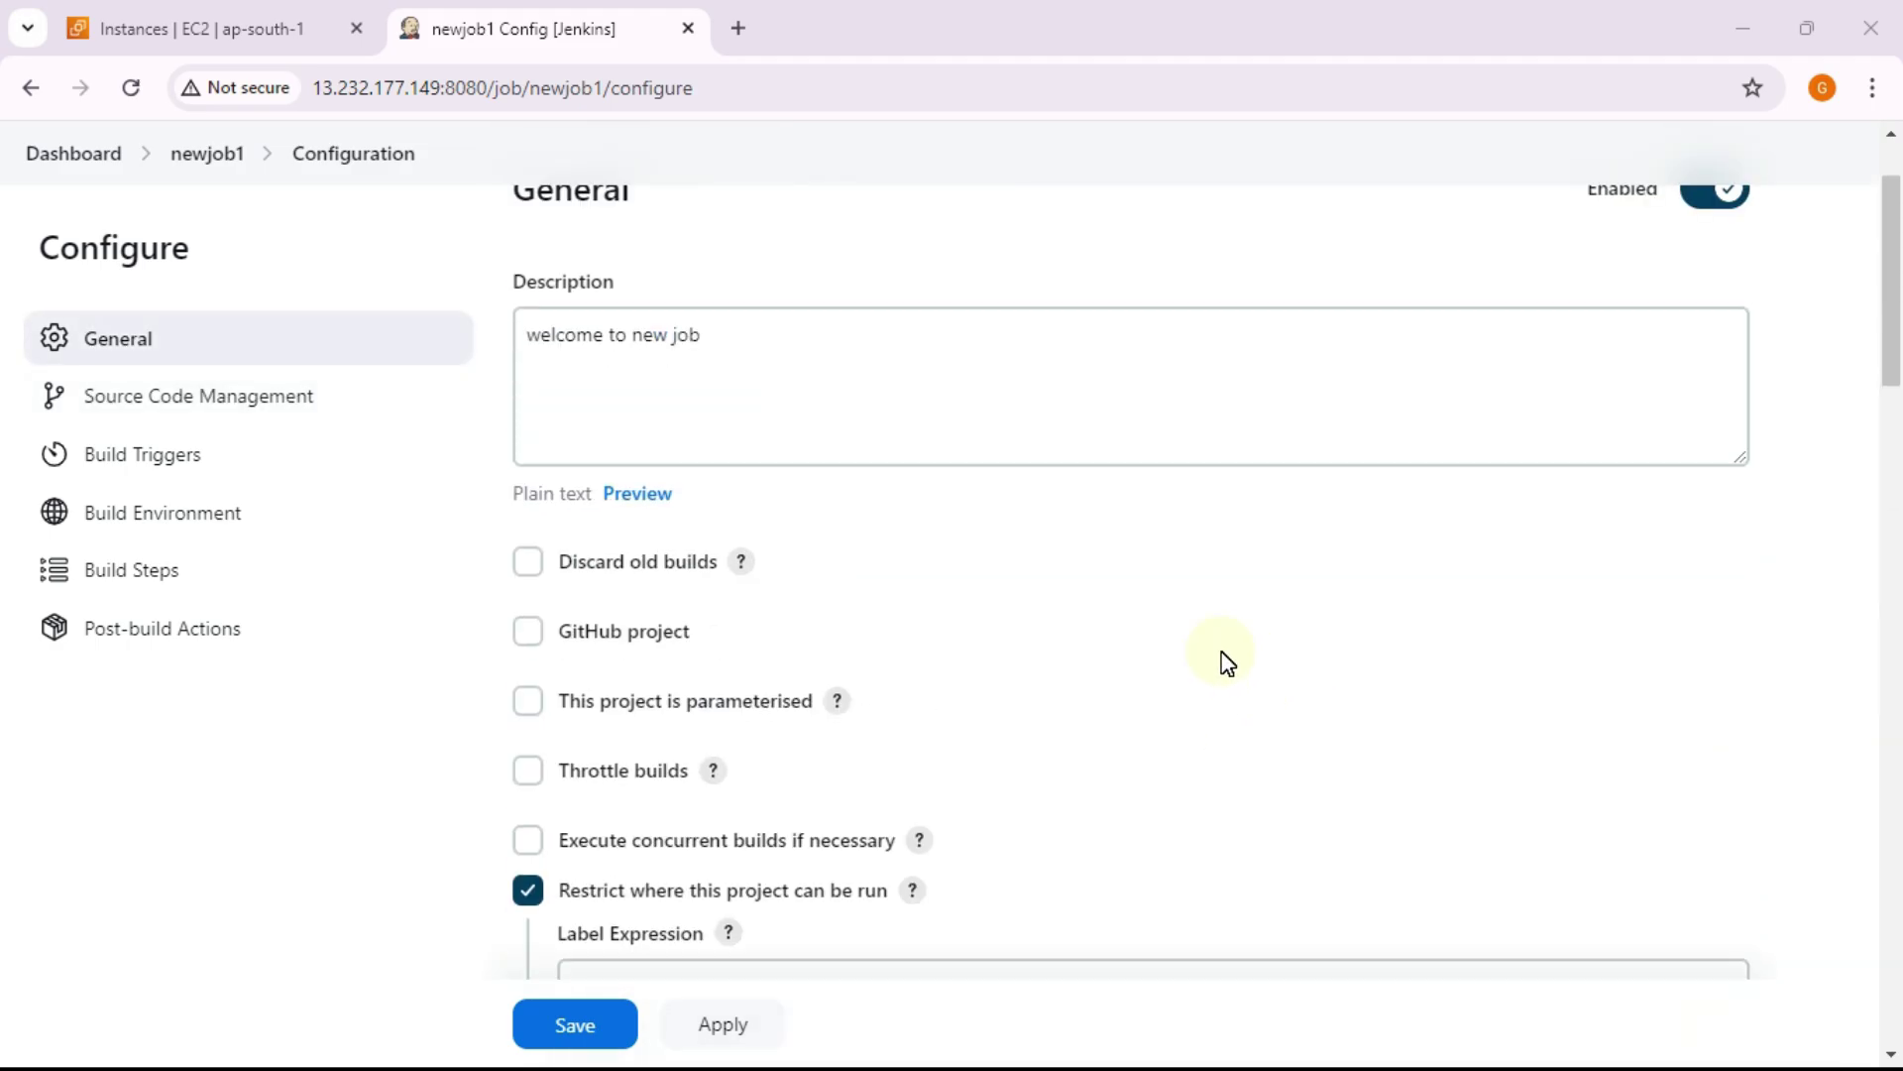
scroll(1127, 663, up, 1)
scroll(1100, 672, down, 3)
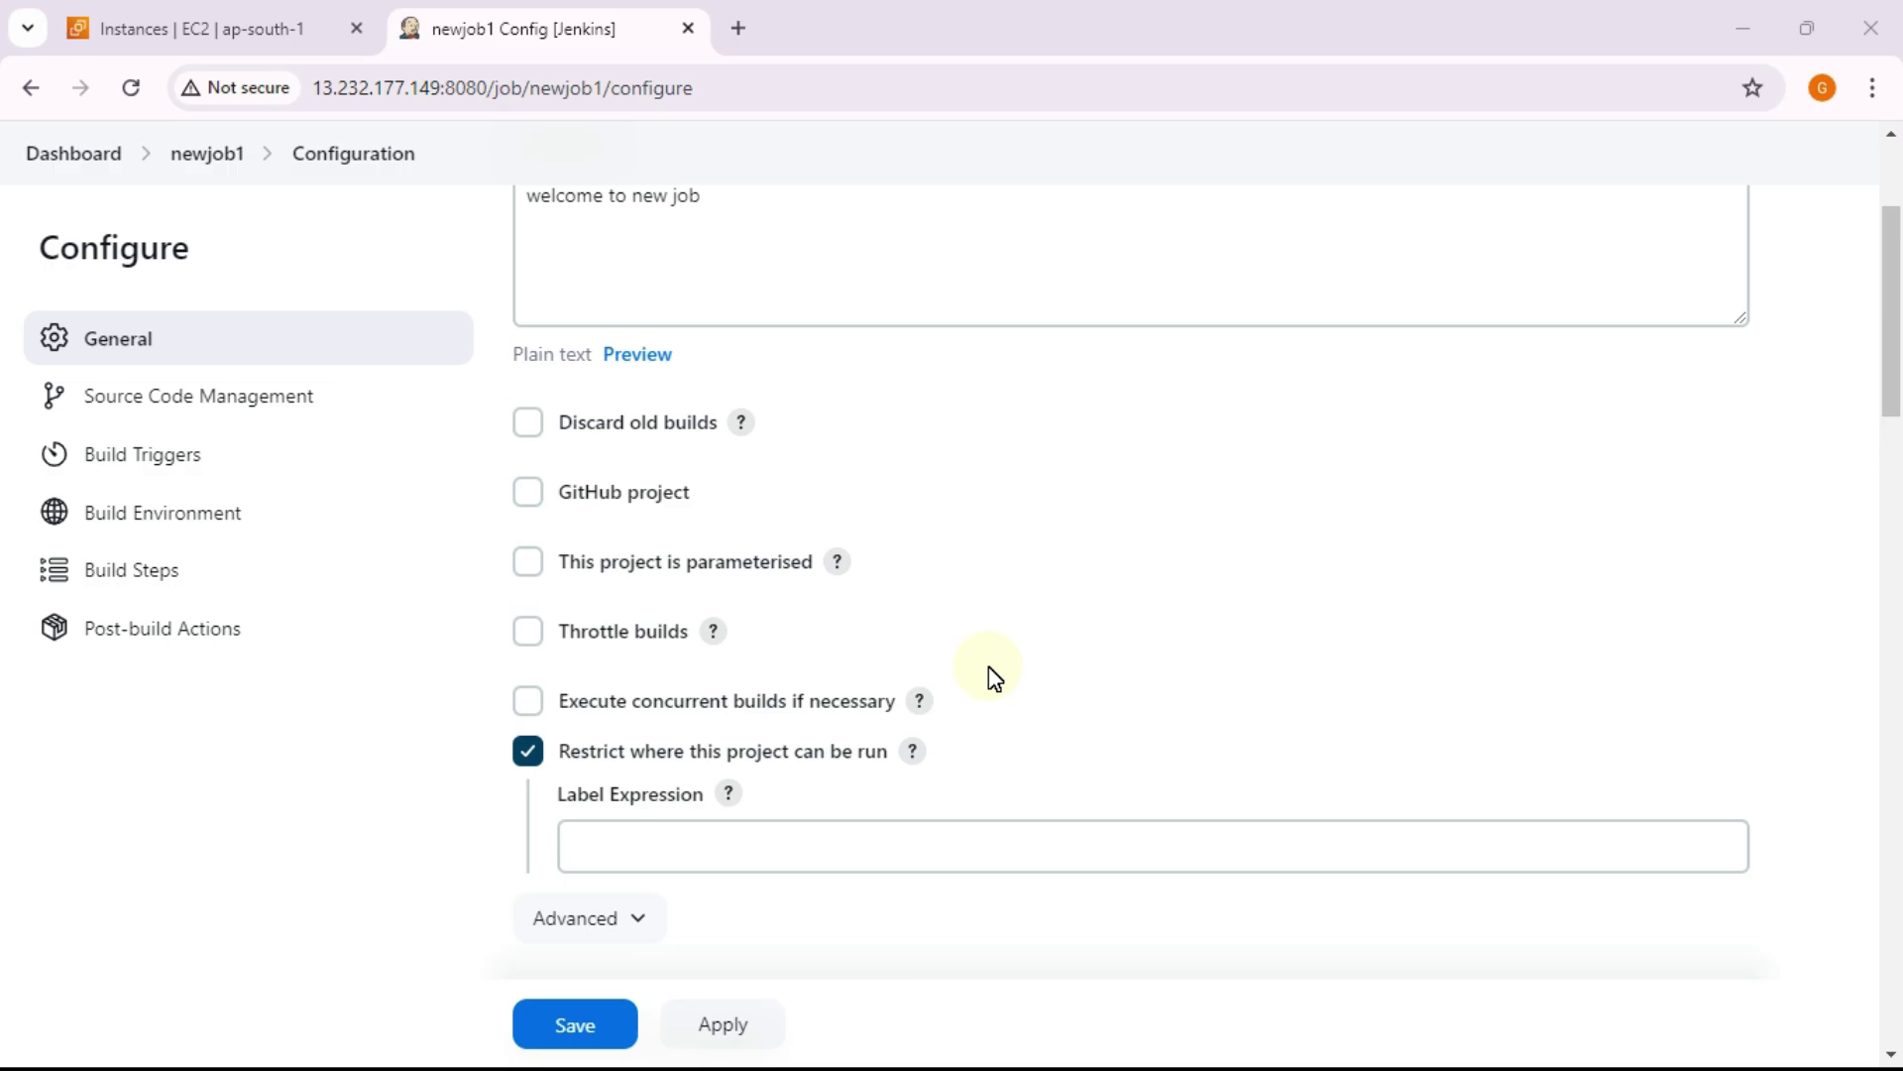
scroll(961, 674, up, 2)
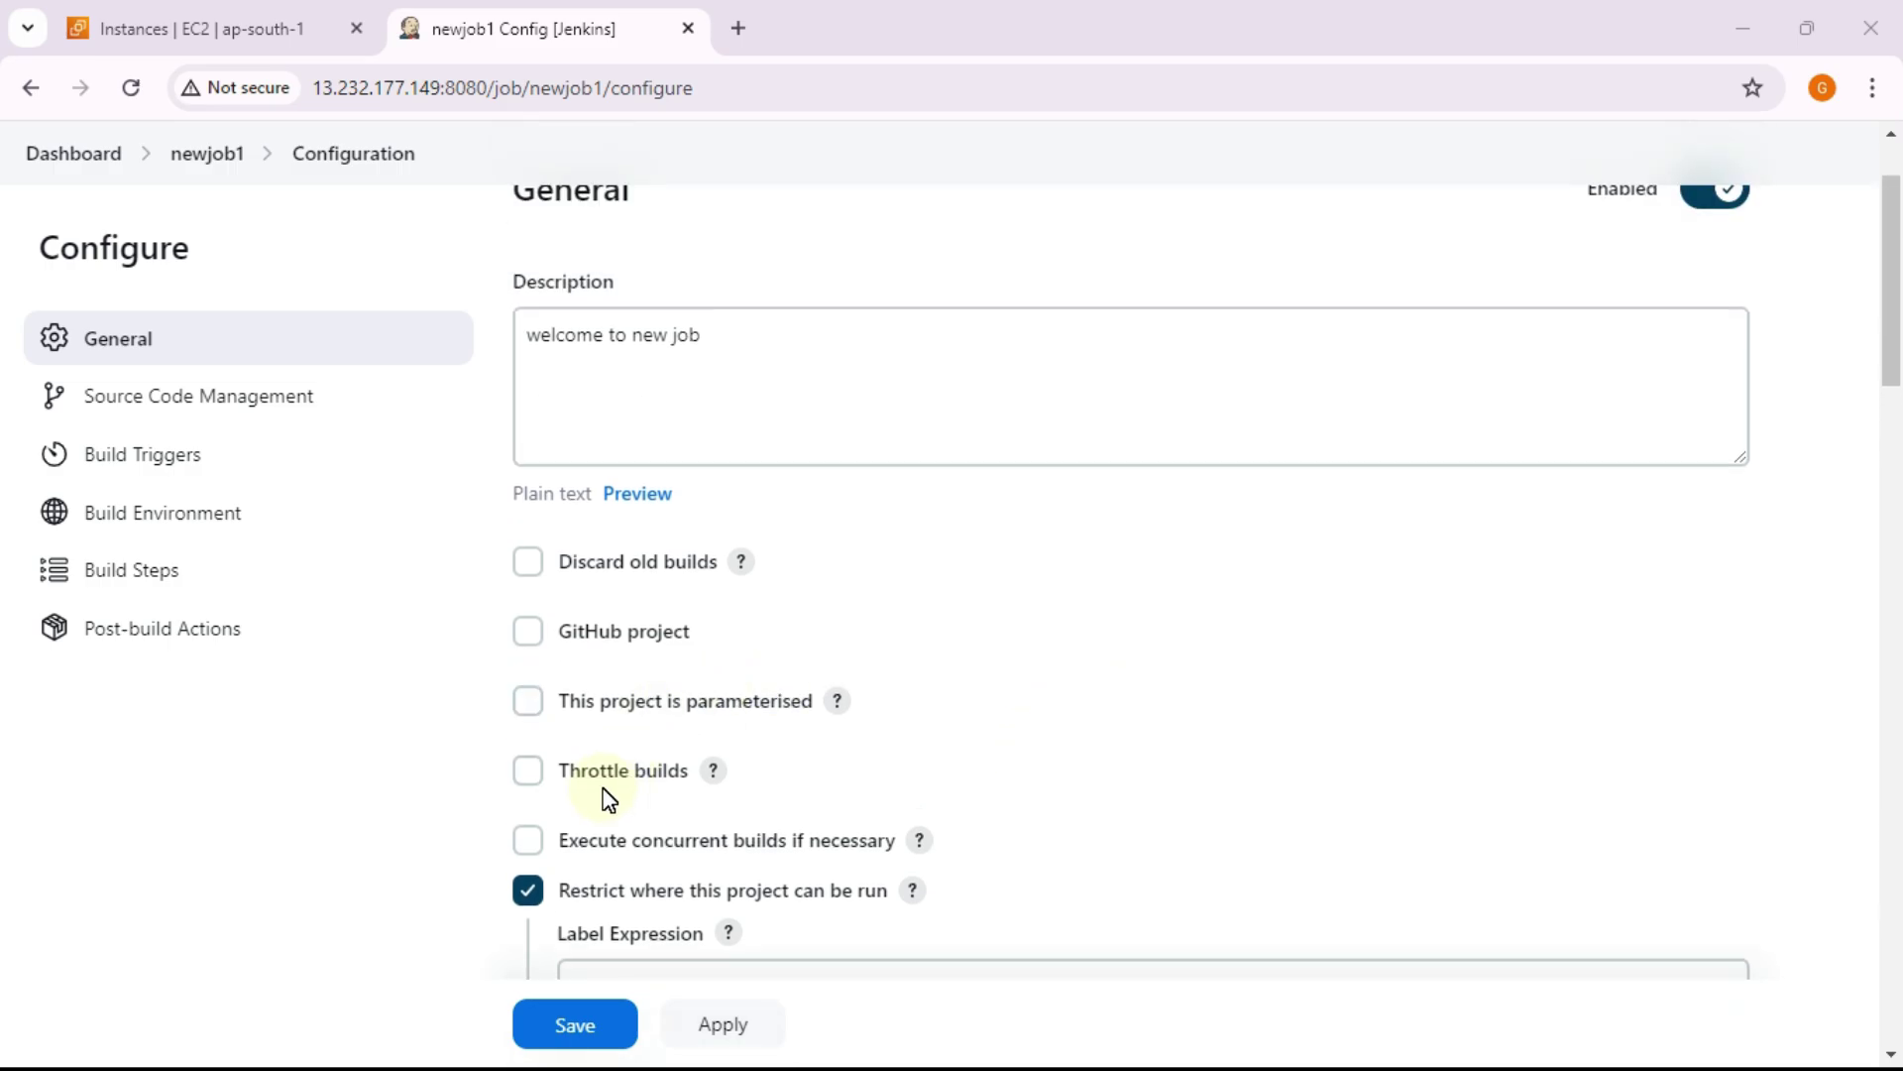
scroll(585, 774, down, 2)
click(542, 704)
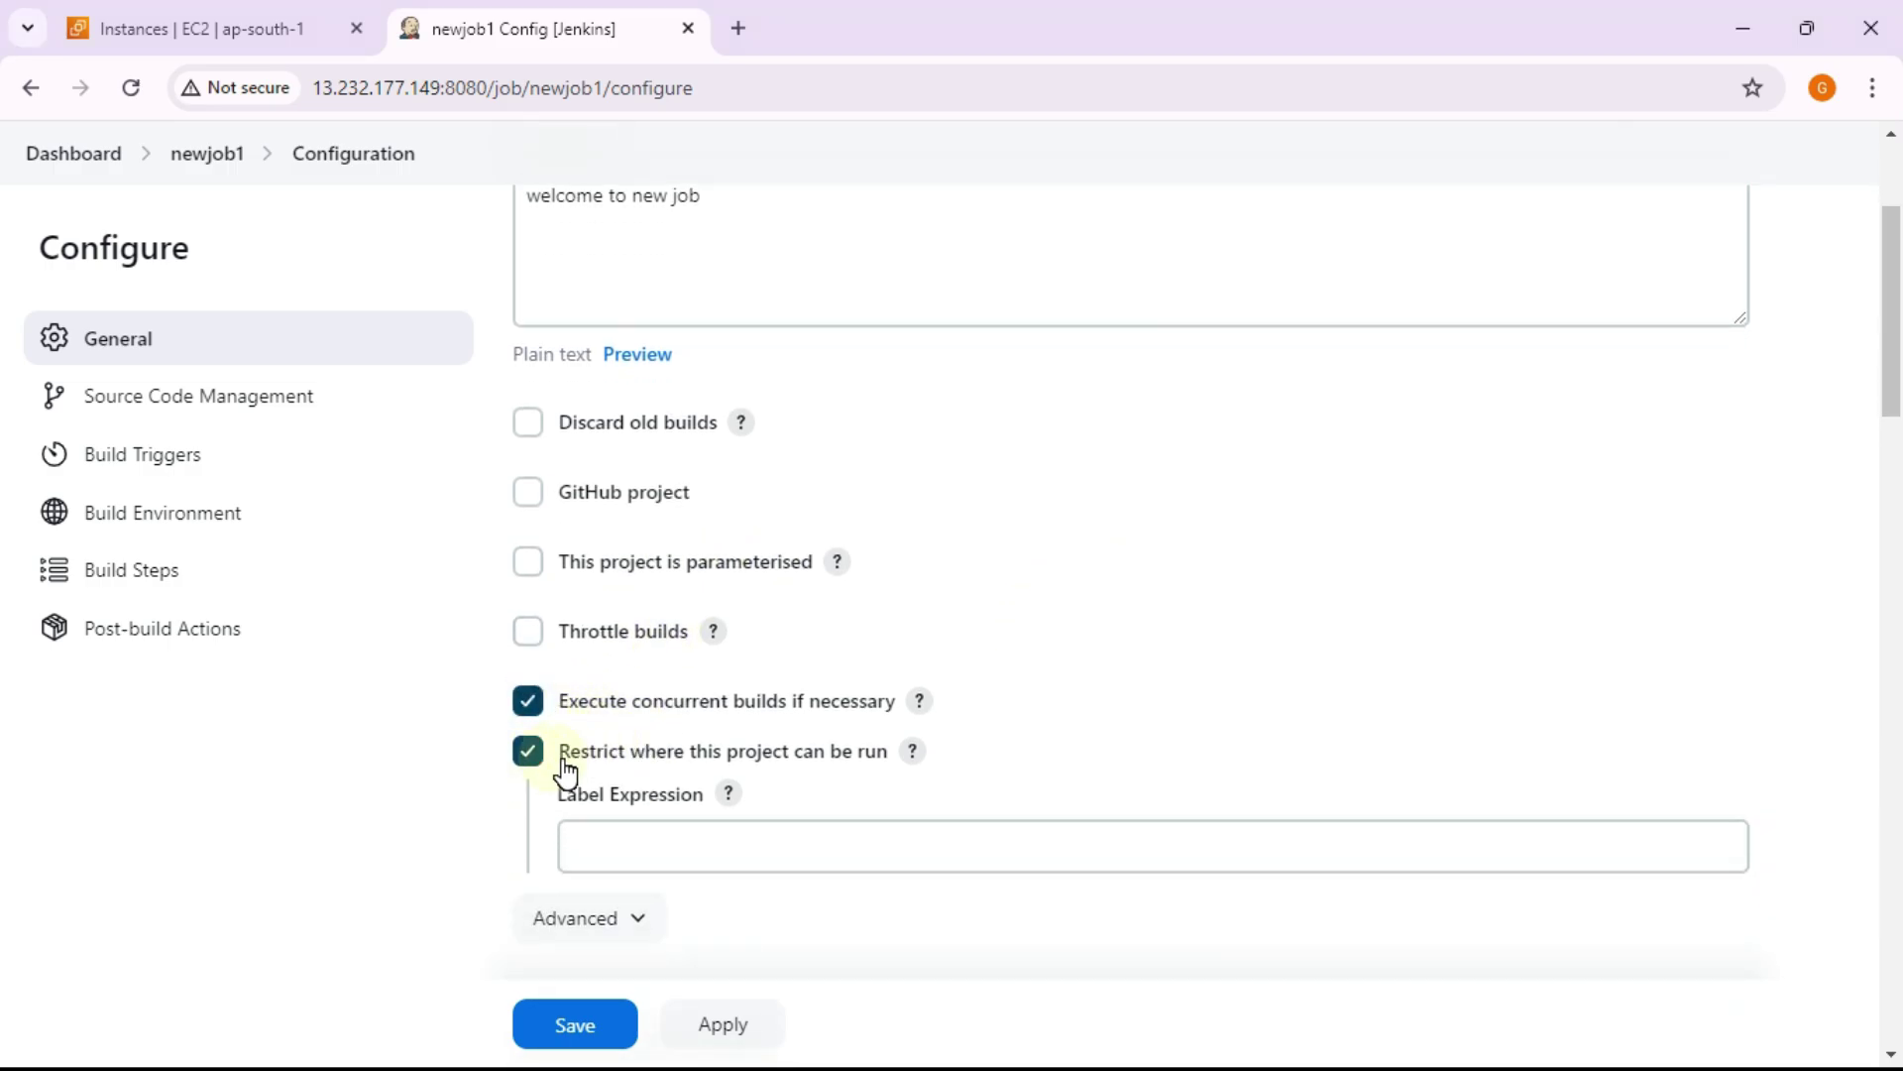
click(535, 706)
Step: Highlight the 'Restrict where this project can be run' option text
drag(596, 754, 899, 759)
click(1075, 757)
scroll(1075, 756, down, 3)
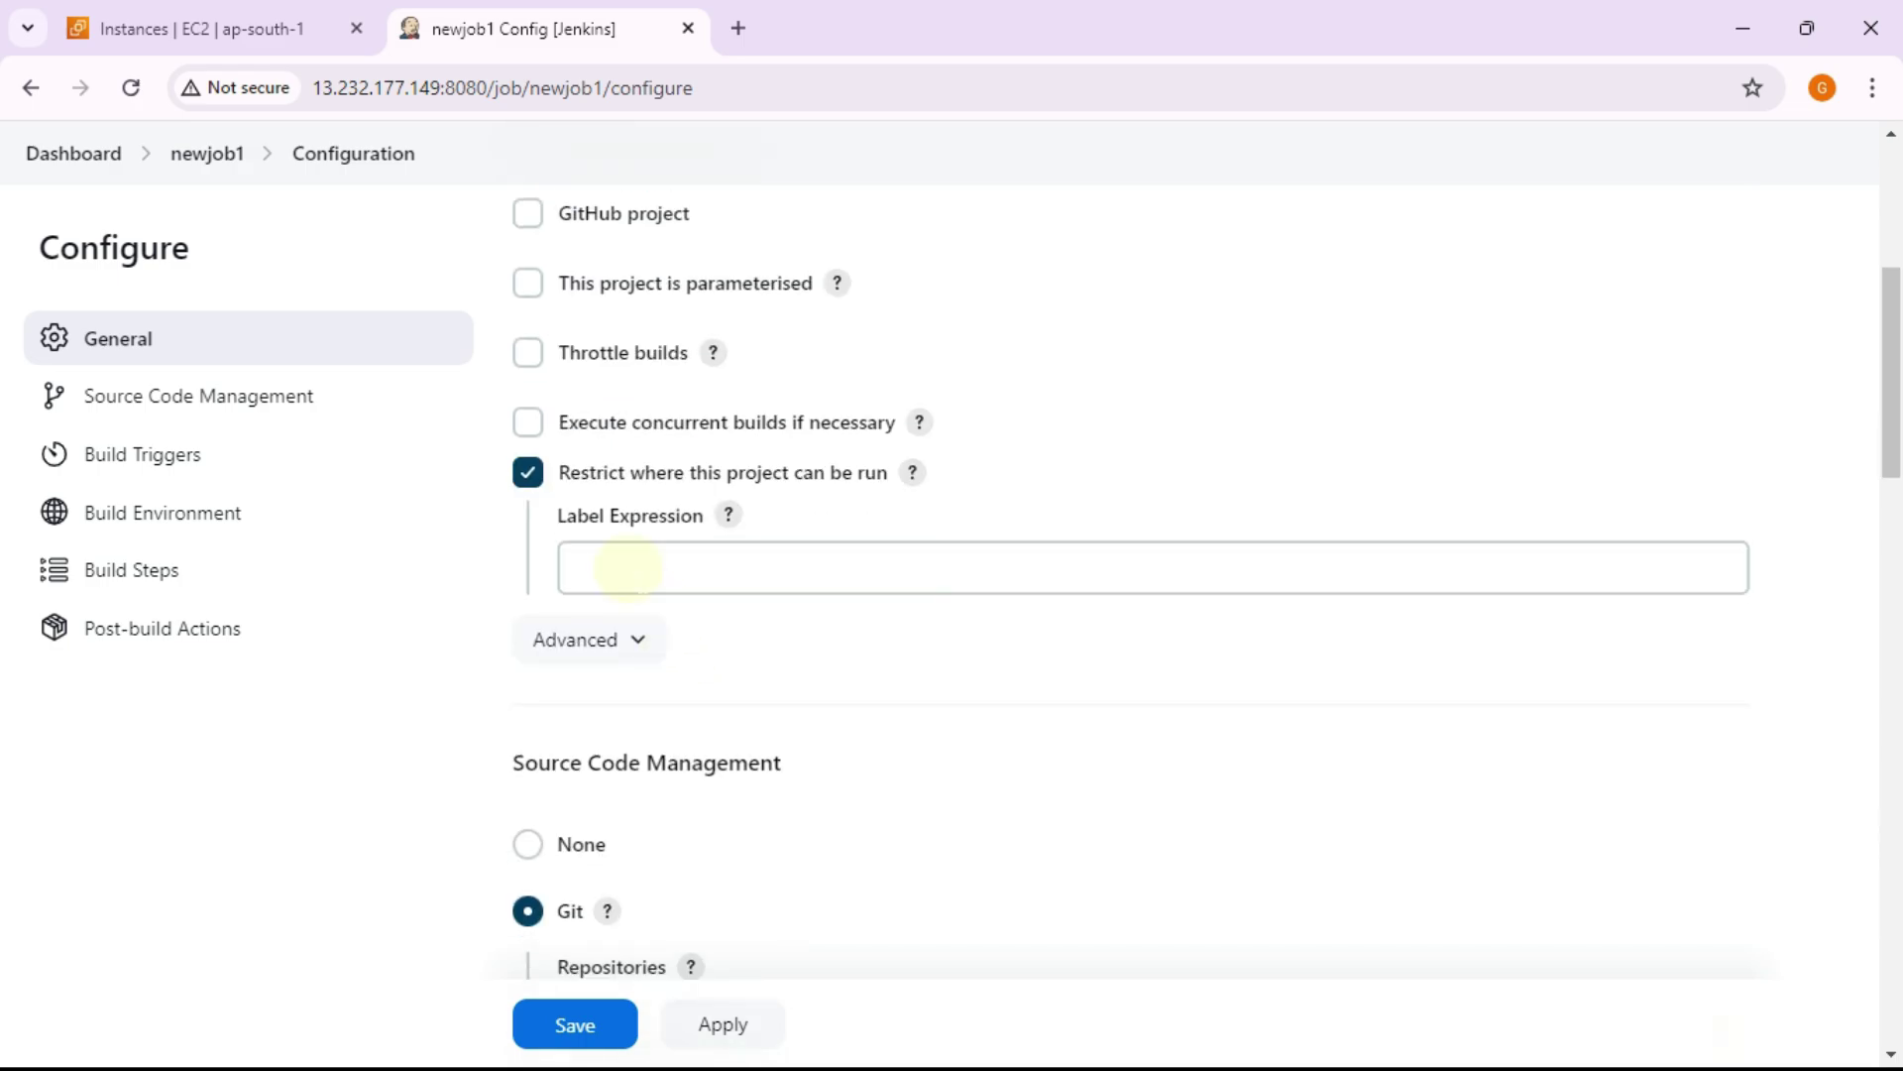
drag(561, 474, 879, 479)
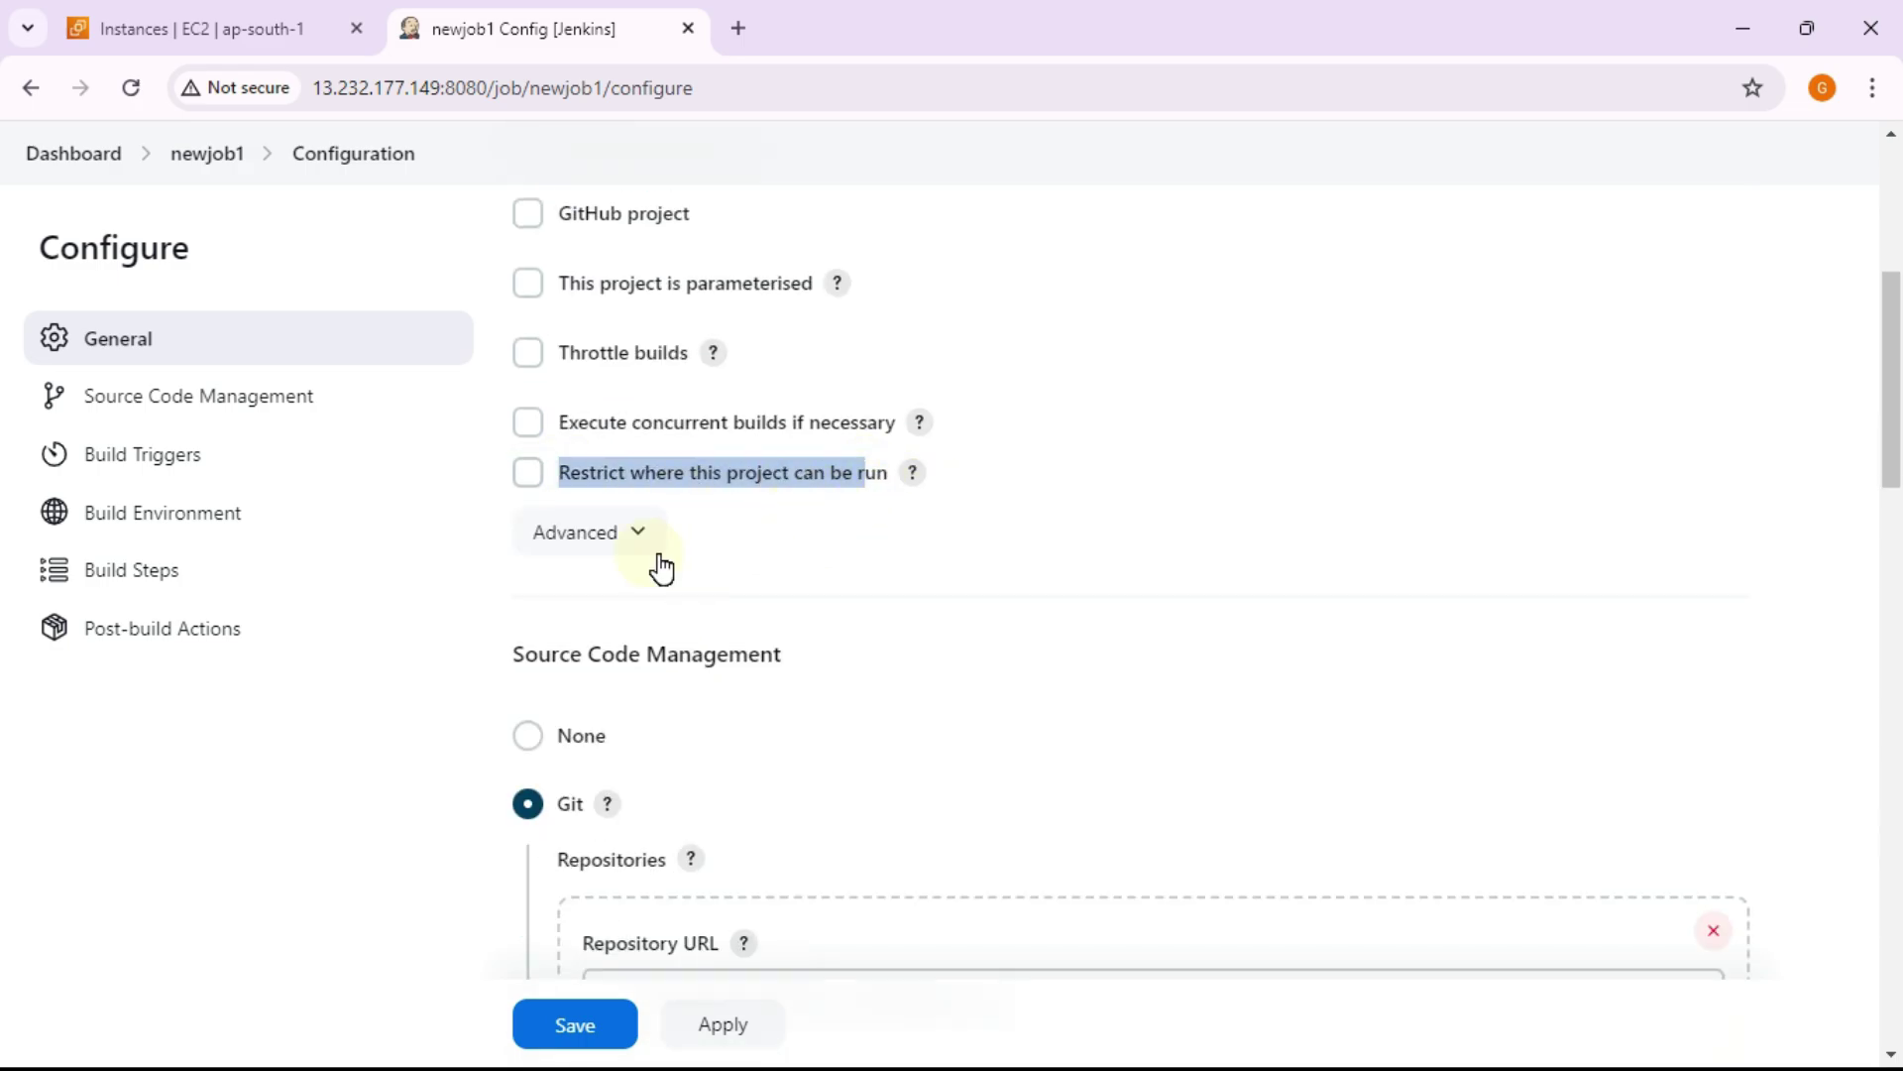
Step: Enable 'Restrict where this project can be run' with label expression node1
click(536, 474)
click(691, 563)
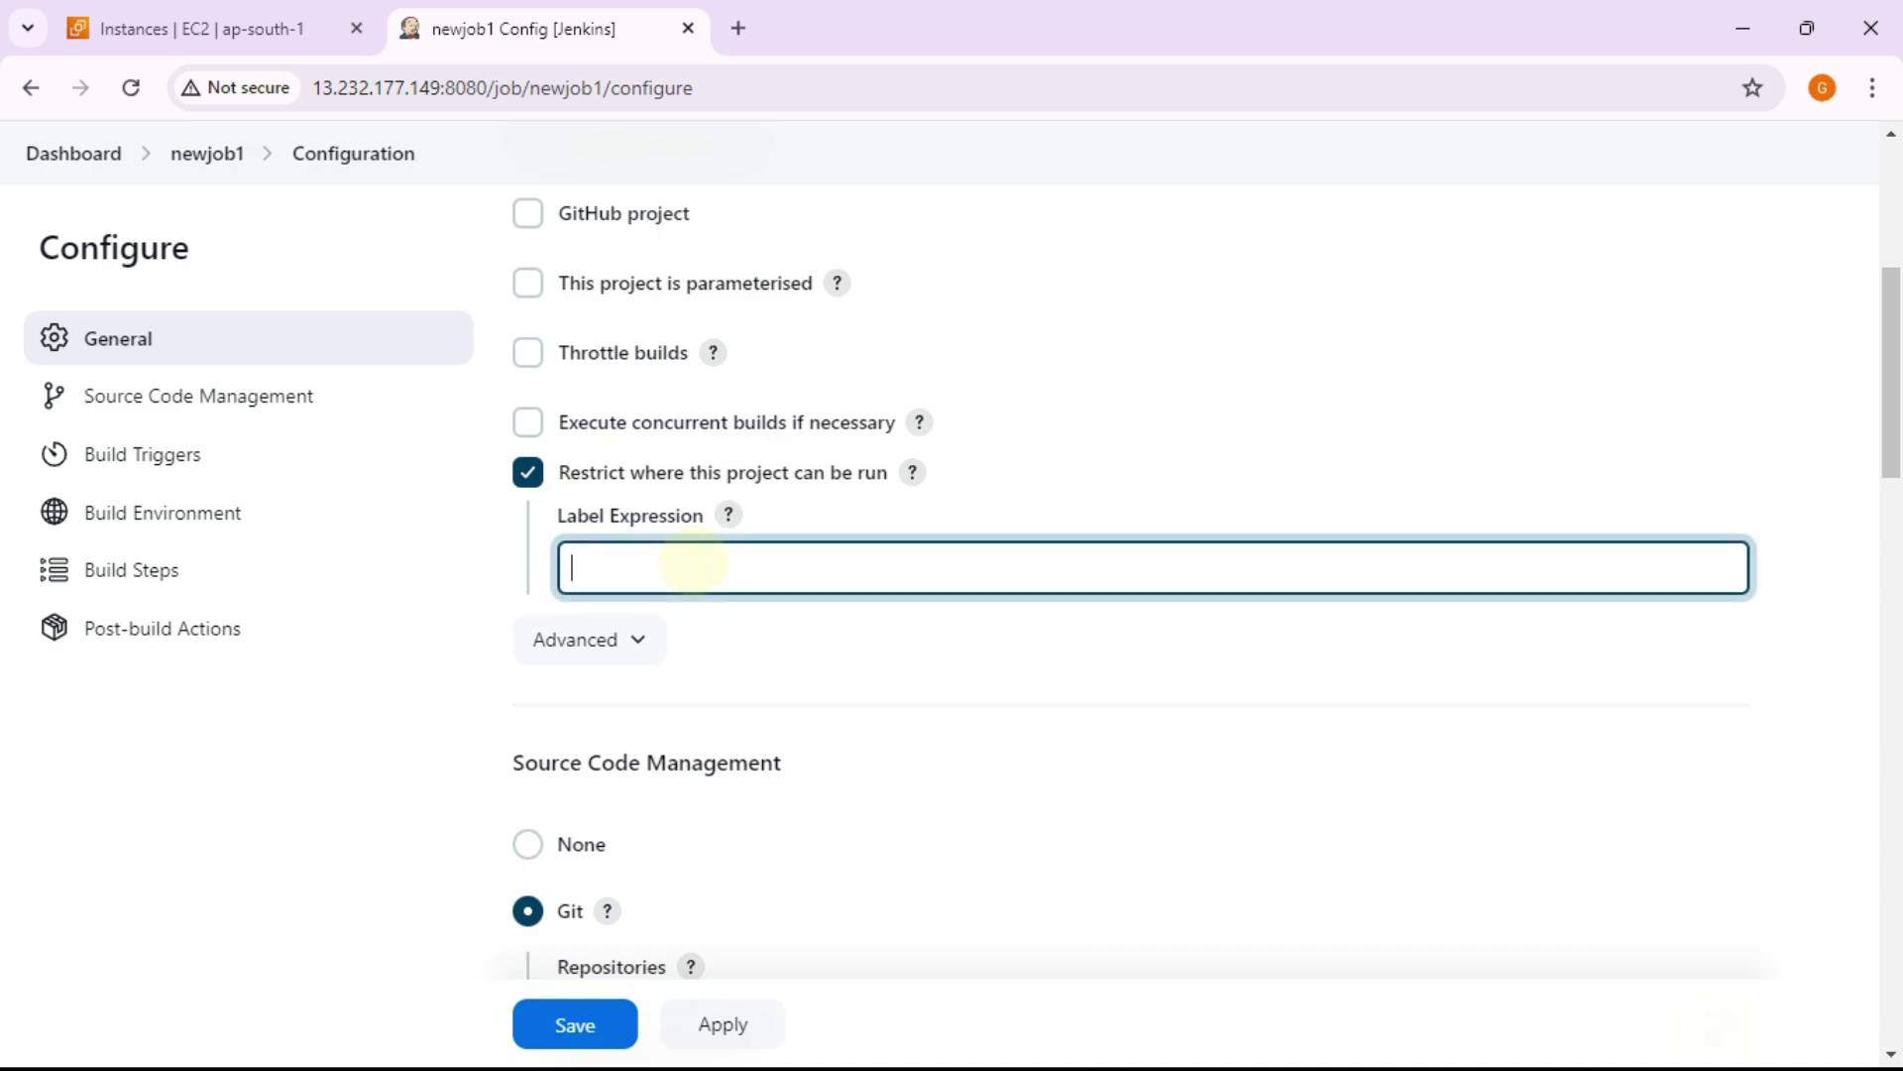
text(node)
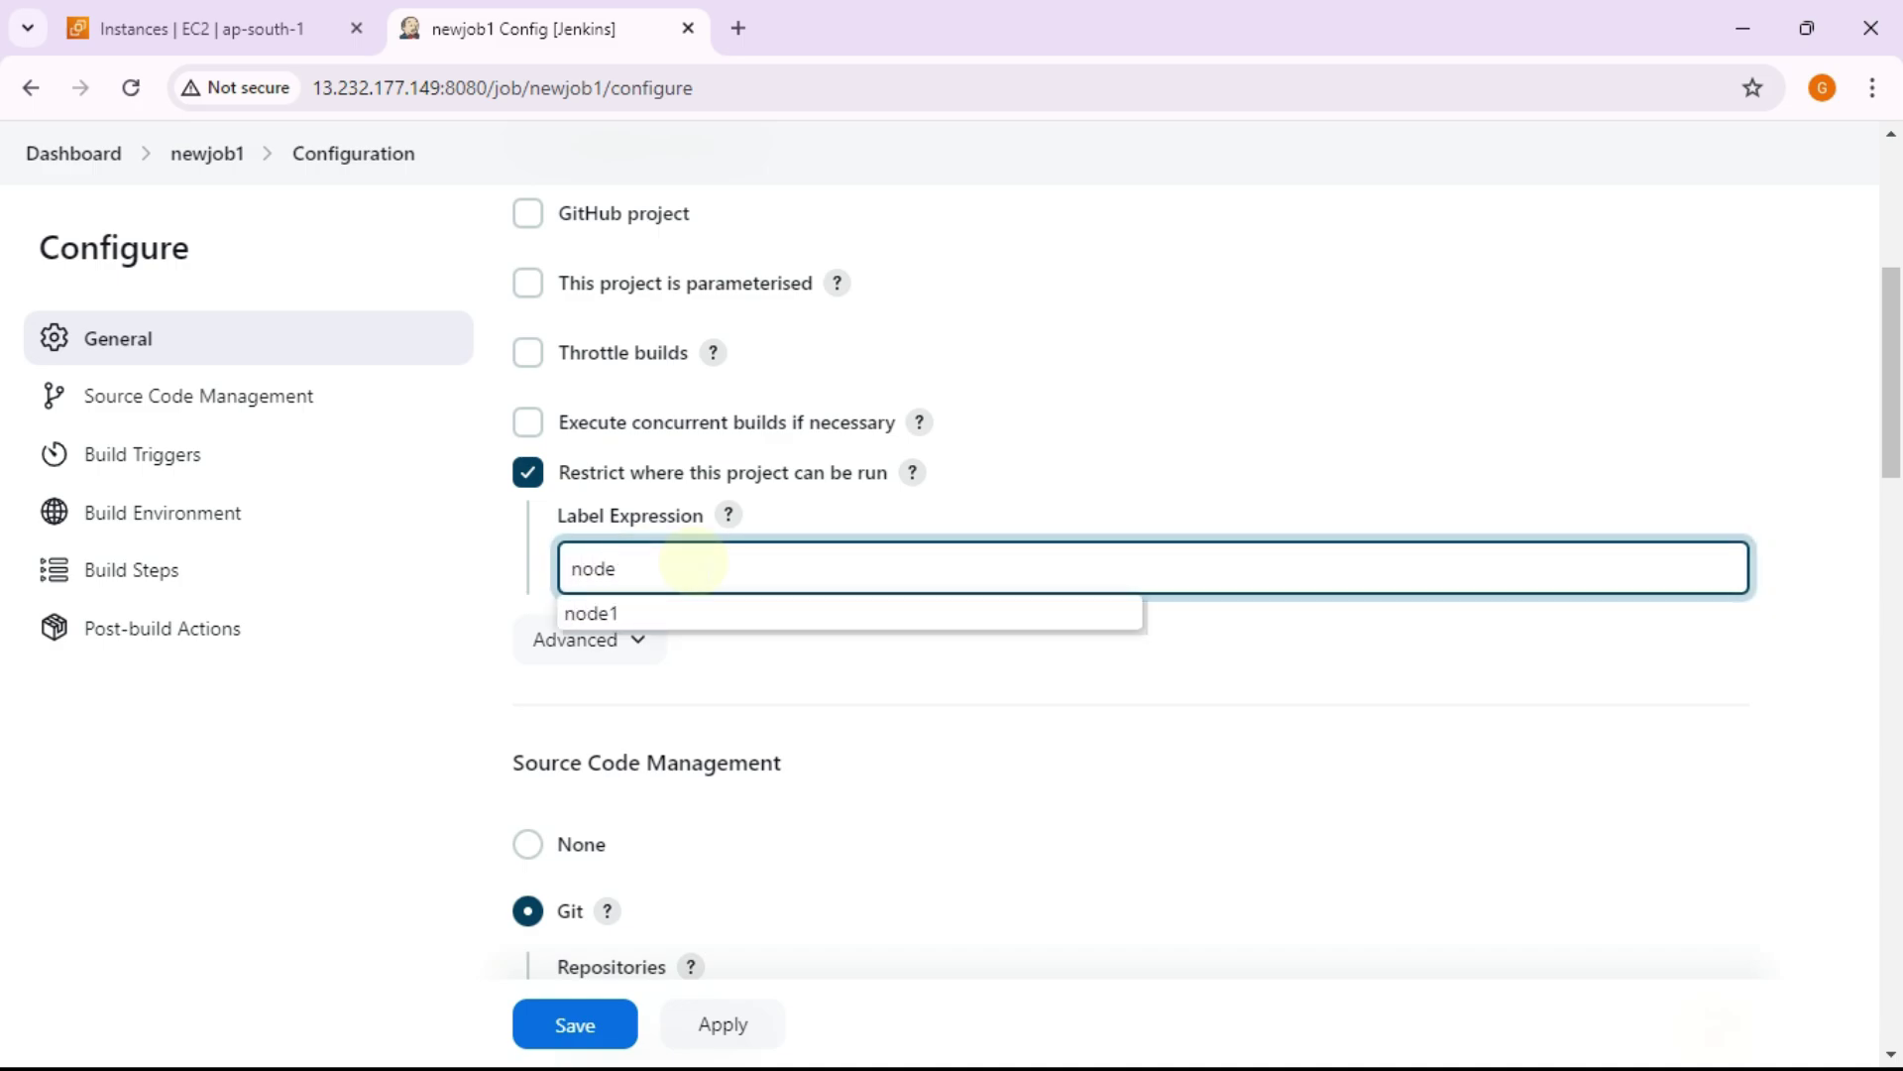
key(Down)
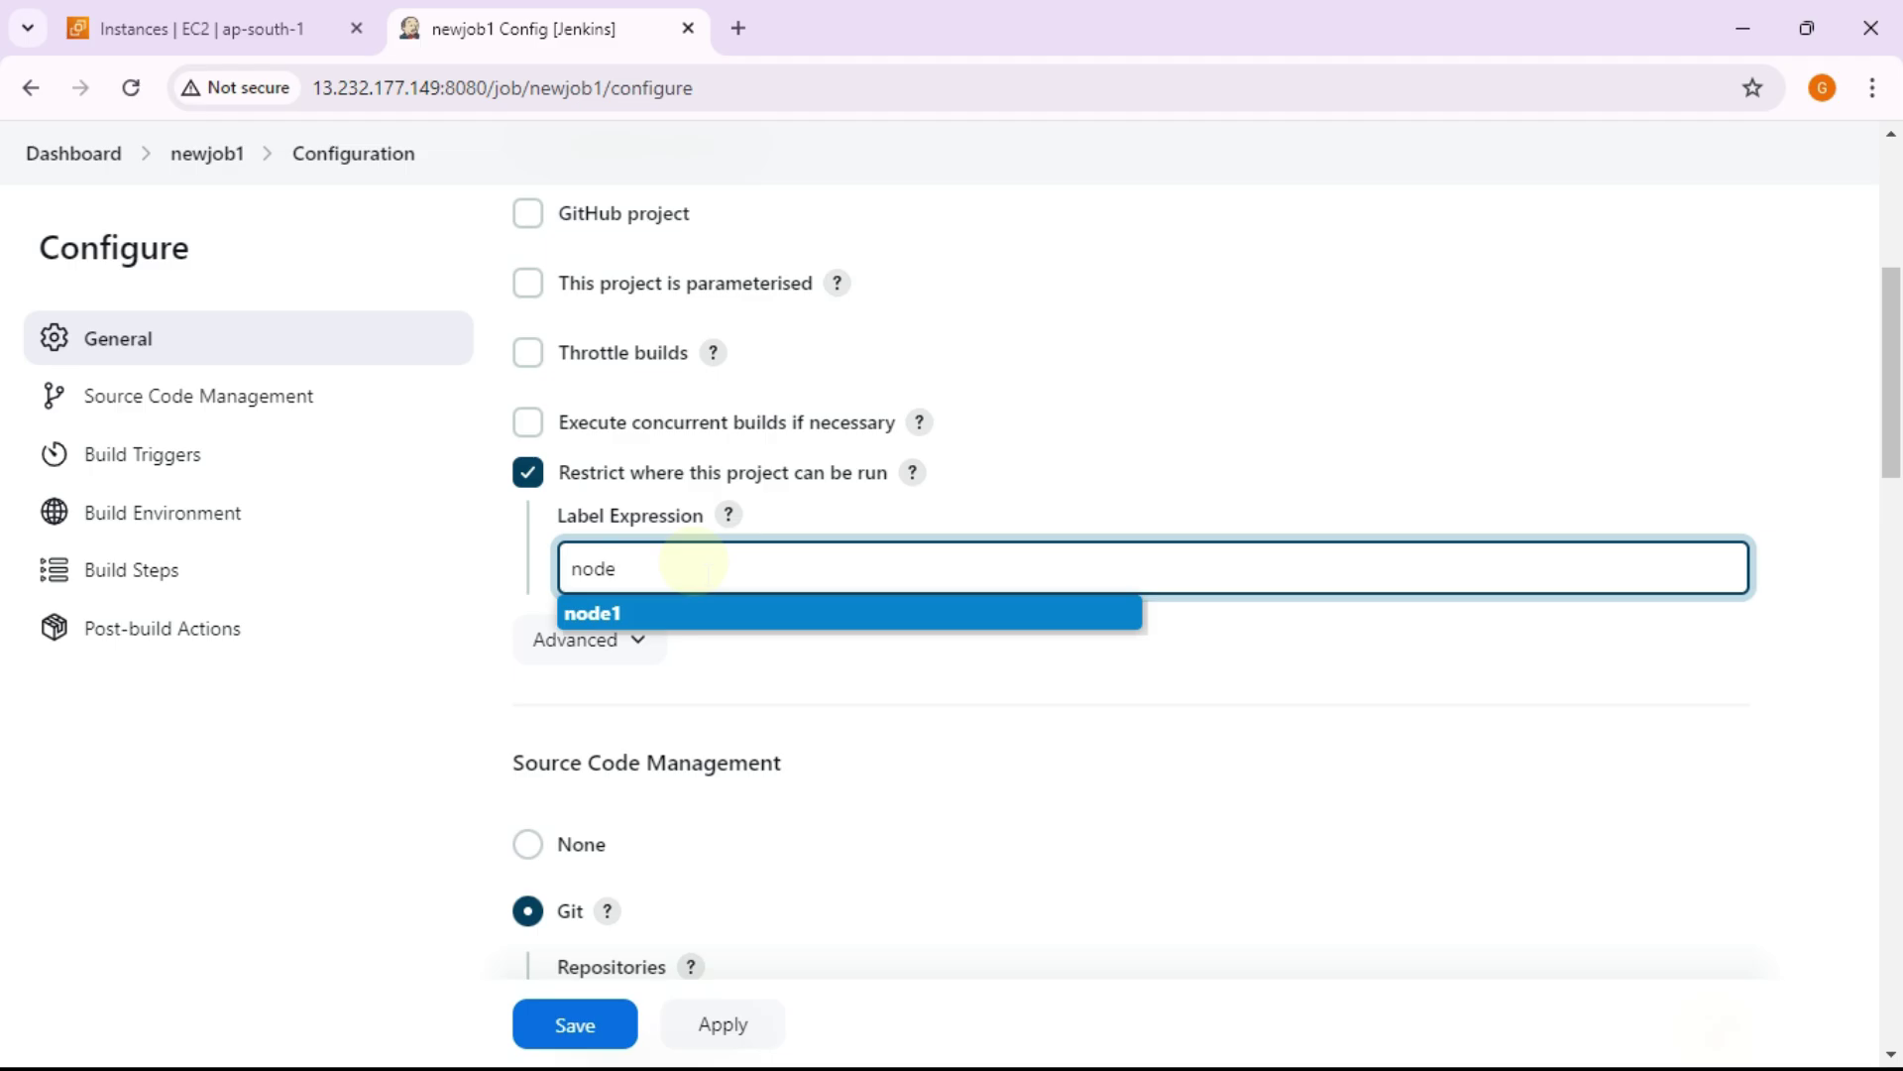
key(Return)
scroll(694, 562, down, 12)
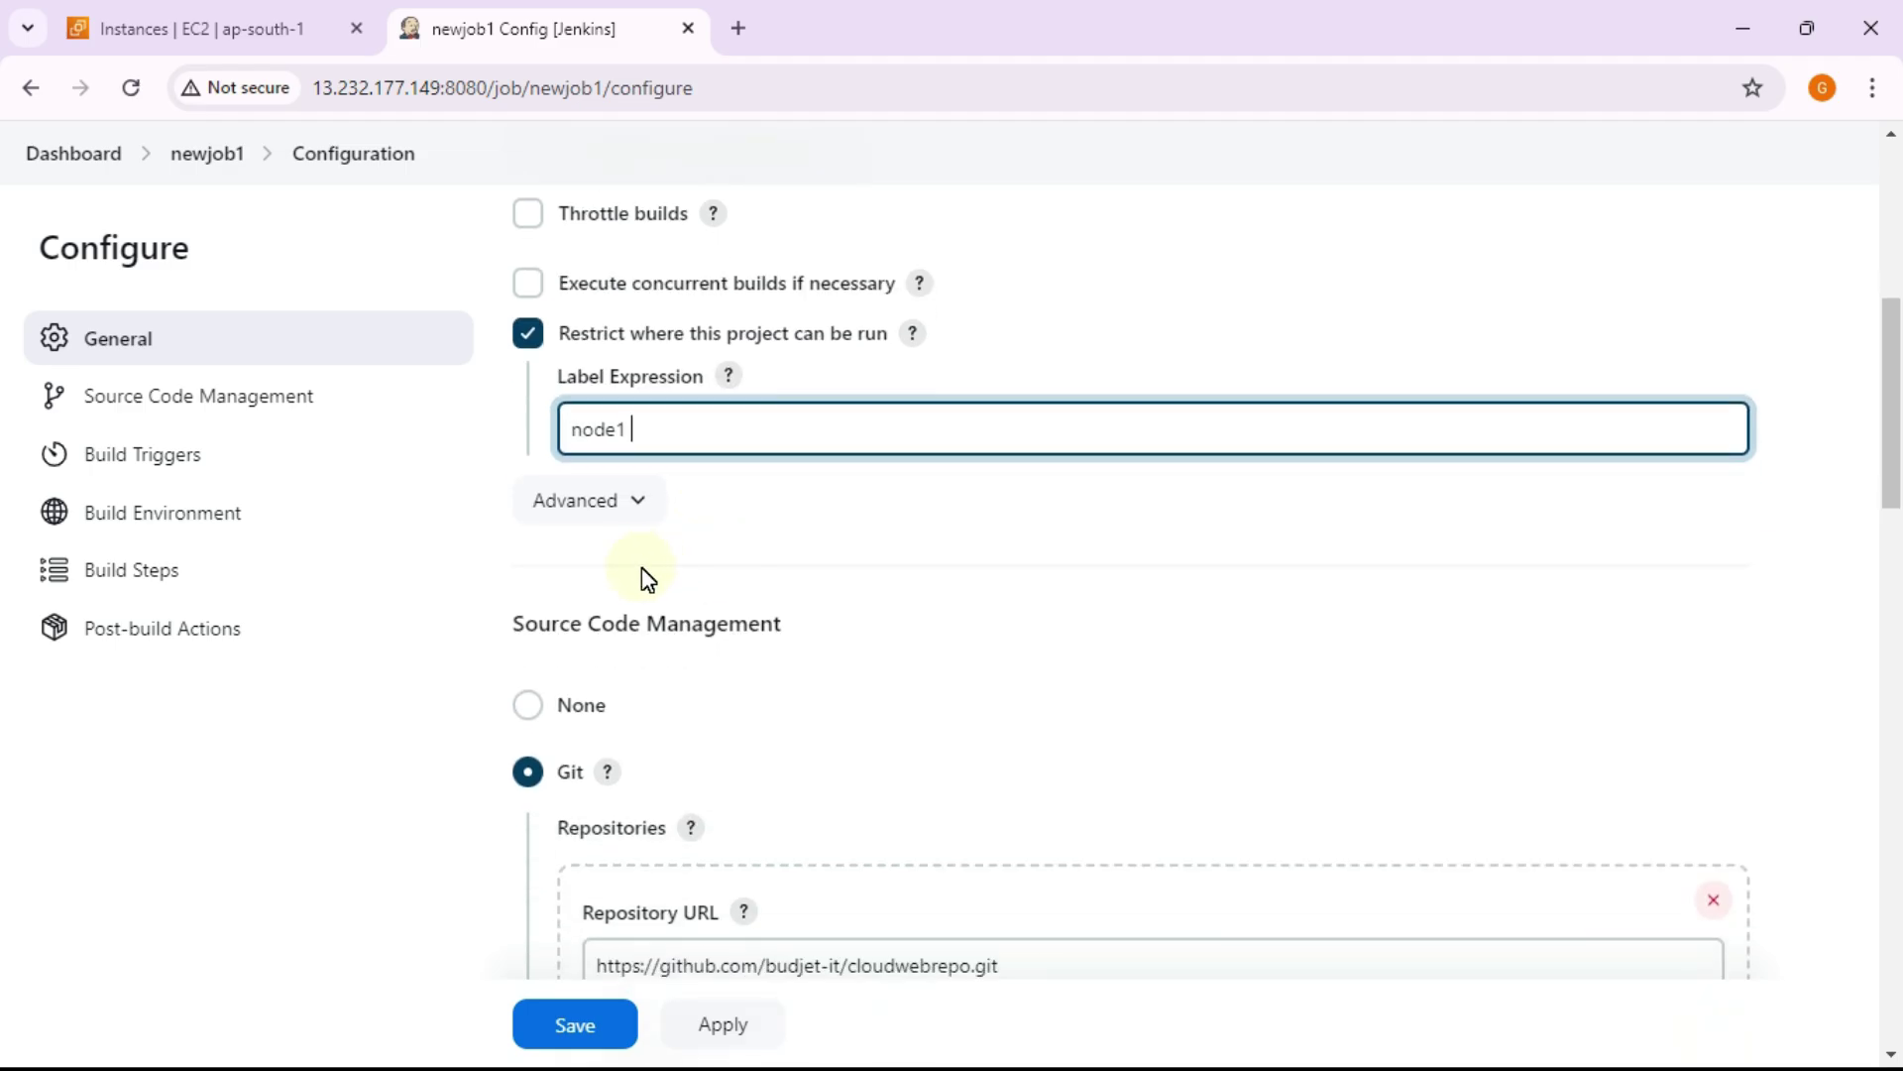
Step: Save the node1 restriction, run build #2, and open build #2's page
click(595, 1026)
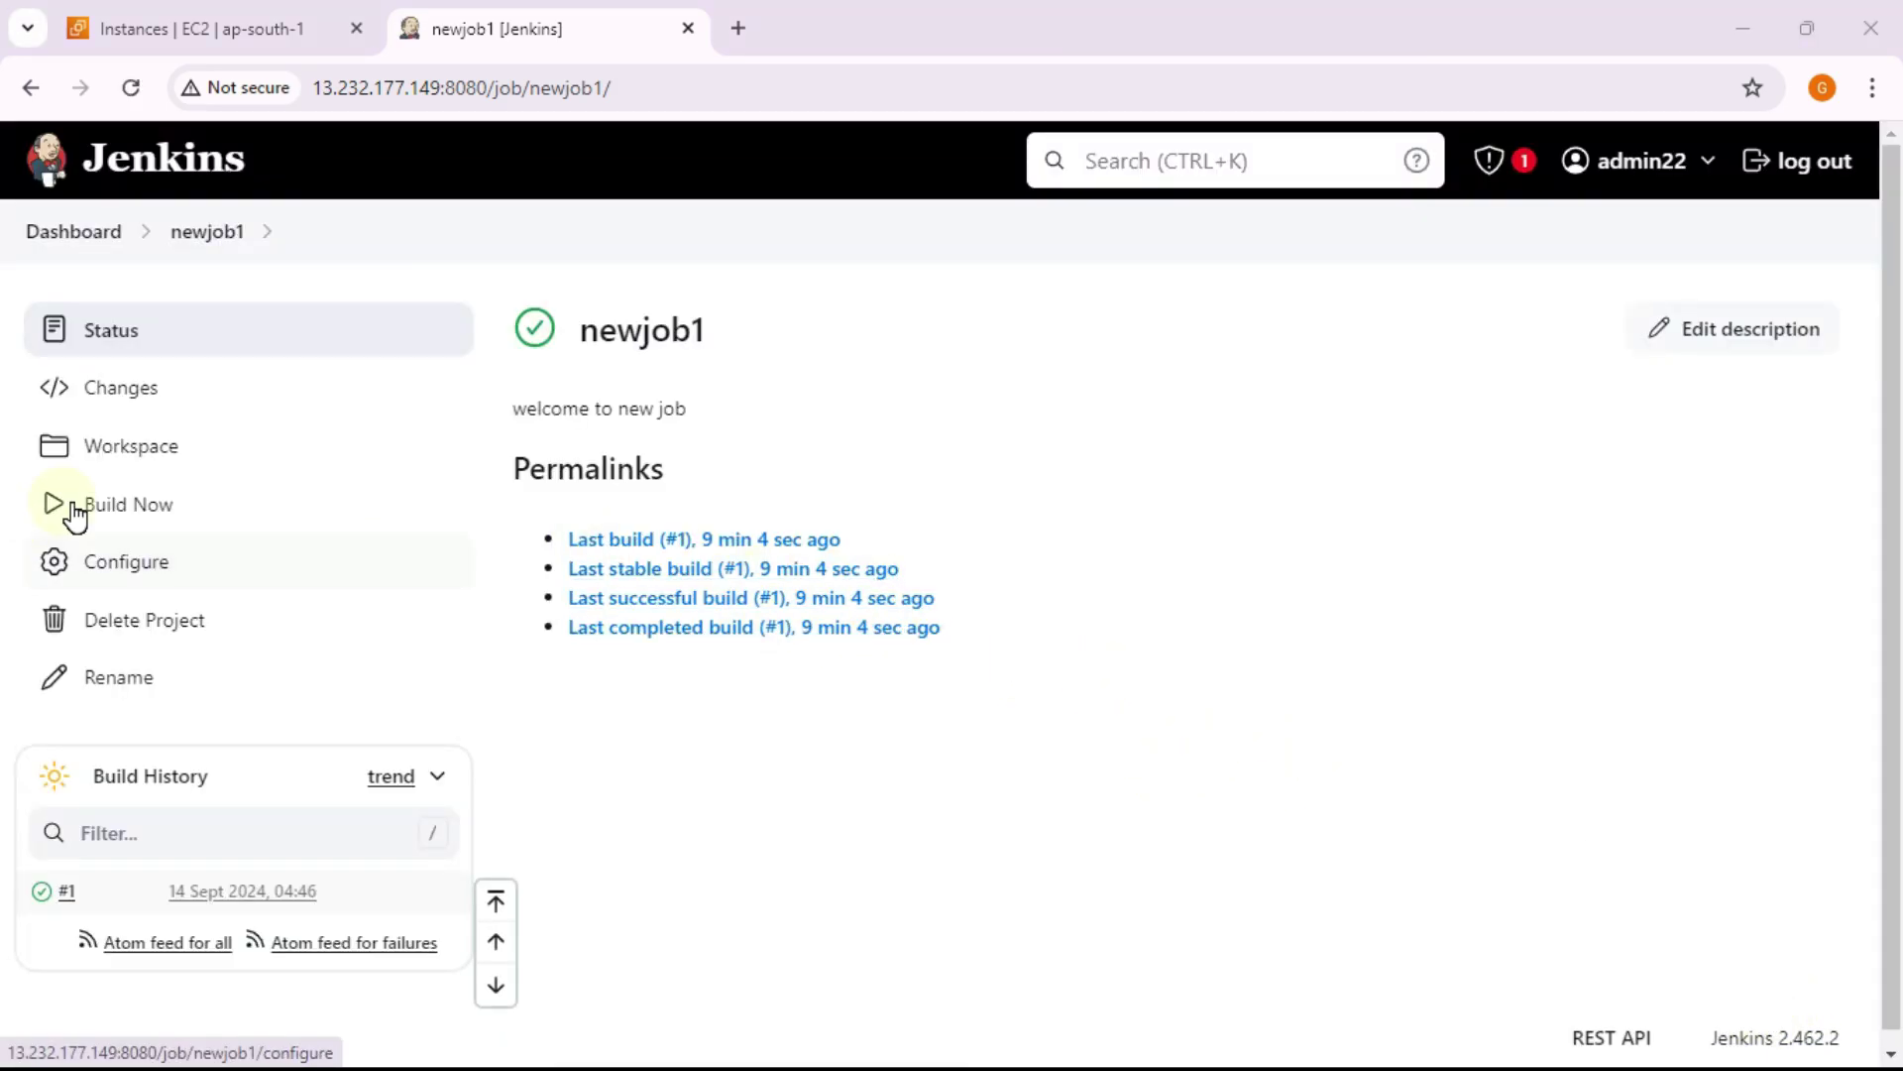
click(173, 522)
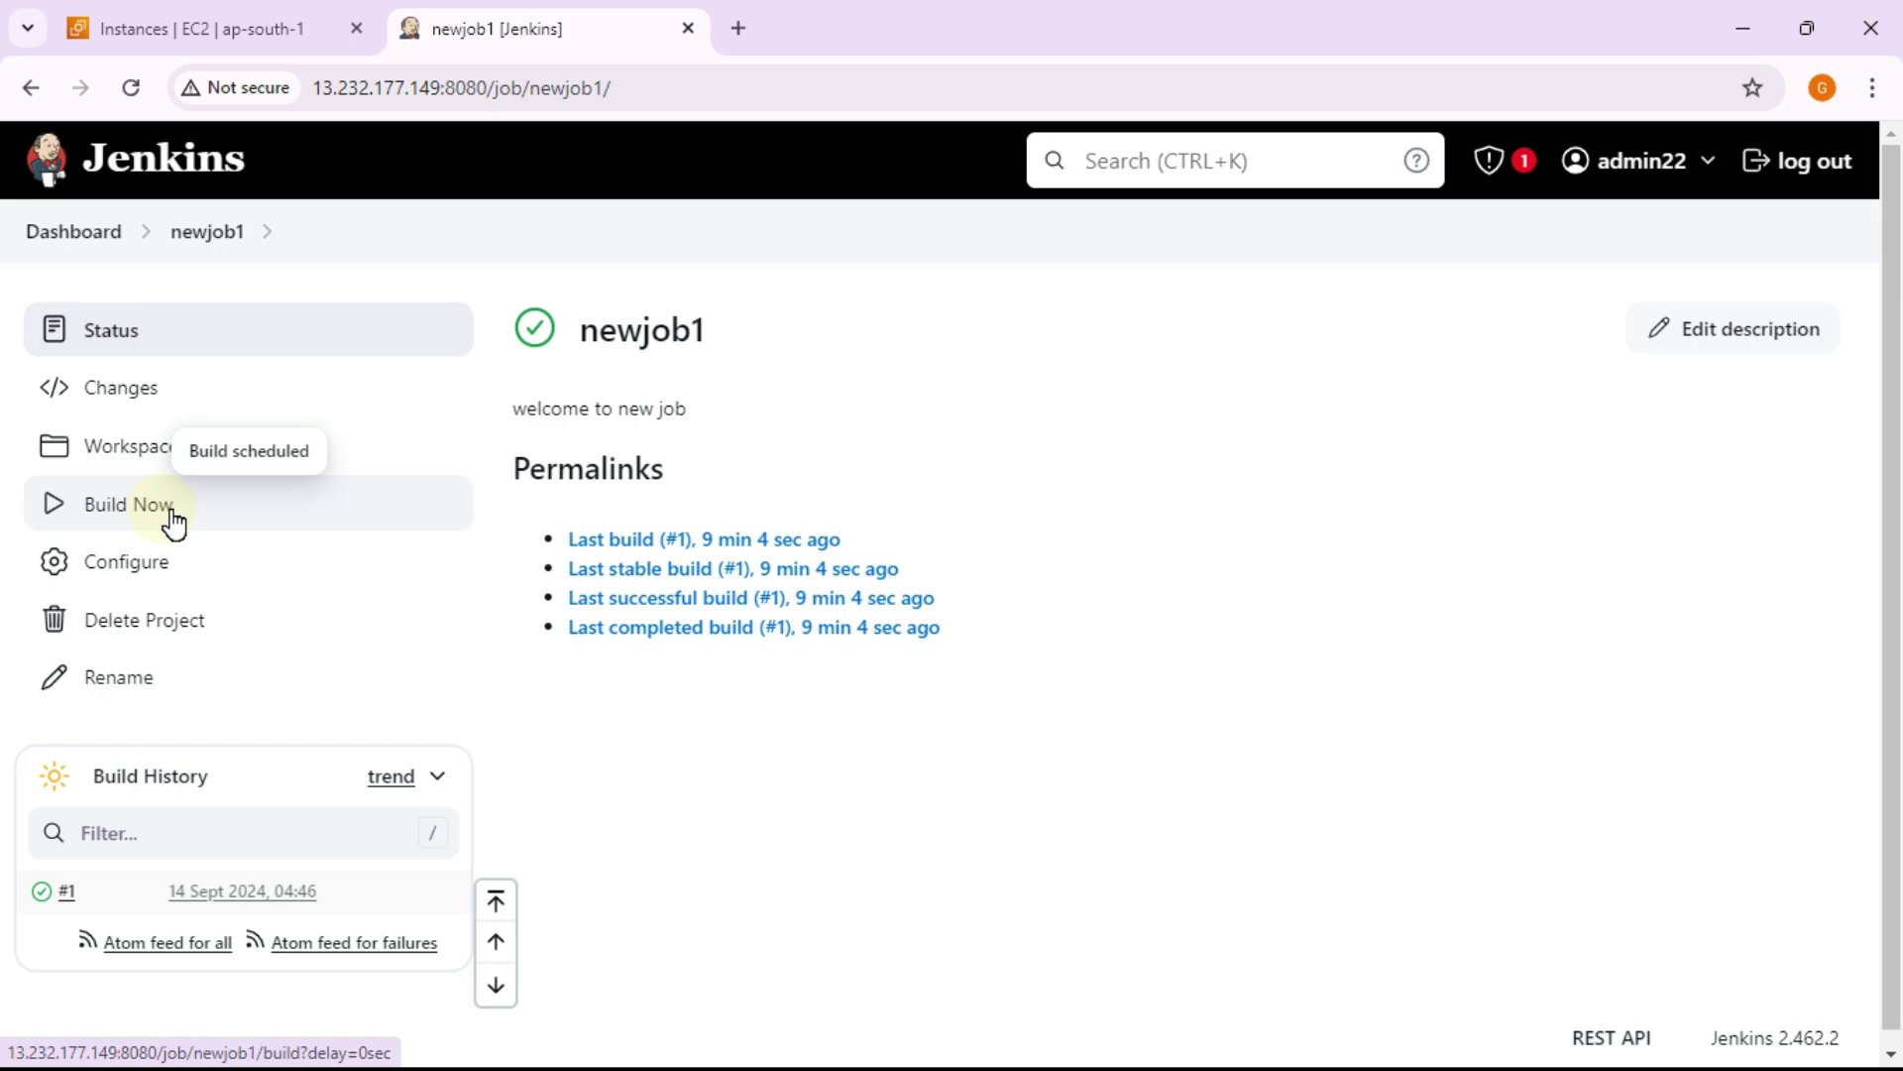
scroll(1306, 716, down, 1)
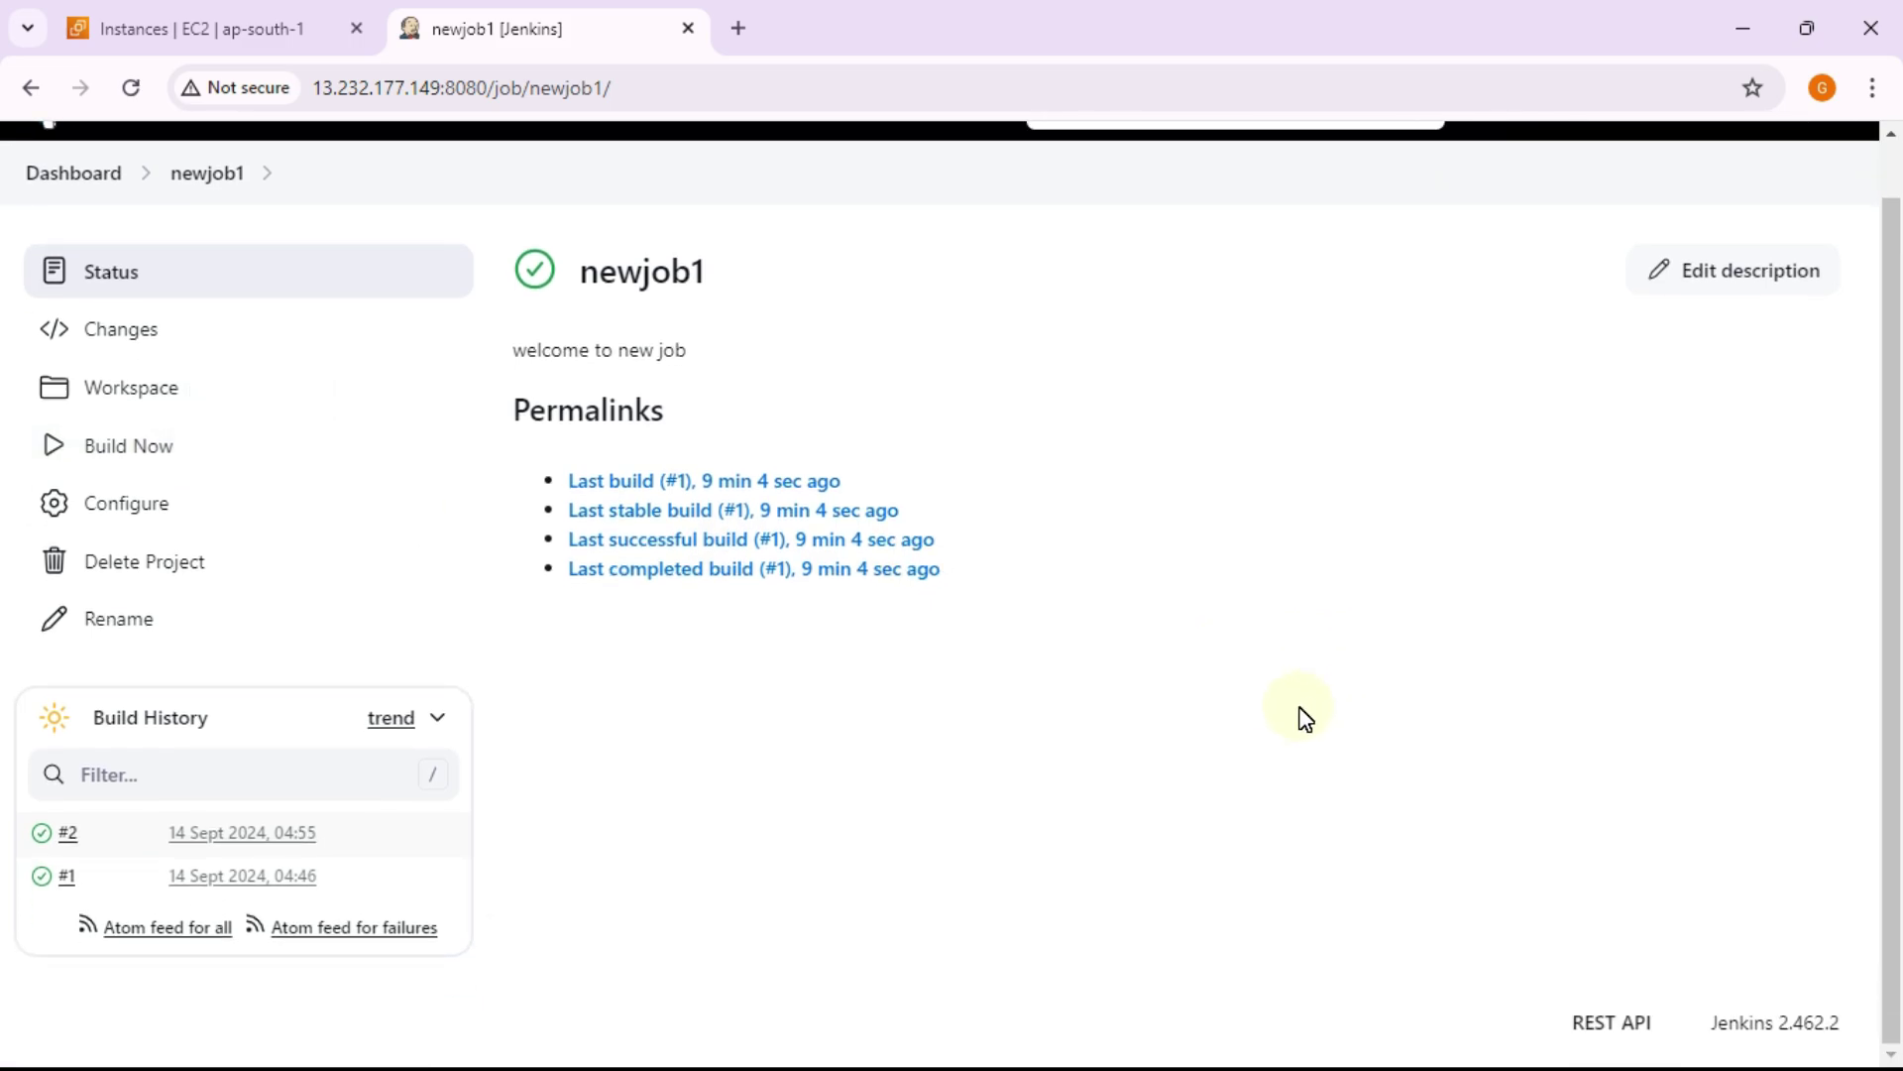
click(72, 838)
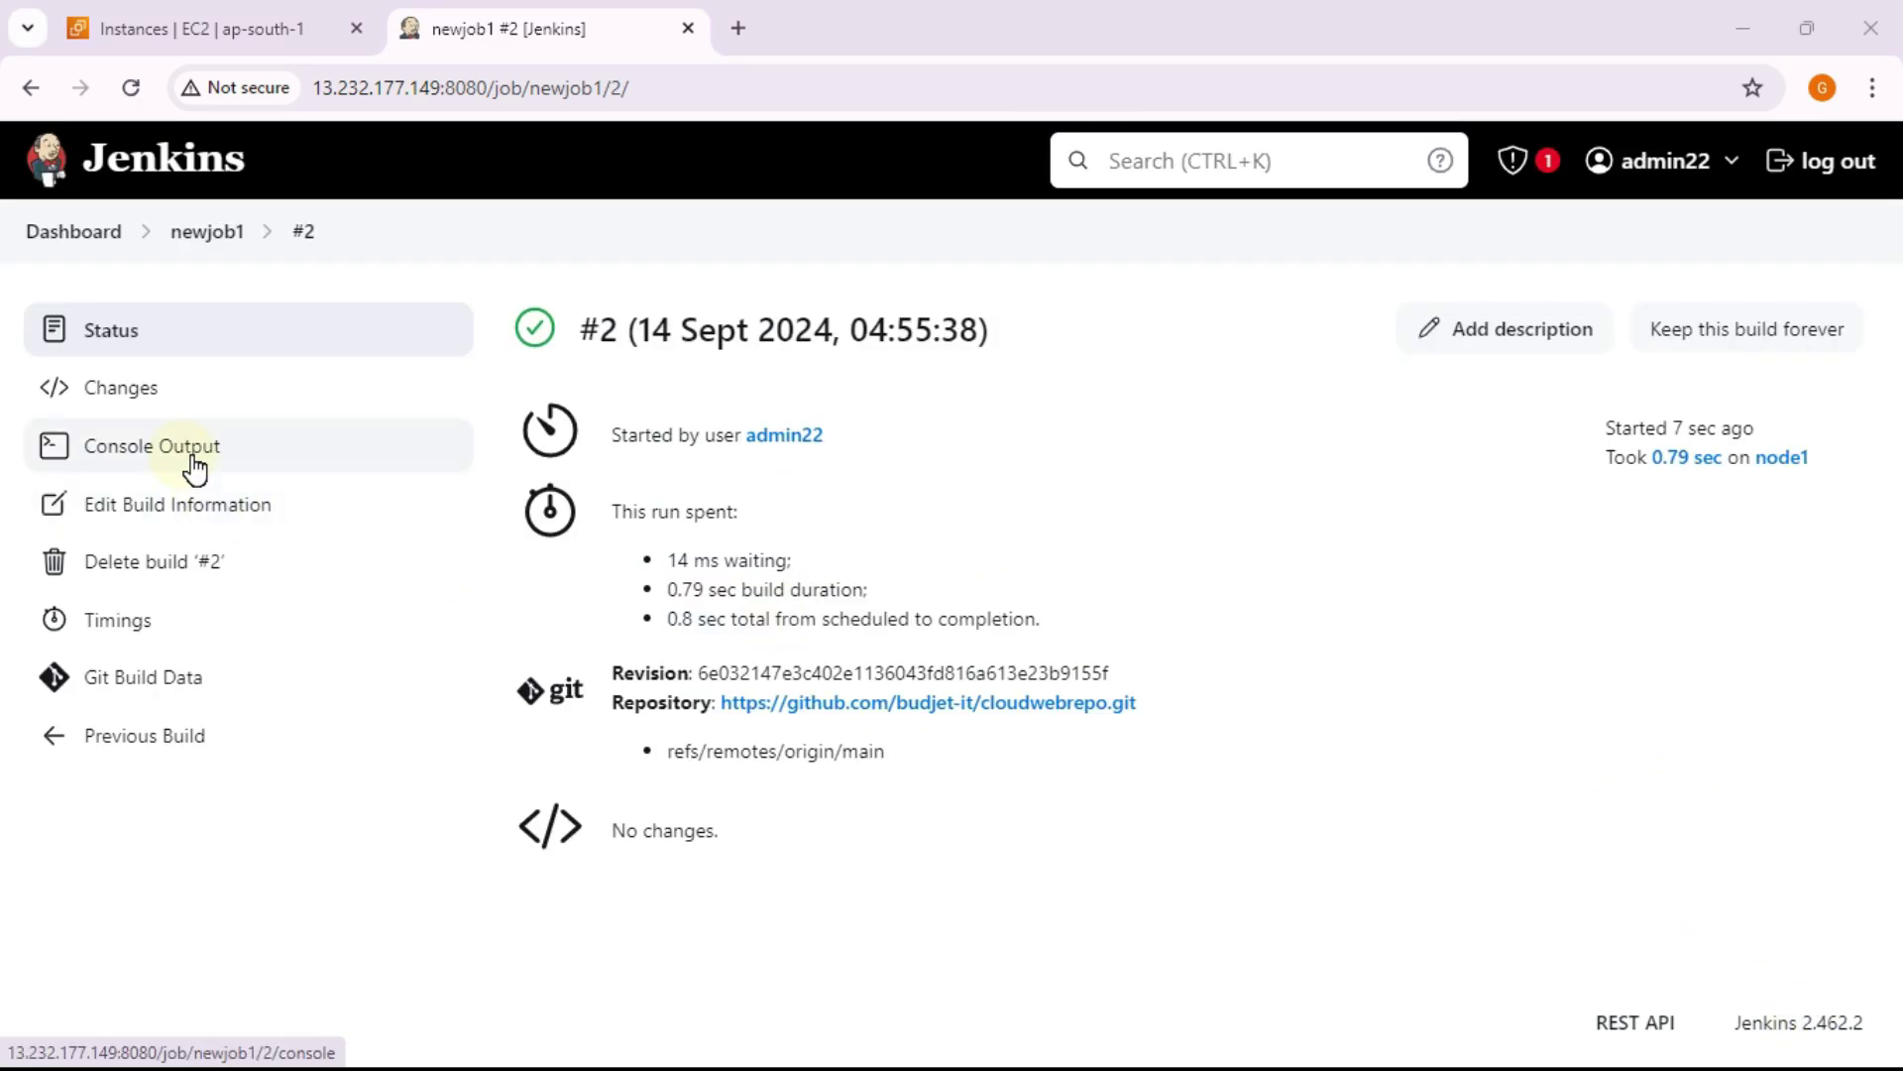
Step: Show build #2's console output ('Building remotely on node1', Finished: SUCCESS), then dismiss the security alert
click(192, 464)
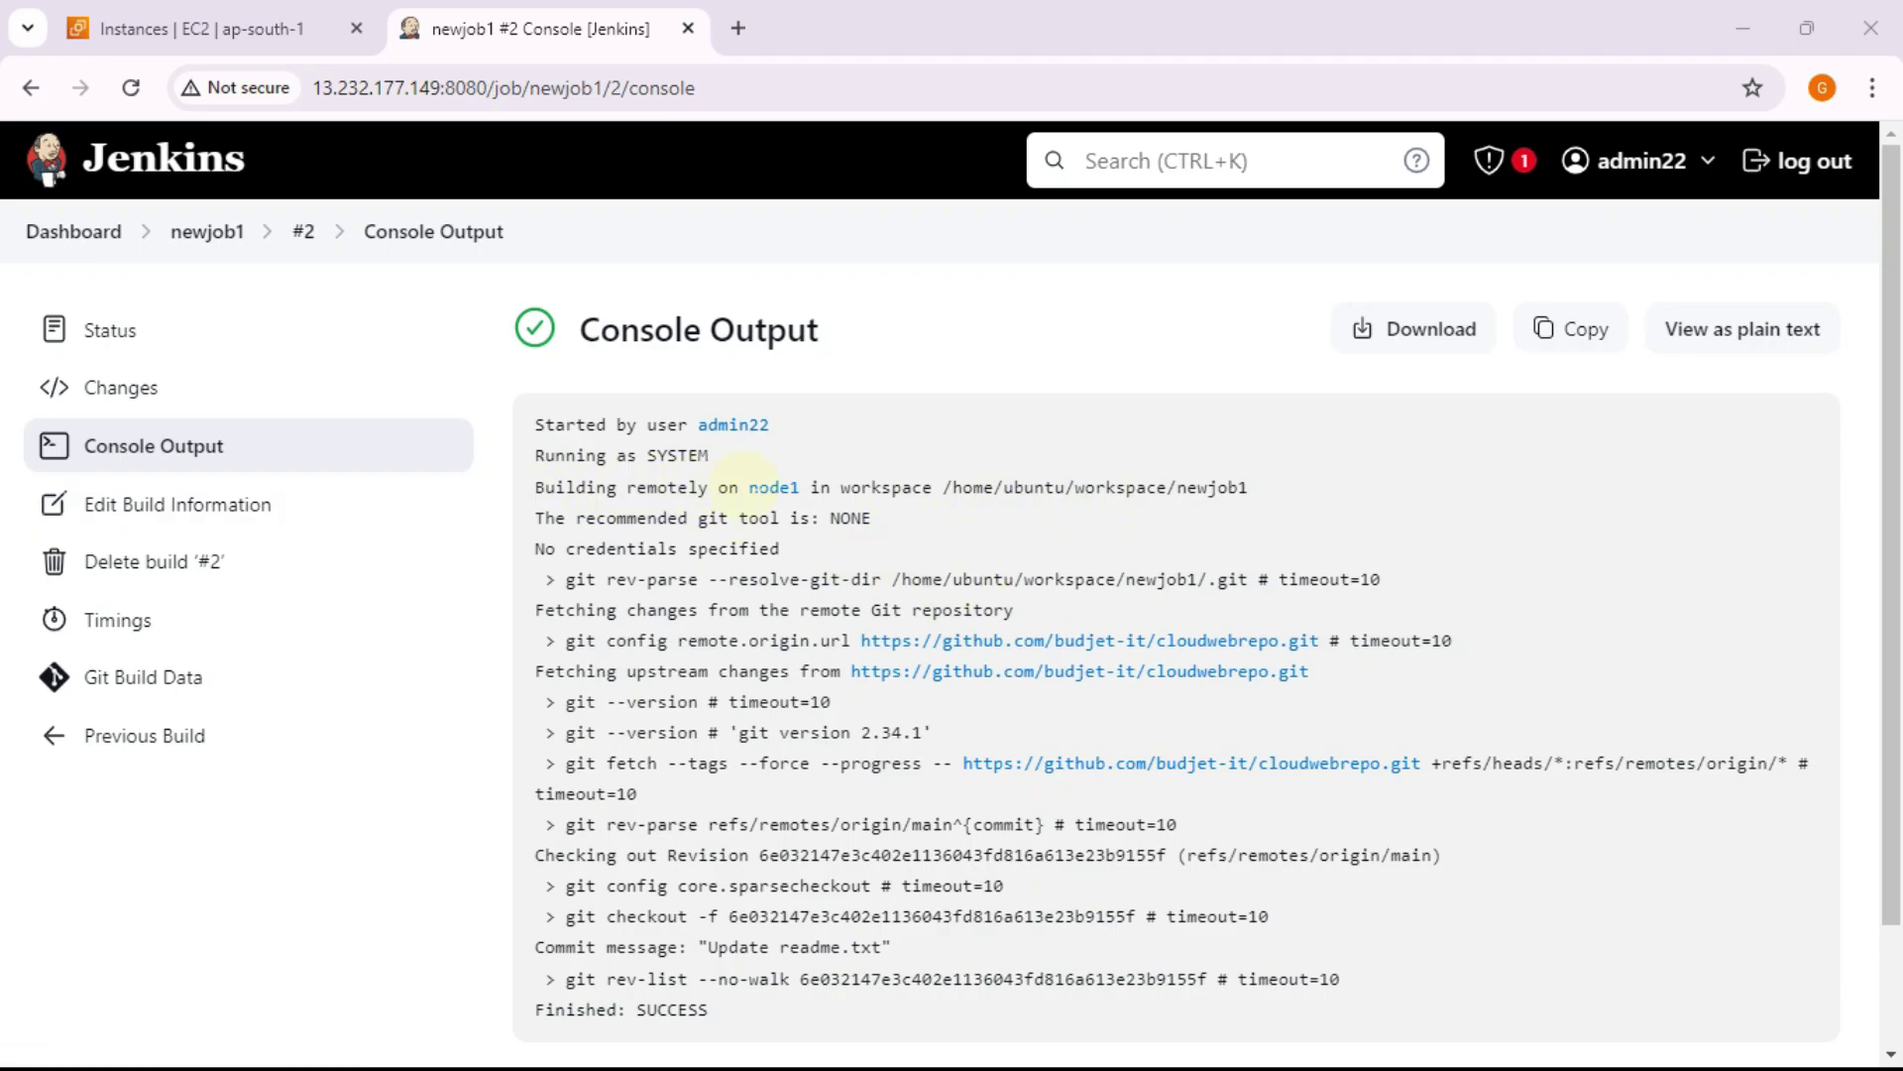
drag(709, 486, 799, 487)
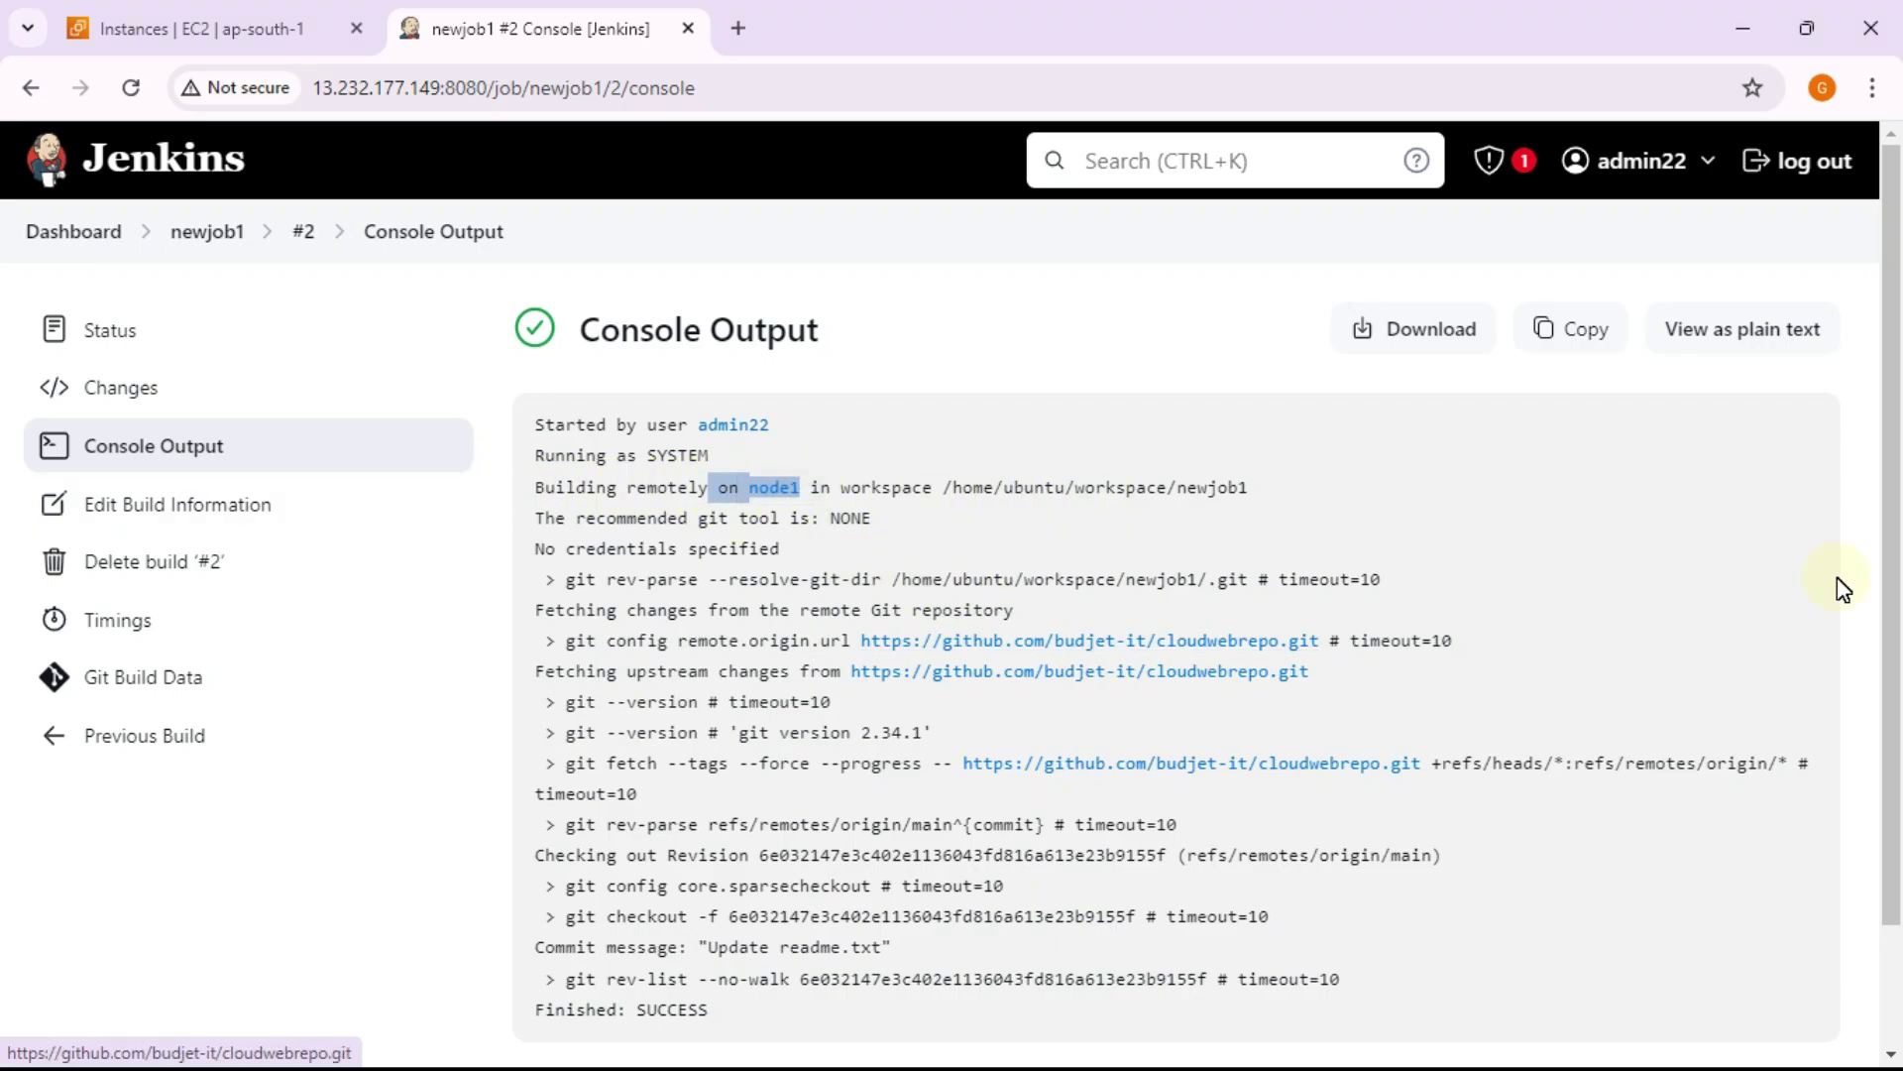
click(1594, 547)
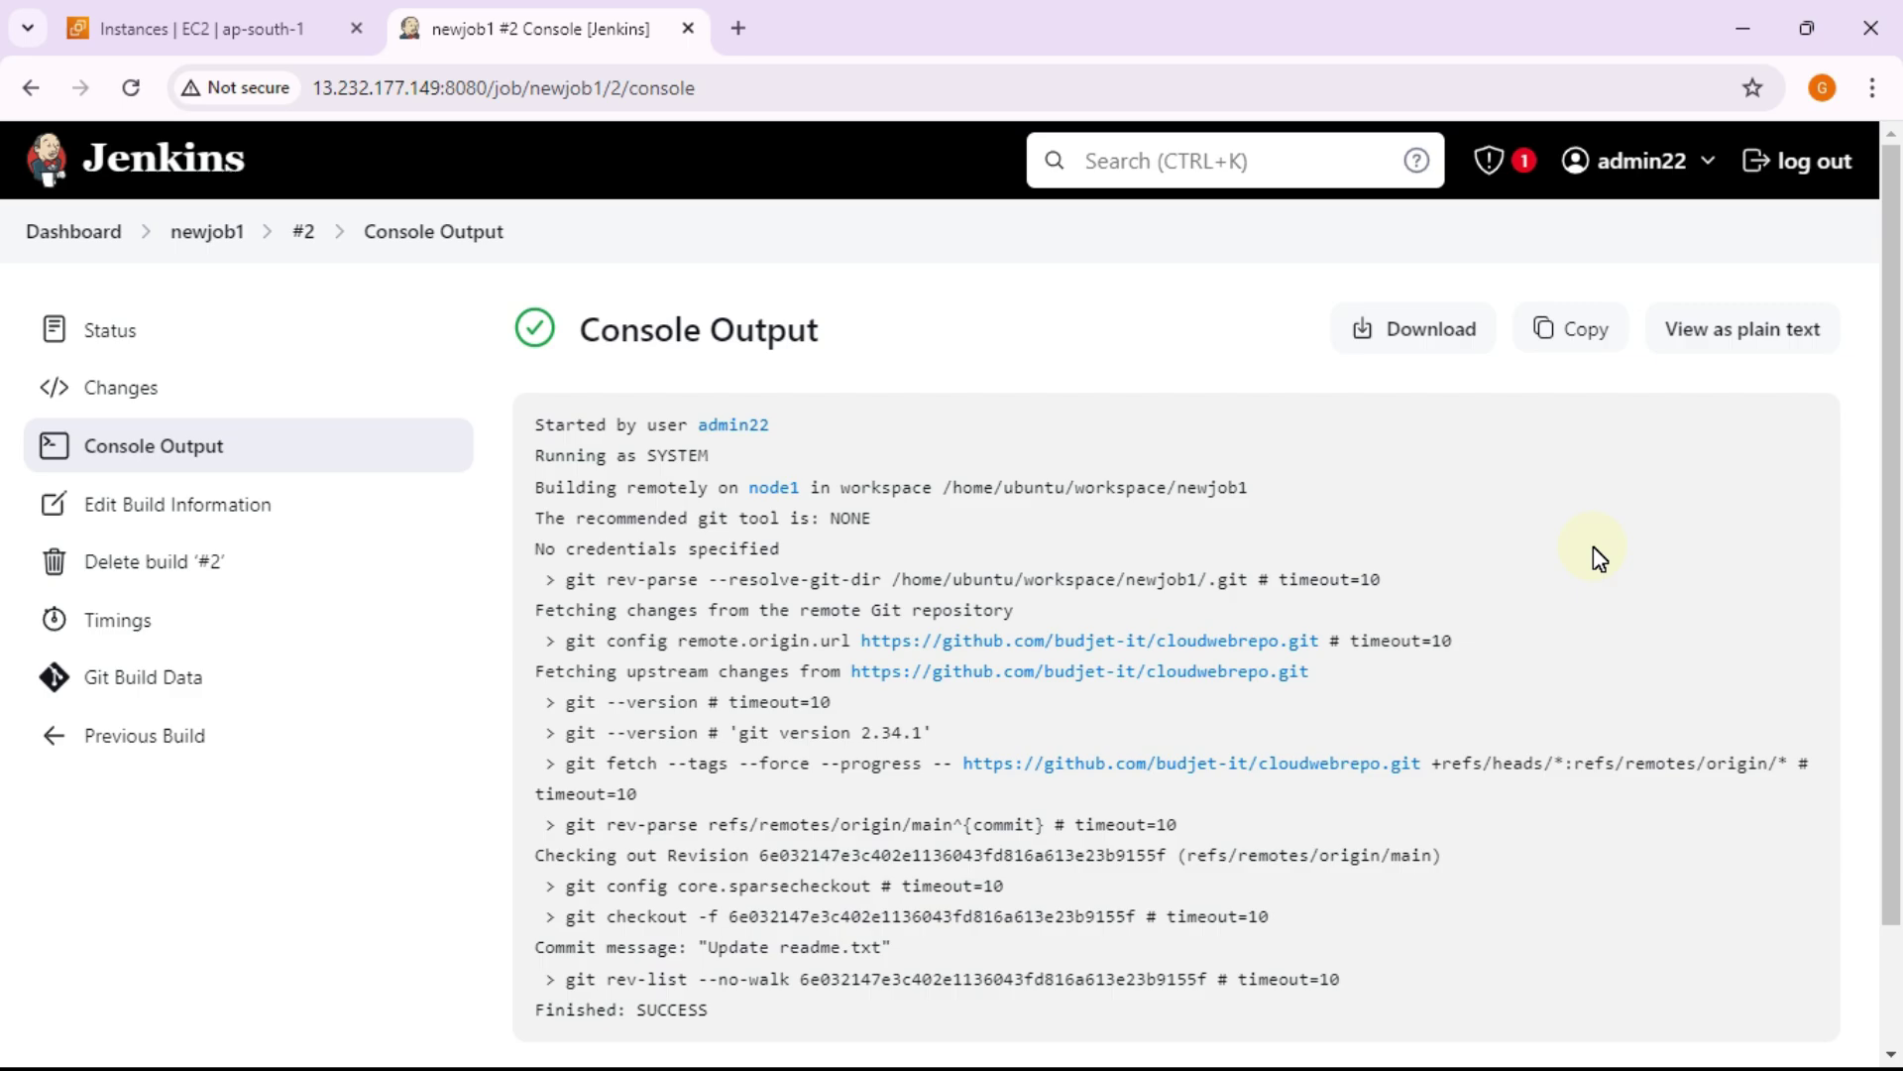
click(1527, 171)
click(1538, 492)
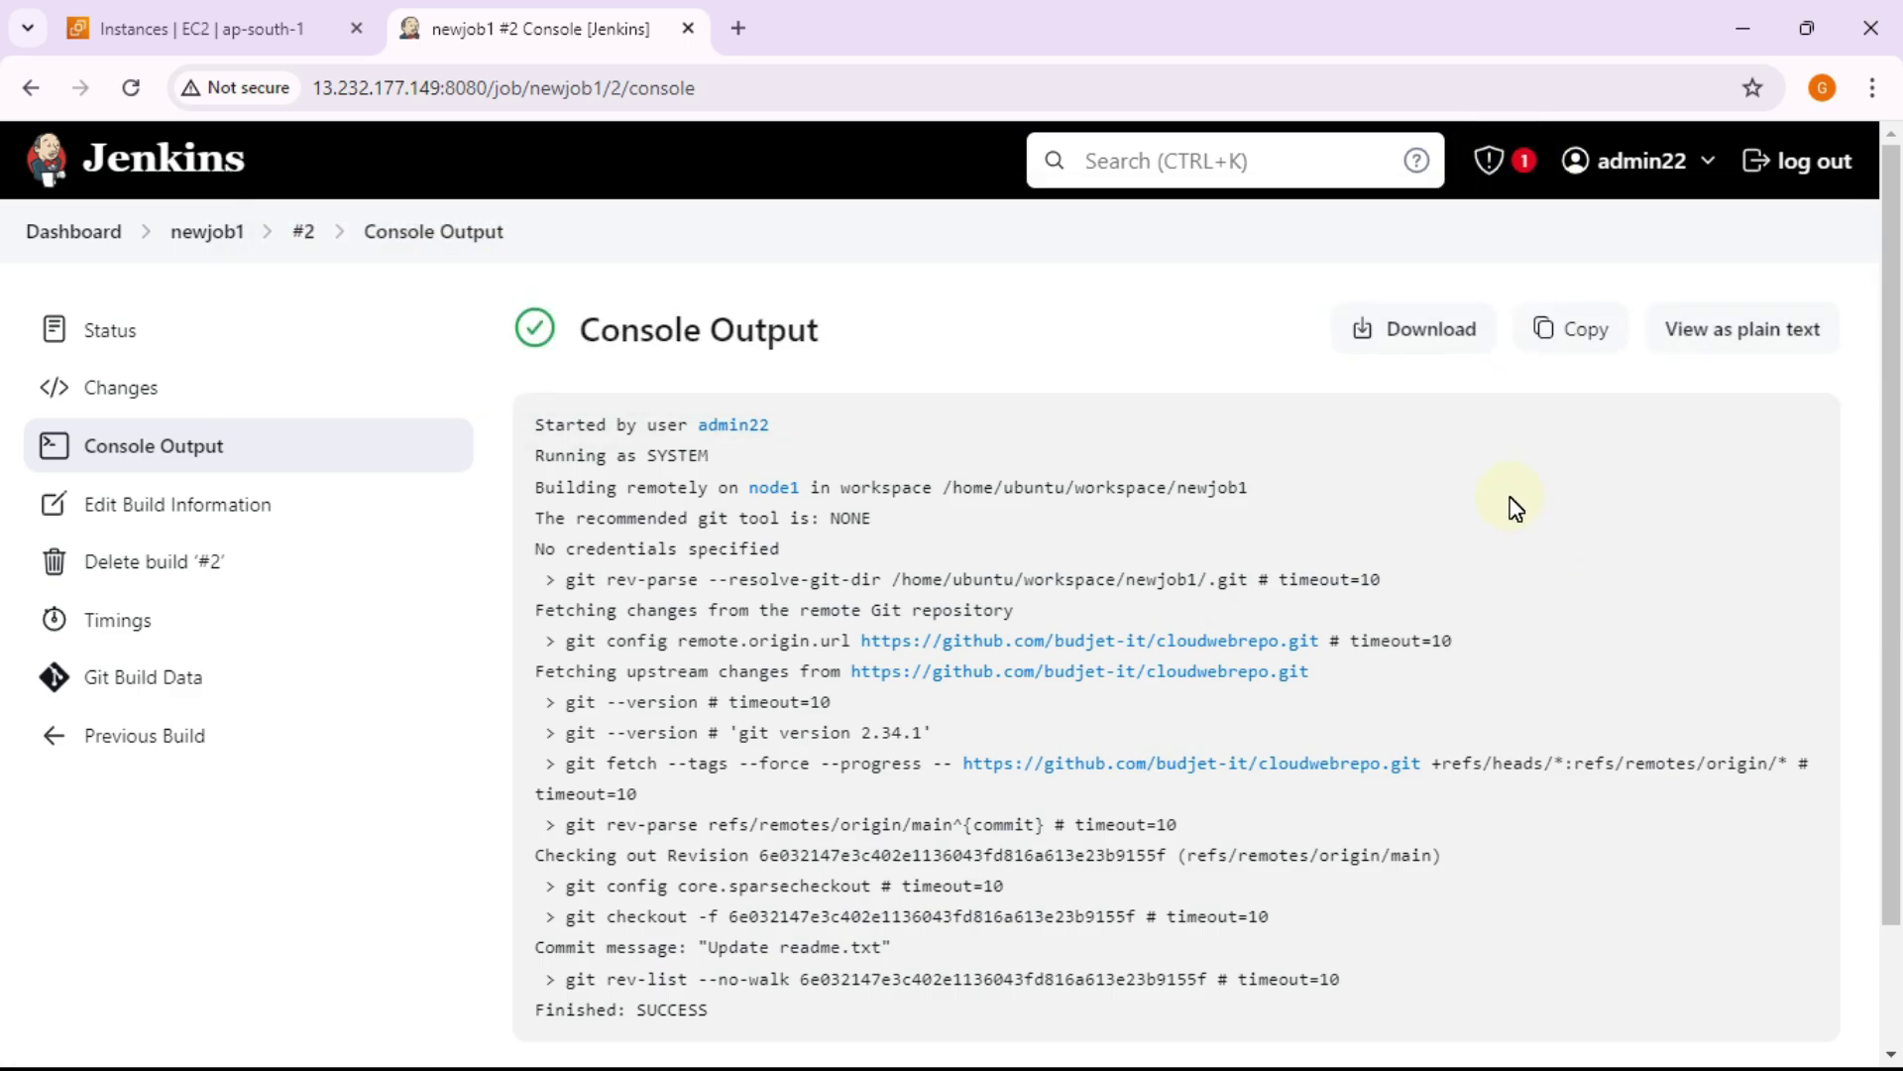